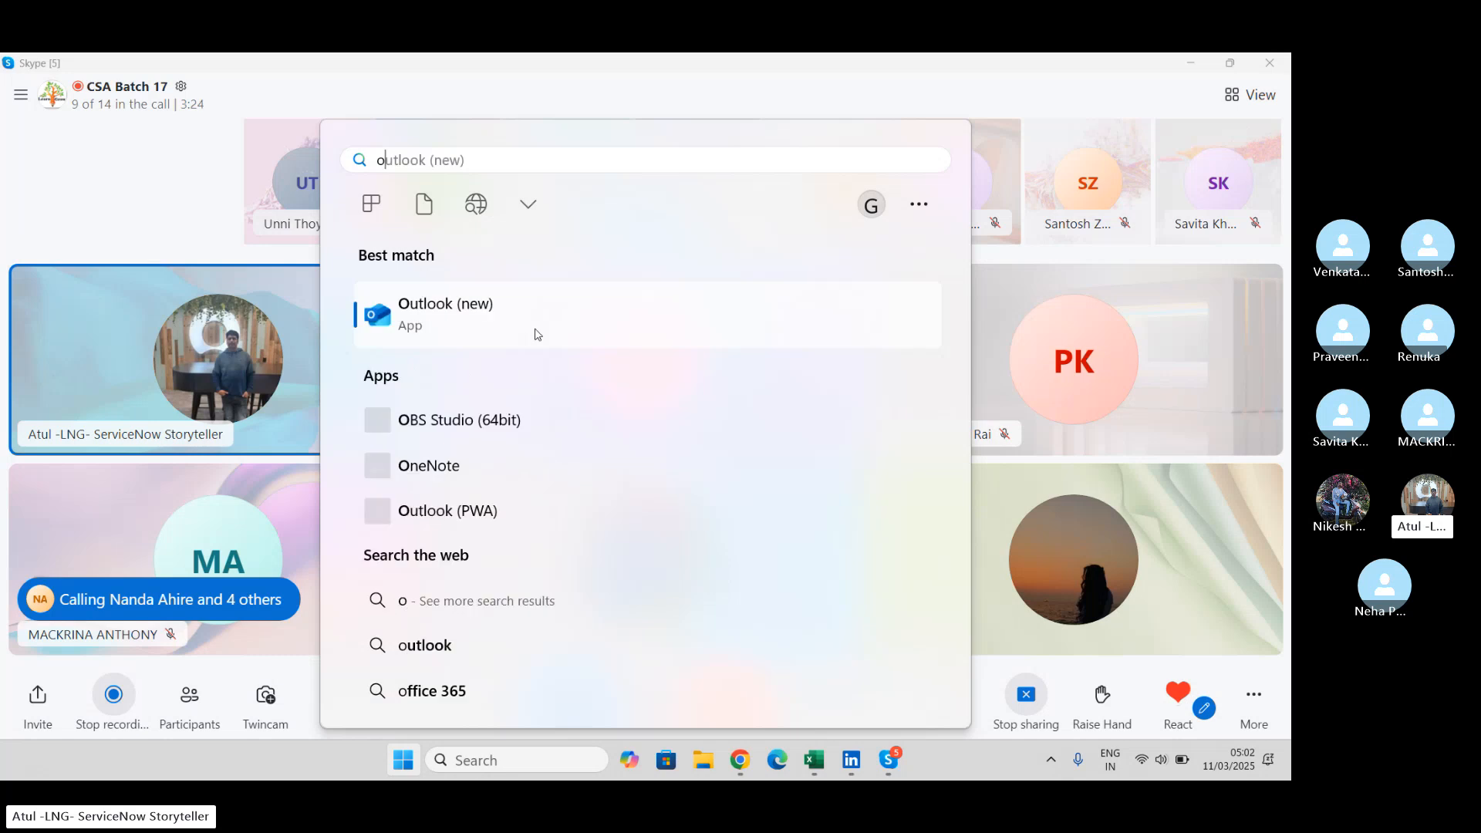
Open Notepad with the existing class notes and move its window lower on the desktop.
text(note)
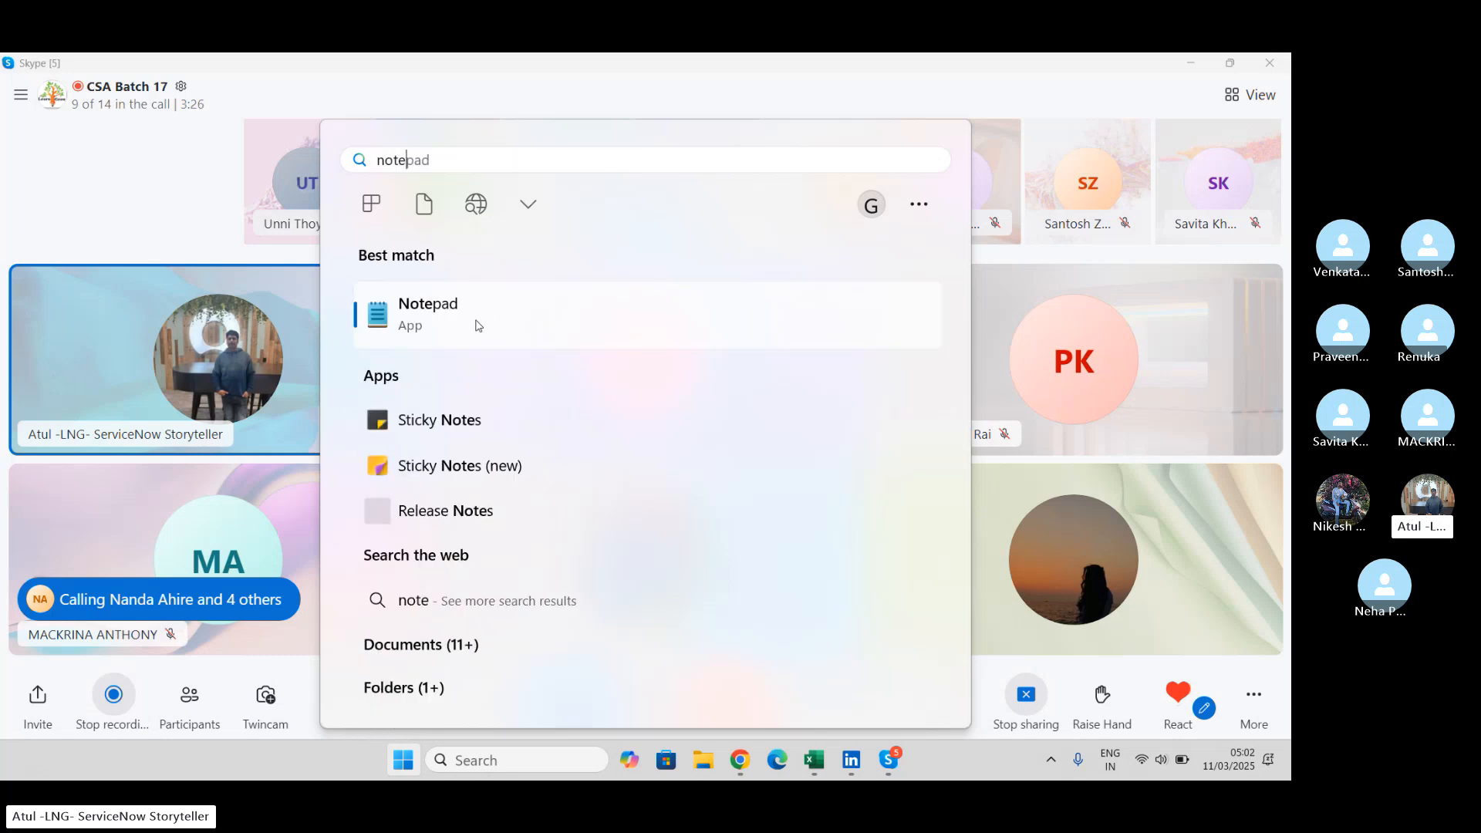
click(478, 324)
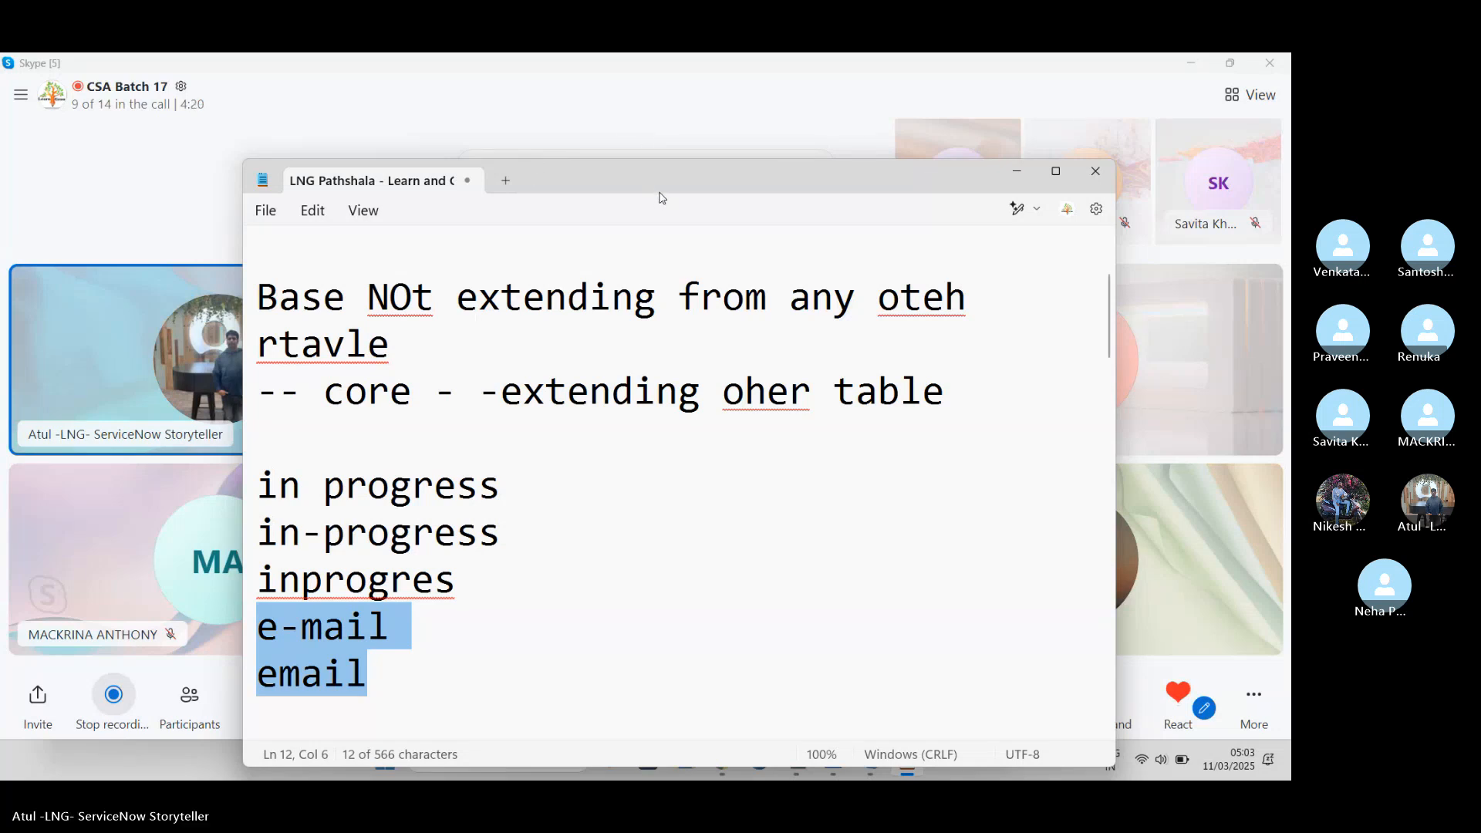
drag(662, 182, 671, 281)
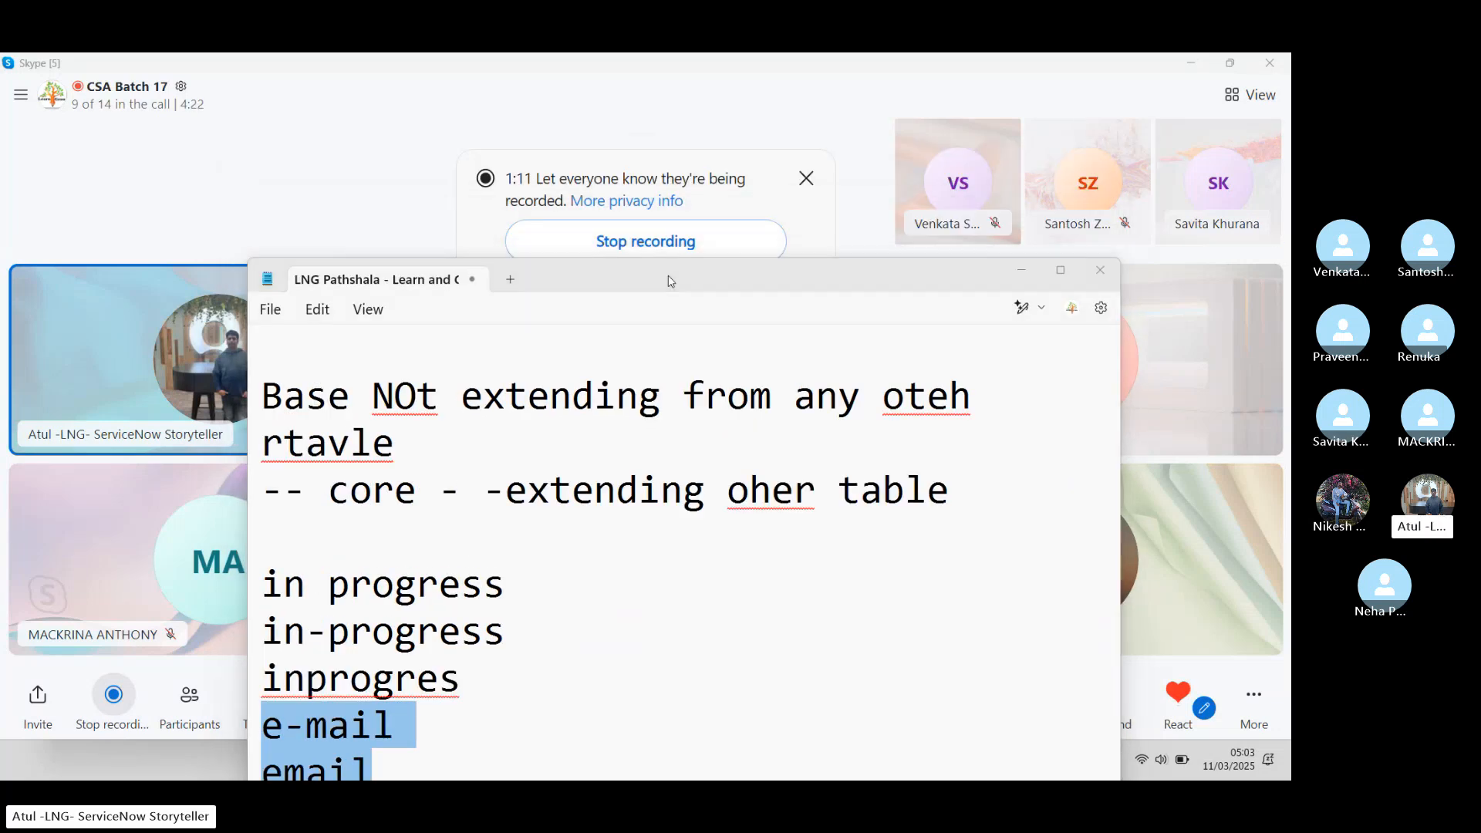
Switch to ServiceNow in the browser, filter the application navigator for "tables" and open Tables under System Definition.
key(alt+Tab)
key(alt+Tab)
key(alt+Tab)
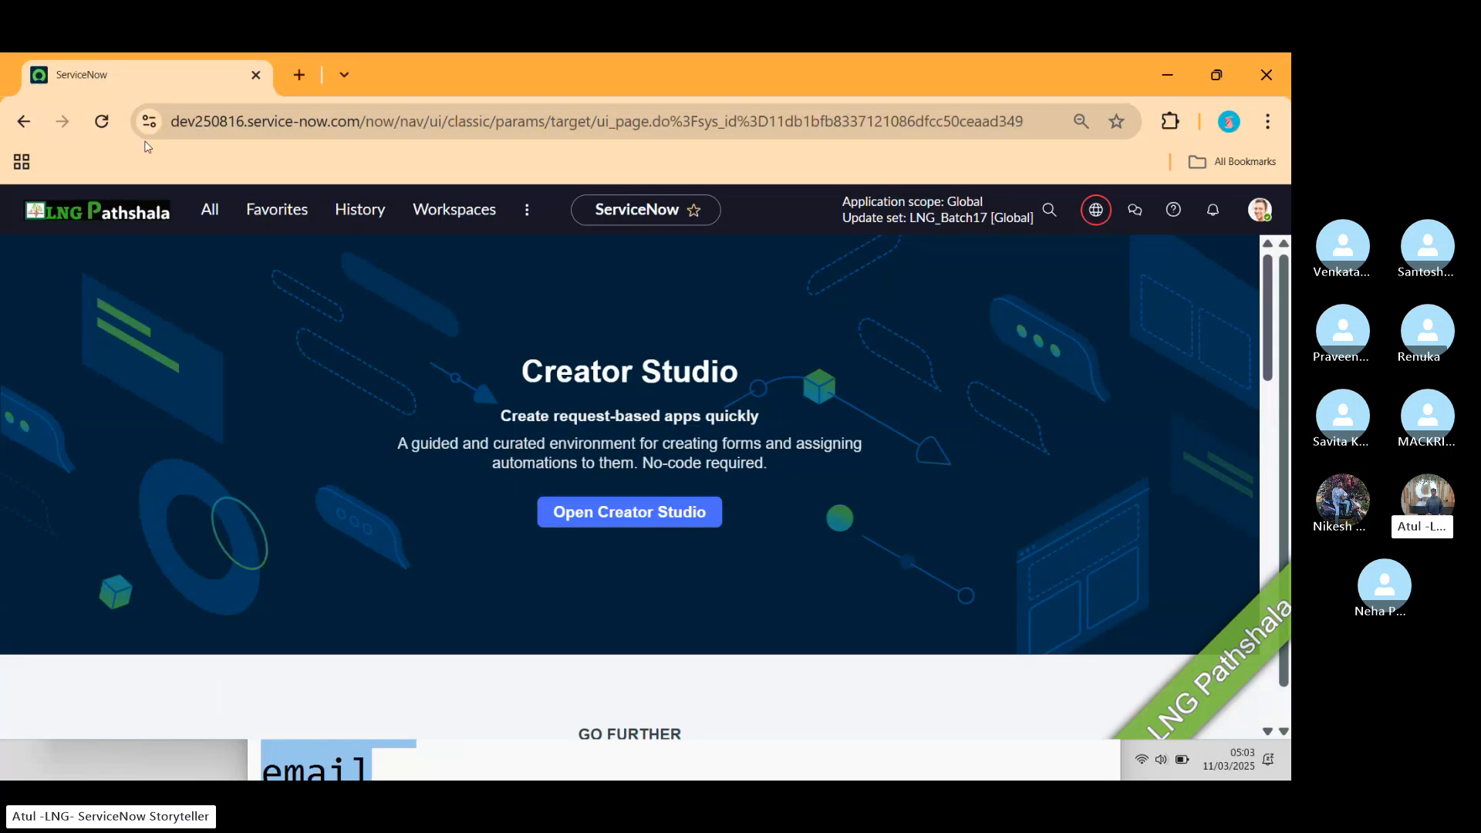
click(208, 216)
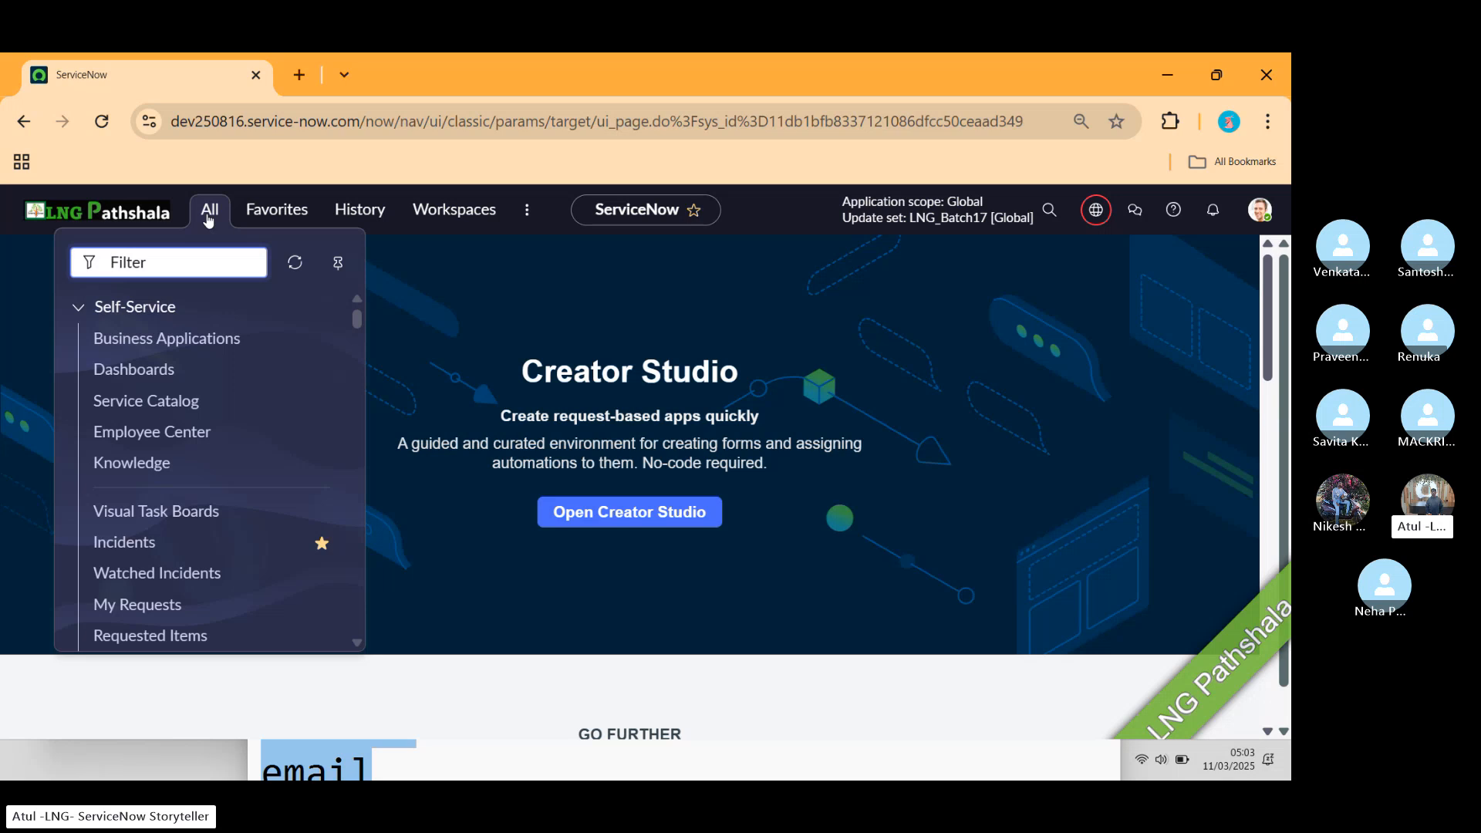
text(tables)
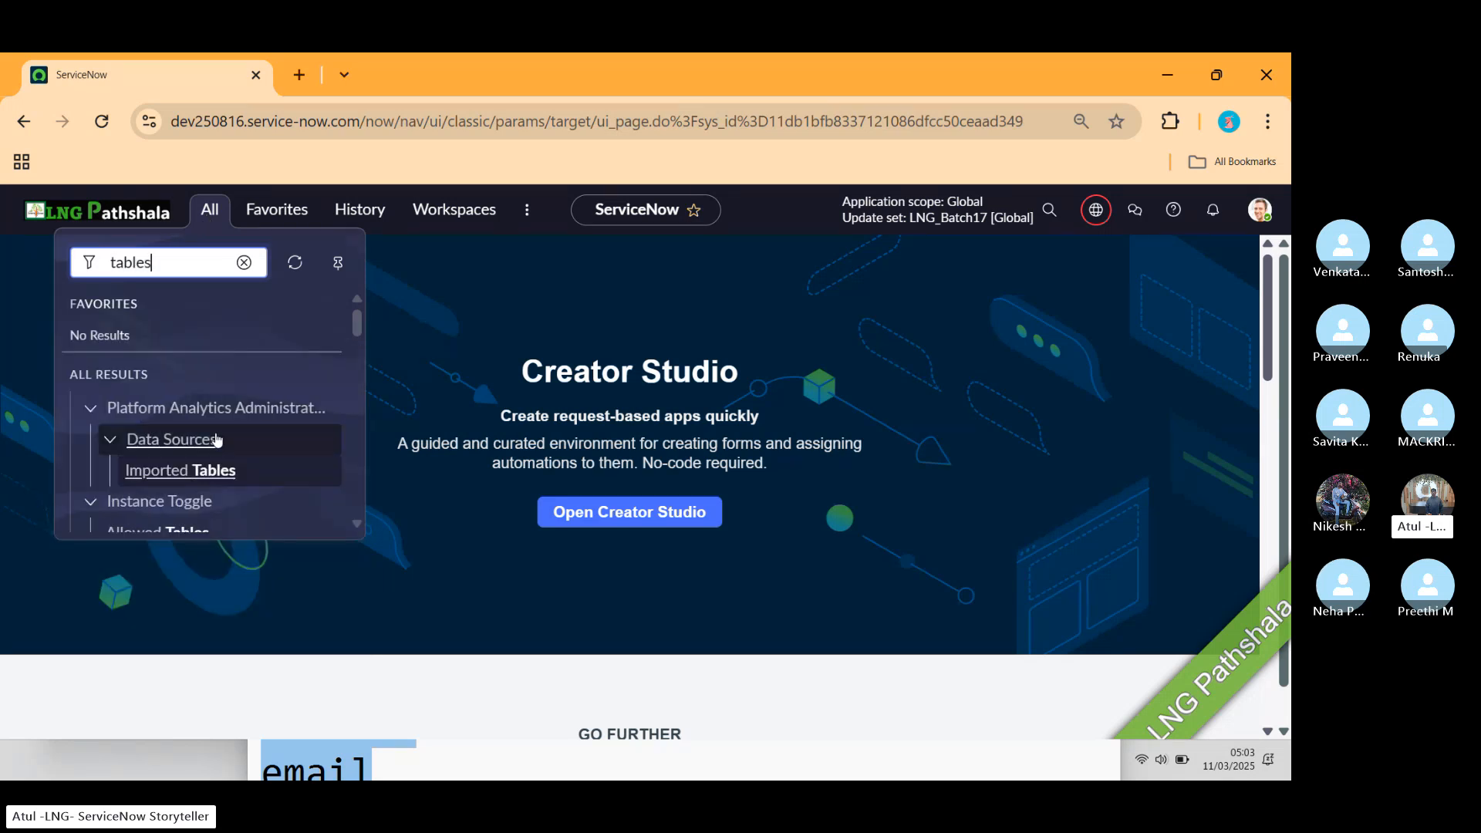
scroll(217, 440, down, 5)
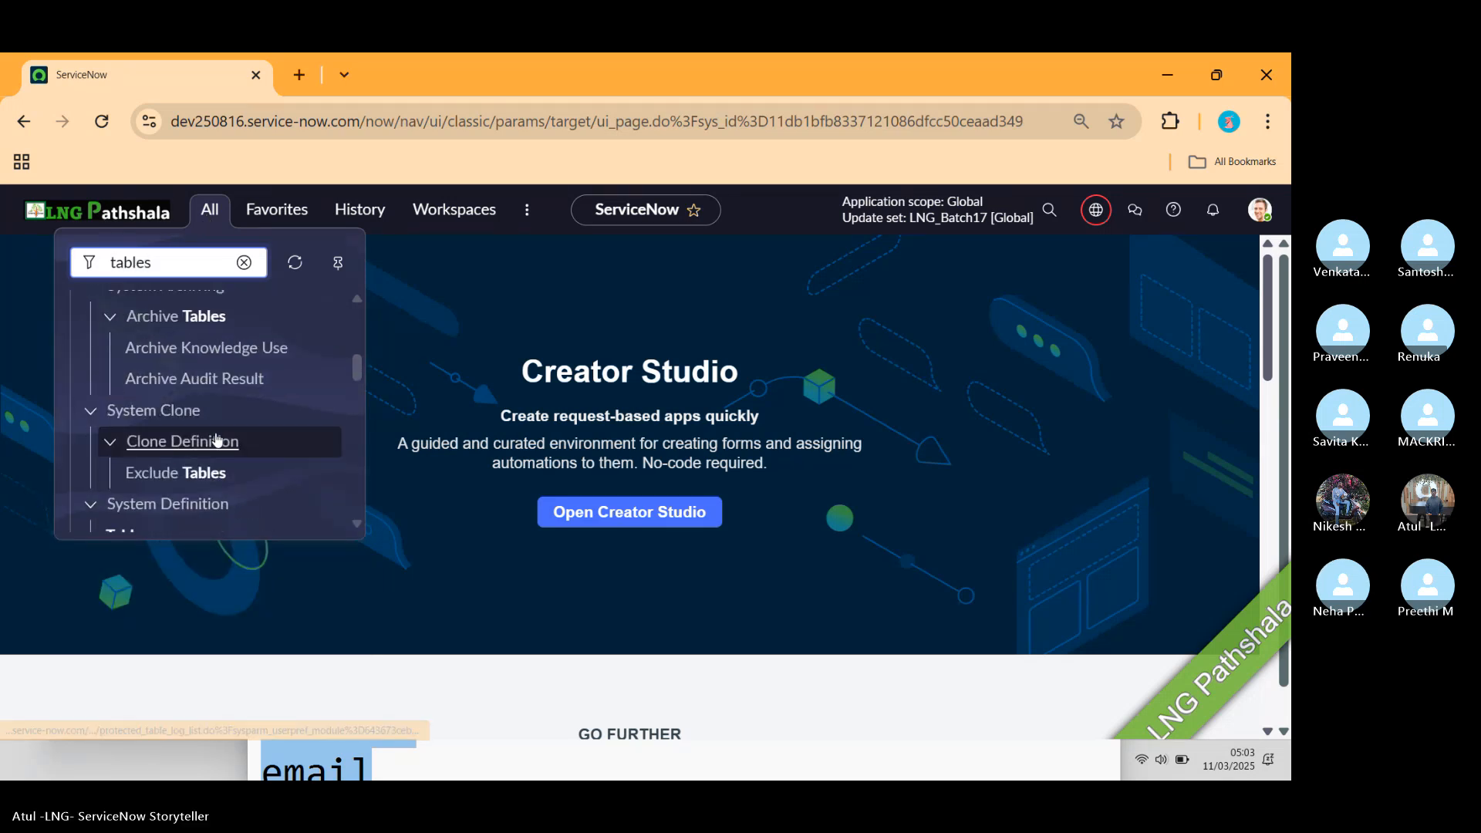
scroll(216, 440, down, 1)
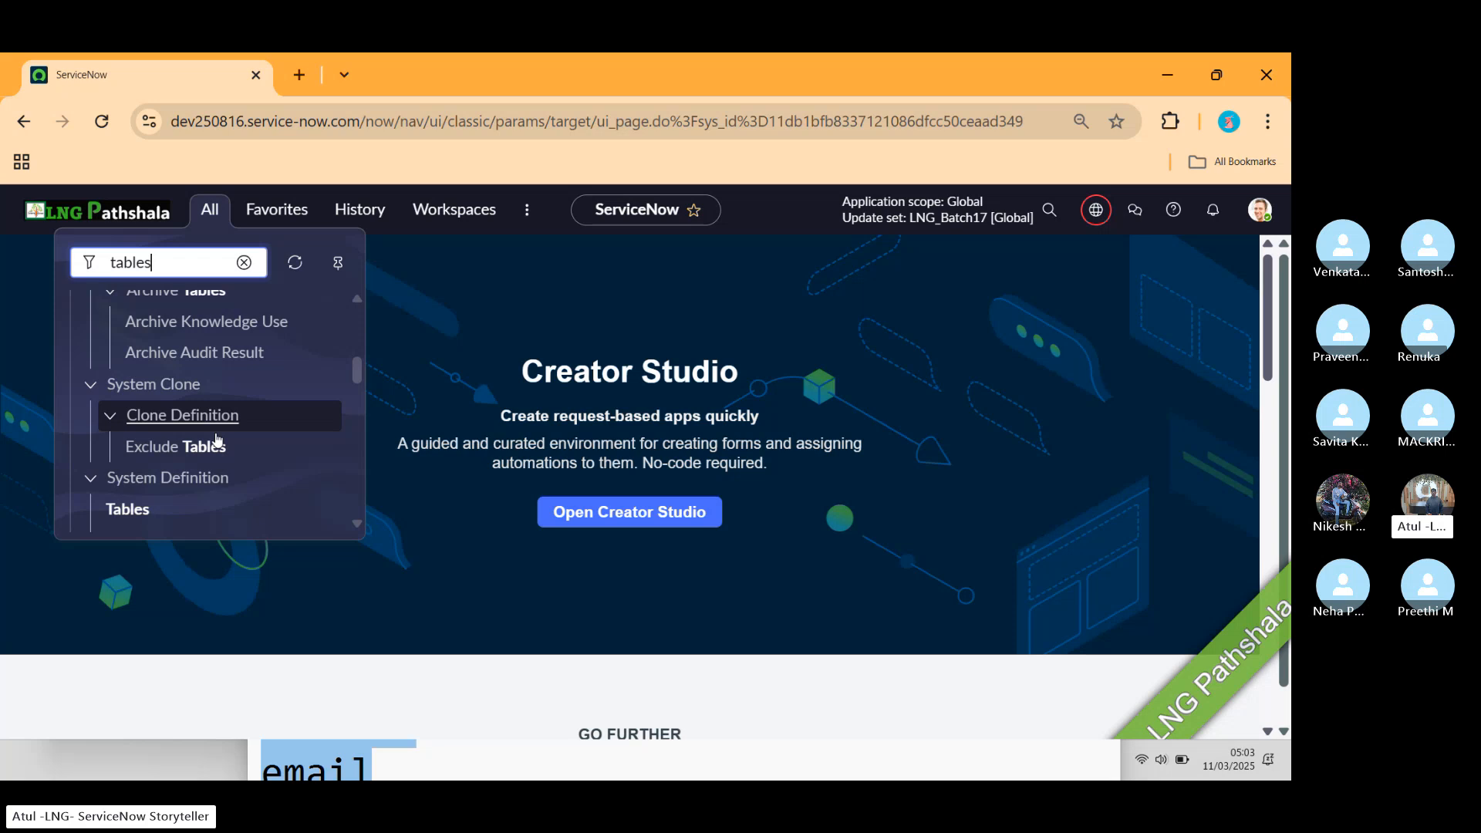
click(127, 509)
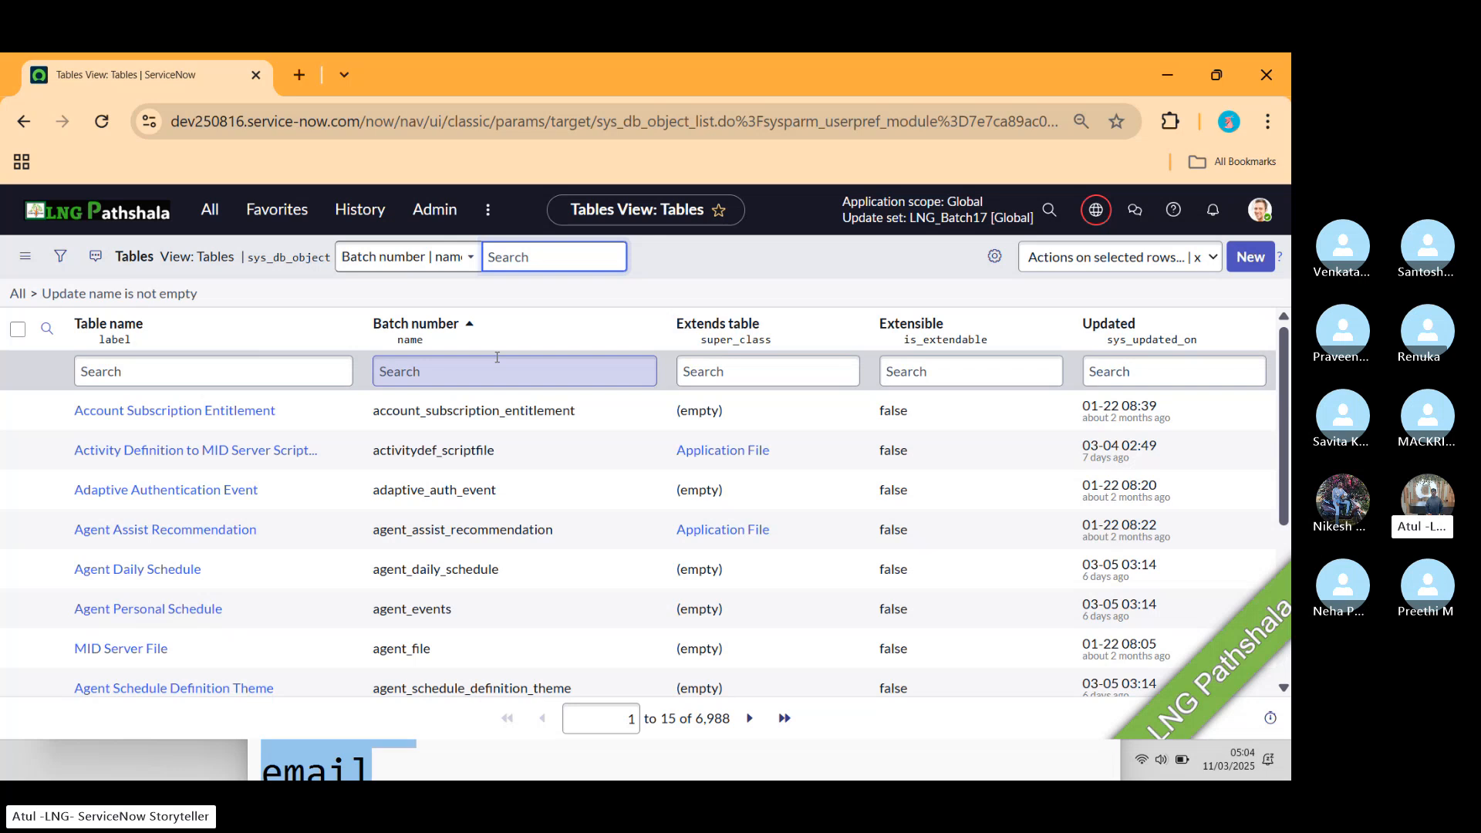
Switch to Notepad, move its window up and add a "custom -->" line between the core table note and "in progress".
key(alt+Tab)
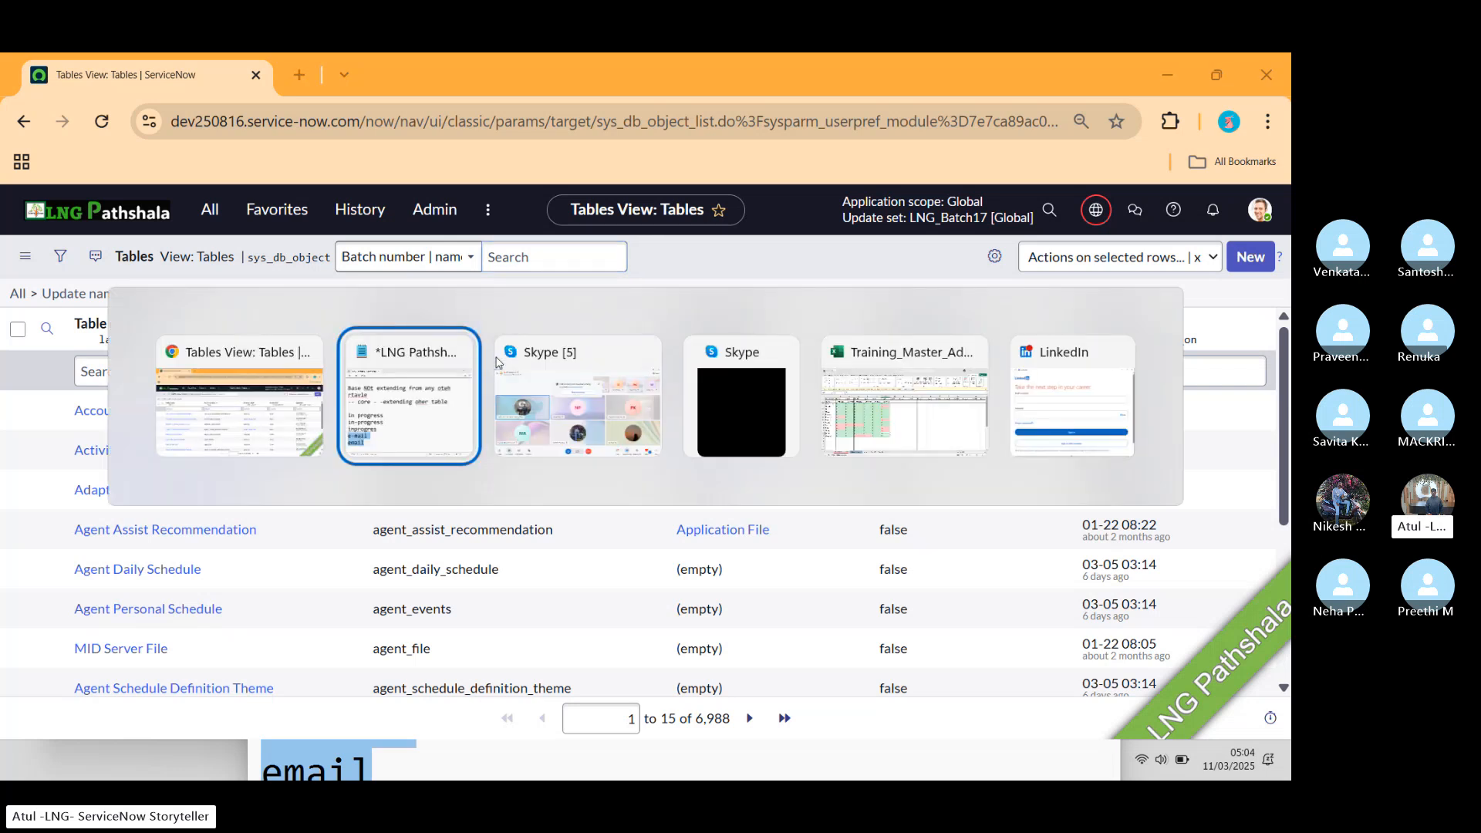
drag(626, 277, 626, 119)
click(361, 365)
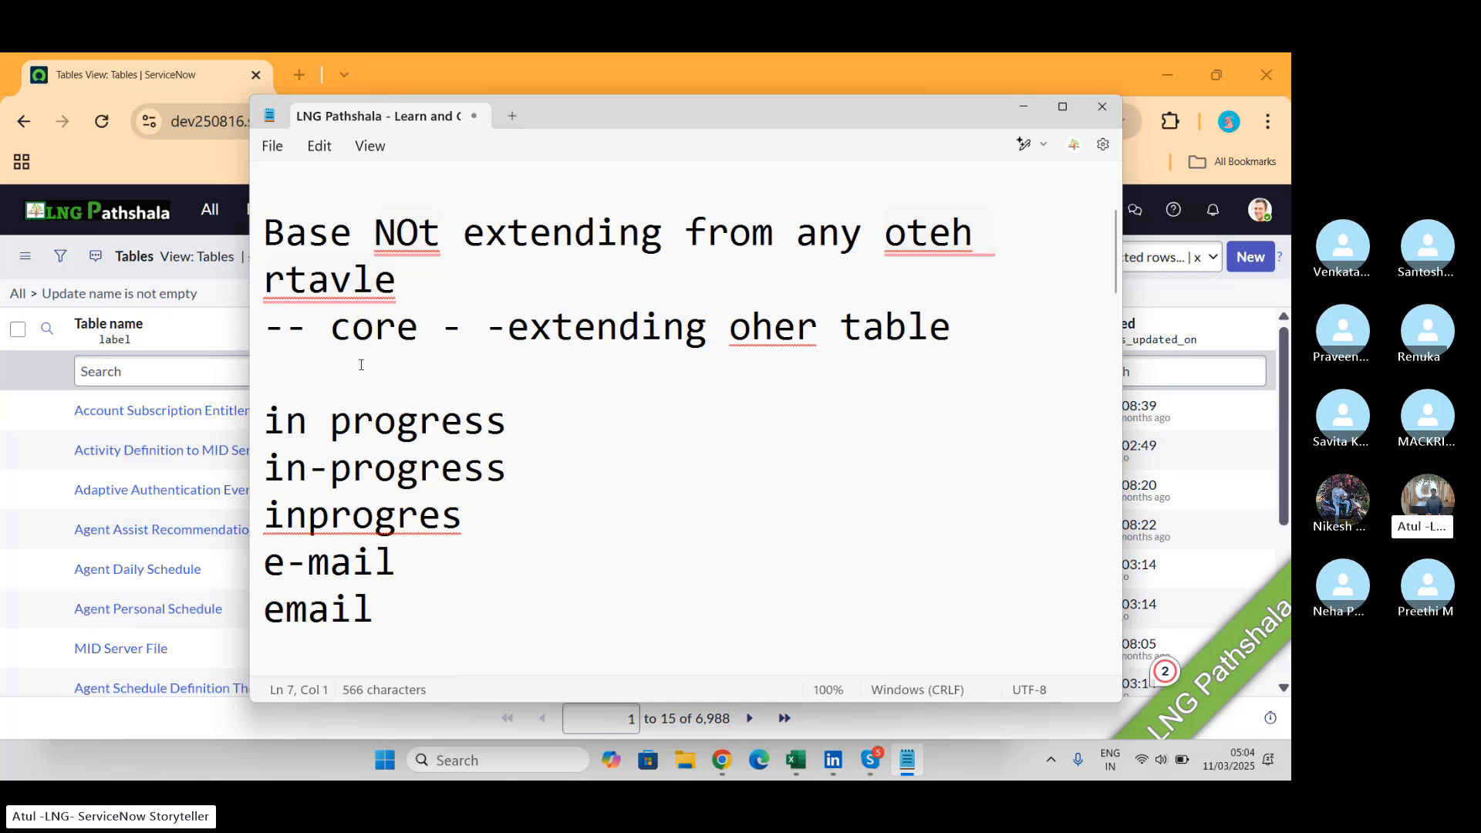
key(Return)
key(Return)
text(custom)
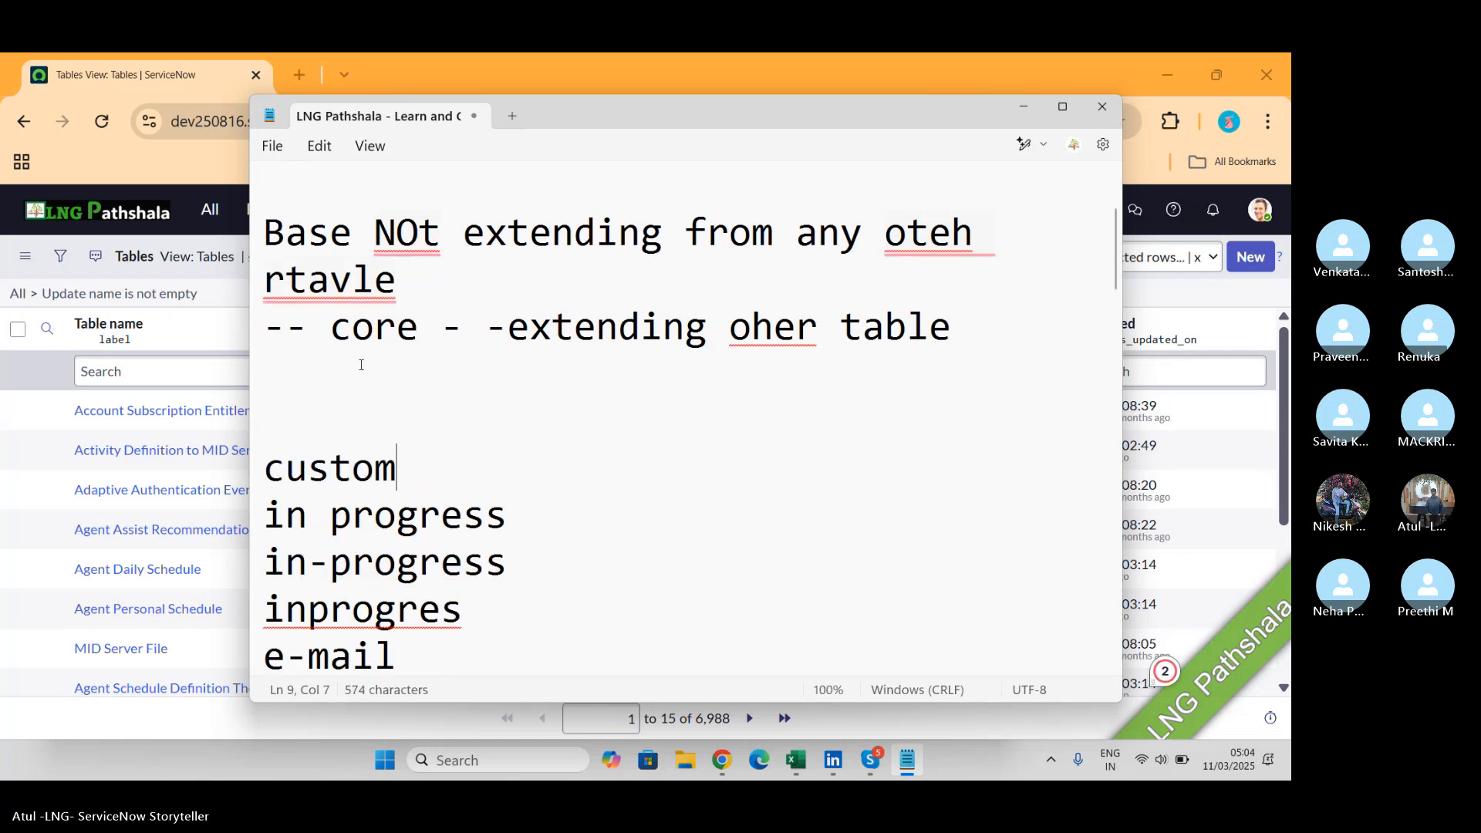
text( -->)
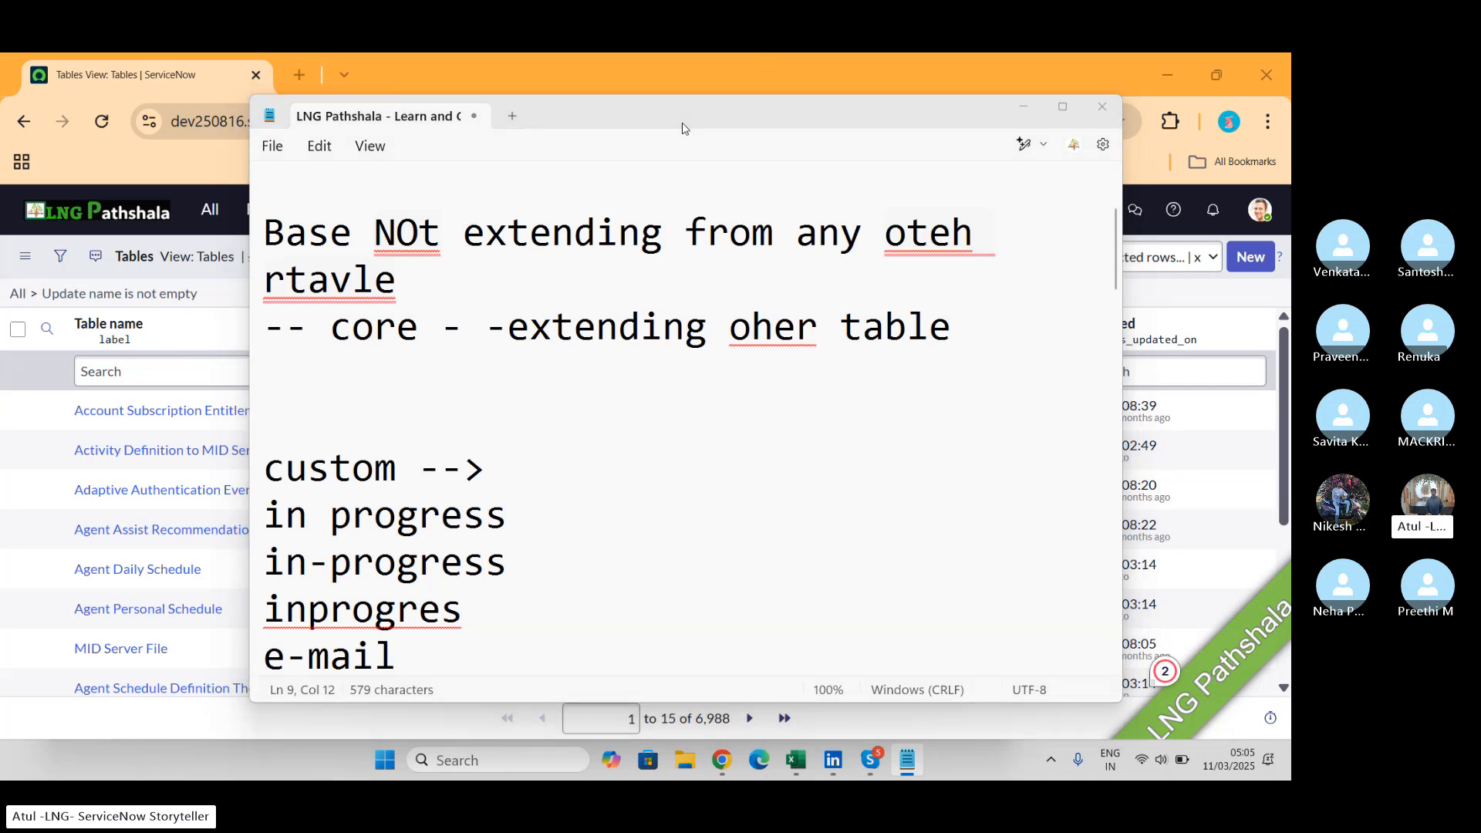
Return to the ServiceNow Tables list and start a new table record labelled LNG_Batch17.
key(alt+Tab)
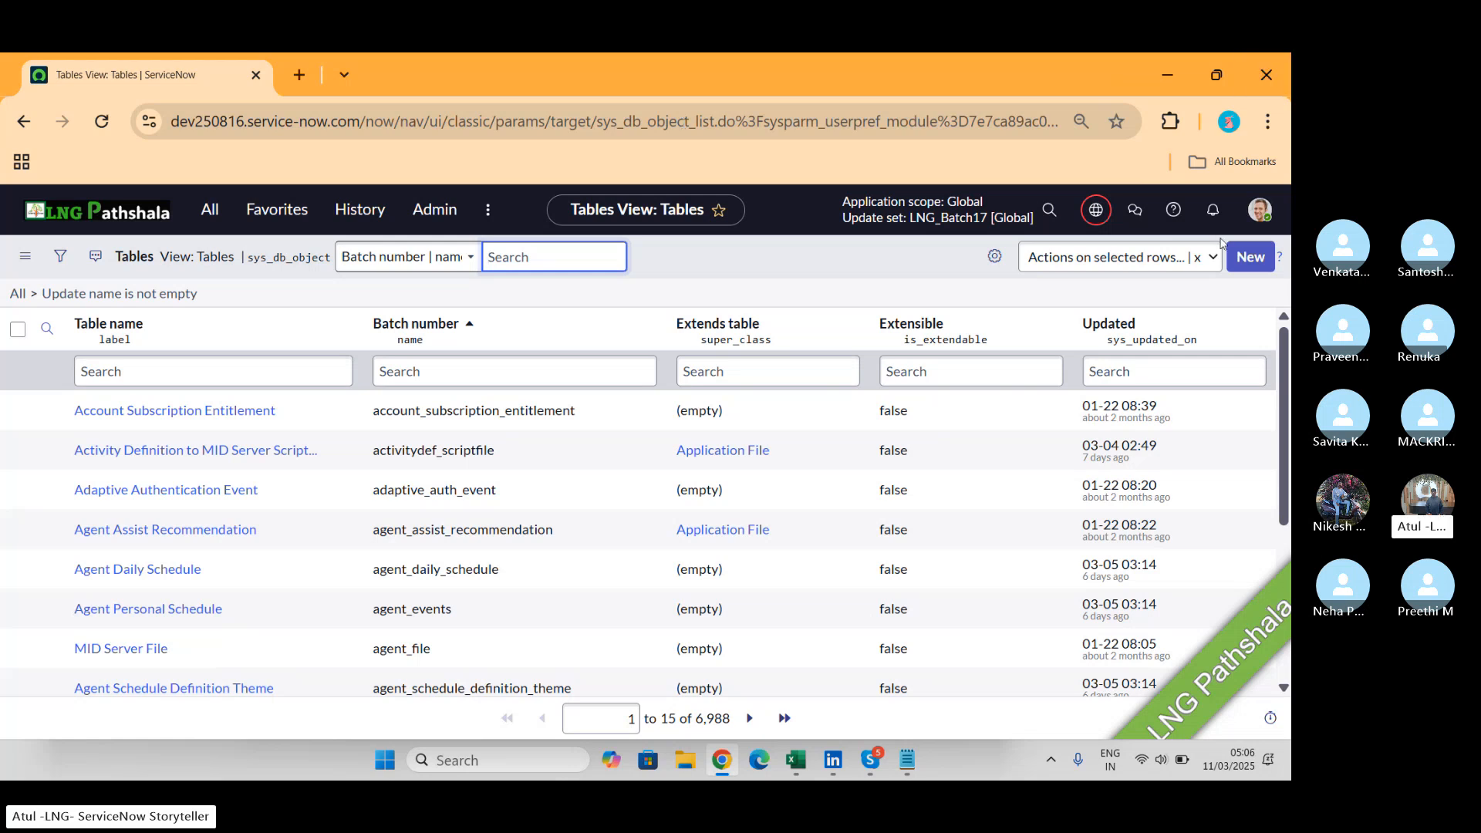
click(1251, 259)
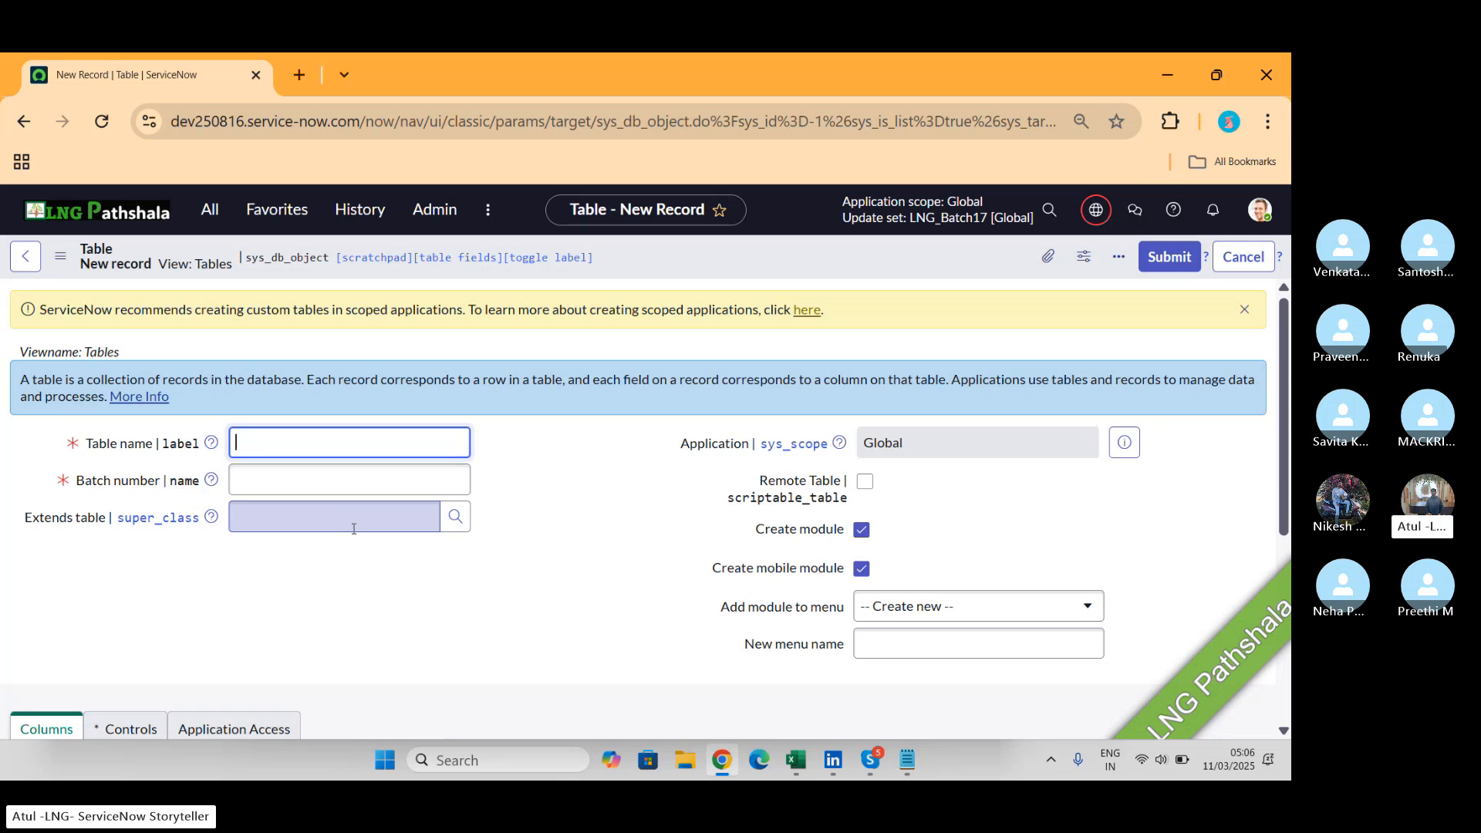
key(alt+Tab)
key(alt+Tab)
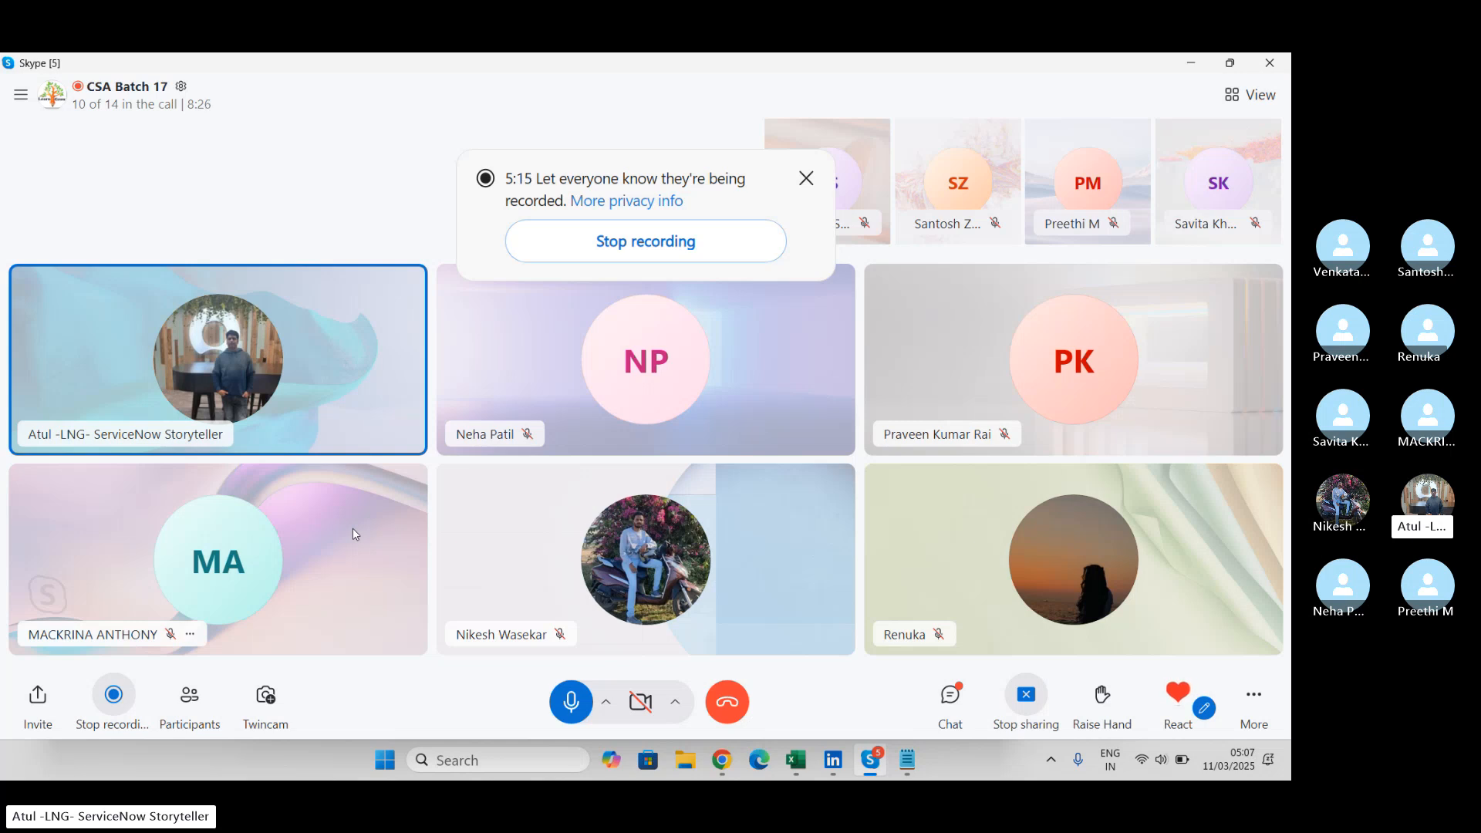
key(alt+Tab)
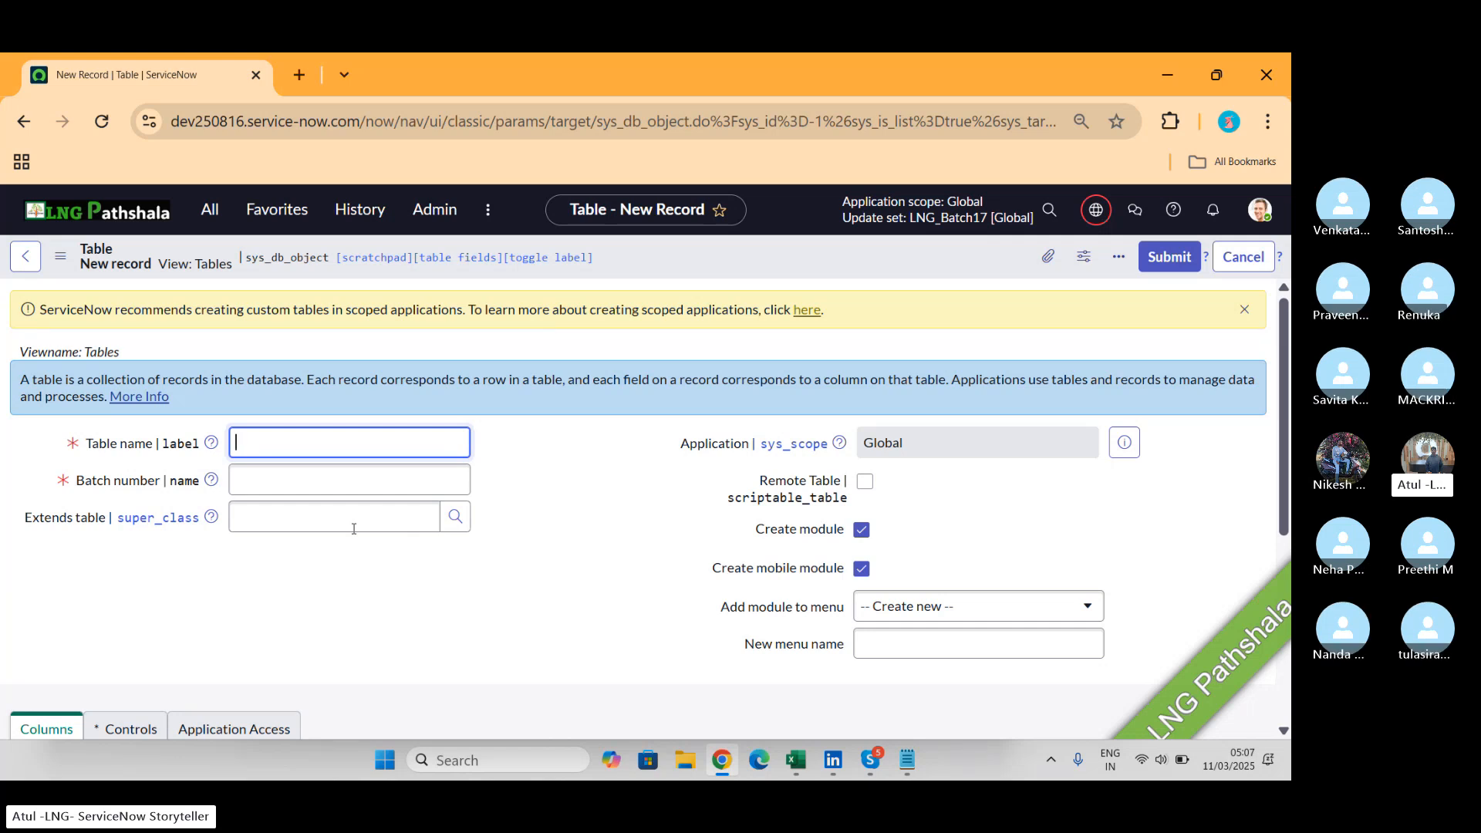
text(LNG_Batch17)
key(Tab)
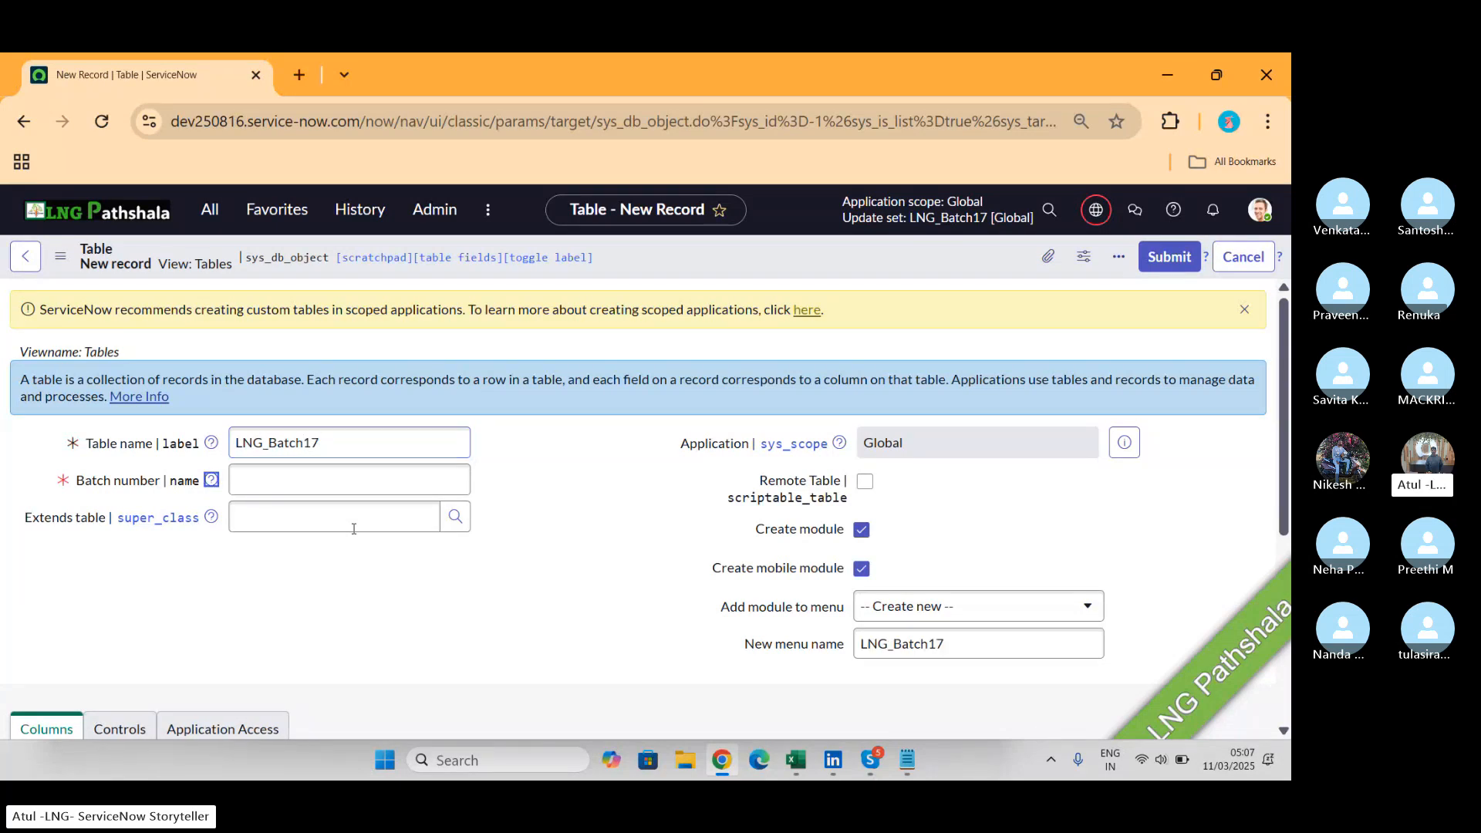
click(245, 480)
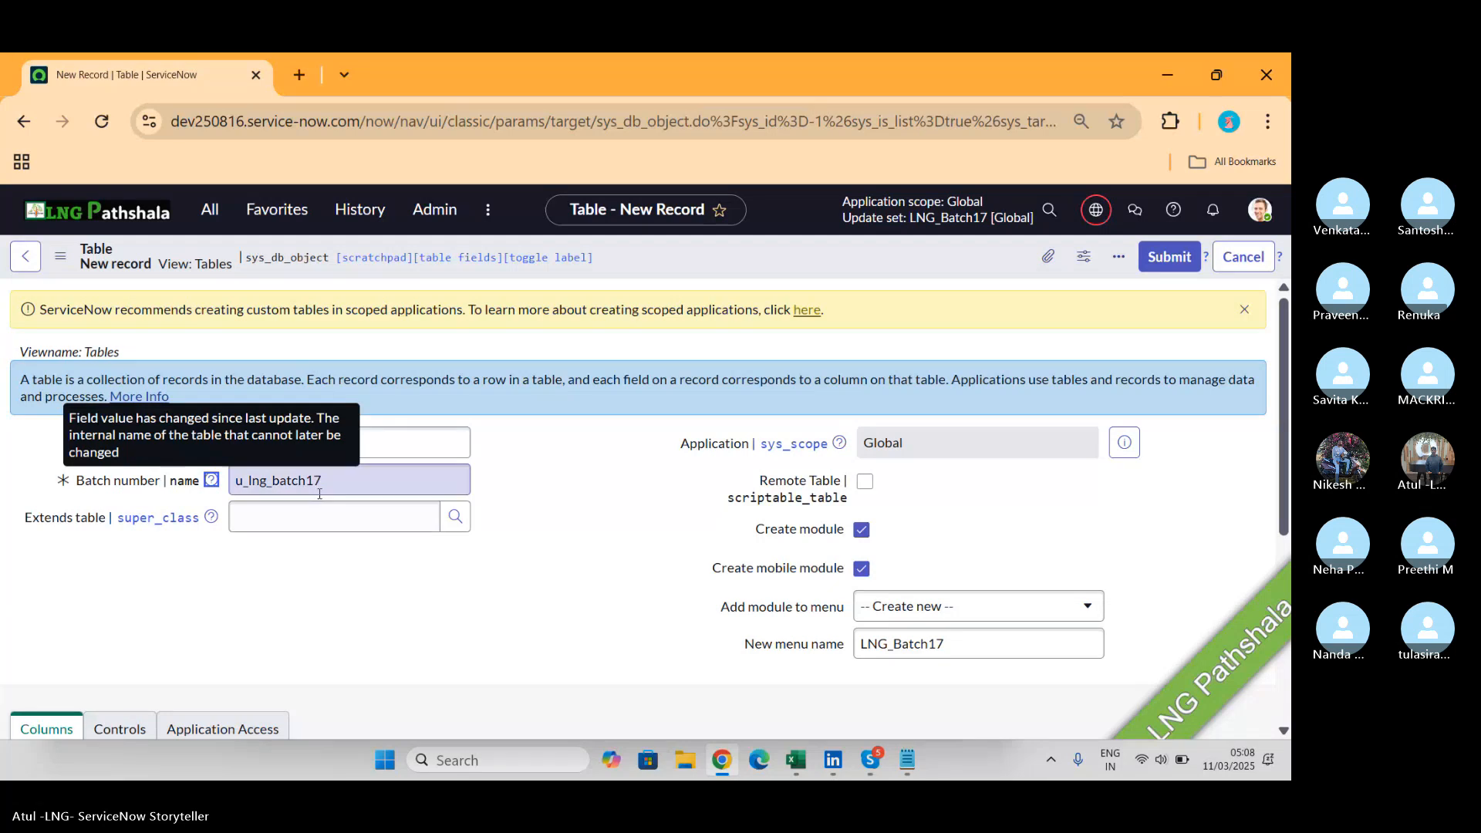
drag(246, 480, 217, 497)
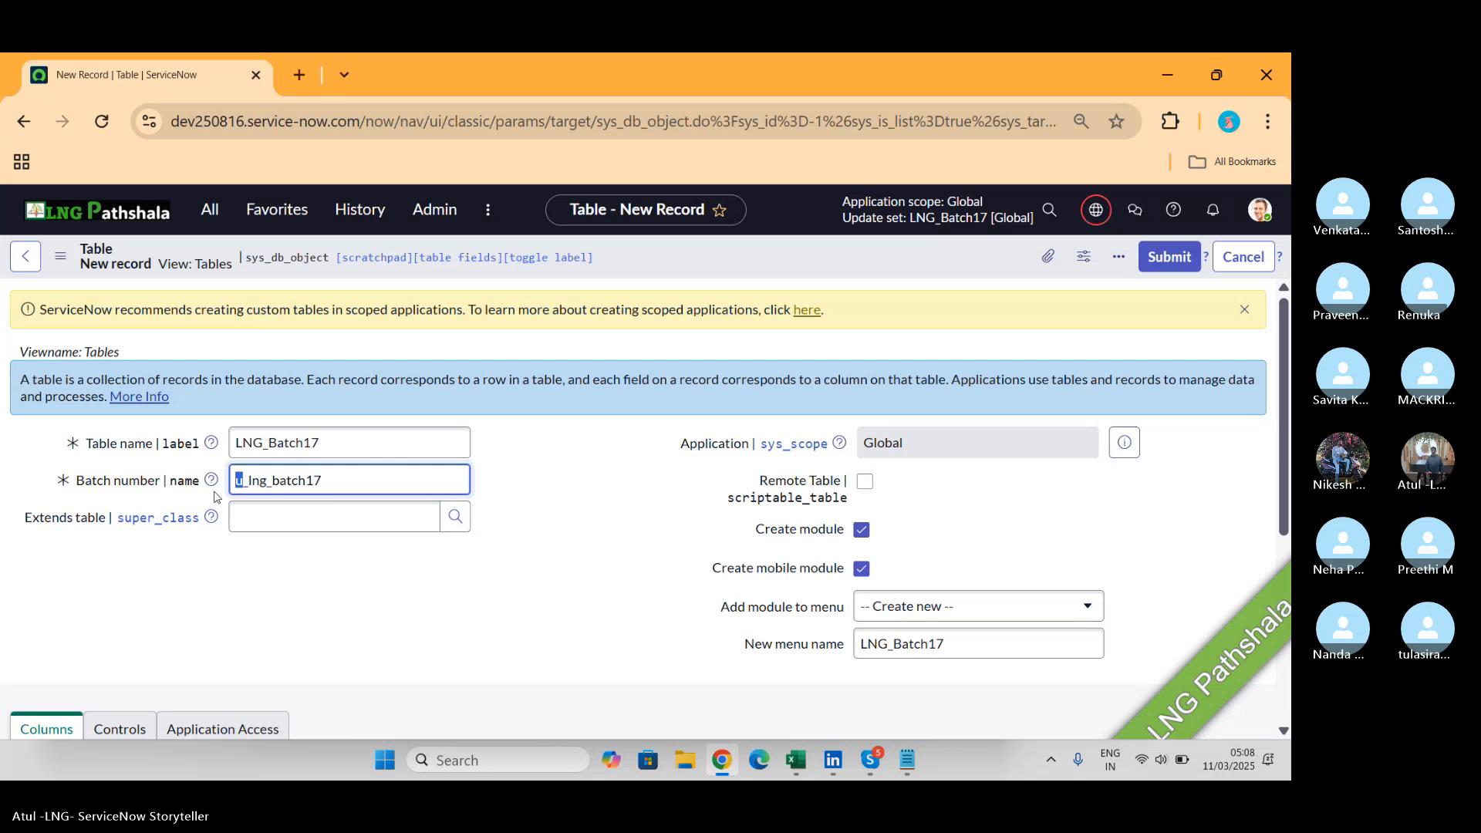
Set the new LNG_Batch17 table to extend the Task table.
click(365, 517)
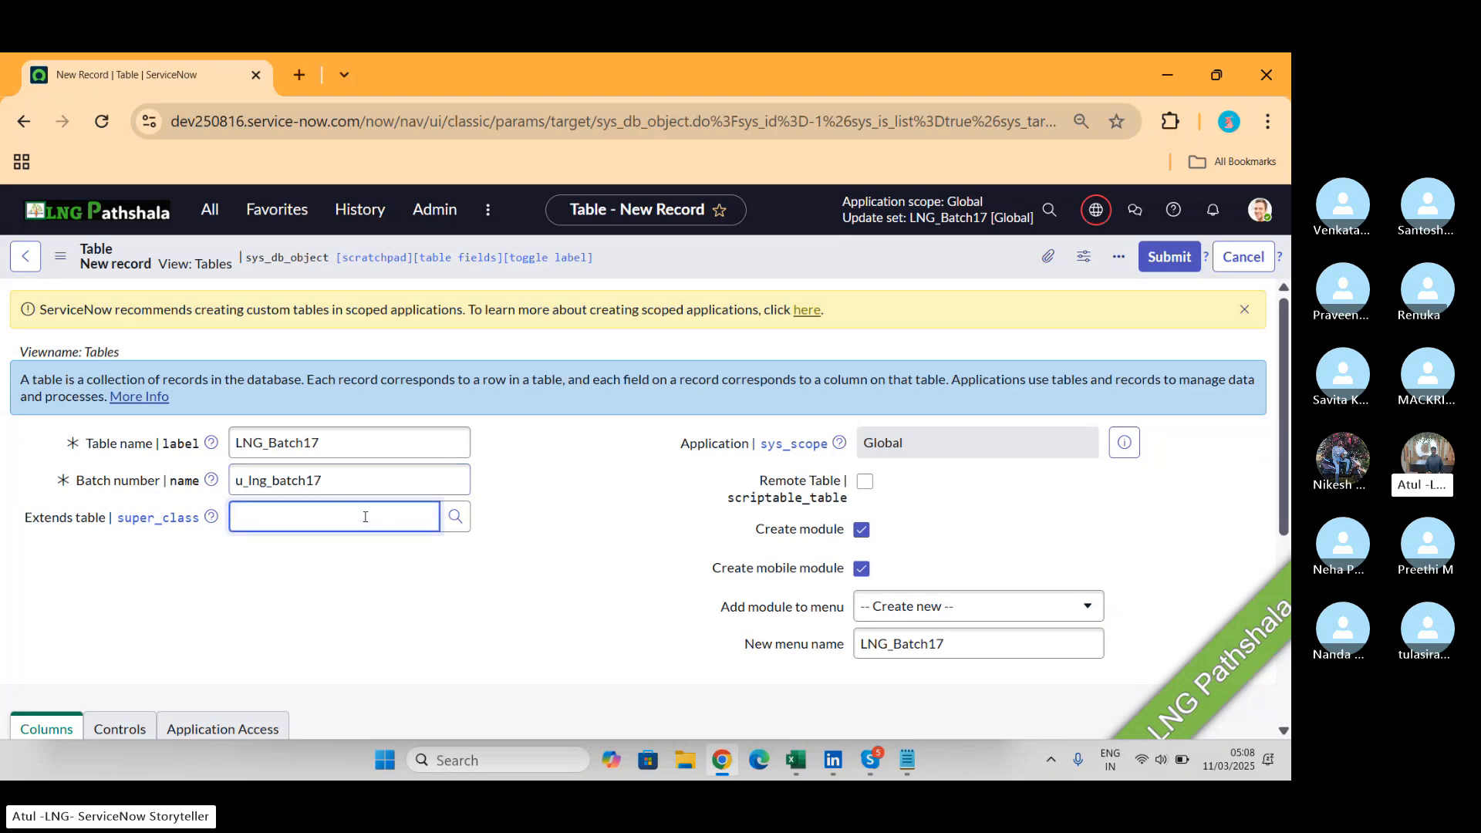
text(task)
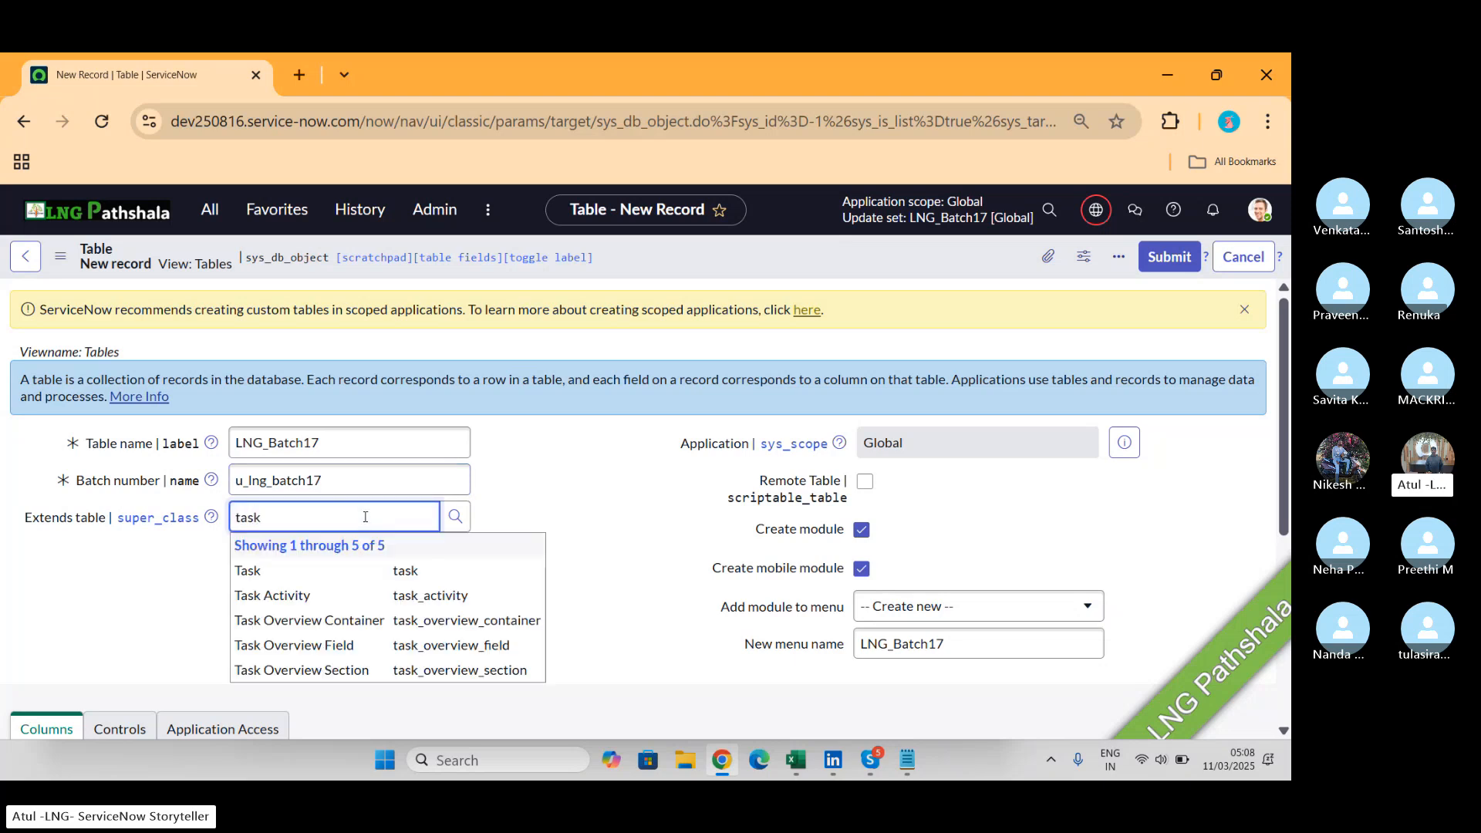
click(254, 572)
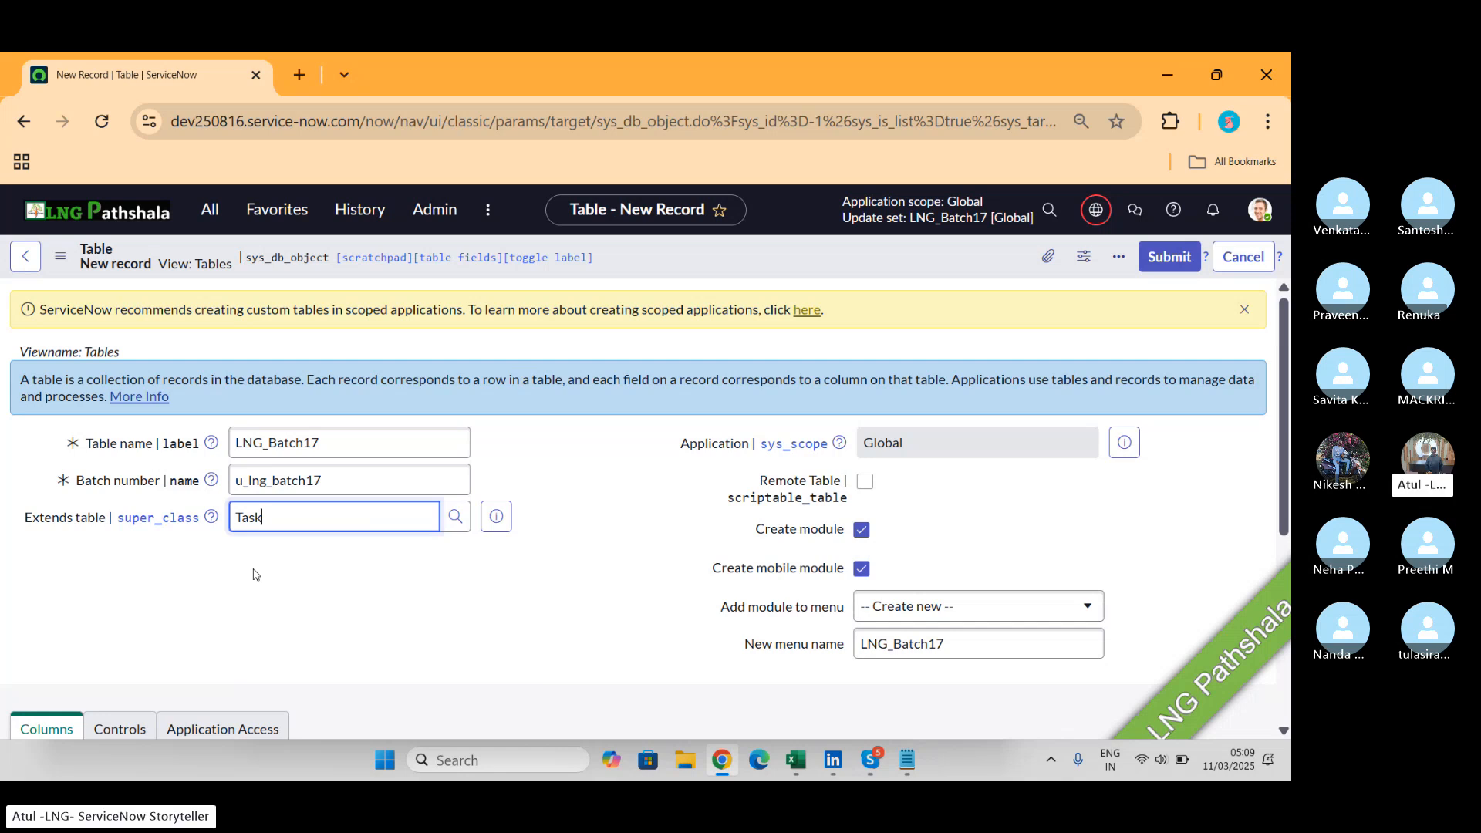
scroll(613, 523, down, 2)
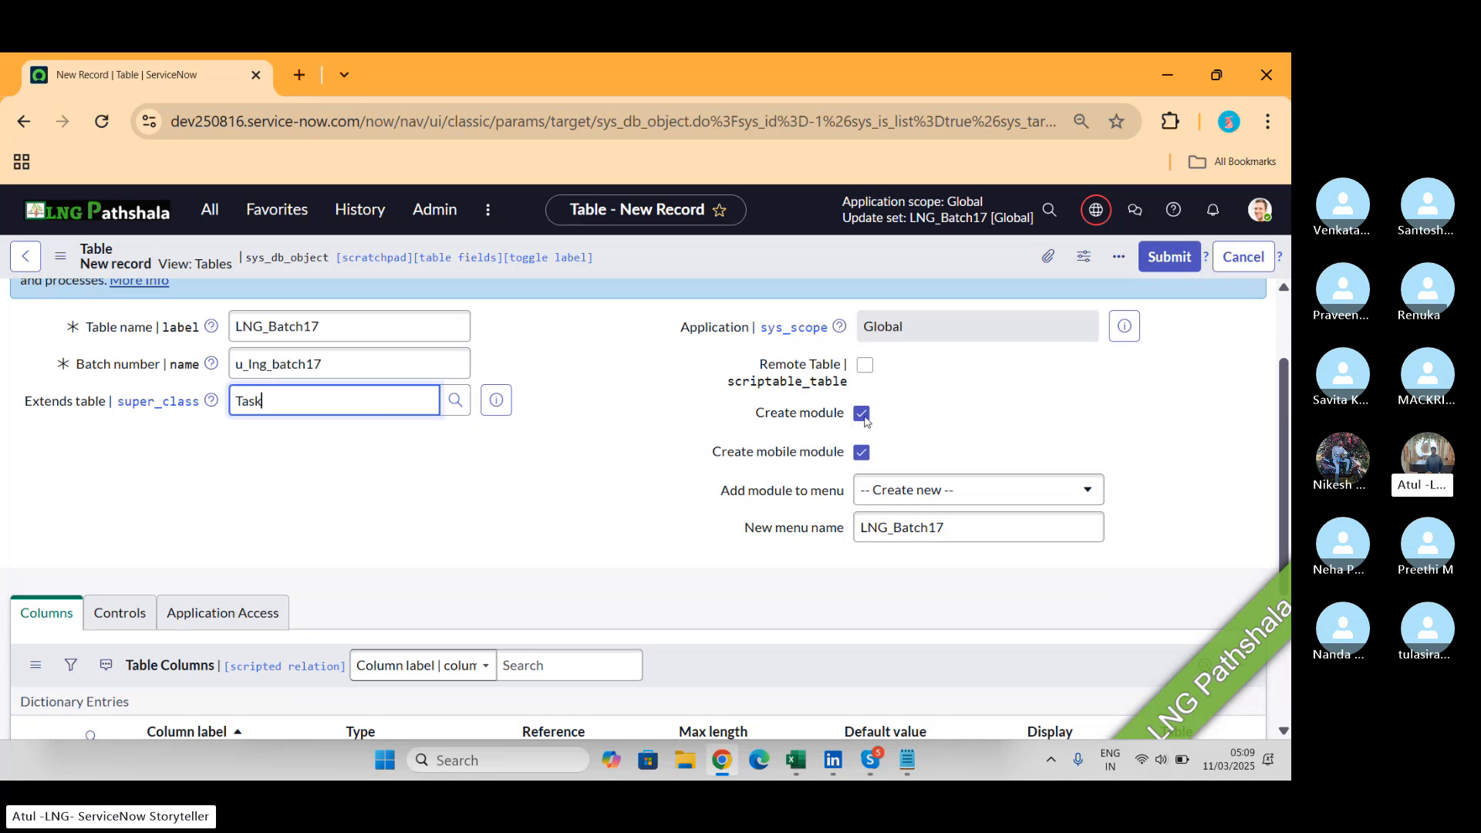
click(206, 214)
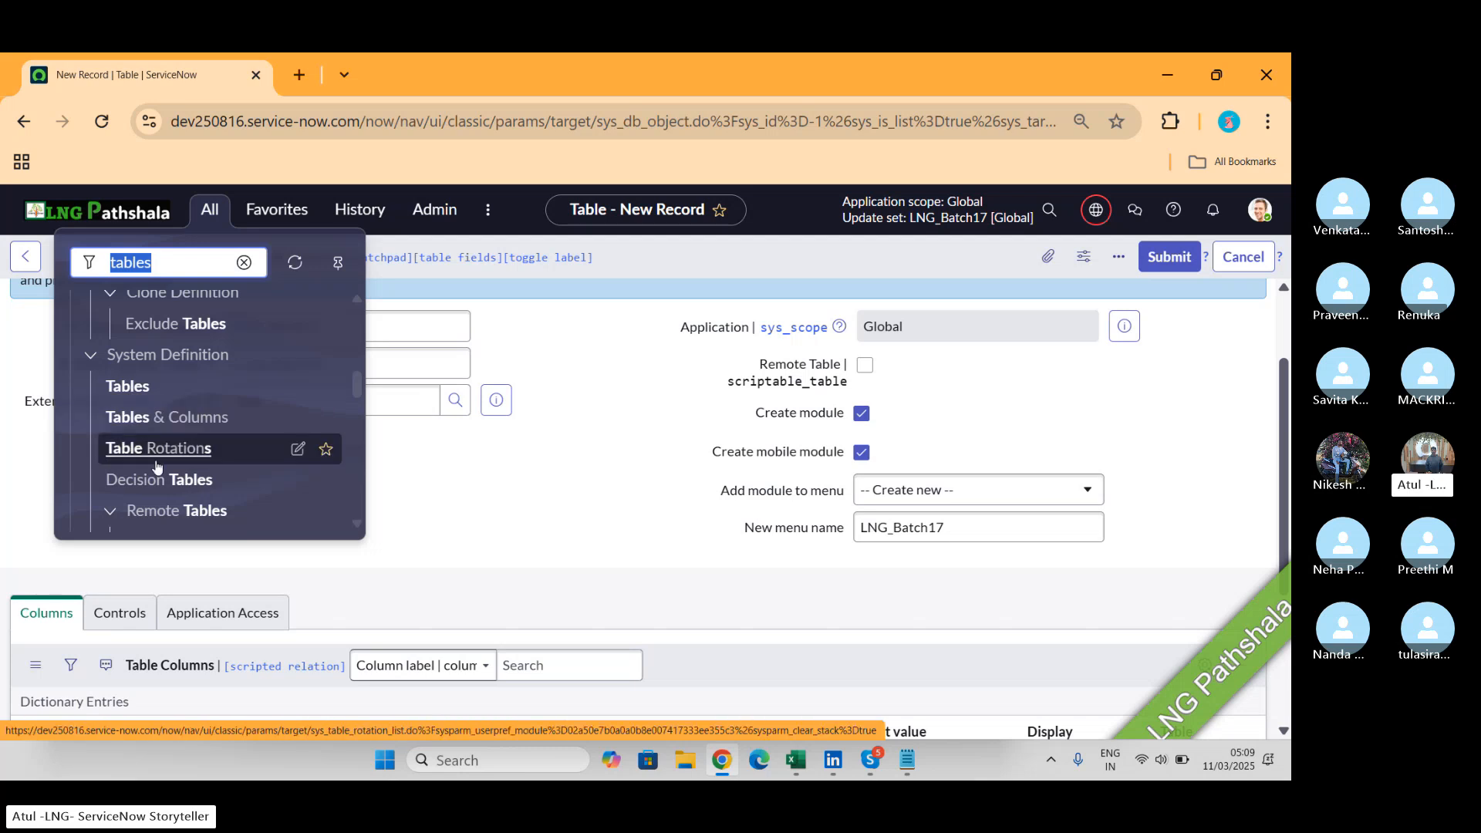
key(alt+Tab)
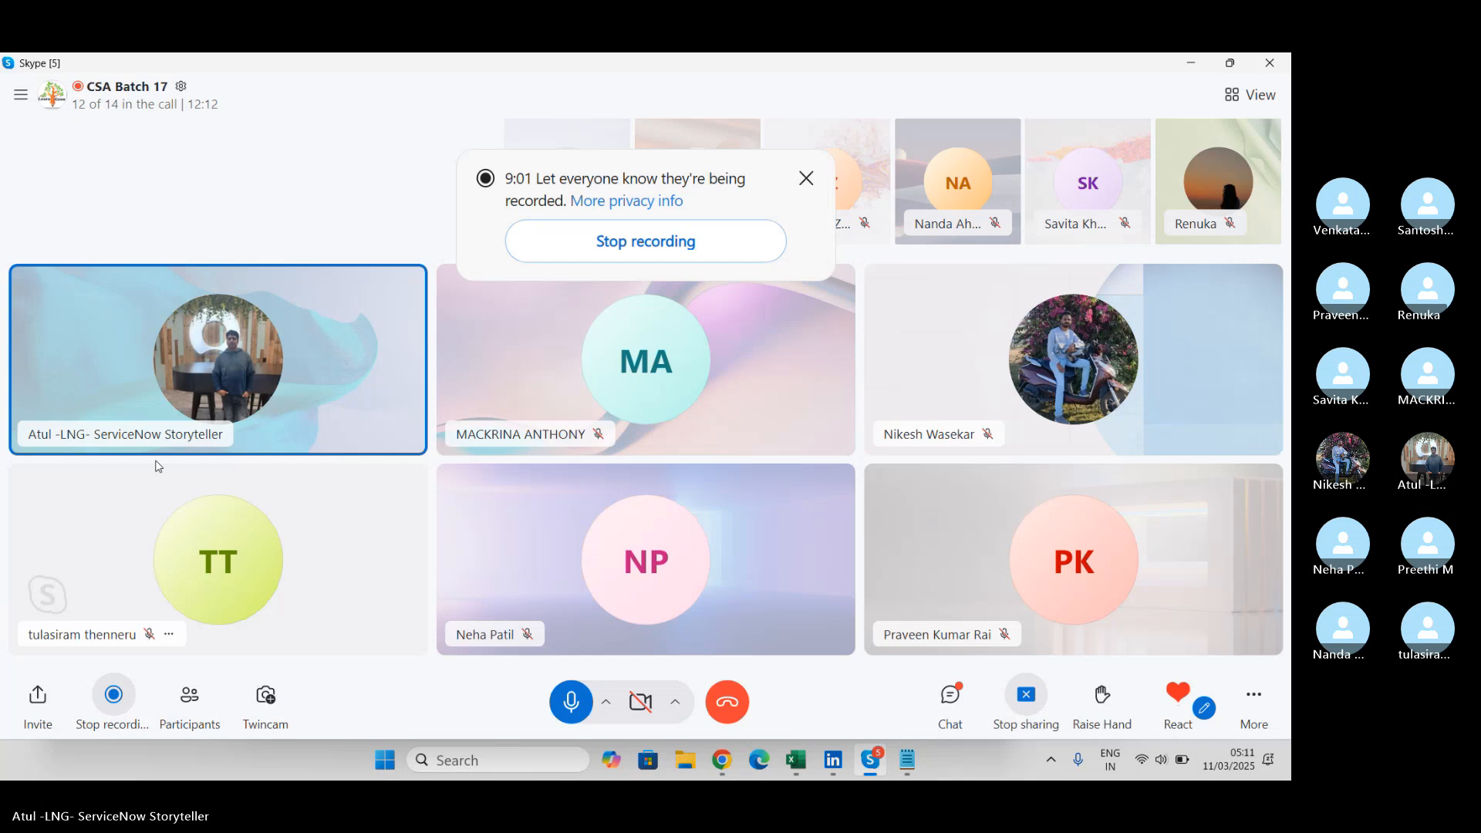
key(alt+Tab)
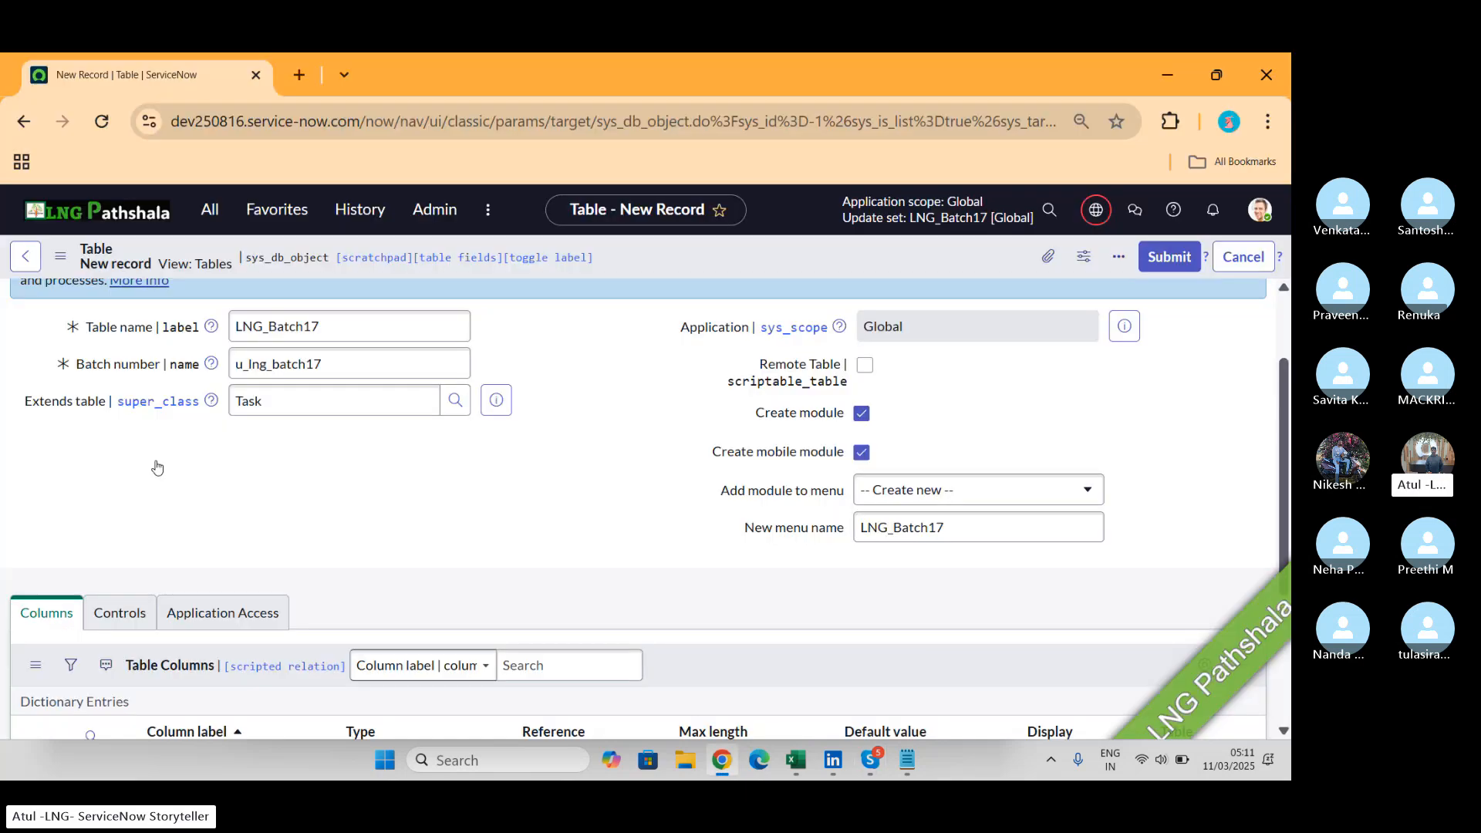
click(210, 210)
click(540, 424)
click(332, 338)
drag(332, 338, 200, 342)
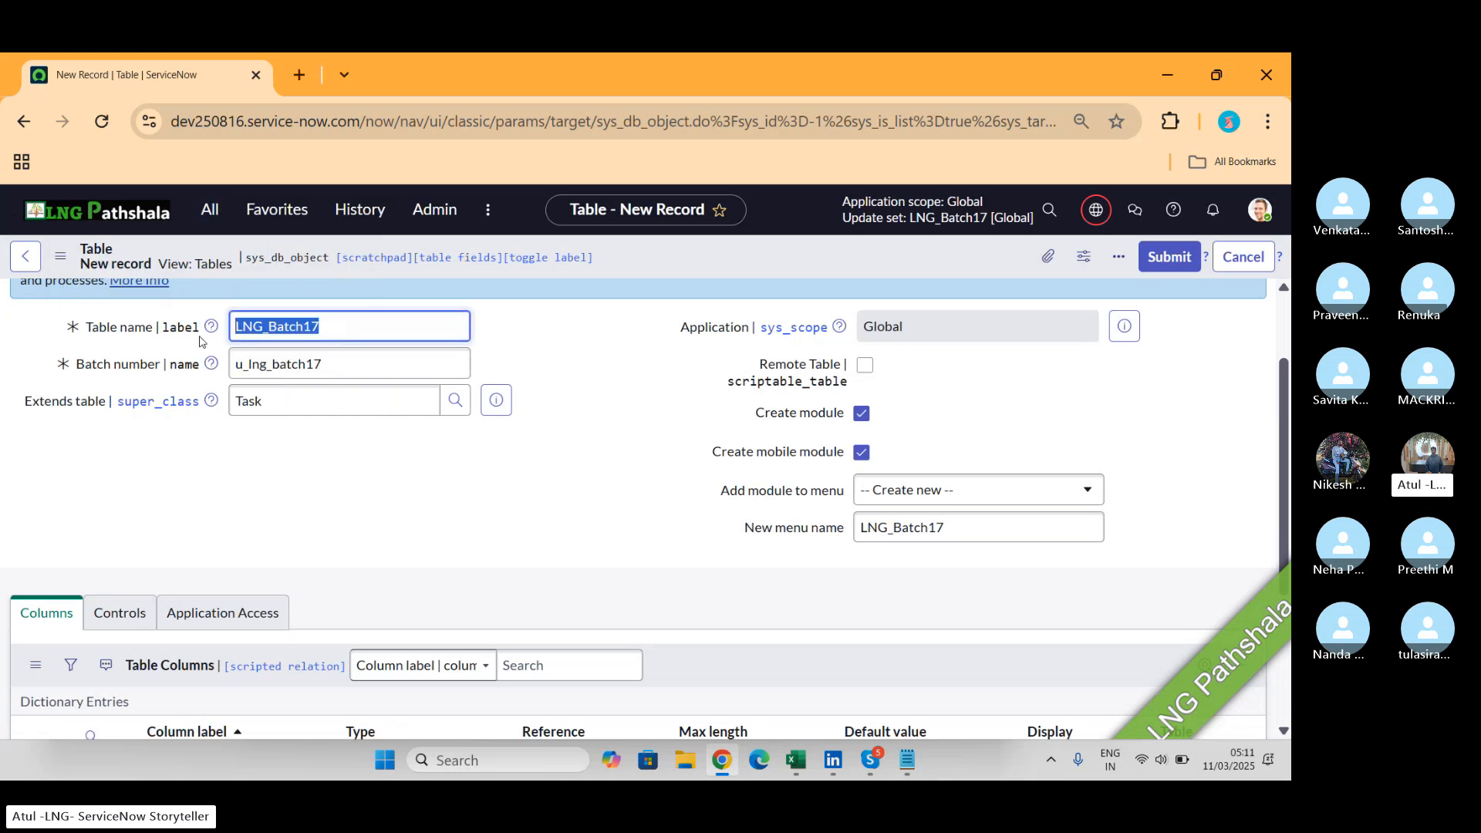
Turn off Create module for the new table, check the application navigator, and turn the option back on.
click(863, 414)
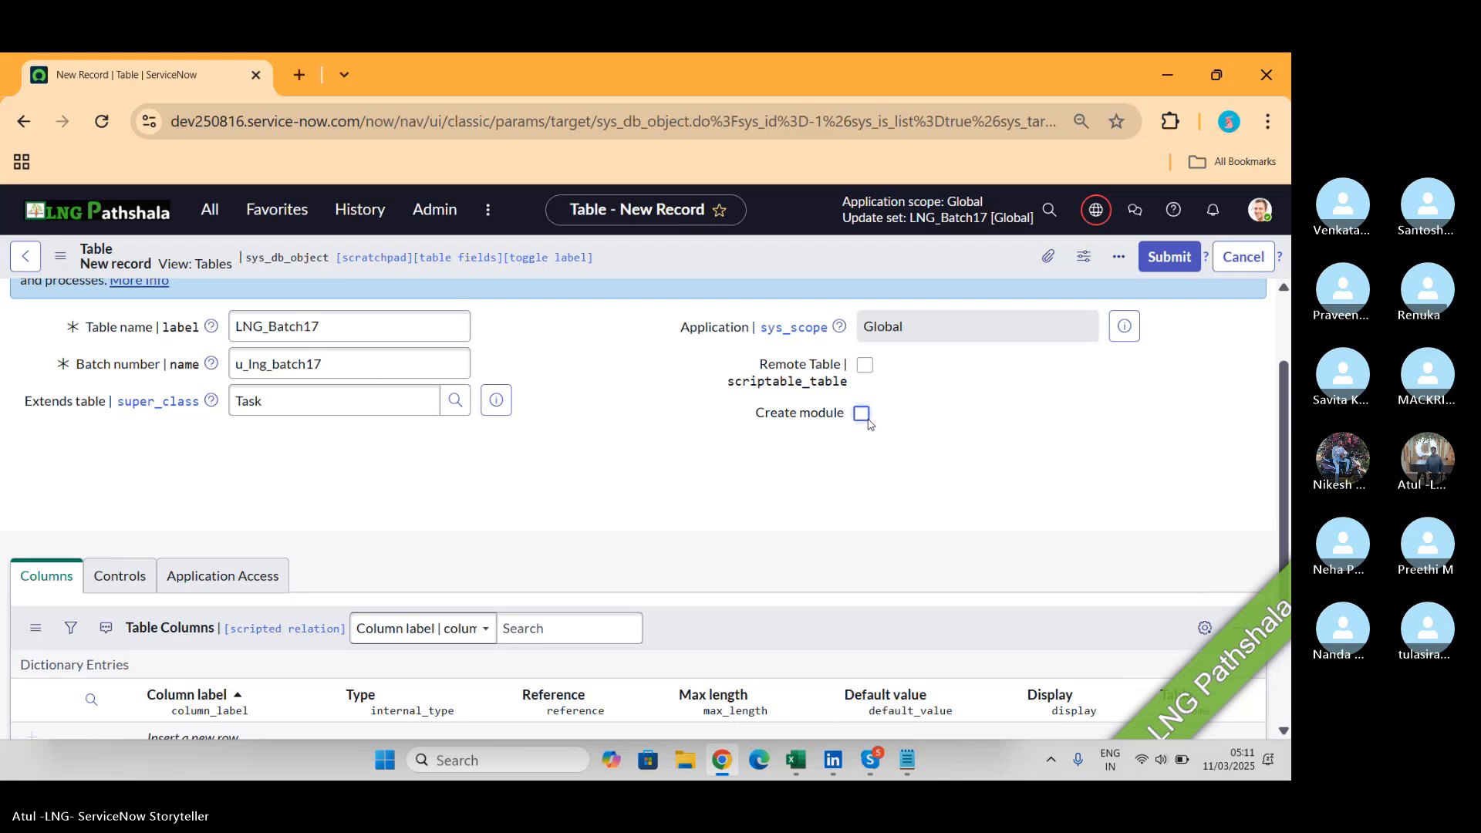
click(230, 216)
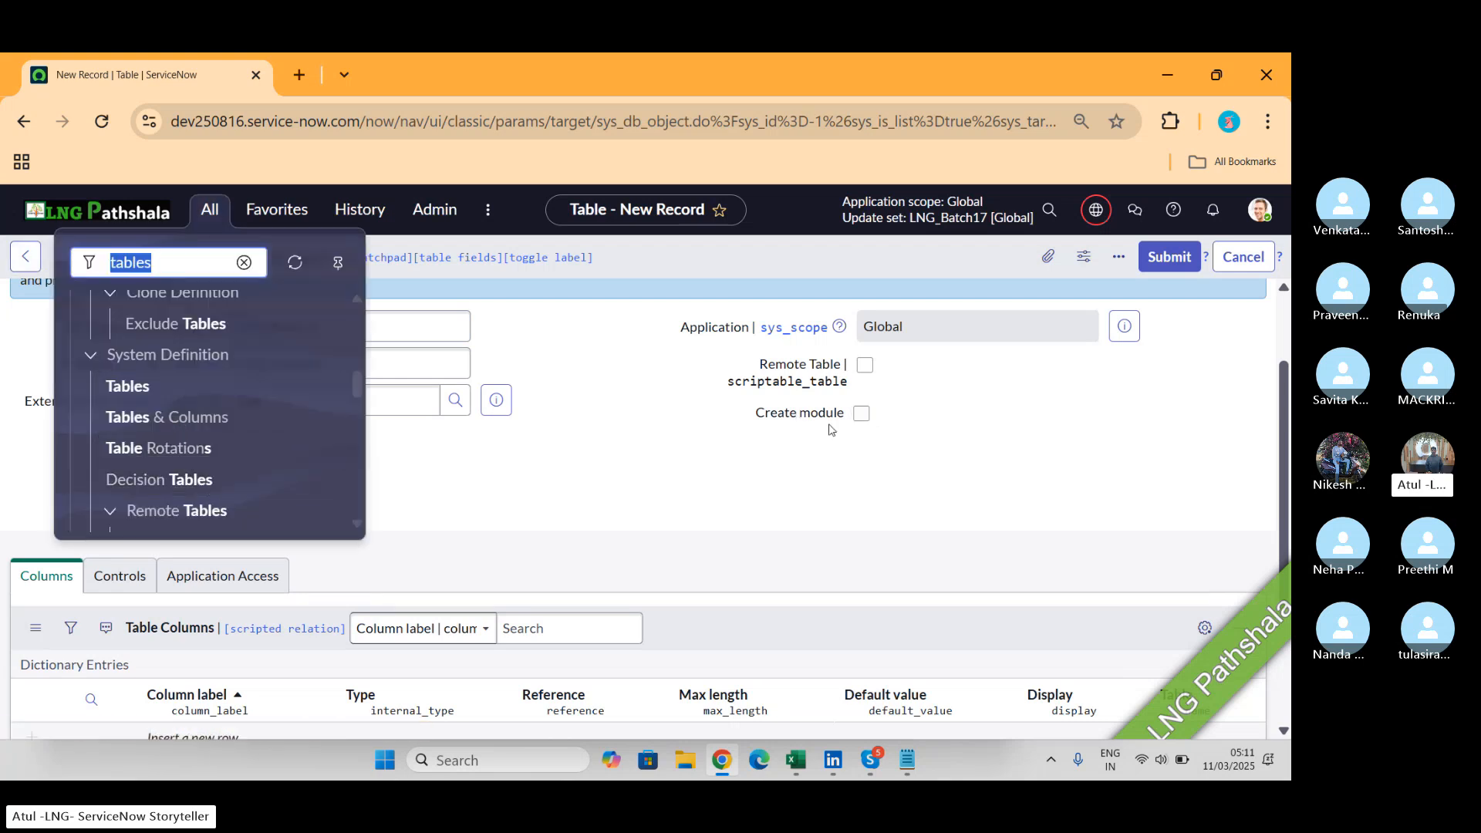
click(862, 414)
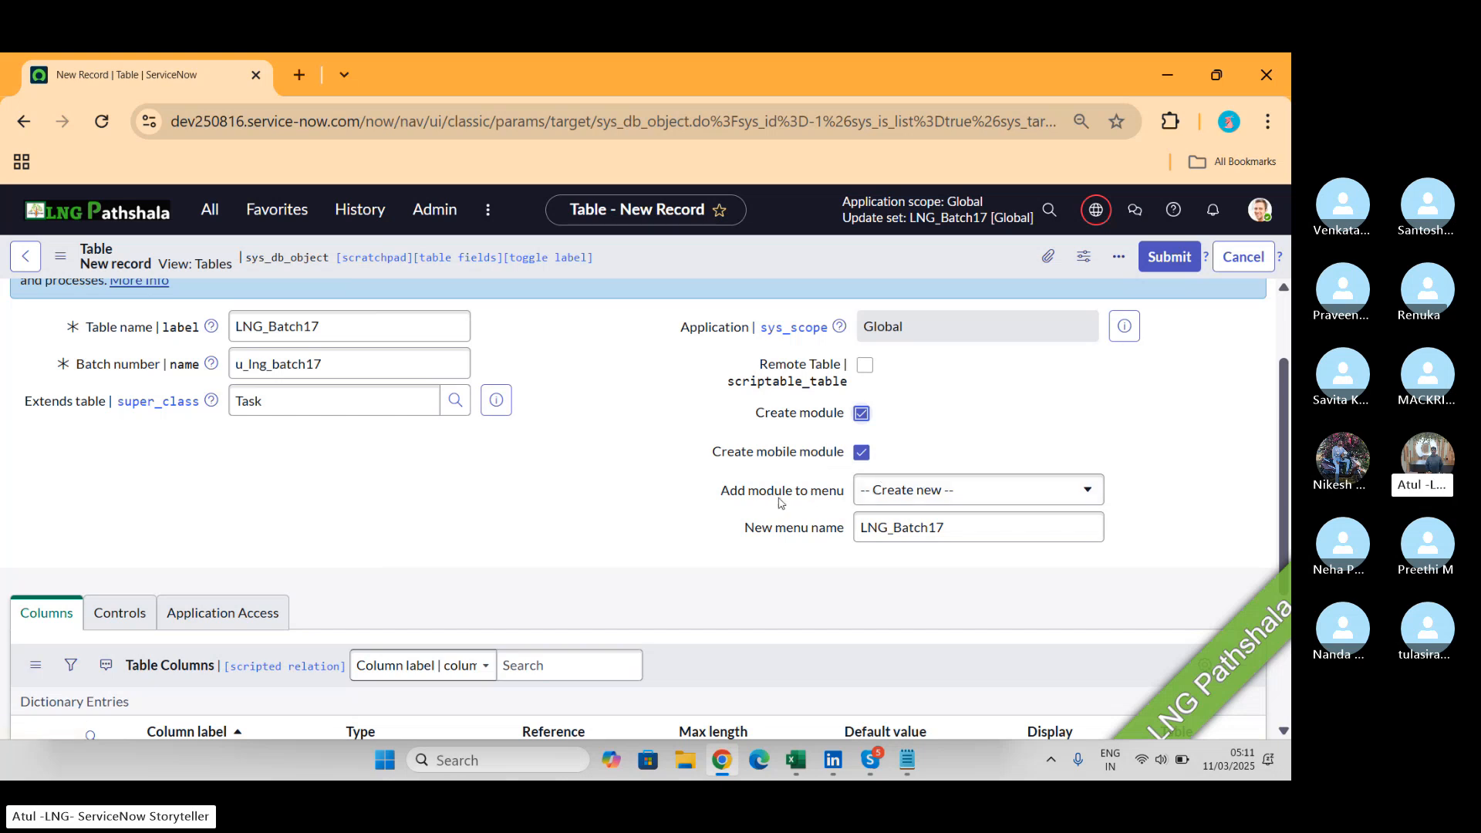
Review the menu choices for the new table's module, the new menu name and the application navigator.
click(980, 498)
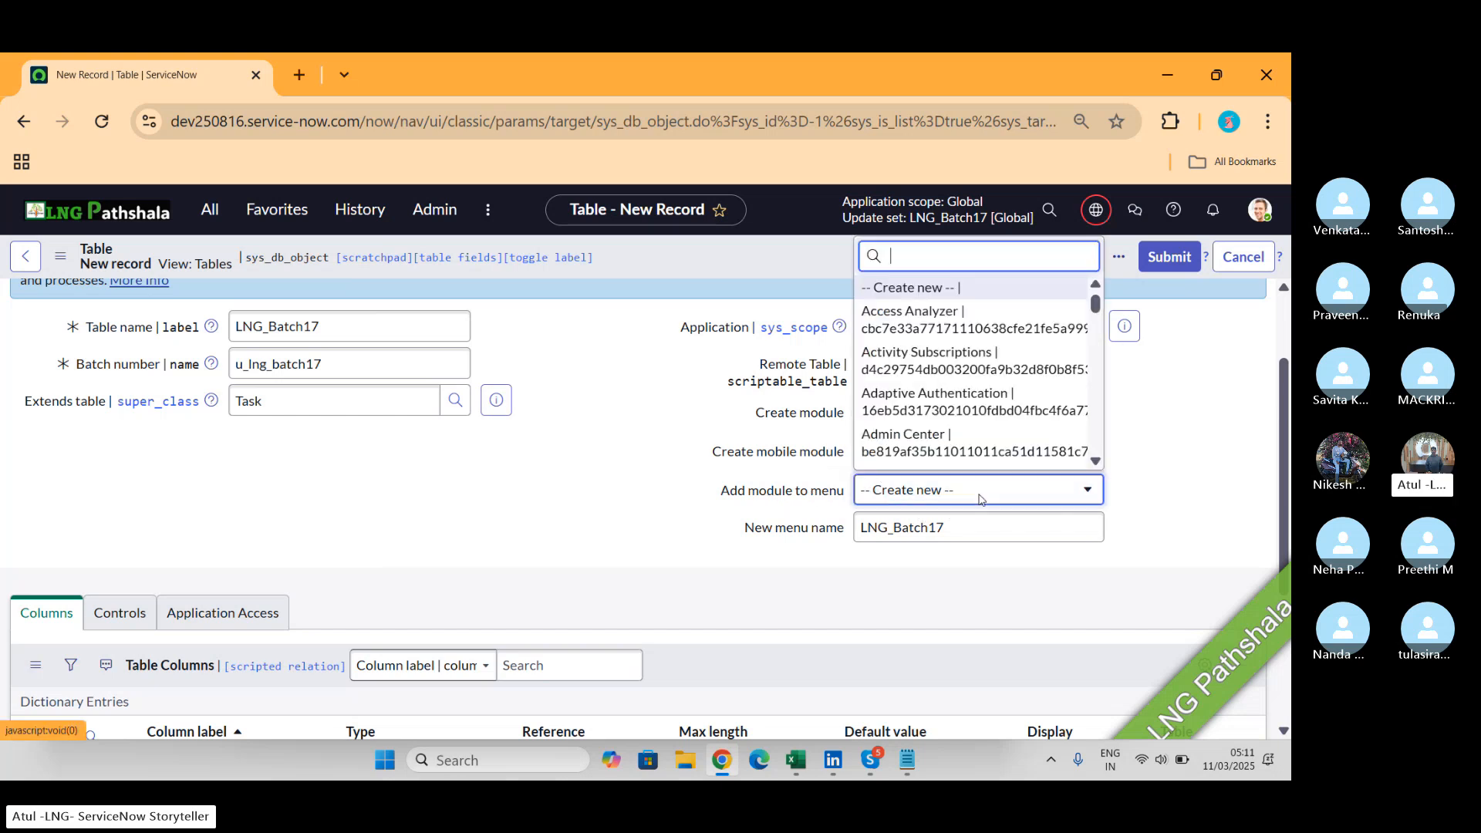
click(1140, 477)
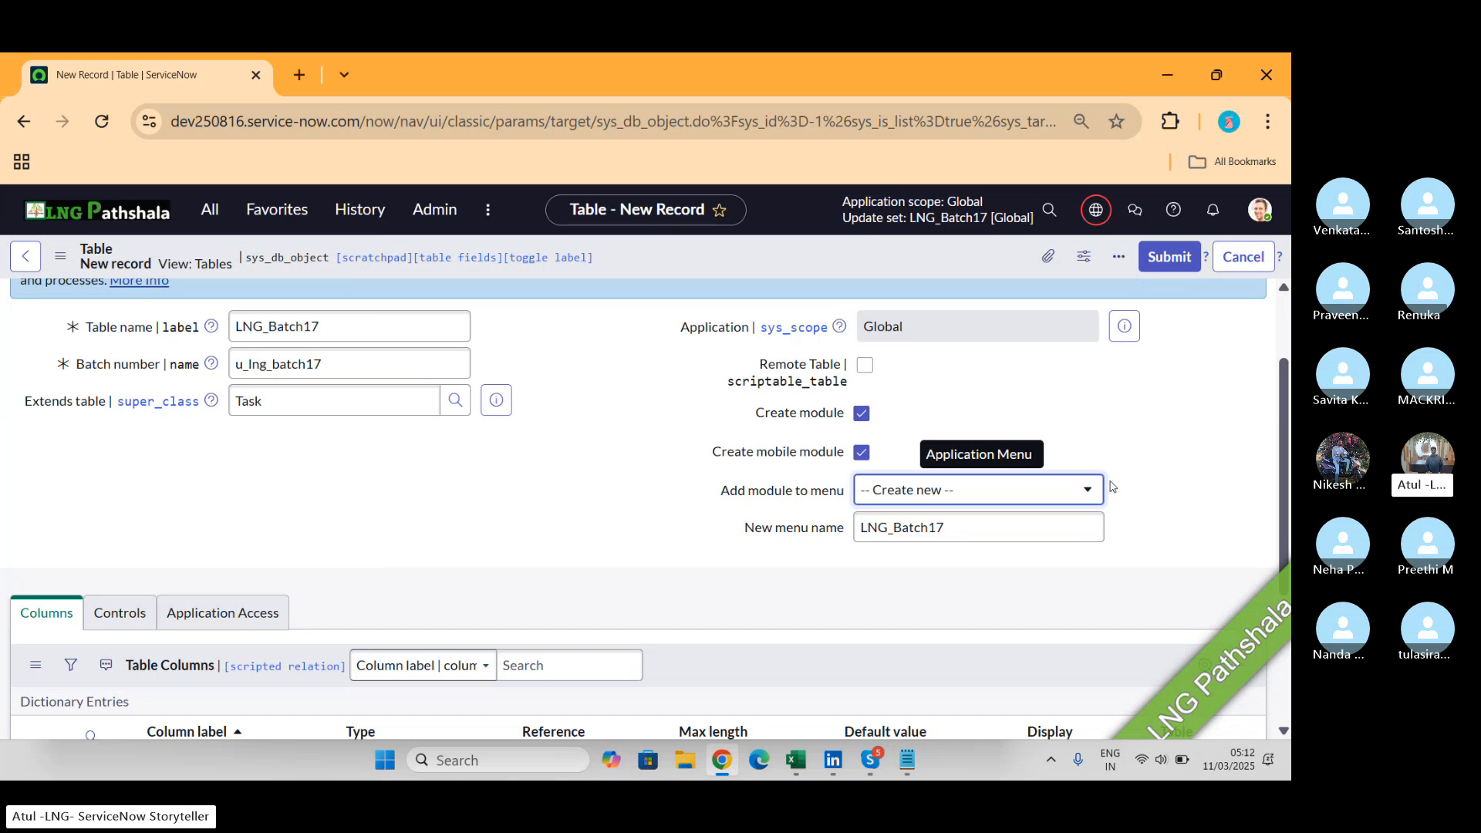
drag(1008, 527, 837, 556)
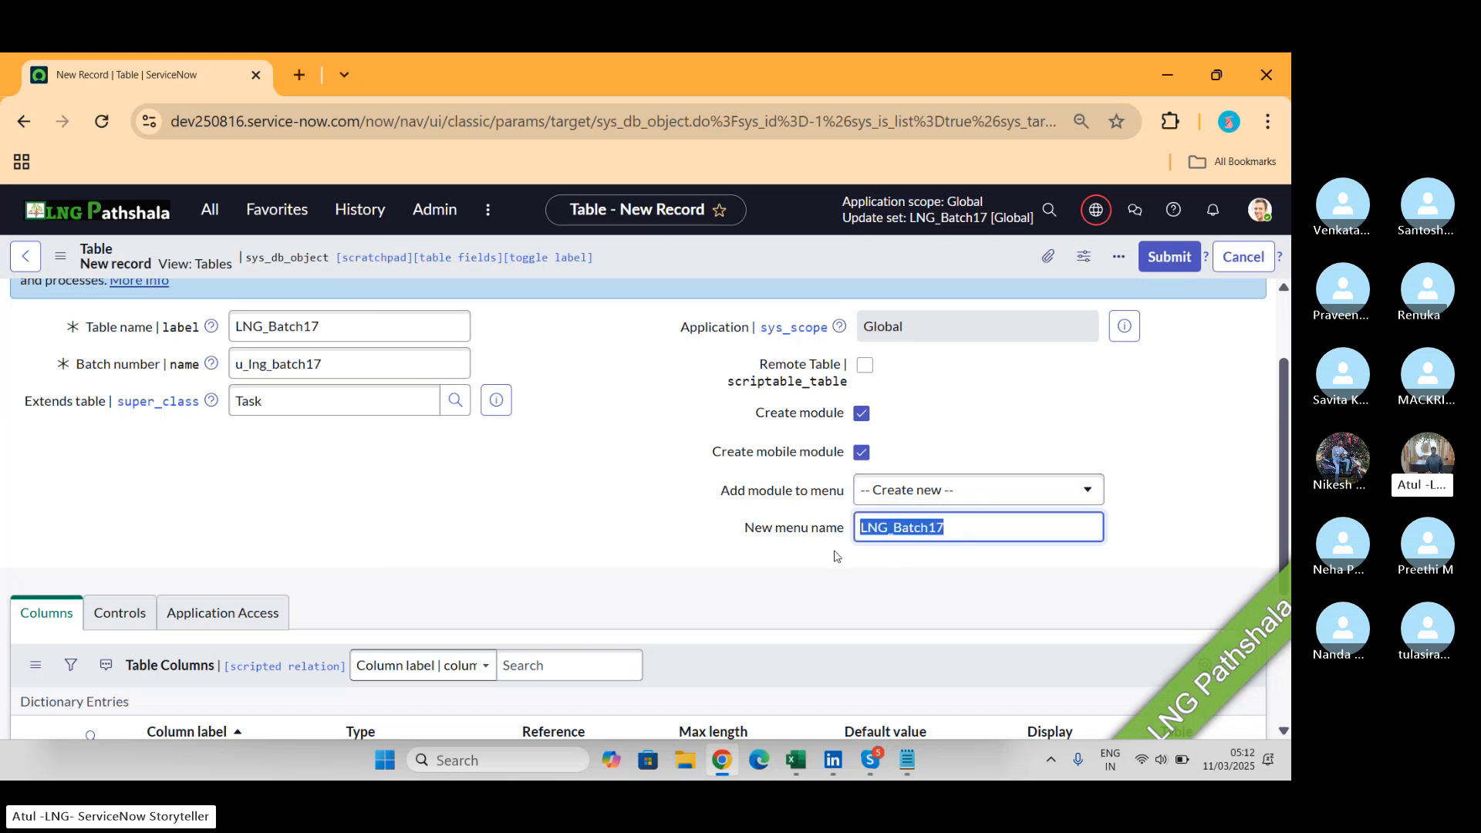
click(210, 209)
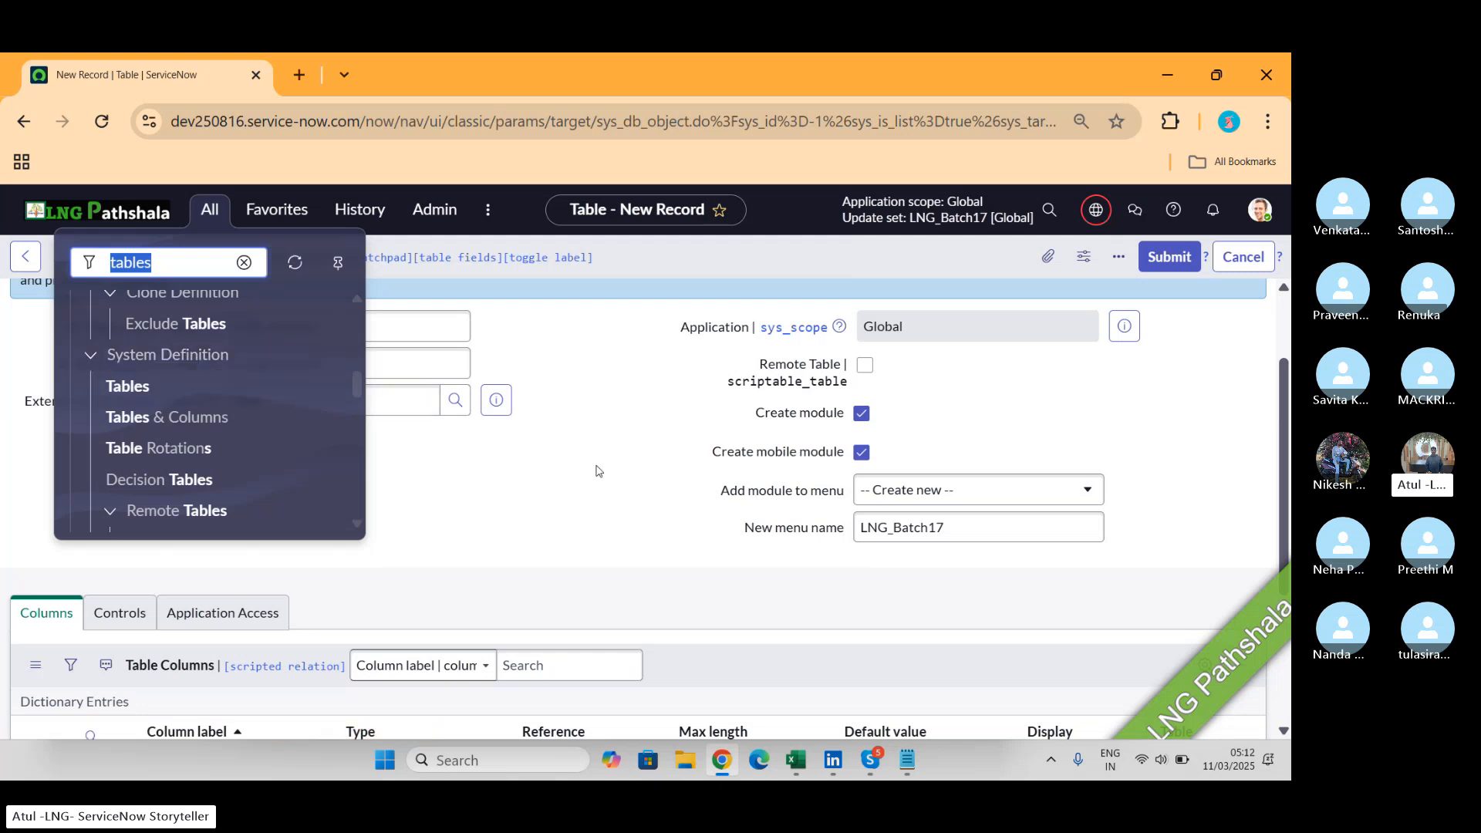
Check the filled-in form for the new LNG_Batch17 table and save the record without leaving it.
click(692, 507)
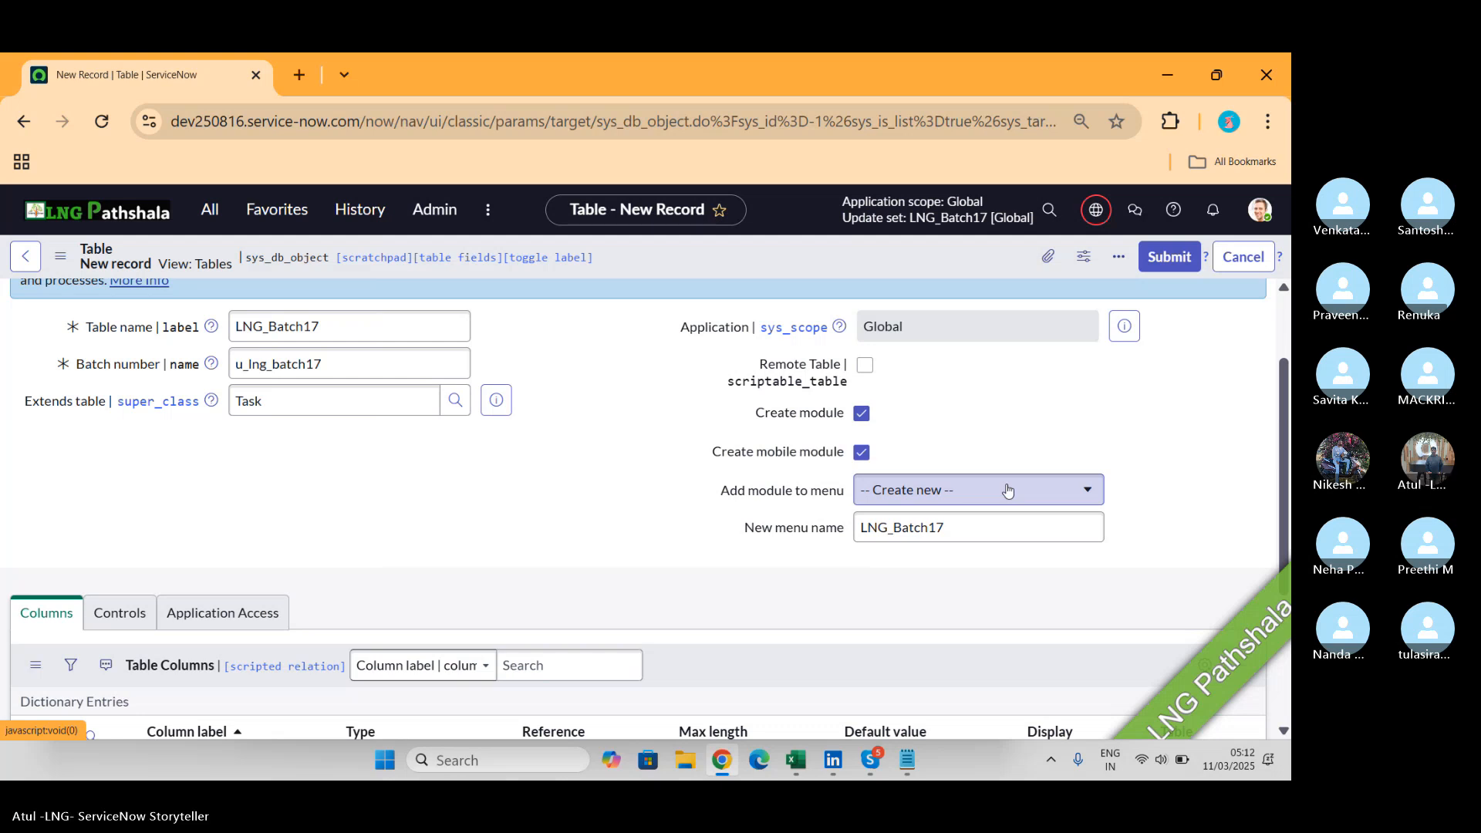
key(alt+Tab)
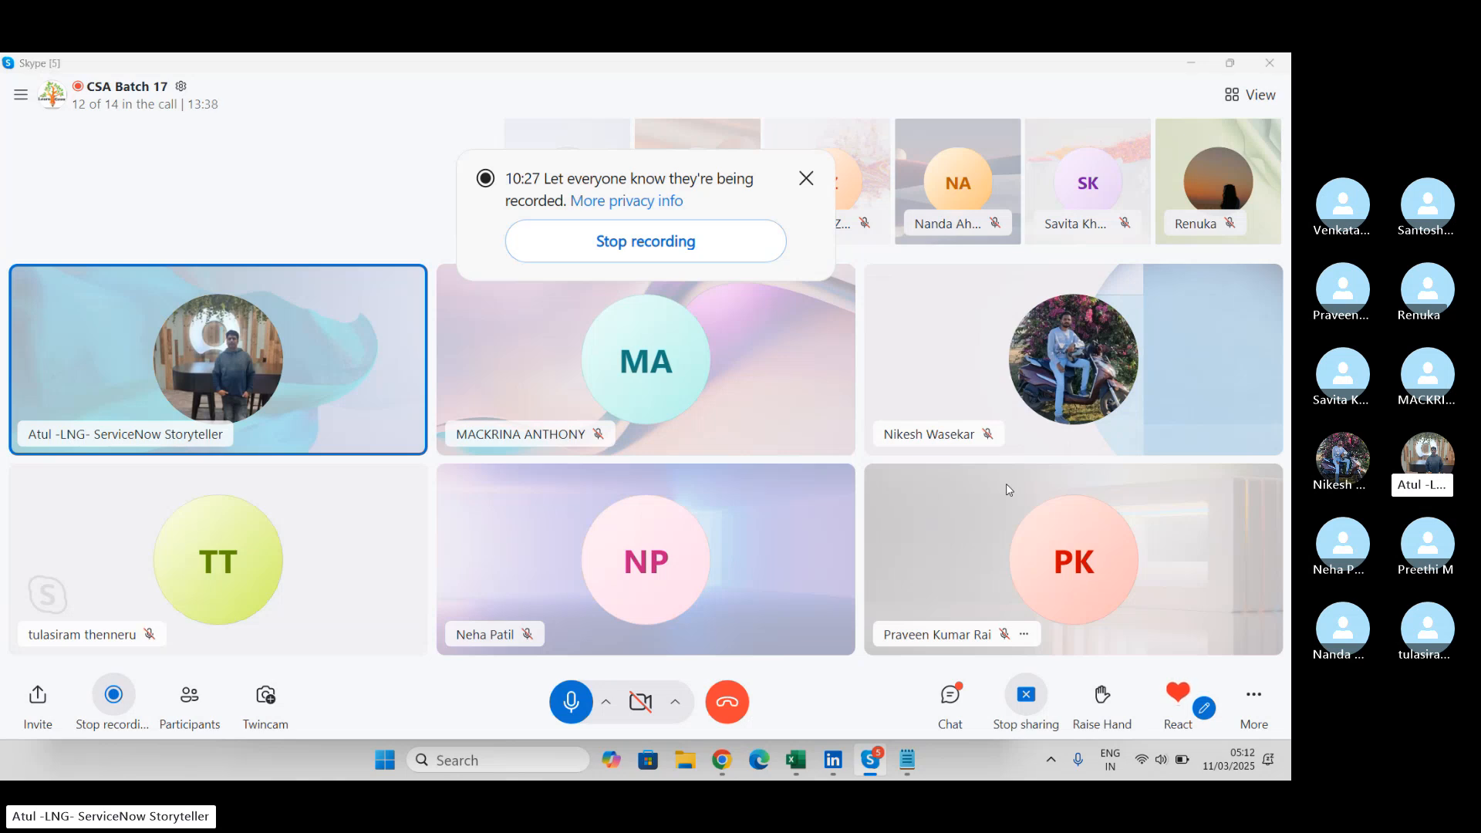
key(alt+Tab)
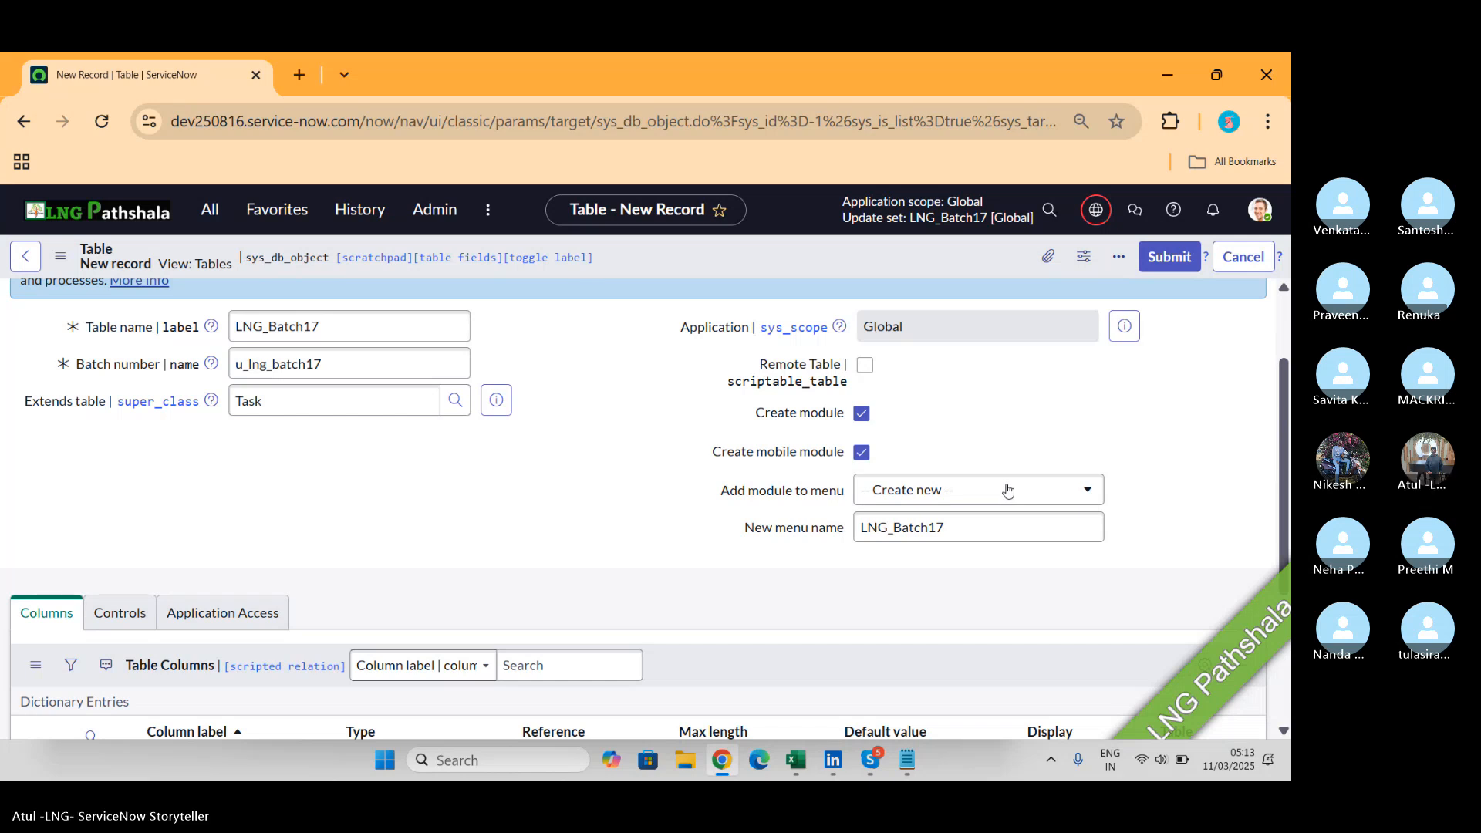
scroll(661, 573, down, 2)
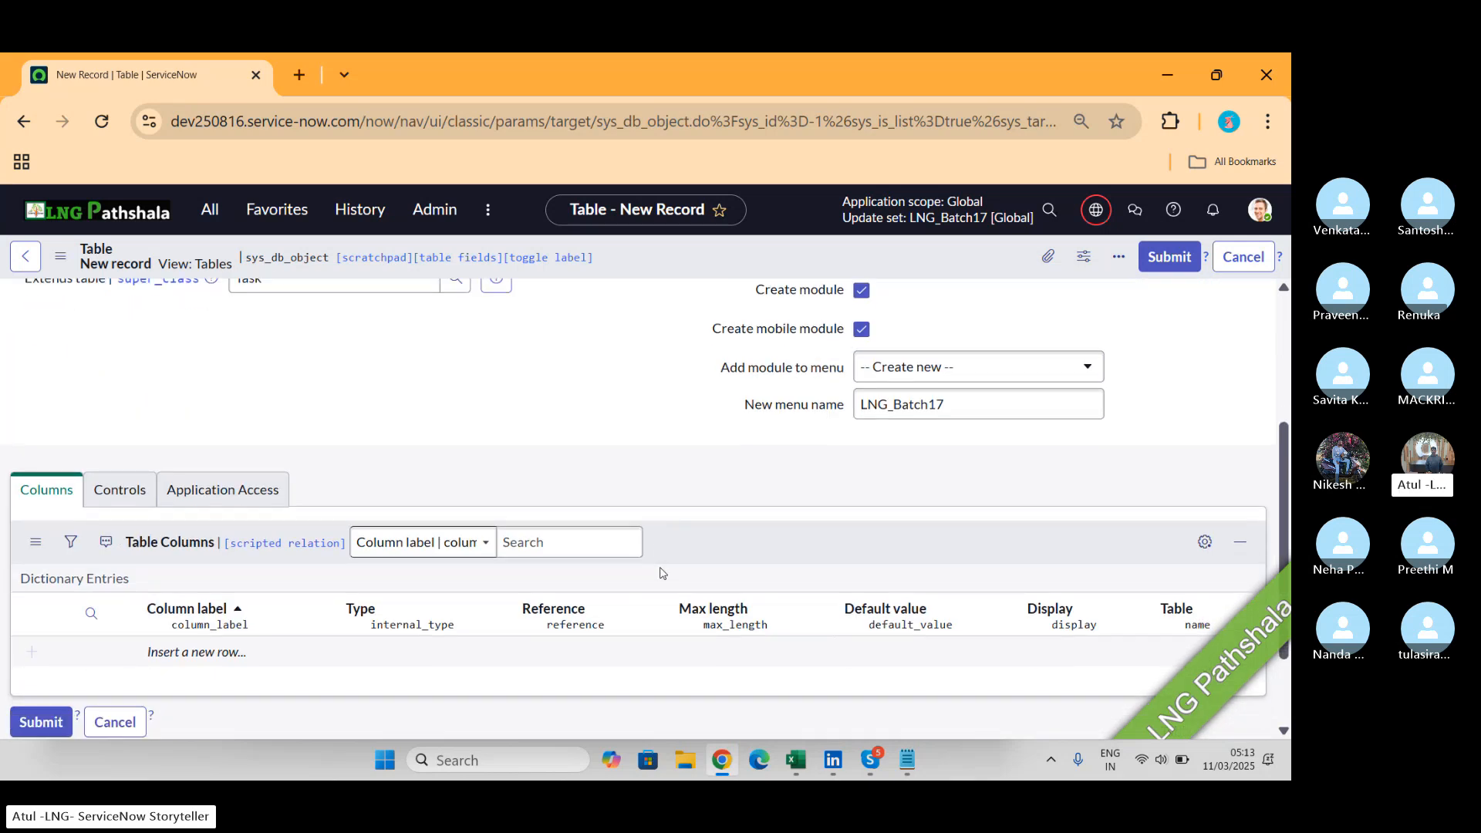
scroll(661, 573, up, 4)
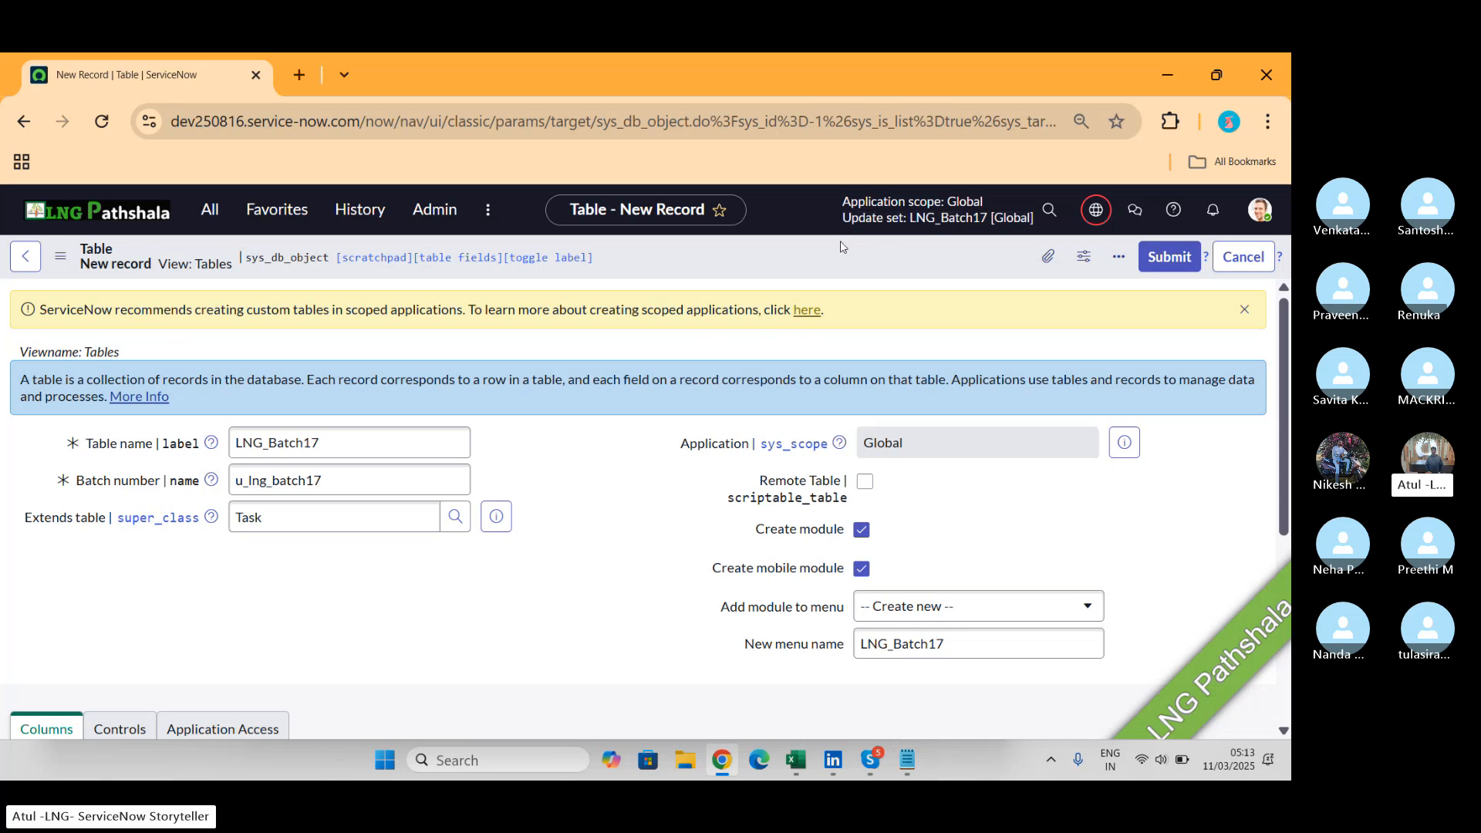
right_click(841, 247)
click(870, 257)
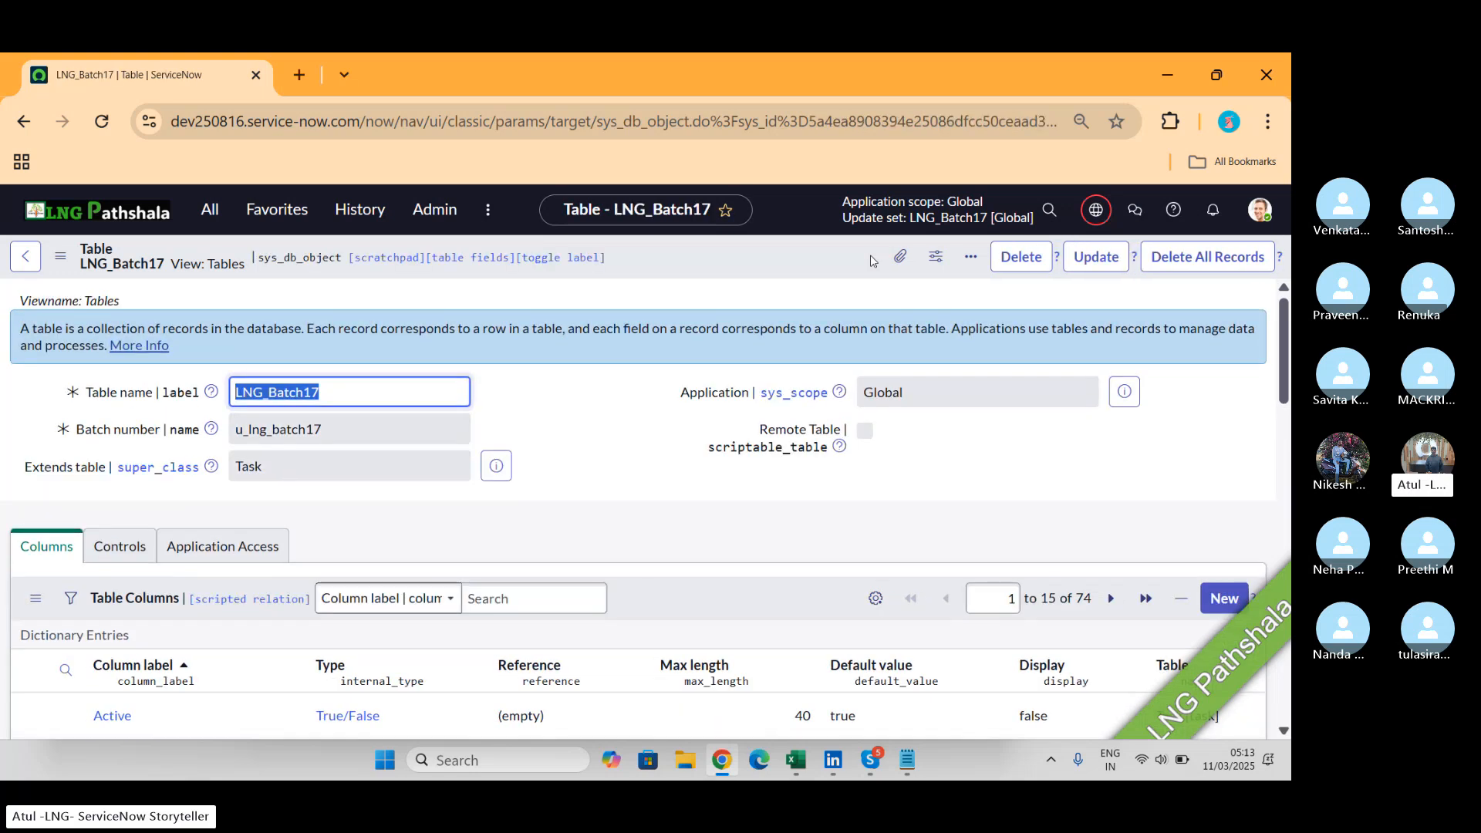
Preview the parent table in the Extends table field of LNG_Batch17 and open the full Task table record.
key(alt+Tab)
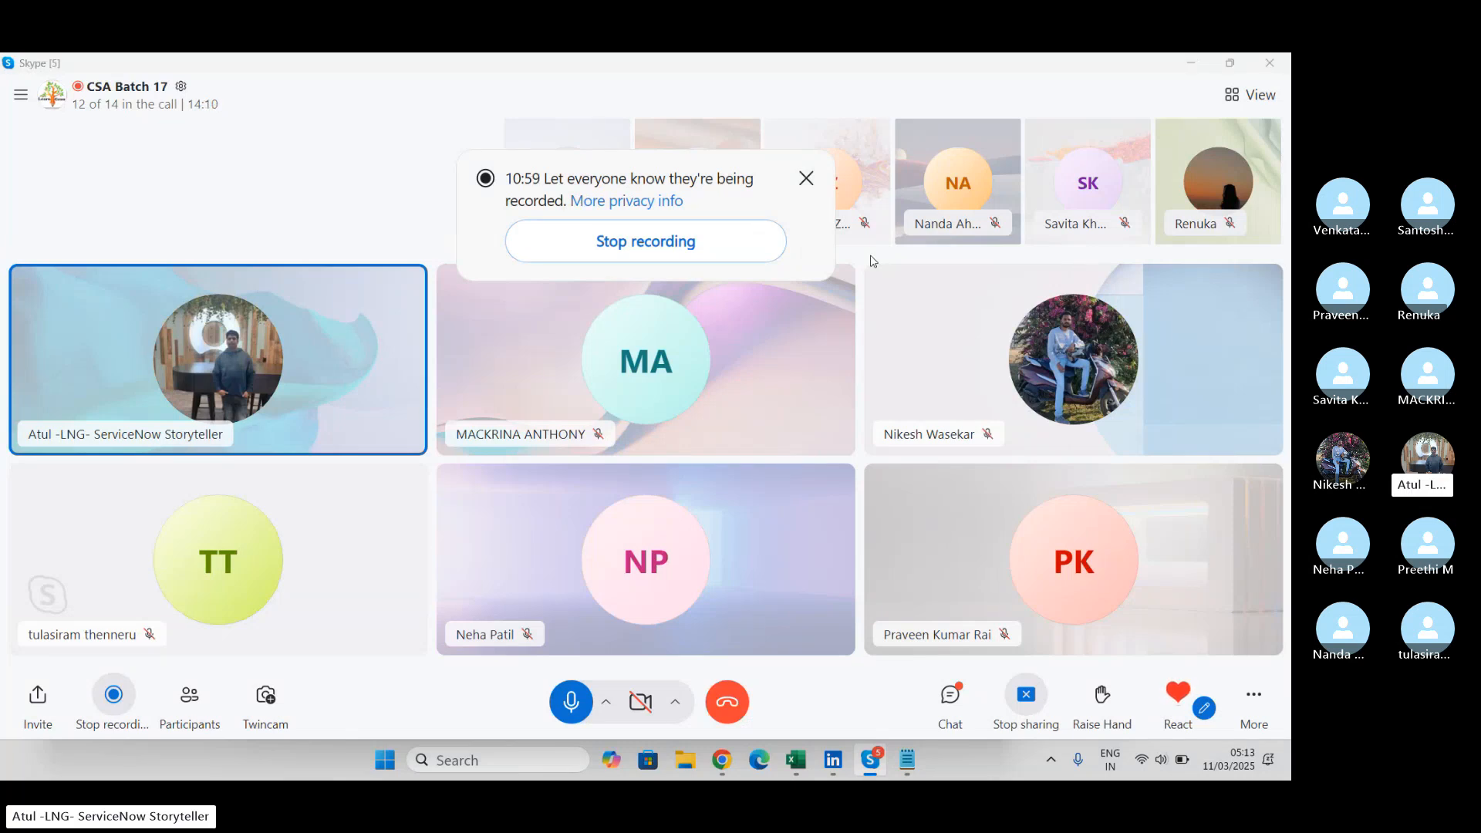
key(alt+Tab)
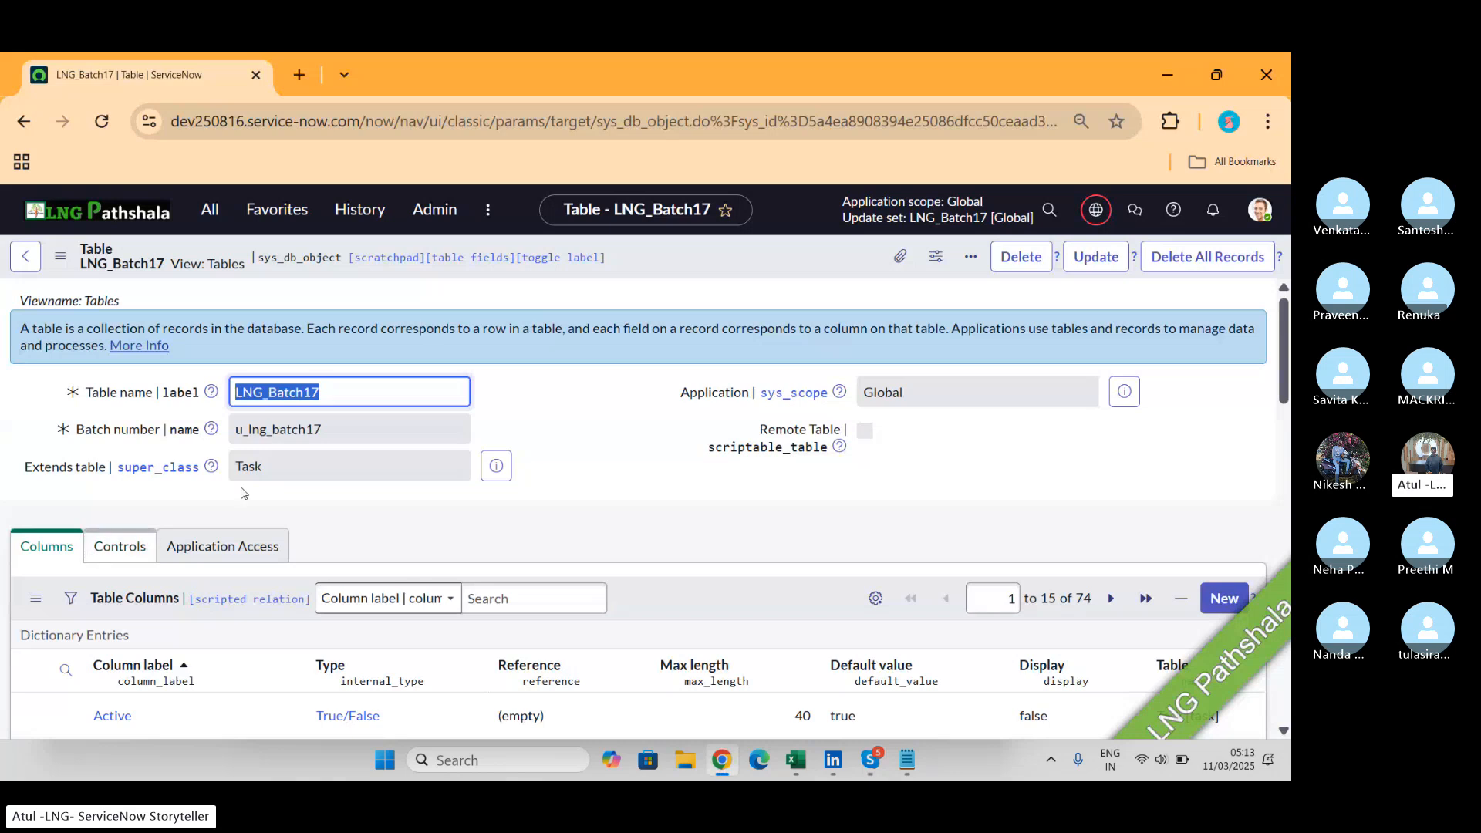
click(297, 465)
drag(297, 465, 226, 473)
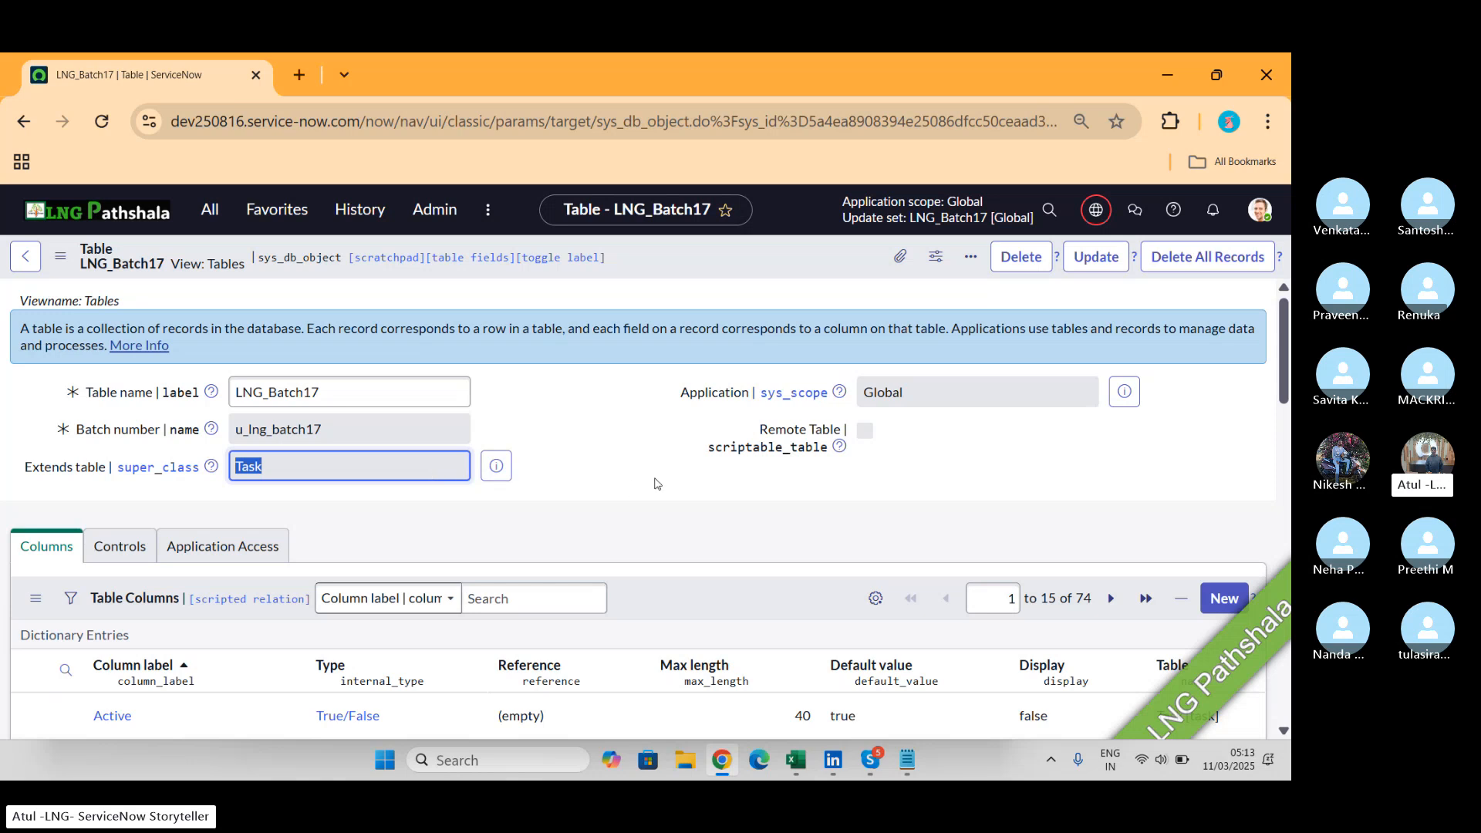
scroll(655, 483, down, 2)
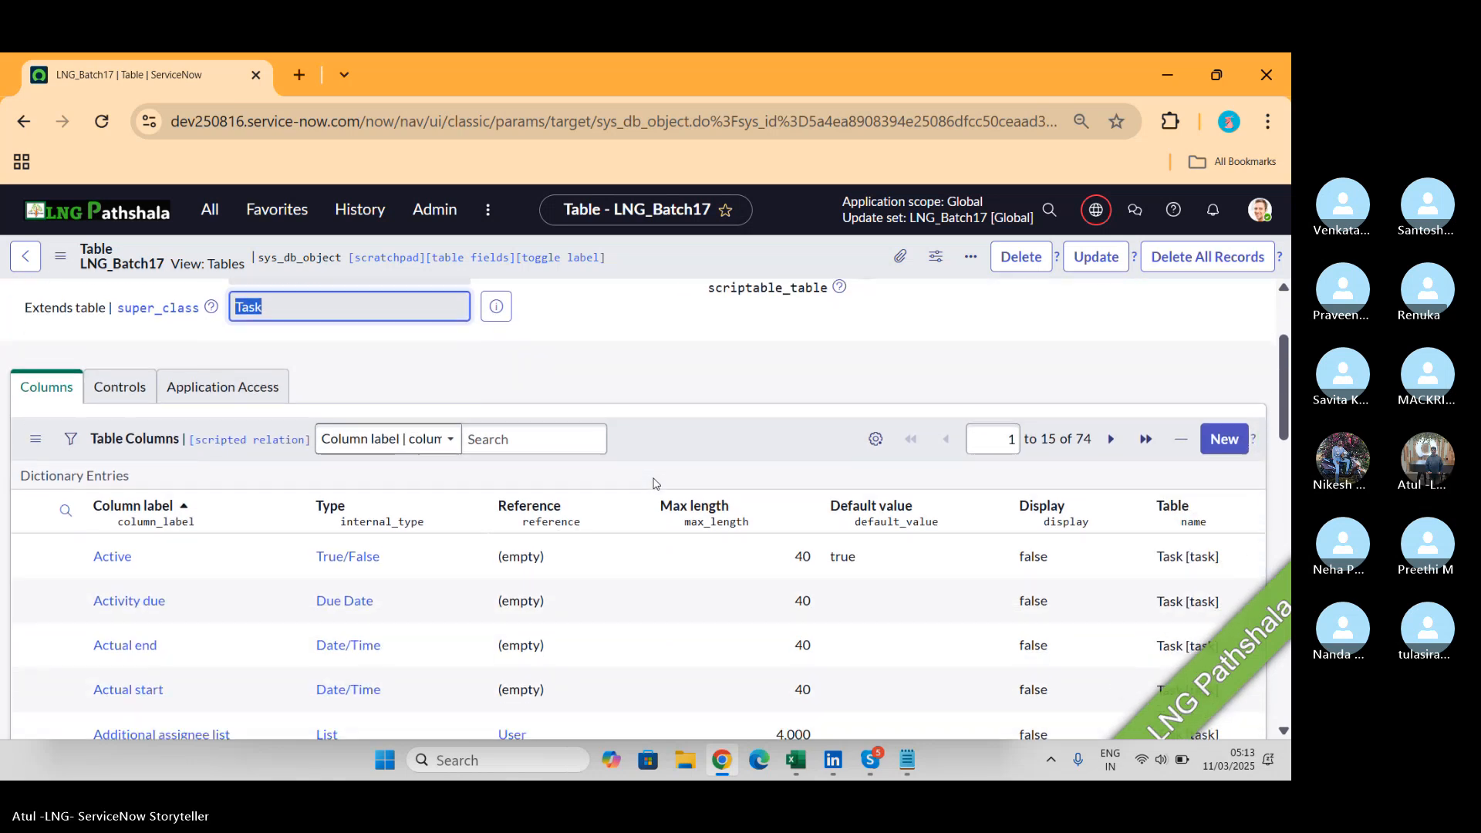
click(496, 307)
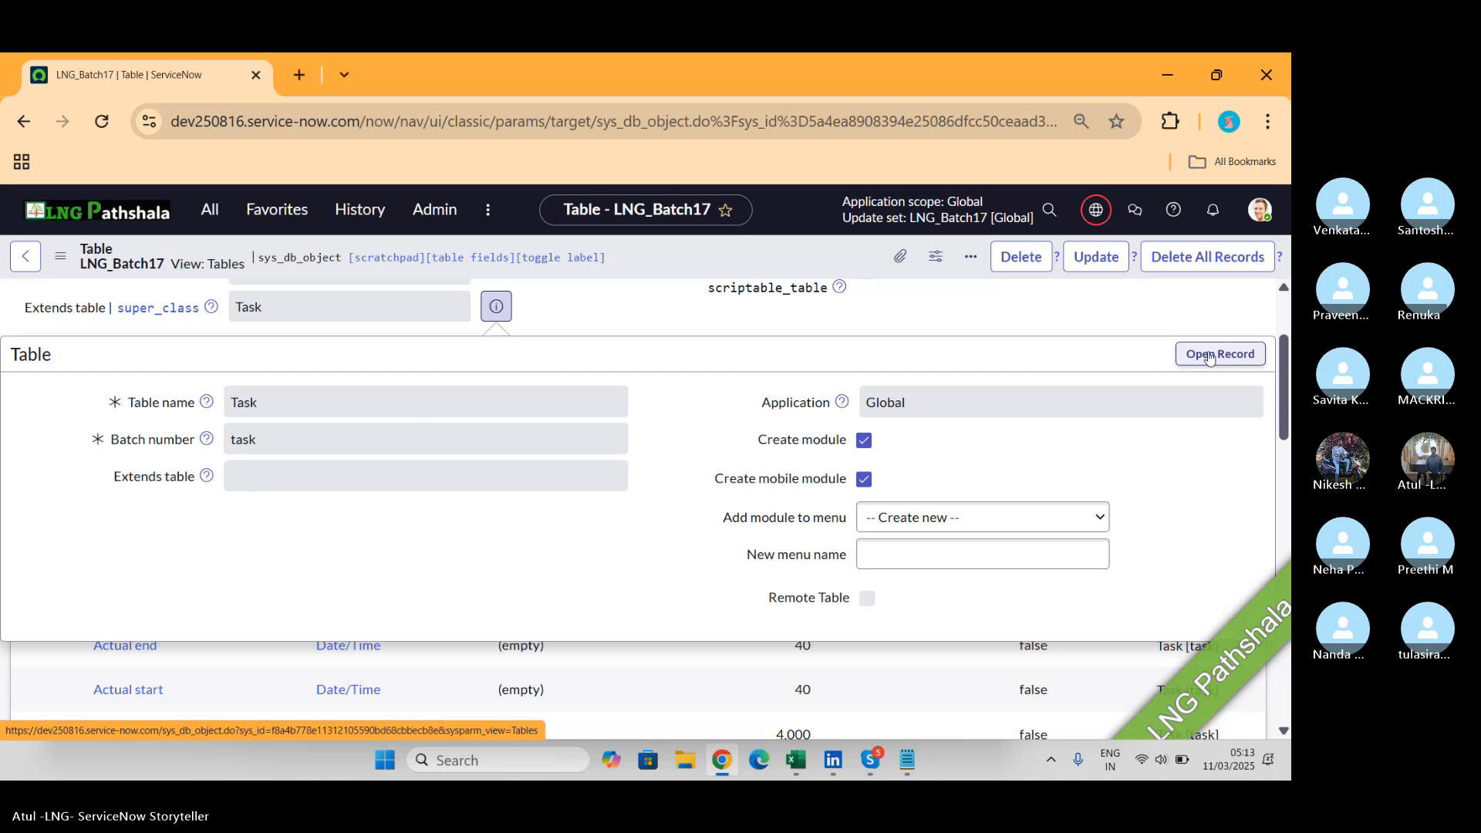
click(1210, 358)
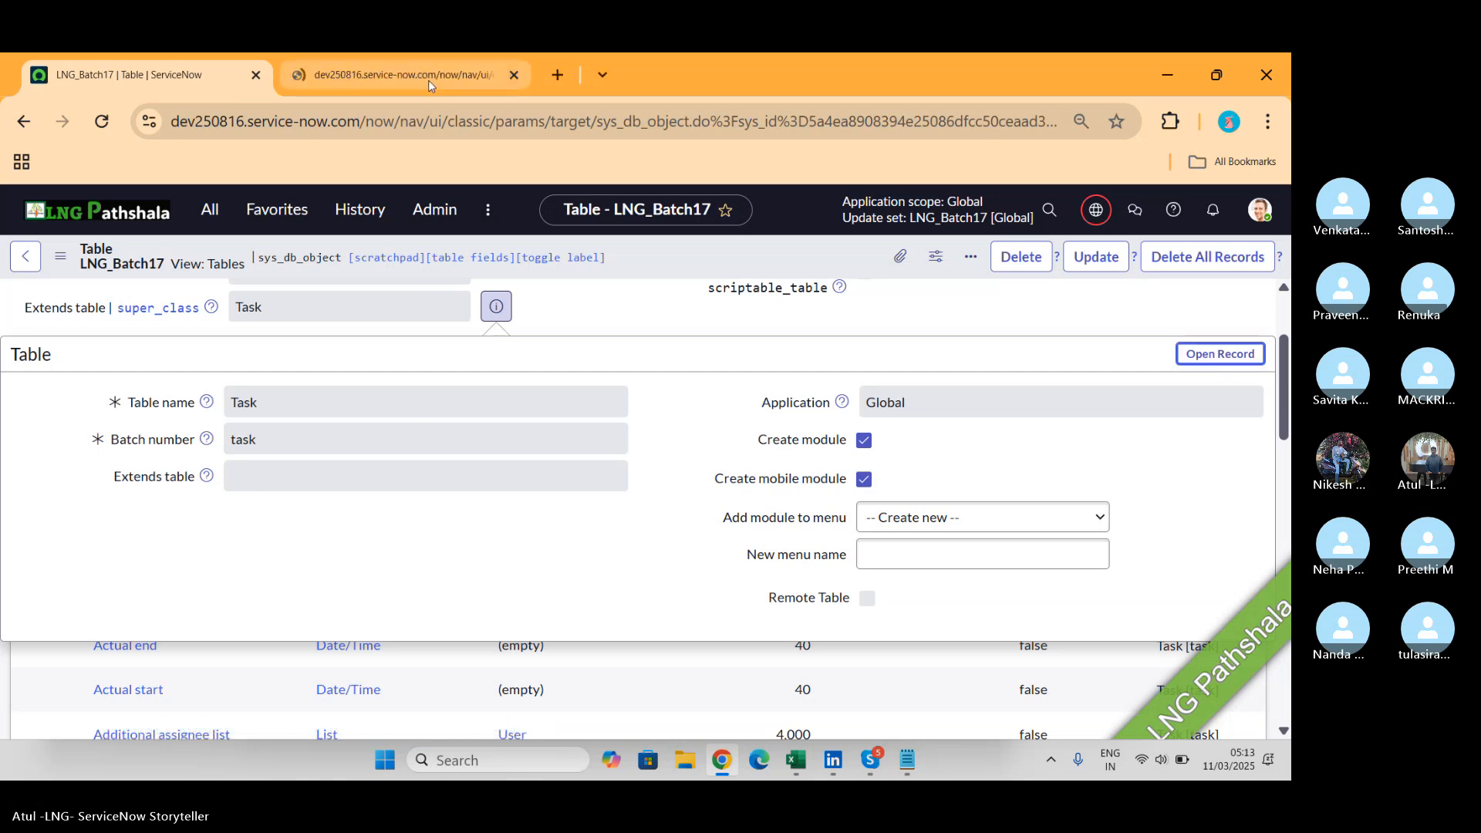
click(430, 84)
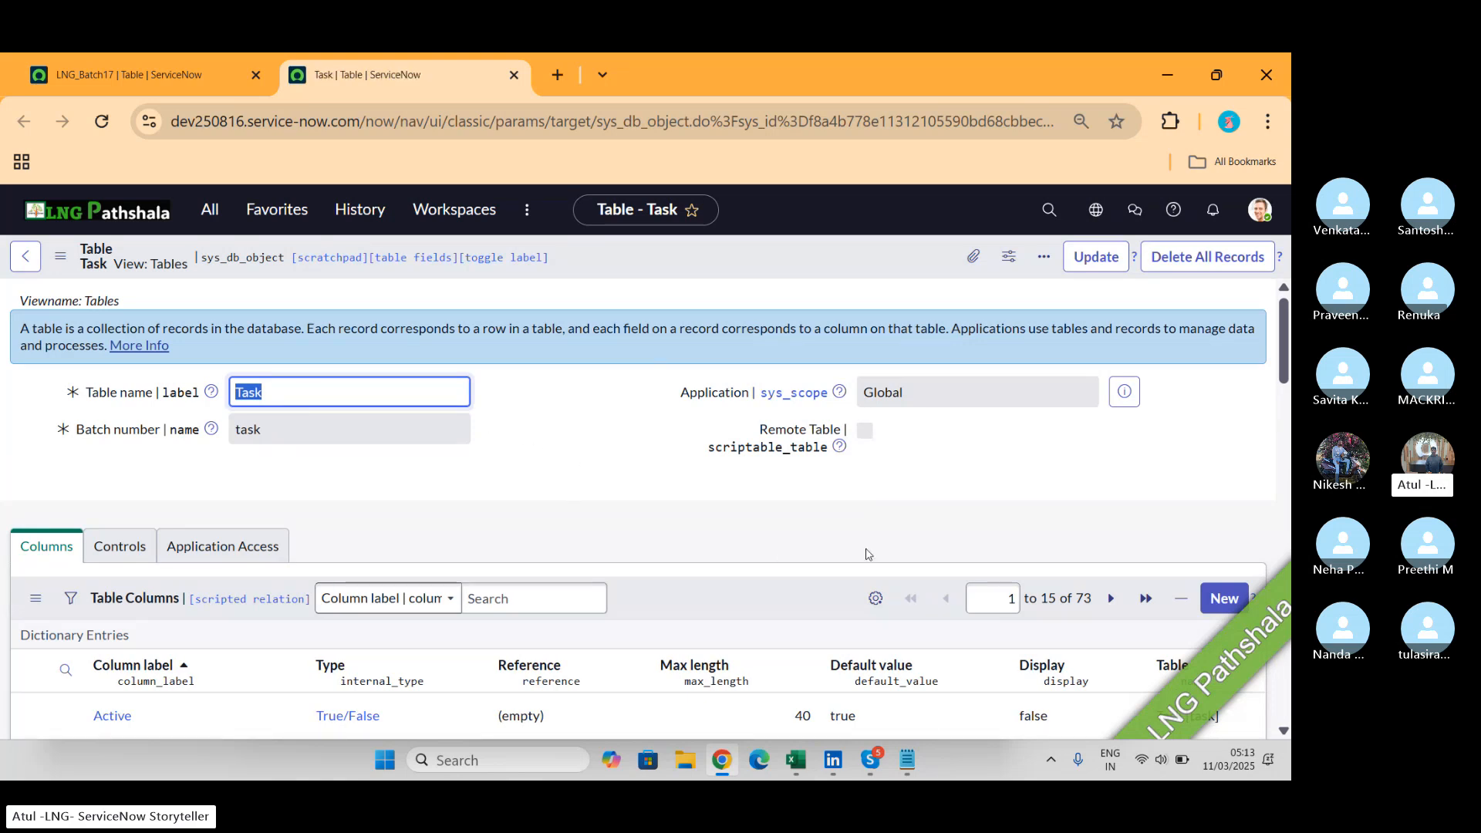
Compare the total number of columns in the Task table with the total in the LNG_Batch17 table.
scroll(1014, 544, down, 1)
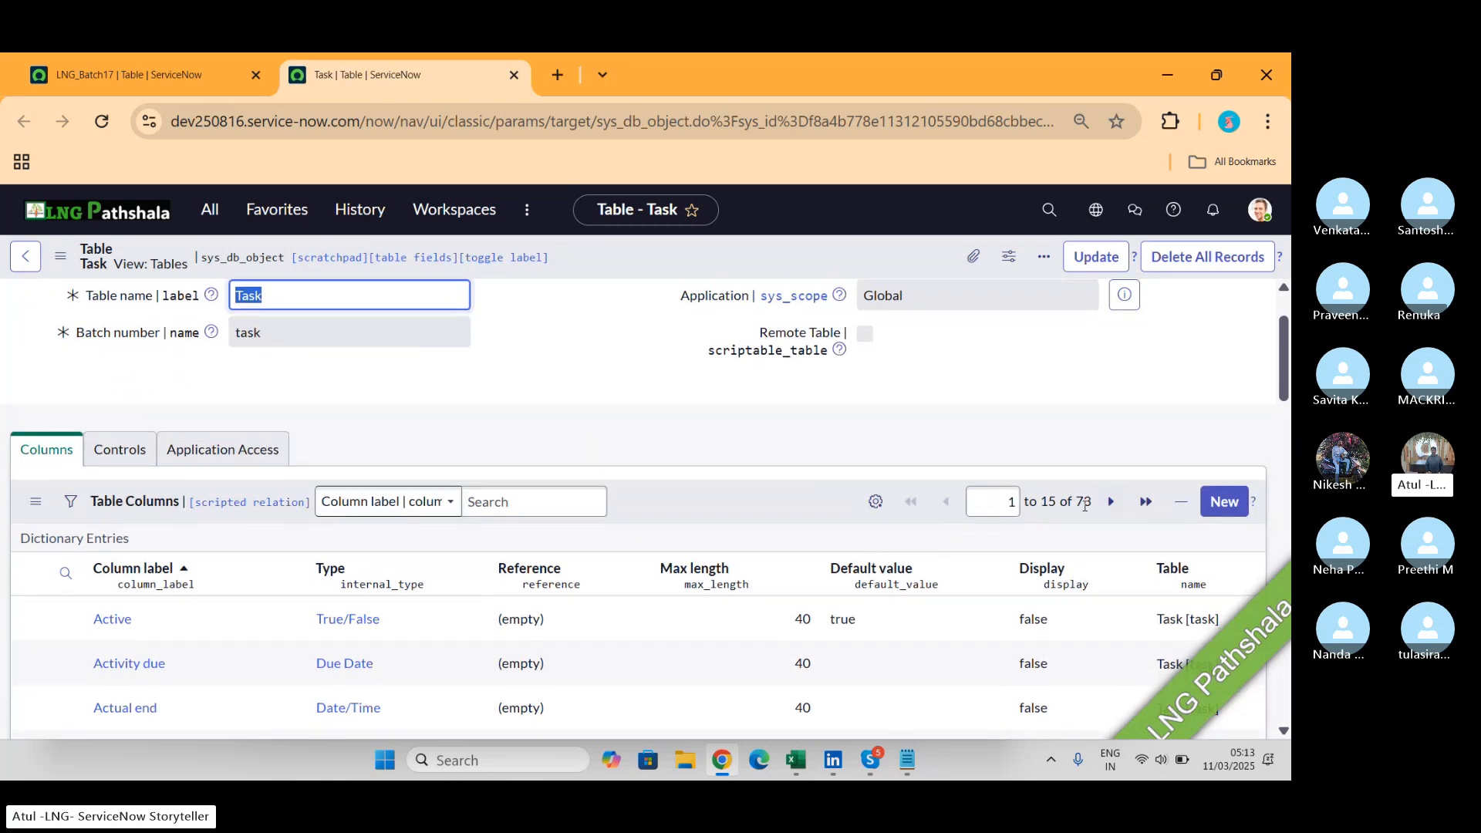
drag(1092, 504, 1067, 515)
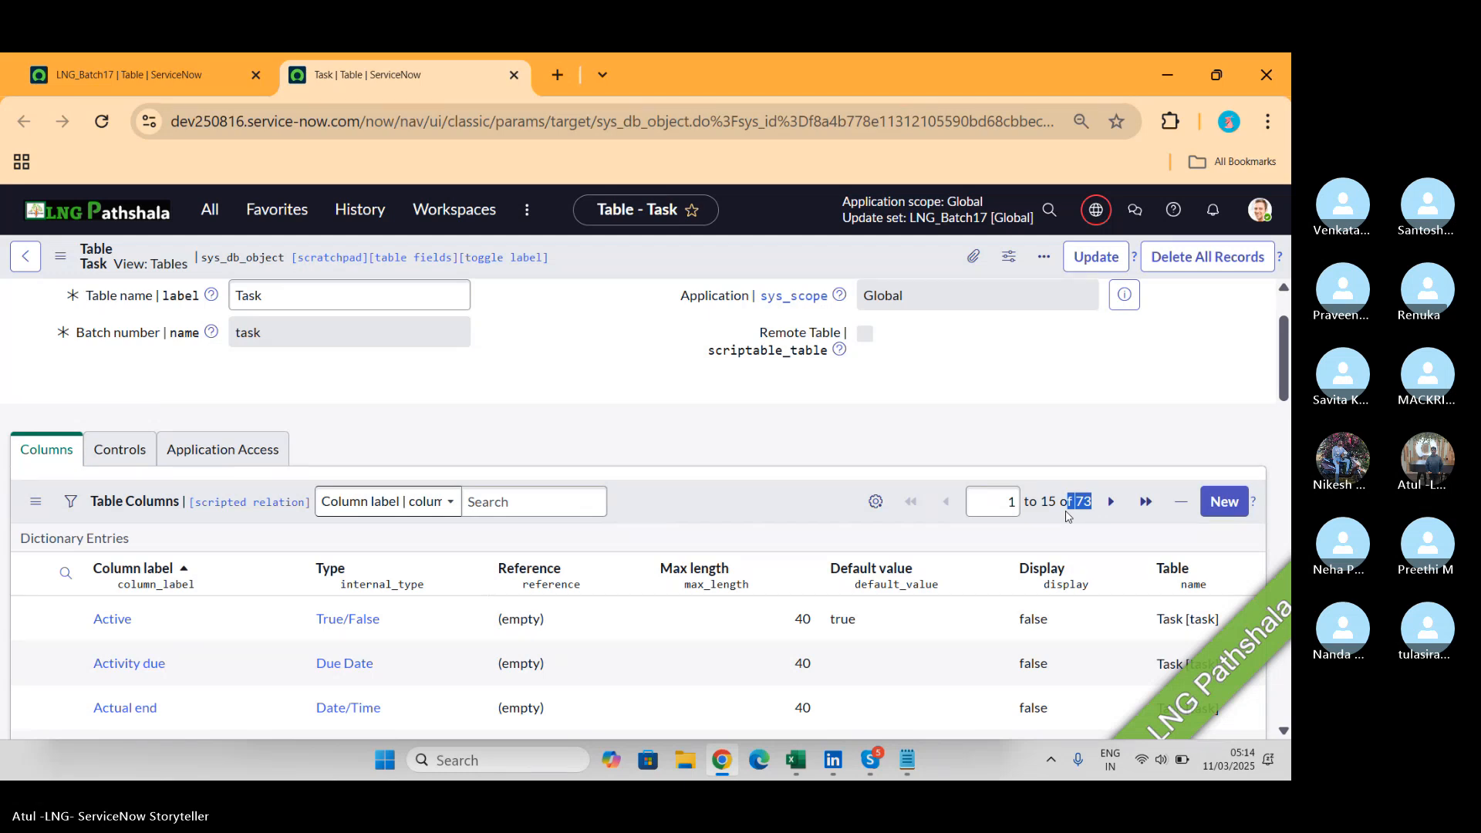
key(alt+Tab)
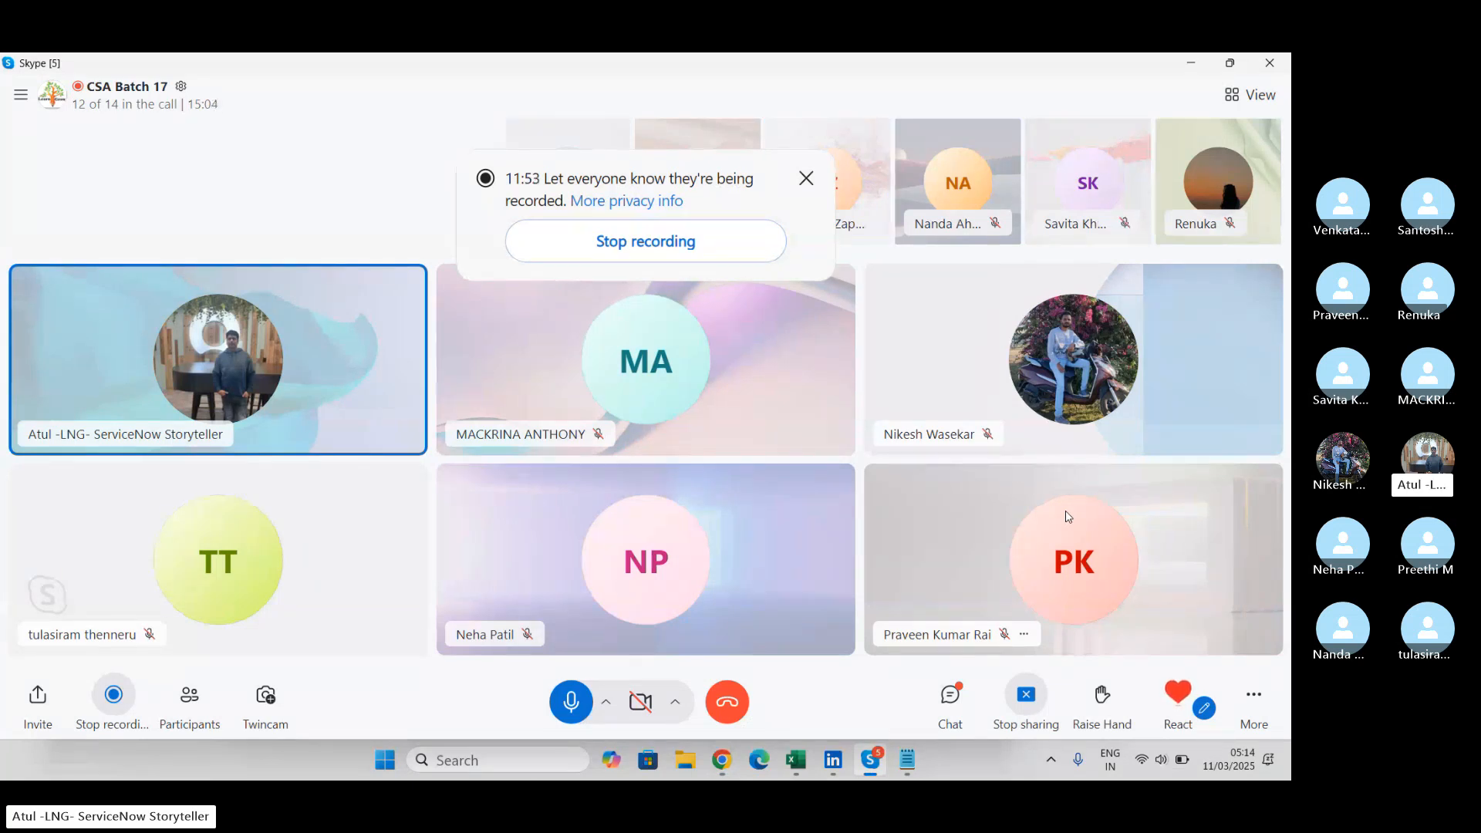
key(alt+Tab)
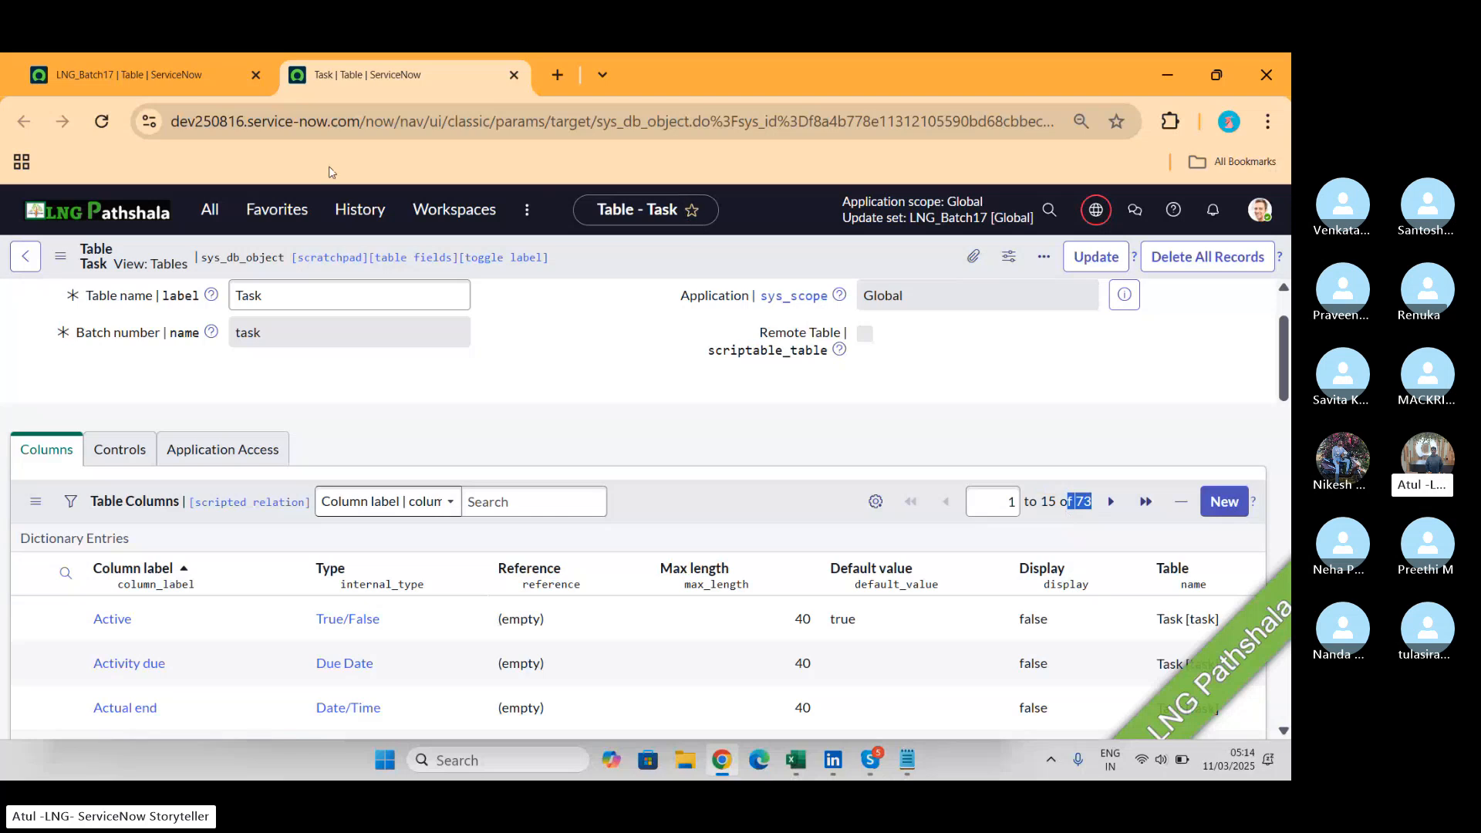
click(173, 88)
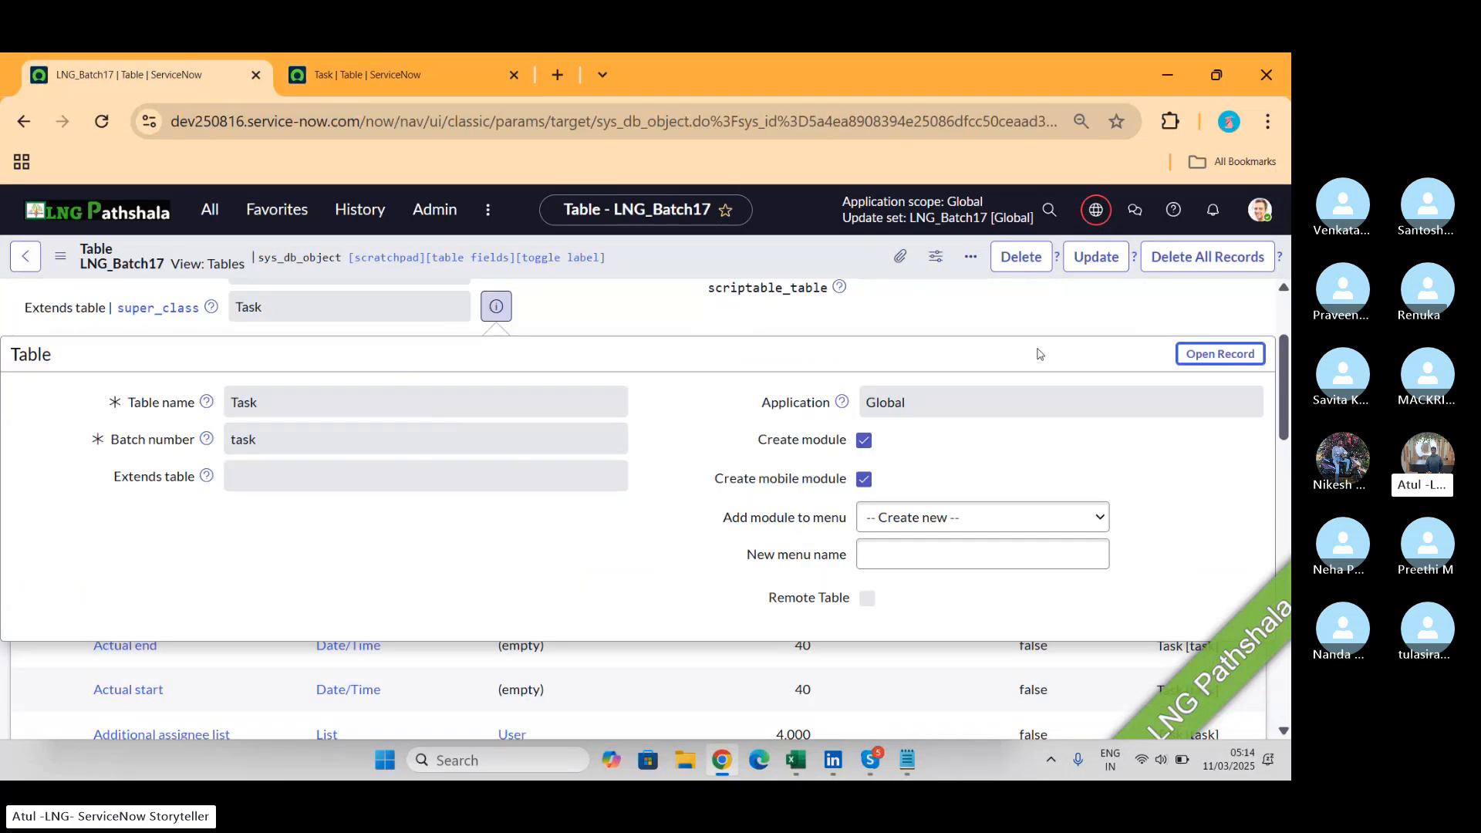
click(665, 298)
scroll(1041, 444, down, 1)
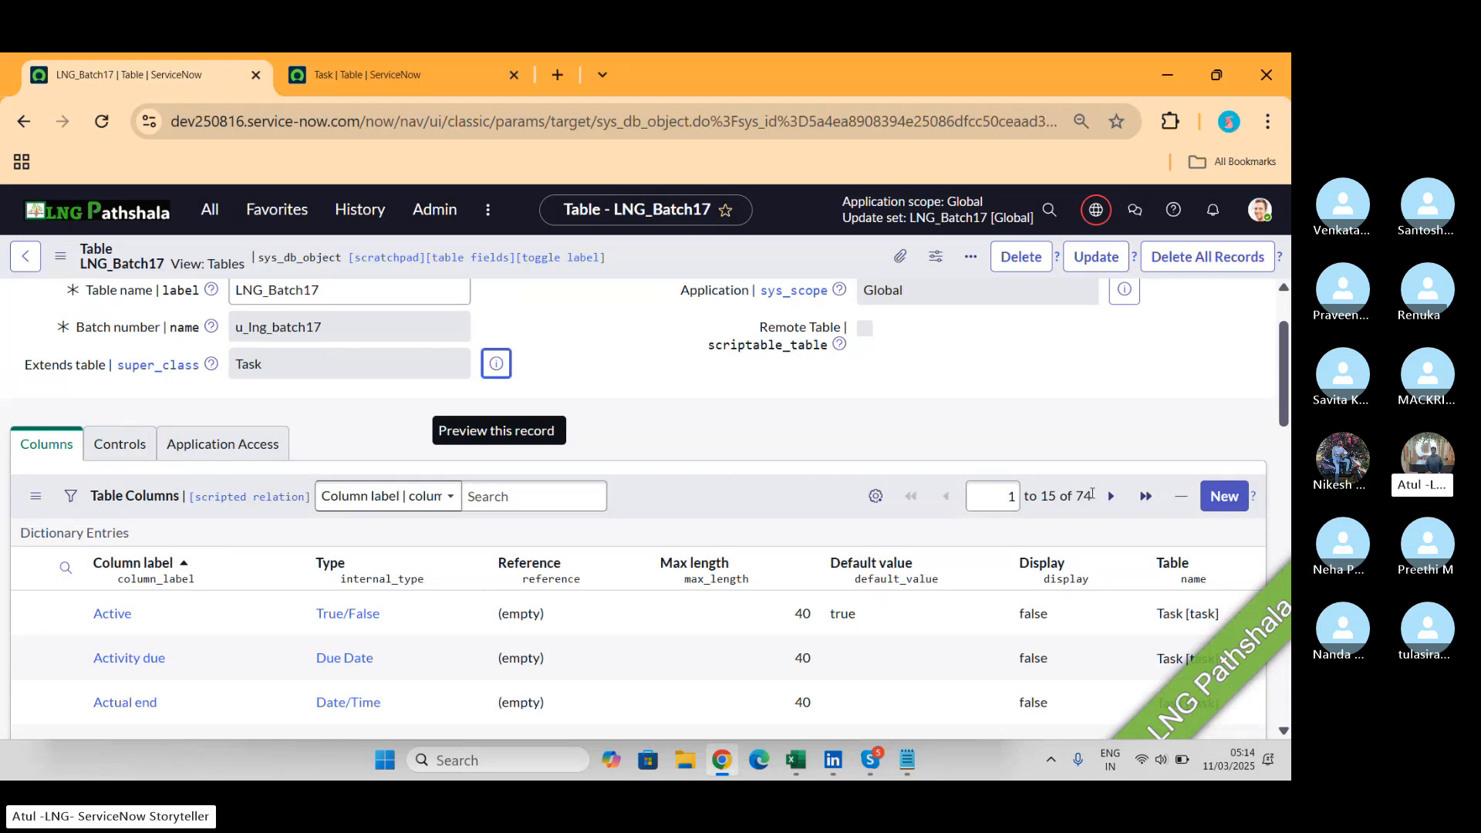
scroll(1092, 494, down, 2)
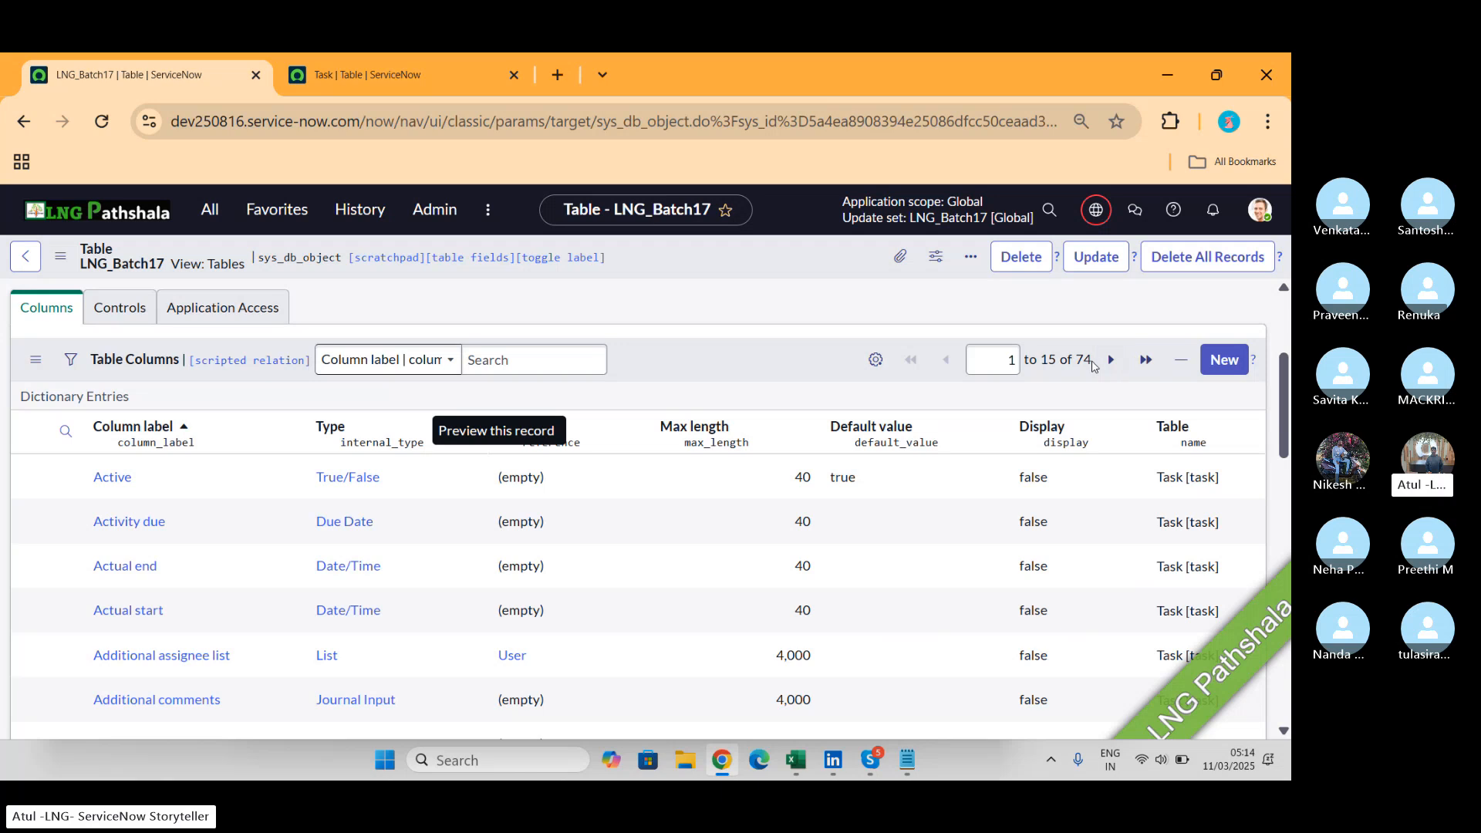
drag(1096, 371, 1072, 365)
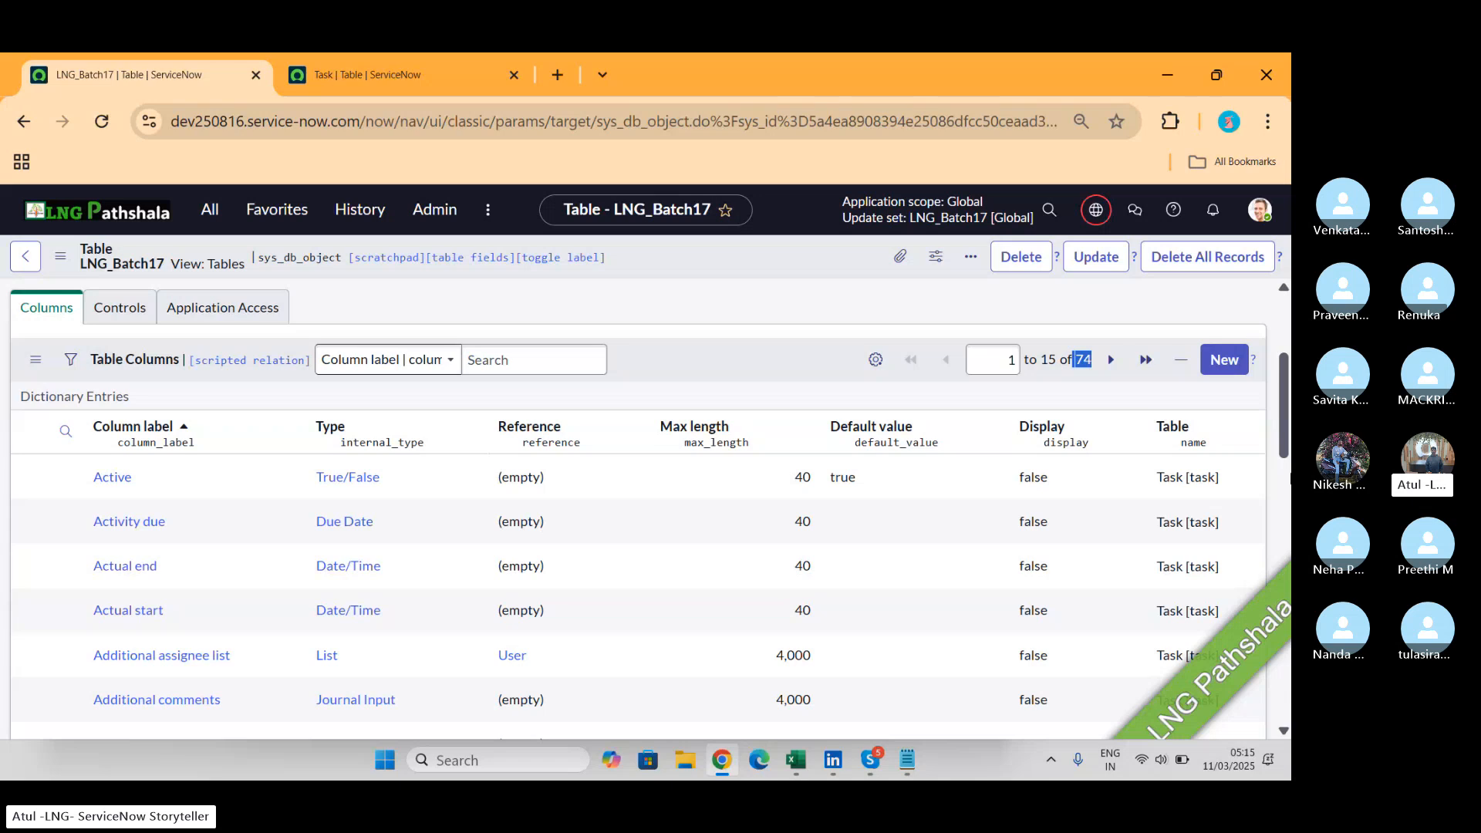
Try to personalize the Table Columns list so that Table comes directly after Column label.
click(875, 360)
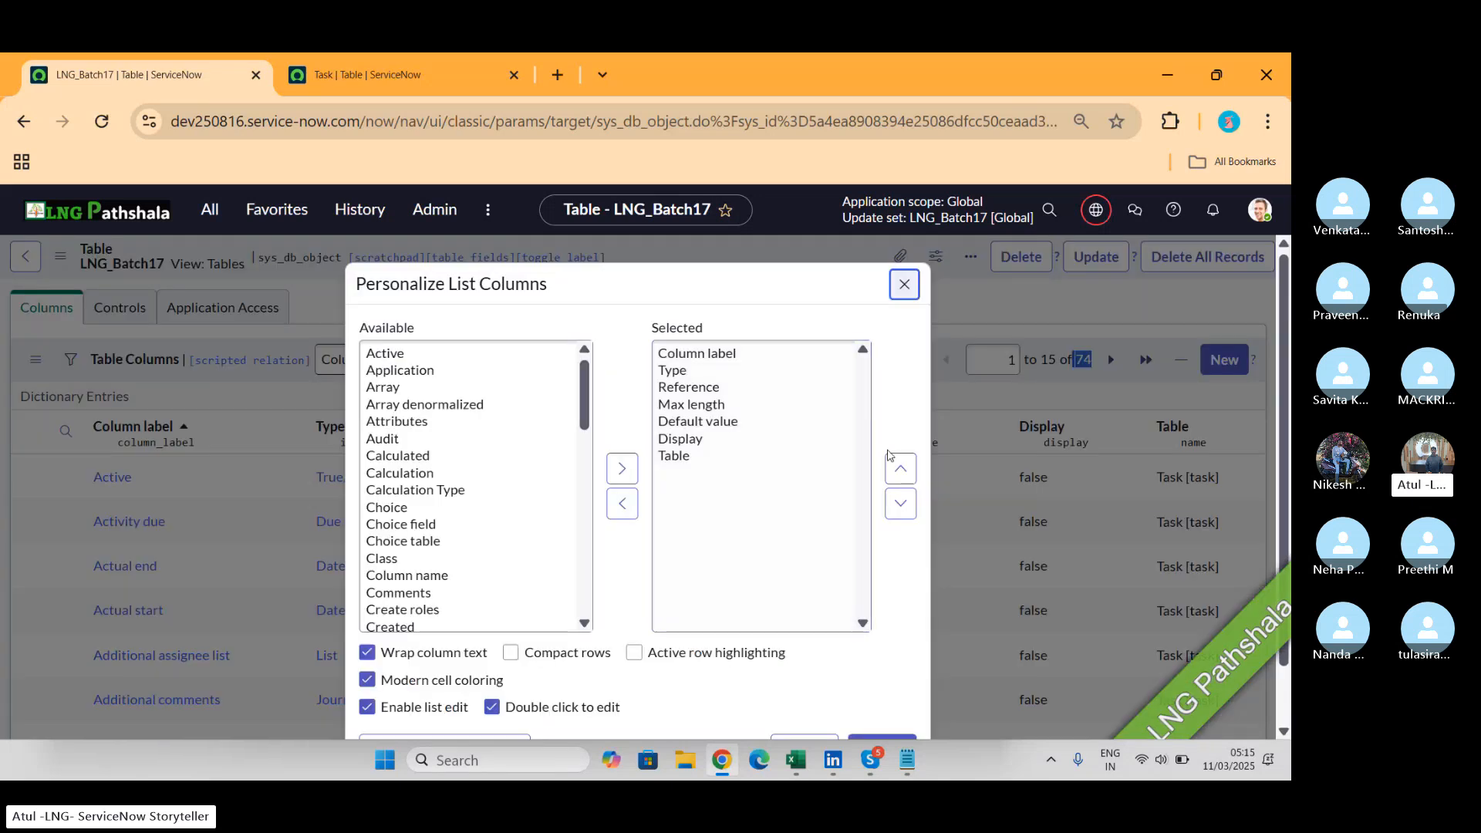
click(678, 463)
click(900, 468)
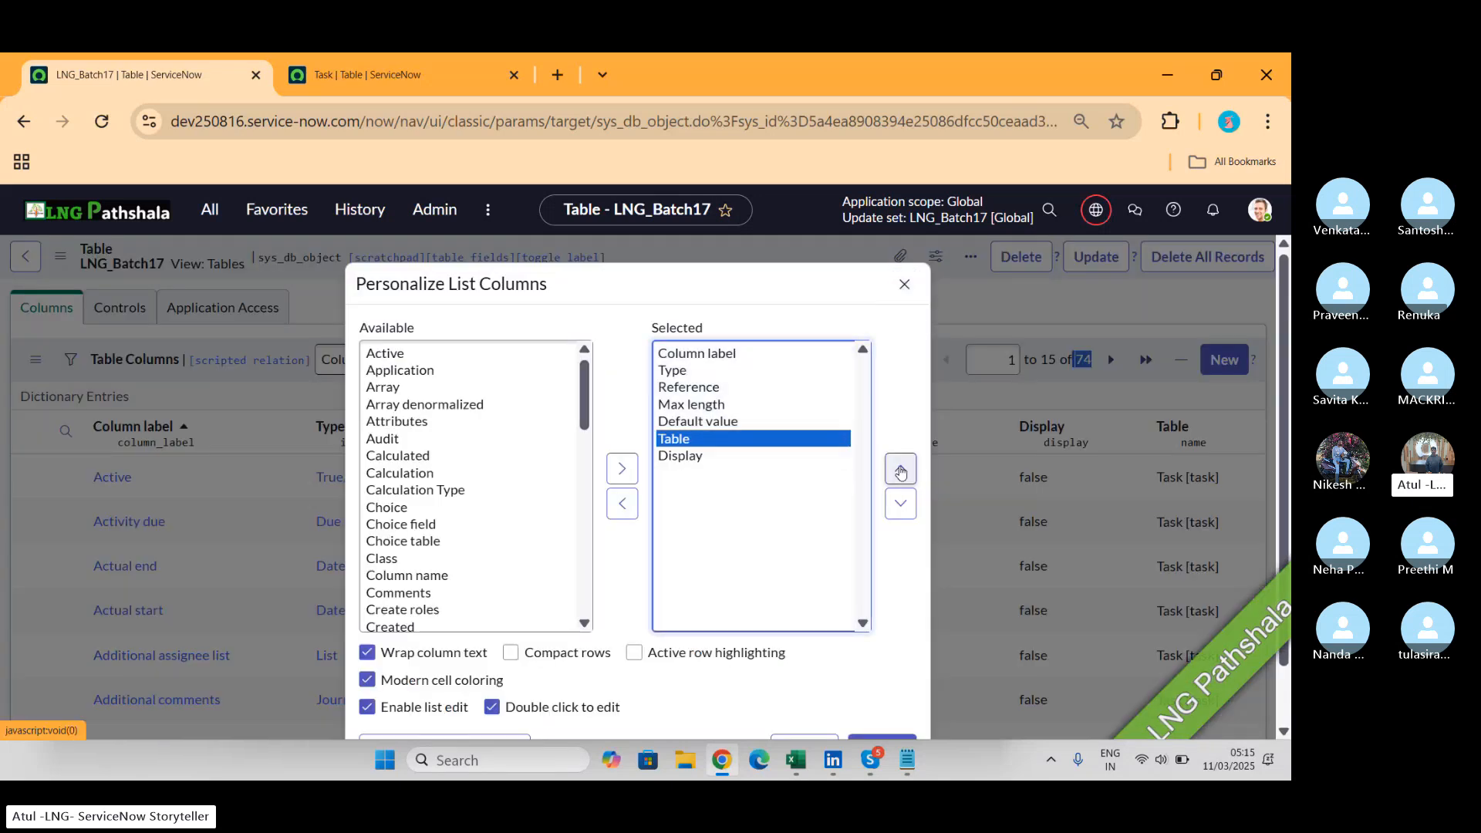
click(900, 468)
click(901, 468)
click(901, 468)
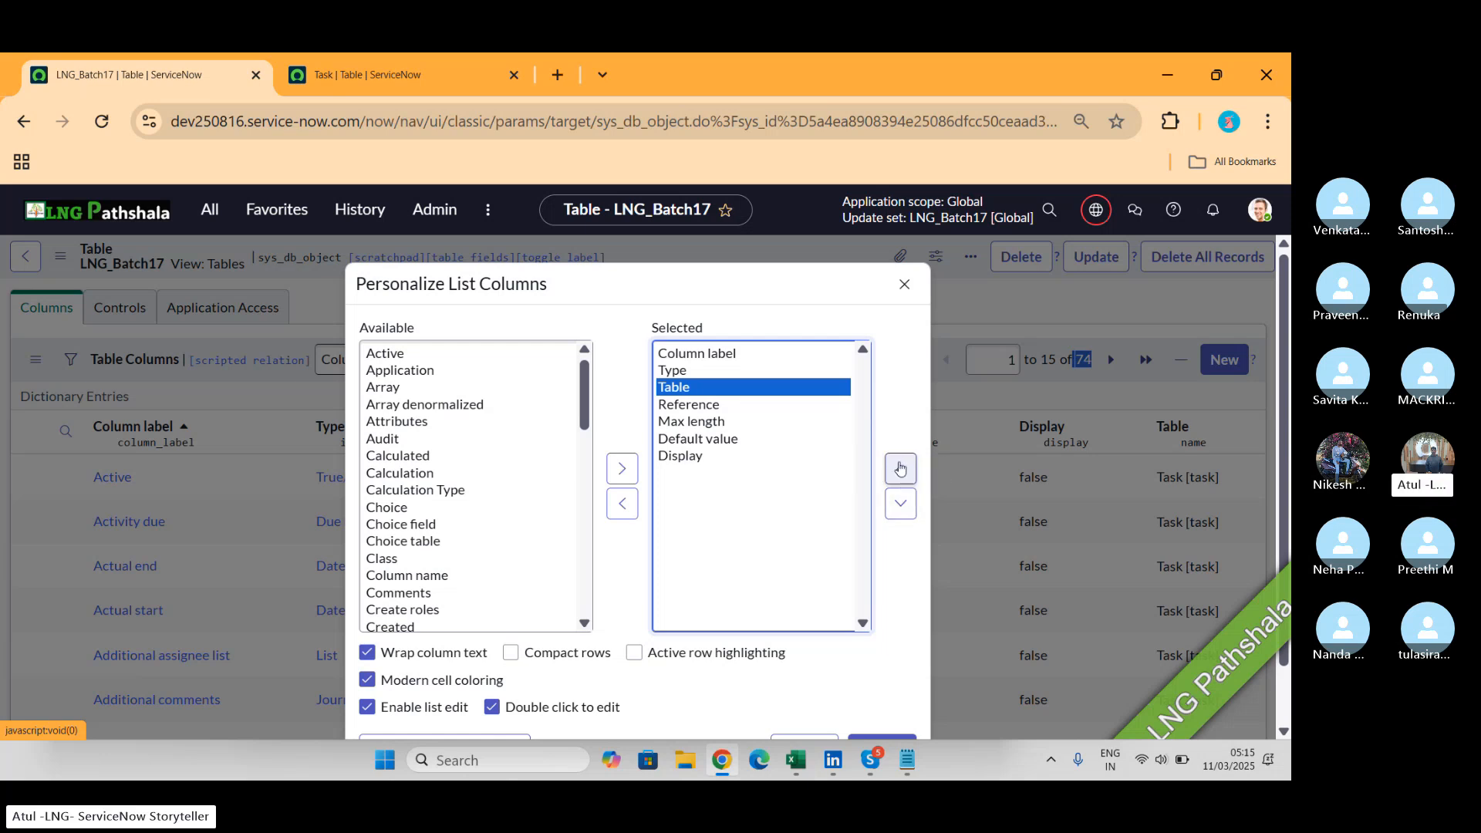
click(900, 469)
scroll(822, 507, down, 1)
click(881, 683)
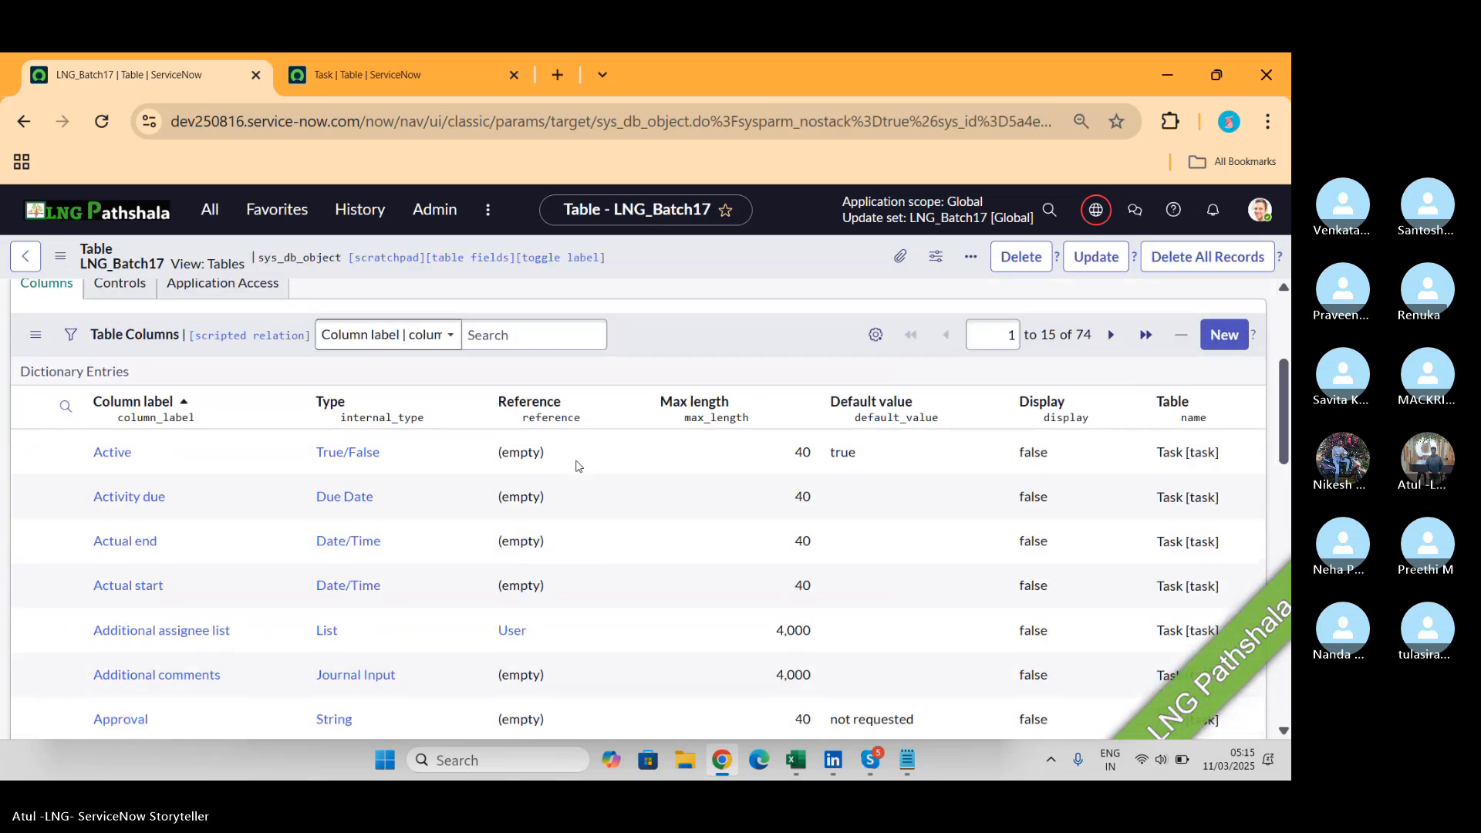
Save the LNG_Batch17 table record again and check the total number of entries in its Table Columns list.
right_click(700, 249)
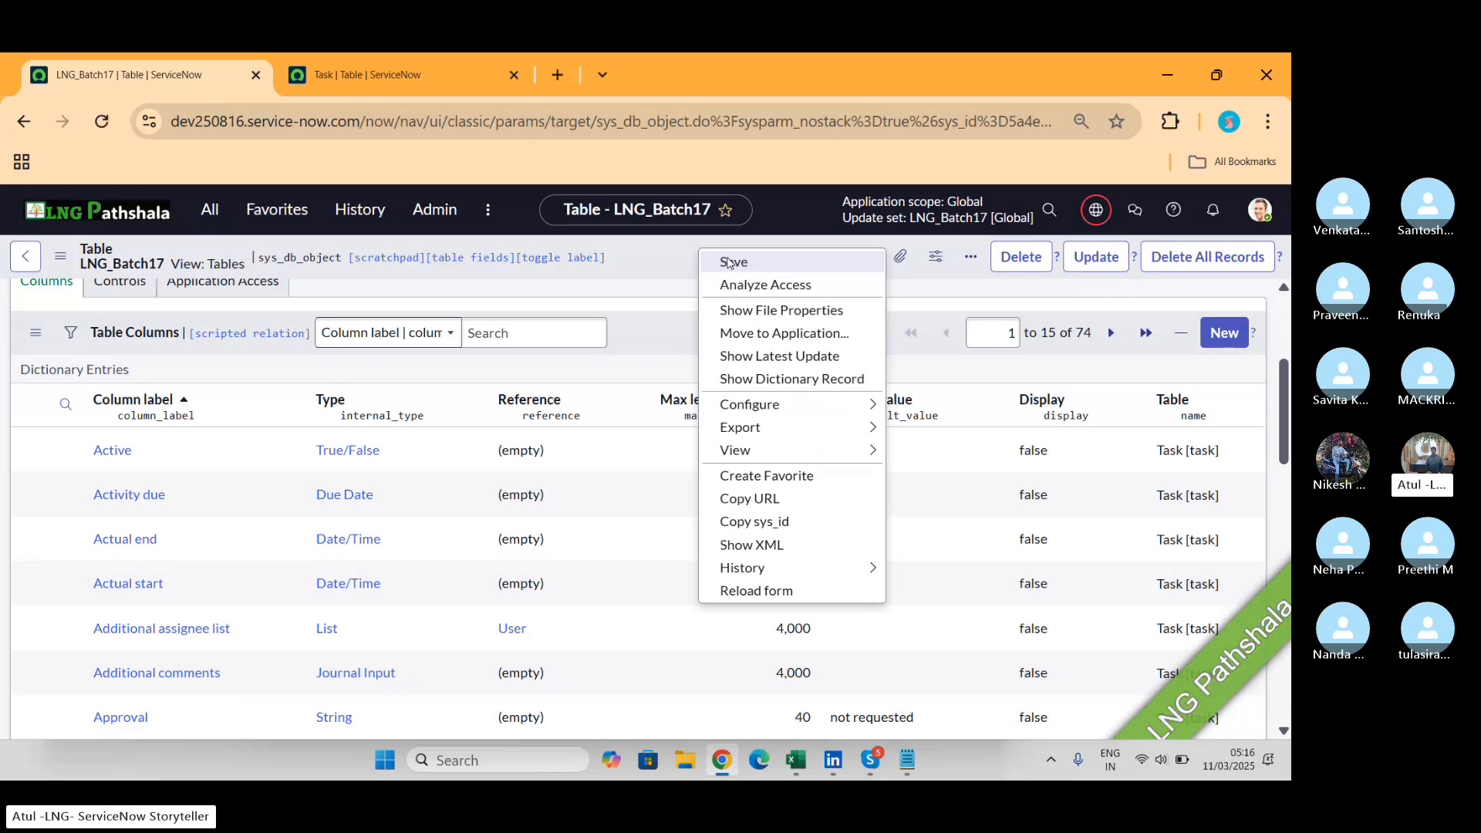
click(728, 263)
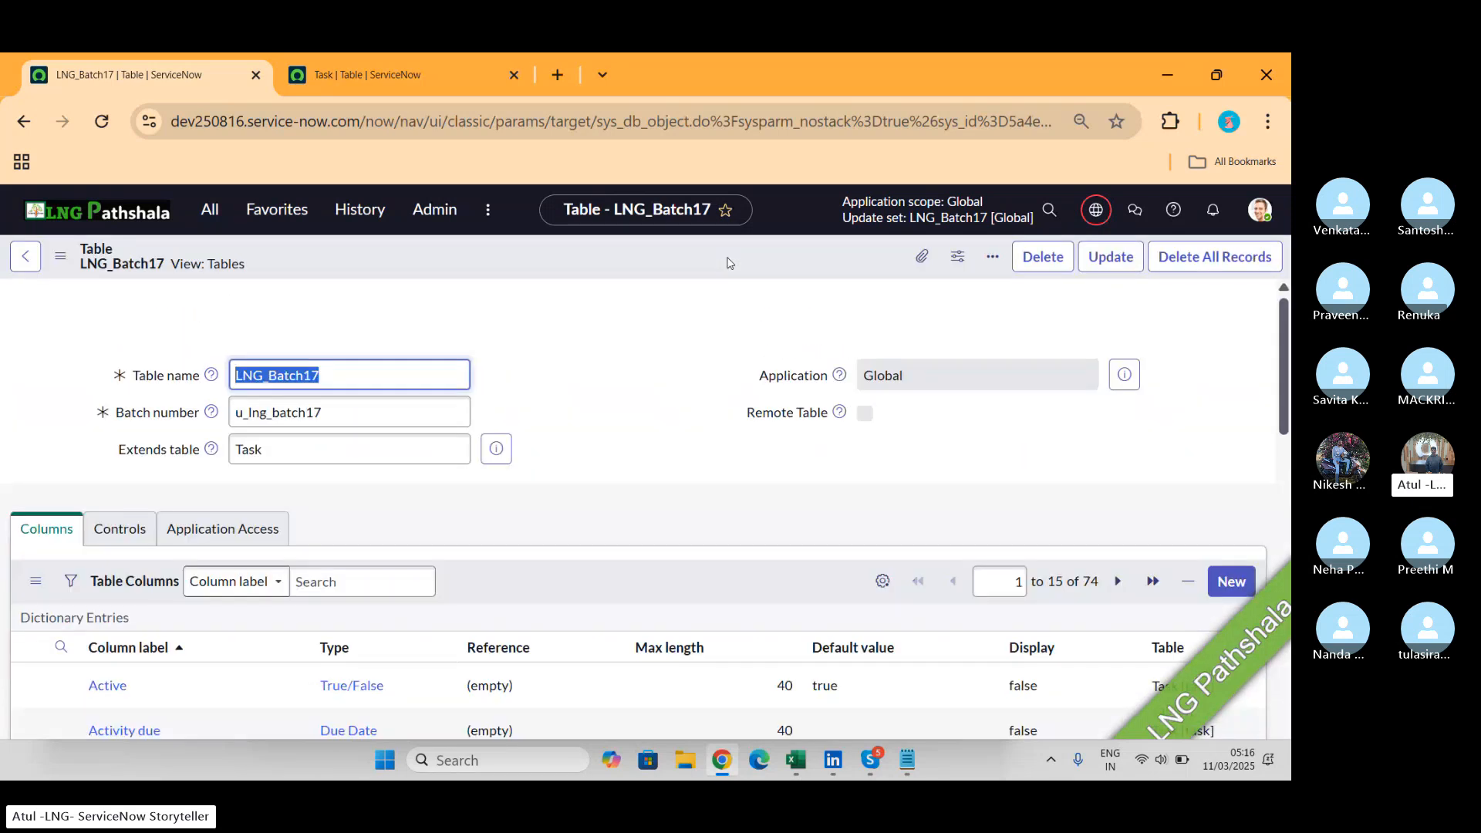
scroll(840, 530, down, 3)
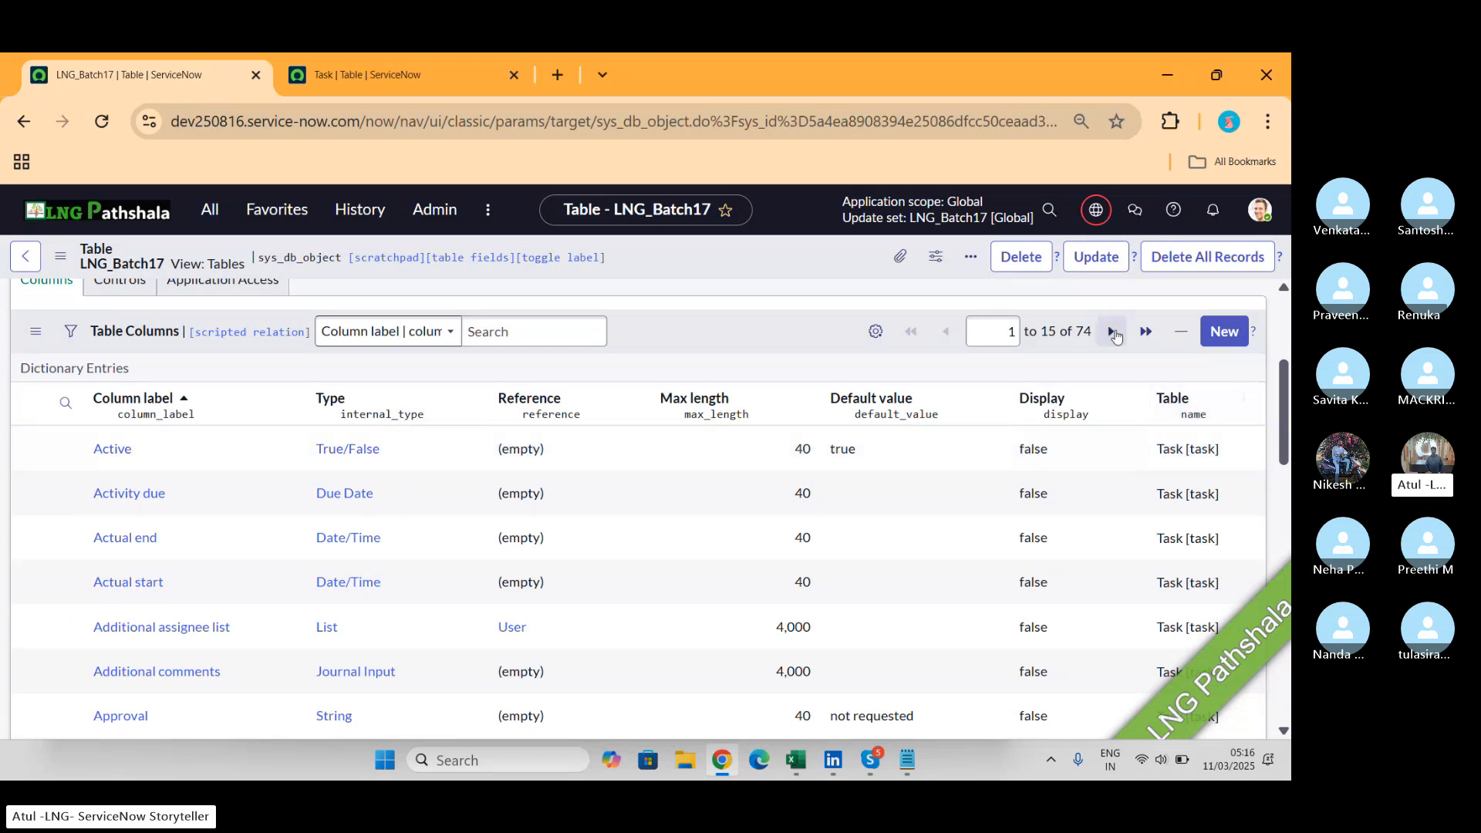
drag(1092, 333, 1069, 331)
Switch to Notepad and start a new line reading "sys id -->" below the note on core tables.
key(alt+Tab)
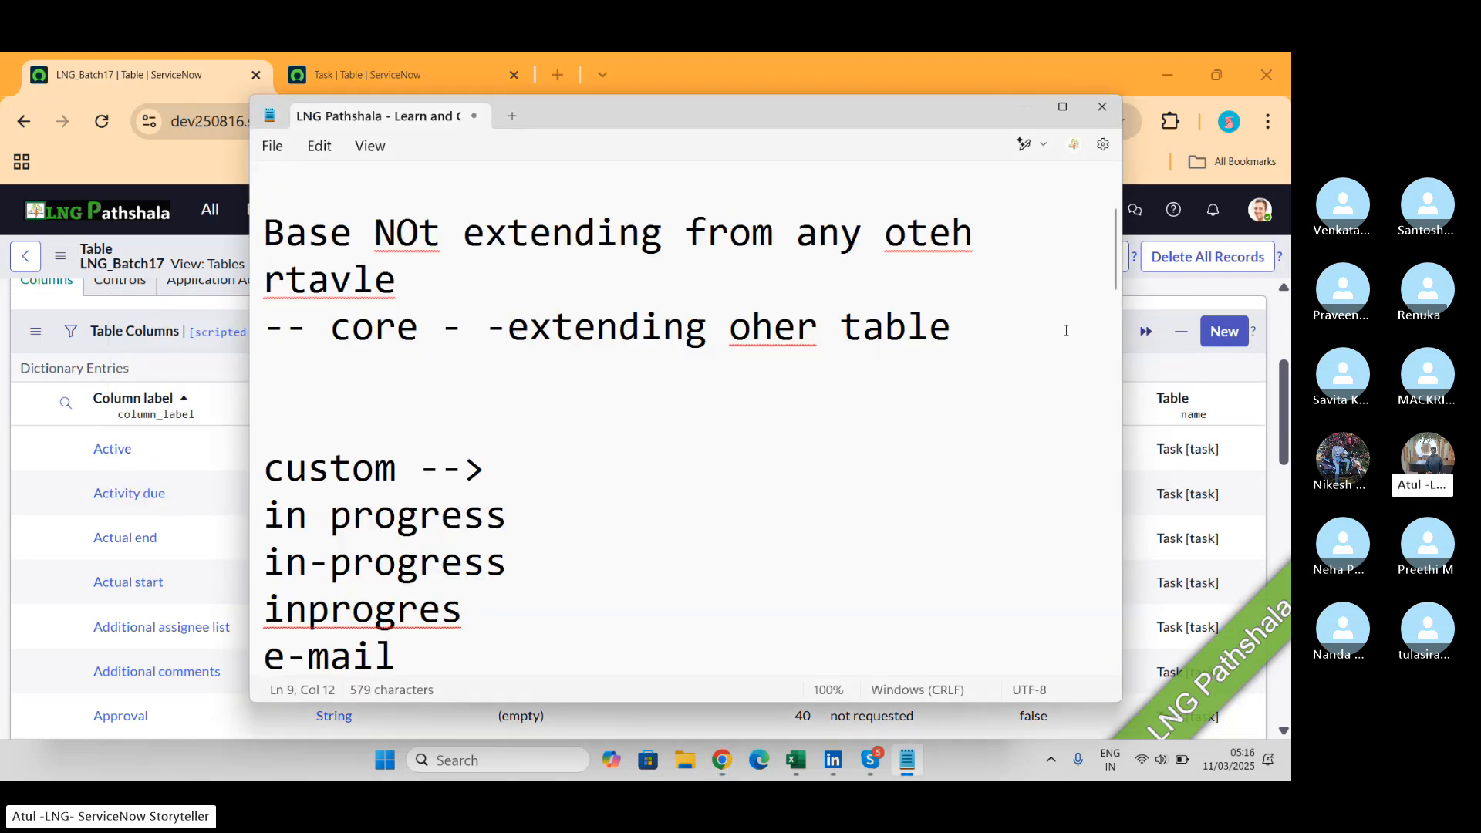
click(438, 389)
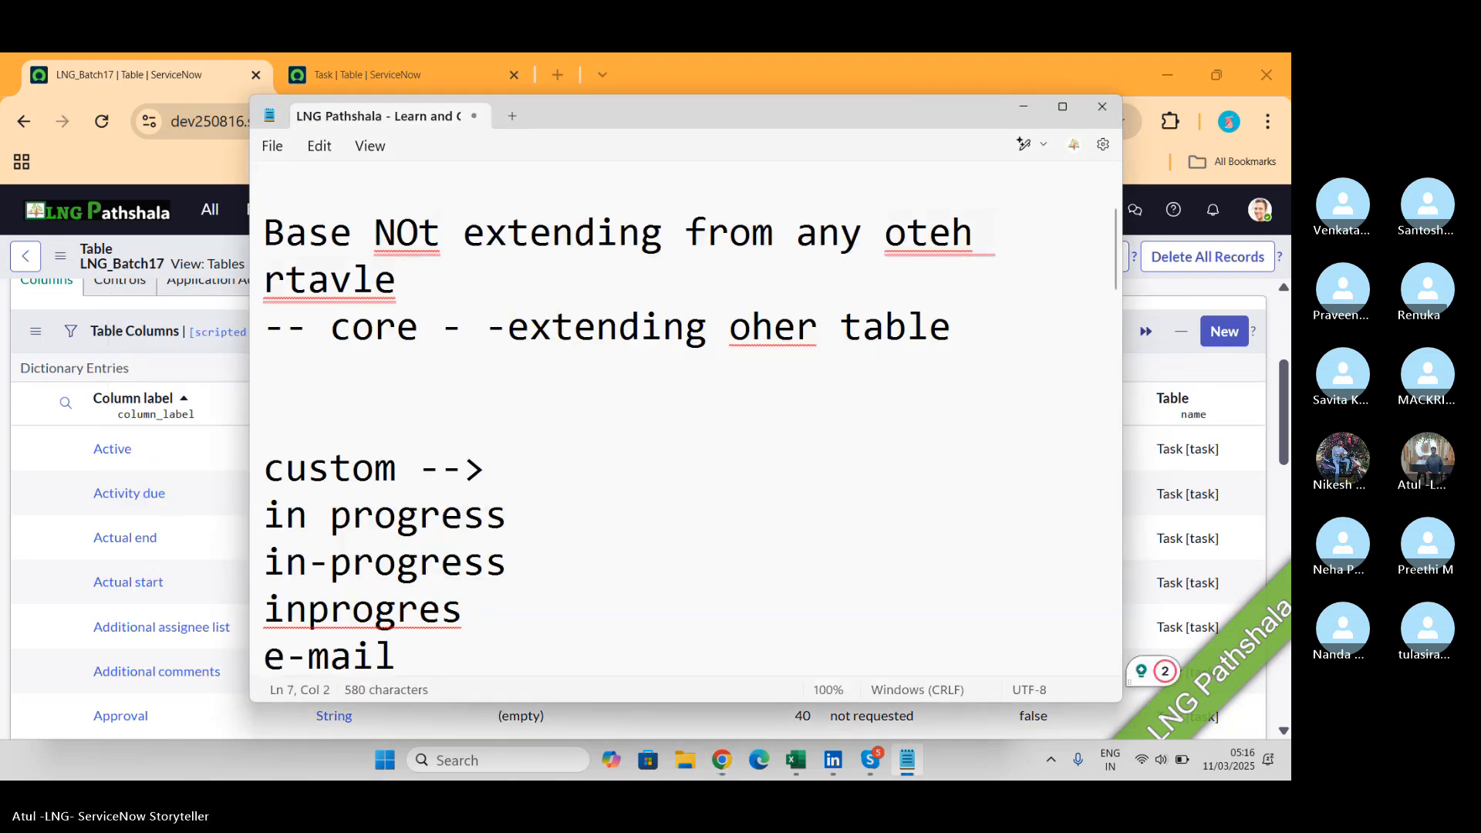
text(sys od)
key(BackSpace)
key(BackSpace)
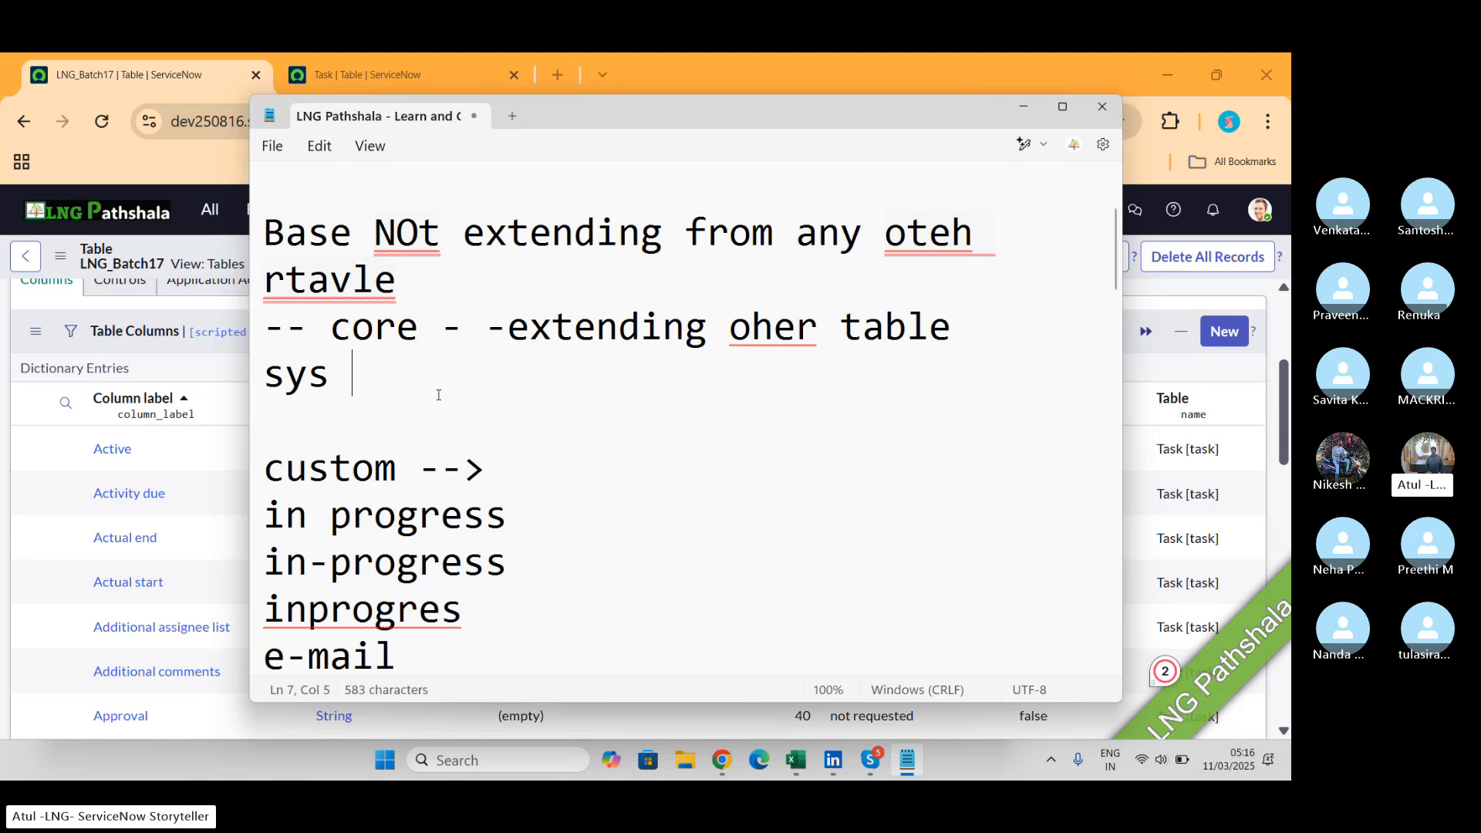
text(id -->)
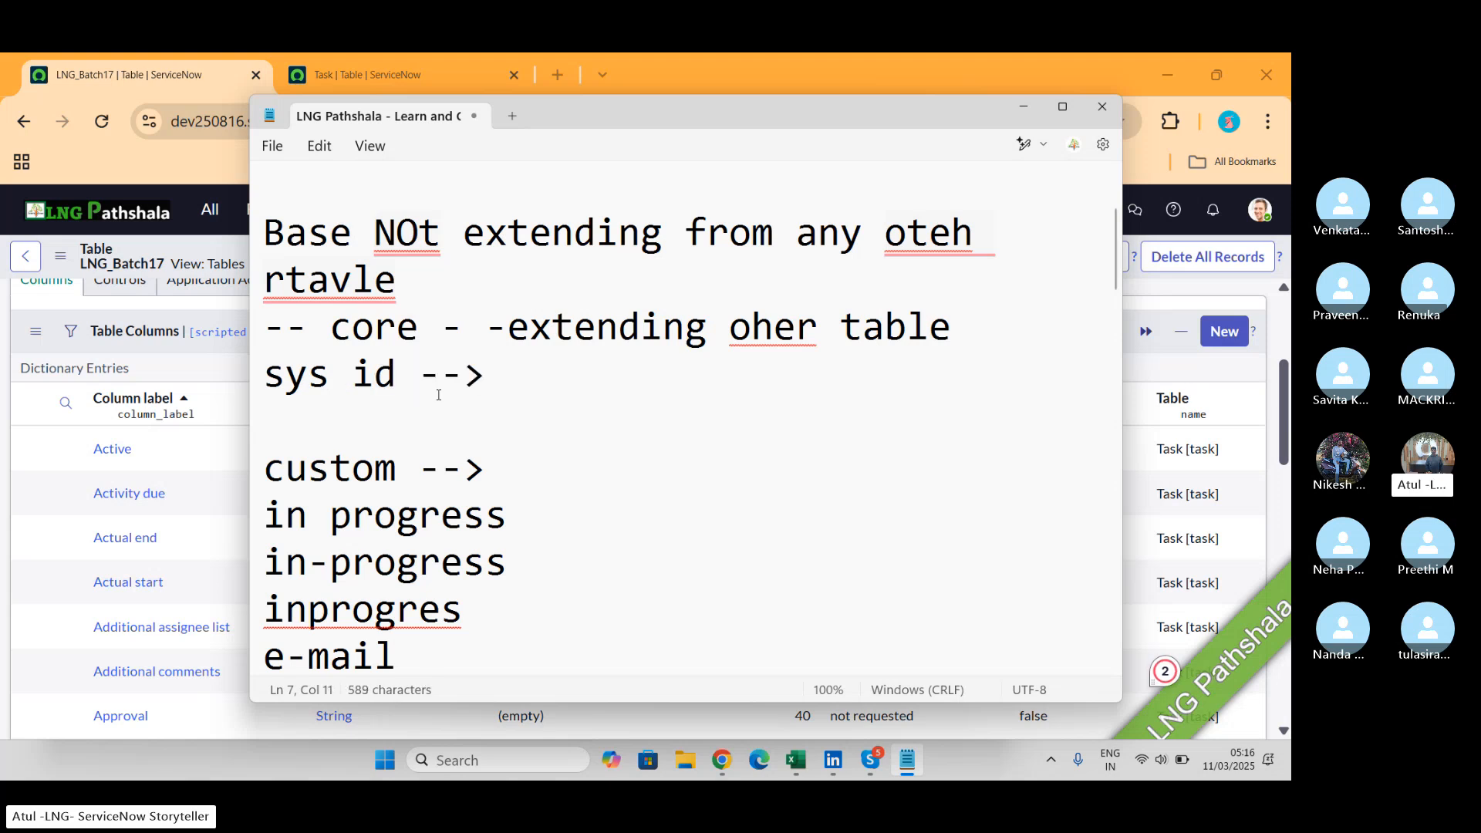
Complete the sys id line in the Notepad notes with "32 length Alha+num".
key(alt+Tab)
key(alt+Tab)
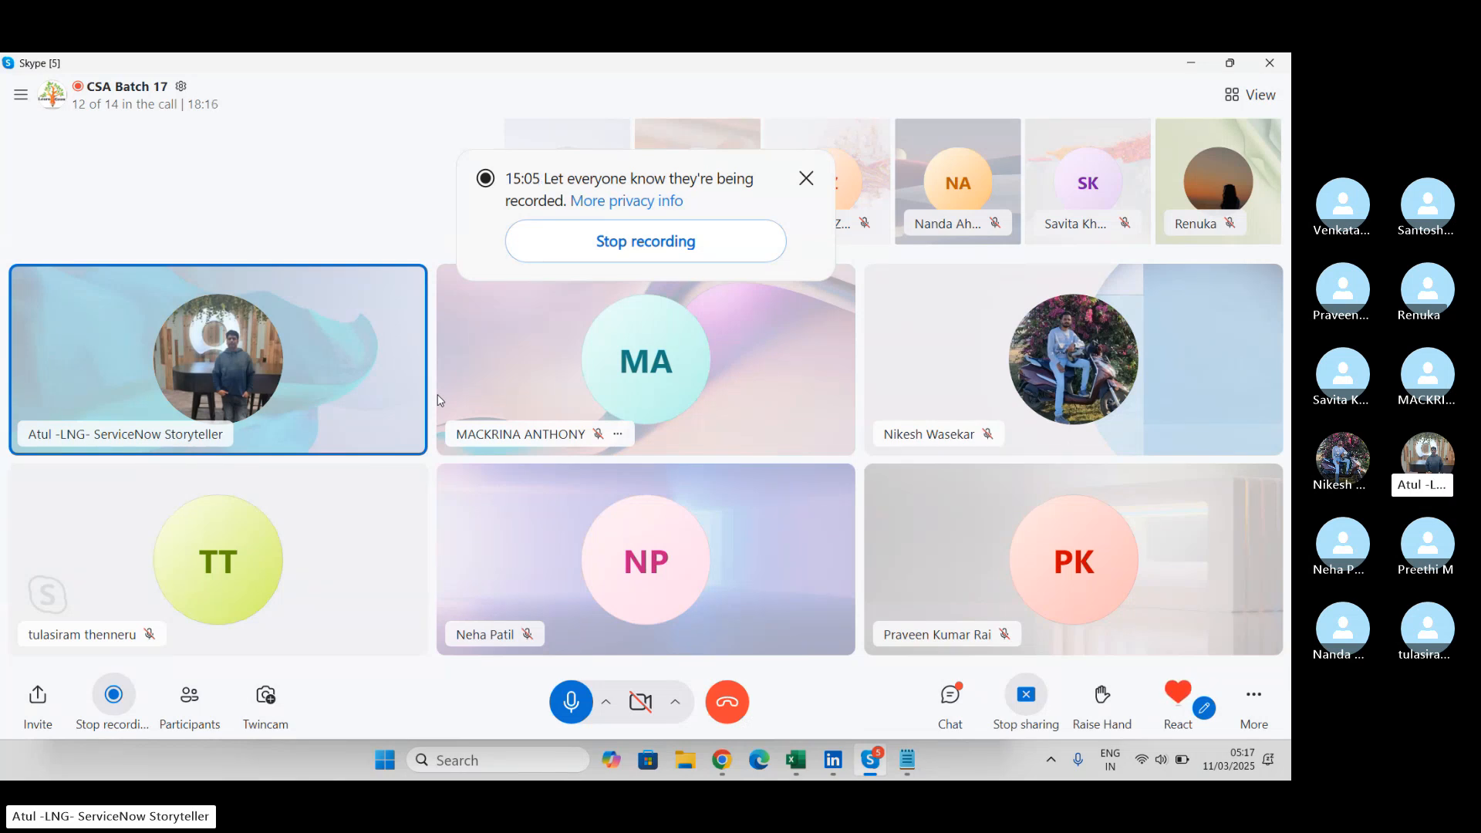
key(alt+Tab)
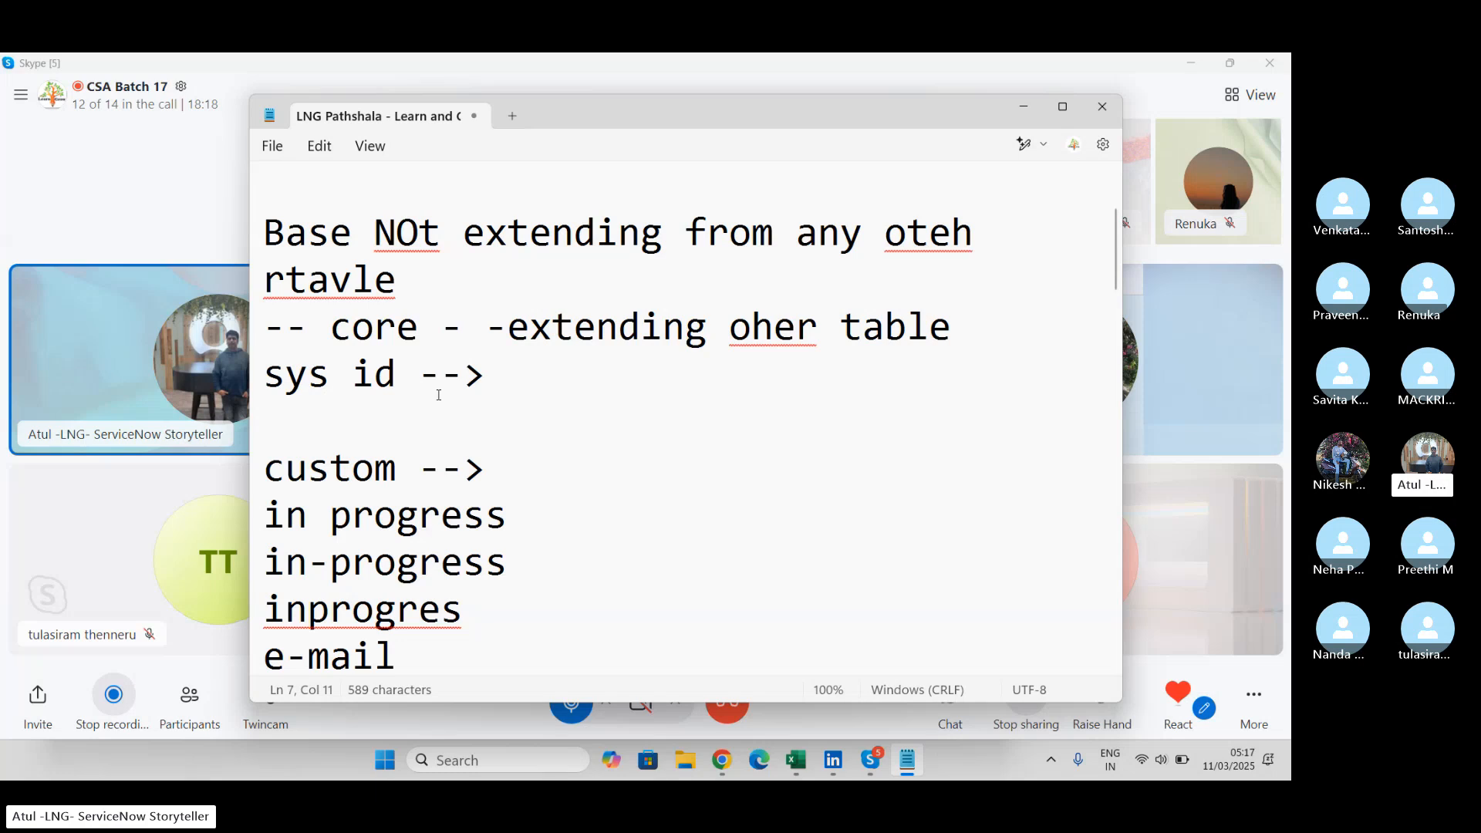
text(32 leng)
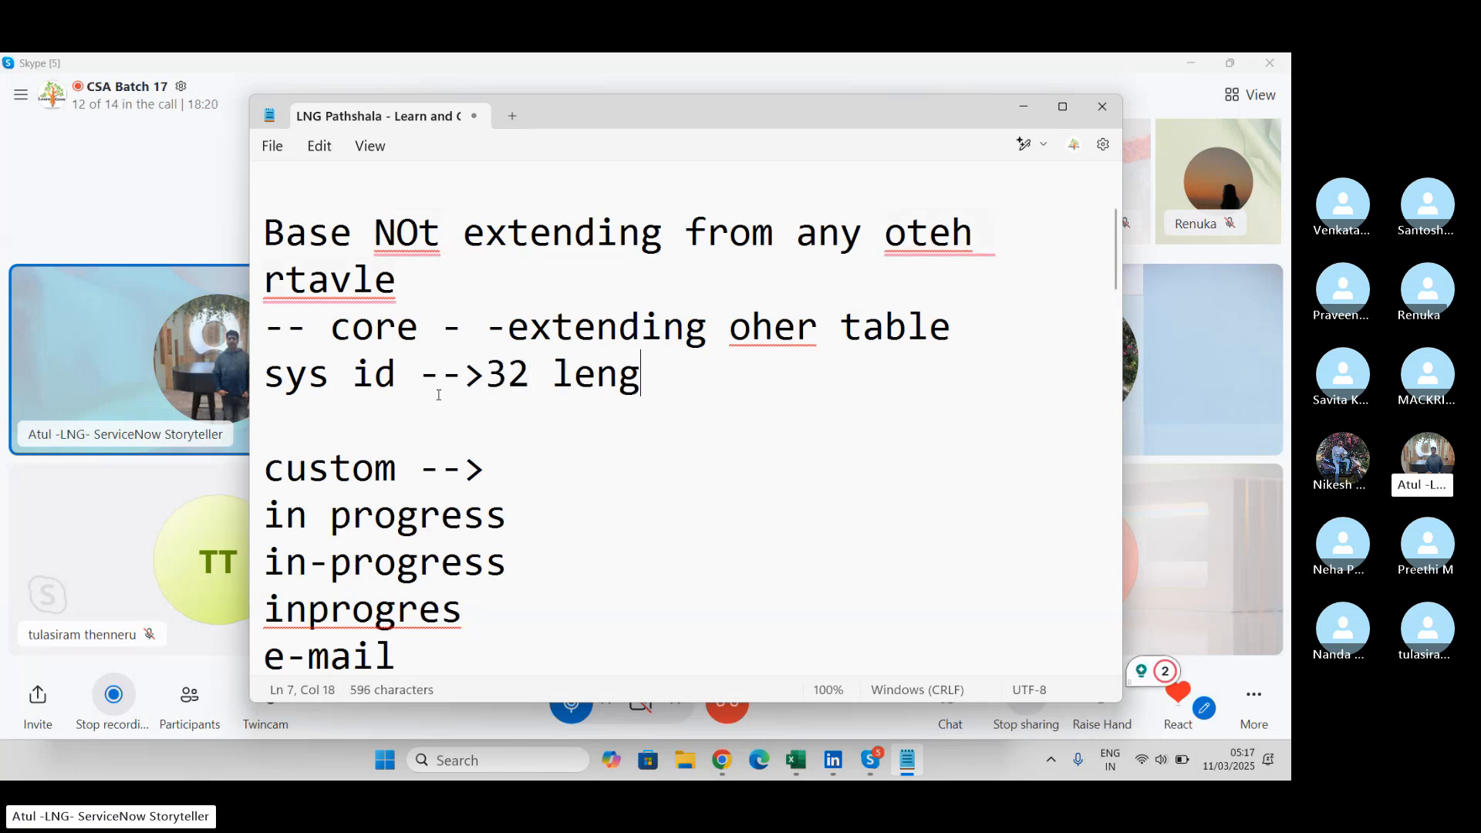
text(th )
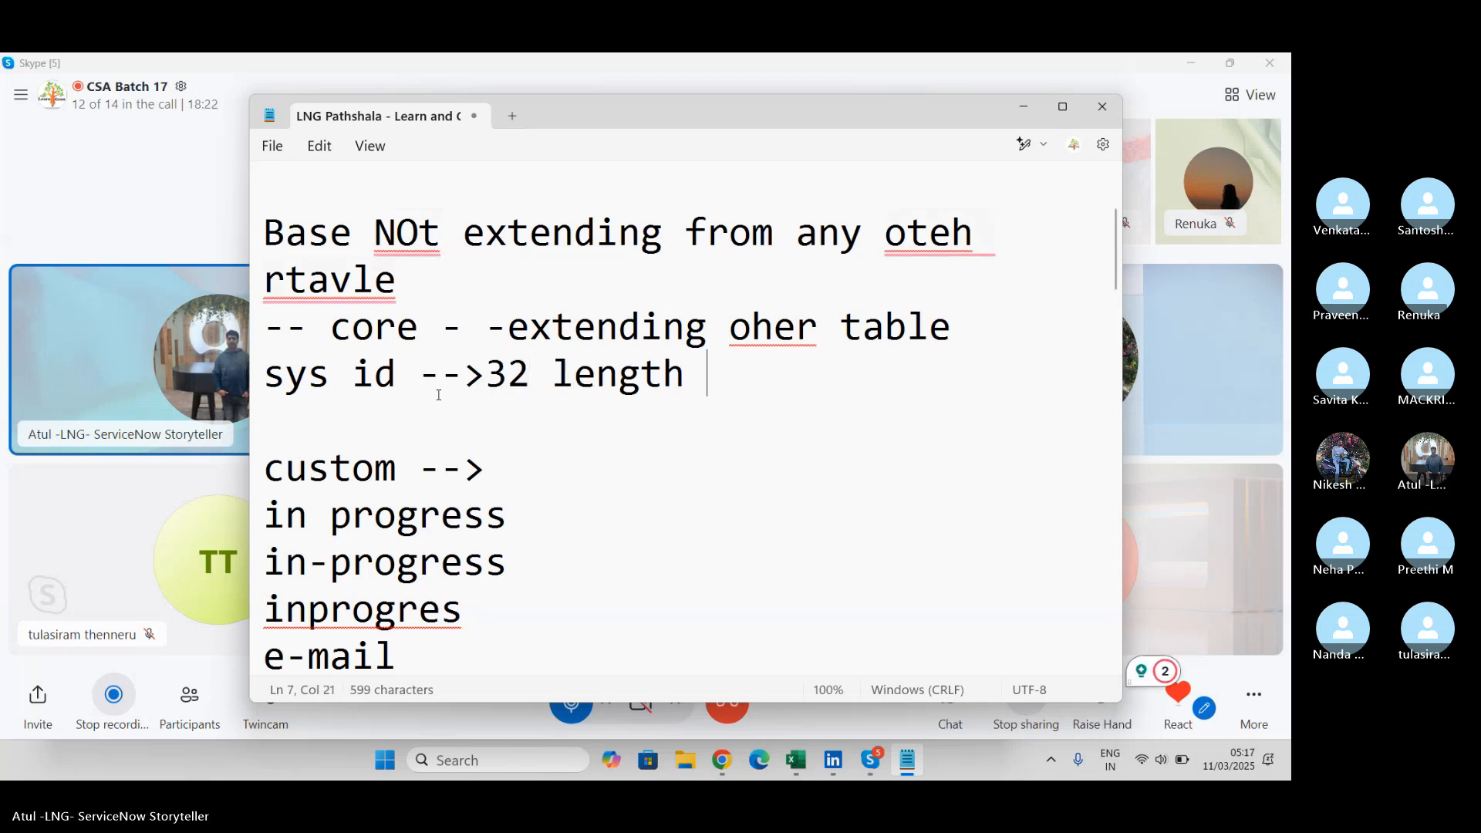
text(al)
key(BackSpace)
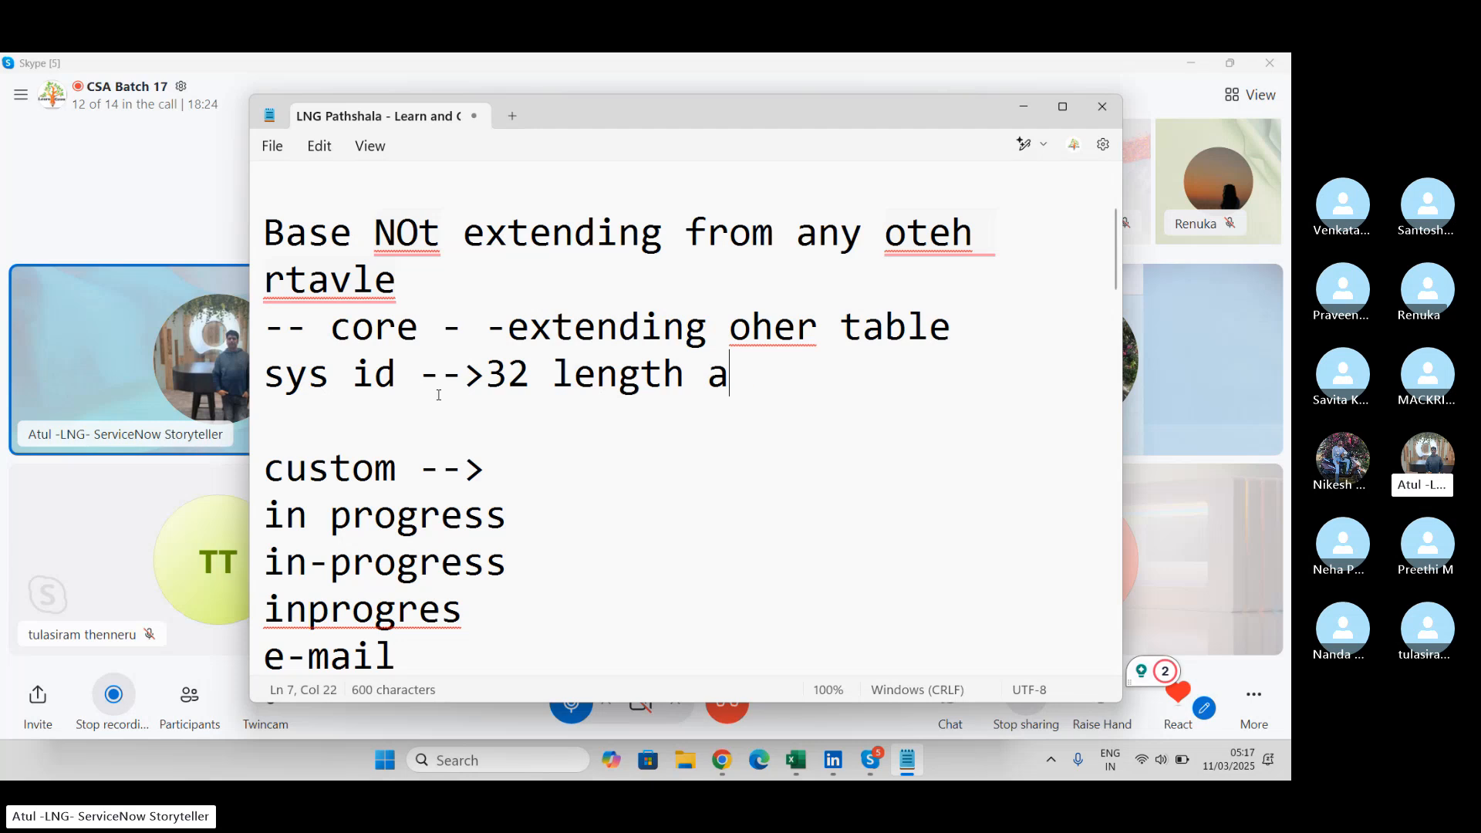
key(BackSpace)
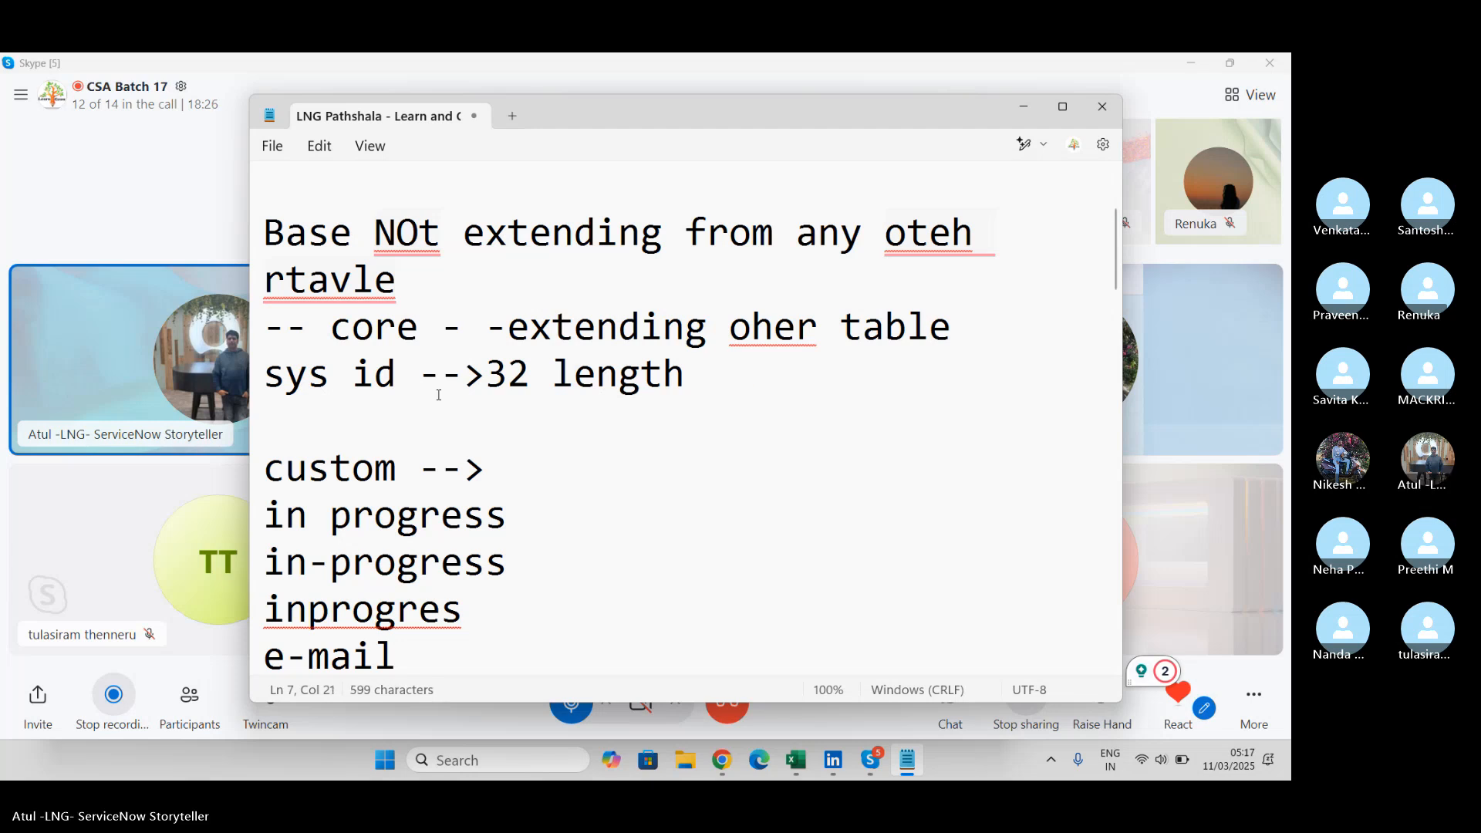
text(ALh)
key(BackSpace)
key(BackSpace)
text(lhs)
key(BackSpace)
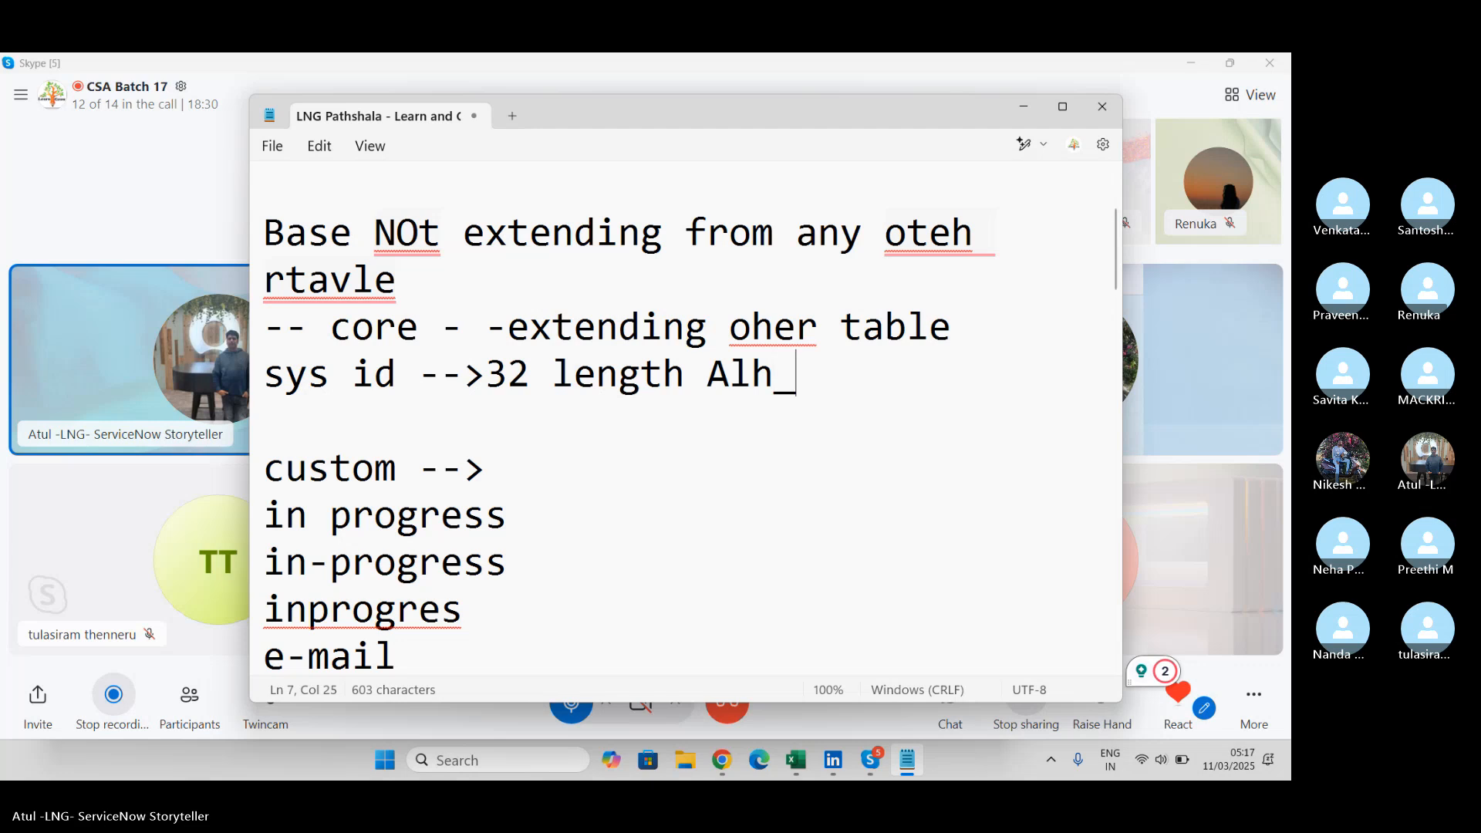
key(BackSpace)
text(ha+num)
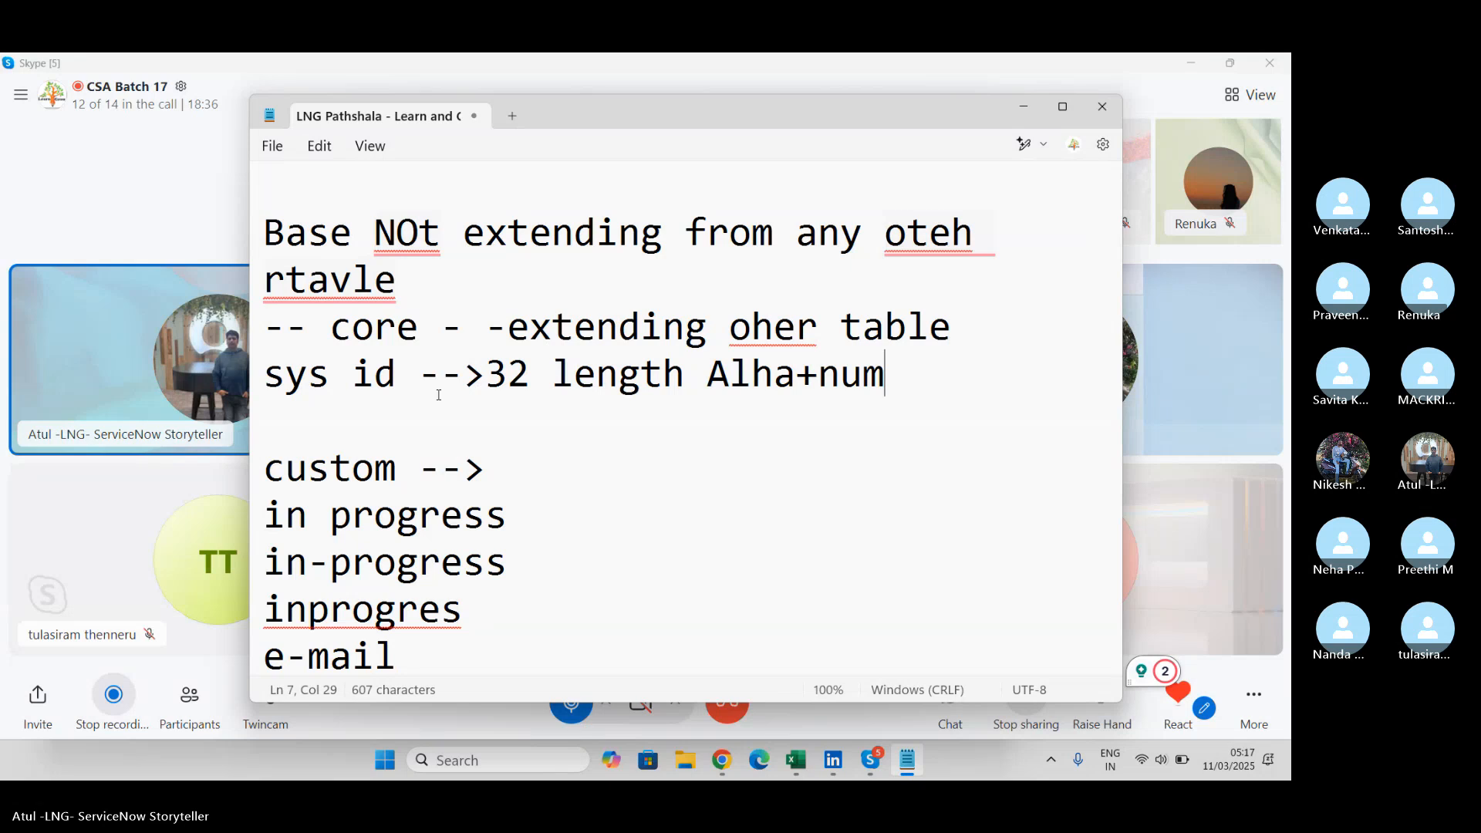
Switch to Chrome and highlight the sys_id portion of the LNG_Batch17 table record's web address.
key(alt+Tab)
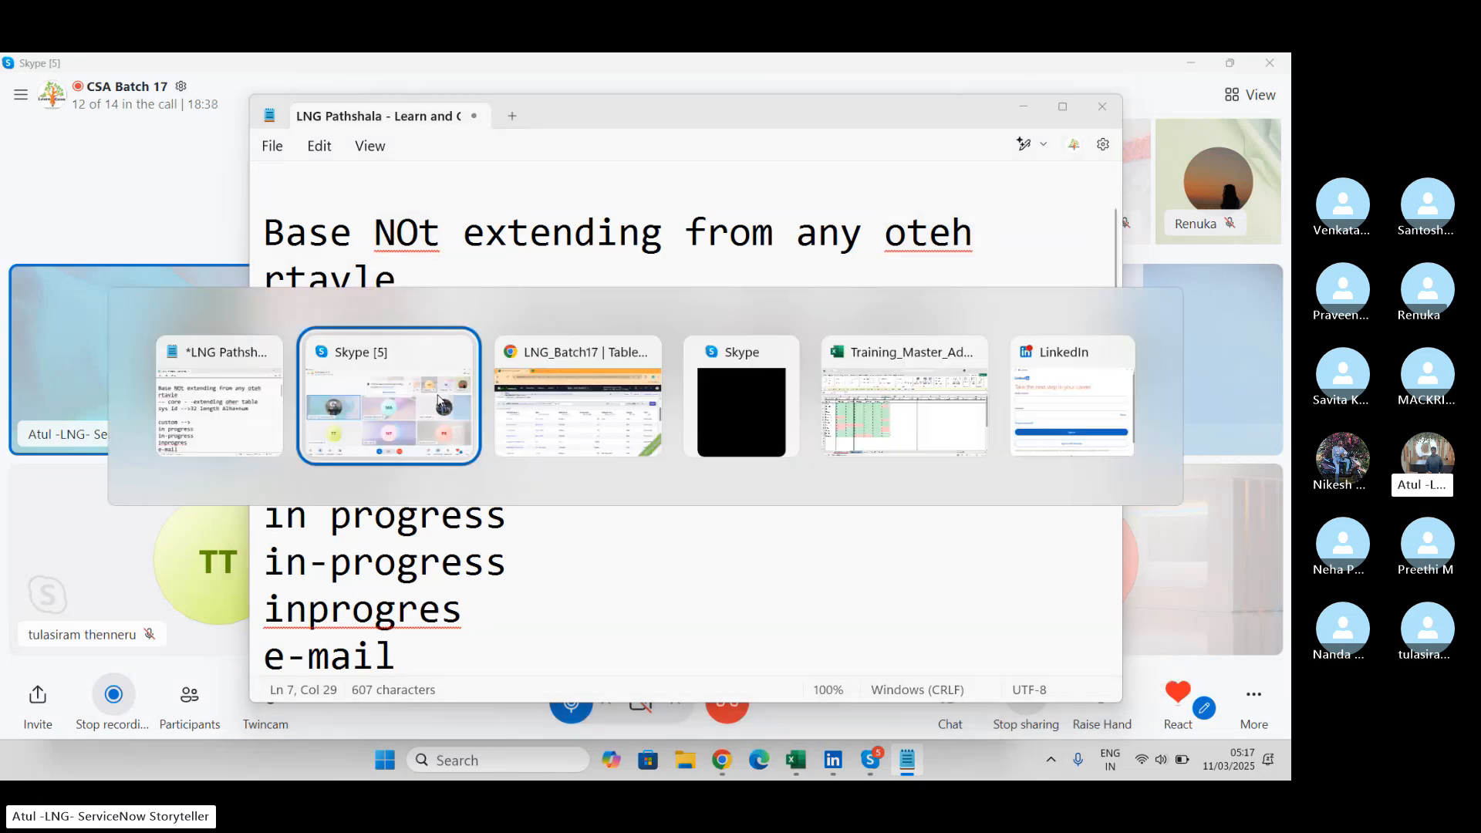
key(alt+Tab)
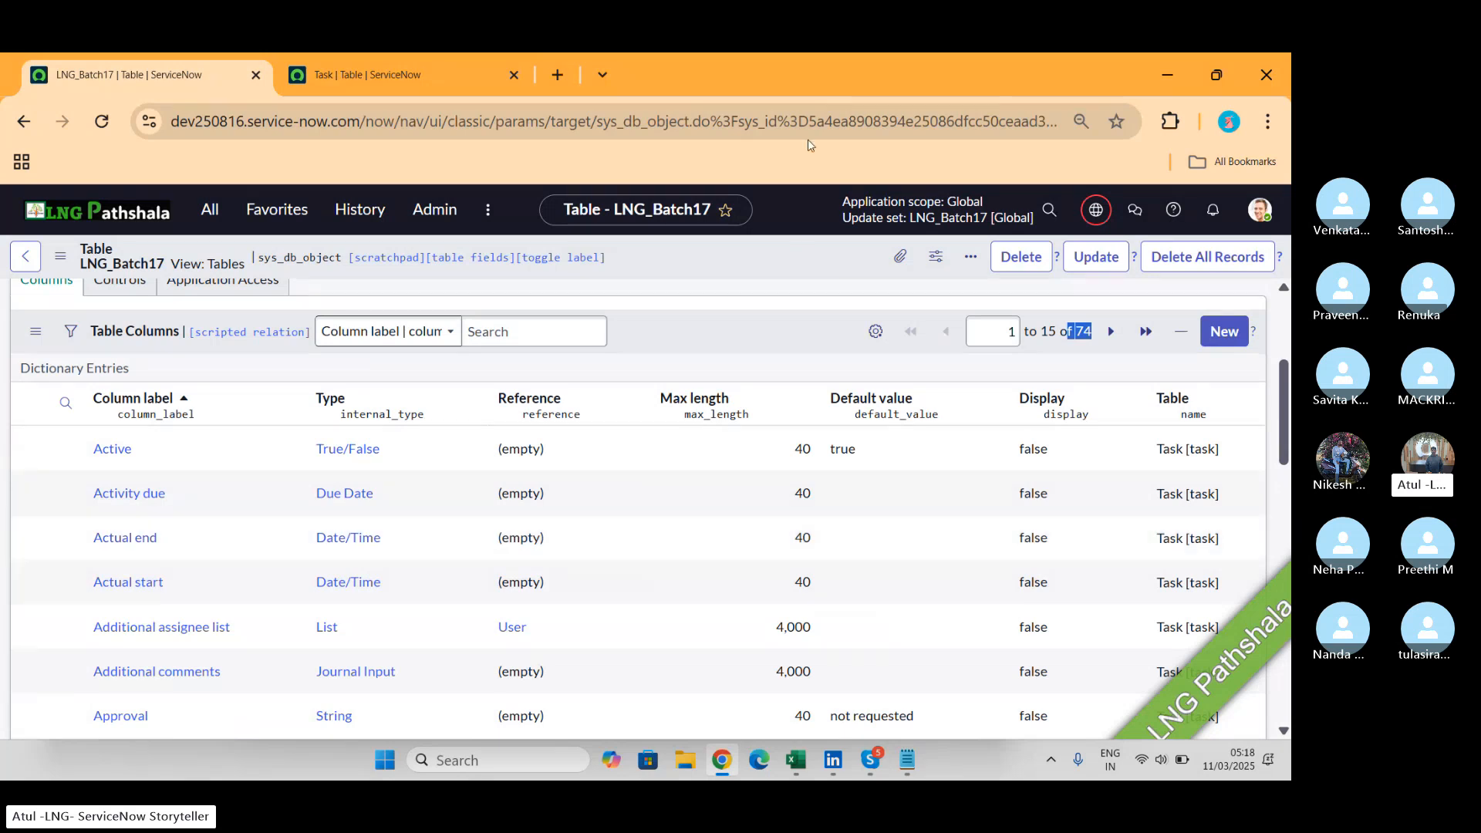
drag(792, 121, 1003, 134)
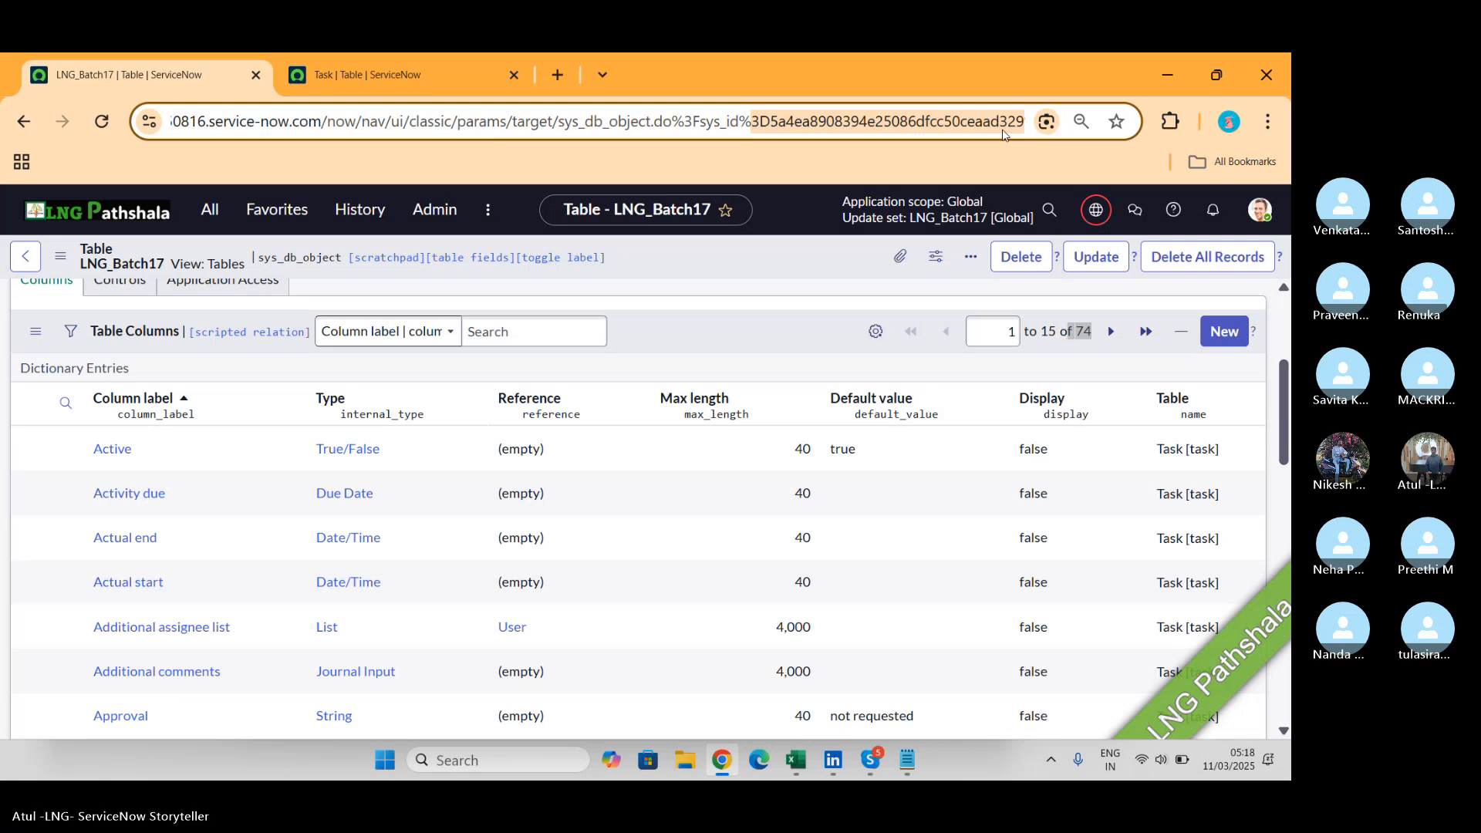
key(alt+Tab)
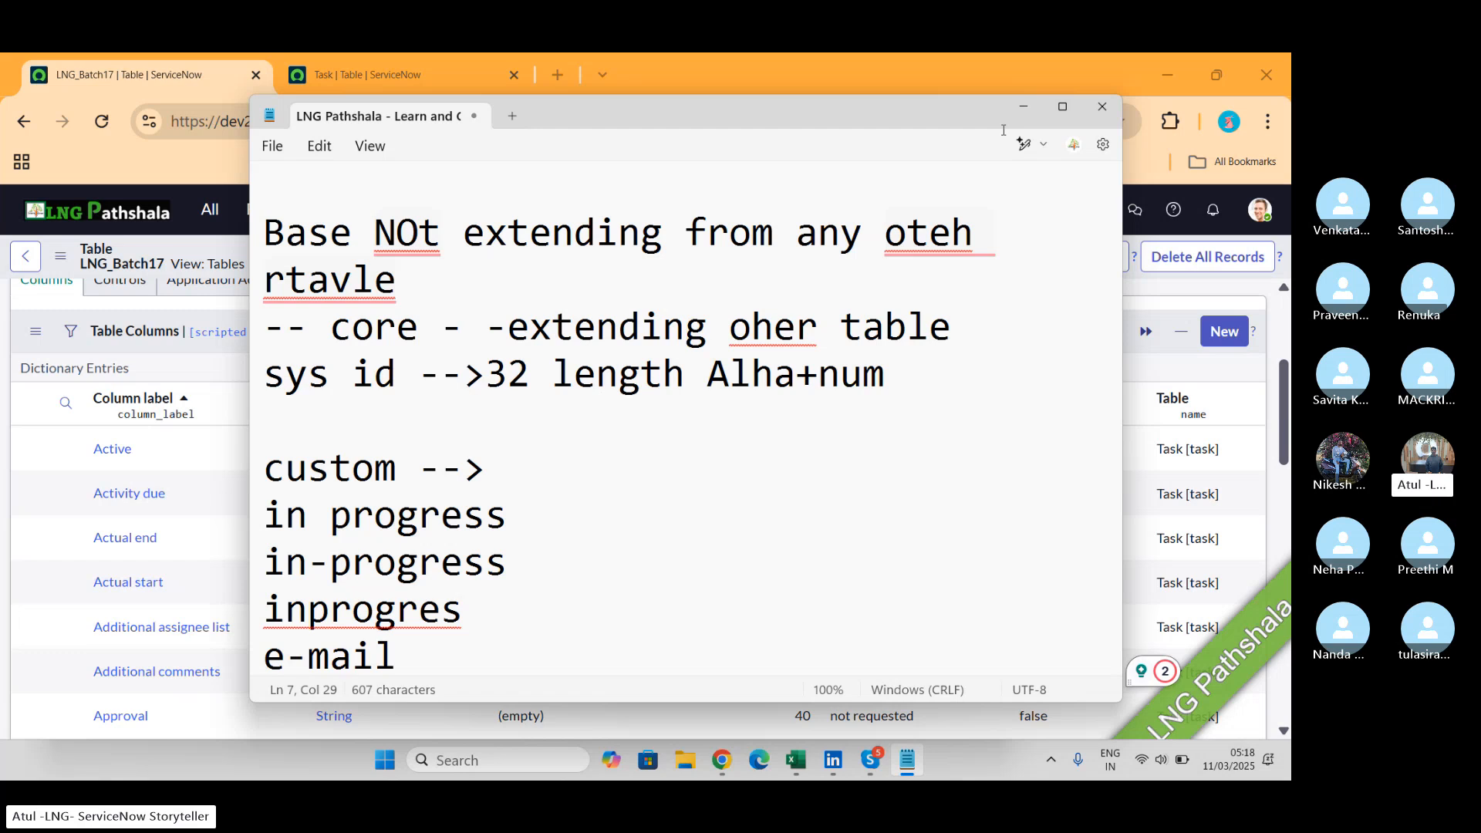
key(alt+Tab)
key(alt+Tab)
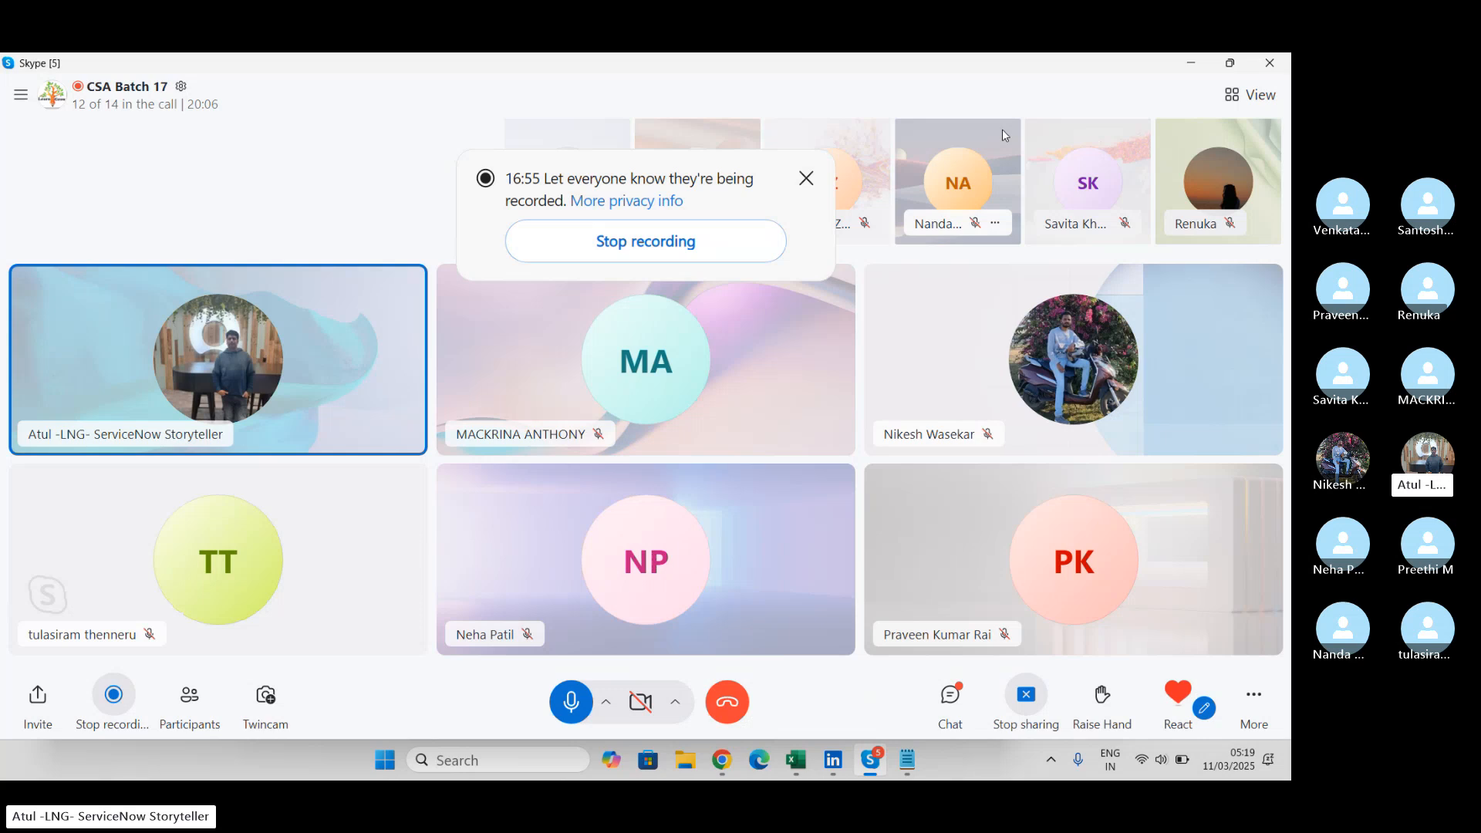
key(alt+Tab)
key(Tab)
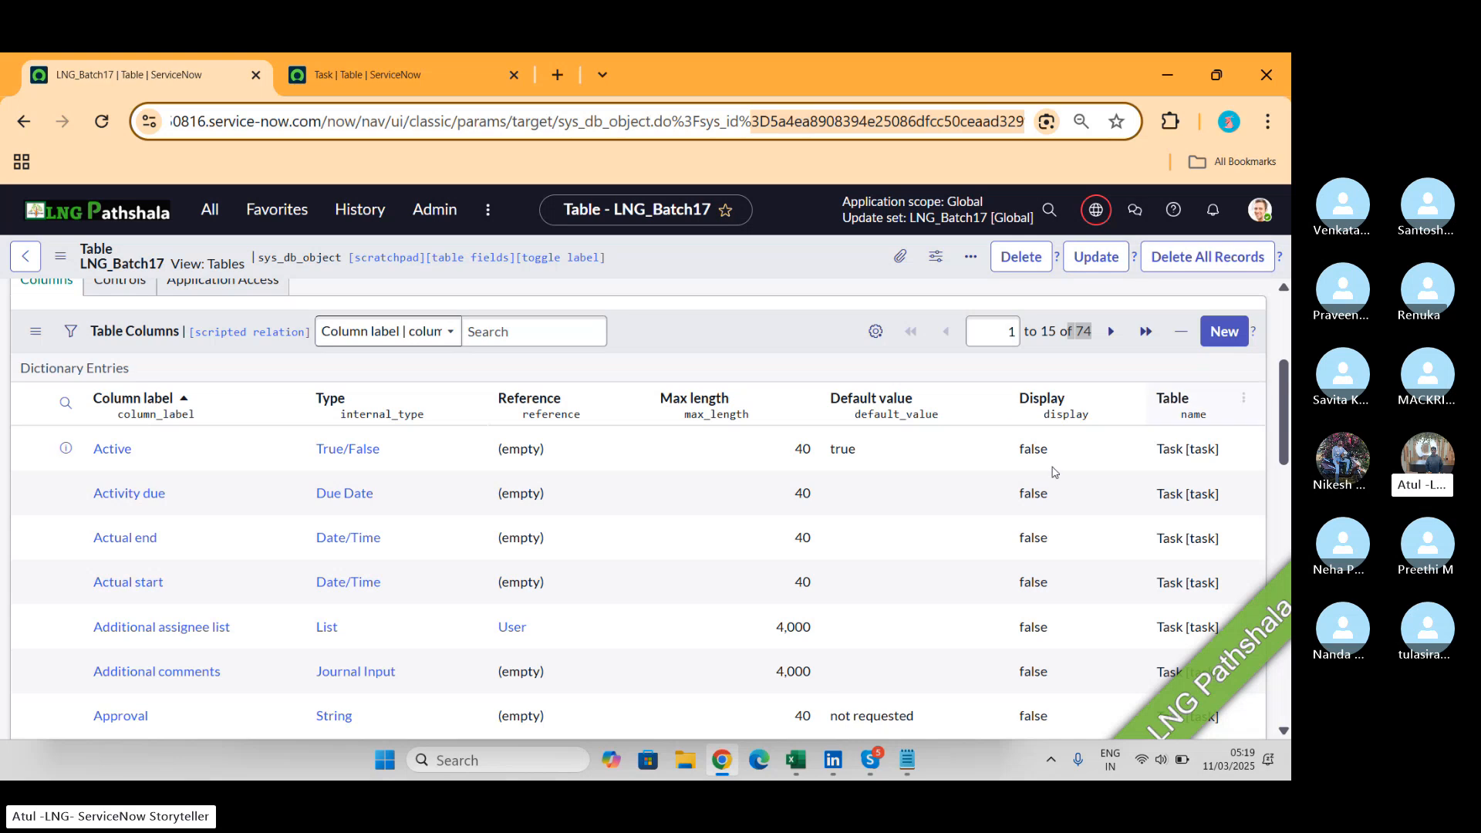
Page through the Table Columns list of LNG_Batch17 up to its last page, examining which table each column belongs to.
click(739, 348)
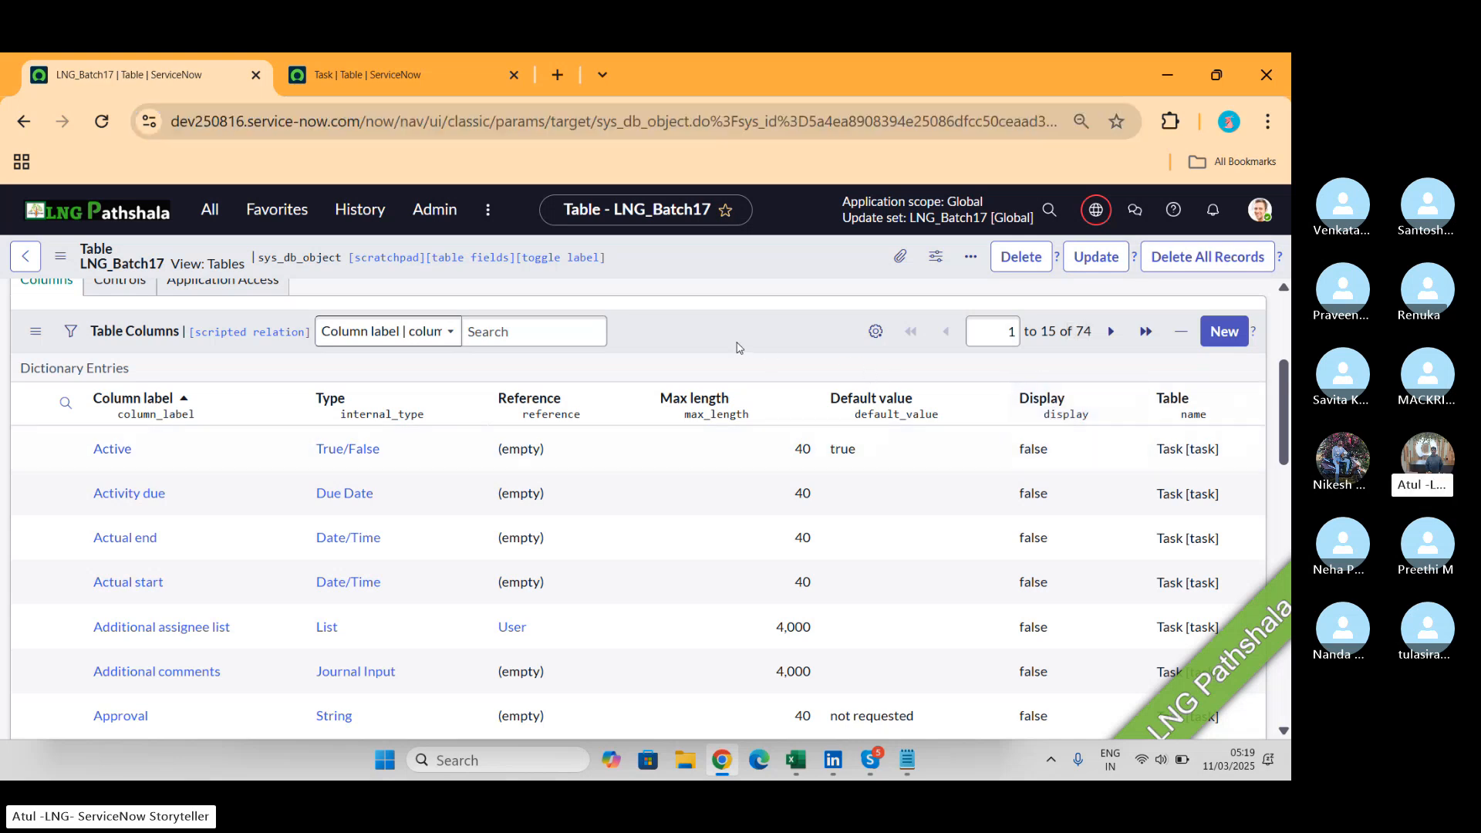
scroll(1088, 430, down, 8)
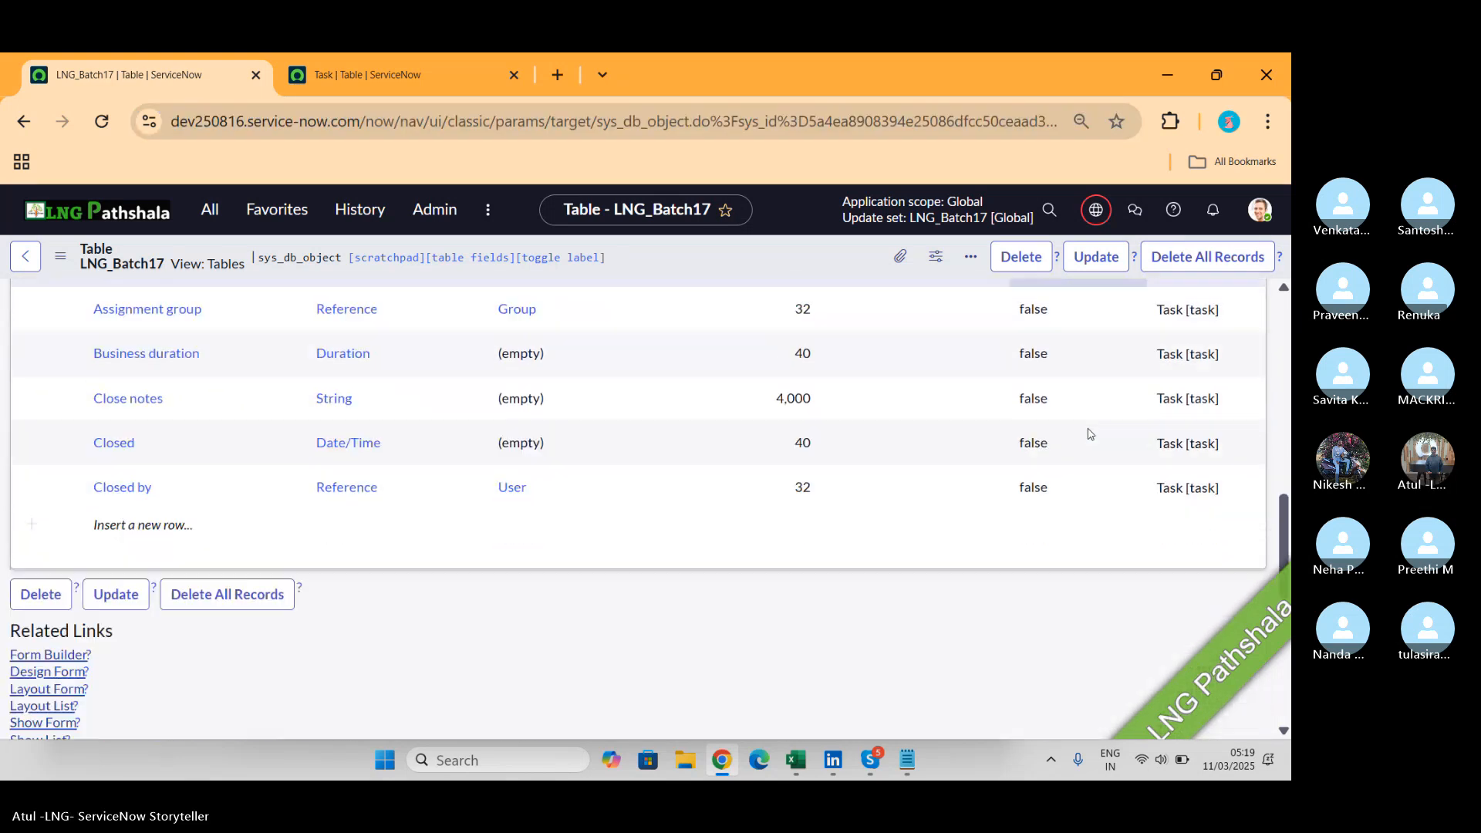
scroll(1088, 433, up, 8)
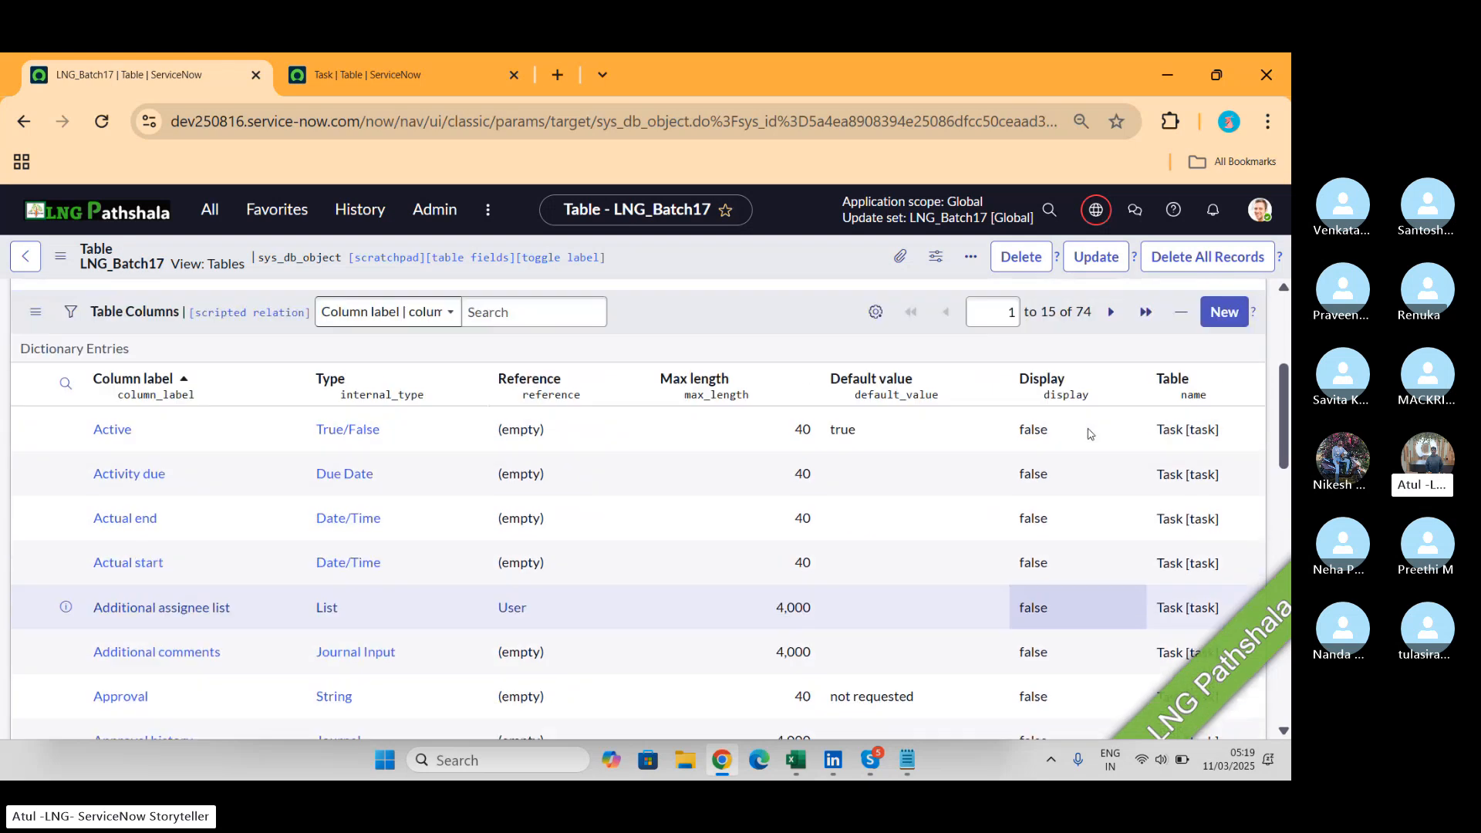
click(1109, 352)
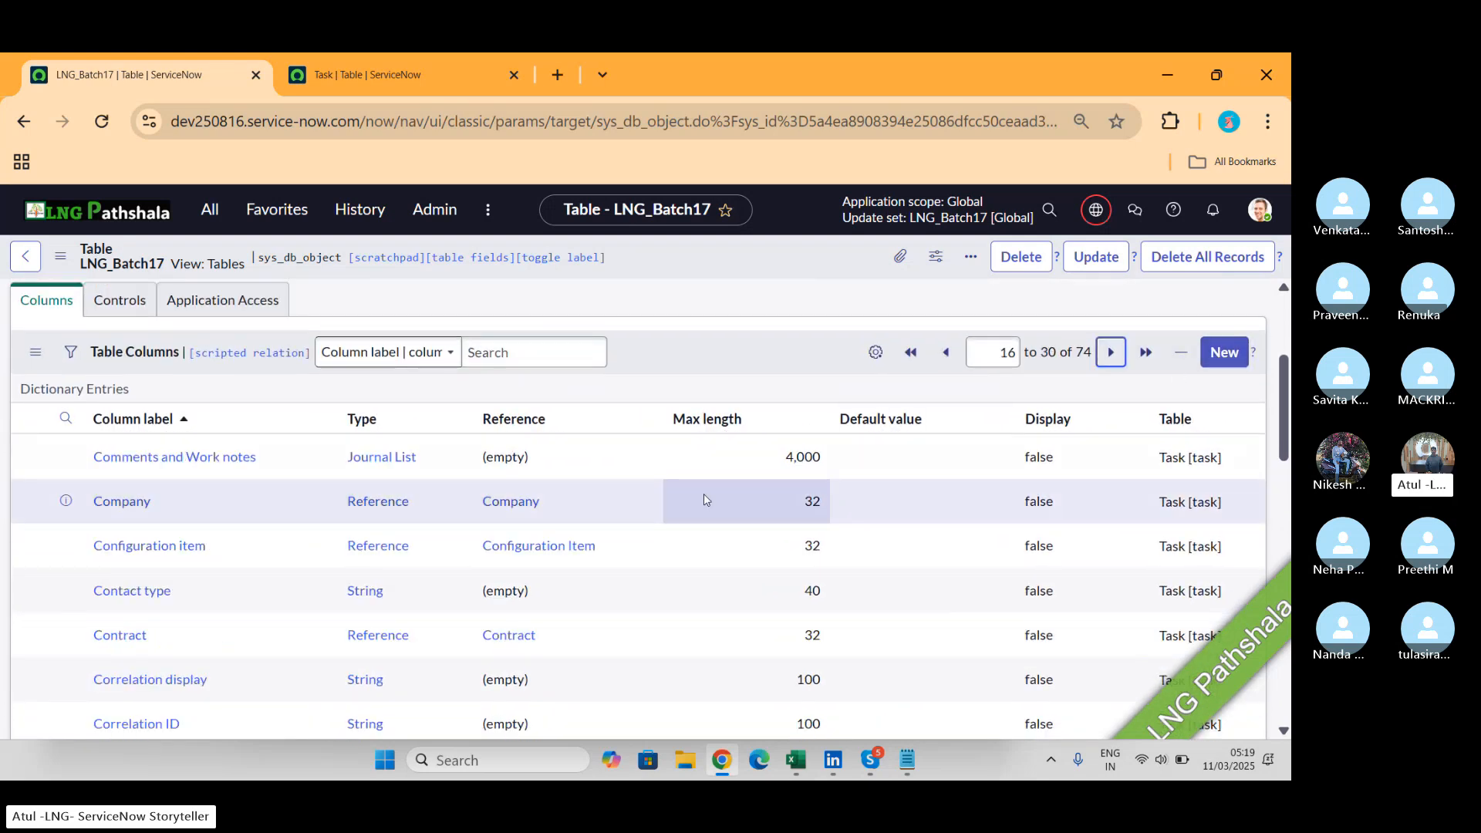
scroll(704, 494, down, 2)
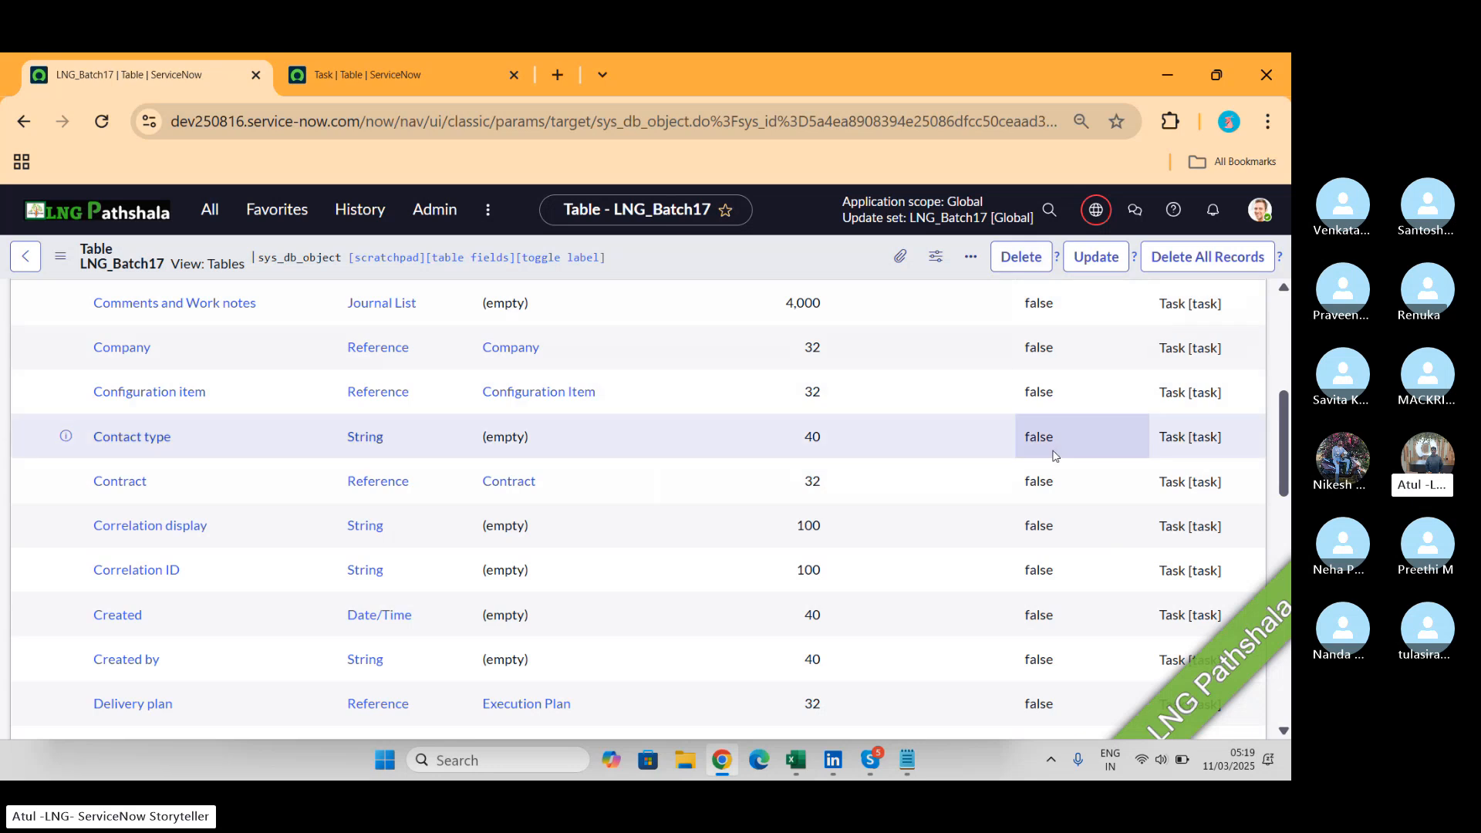
scroll(1055, 455, up, 4)
click(1119, 538)
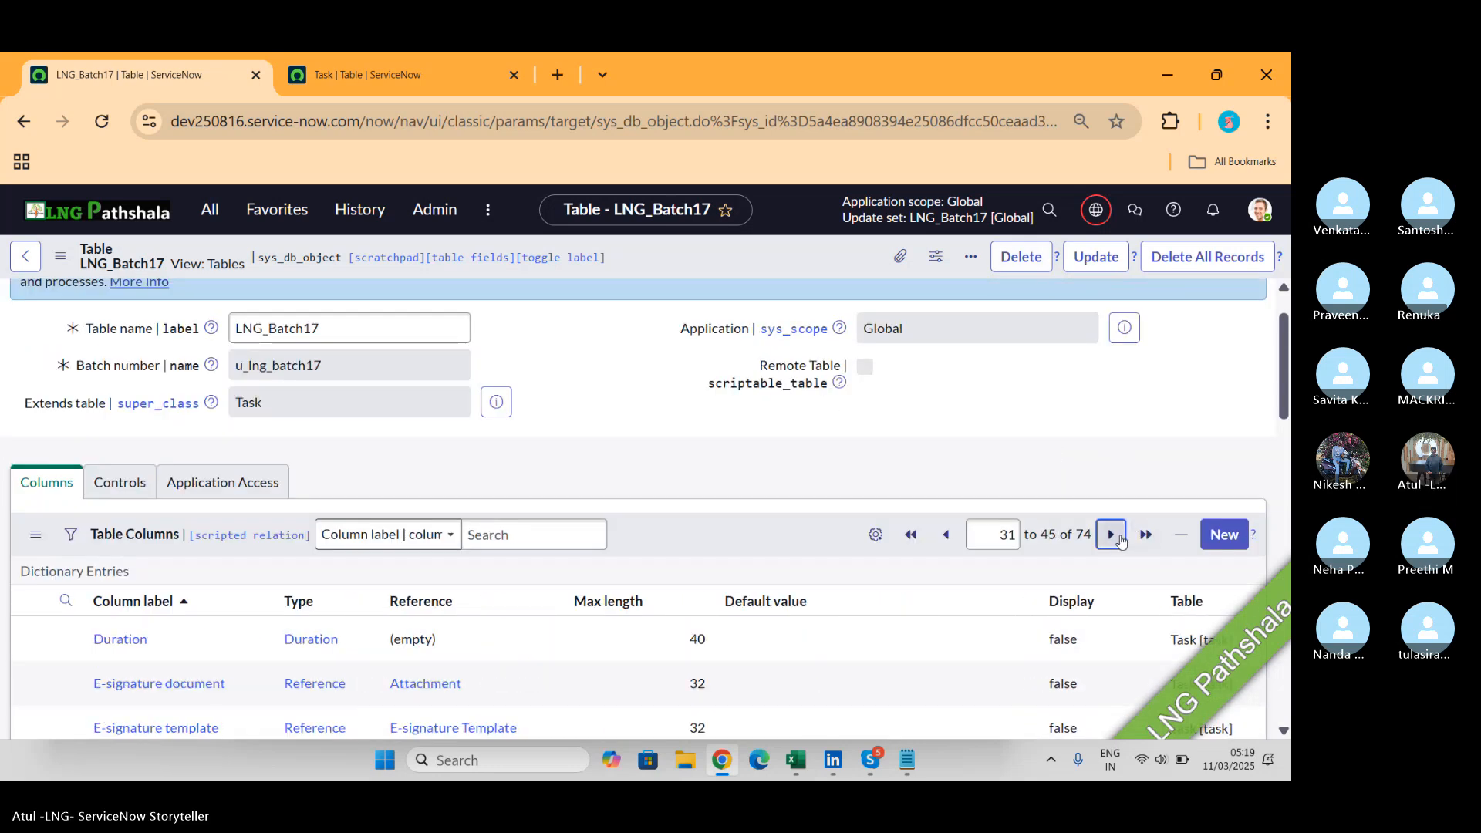
click(1147, 535)
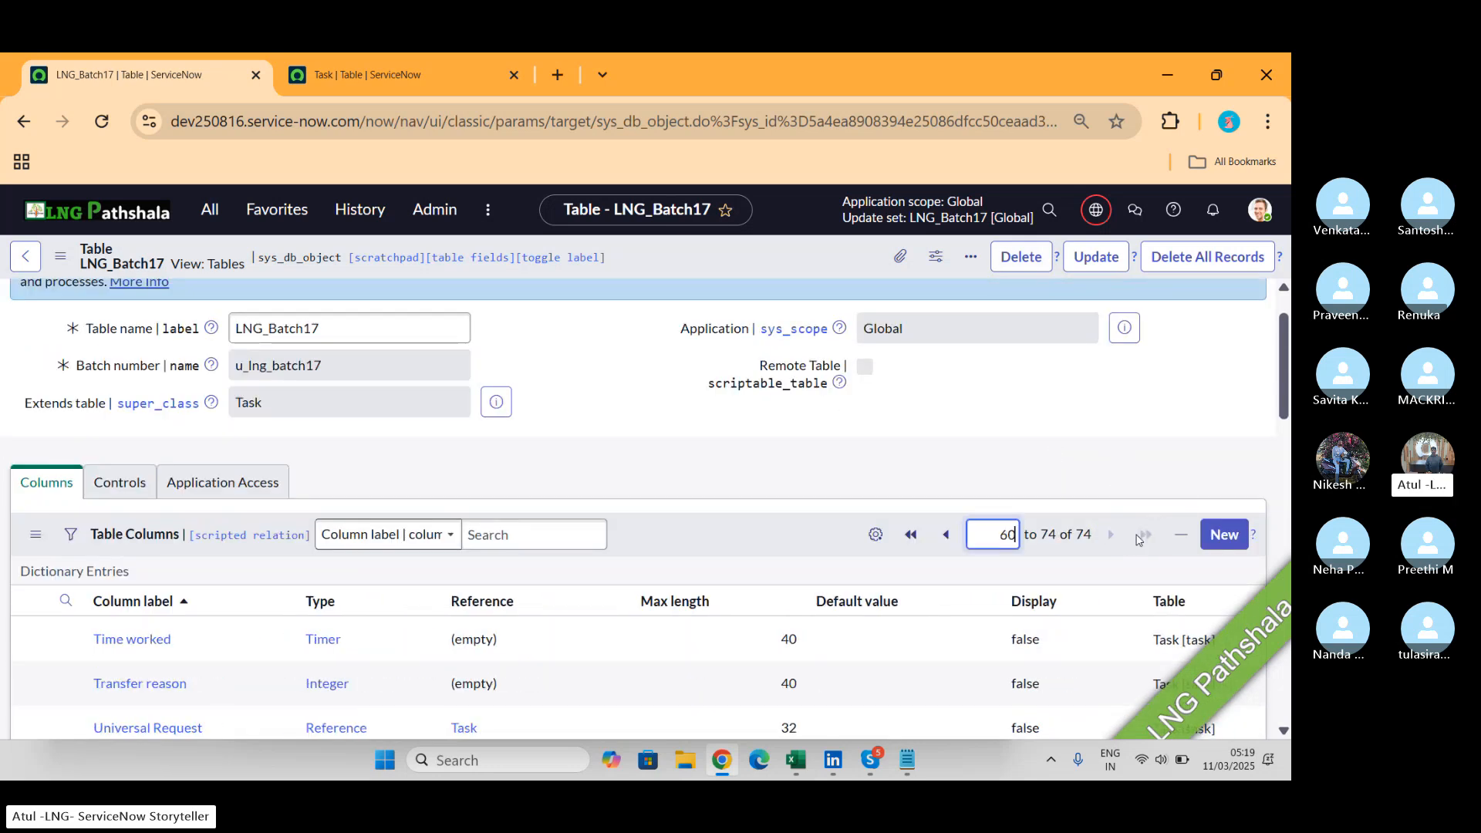
scroll(1137, 540, down, 3)
scroll(1137, 540, down, 5)
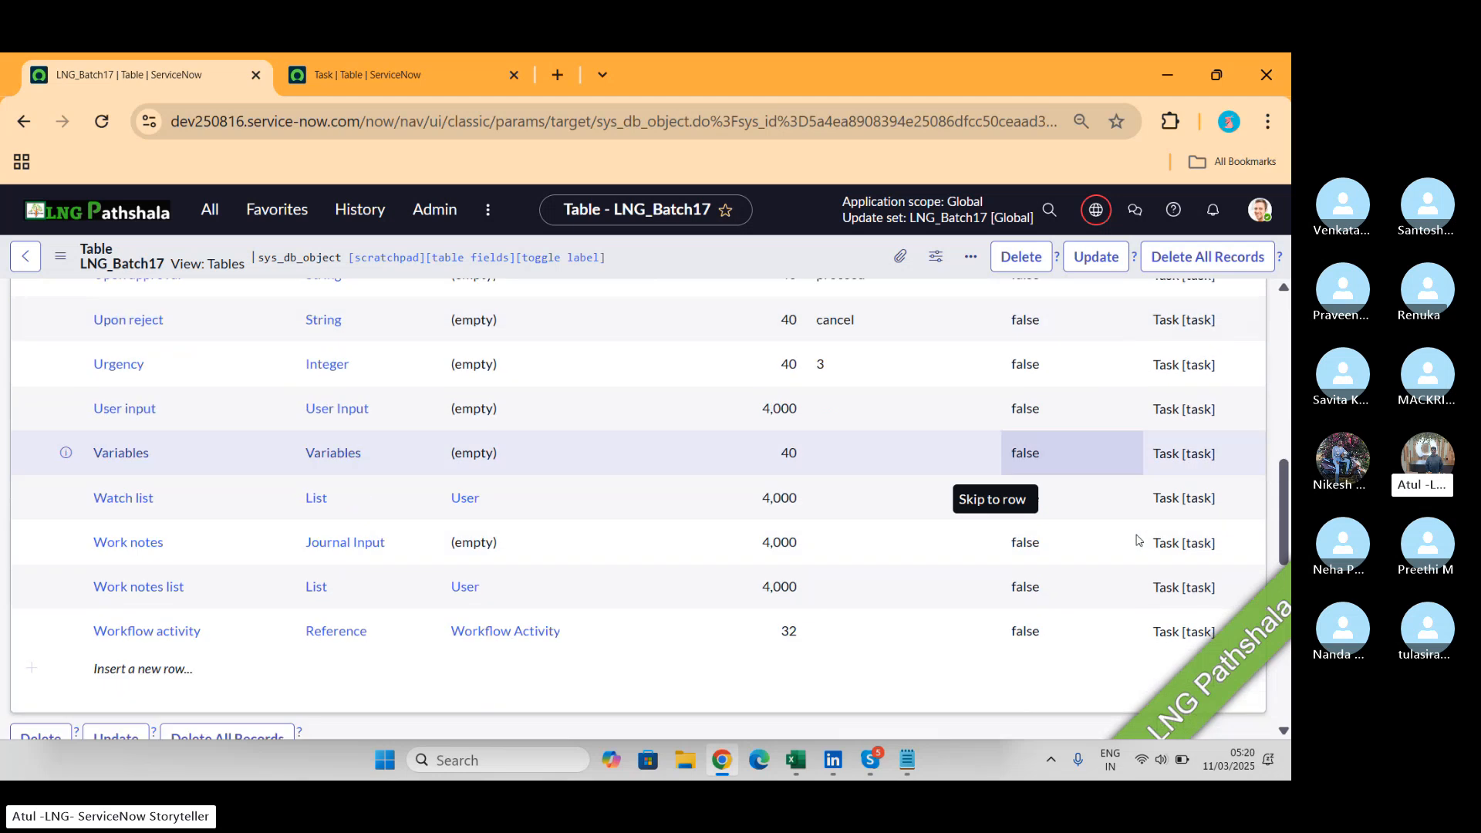
scroll(1137, 540, up, 5)
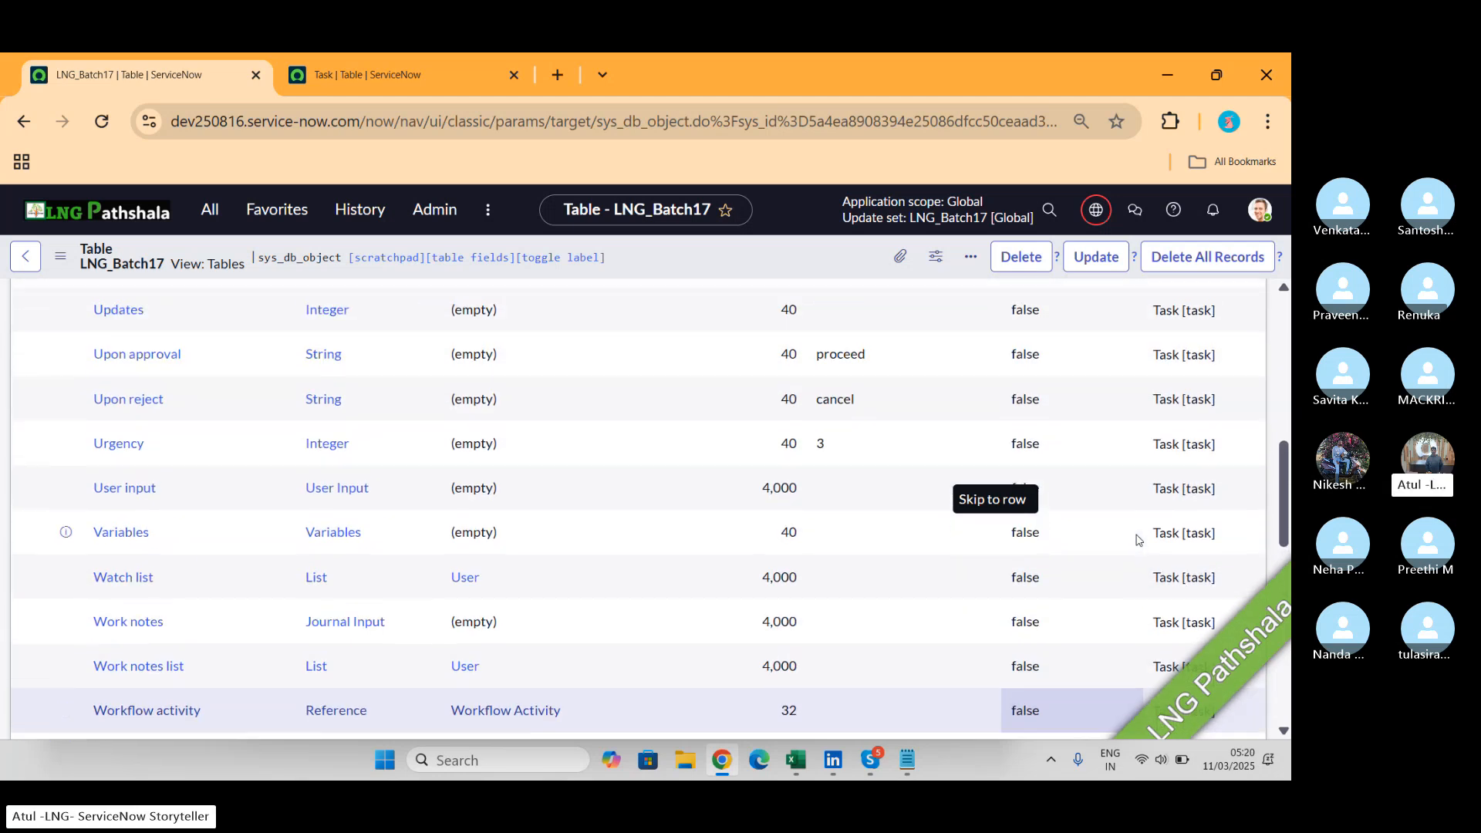
scroll(1137, 540, up, 3)
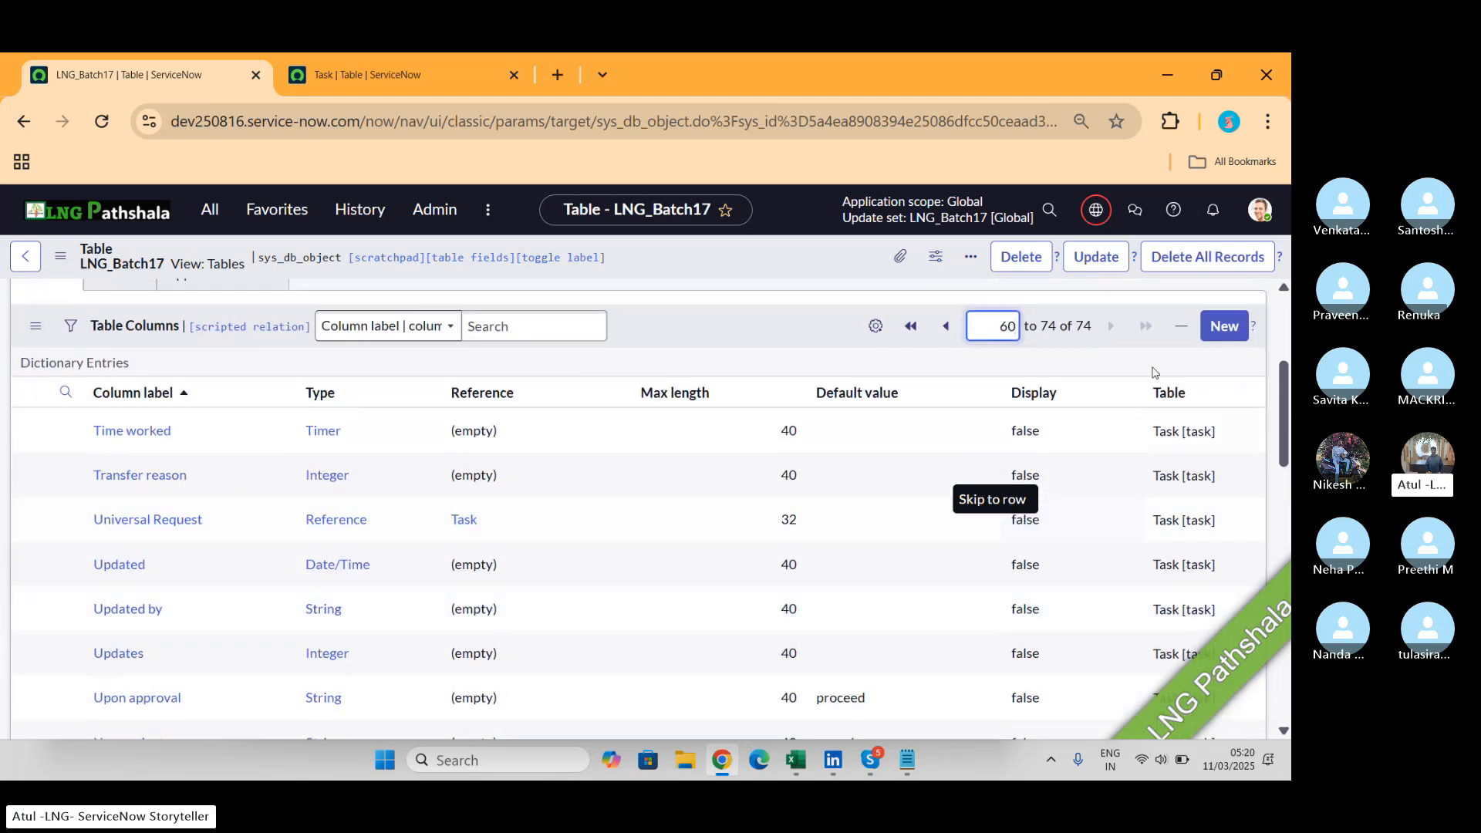
Go back one page in Table Columns and highlight the label and table name of the Sys ID column belonging to LNG_Batch17.
click(947, 327)
scroll(1108, 505, down, 4)
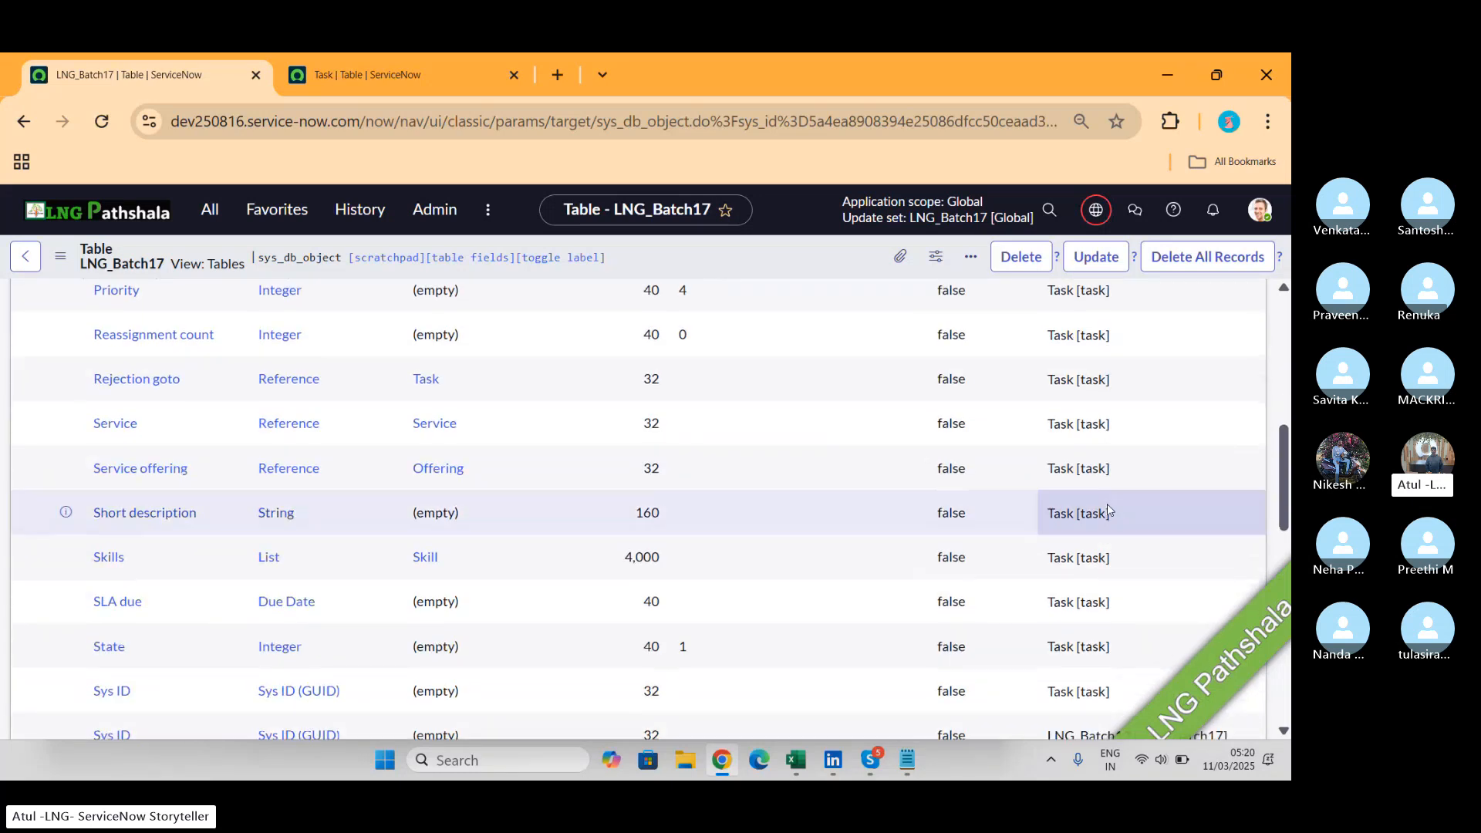
scroll(1108, 503, down, 4)
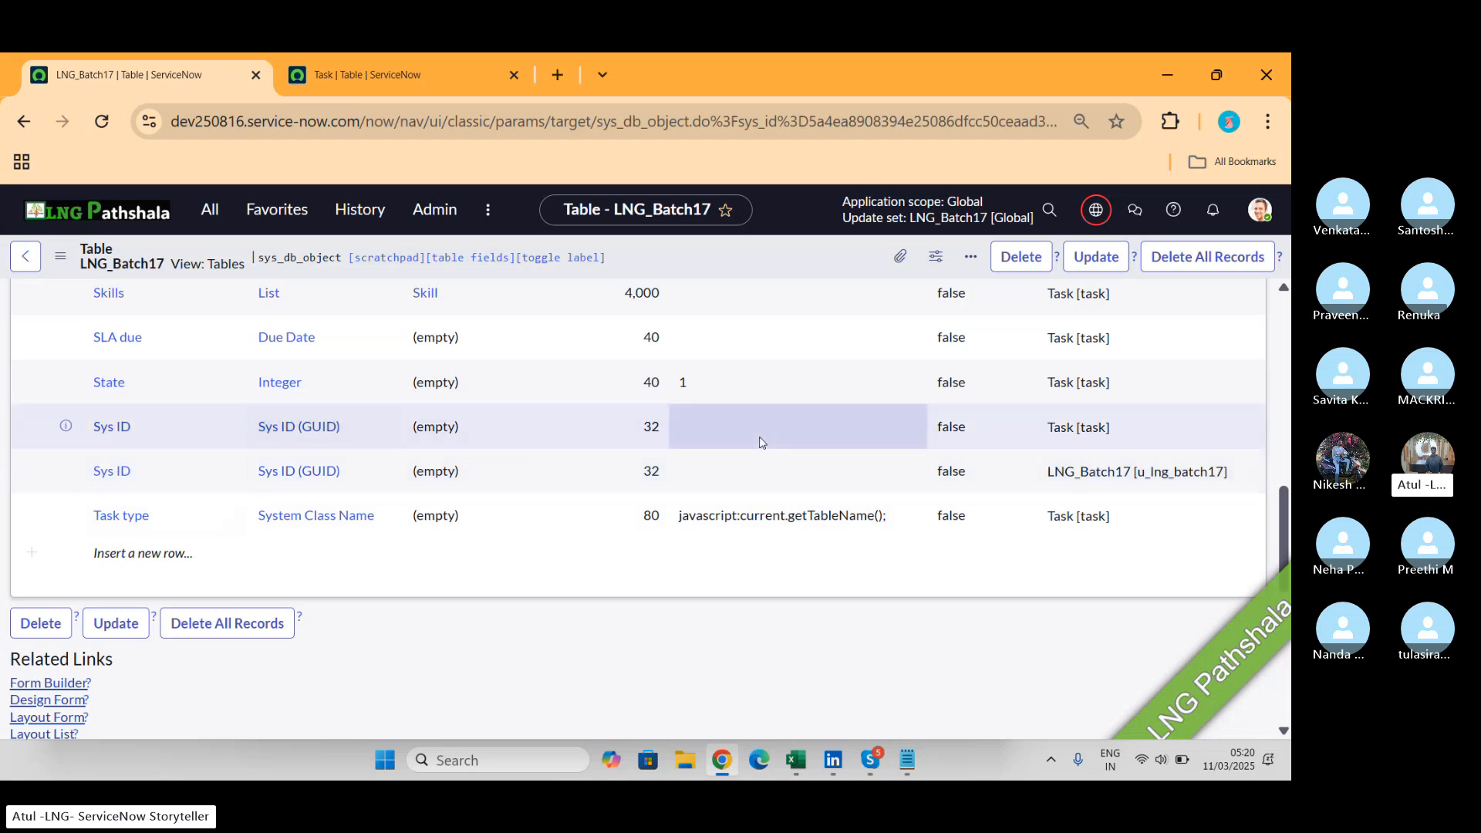
click(1209, 443)
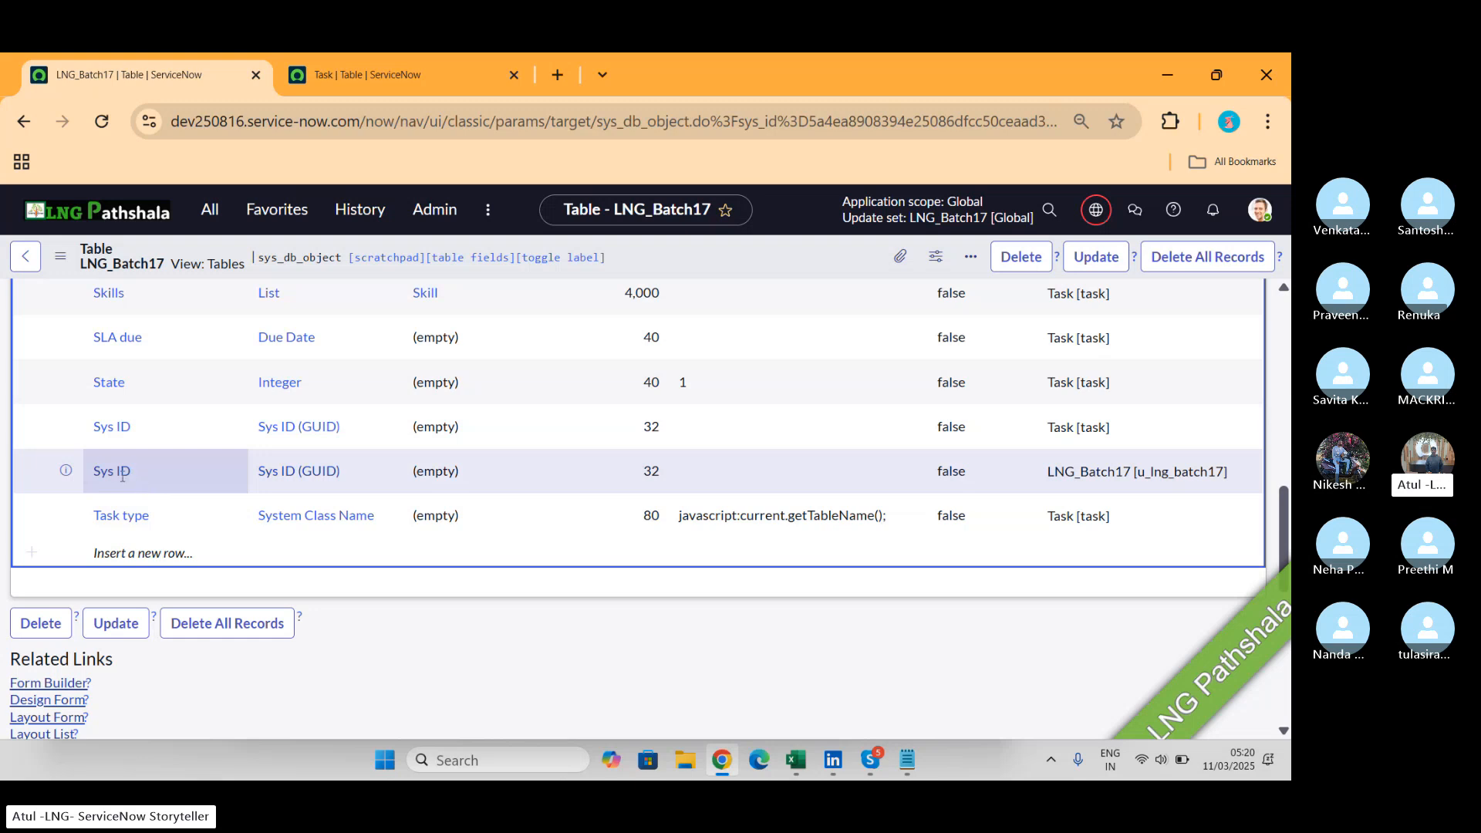
double_click(122, 477)
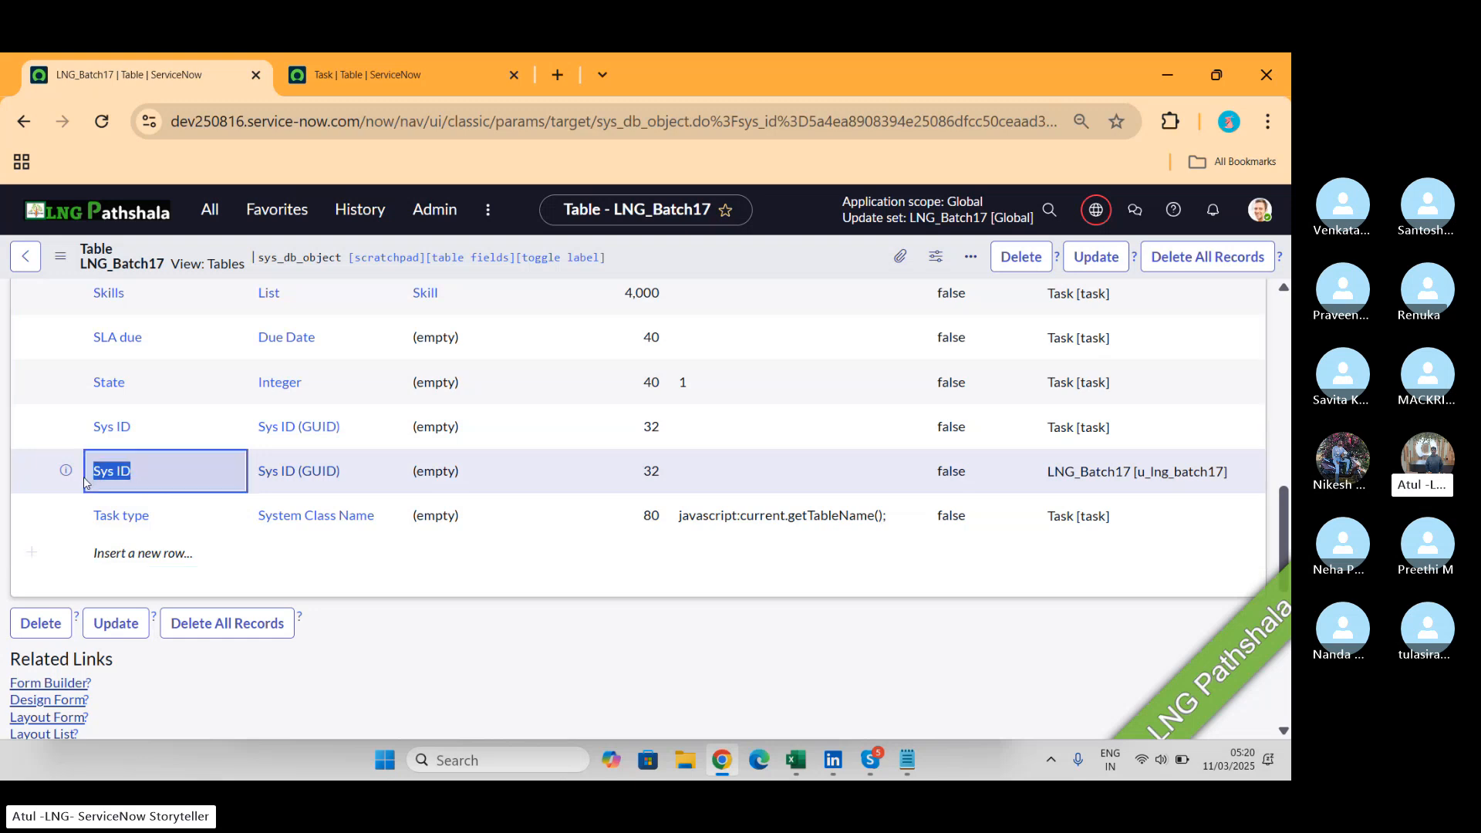
double_click(1047, 475)
drag(1048, 475, 1238, 480)
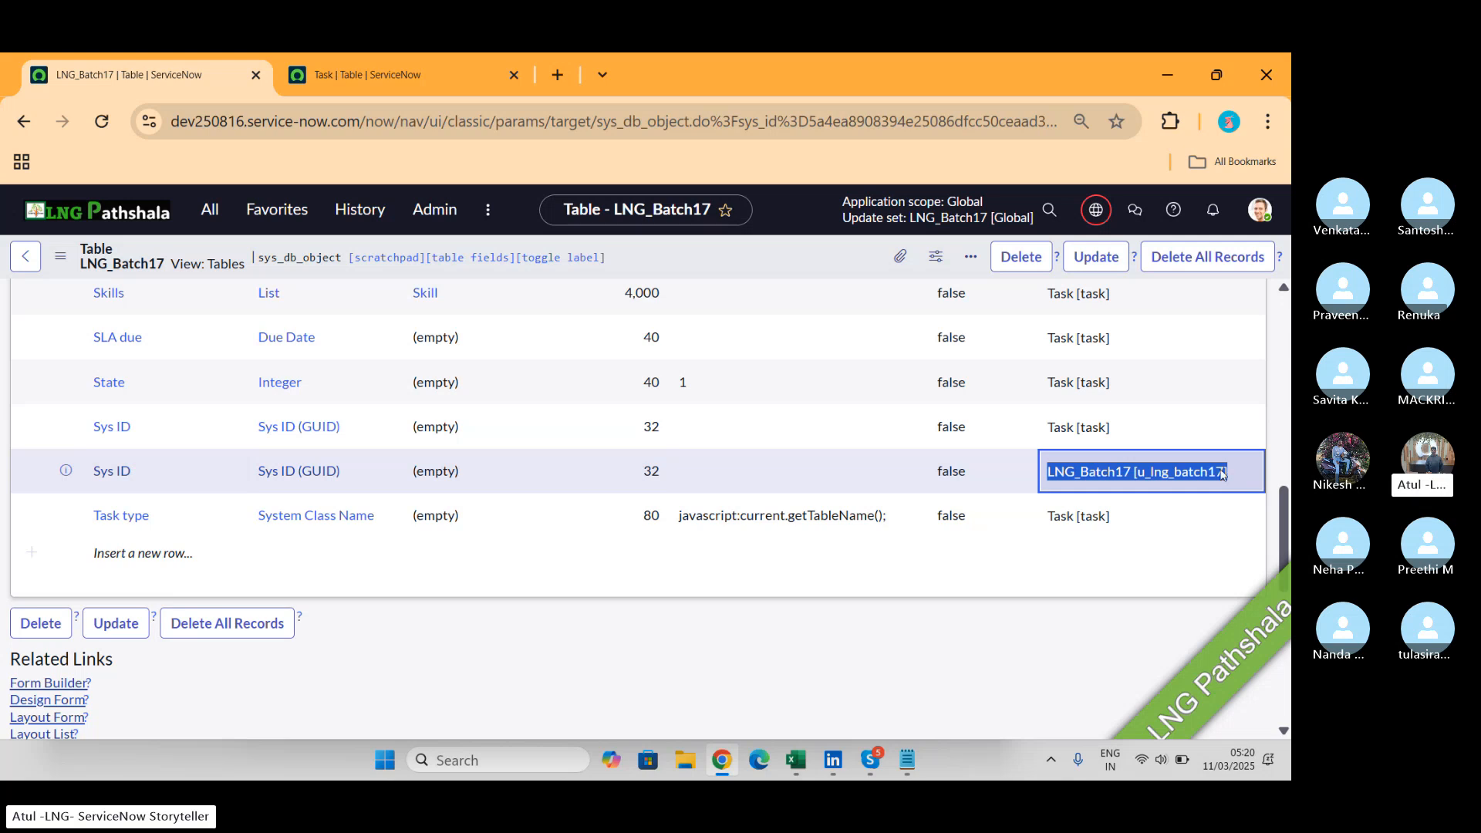
Find LNG in the application navigator and open the LNG_Batch17s record list in a new browser tab.
click(211, 218)
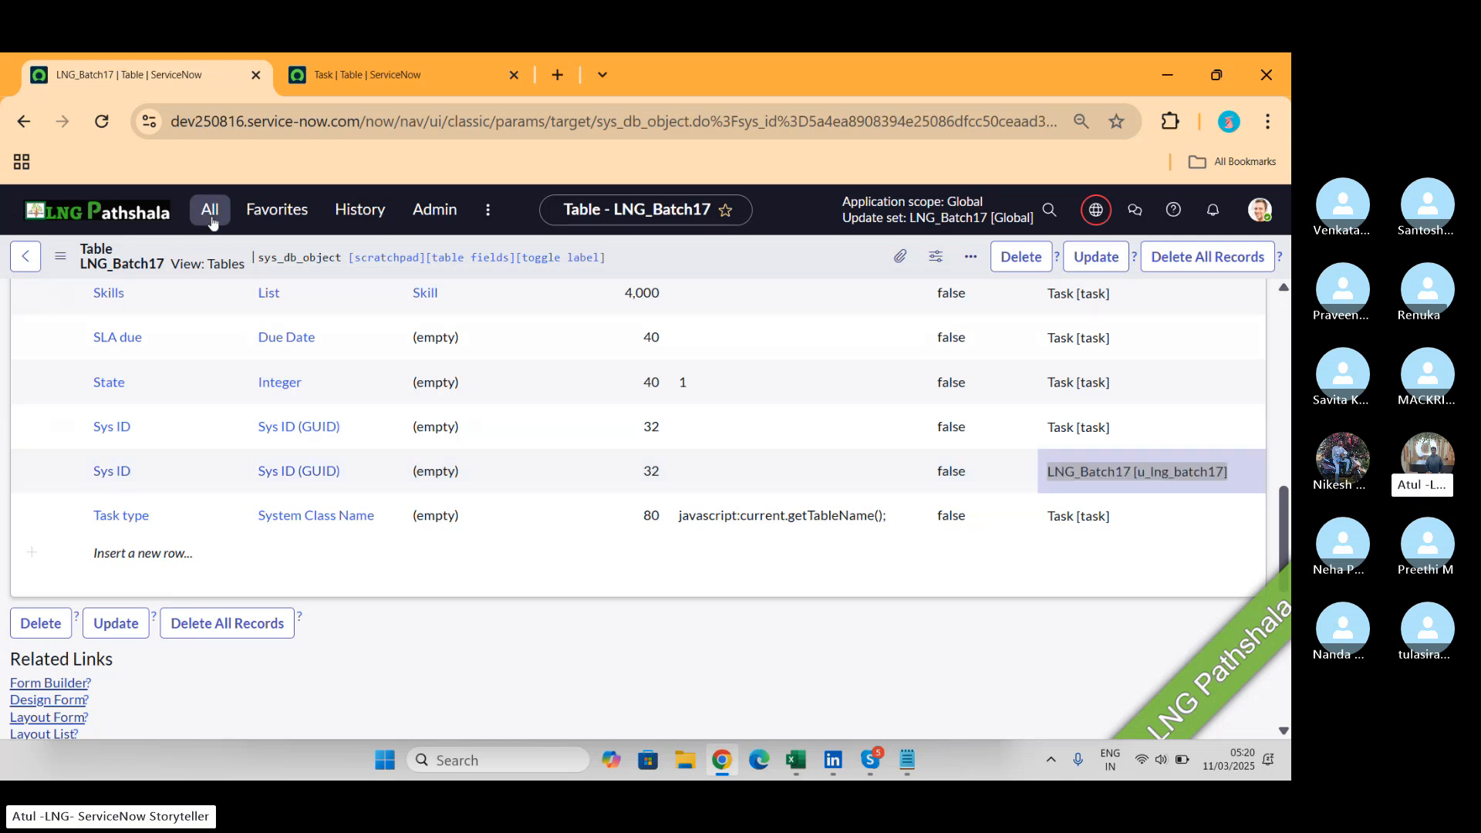
click(285, 262)
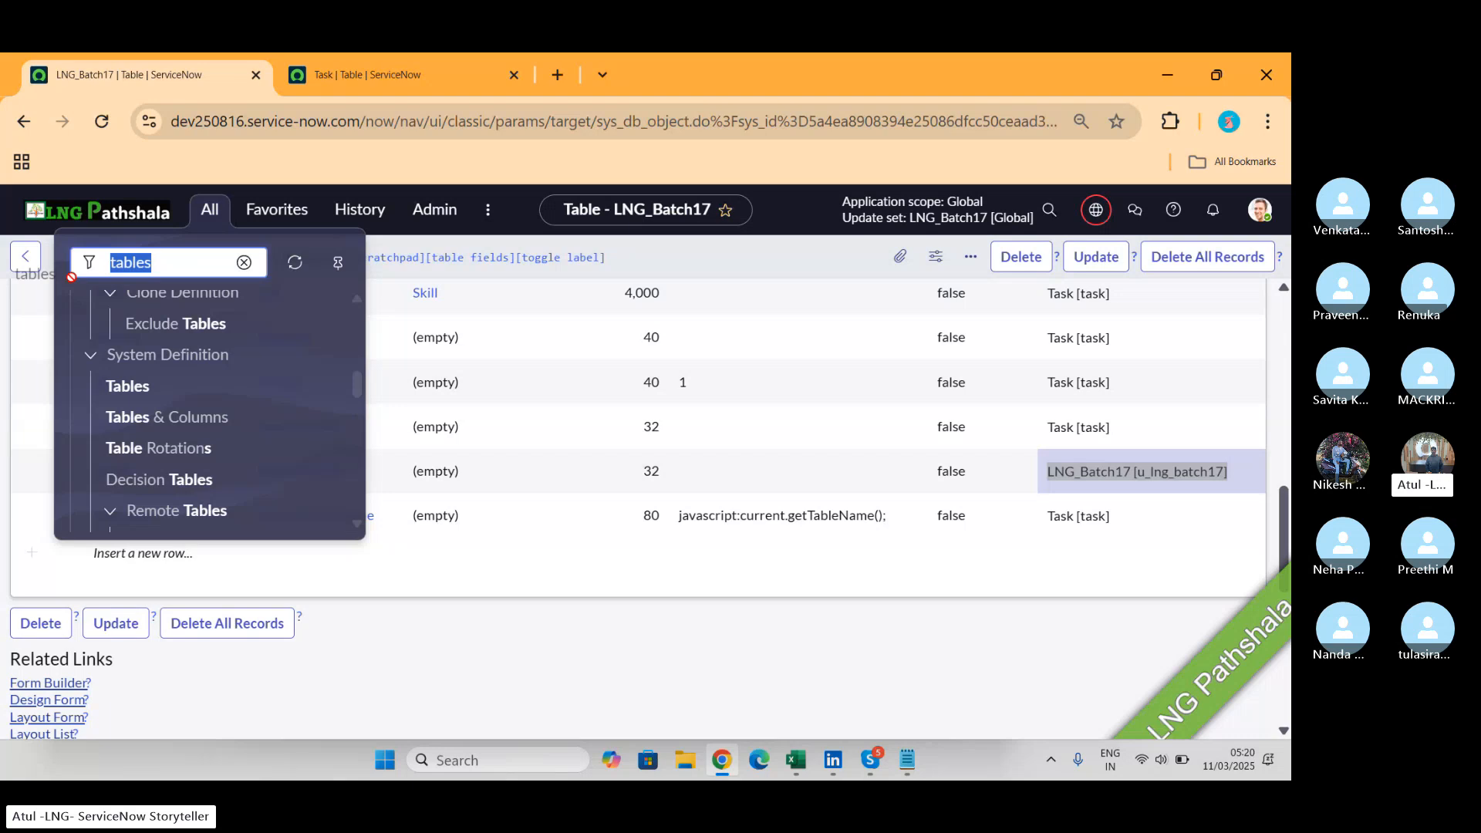
scroll(34, 289, up, 1)
text(LNG)
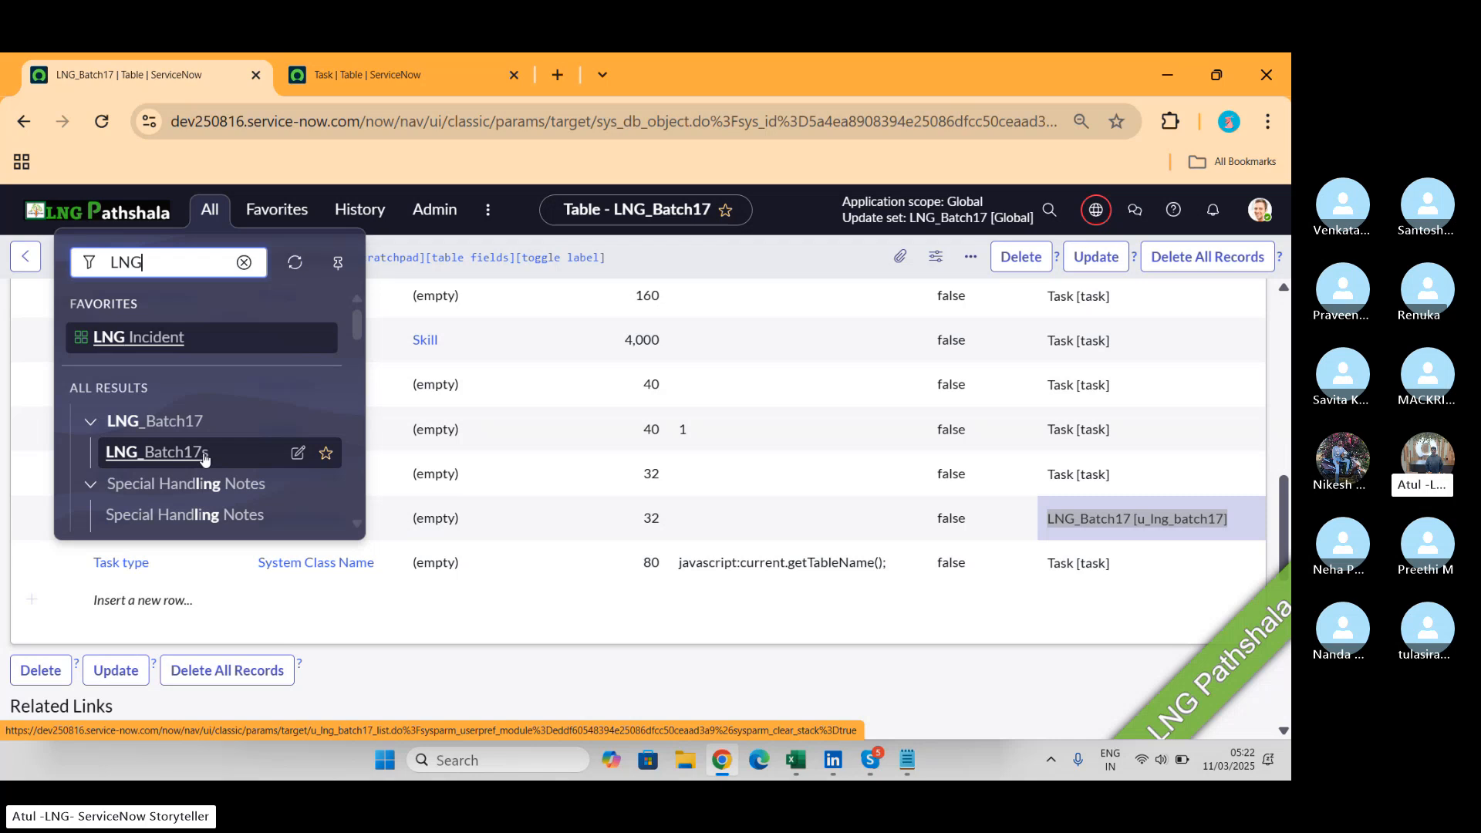
ctrl+click(159, 455)
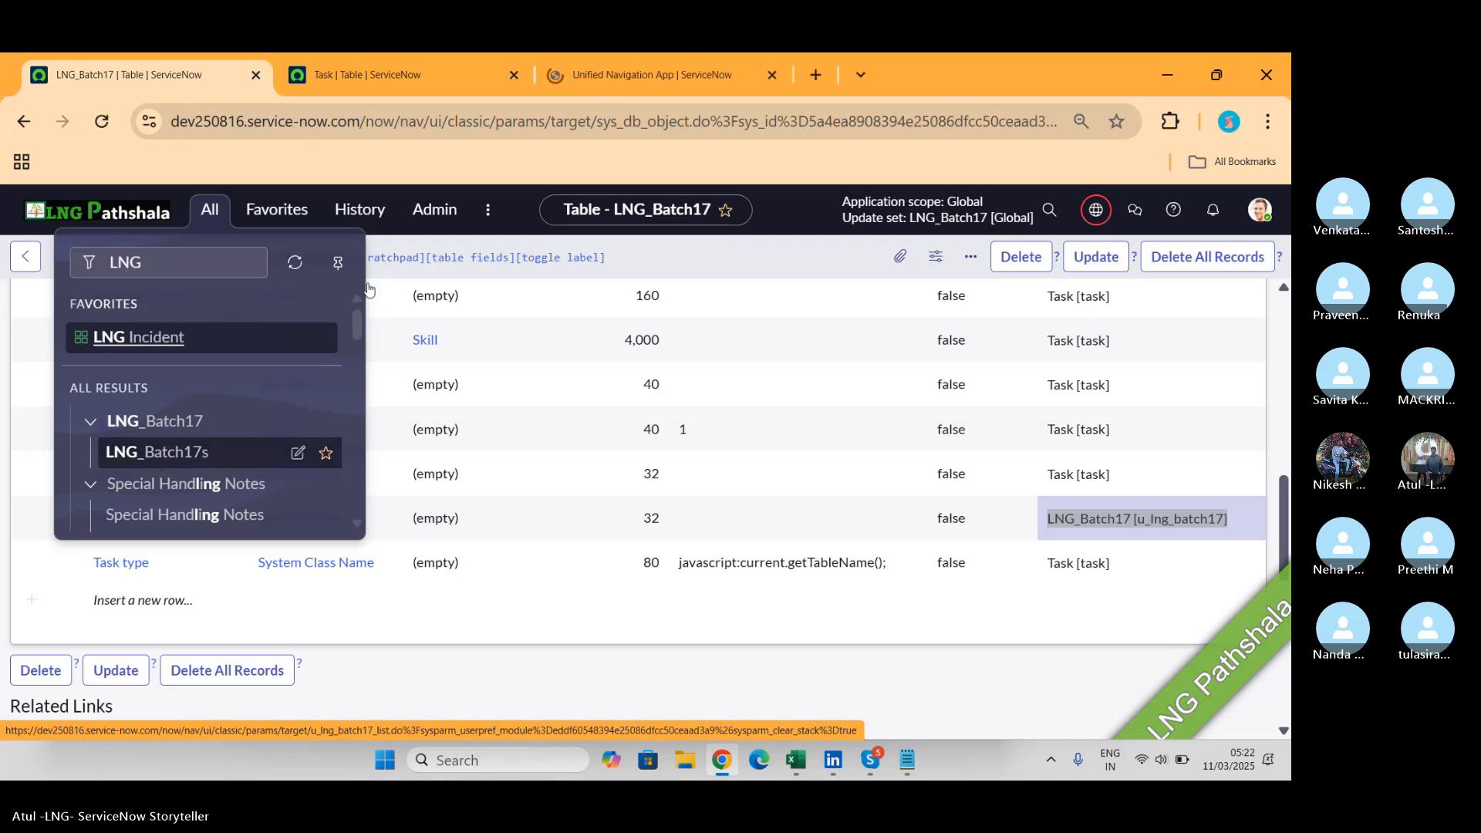
click(630, 78)
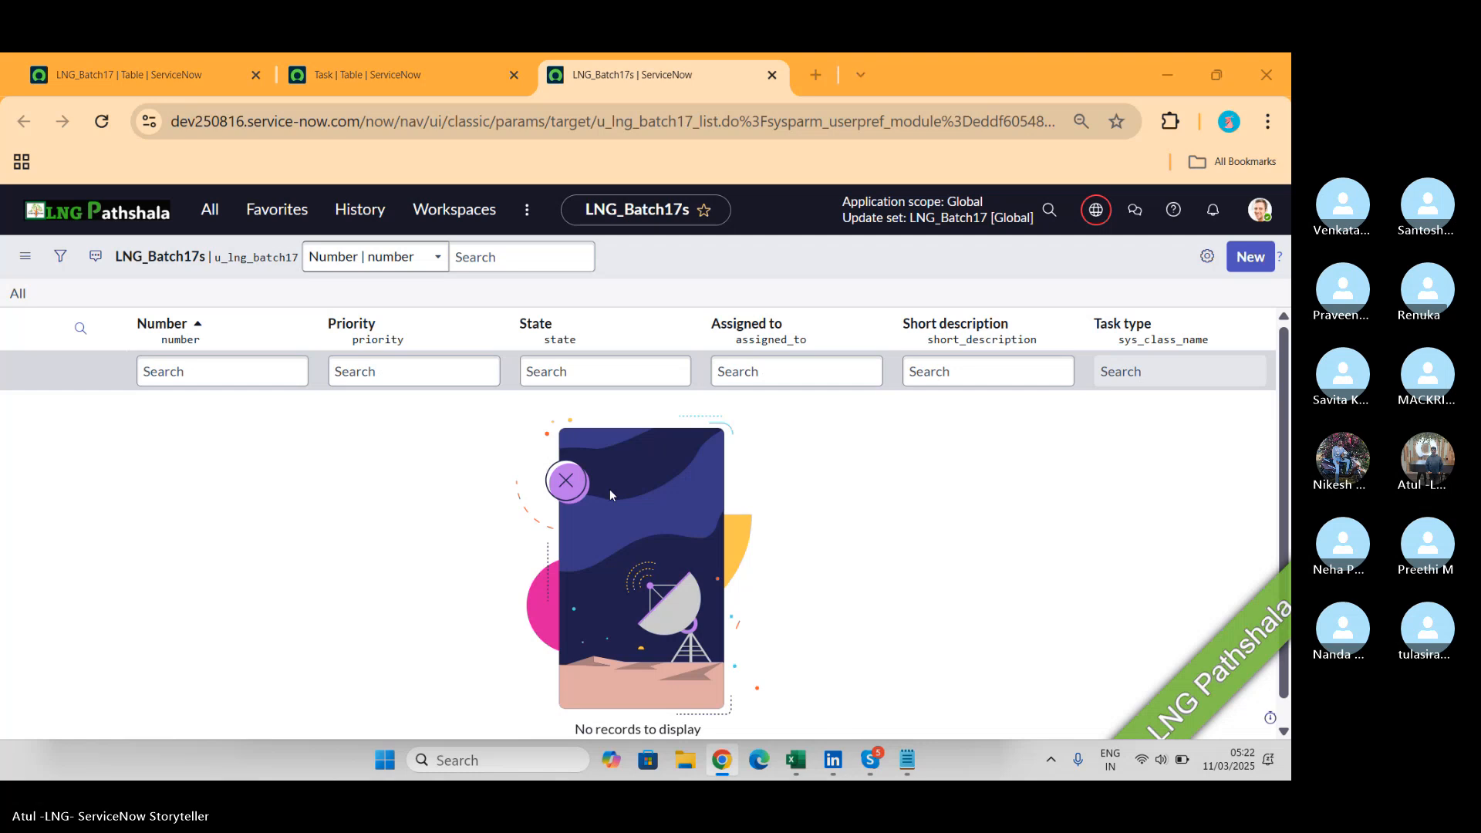
key(alt+Tab)
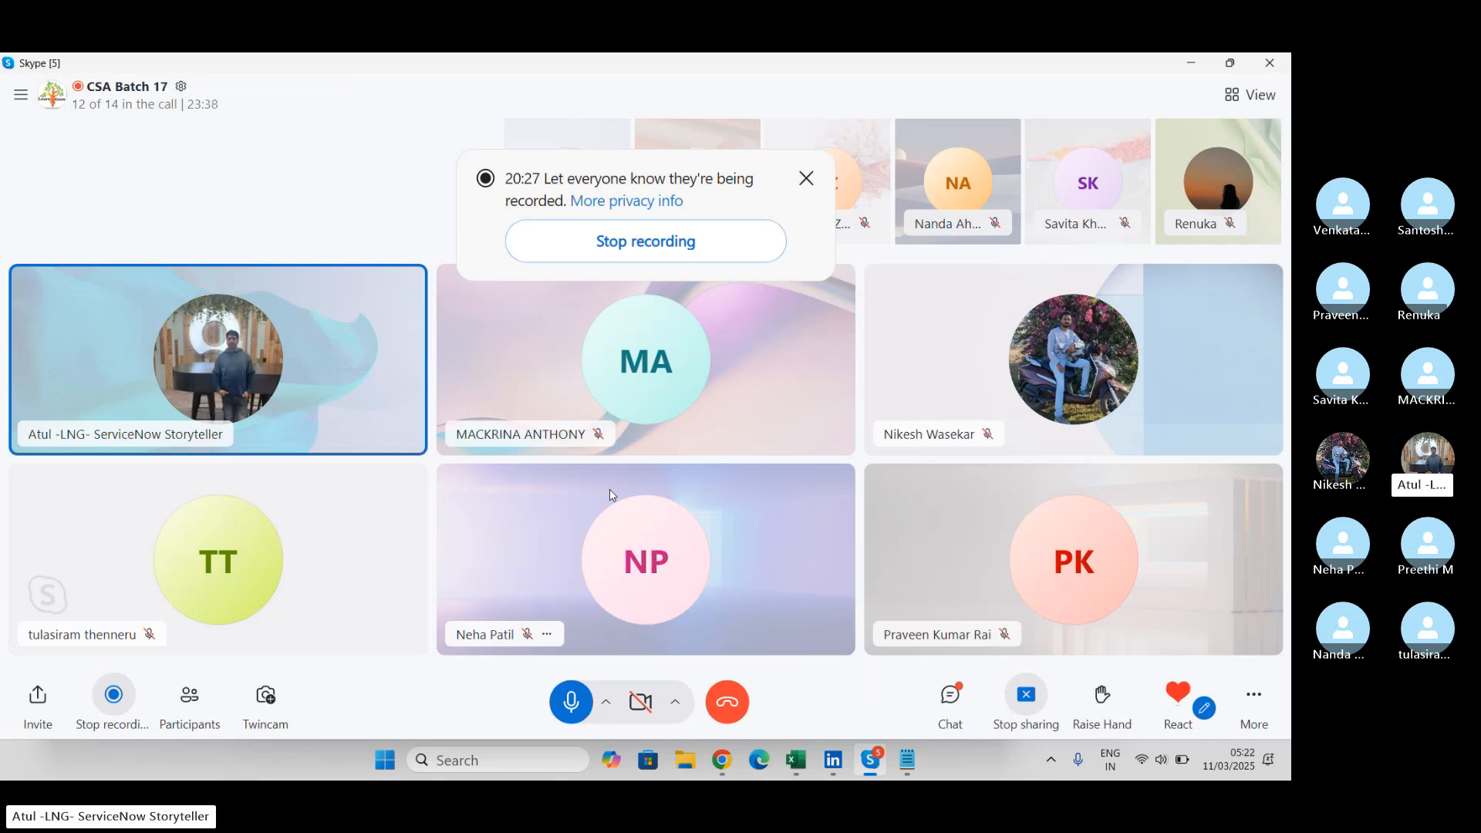
key(alt+Tab)
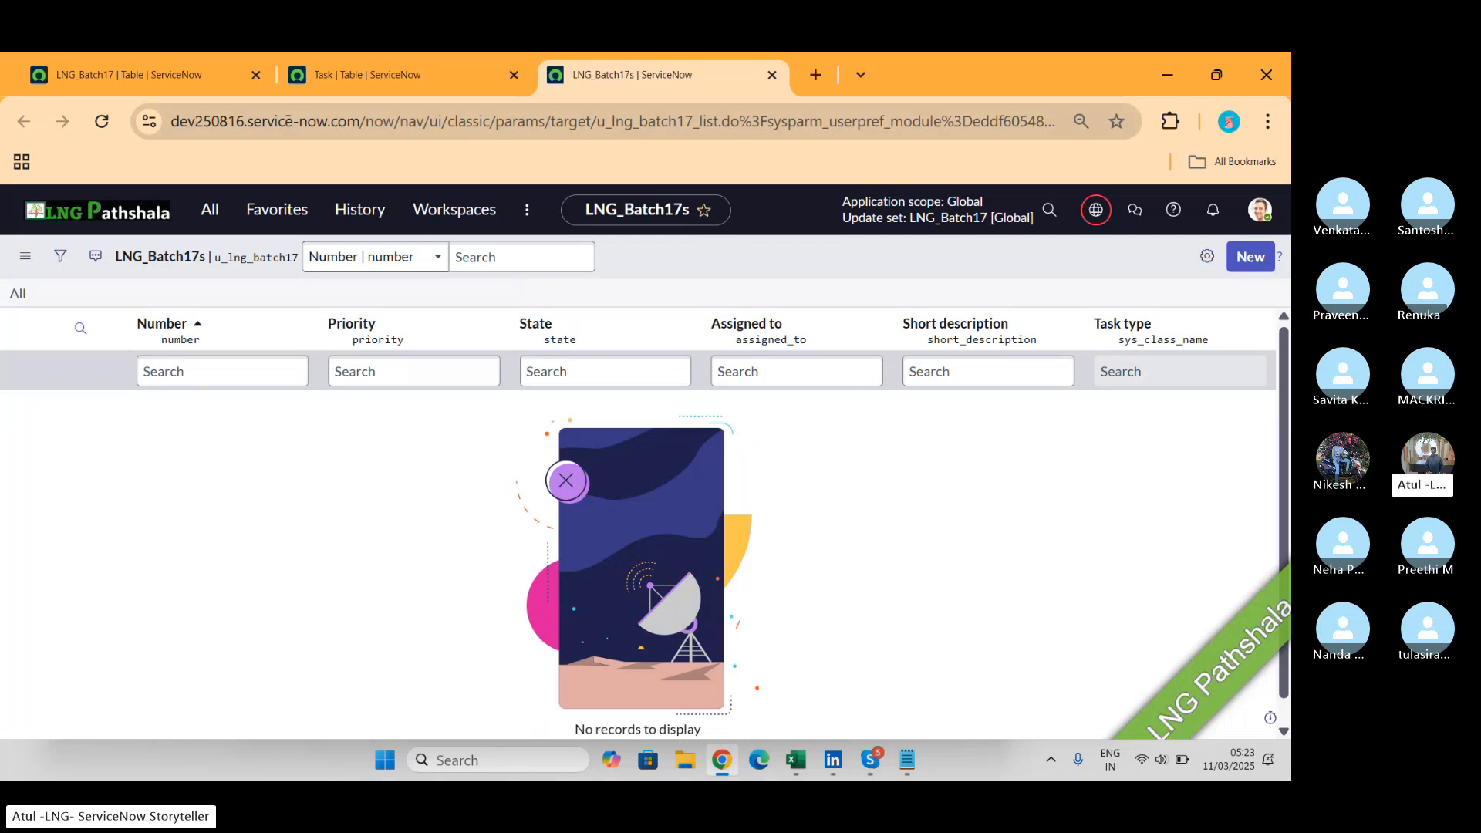
From the LNG_Batch17 table page, open the System Definition Modules list in a new browser tab and start a new module record.
click(69, 77)
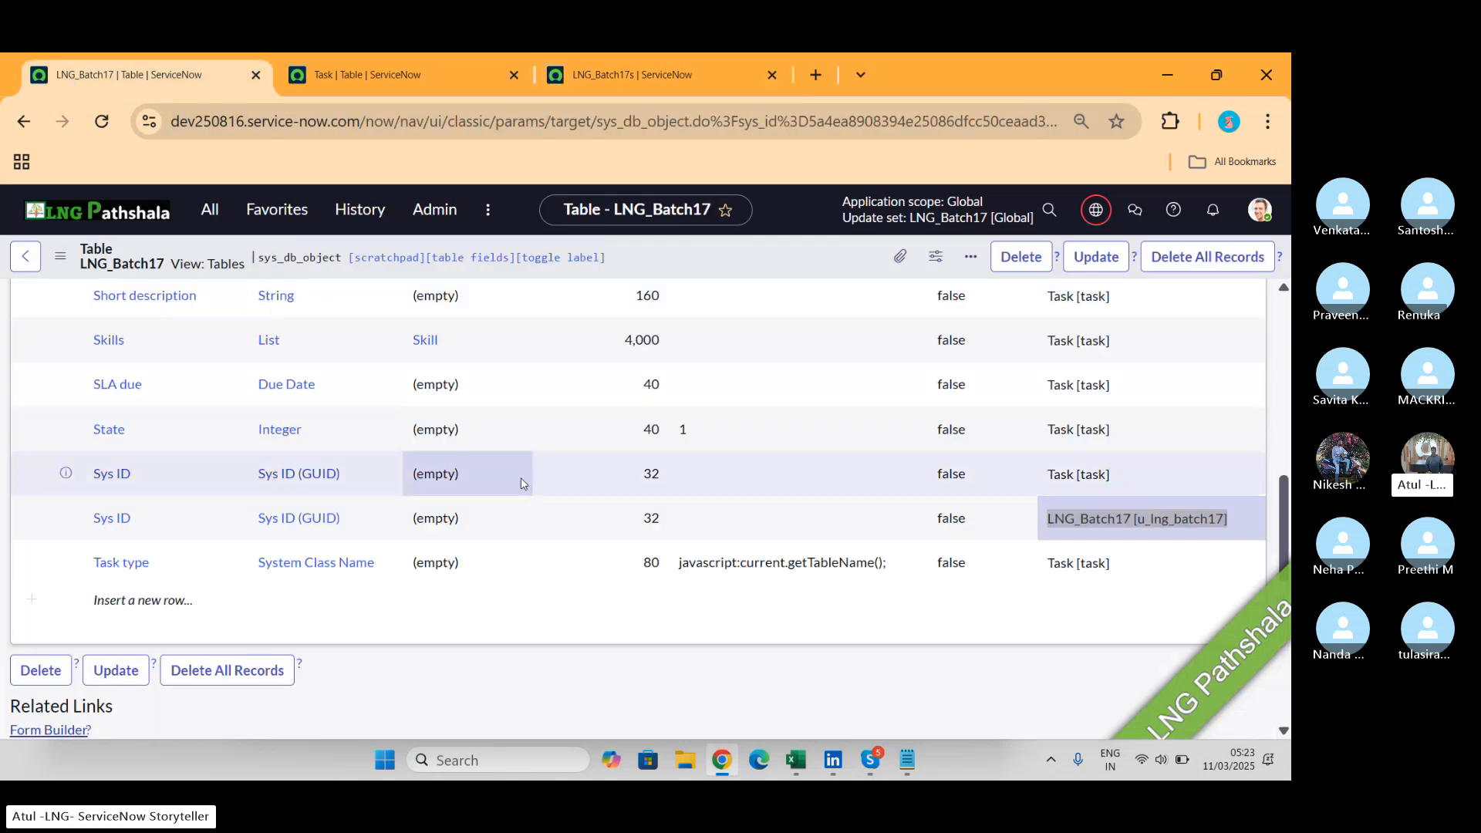
scroll(307, 352, down, 6)
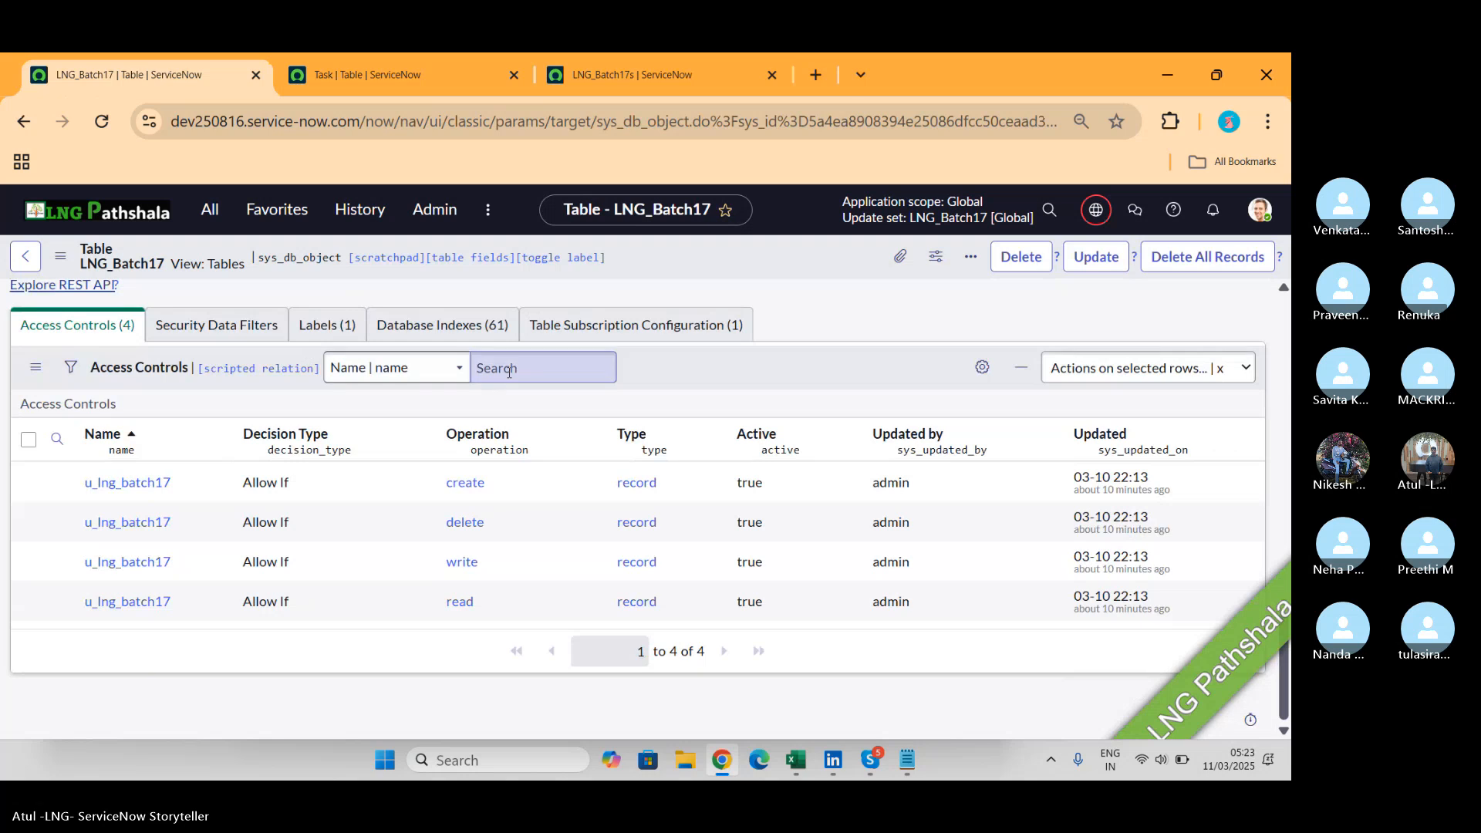
scroll(378, 460, up, 4)
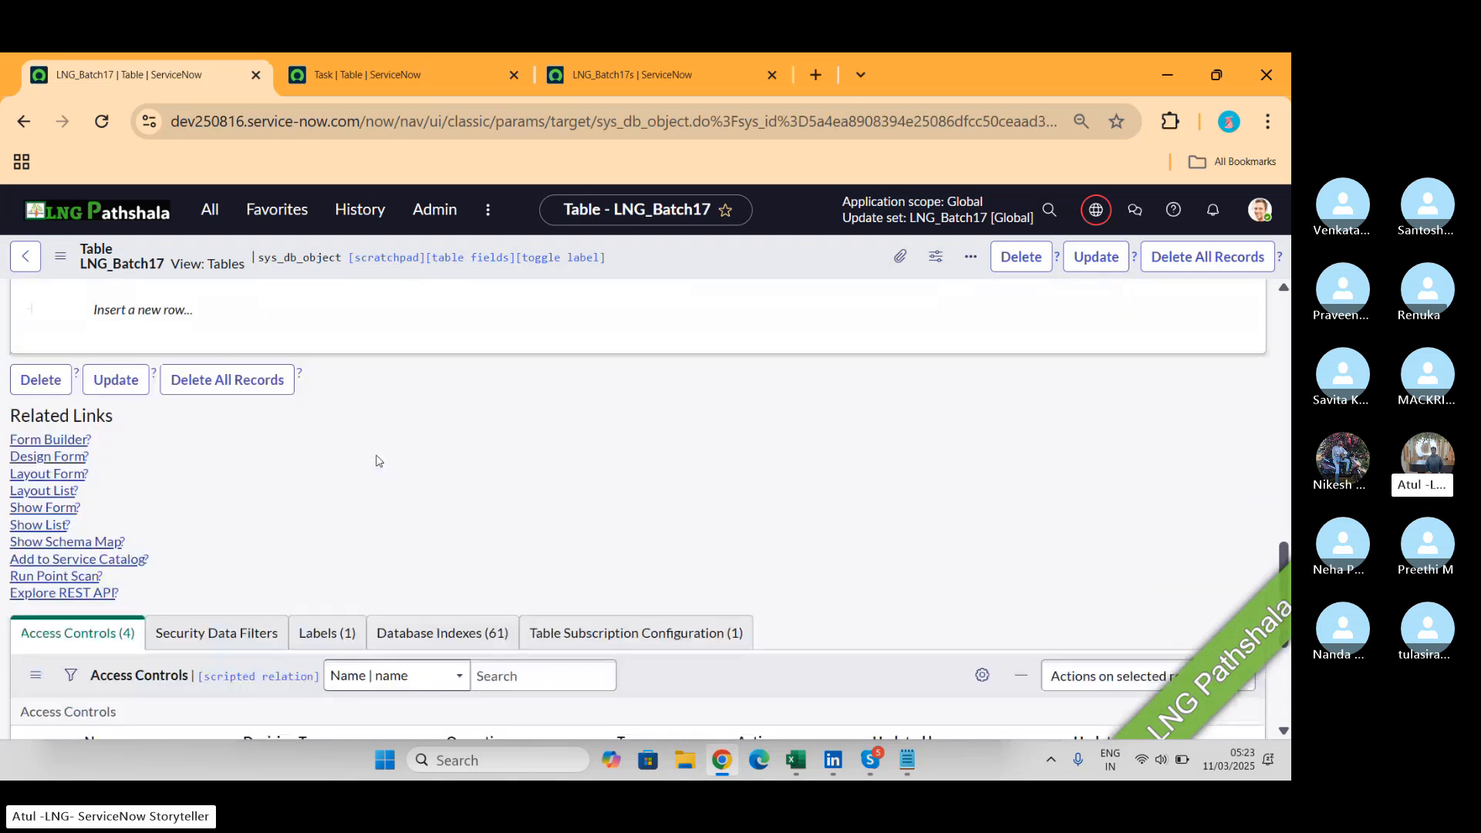
click(211, 213)
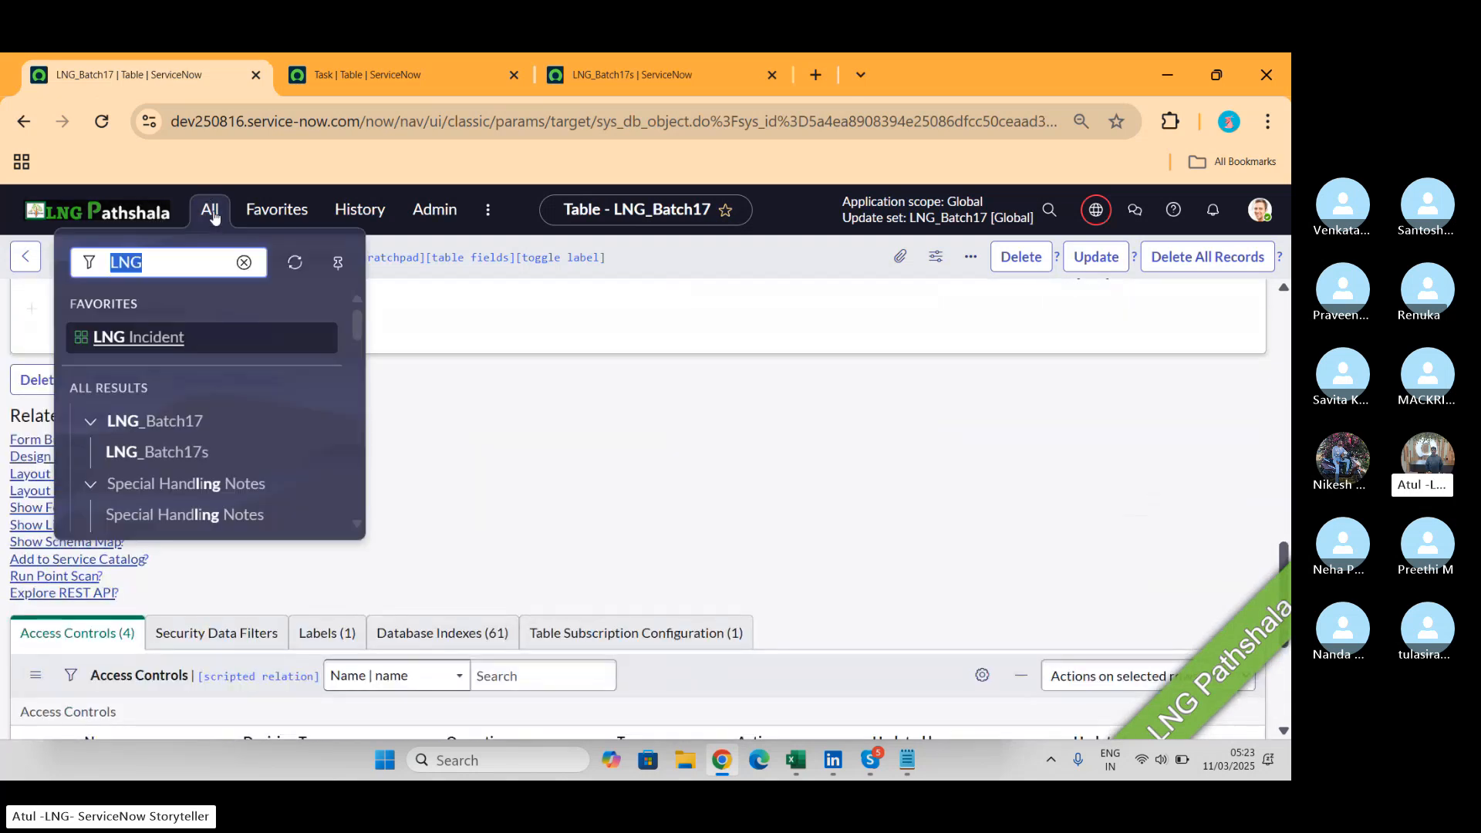
text(mod)
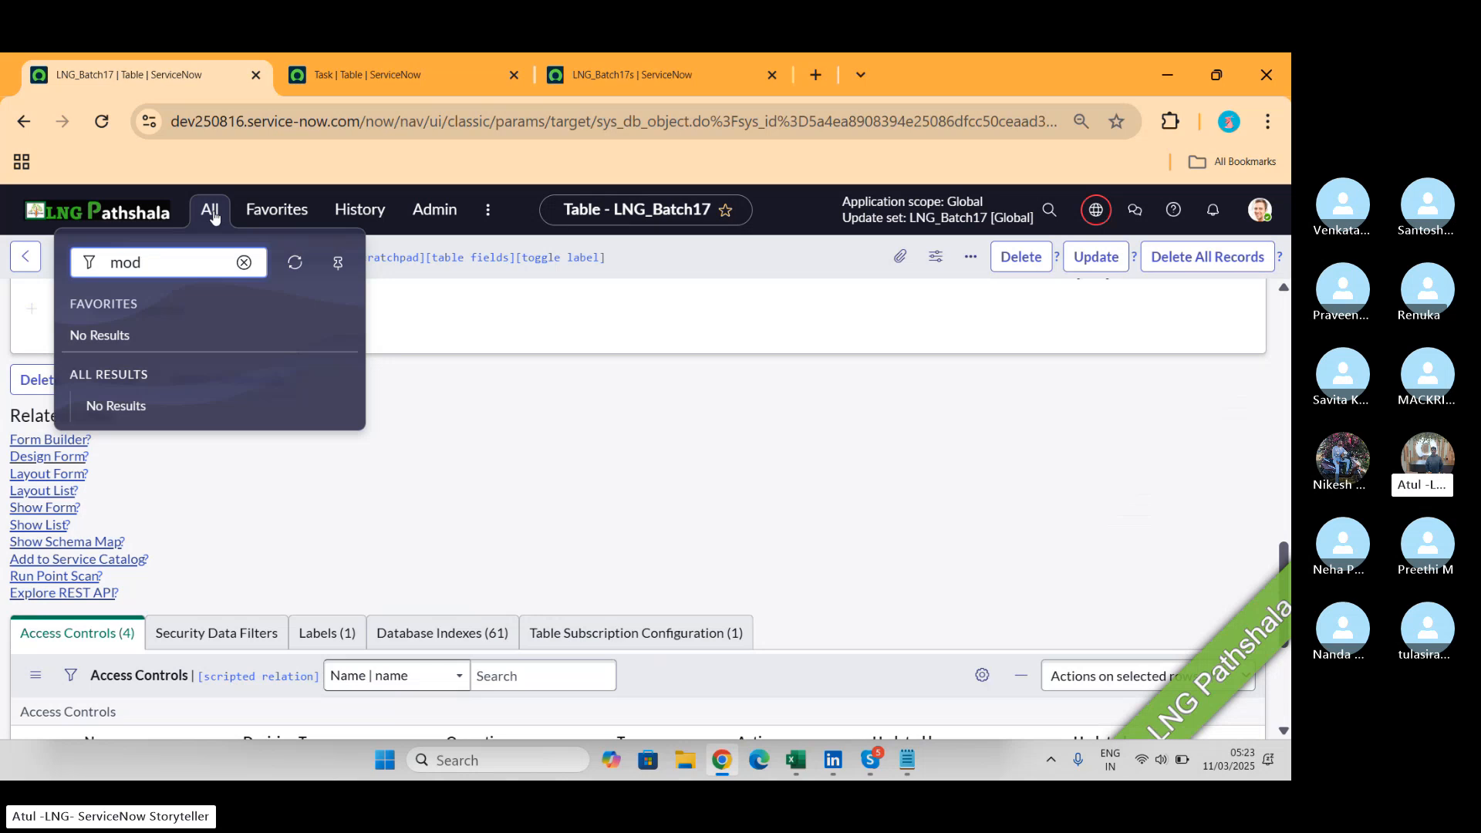
text(ules)
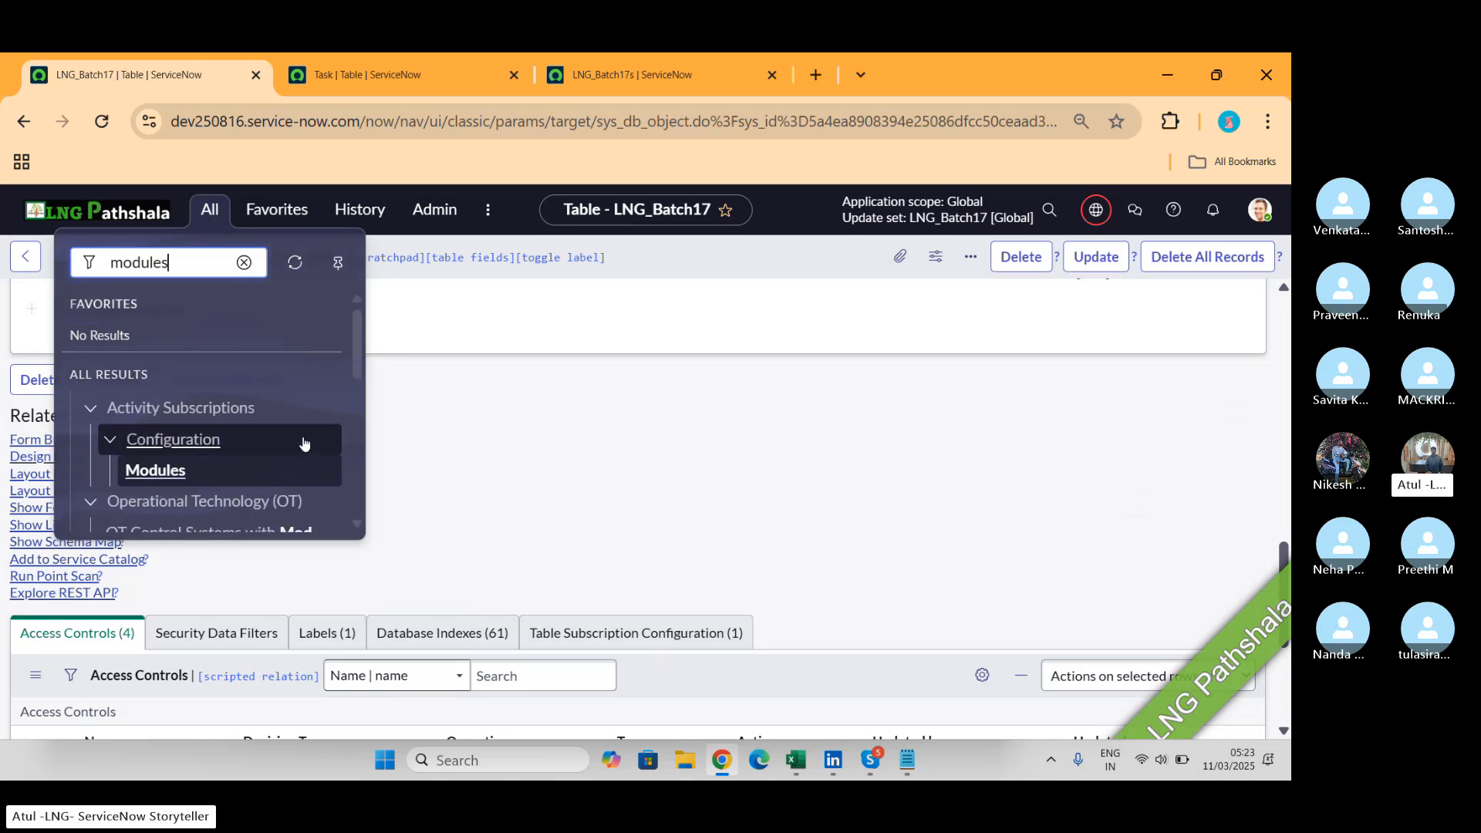
scroll(305, 444, down, 5)
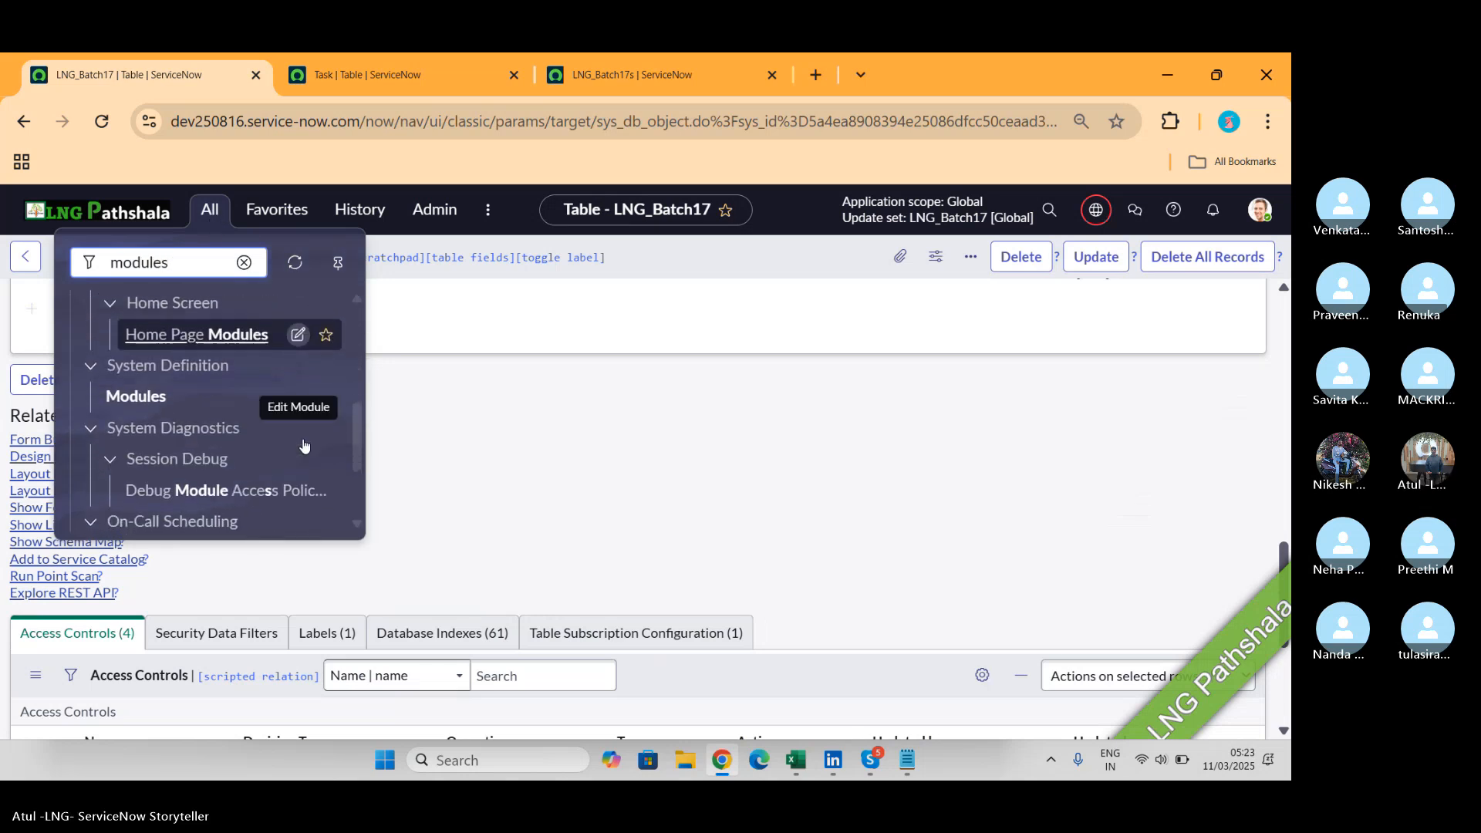
middle_click(133, 397)
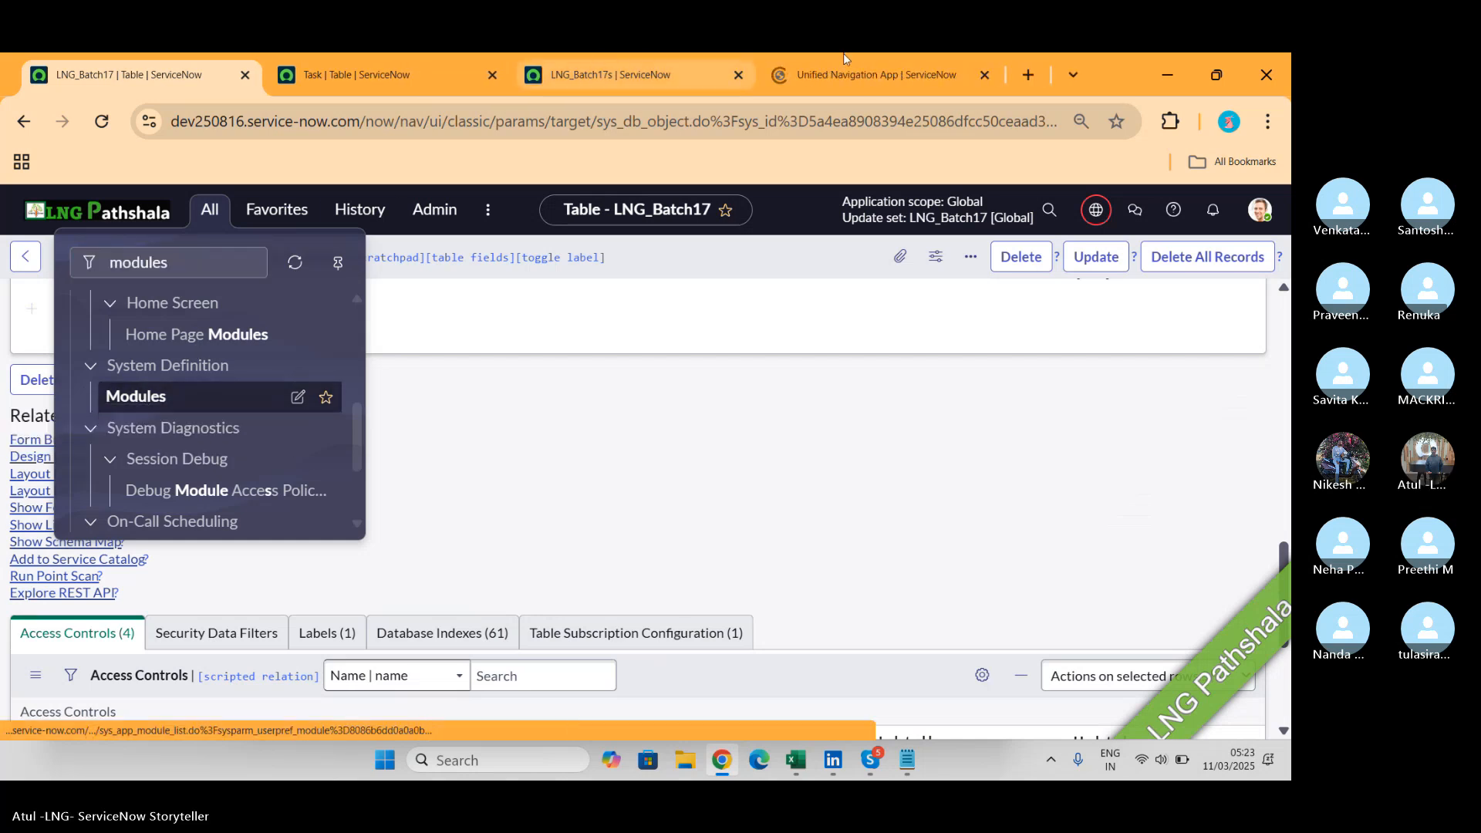
click(856, 71)
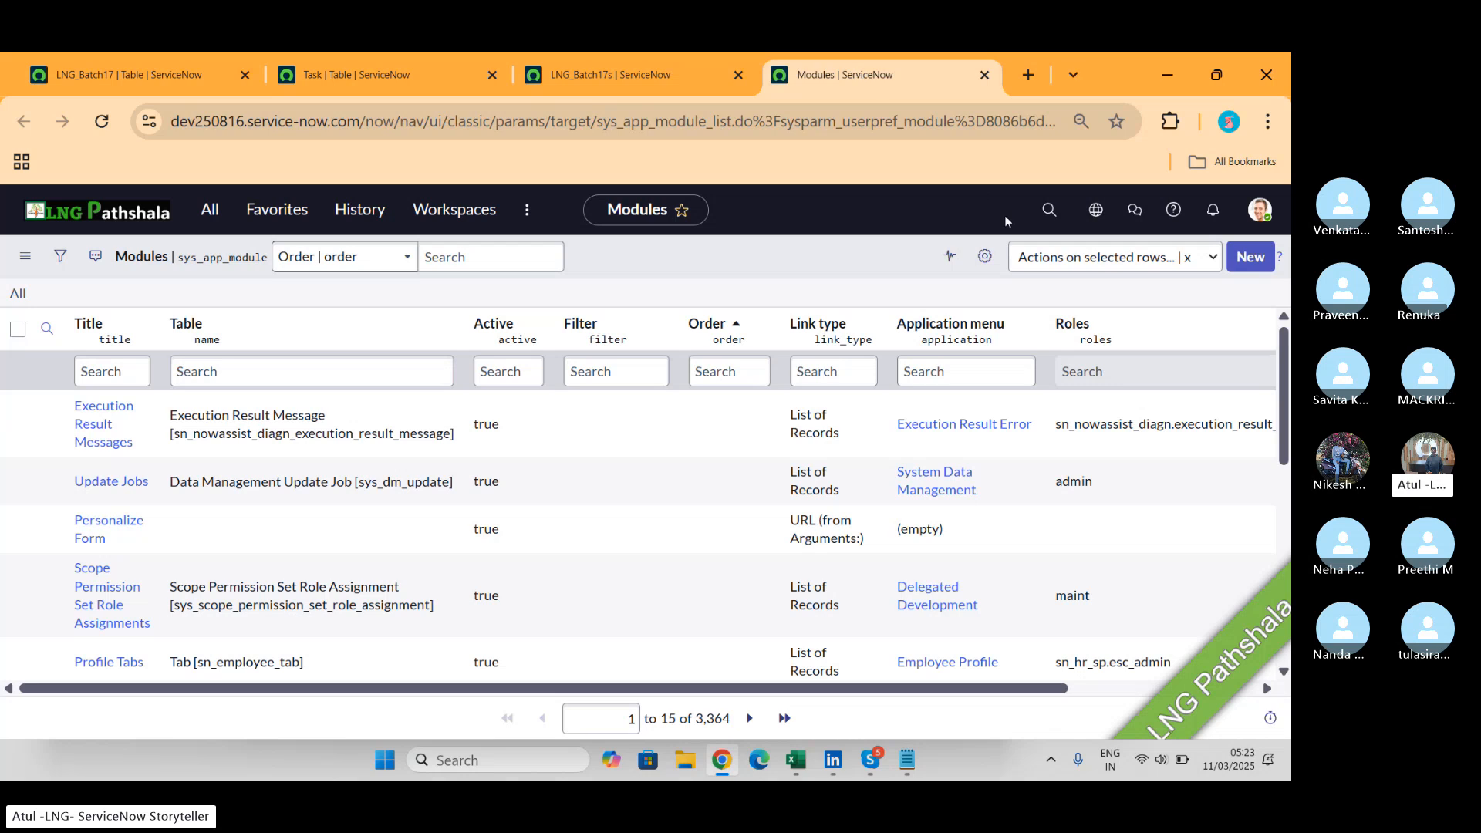
click(1261, 263)
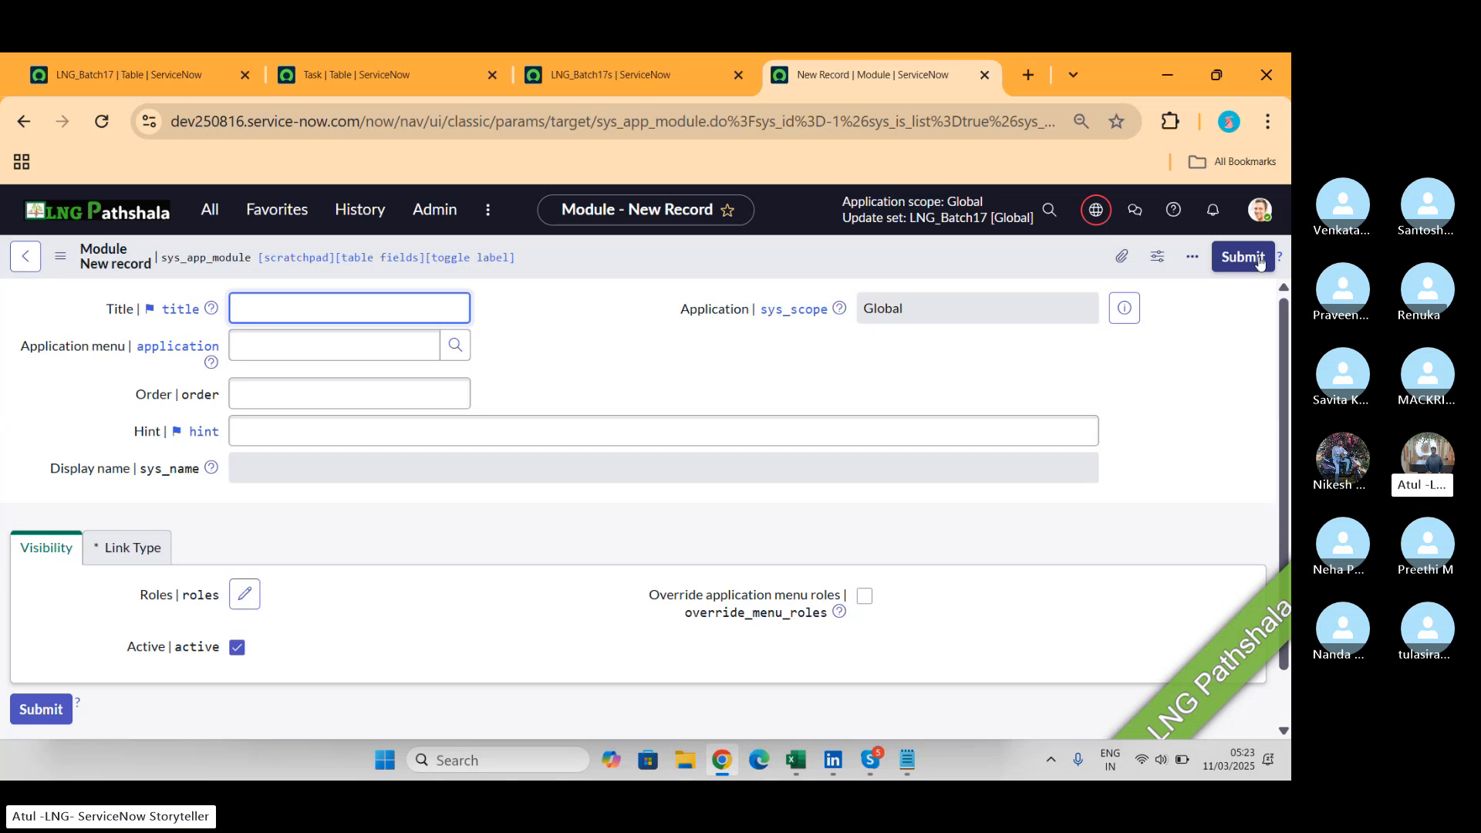
key(alt+Tab)
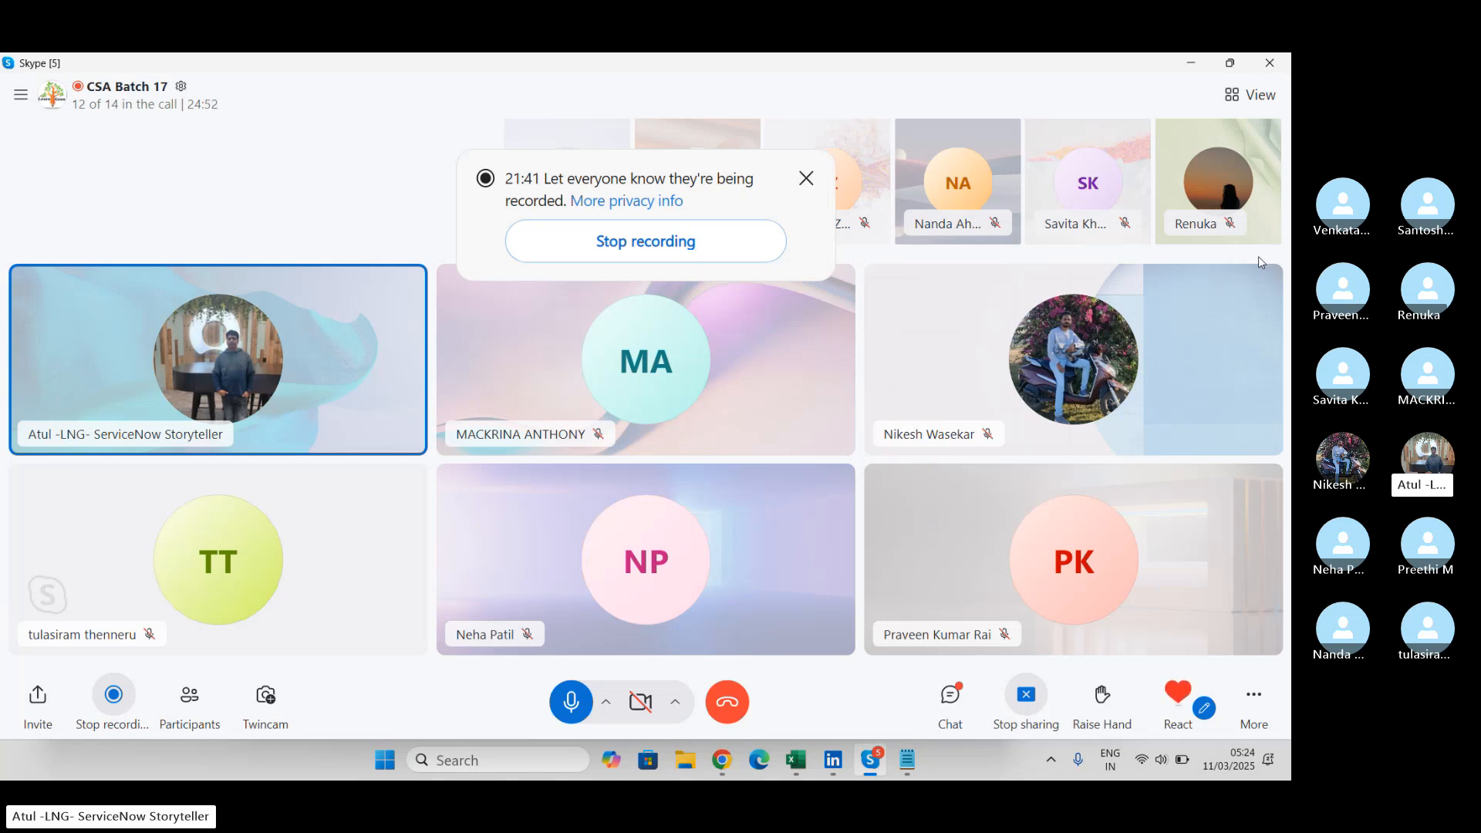
key(alt+Tab)
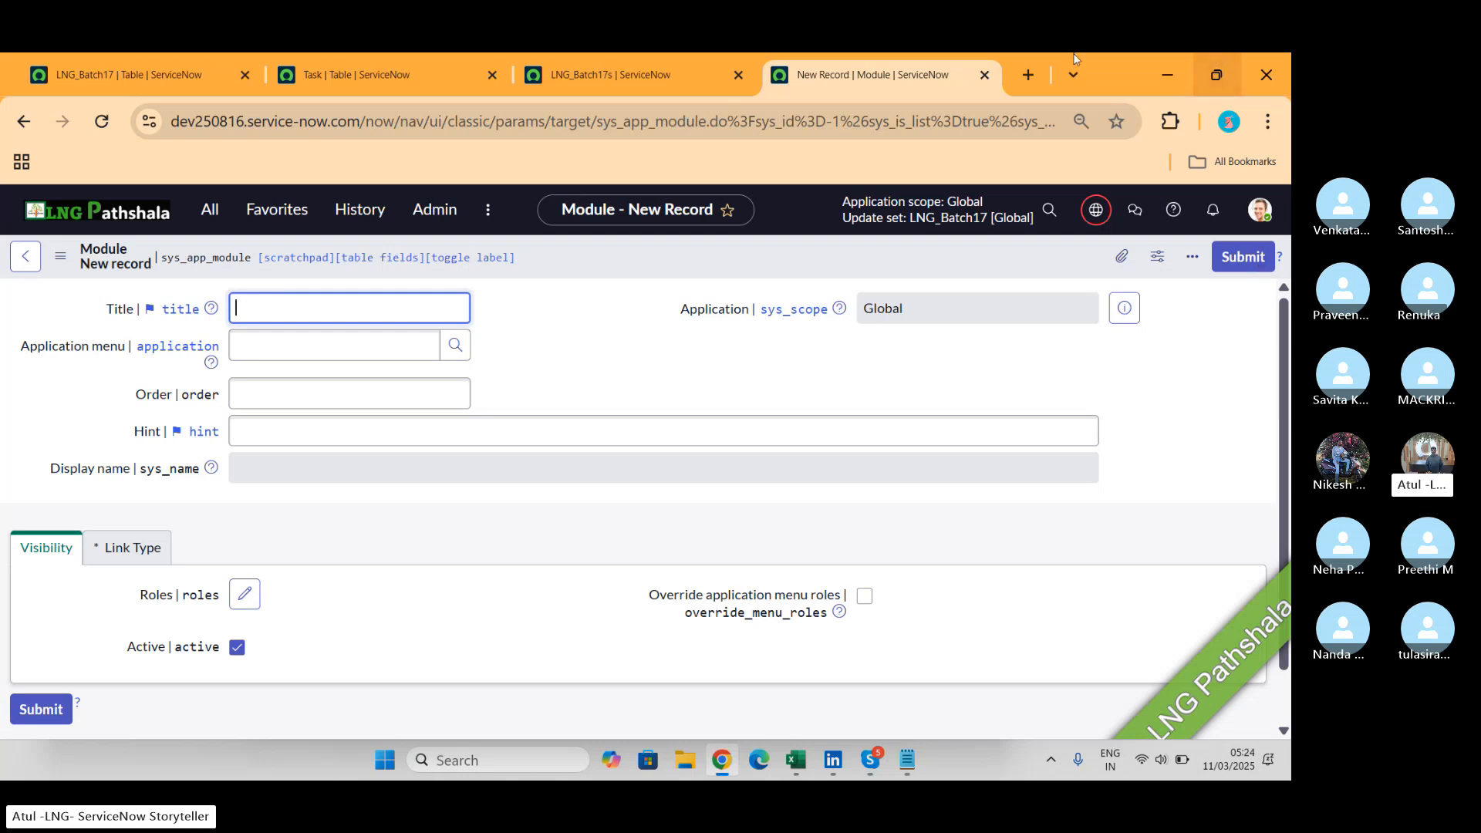
From the LNG_Batch17 table page, open the System Definition Tables list and start a new table record.
click(142, 71)
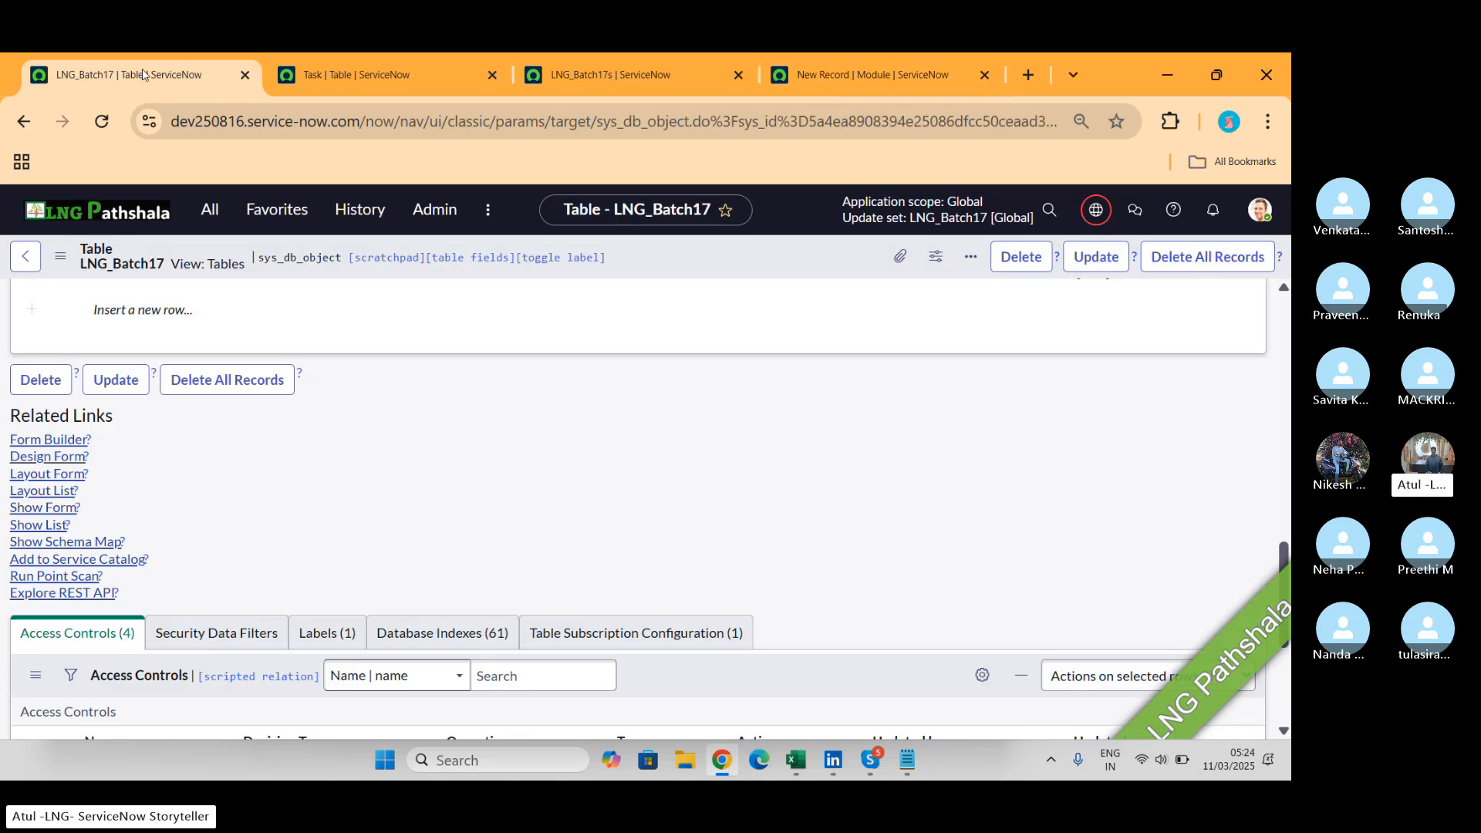
scroll(849, 479, up, 10)
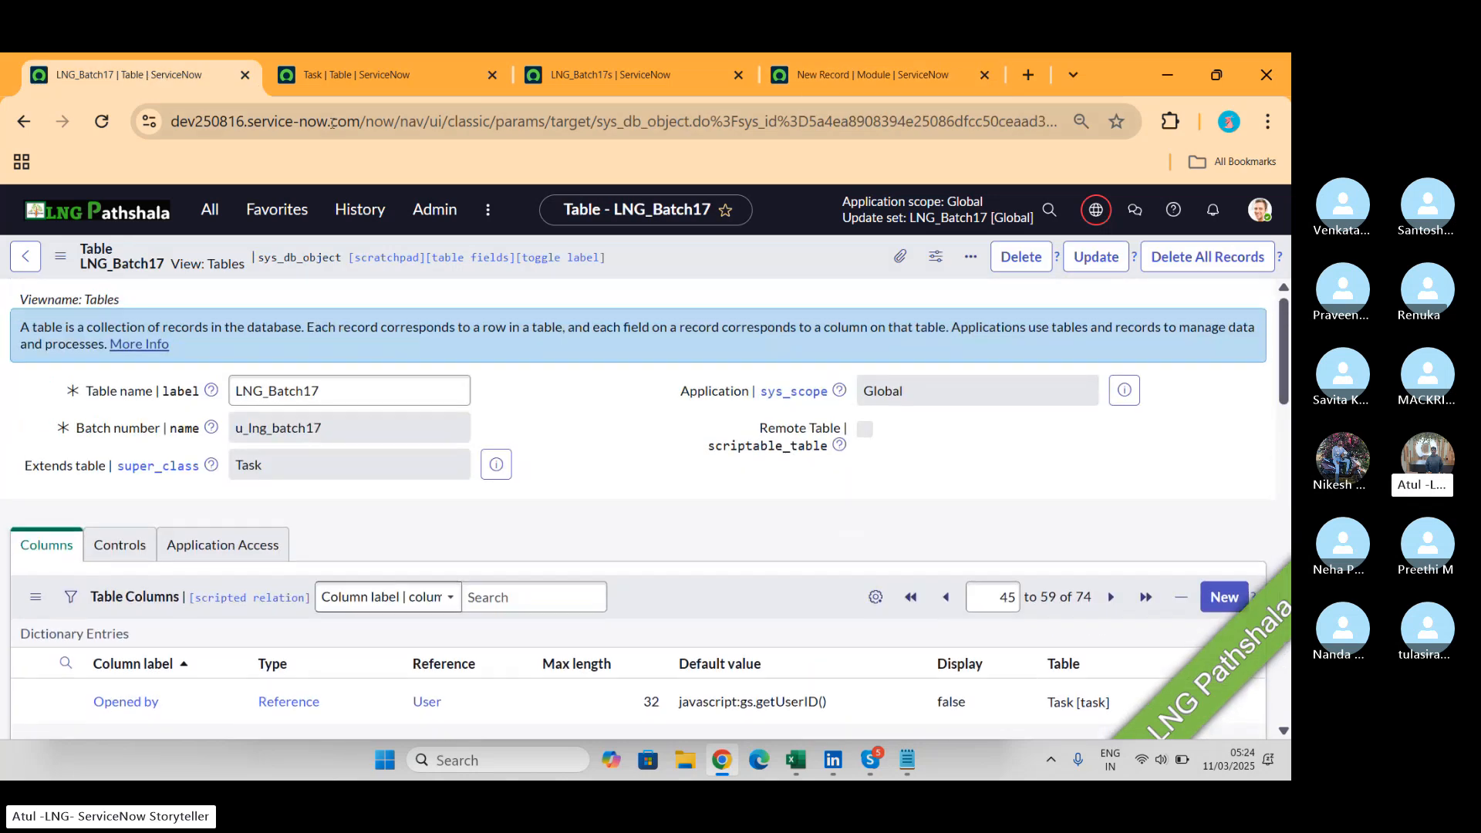
click(198, 223)
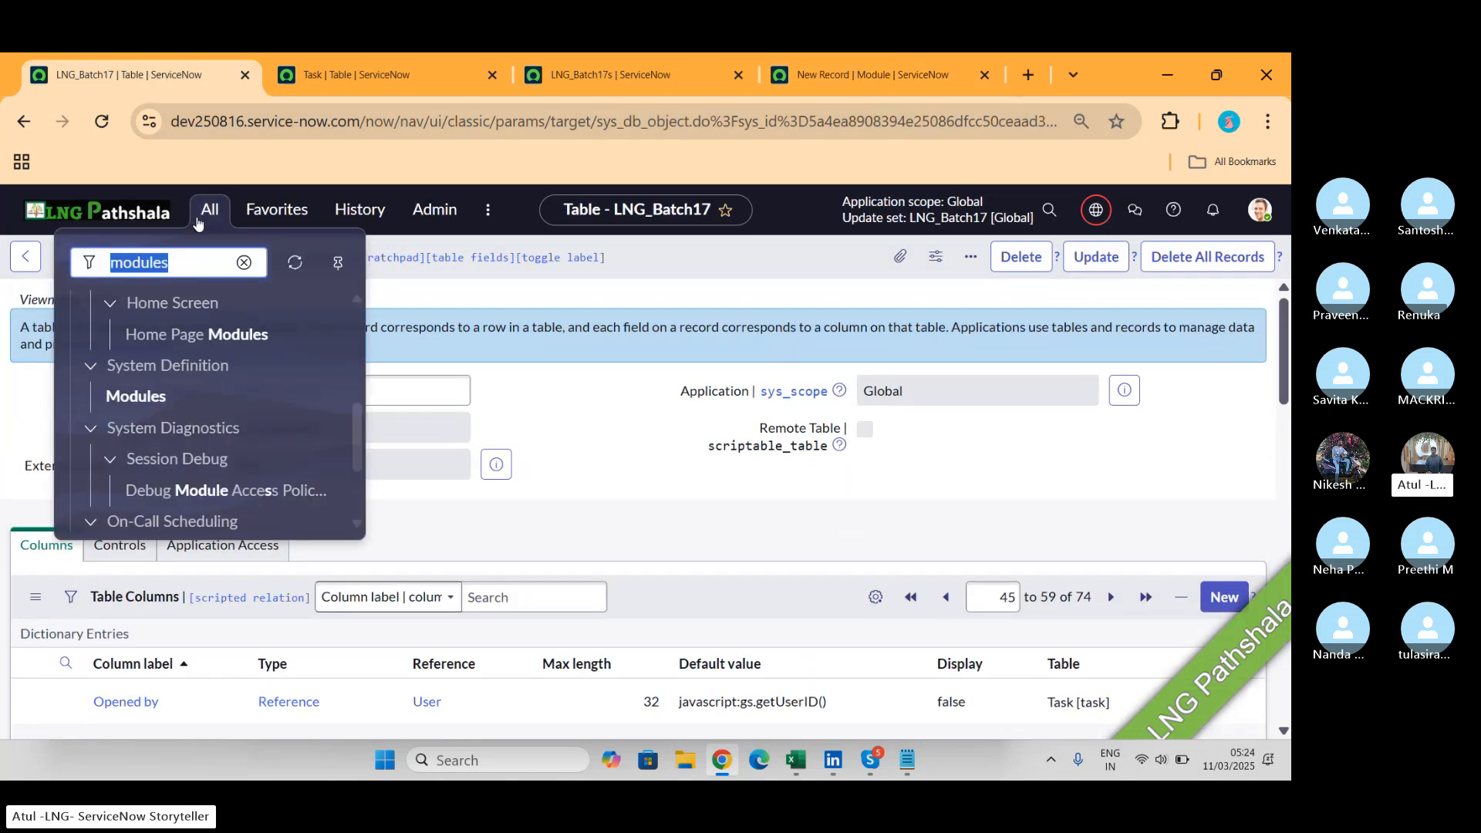
text(ta)
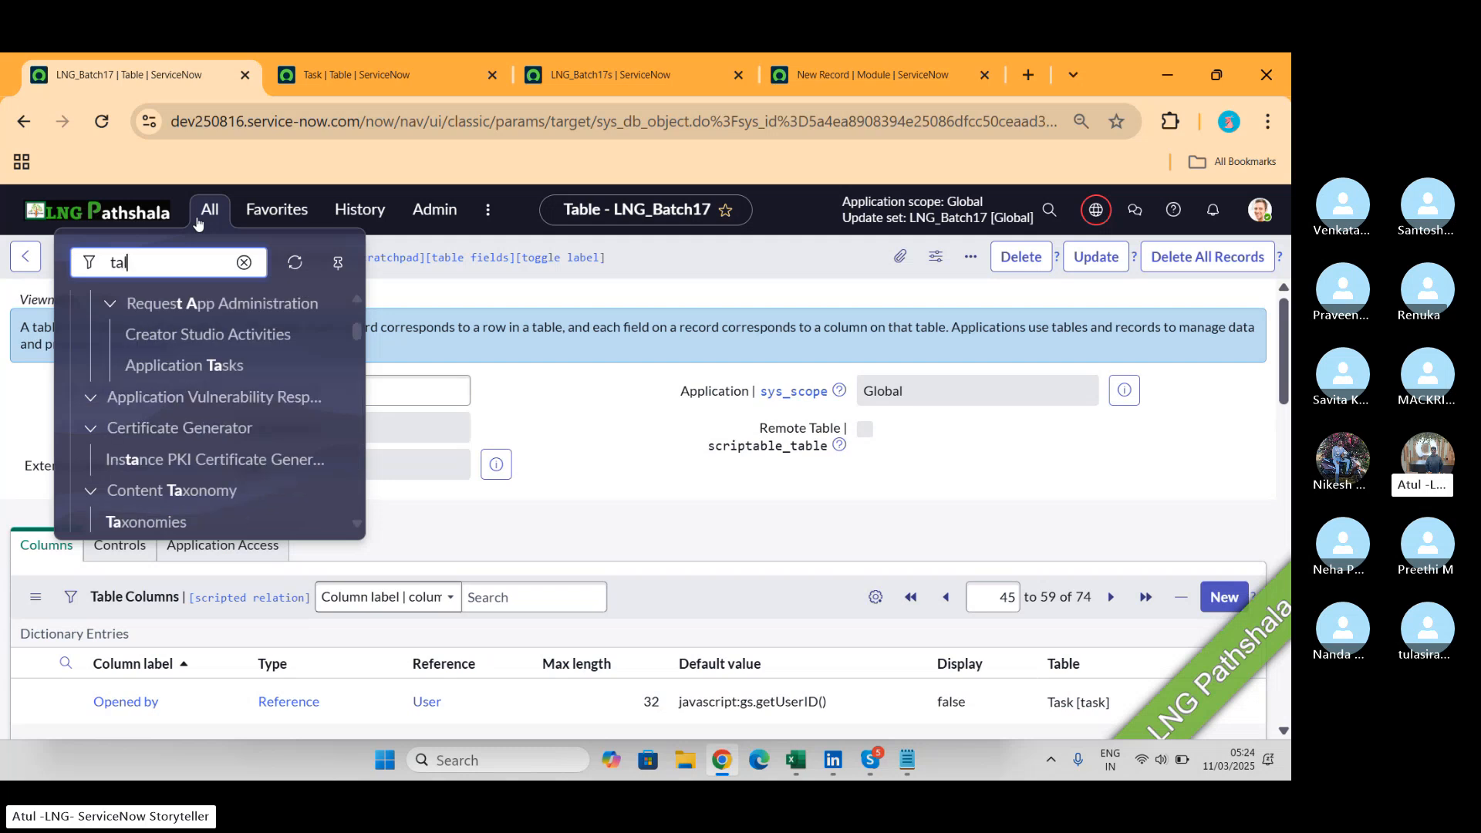
text(bles)
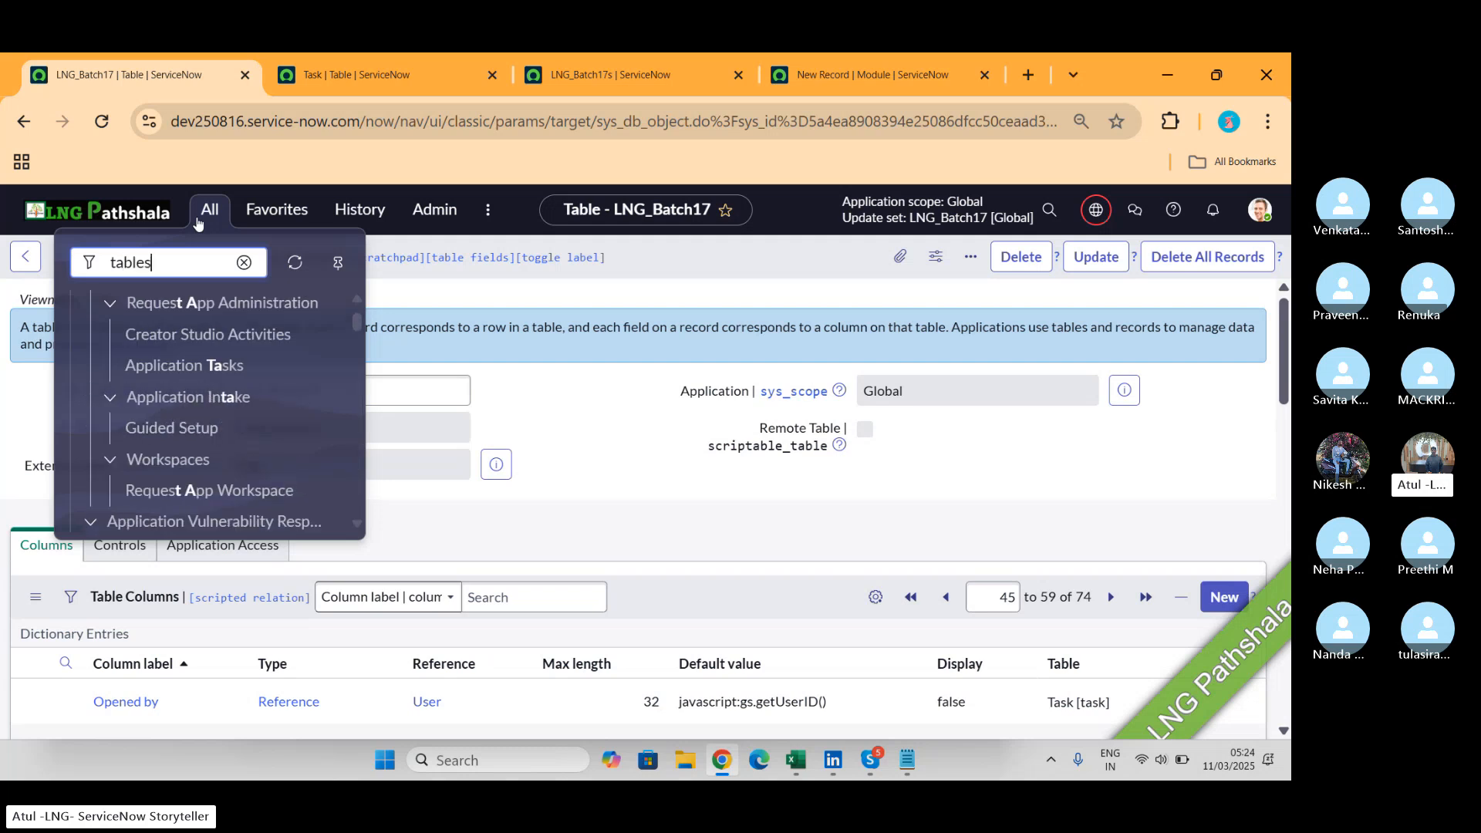
scroll(235, 411, down, 3)
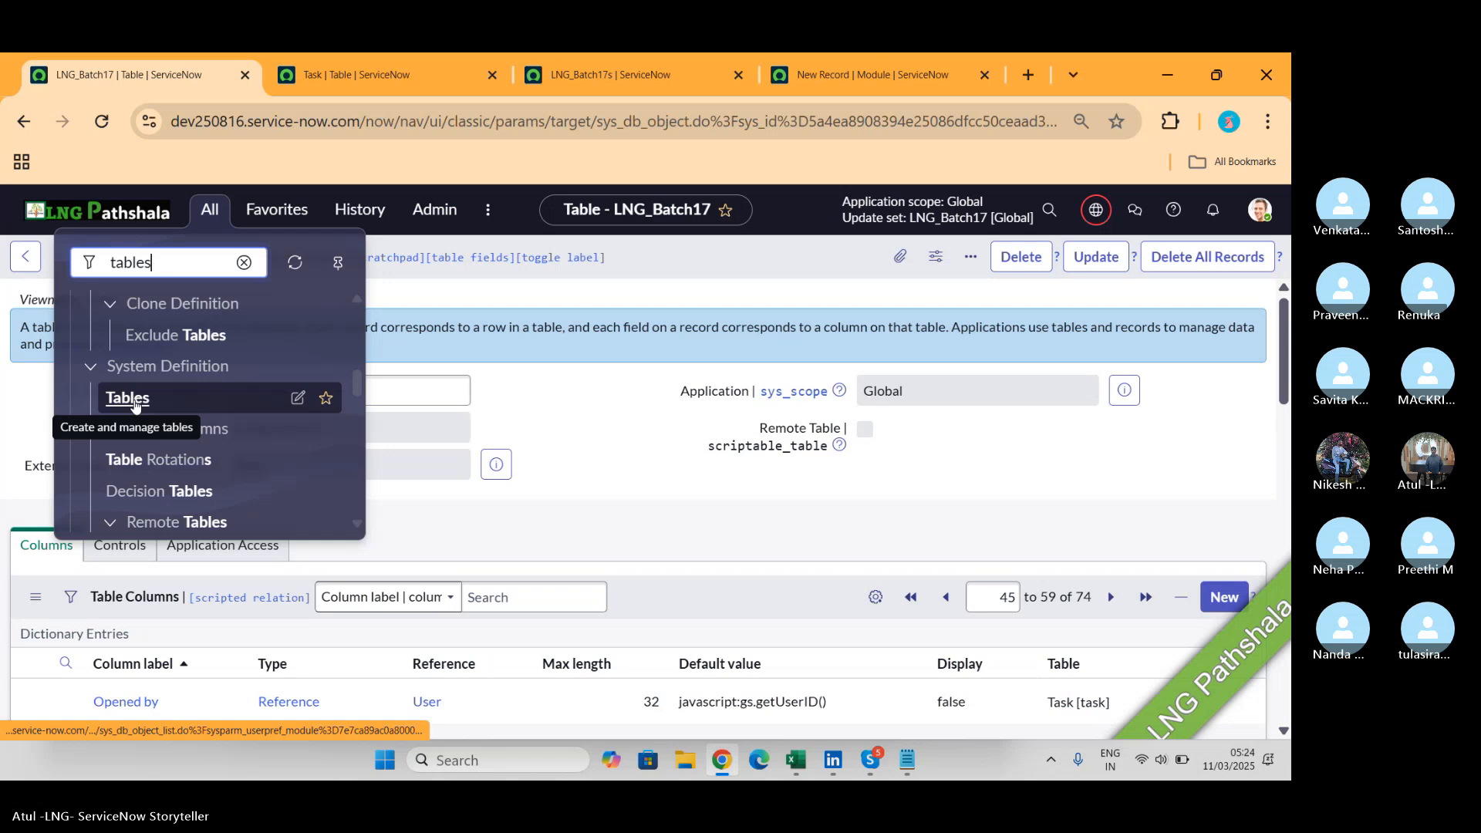
click(128, 398)
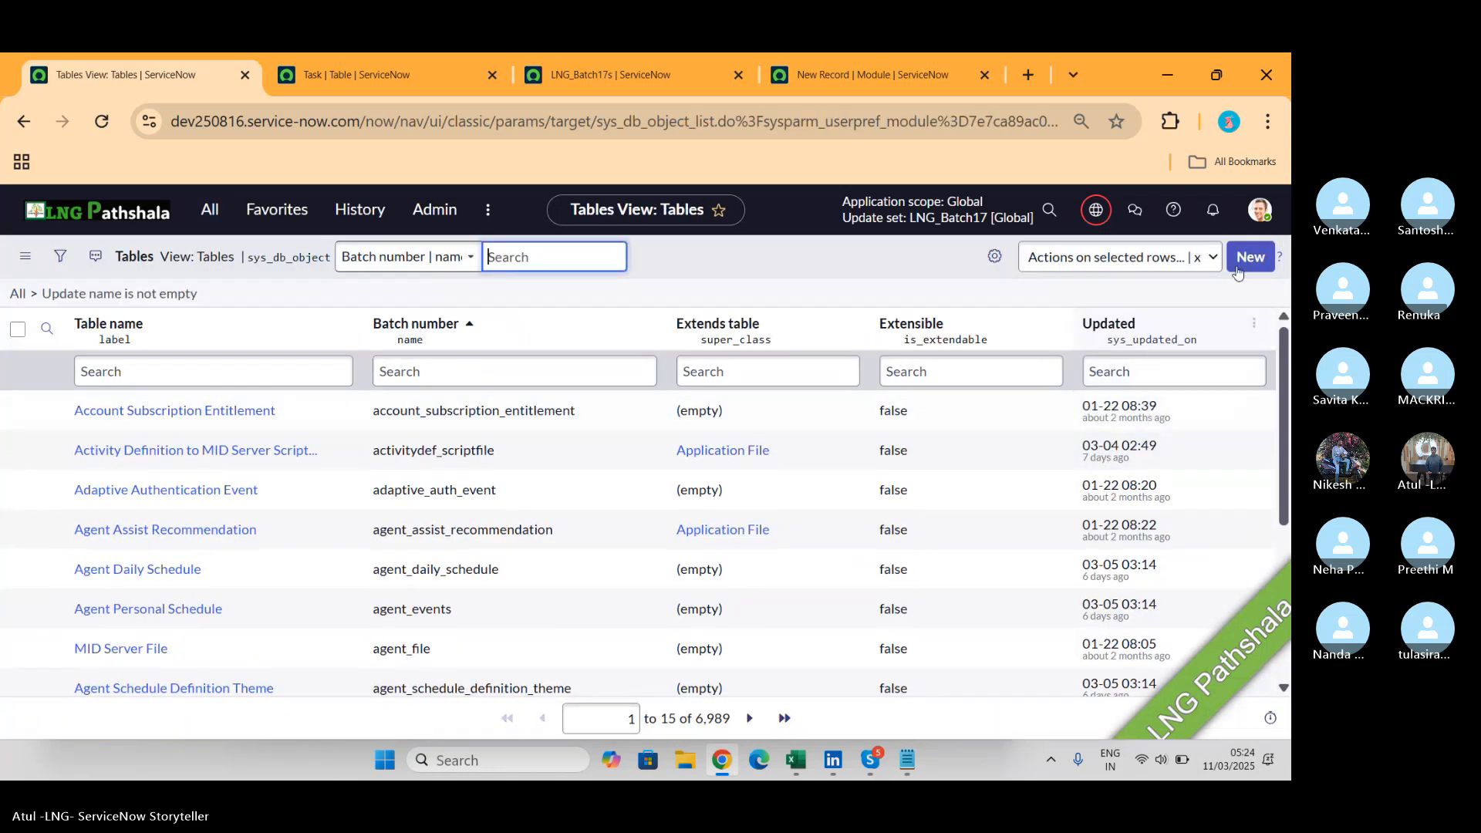
click(1237, 266)
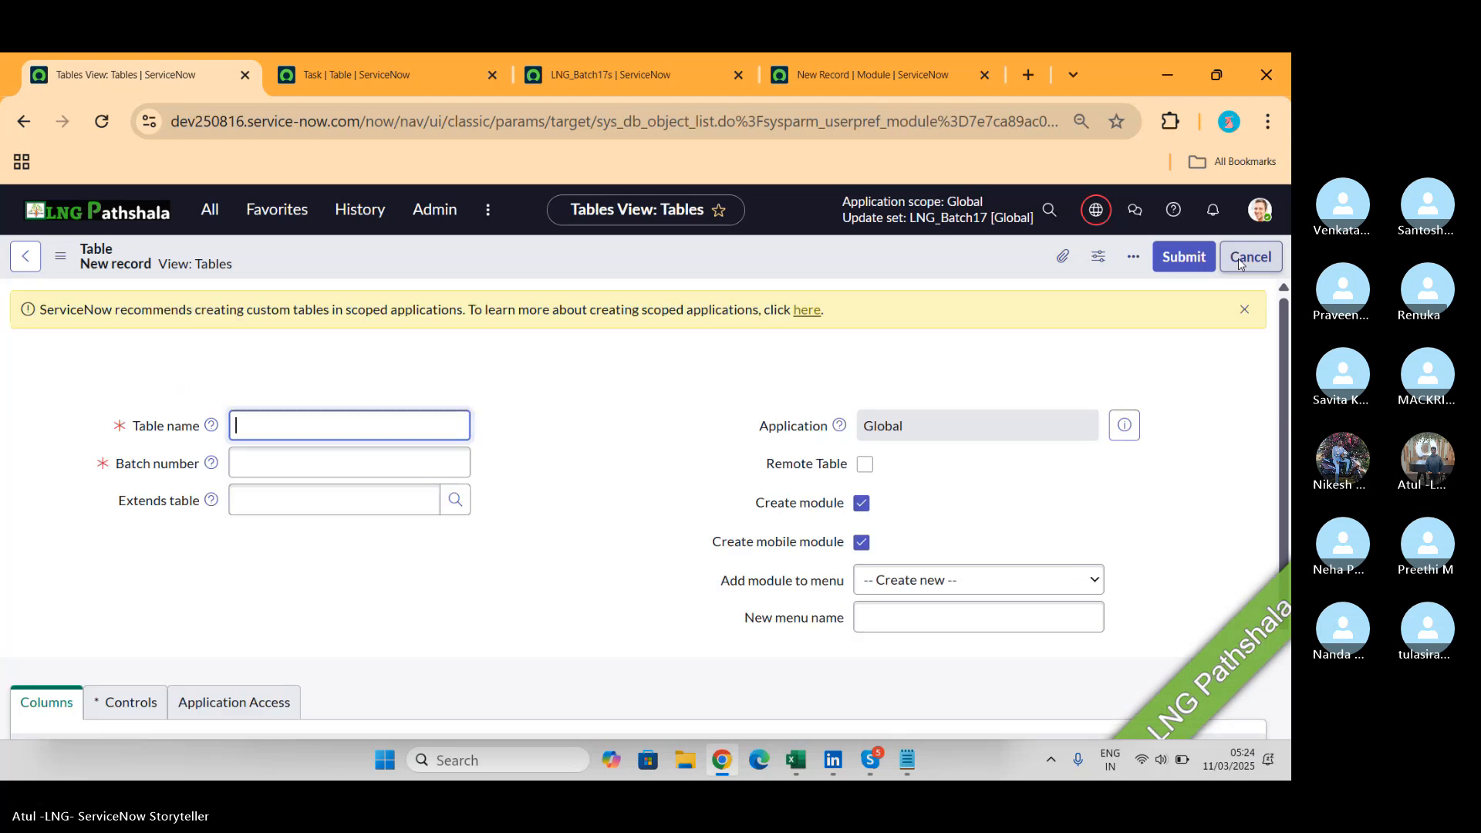
Label the new table LNG_Pathshala and add its module to the existing LNG_Batch17 application menu.
text(LN)
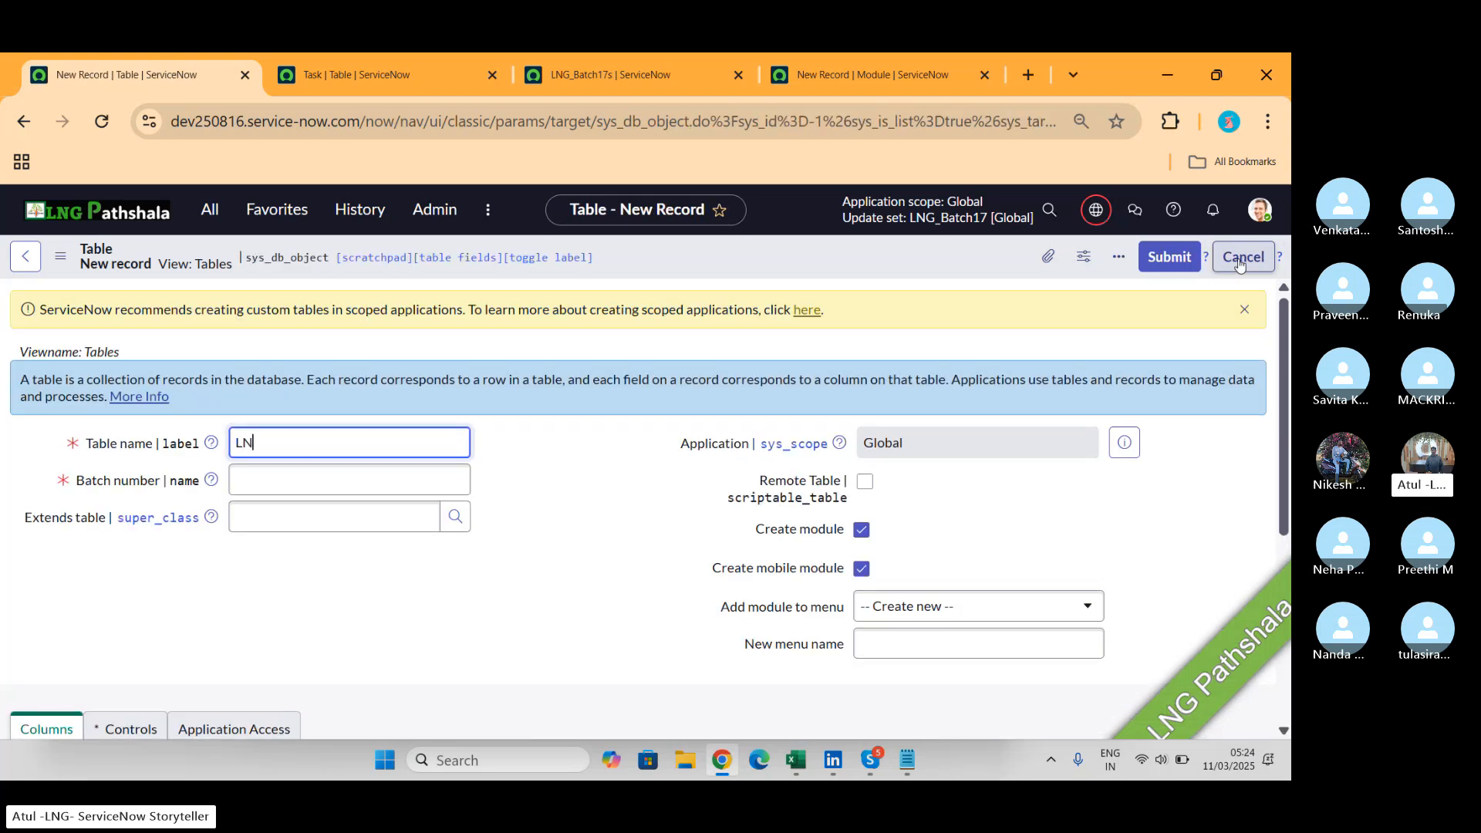
text(G_Pathshala)
key(Tab)
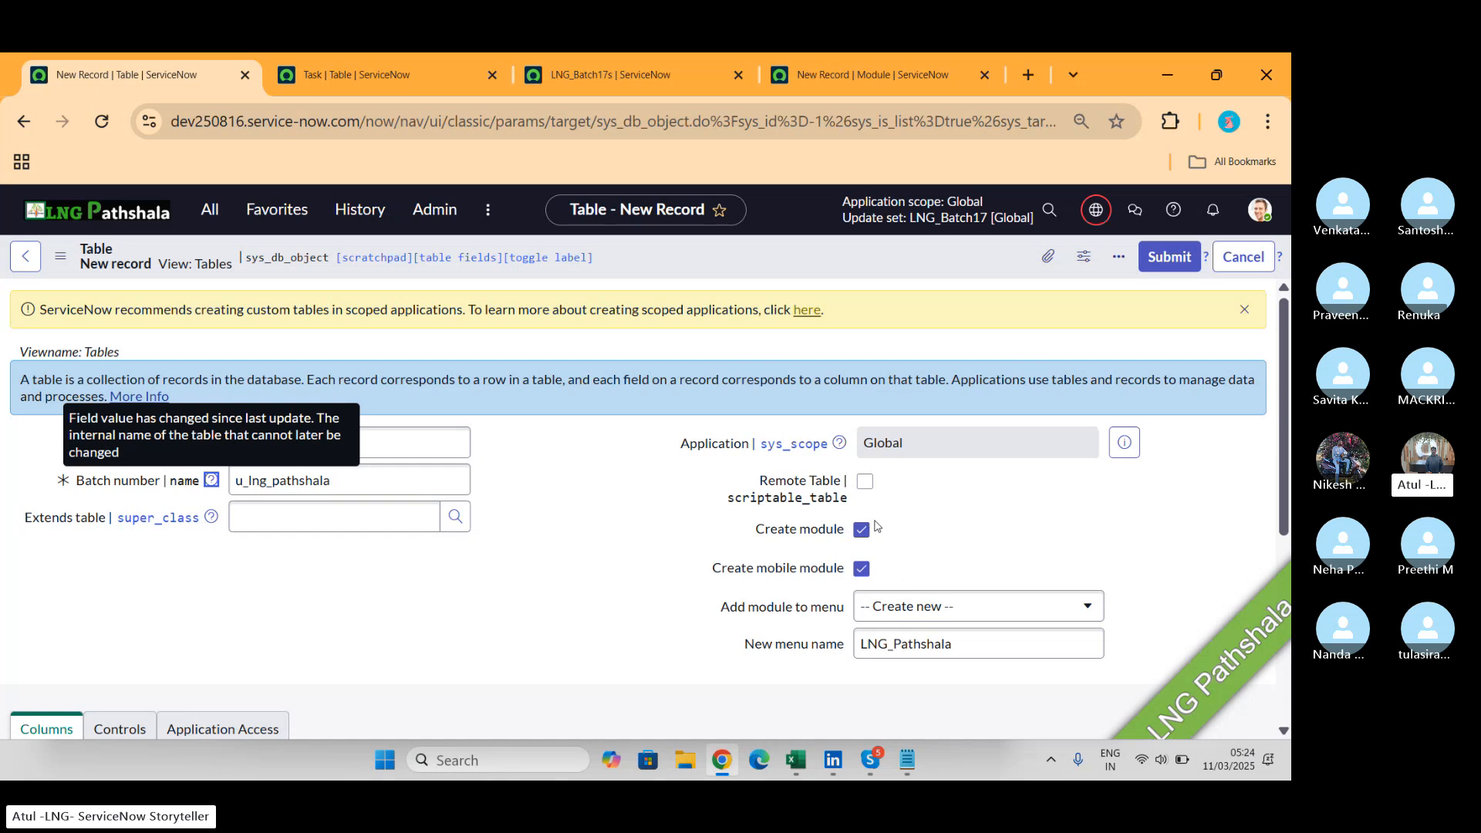
click(969, 603)
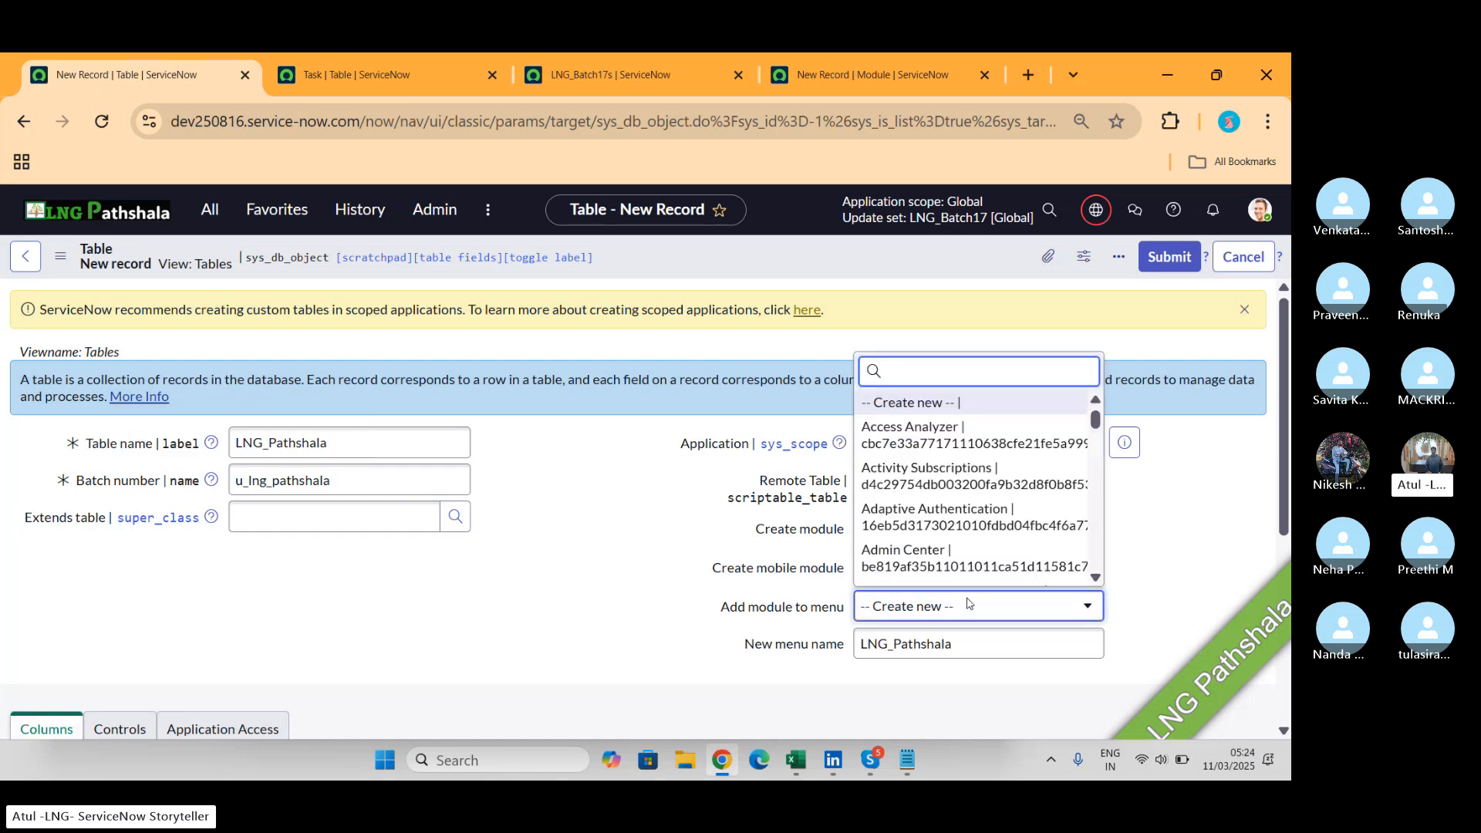
text(LNG)
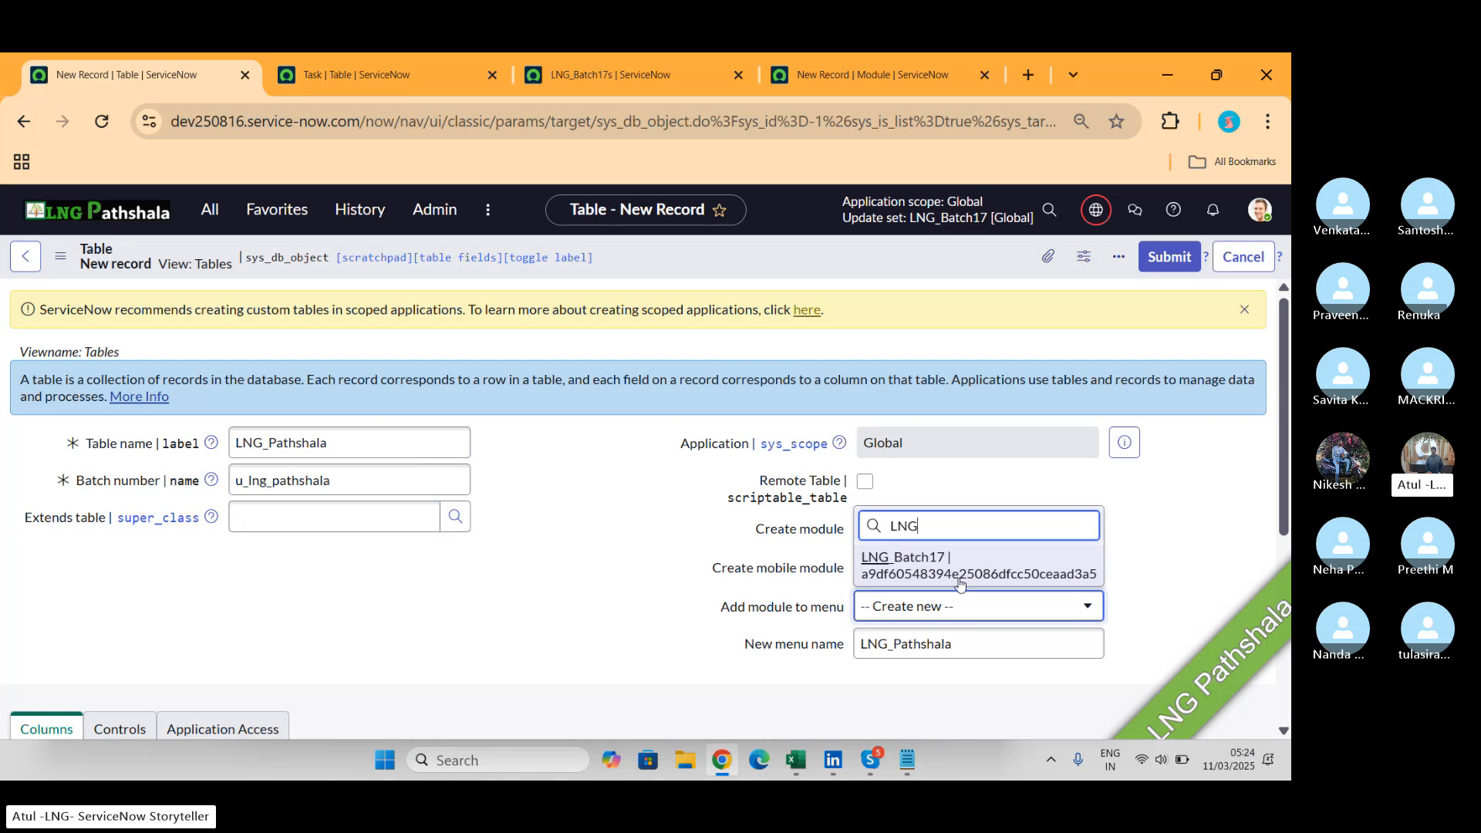
click(957, 576)
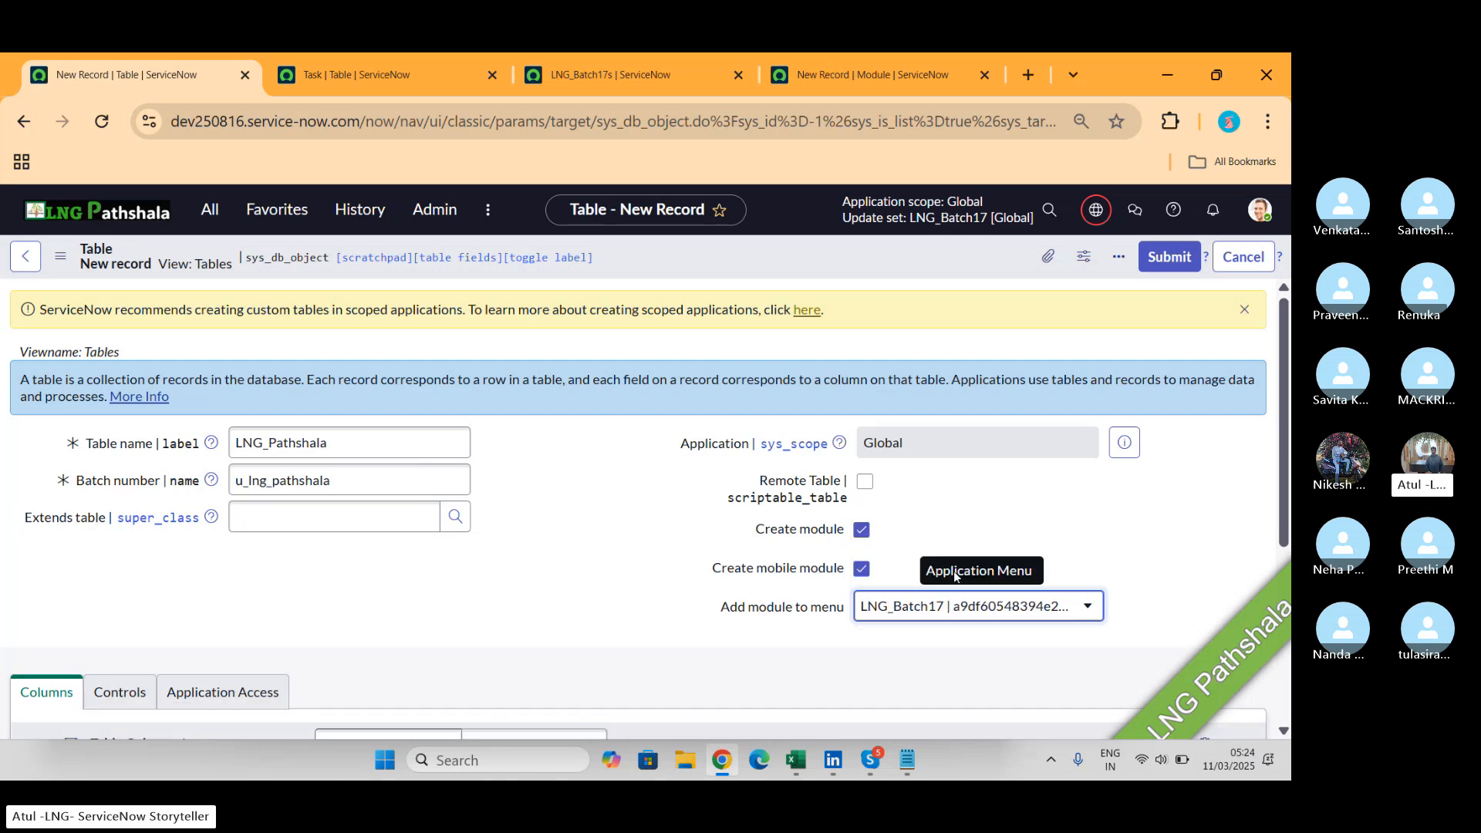
key(alt+Tab)
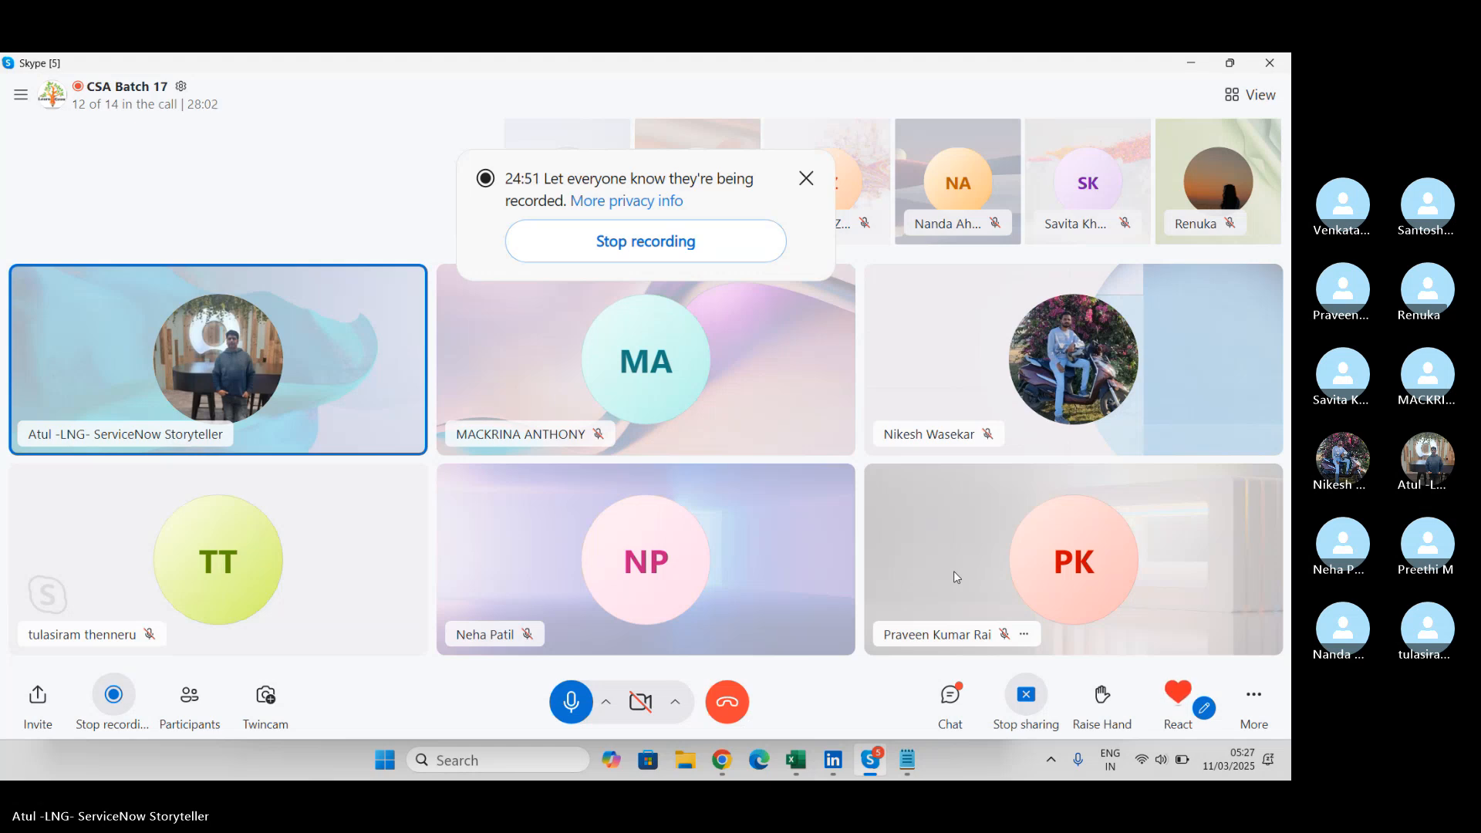
key(alt+Tab)
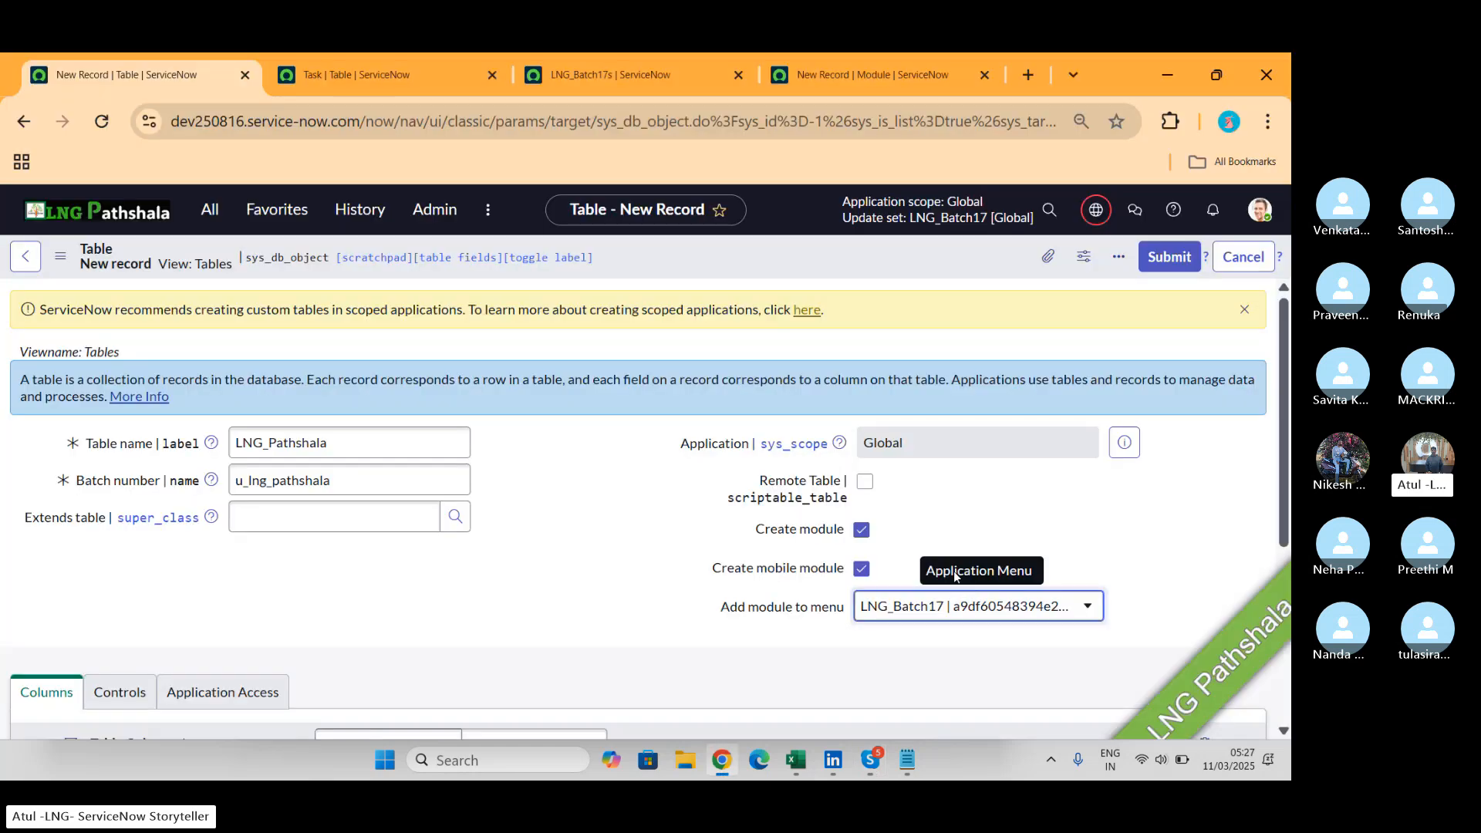
click(741, 264)
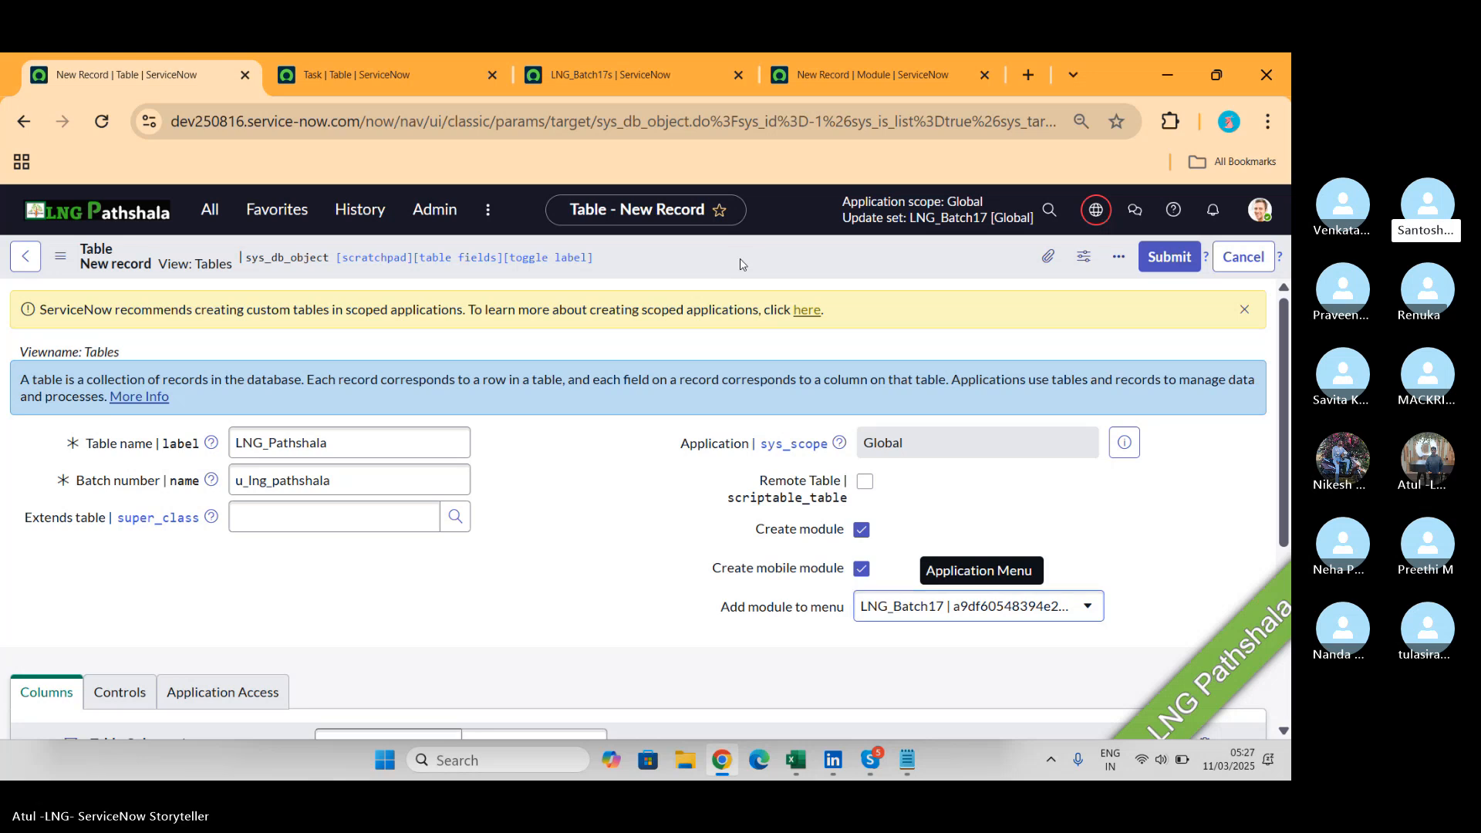
Save the new LNG_Pathshala table record and stay on its form.
right_click(741, 265)
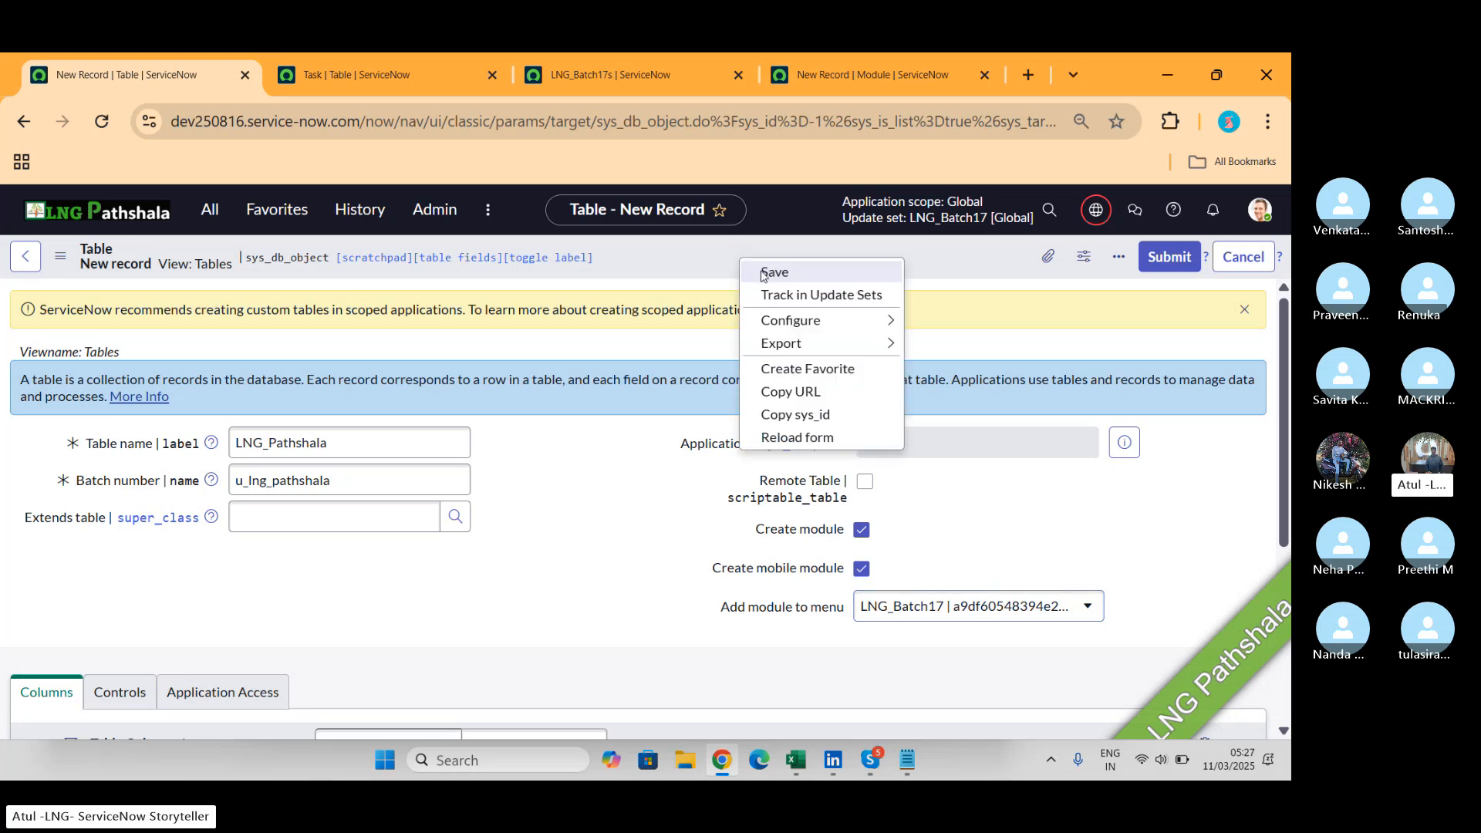
click(773, 272)
key(alt+Tab)
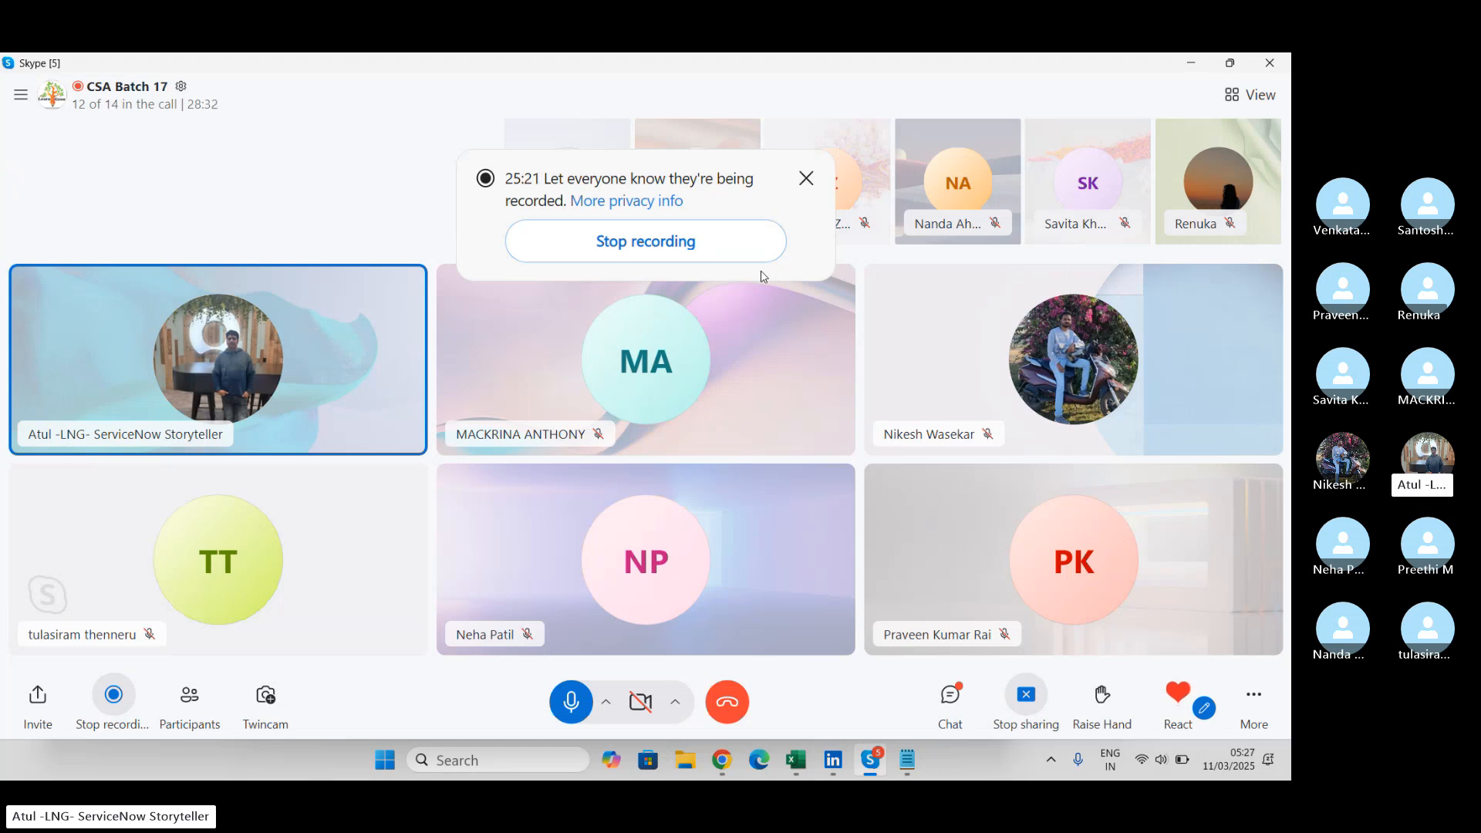
key(alt+Tab)
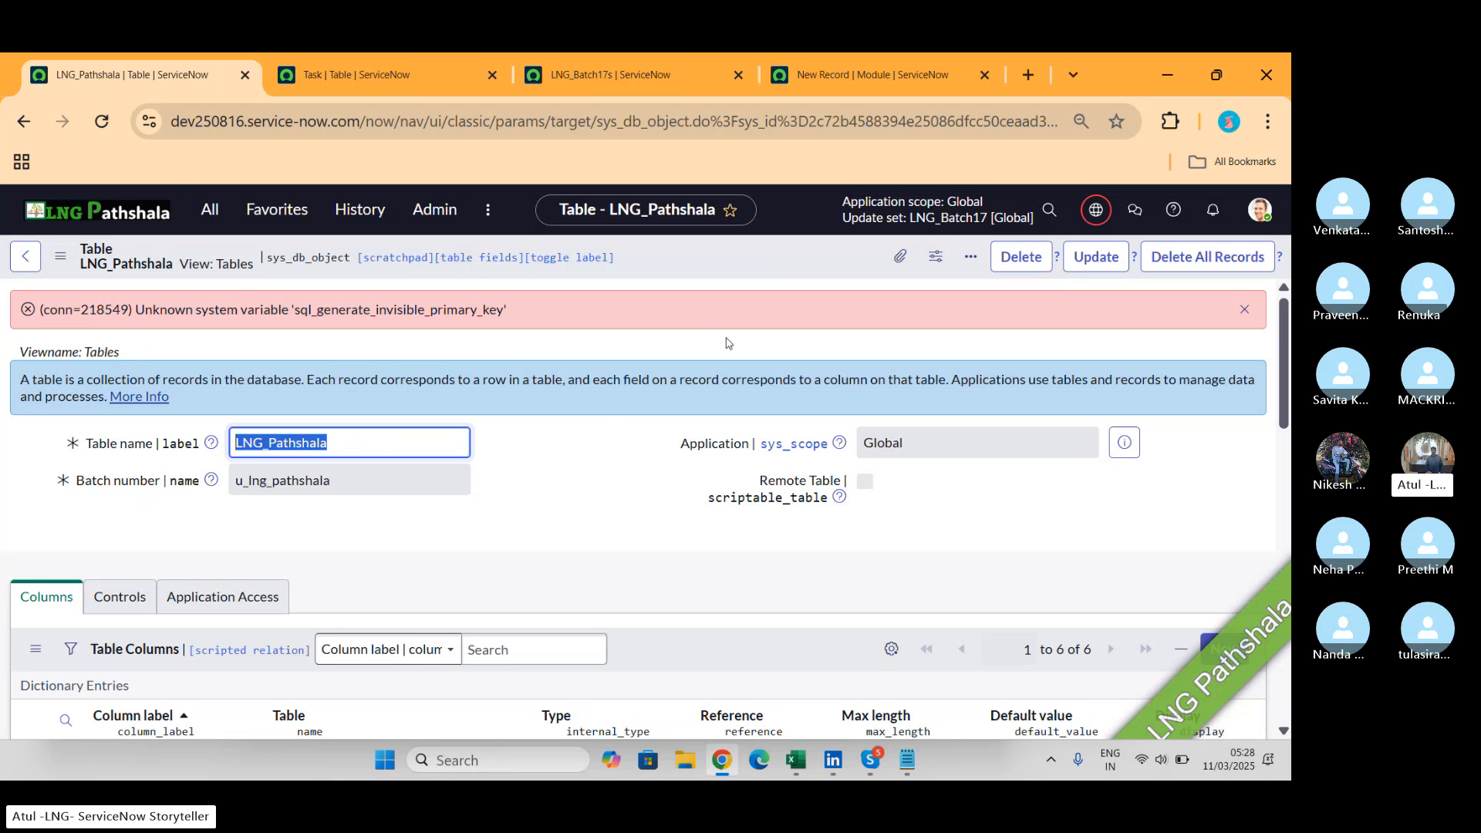
Reload the LNG_Pathshala table form and examine the default columns in its Dictionary Entries list.
scroll(697, 342, down, 2)
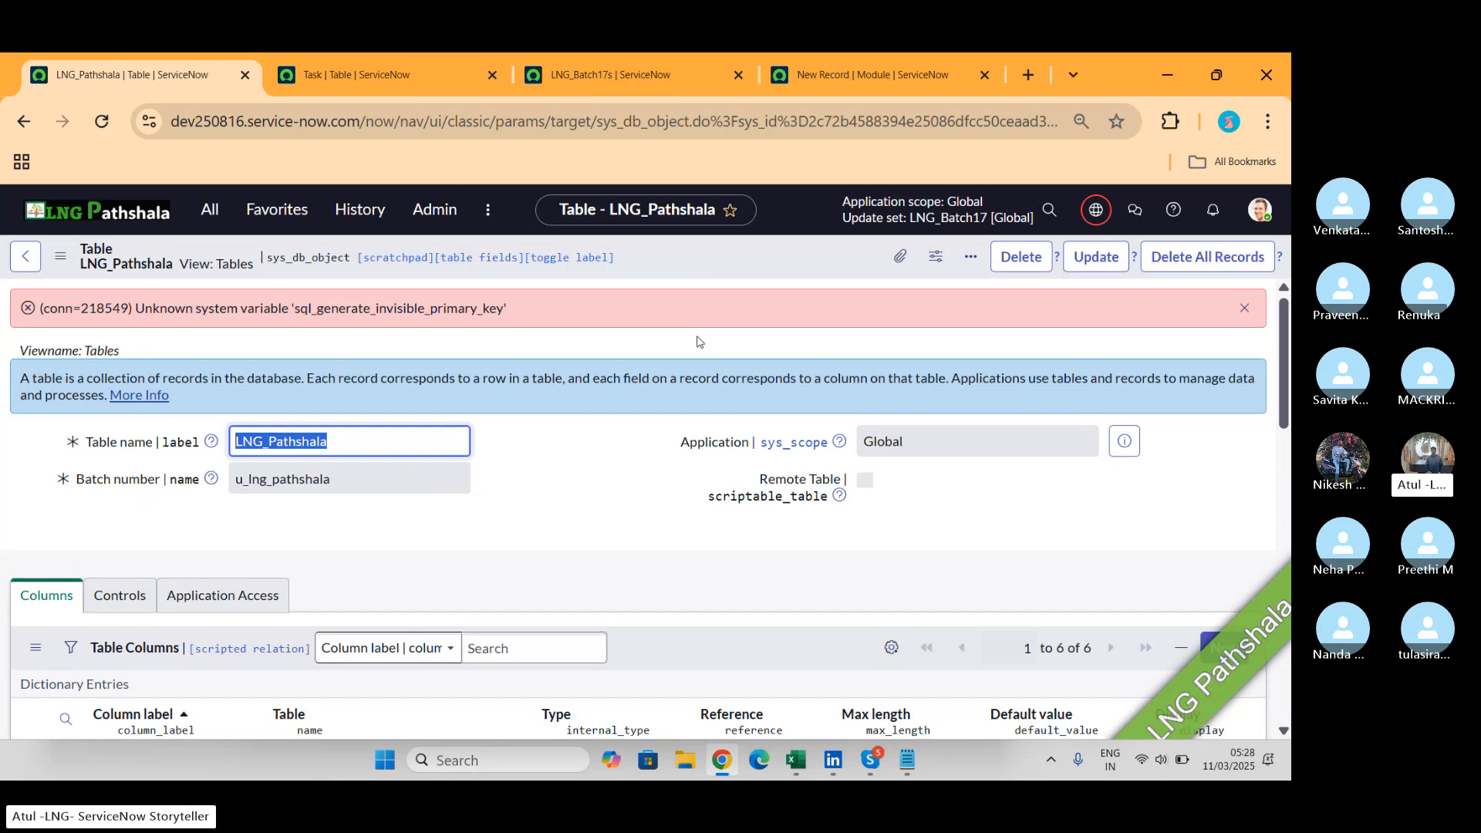
scroll(697, 342, up, 2)
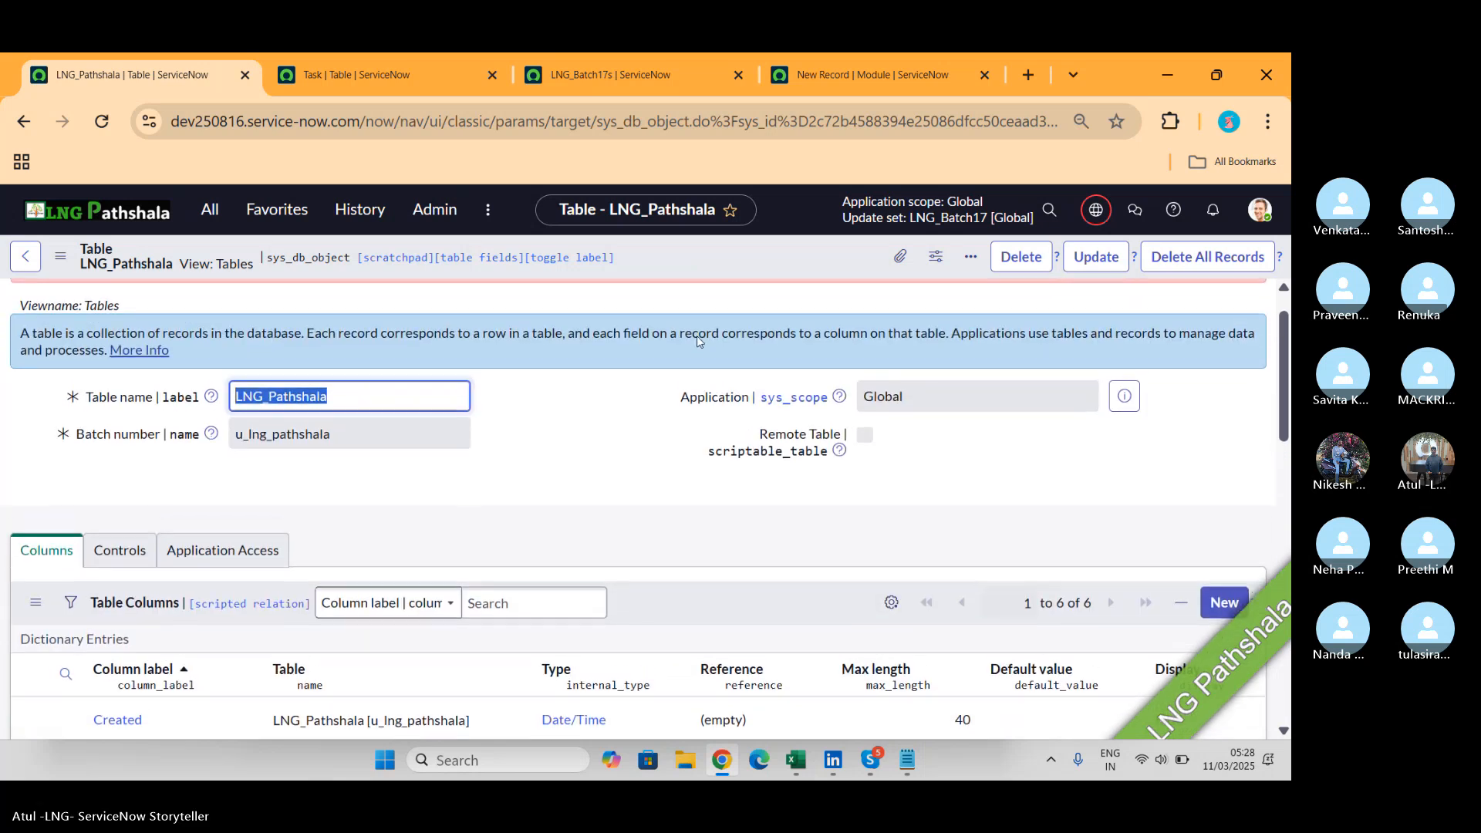
right_click(711, 267)
click(764, 605)
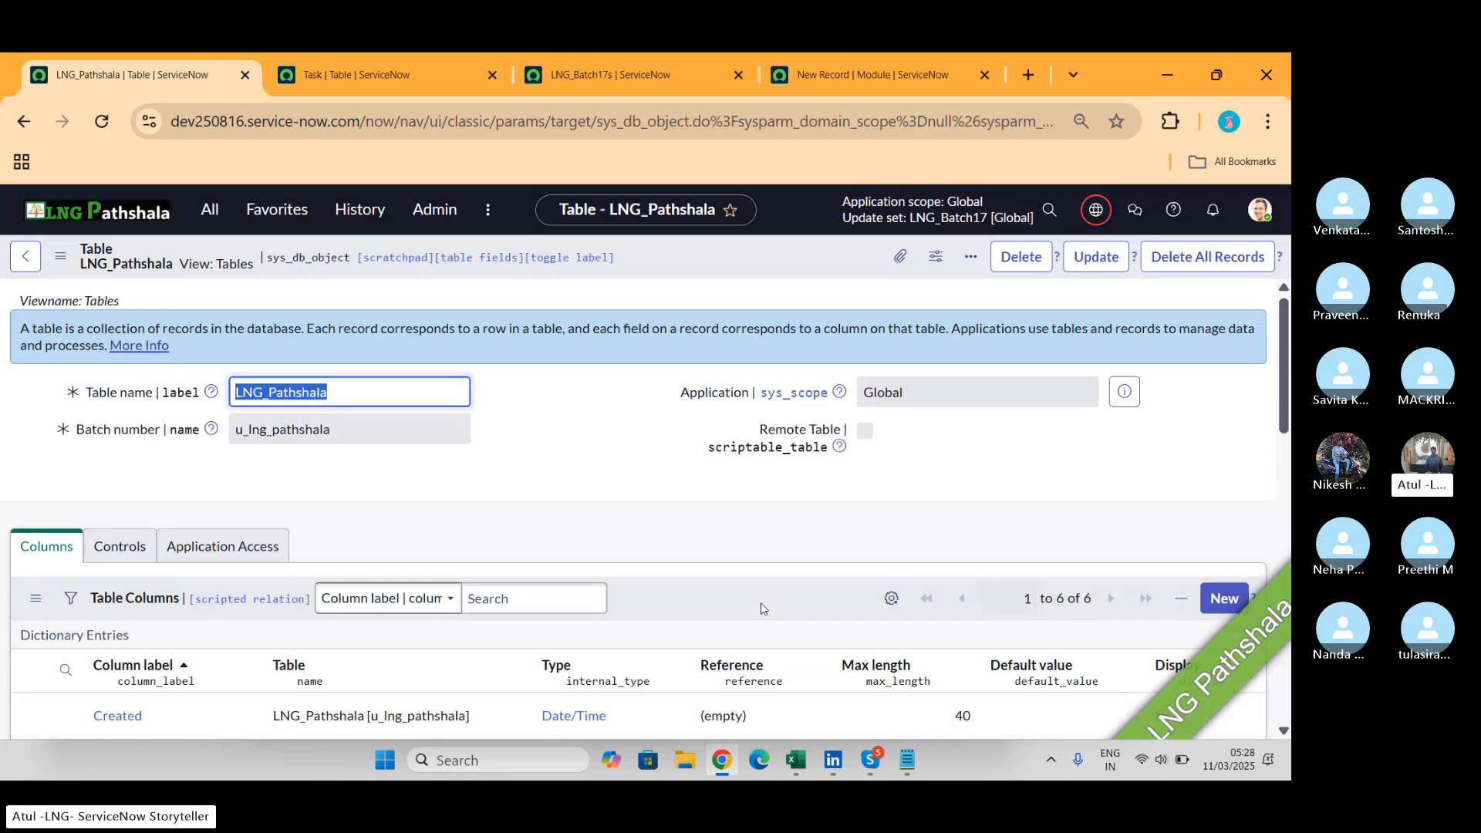
scroll(761, 609, down, 3)
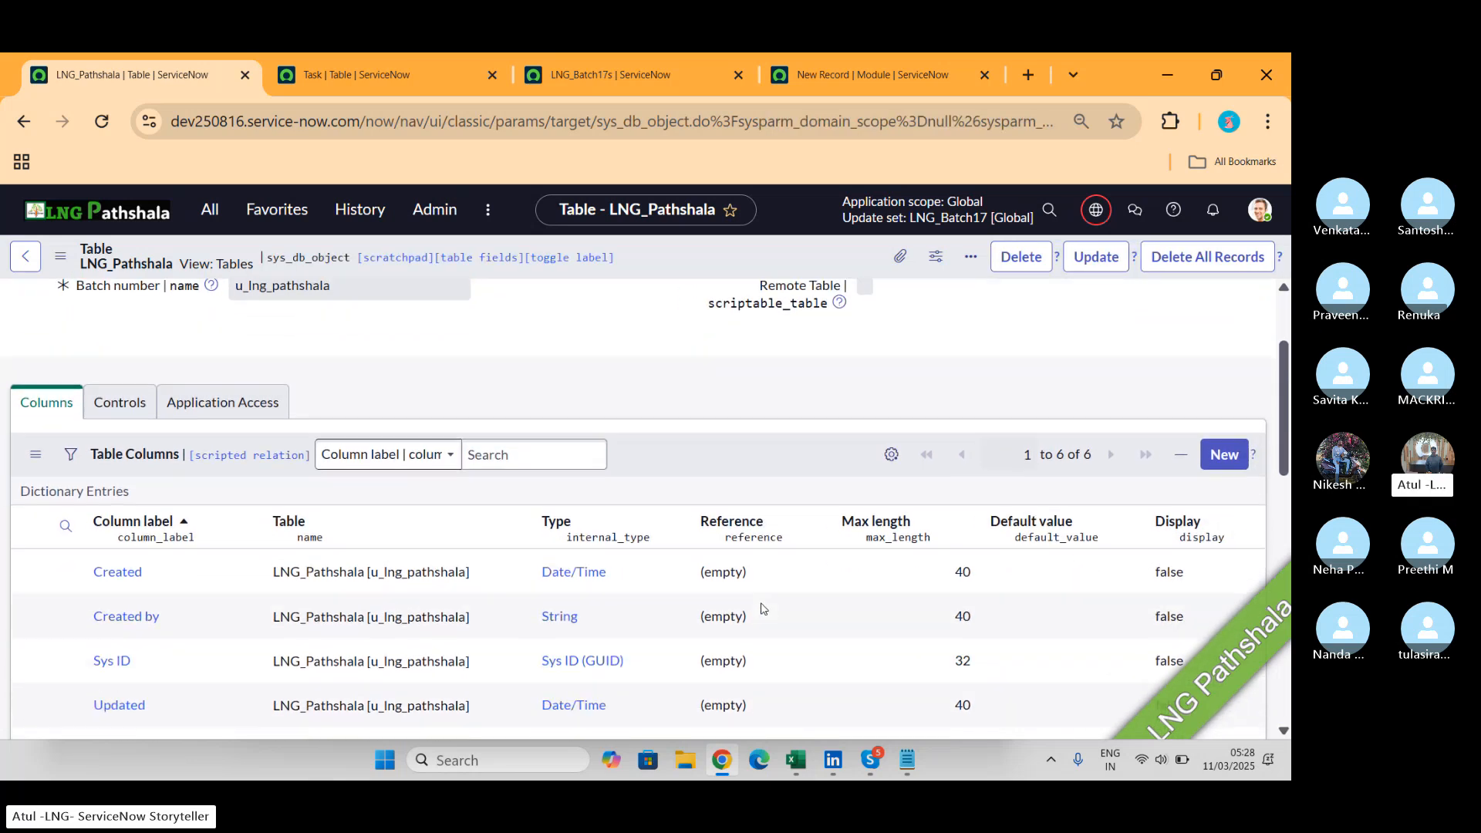
scroll(761, 609, down, 2)
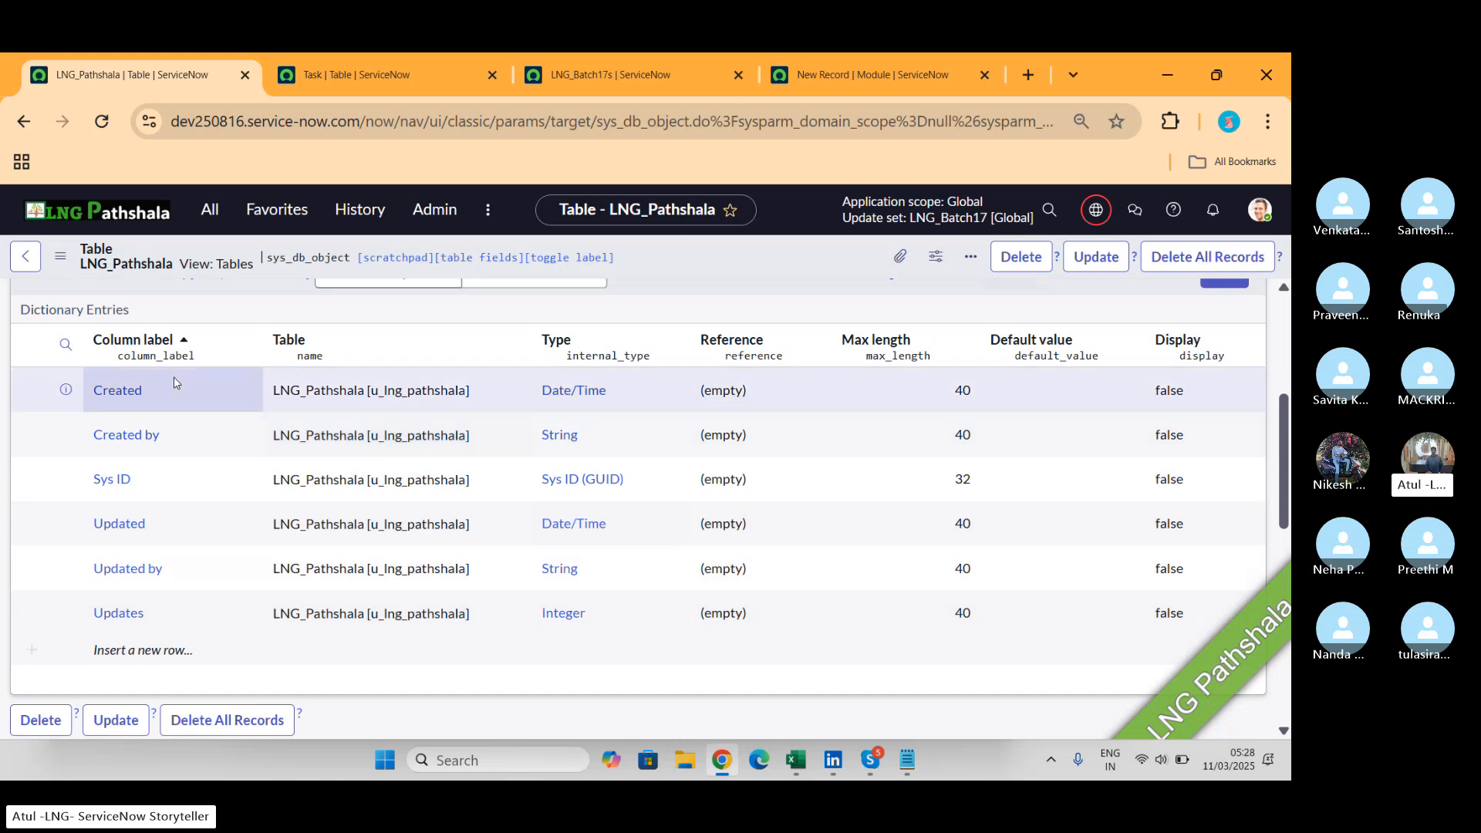
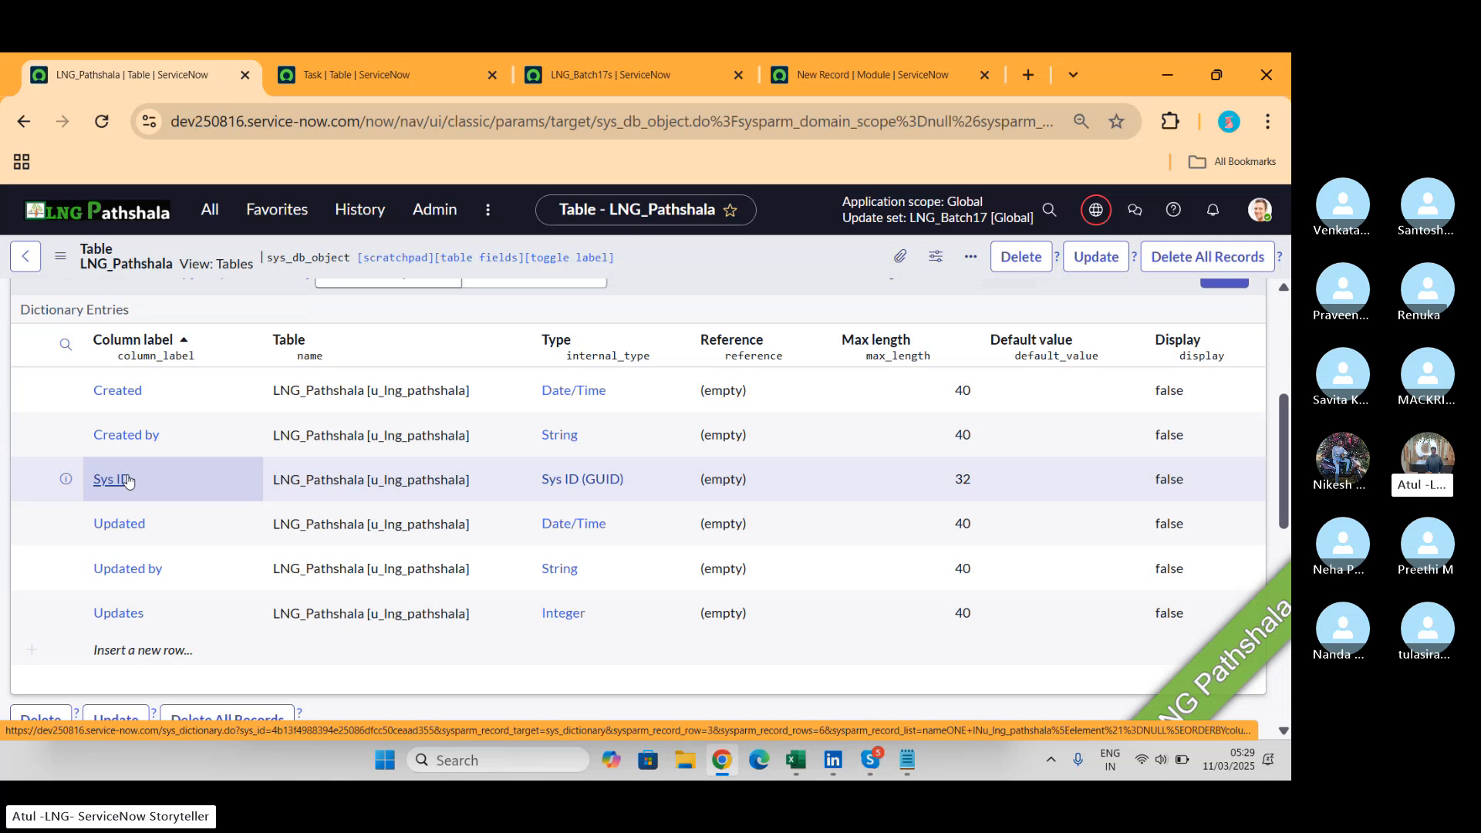
scroll(129, 482, up, 5)
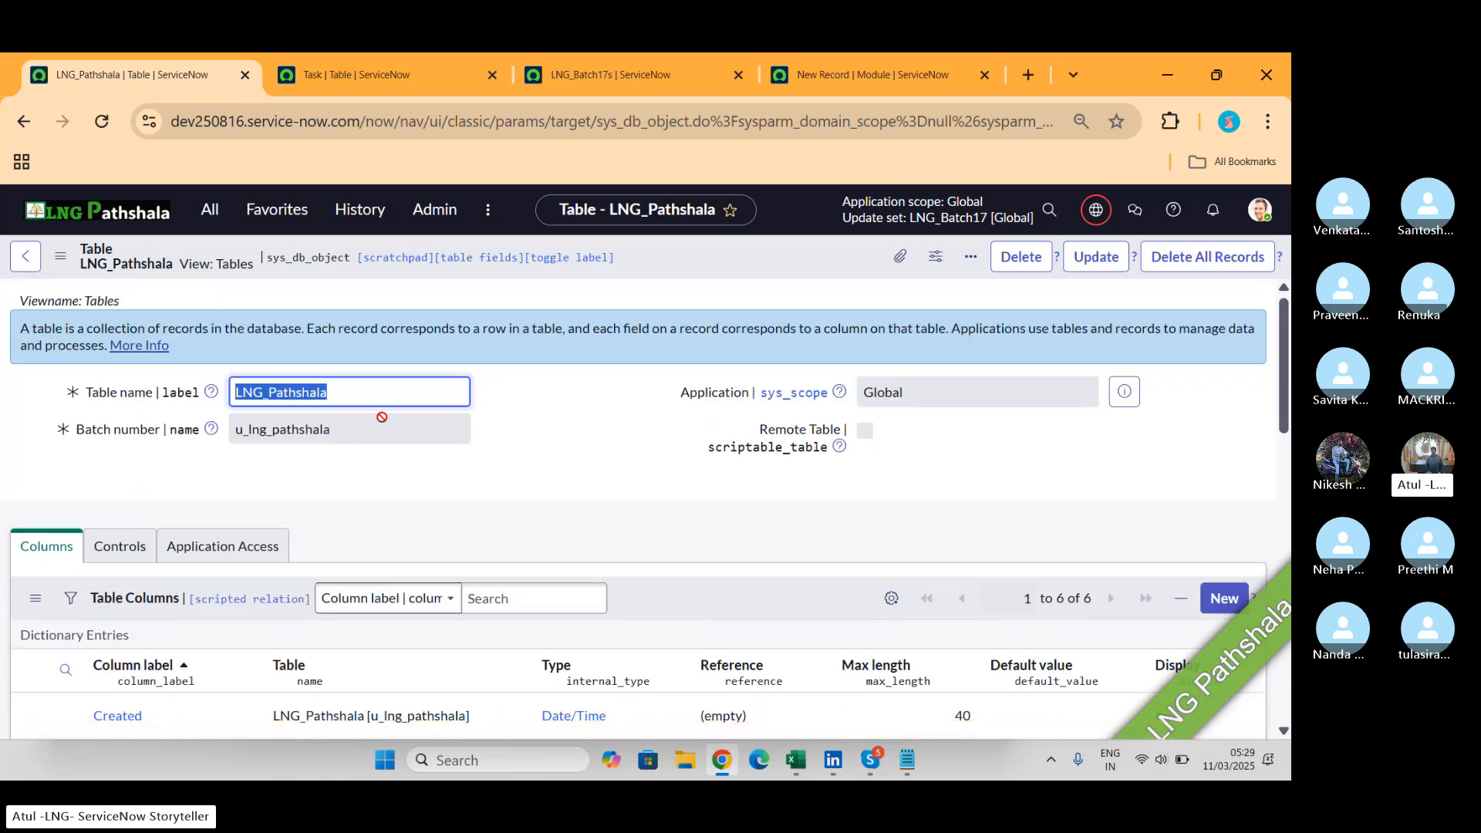
Find LNG in the application navigator and open the LNG_Pathshalas module in a new browser tab.
click(215, 211)
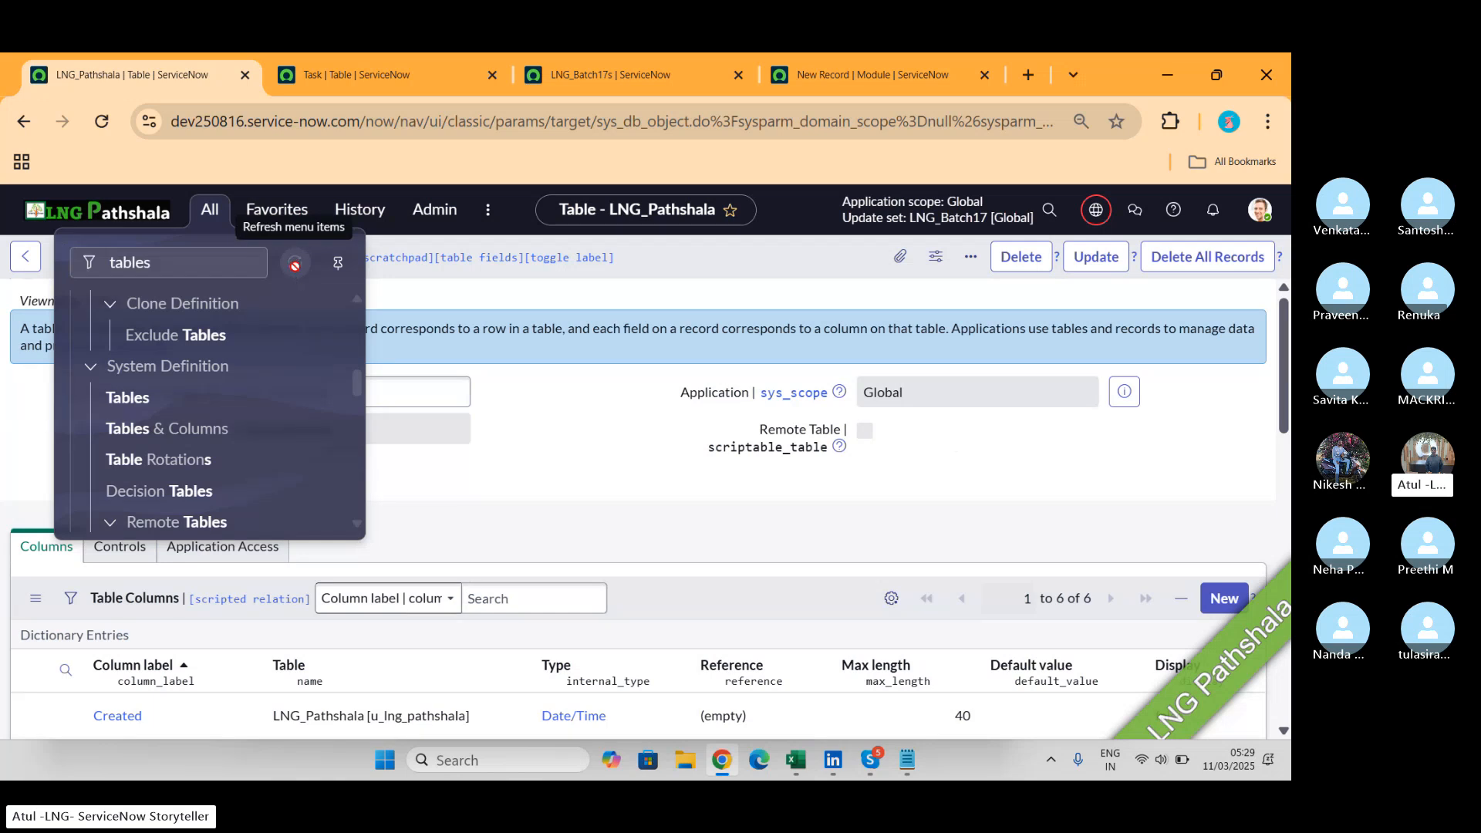
double_click(129, 262)
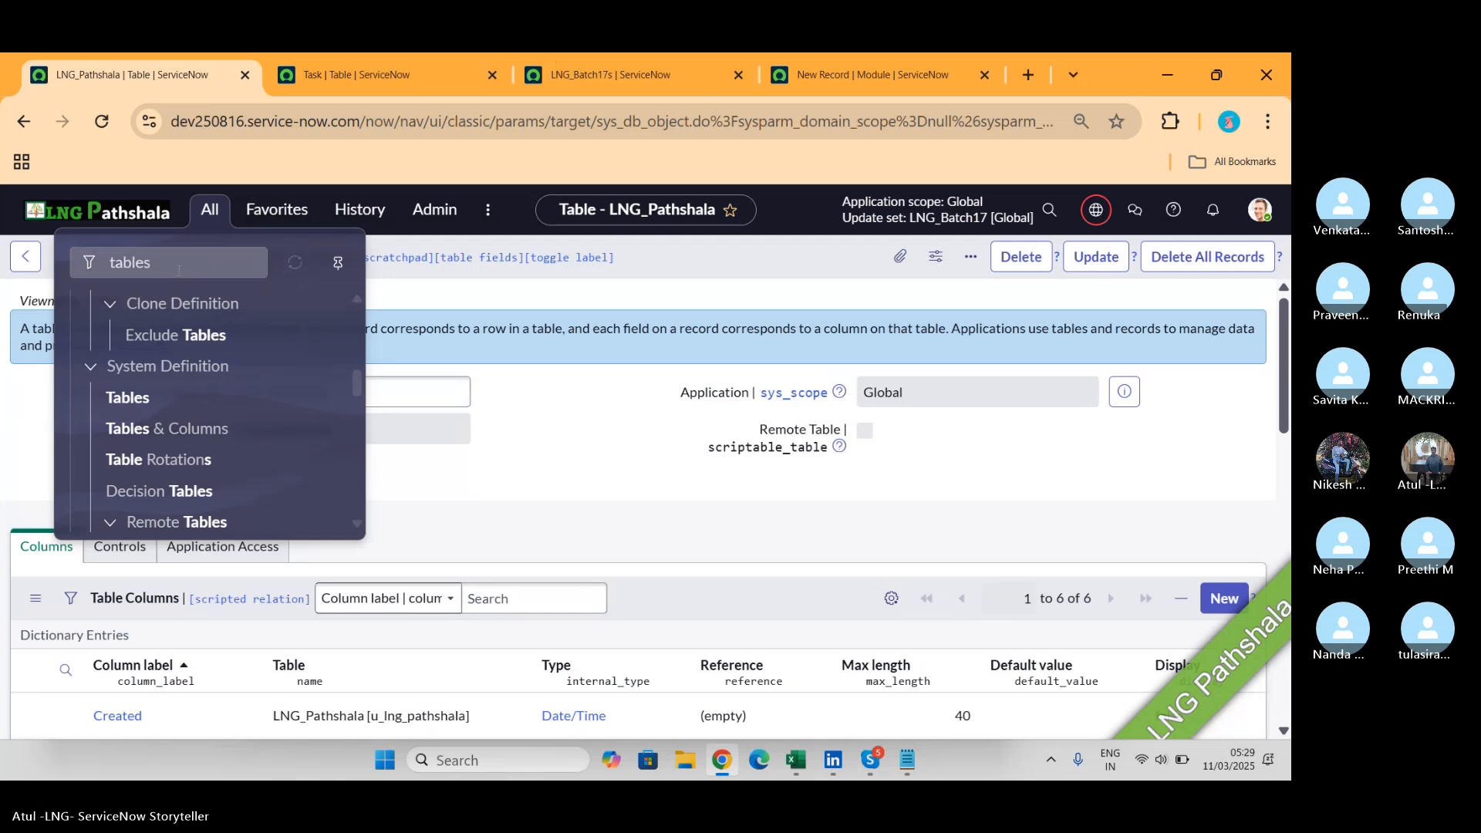
drag(130, 263, 35, 295)
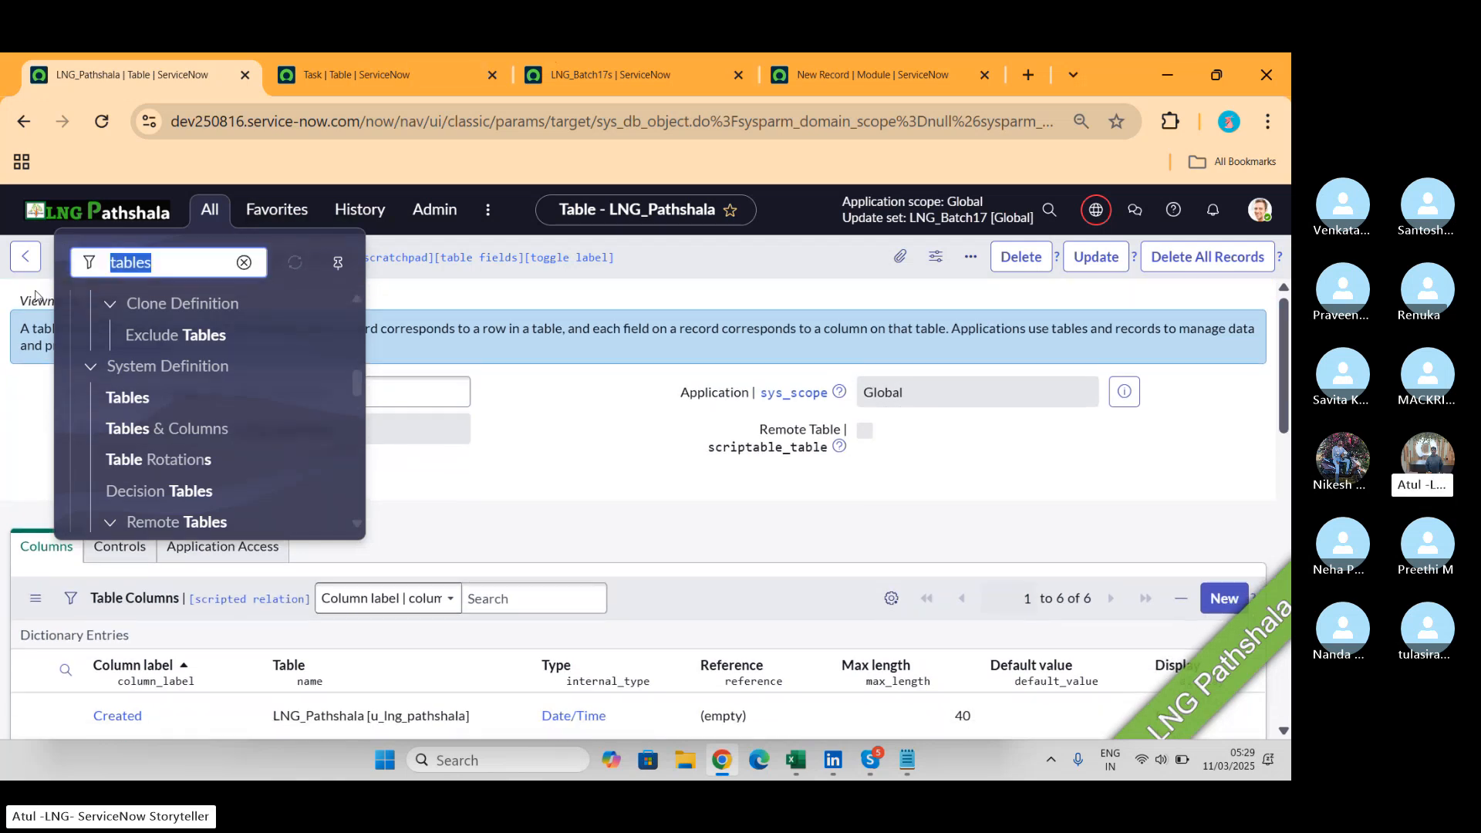
text(LNG)
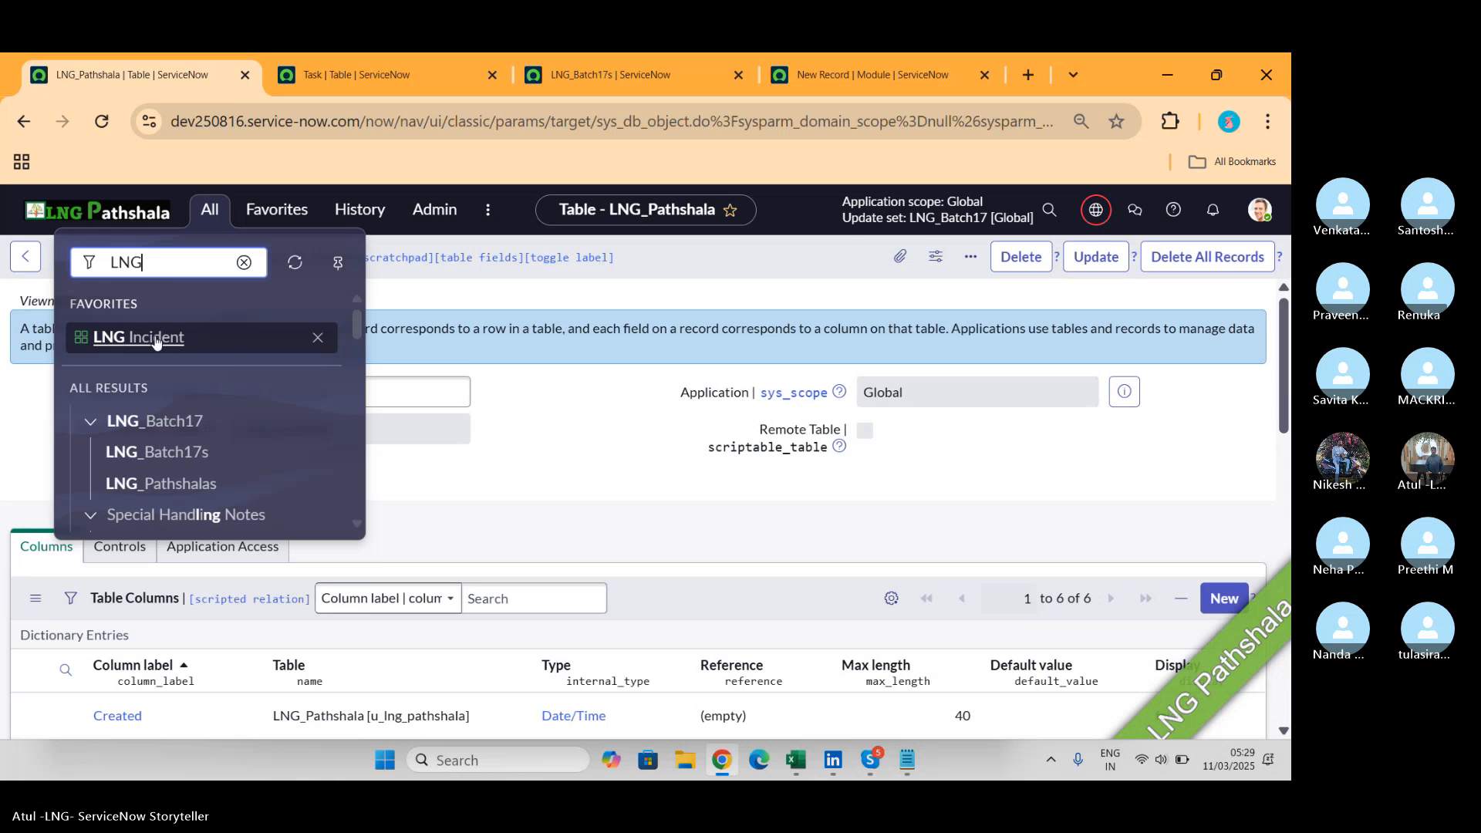
middle_click(163, 498)
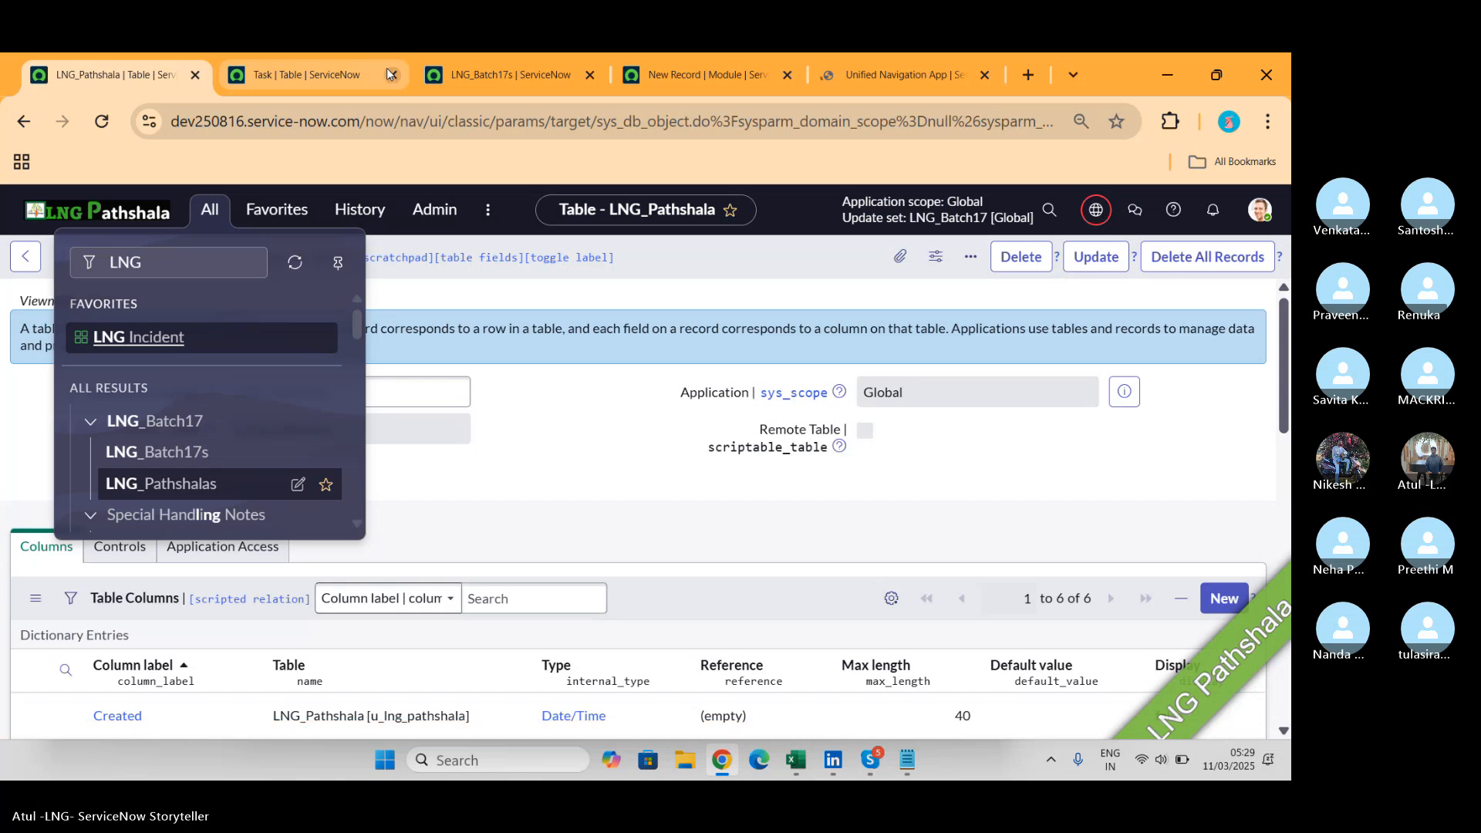
Close the Task table, LNG_Batch17s and new module browser tabs, and view the LNG_Pathshalas record list.
click(386, 71)
click(387, 71)
click(386, 71)
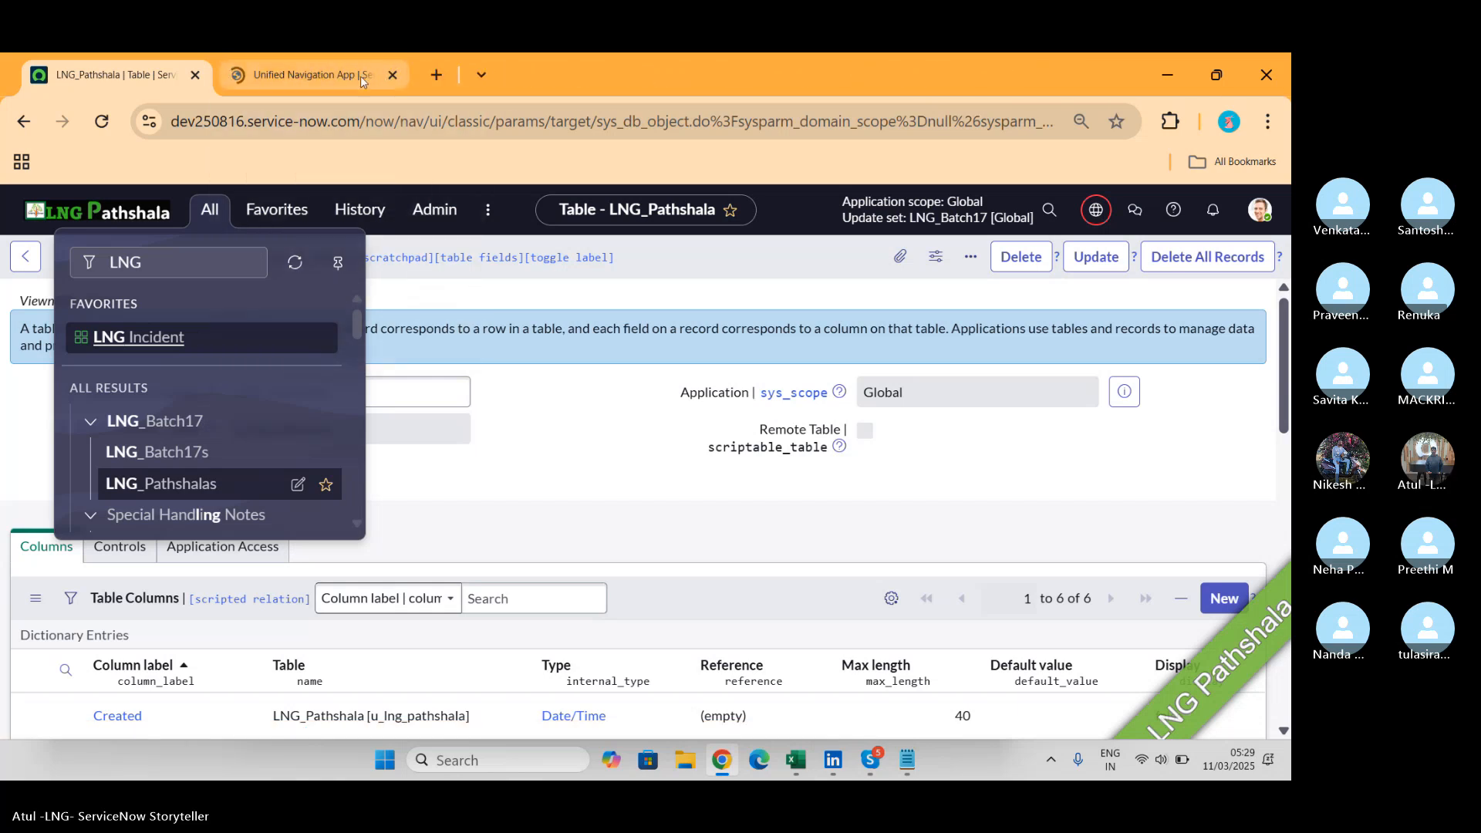
click(359, 76)
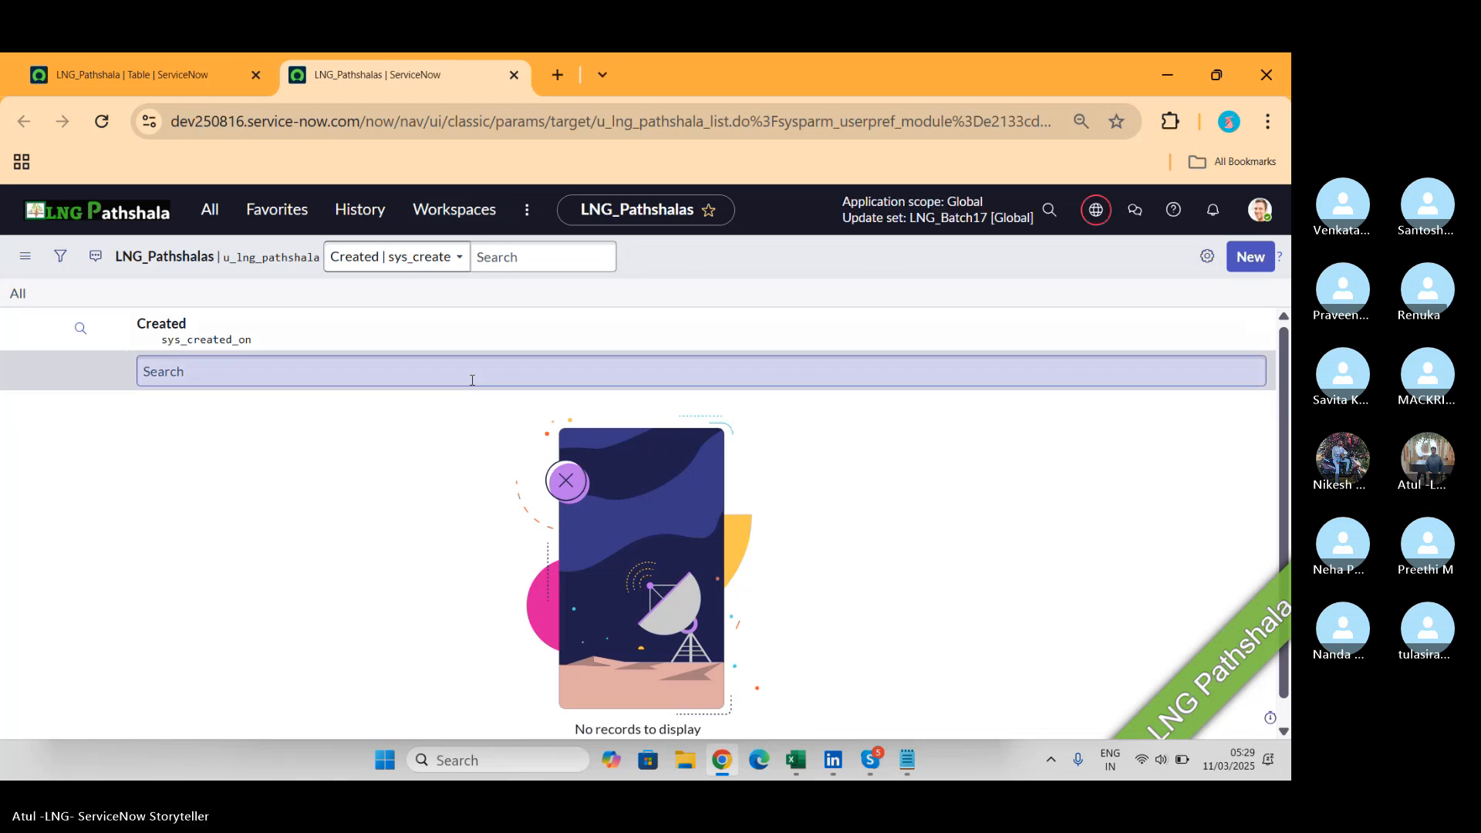
key(alt+Tab)
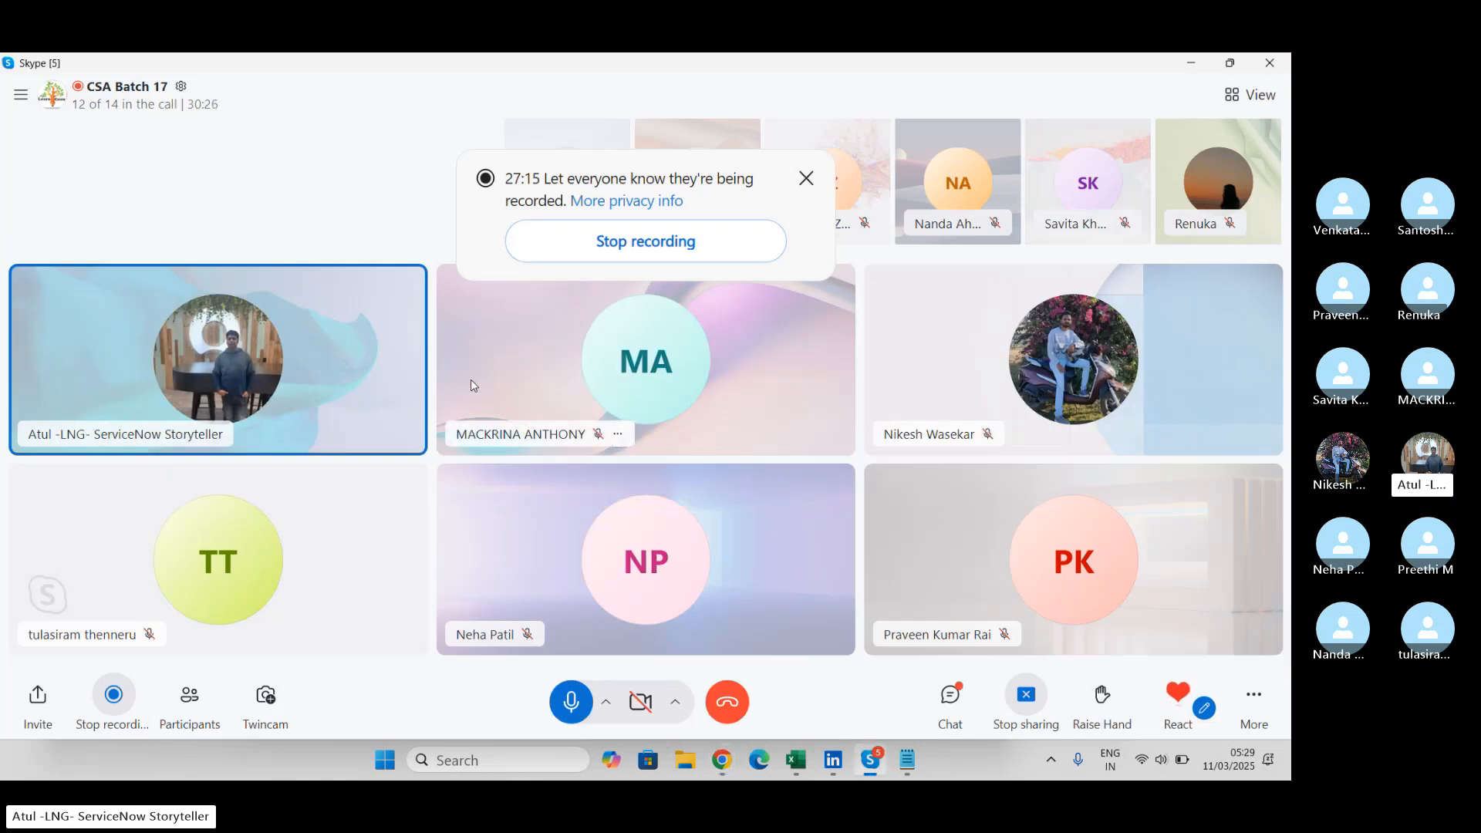
key(alt+Tab)
Return to the LNG_Pathshala table page and filter the application navigator for incident.
click(128, 71)
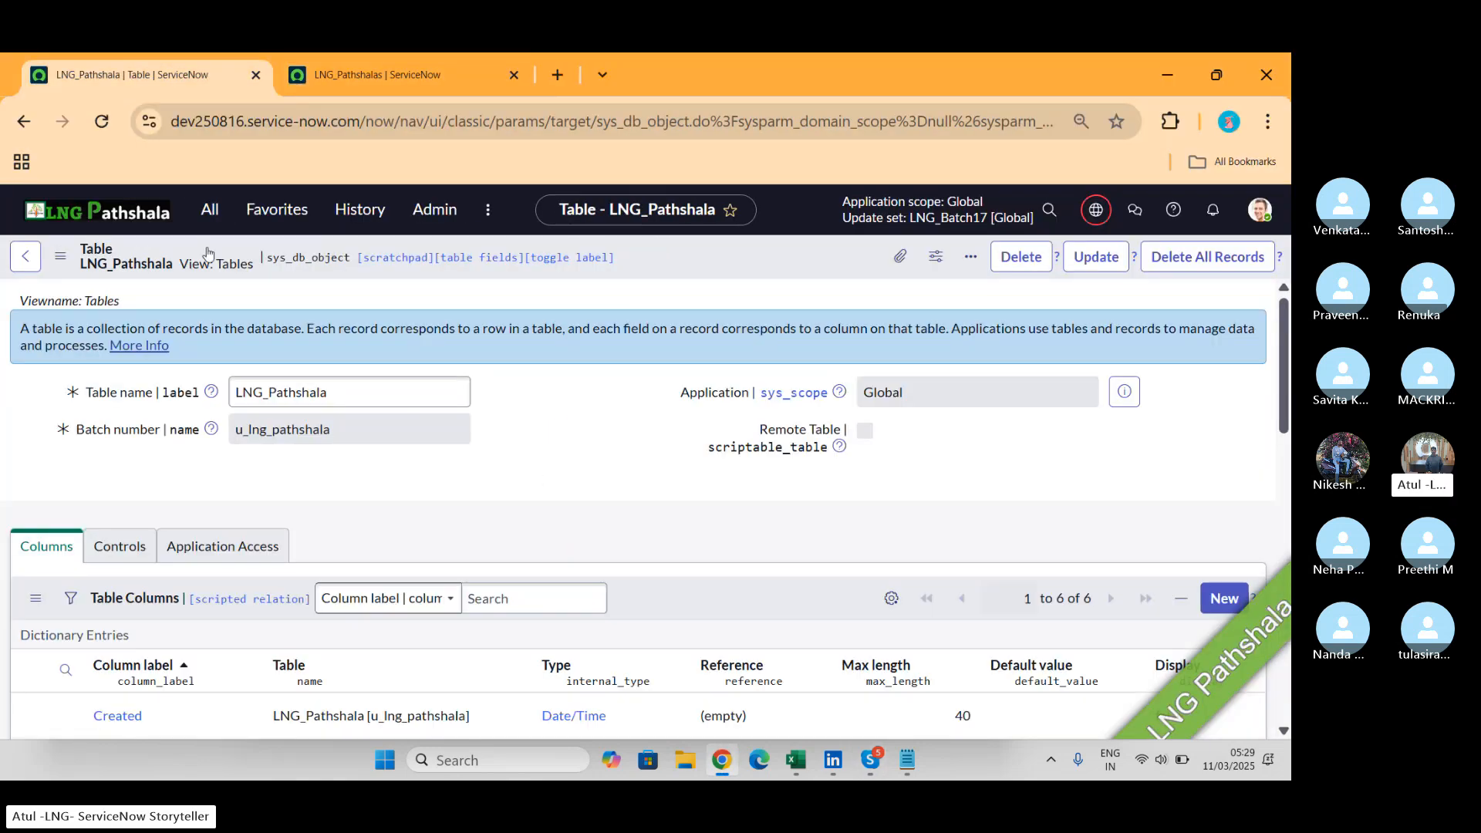
click(210, 209)
text(i)
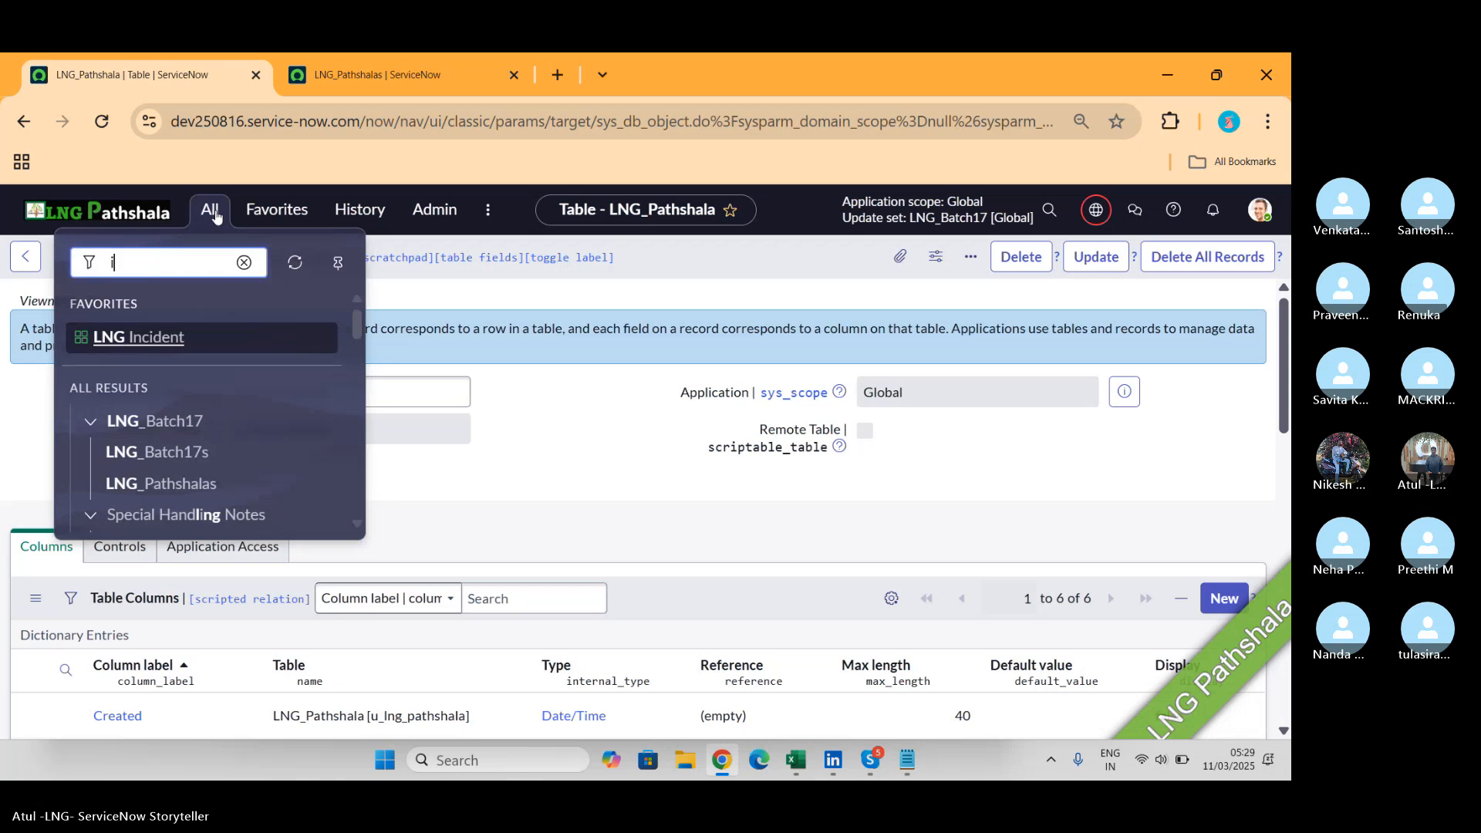
text(ncidnet)
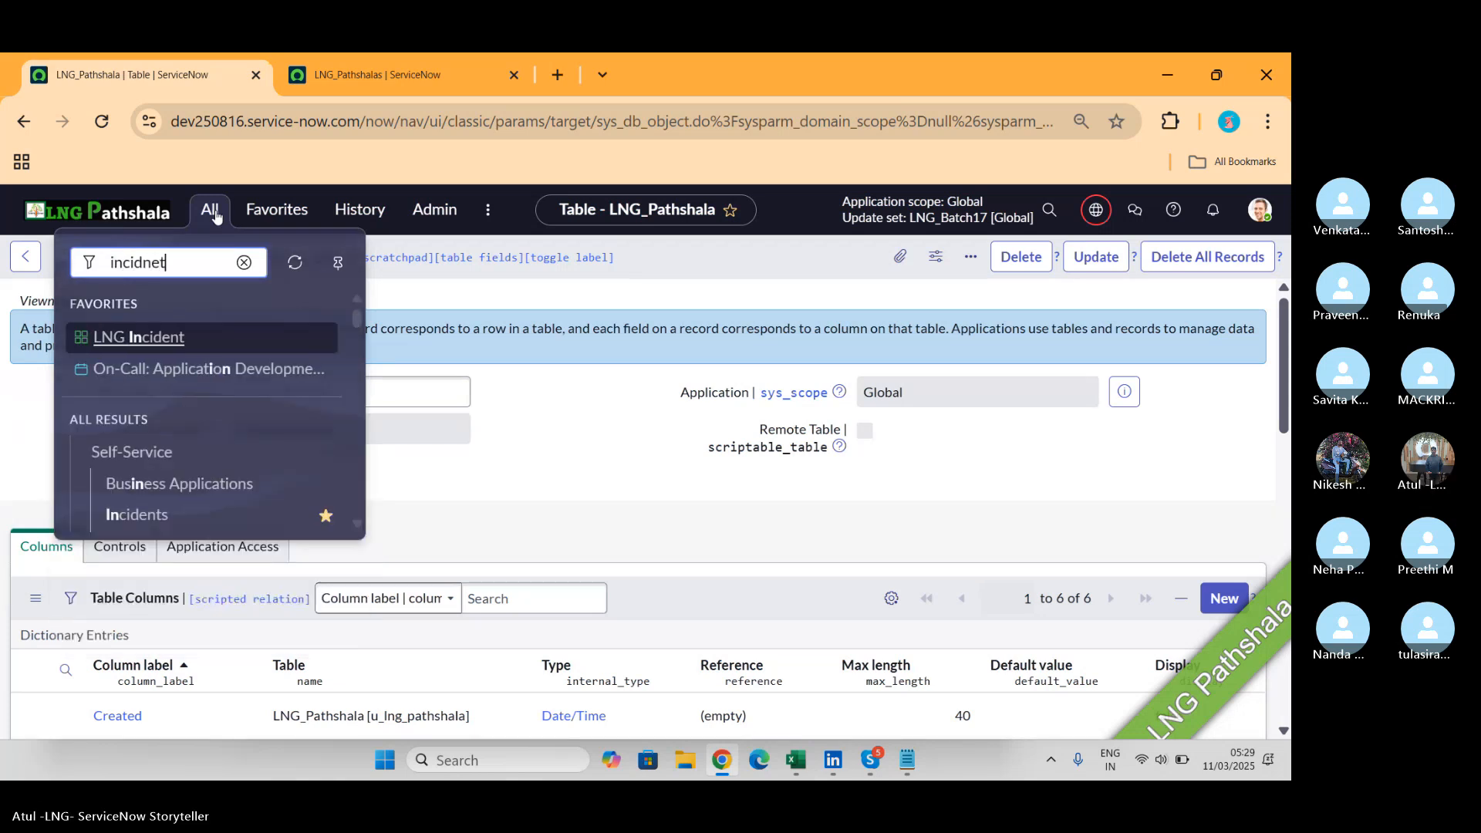
key(BackSpace)
key(BackSpace)
key(BackSpace)
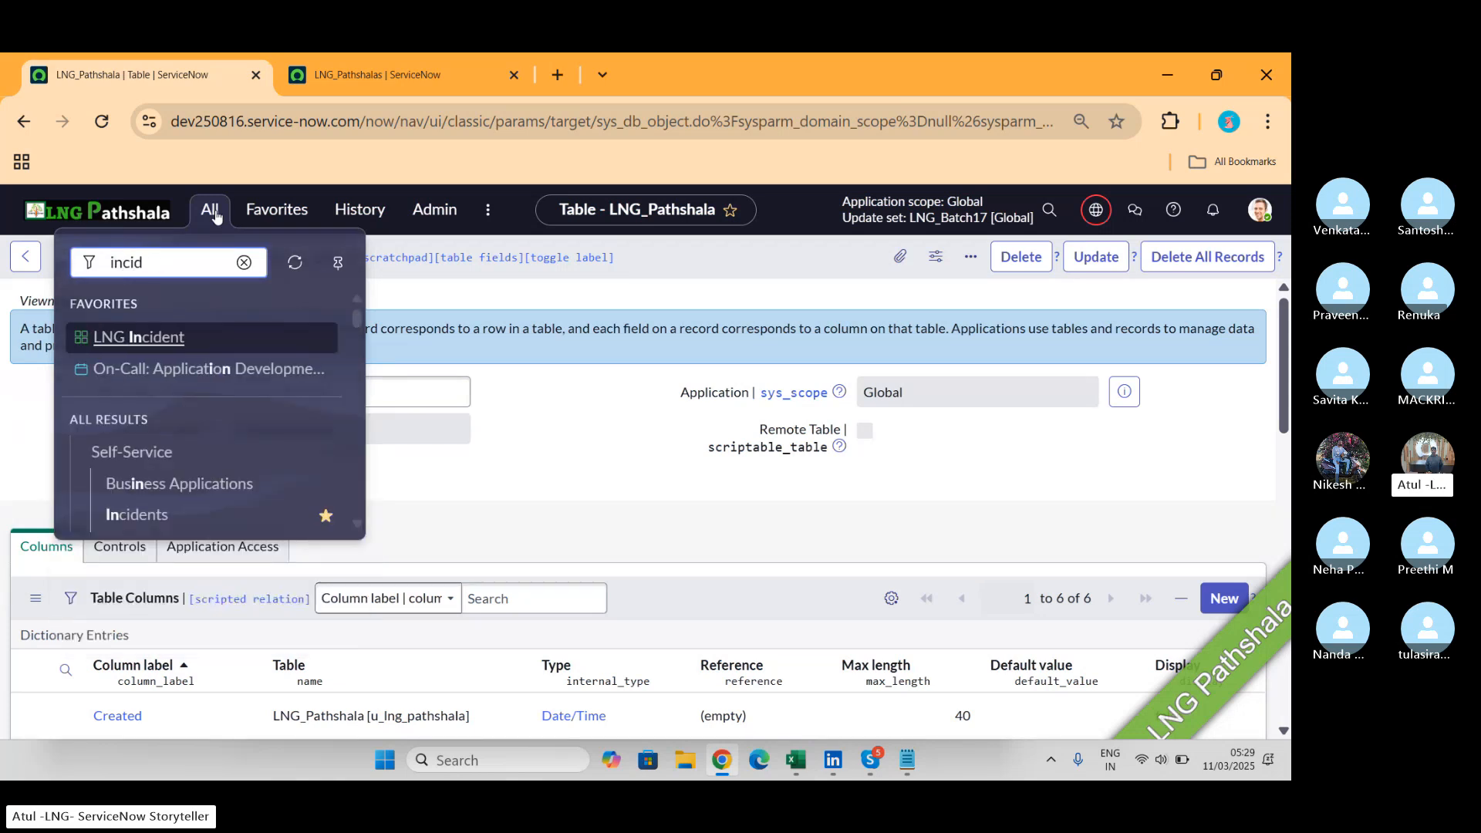
text(eny)
key(BackSpace)
text(t)
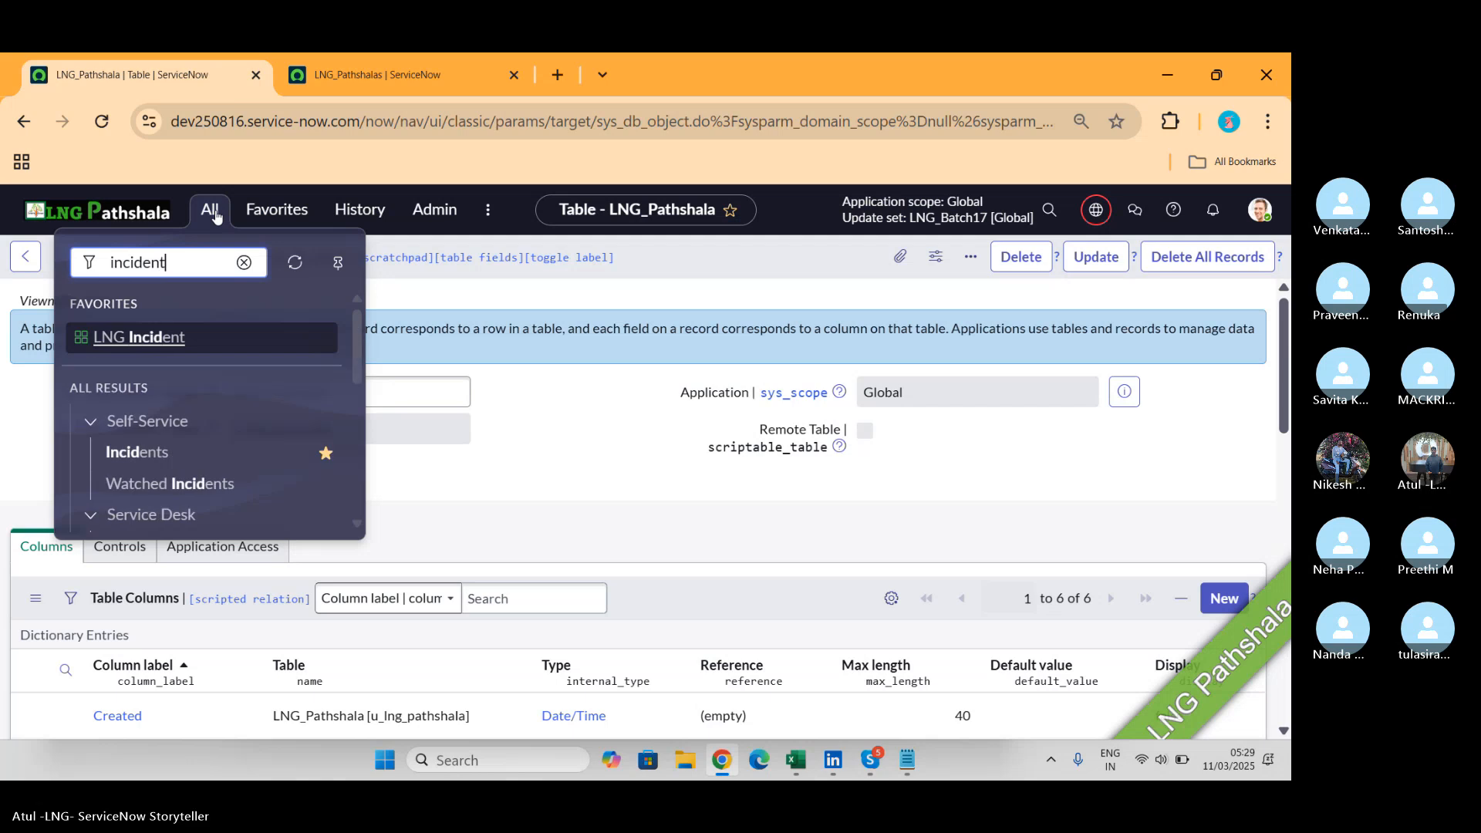
Open the Incident application's Resolved and Create New modules in new browser tabs and view both pages.
scroll(260, 395, down, 5)
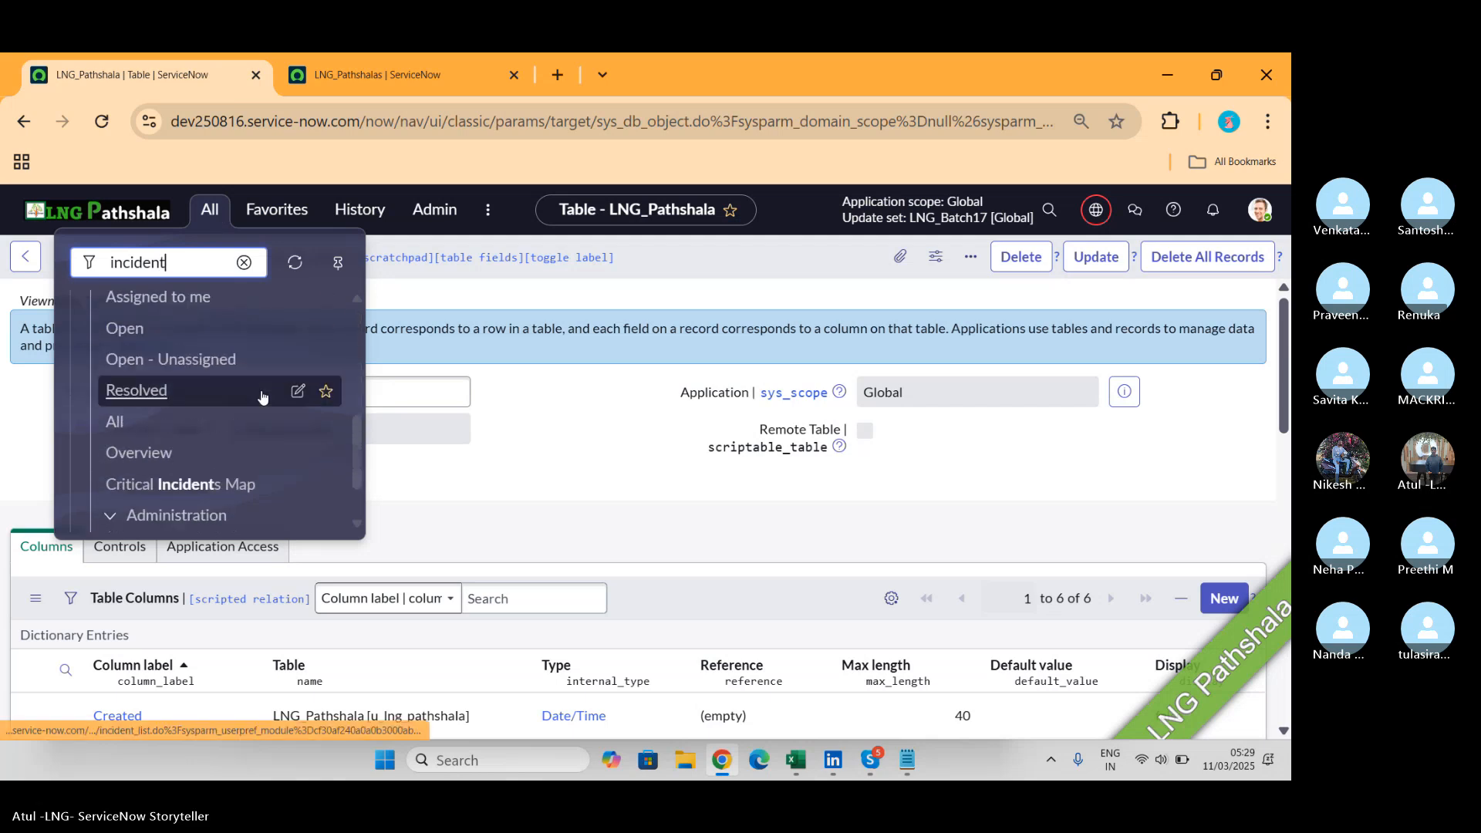
middle_click(153, 407)
scroll(158, 398, up, 2)
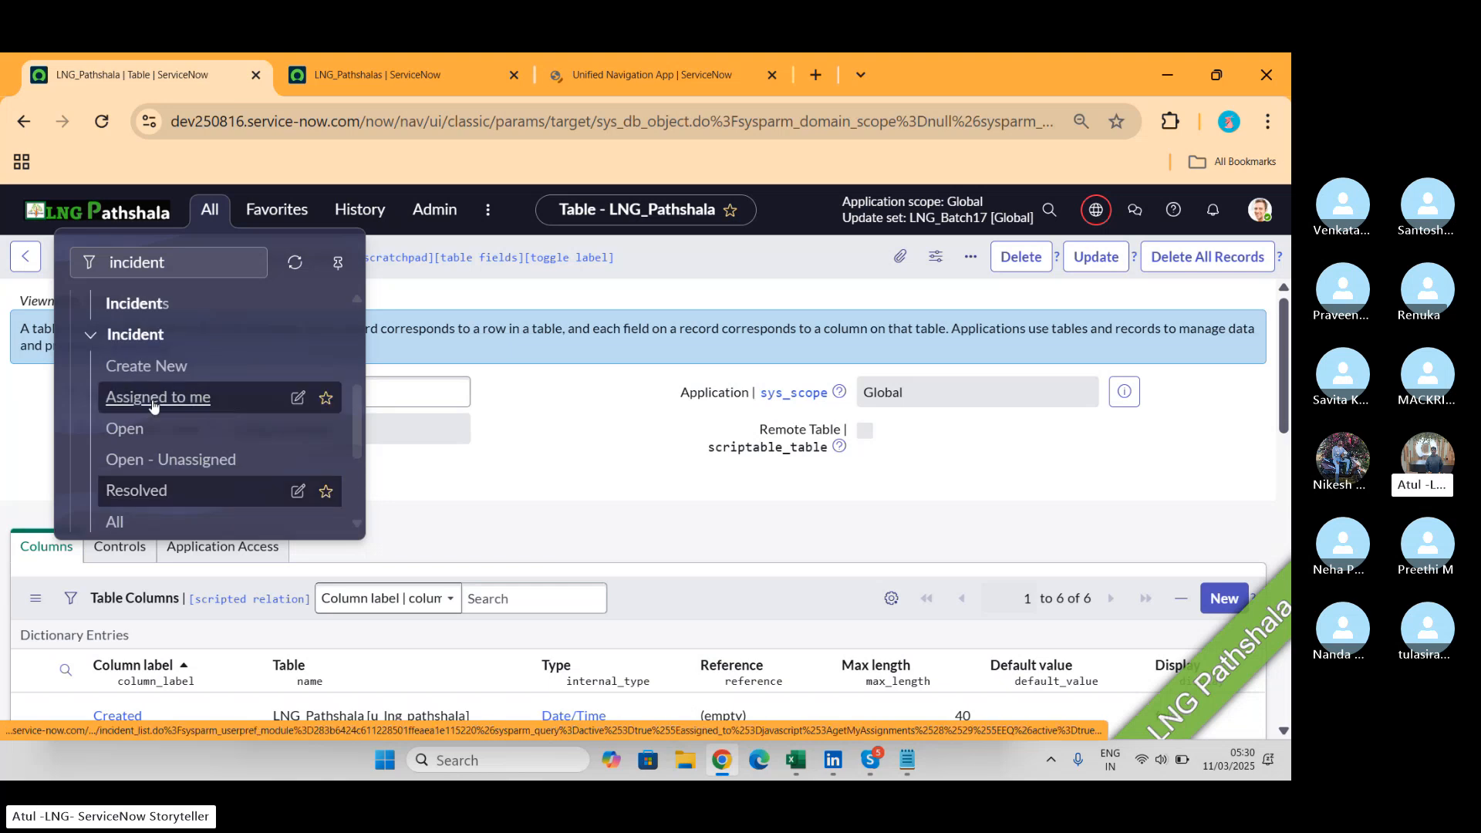
middle_click(171, 384)
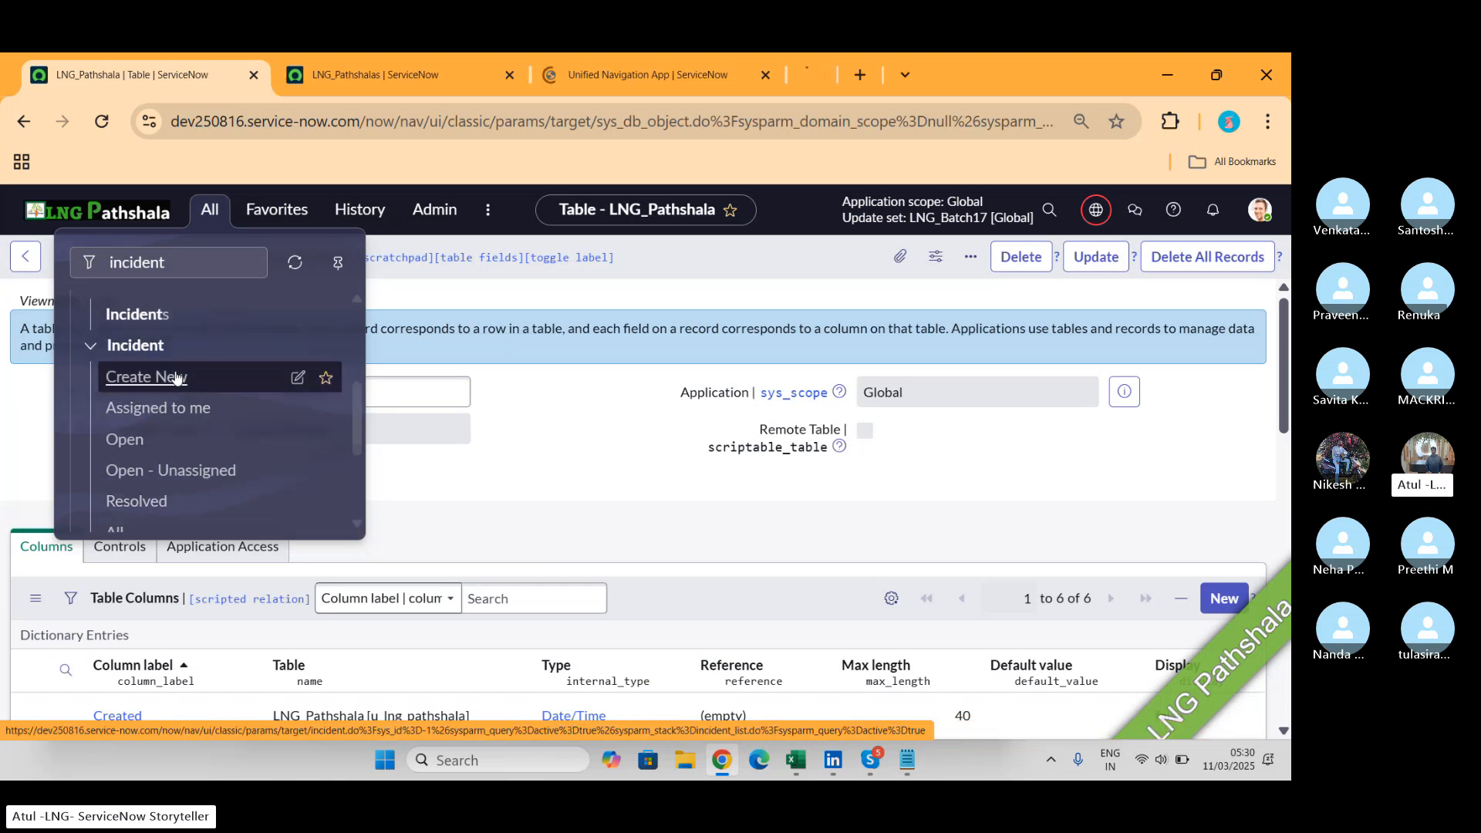
click(655, 70)
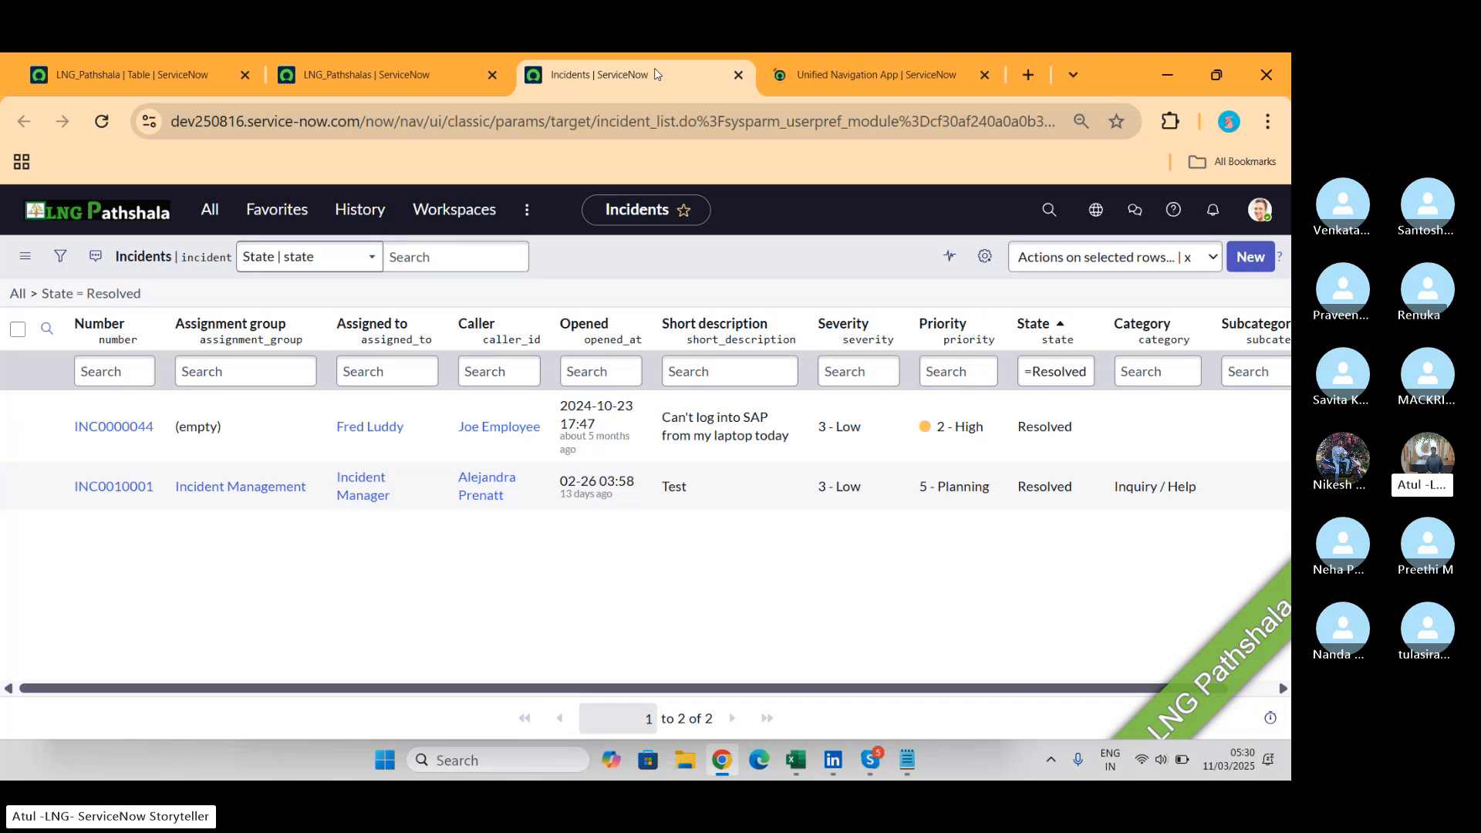
click(878, 91)
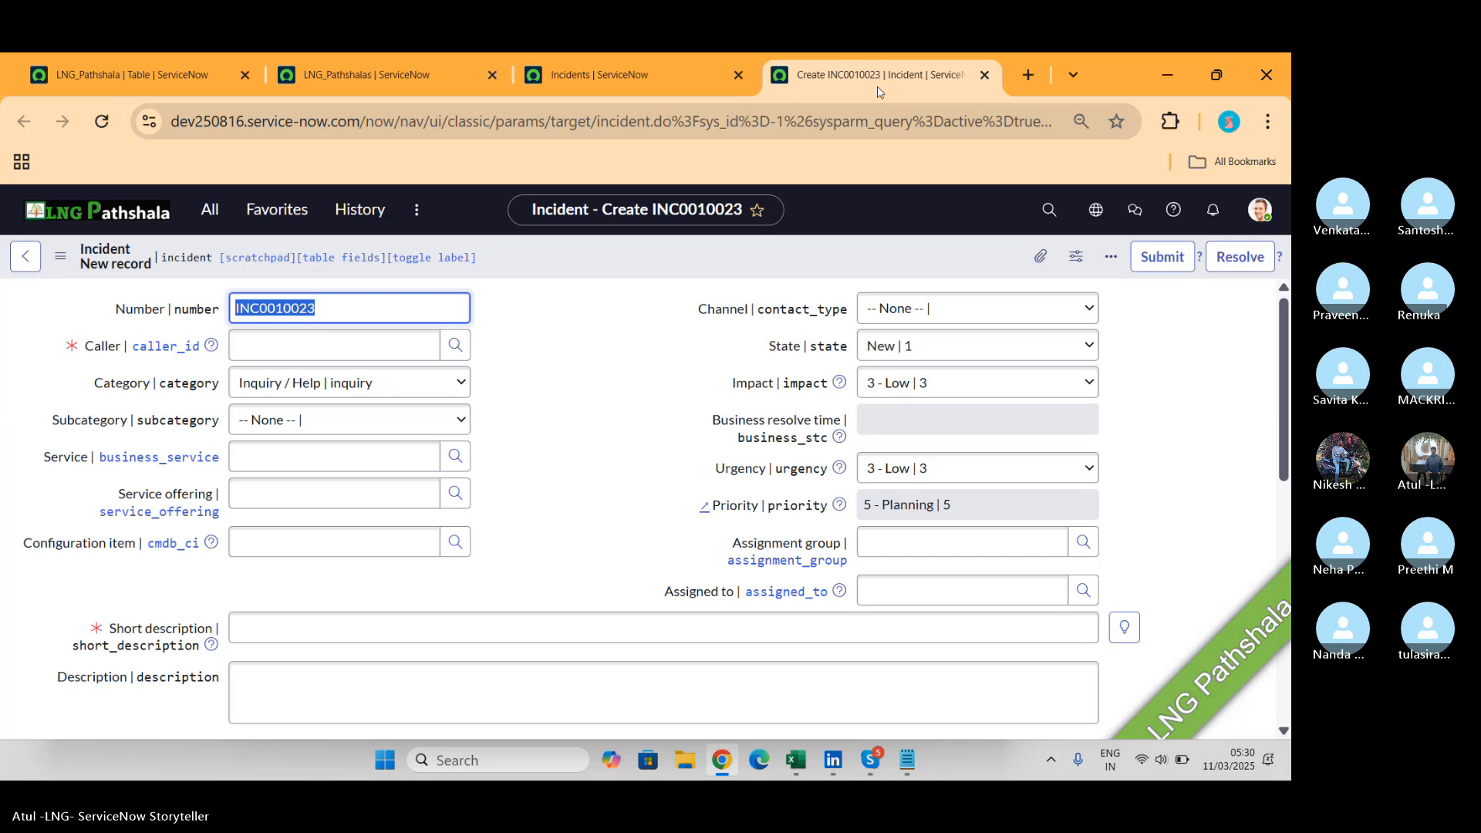
key(alt+Tab)
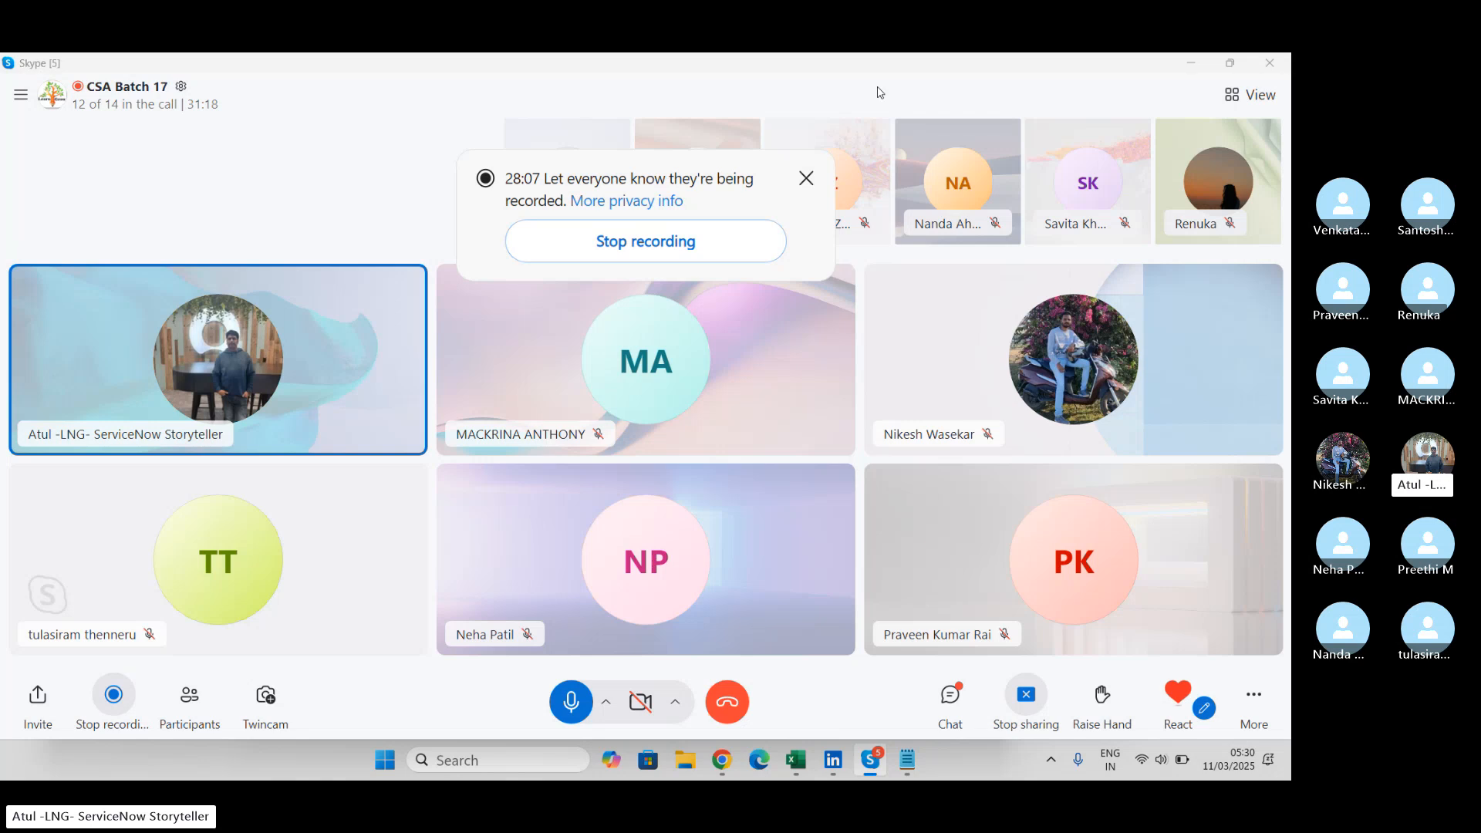
key(alt+Tab)
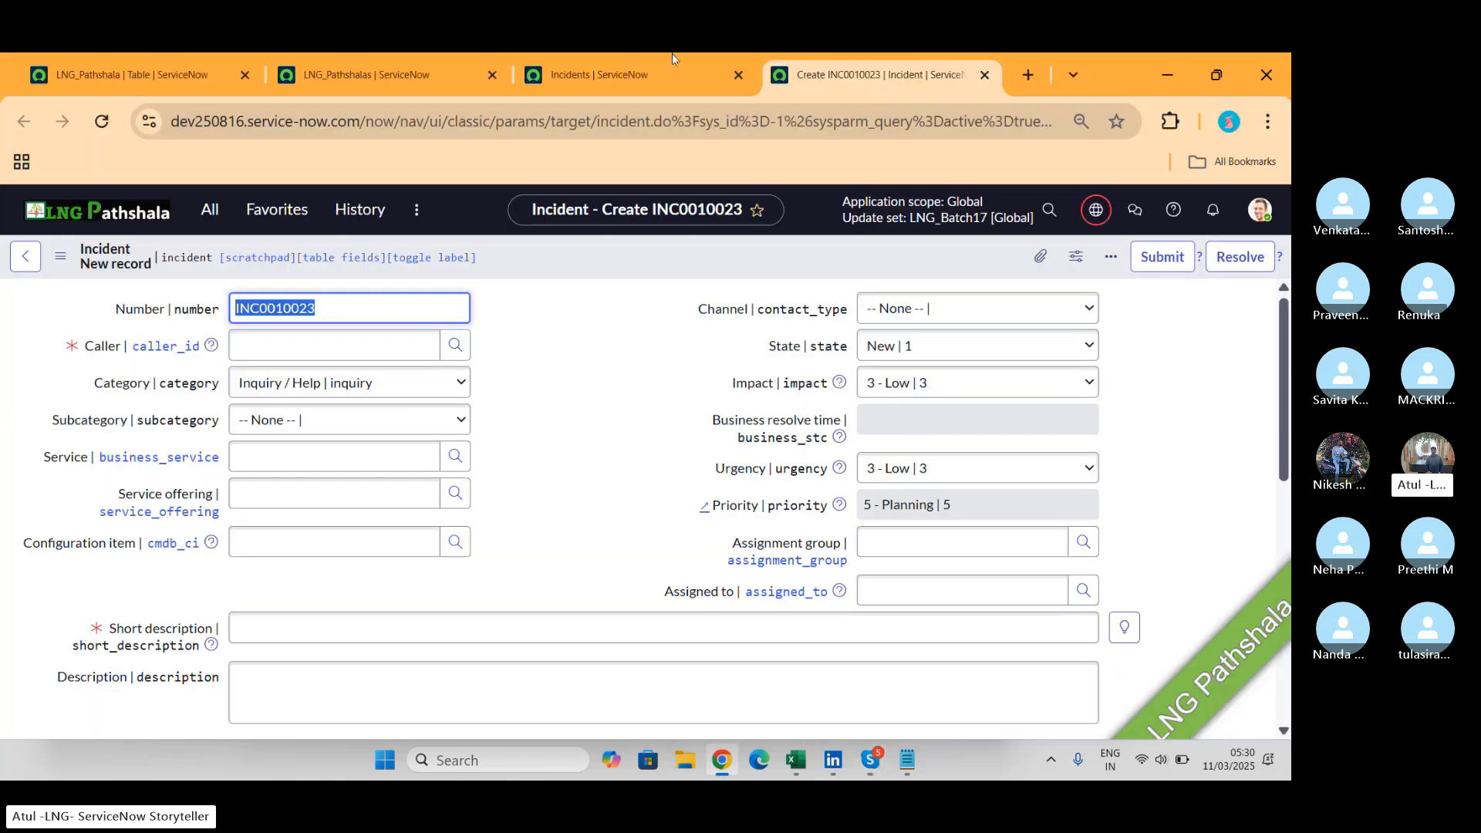
From the LNG_Pathshala table page, find lng in the application navigator and open the LNG_Pathshalas module record for editing.
click(151, 75)
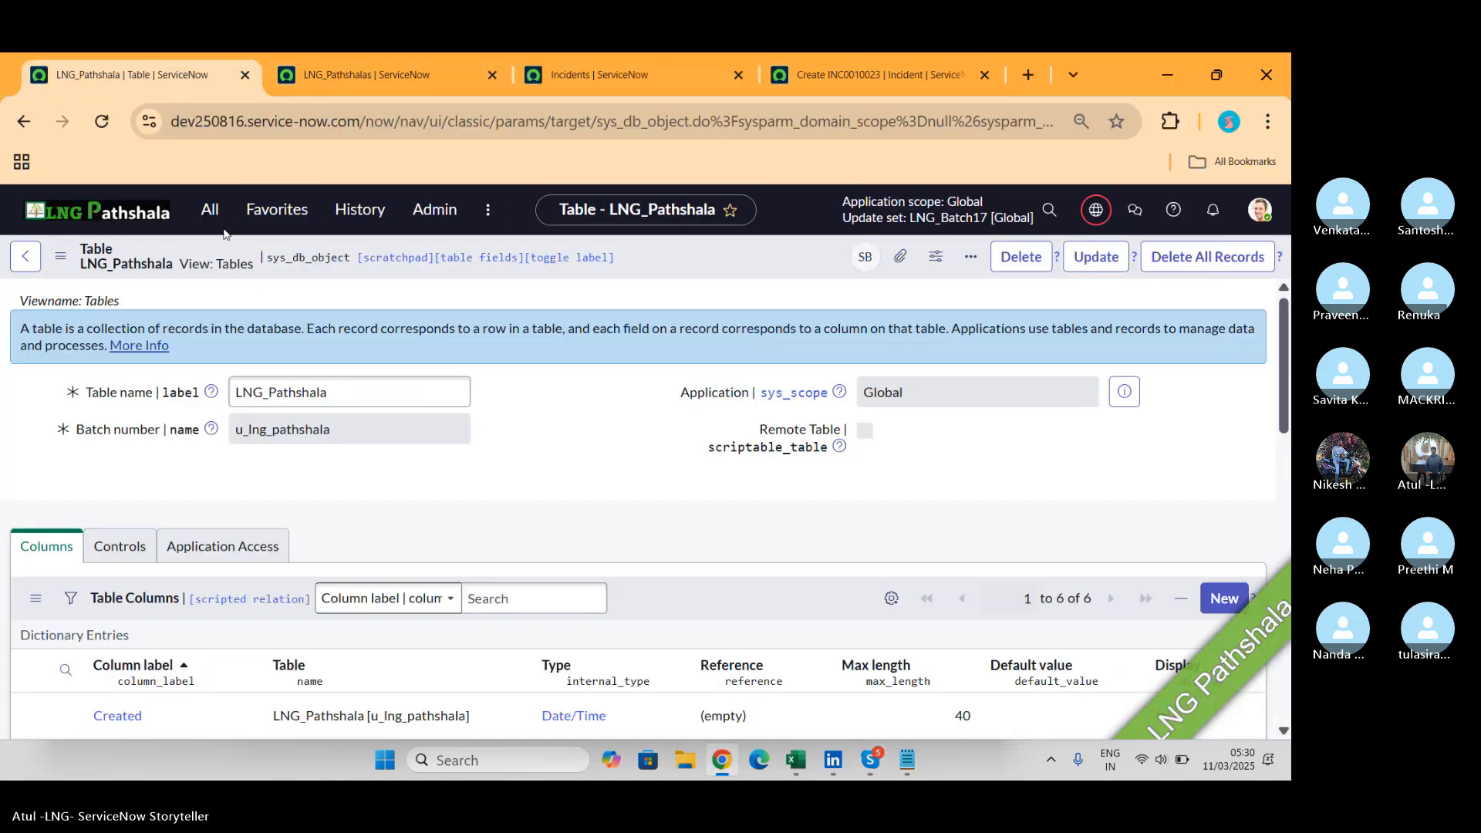
click(208, 216)
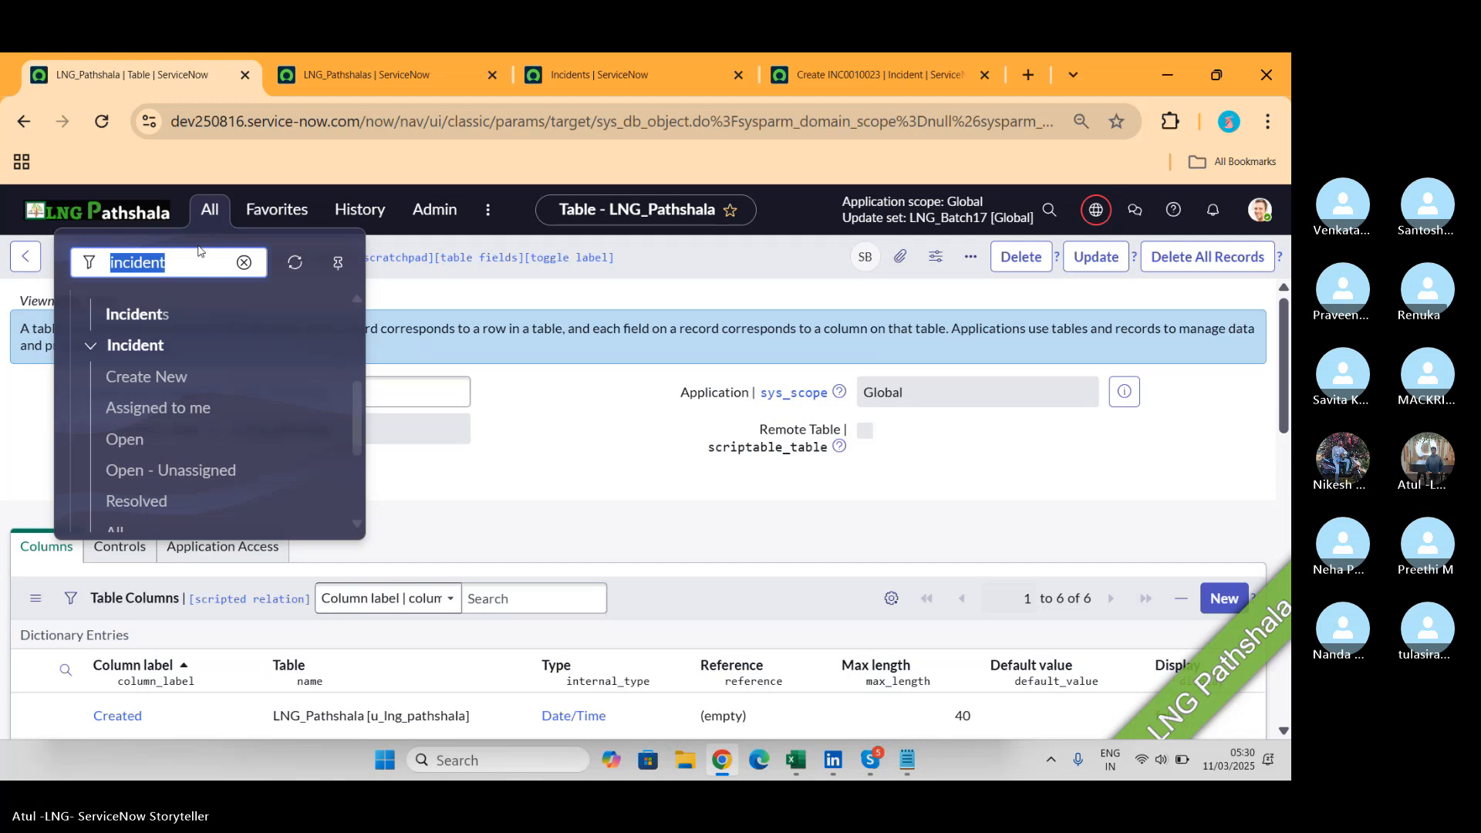
text(lng)
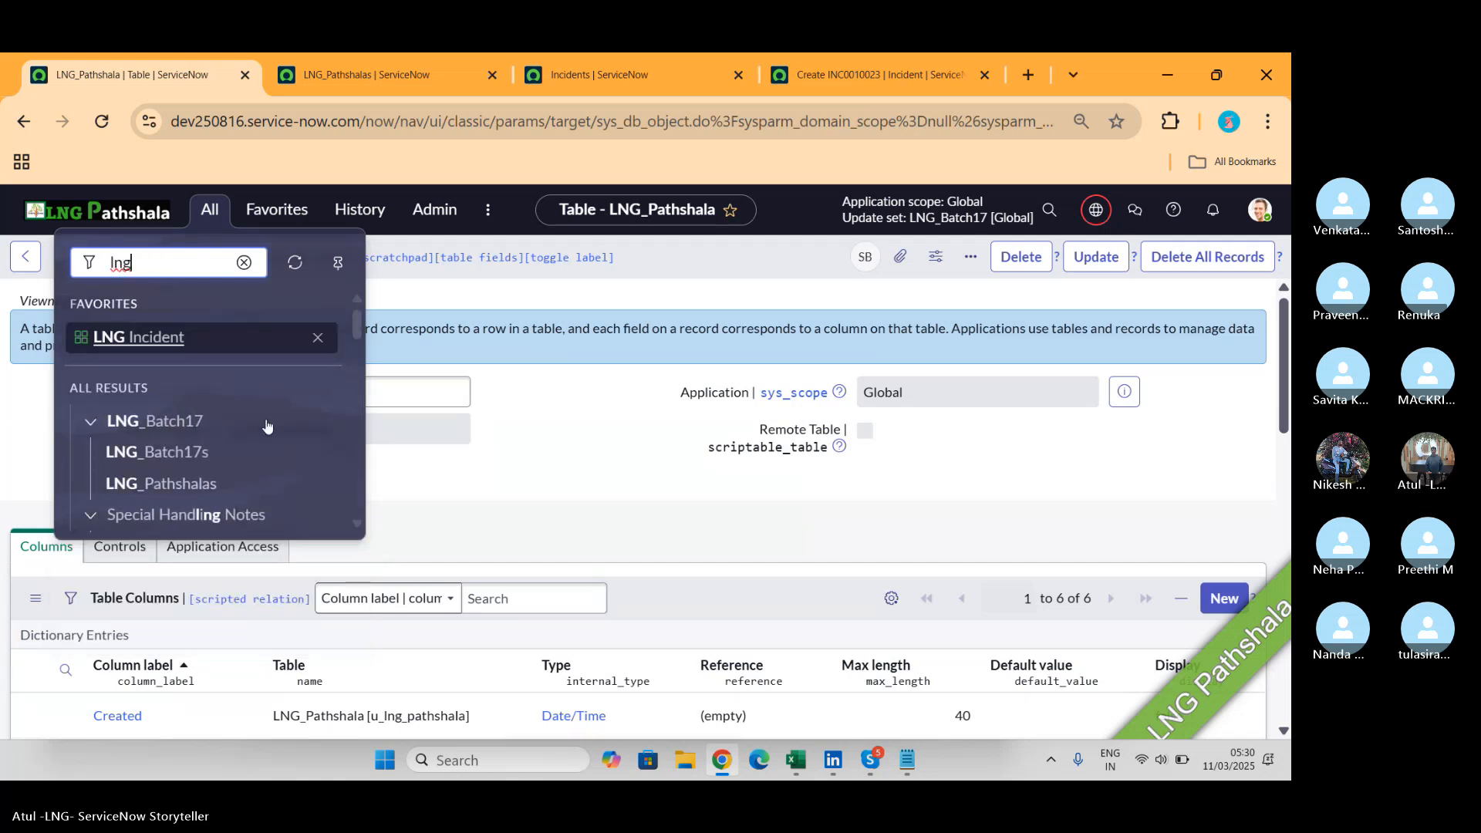
mouse_move(294, 484)
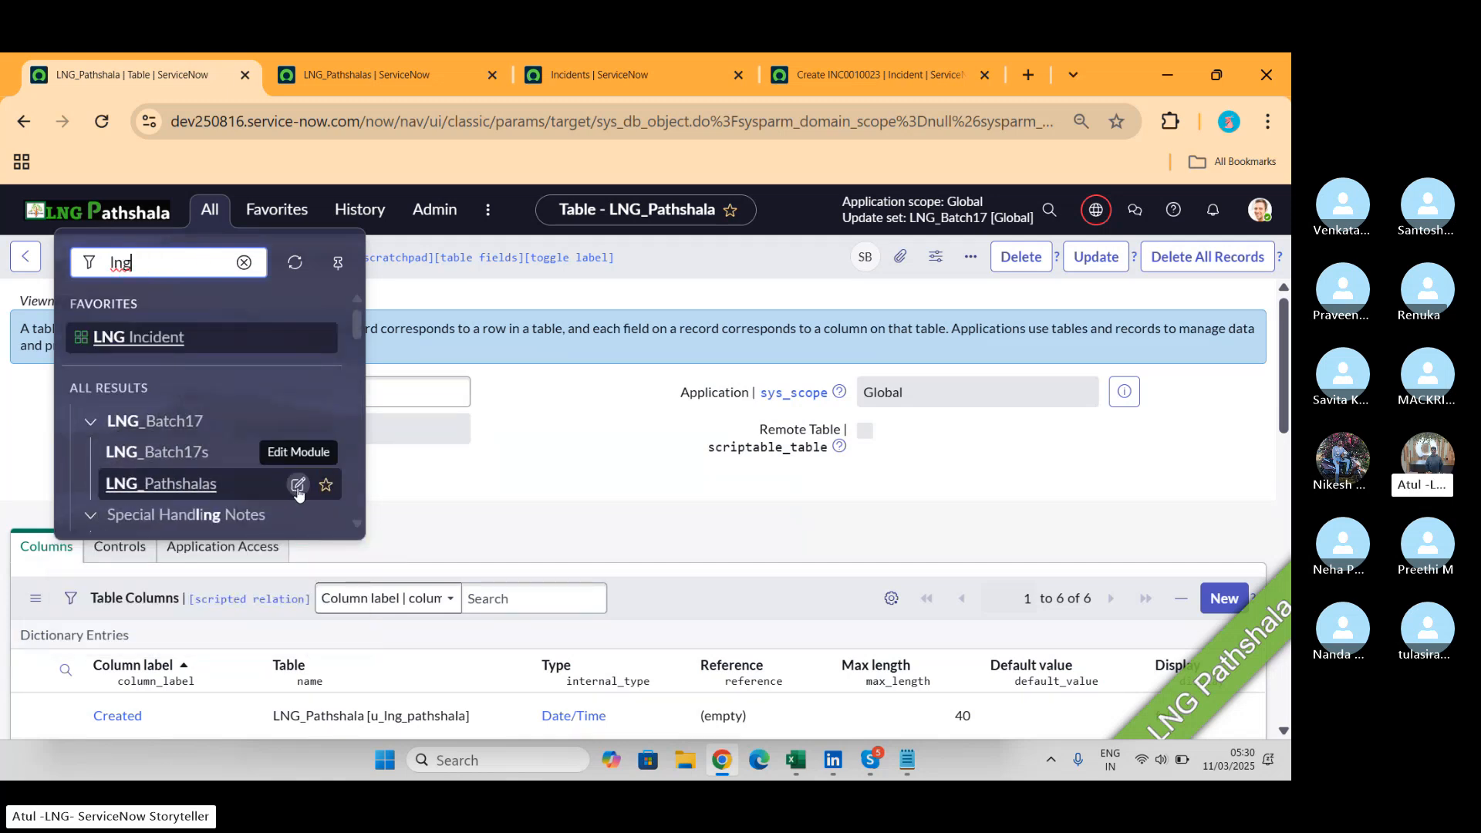
click(298, 487)
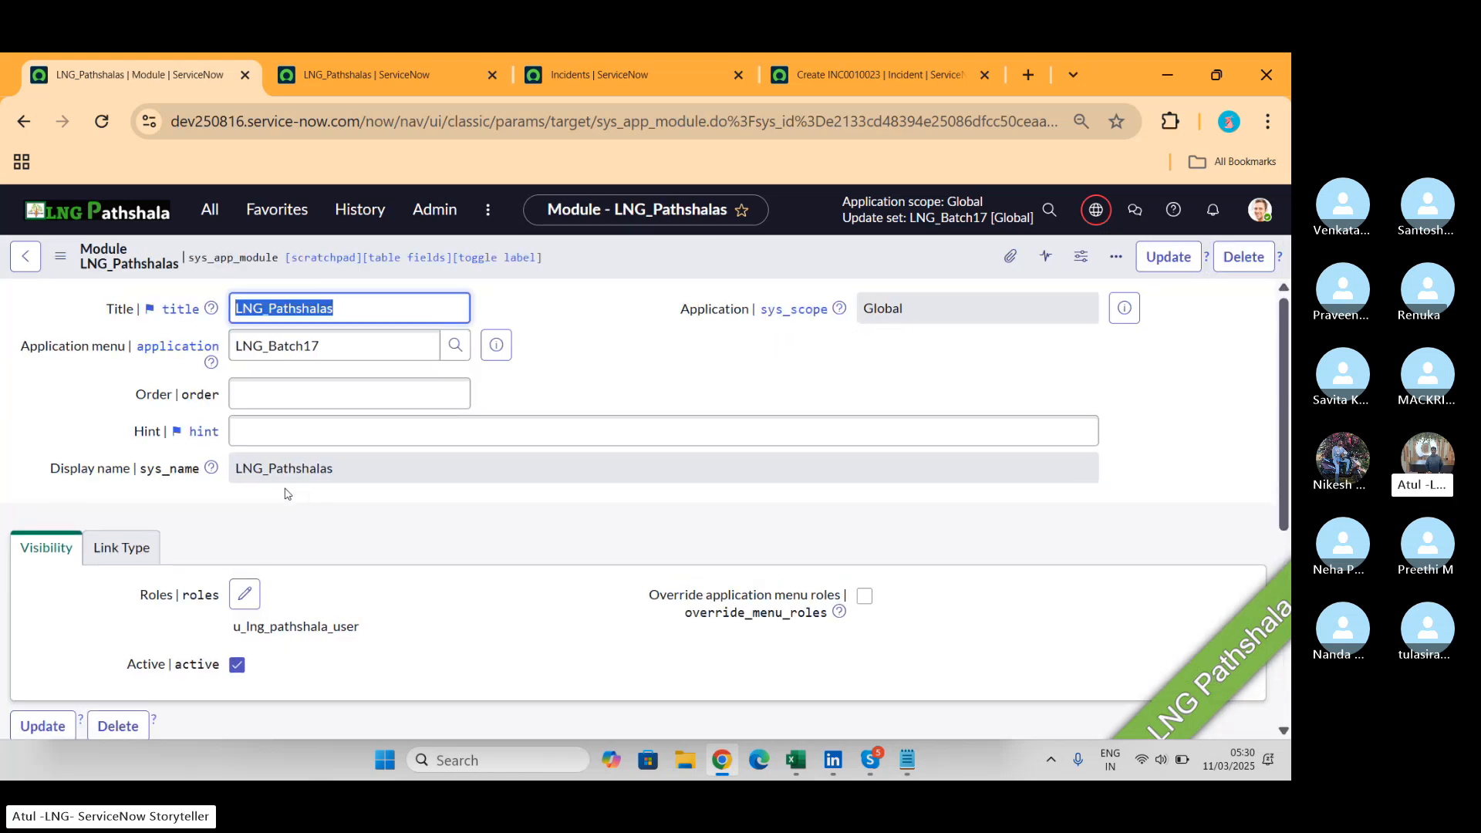
Change the LNG_Pathshalas module's link type to New Record and save the module record.
click(113, 567)
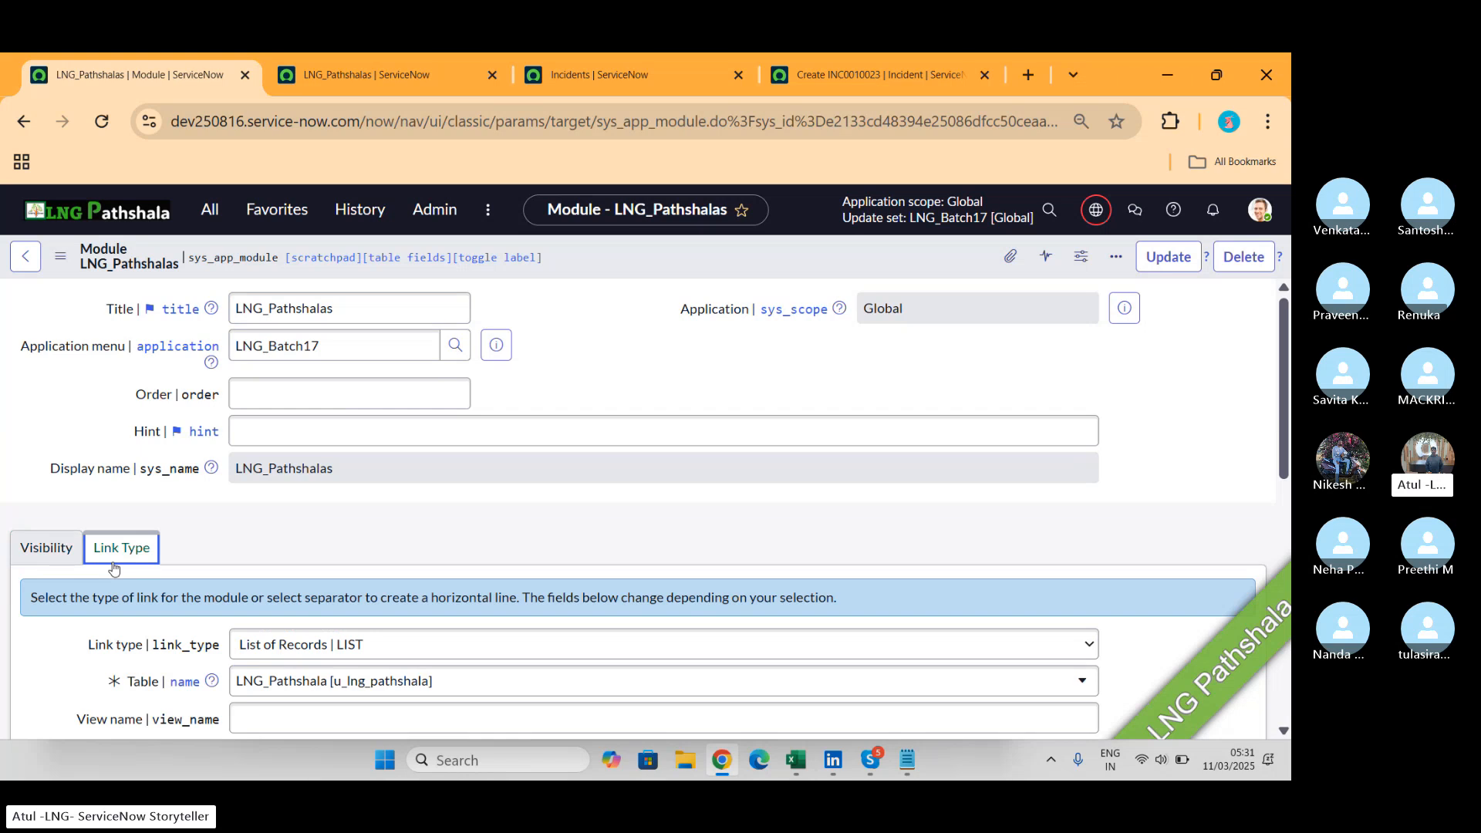
scroll(113, 567, down, 2)
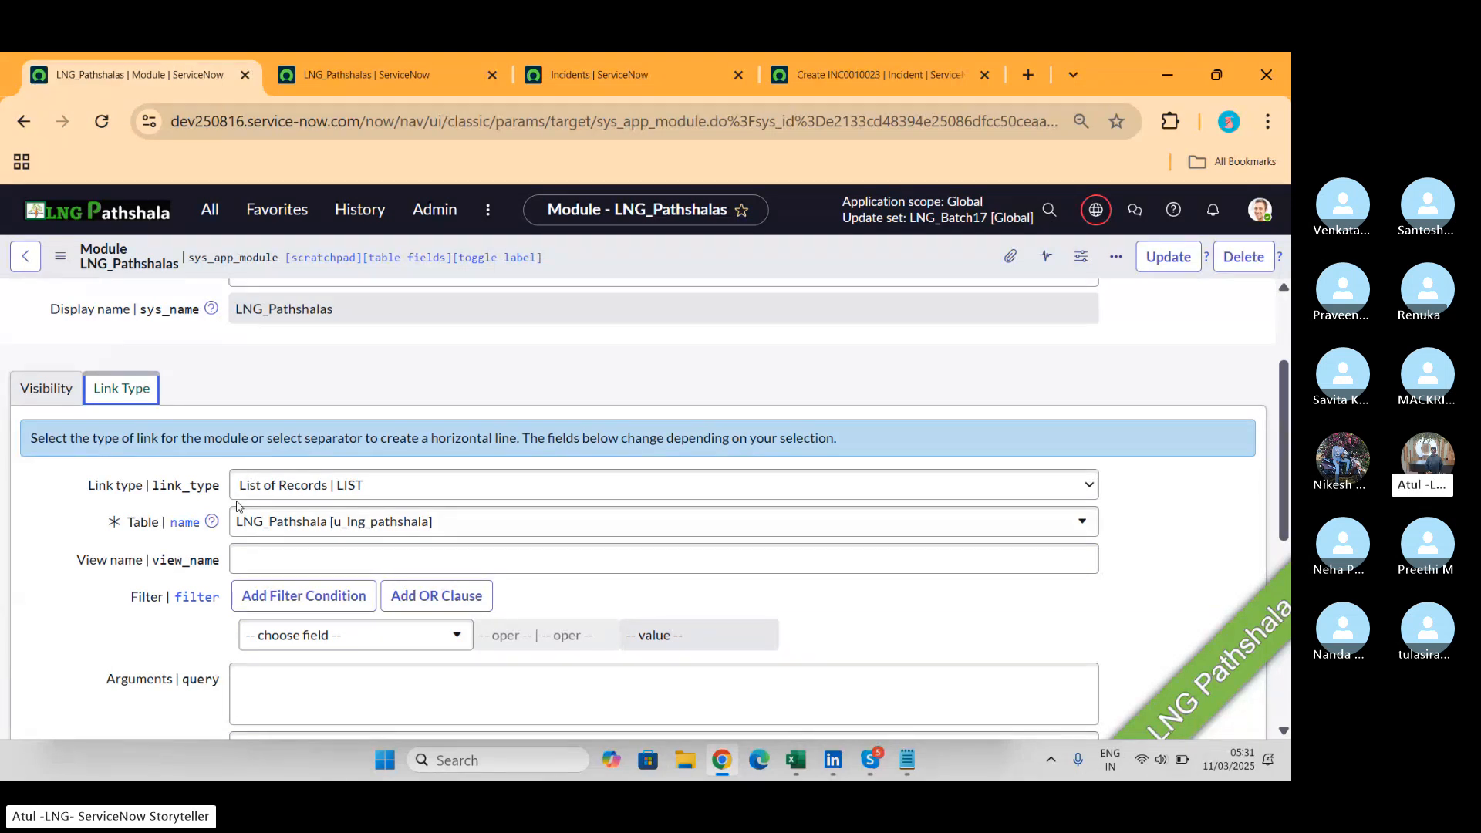
click(311, 489)
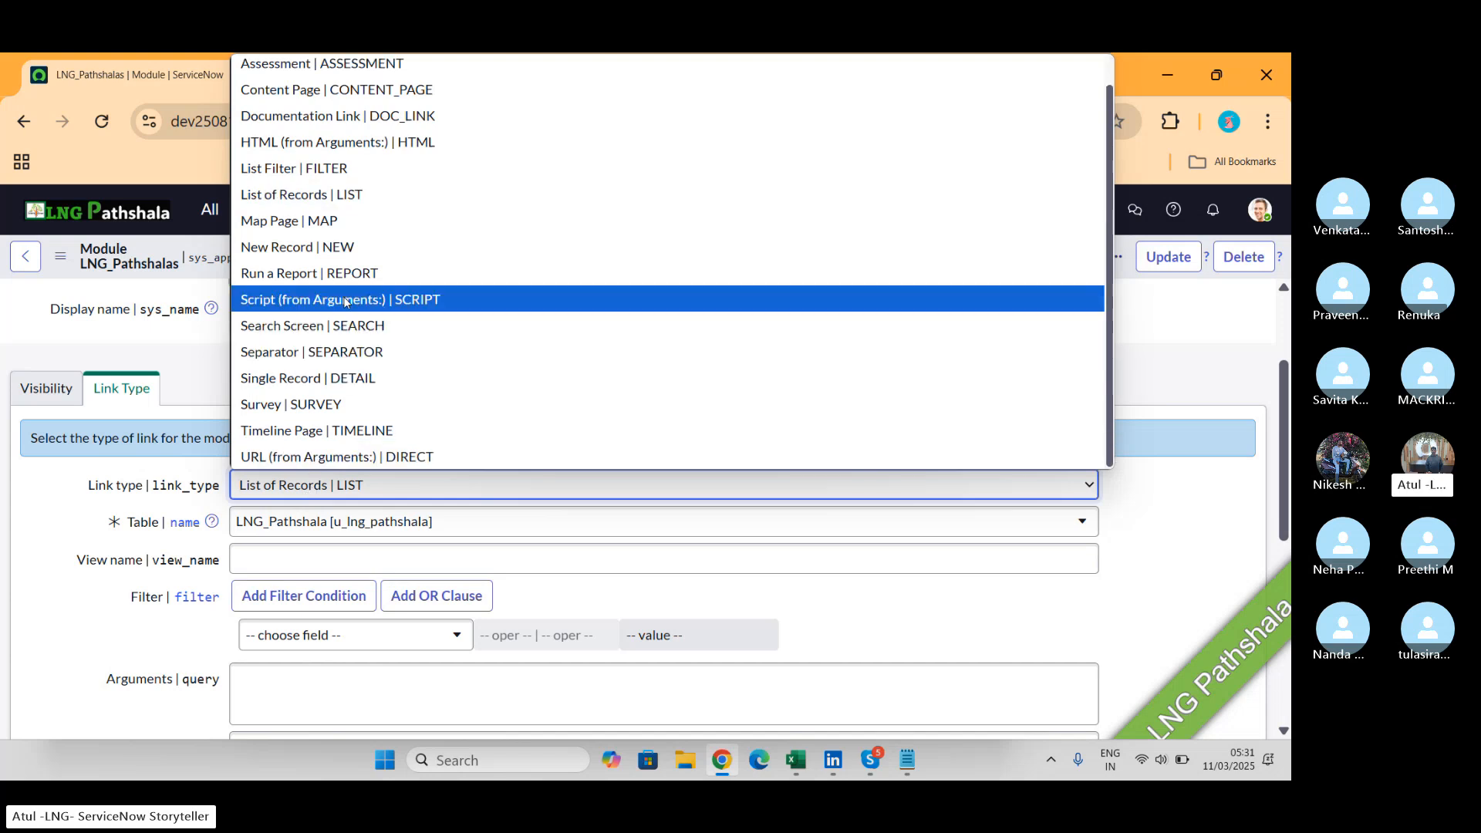
scroll(347, 223, up, 1)
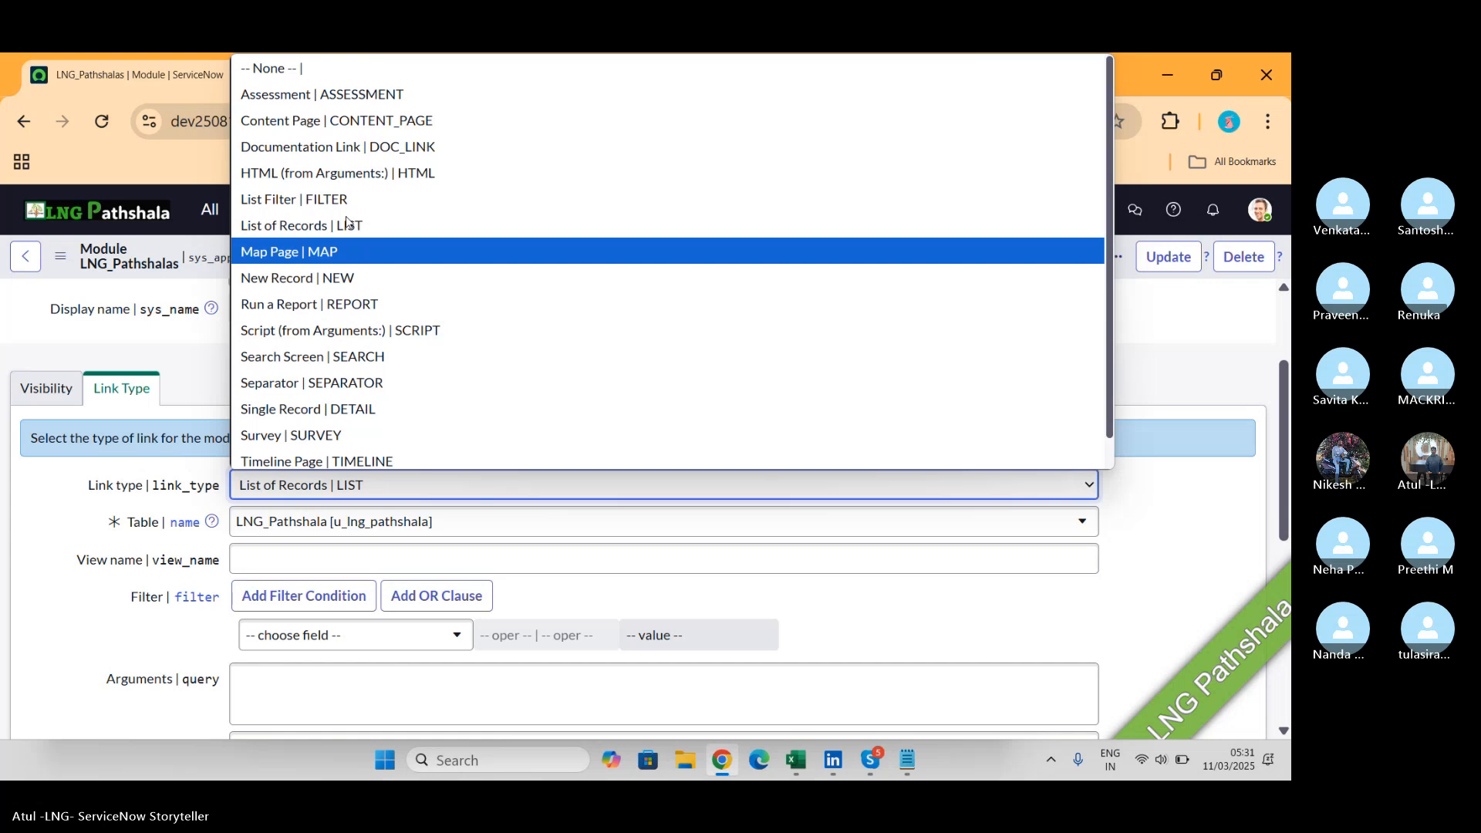
click(326, 276)
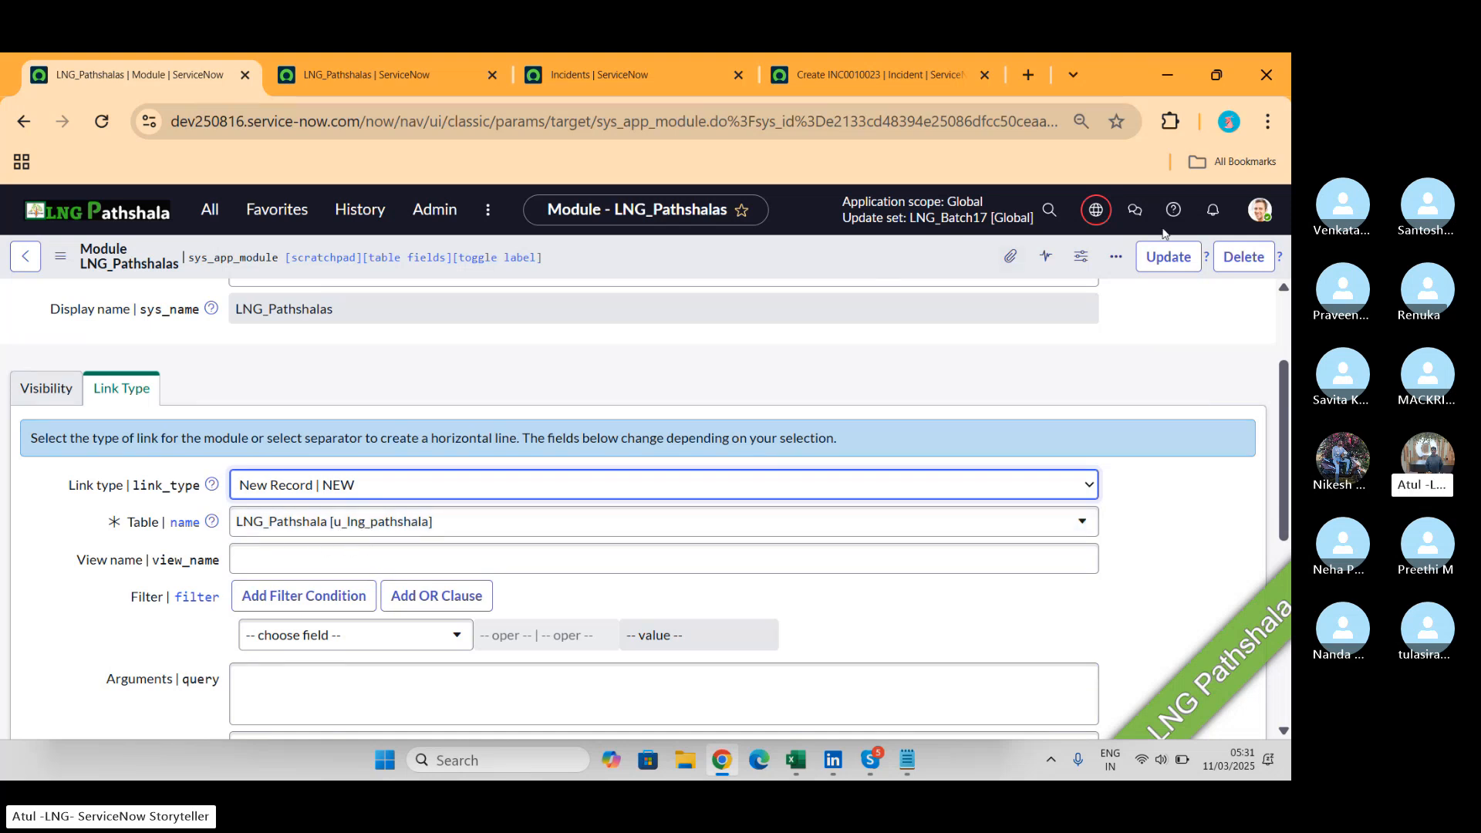
right_click(840, 252)
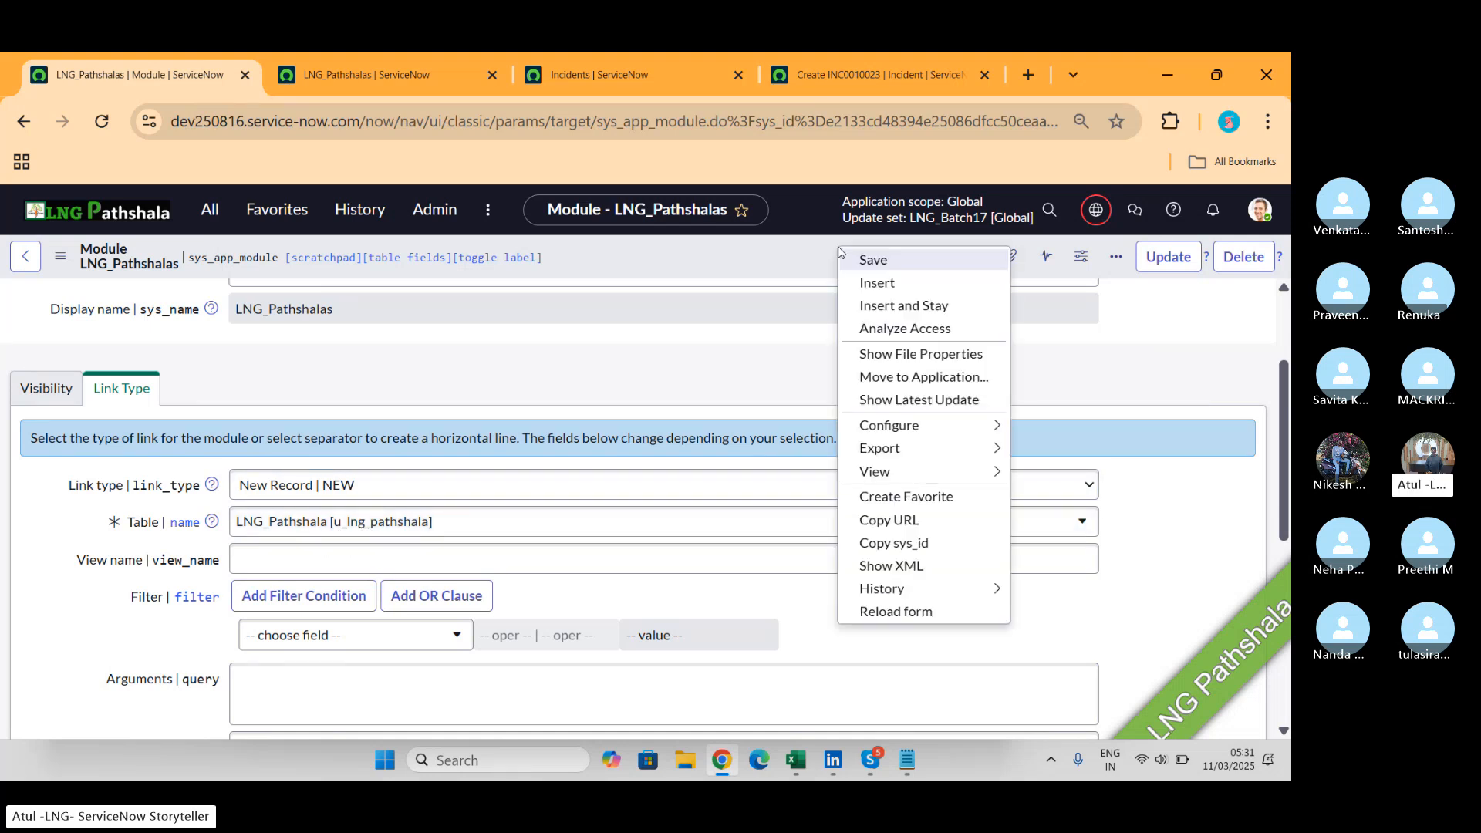
click(865, 266)
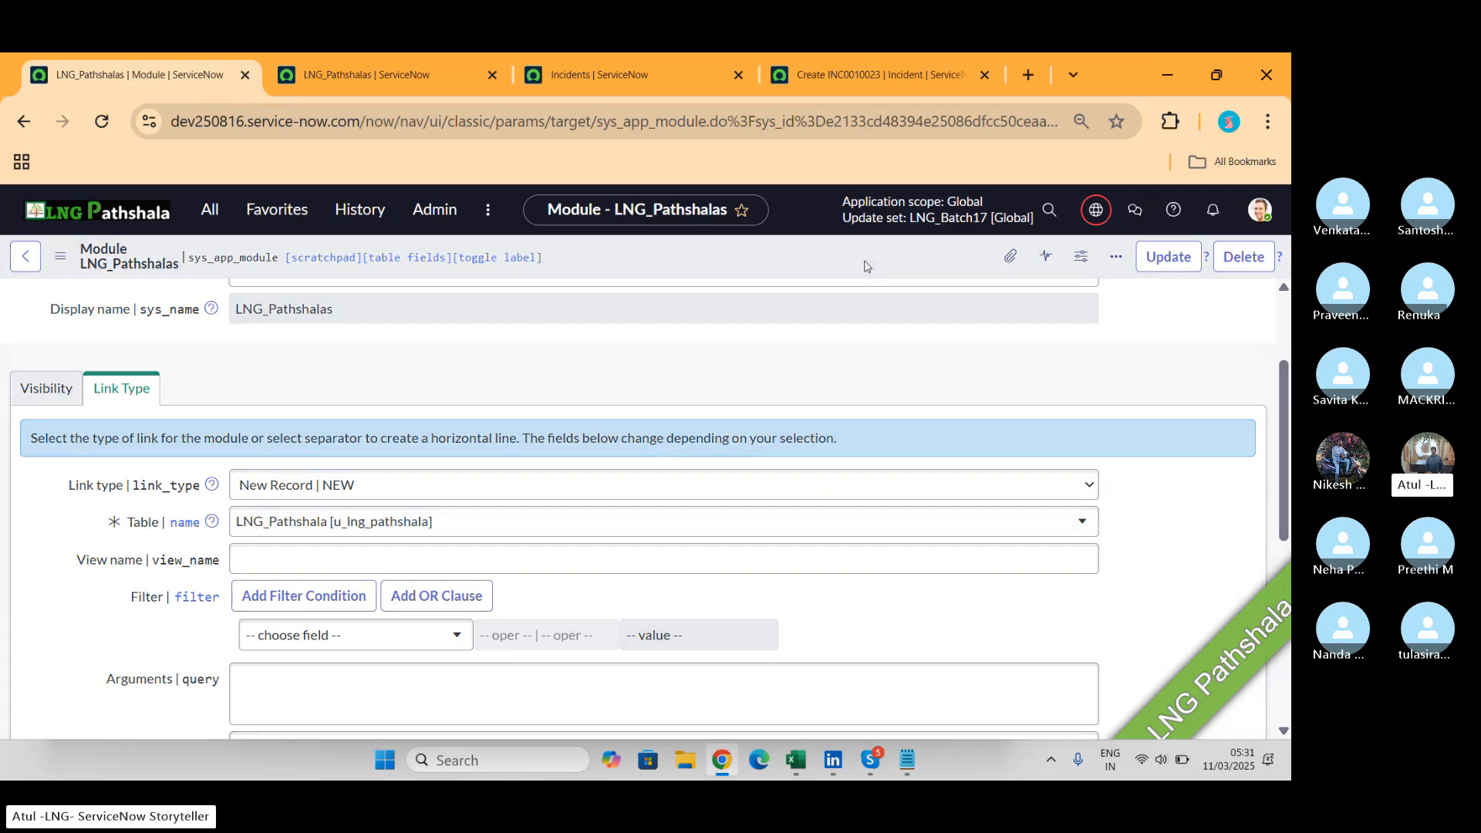
Close the Create Incident, Incidents and LNG_Pathshalas list browser tabs, keeping the module record open.
click(739, 75)
click(738, 75)
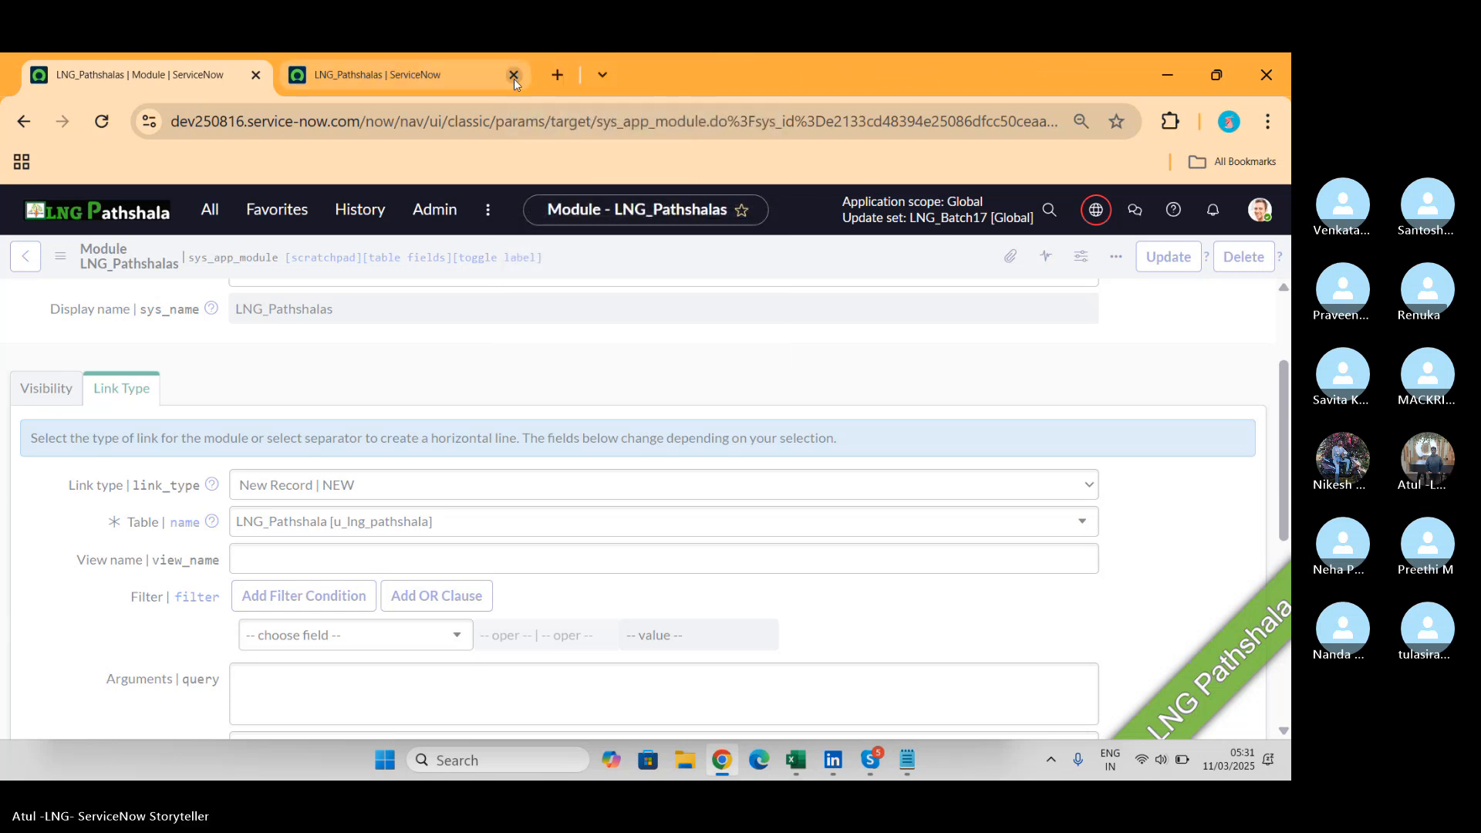
click(492, 75)
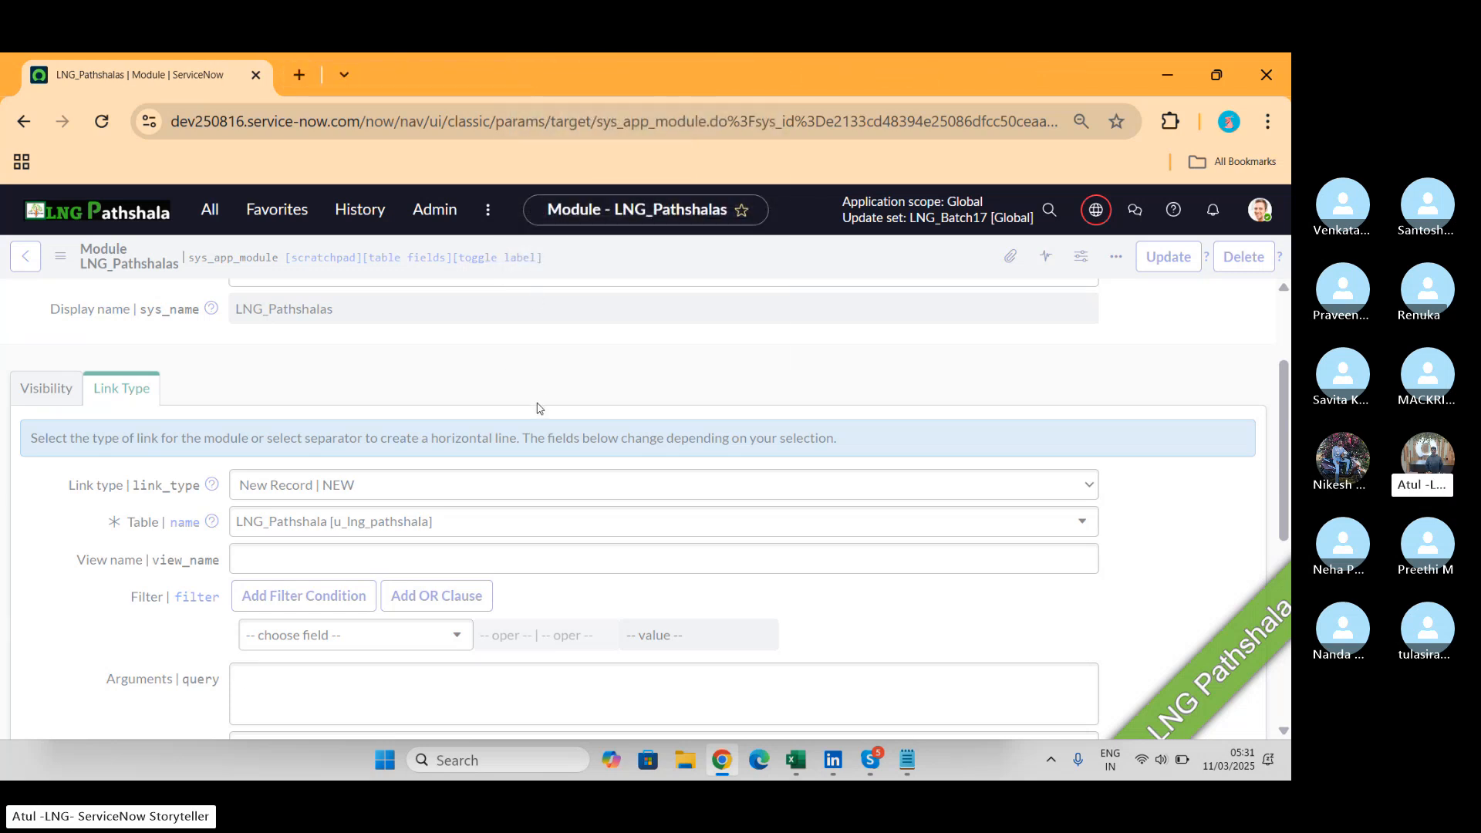
Refresh the application navigator, filter it for lng, and view the LNG_Pathshalas module in a new browser tab.
click(194, 213)
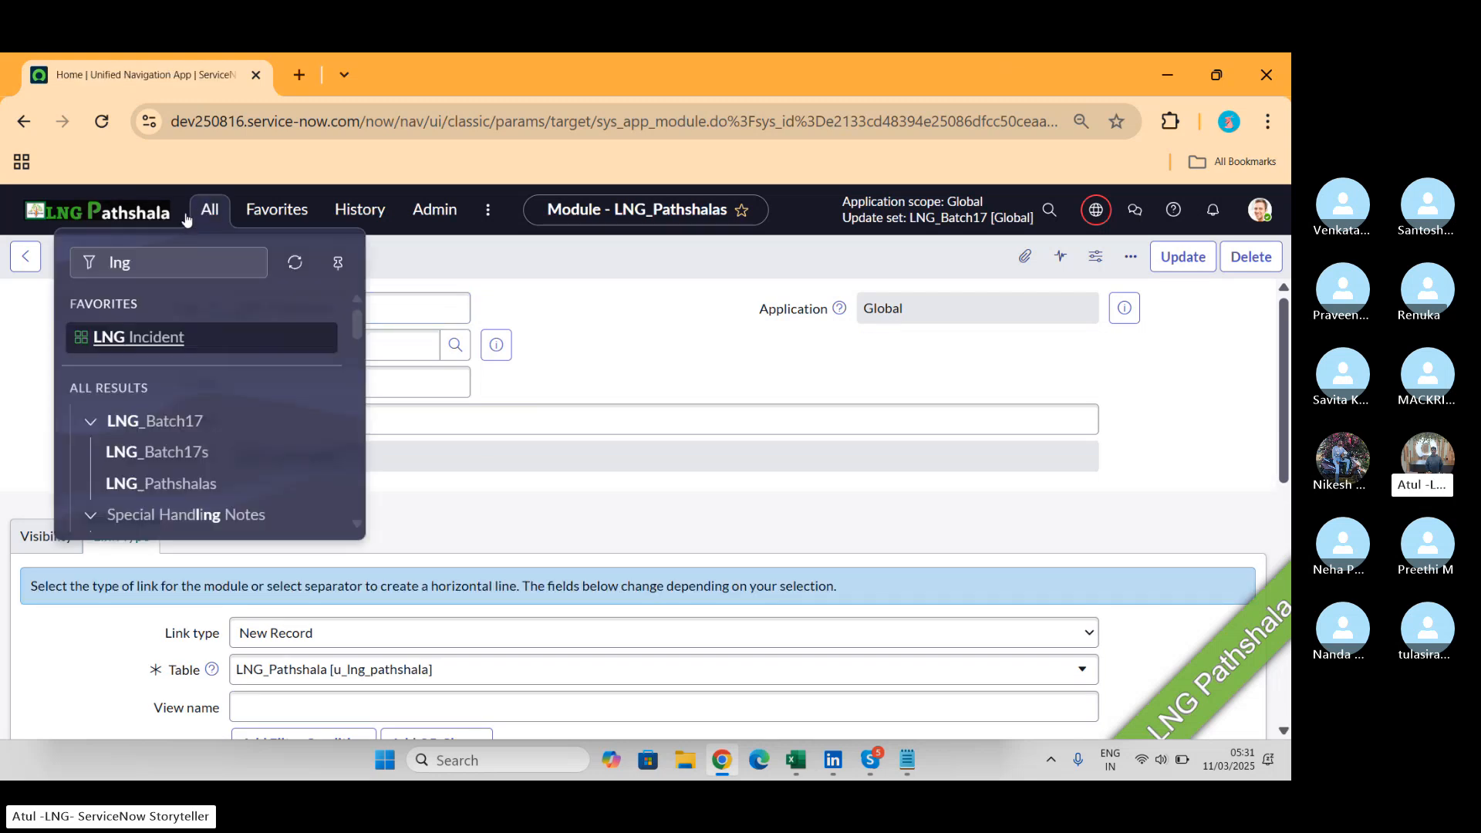
click(294, 263)
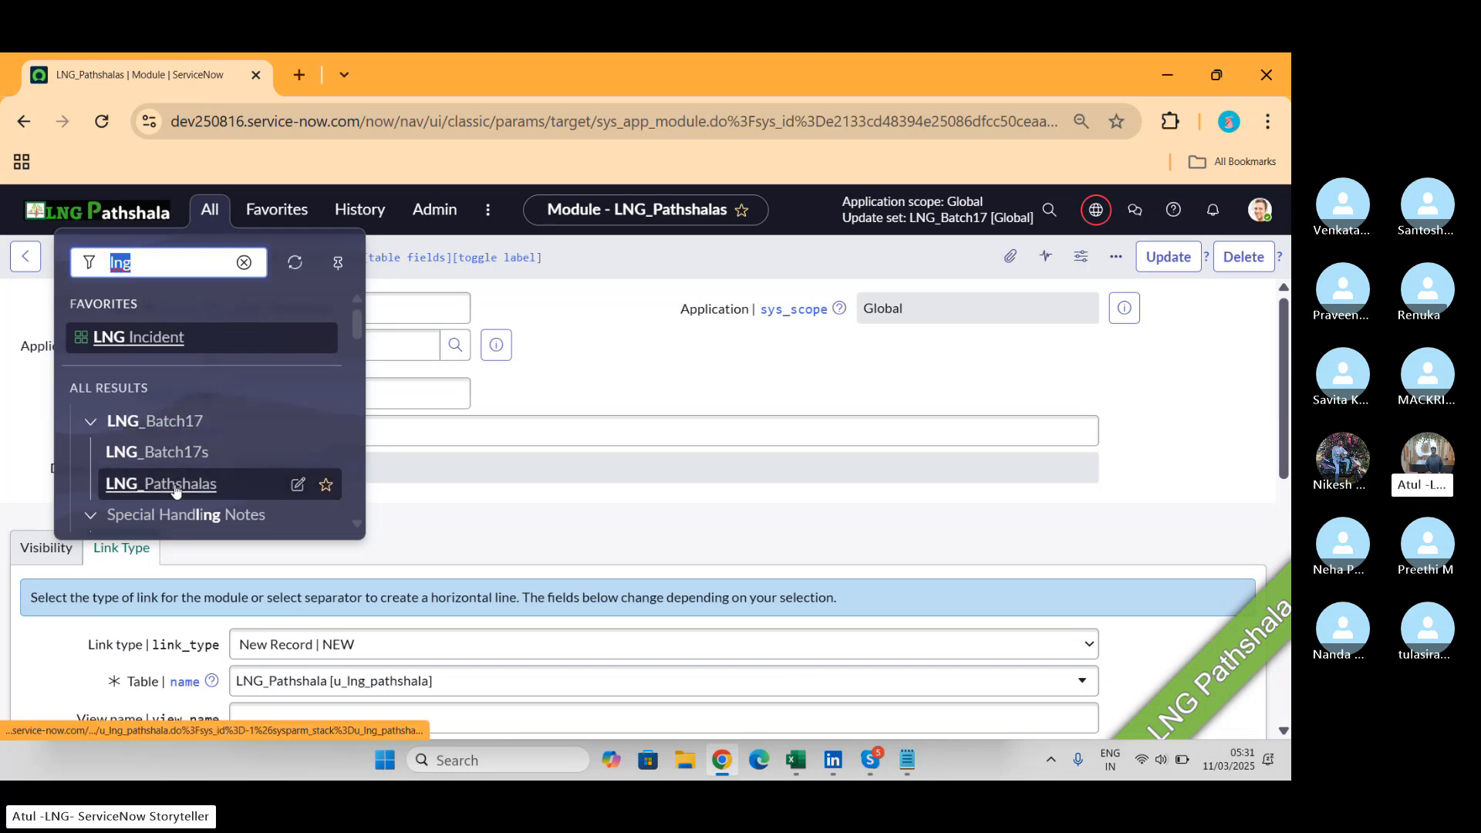
click(244, 263)
text(lng)
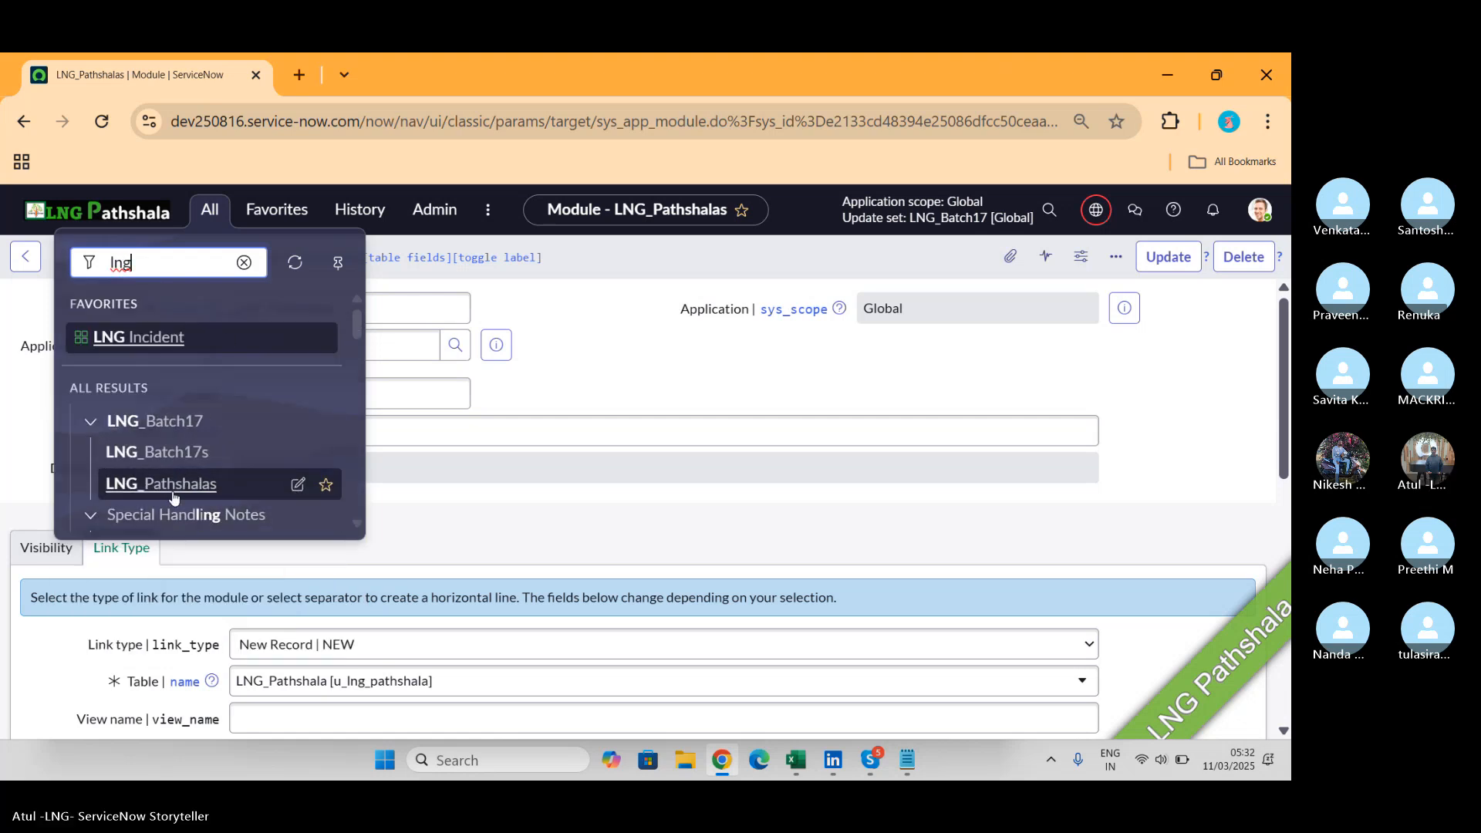
click(169, 486)
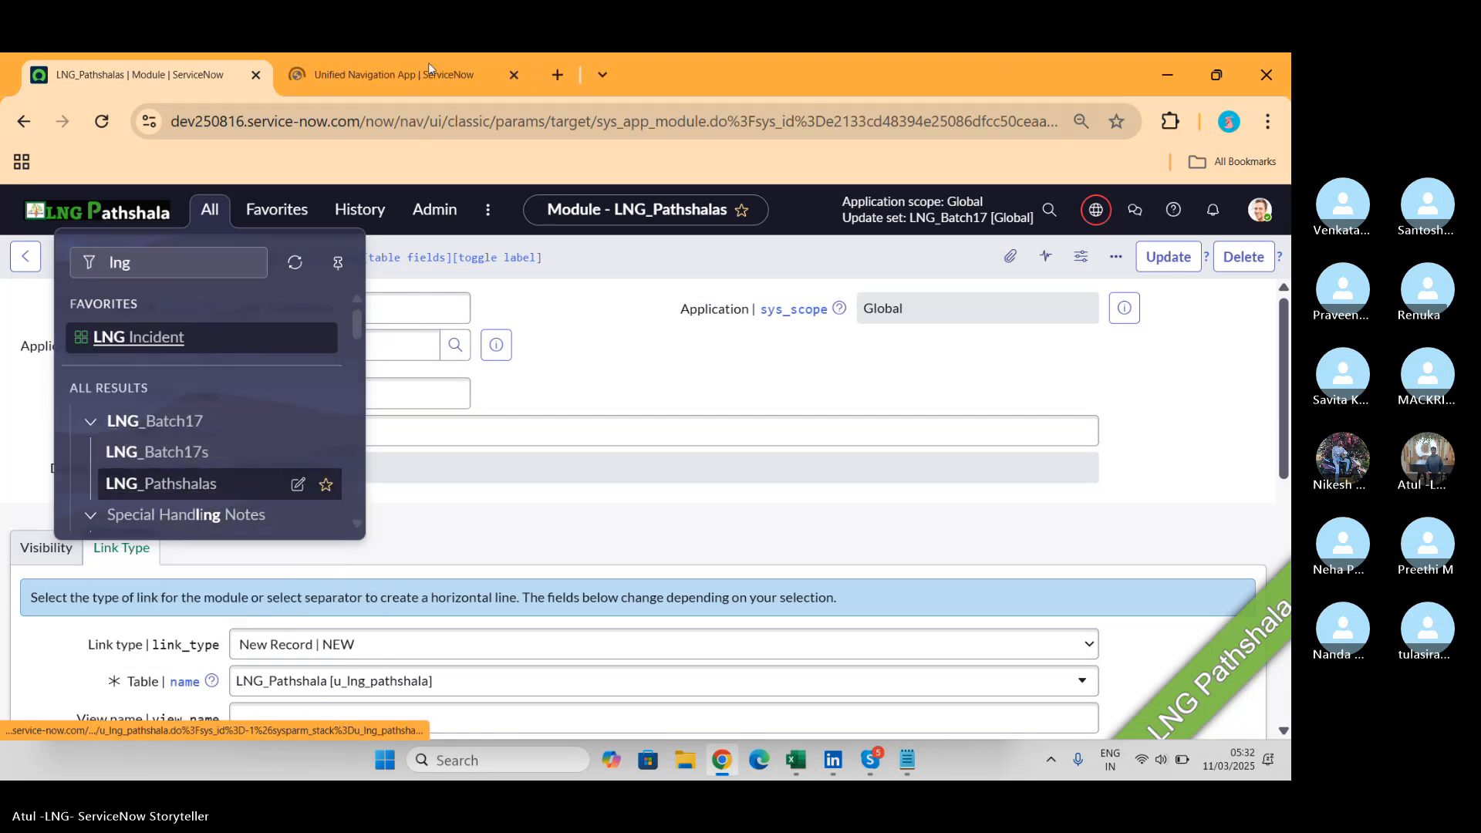
click(402, 78)
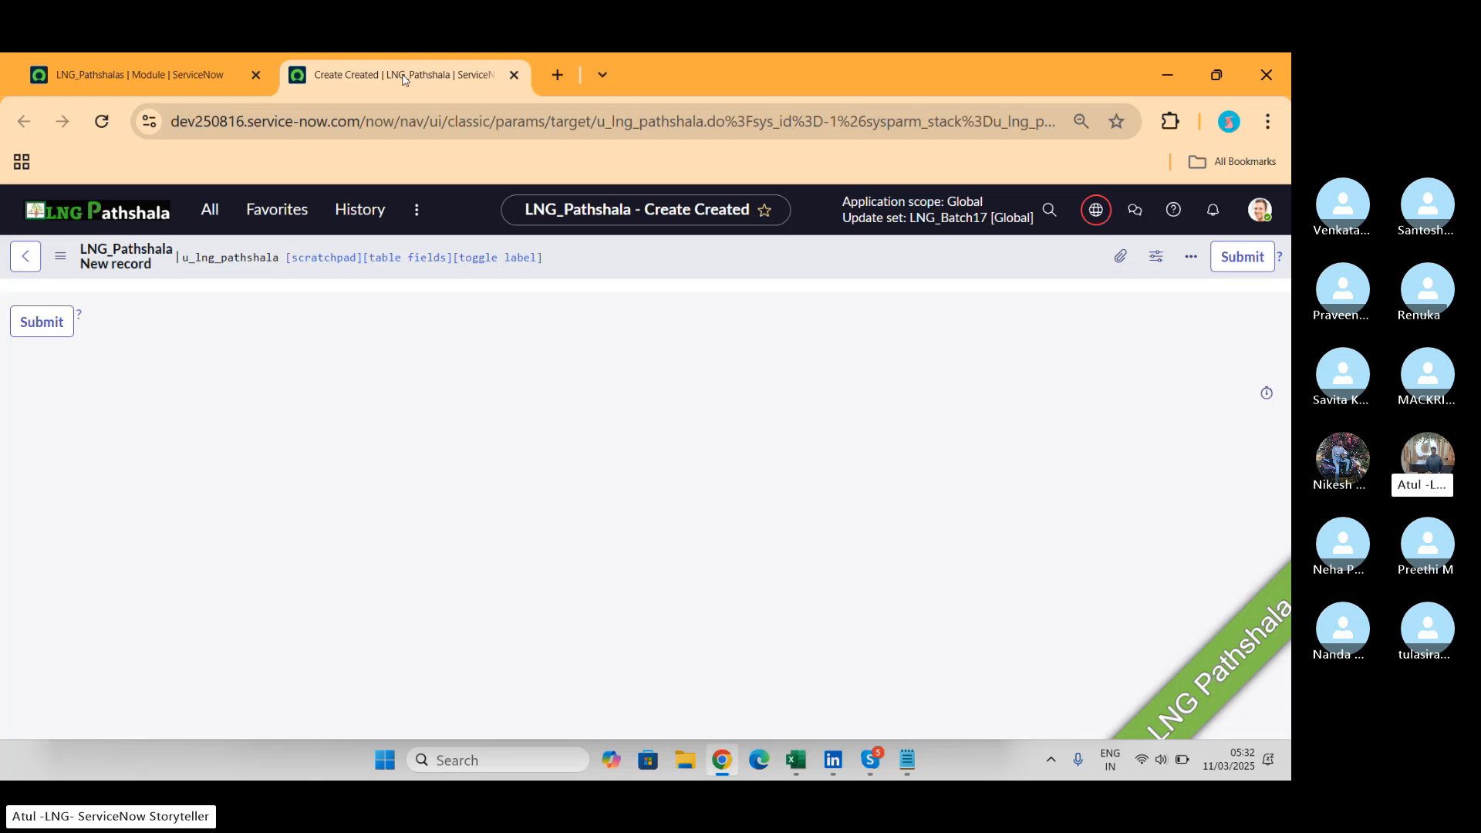
key(alt+Tab)
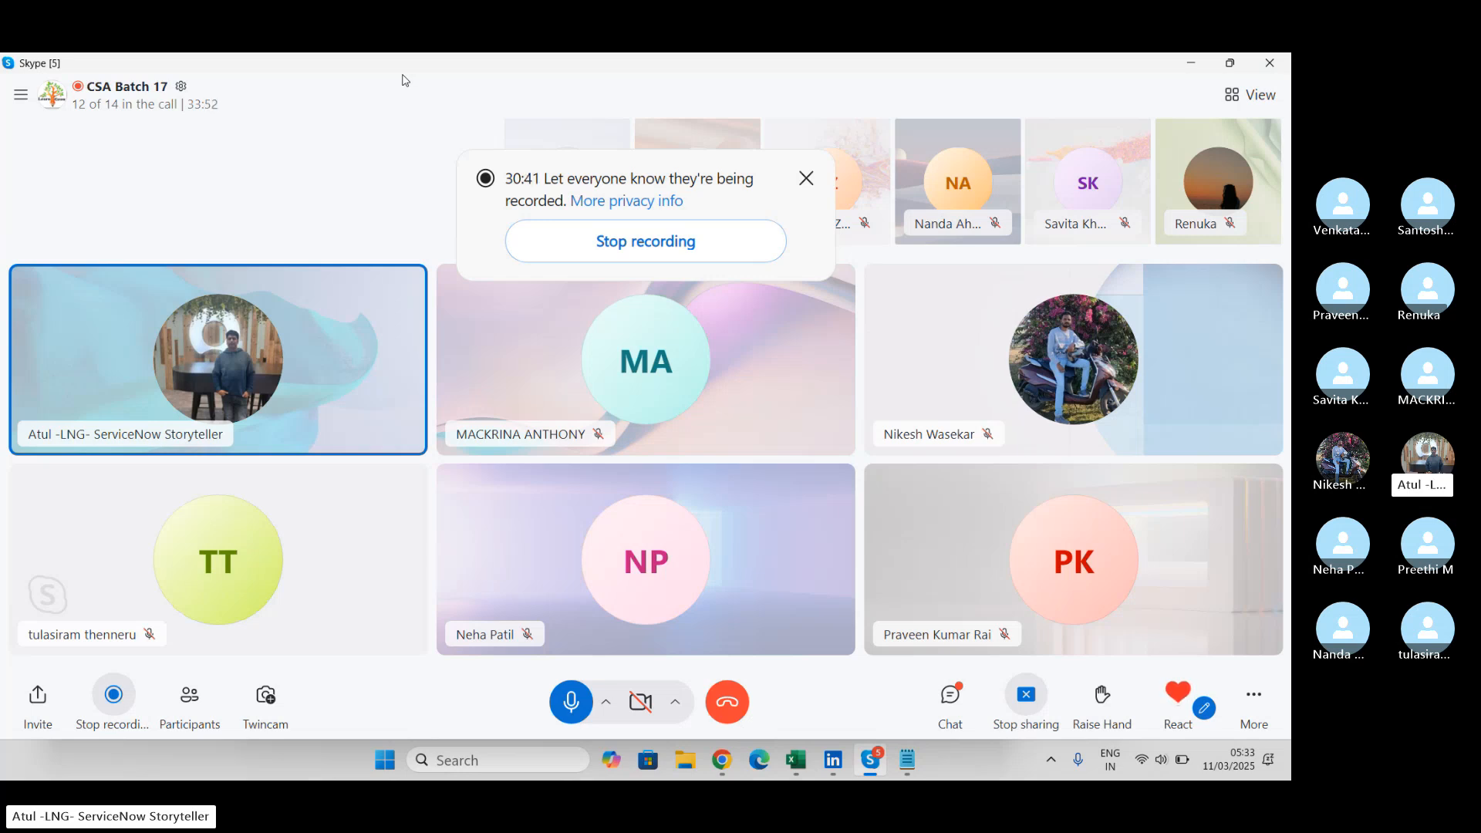
key(alt+Tab)
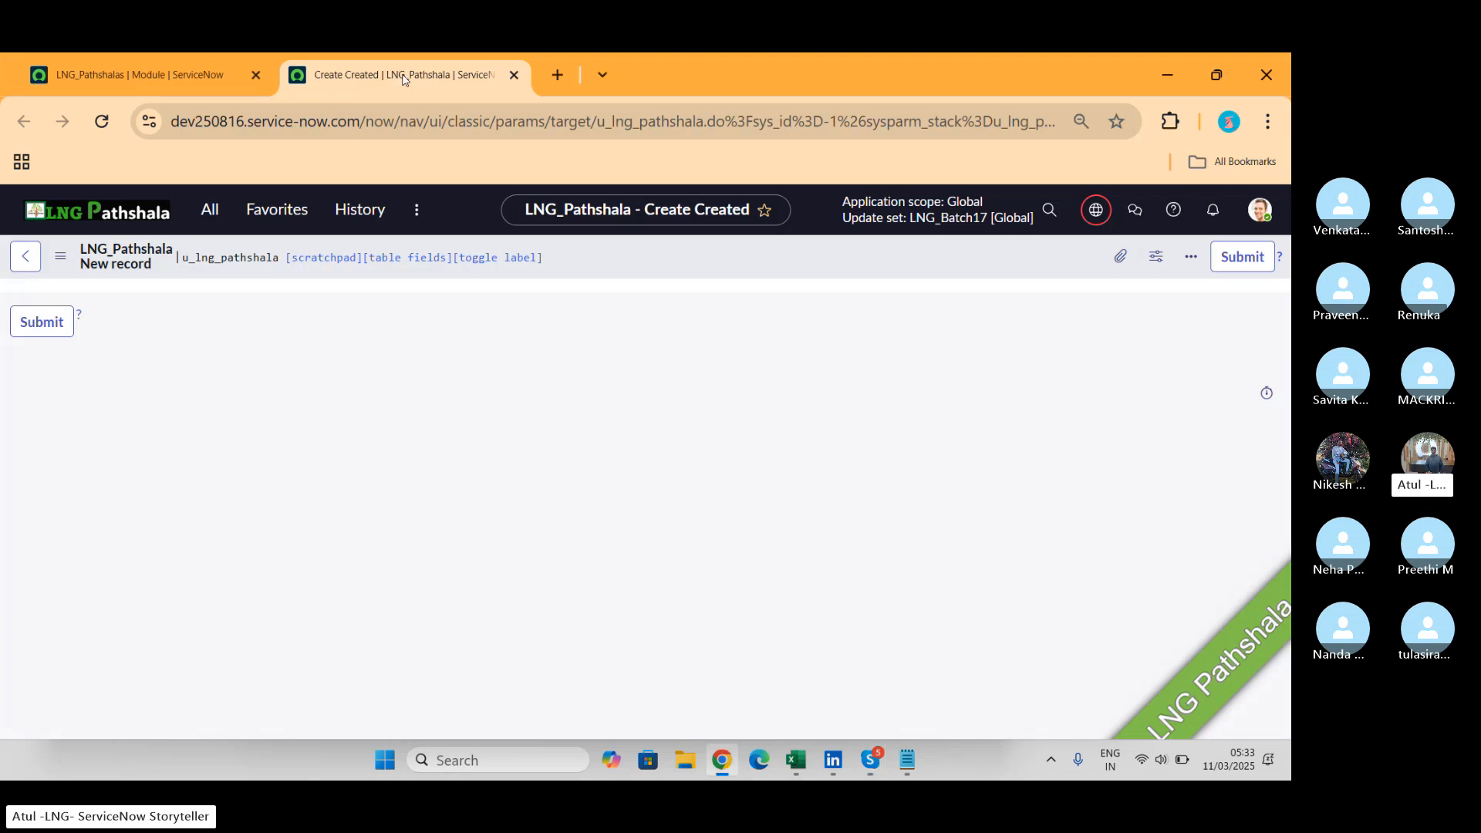
key(alt+Tab)
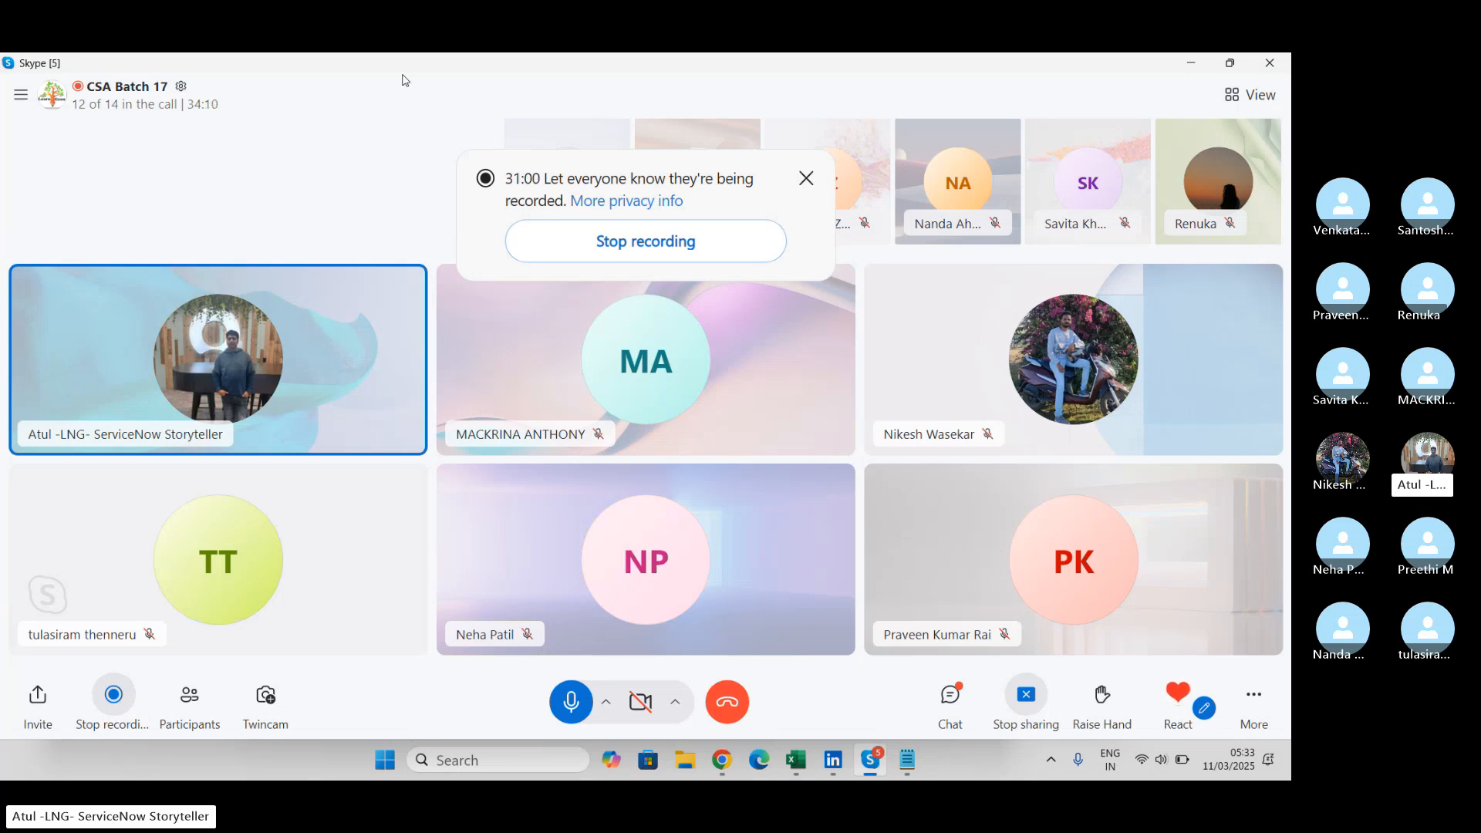
key(alt+Tab)
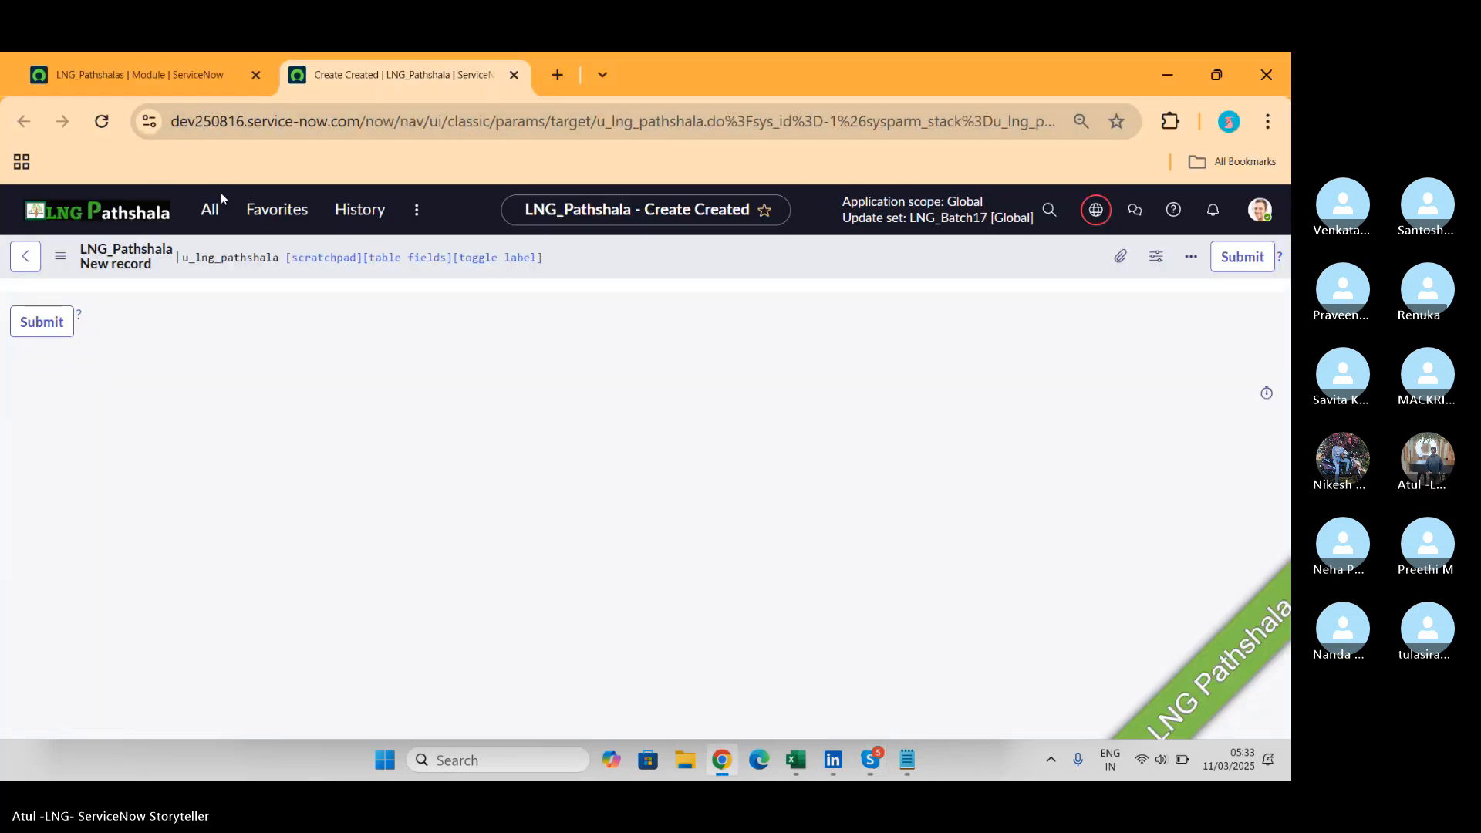
From the module record's browser tab, find tables in the application navigator and open the System Definition Tables list.
click(161, 77)
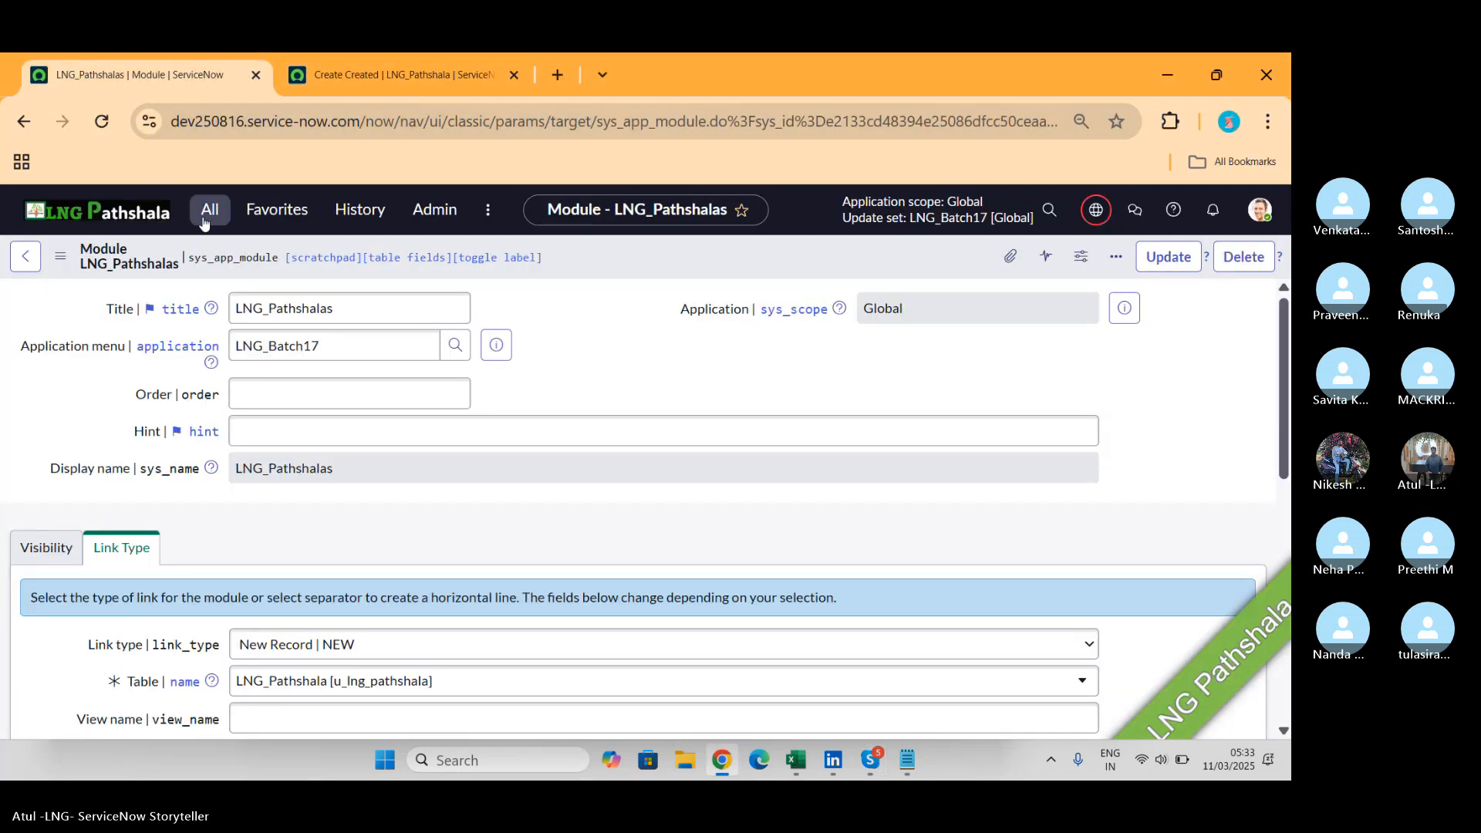
click(205, 224)
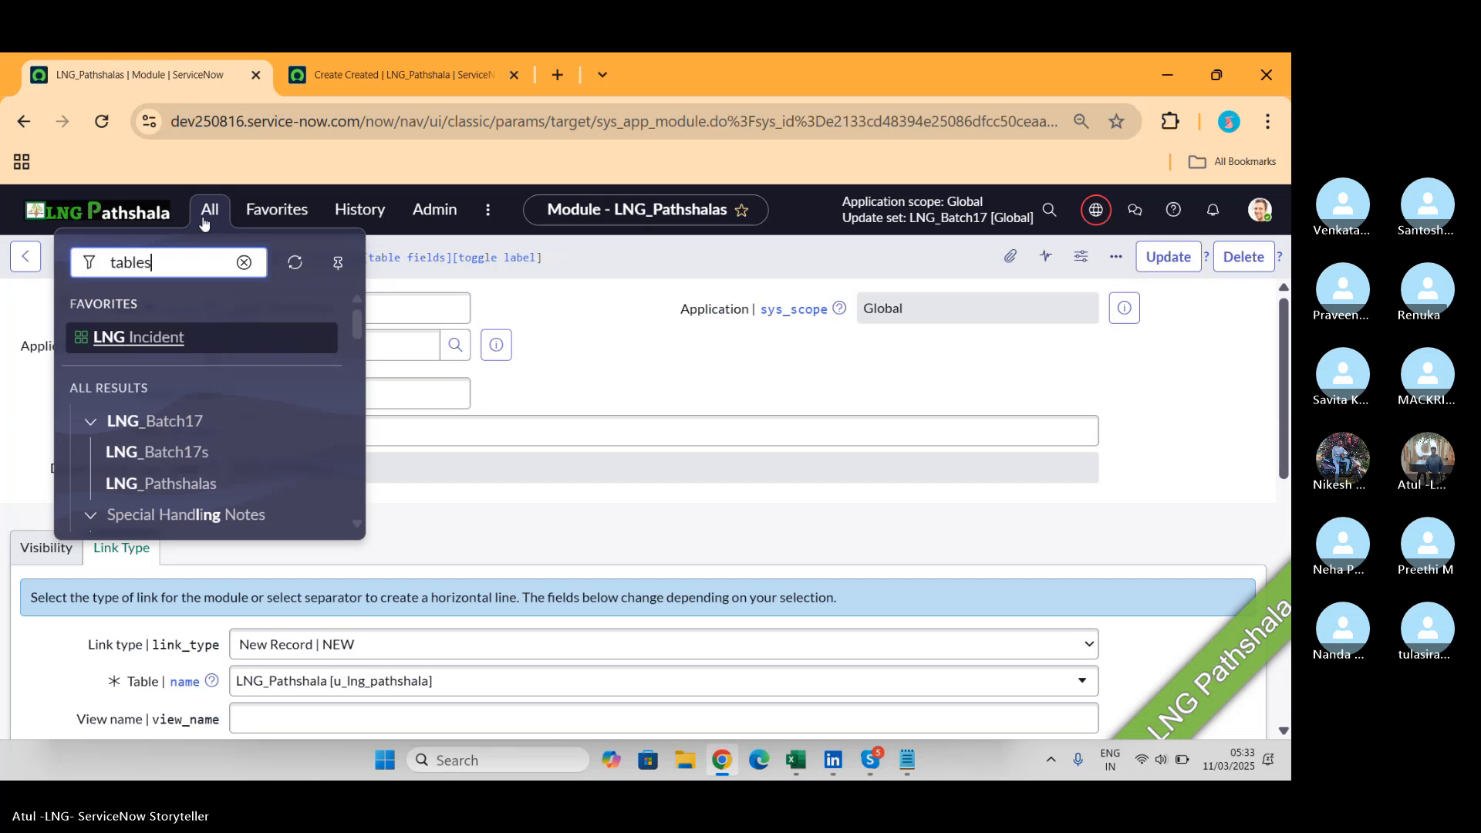
scroll(191, 383, down, 5)
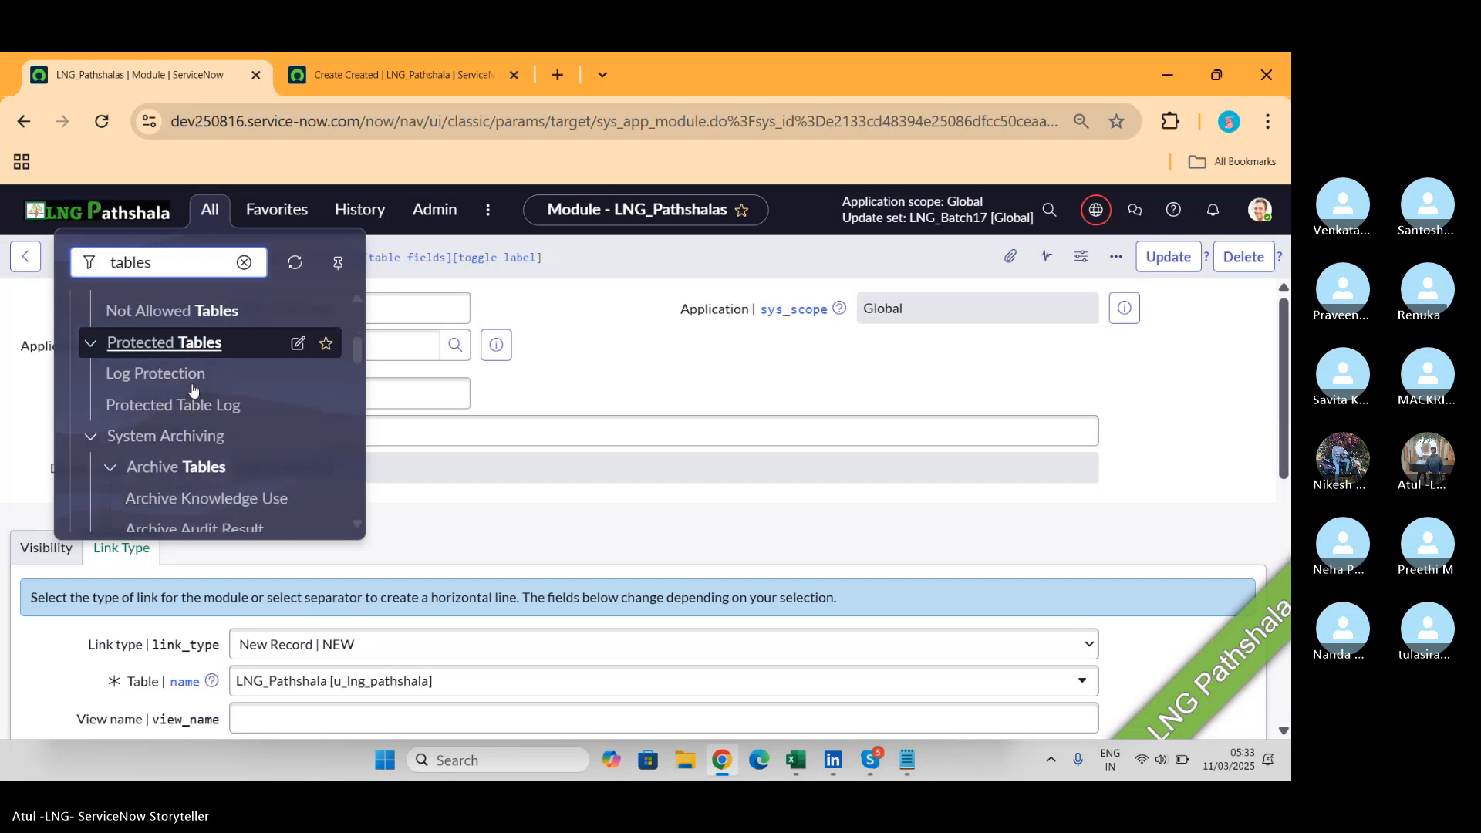
scroll(193, 386, down, 5)
click(125, 385)
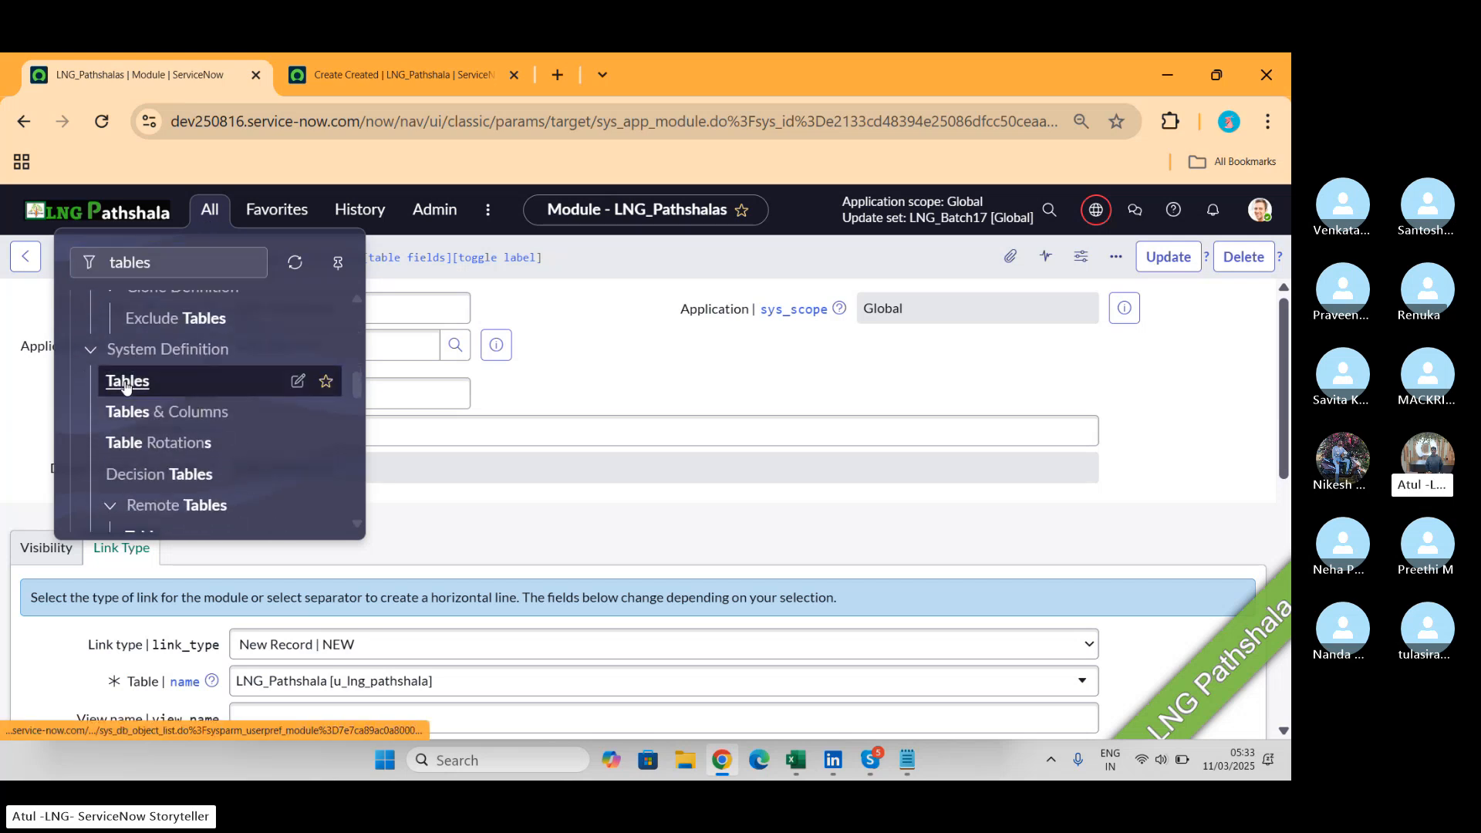
click(126, 382)
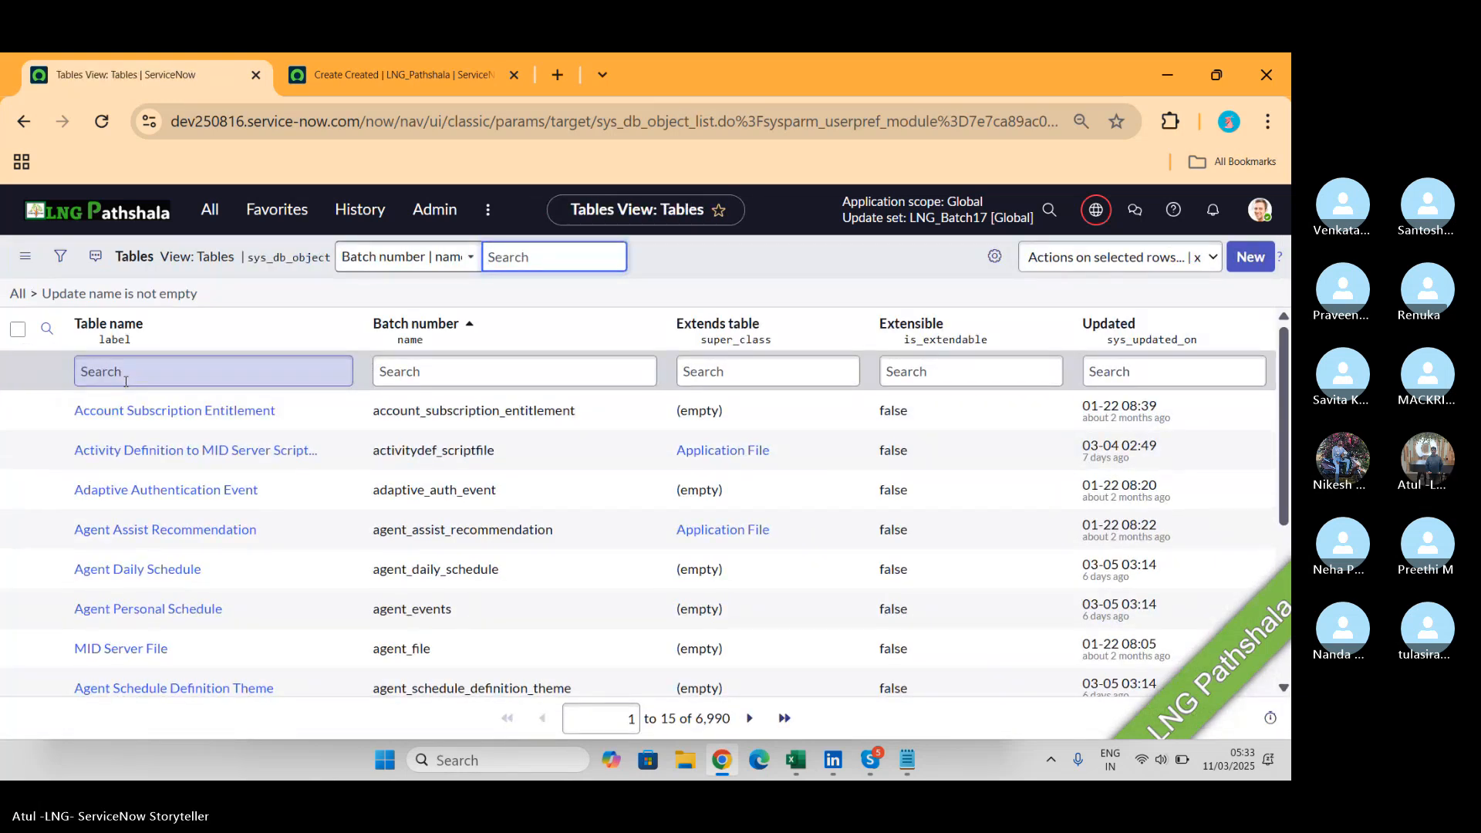
Filter the Tables list by table name lng and open the LNG_Pathshala table record.
click(203, 372)
text(Ing)
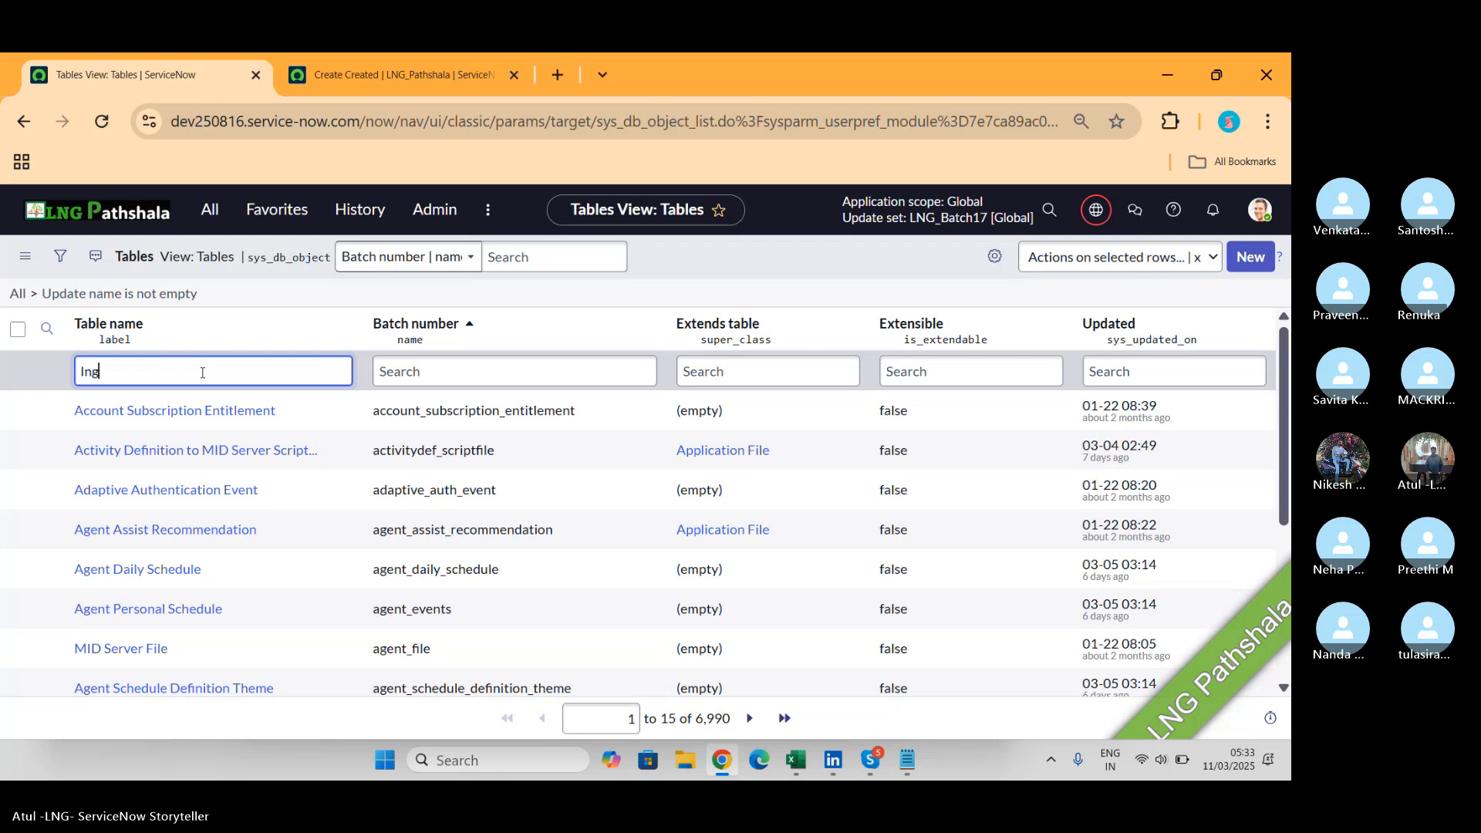
key(Return)
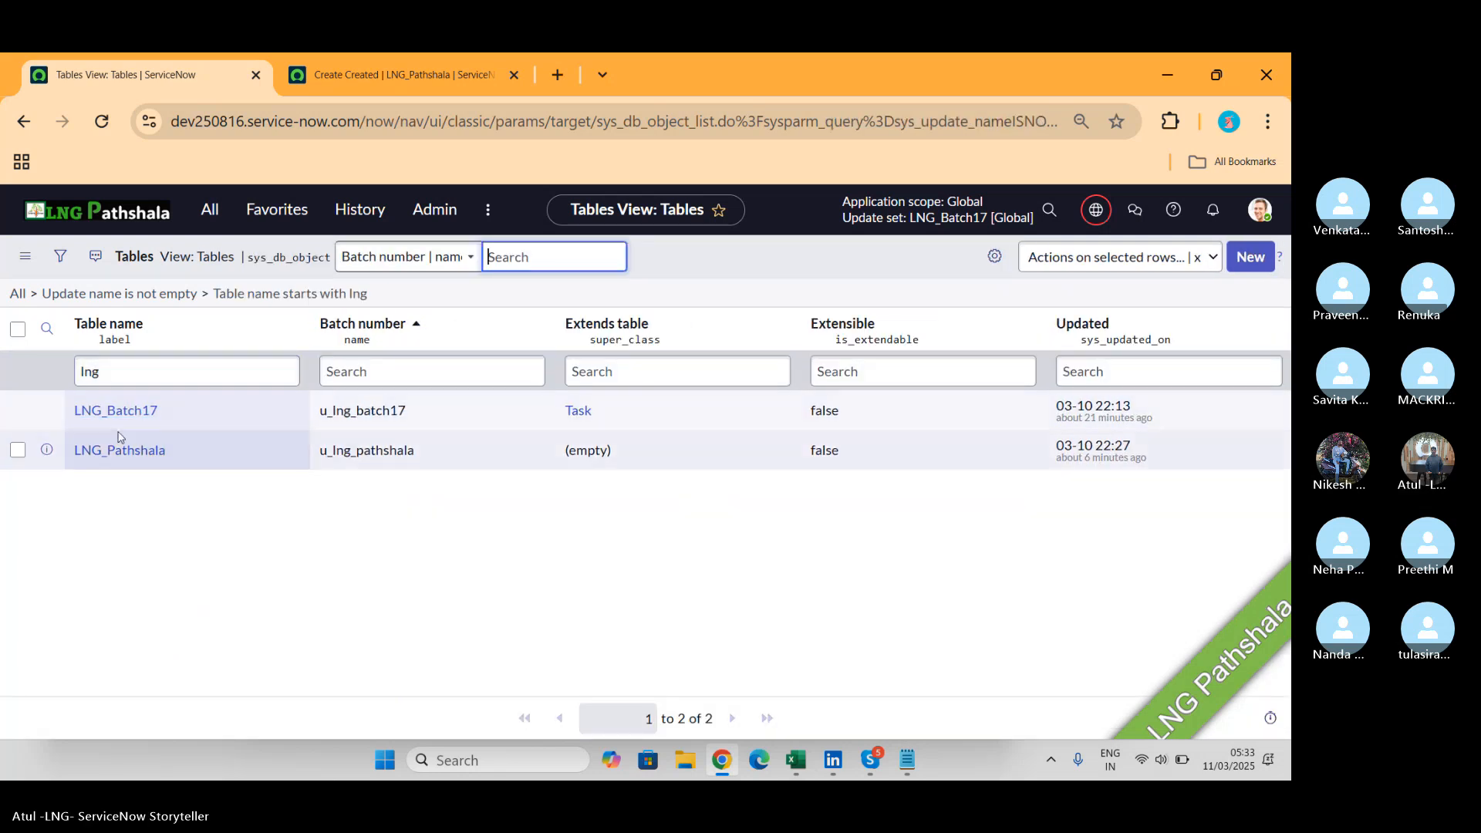
click(110, 453)
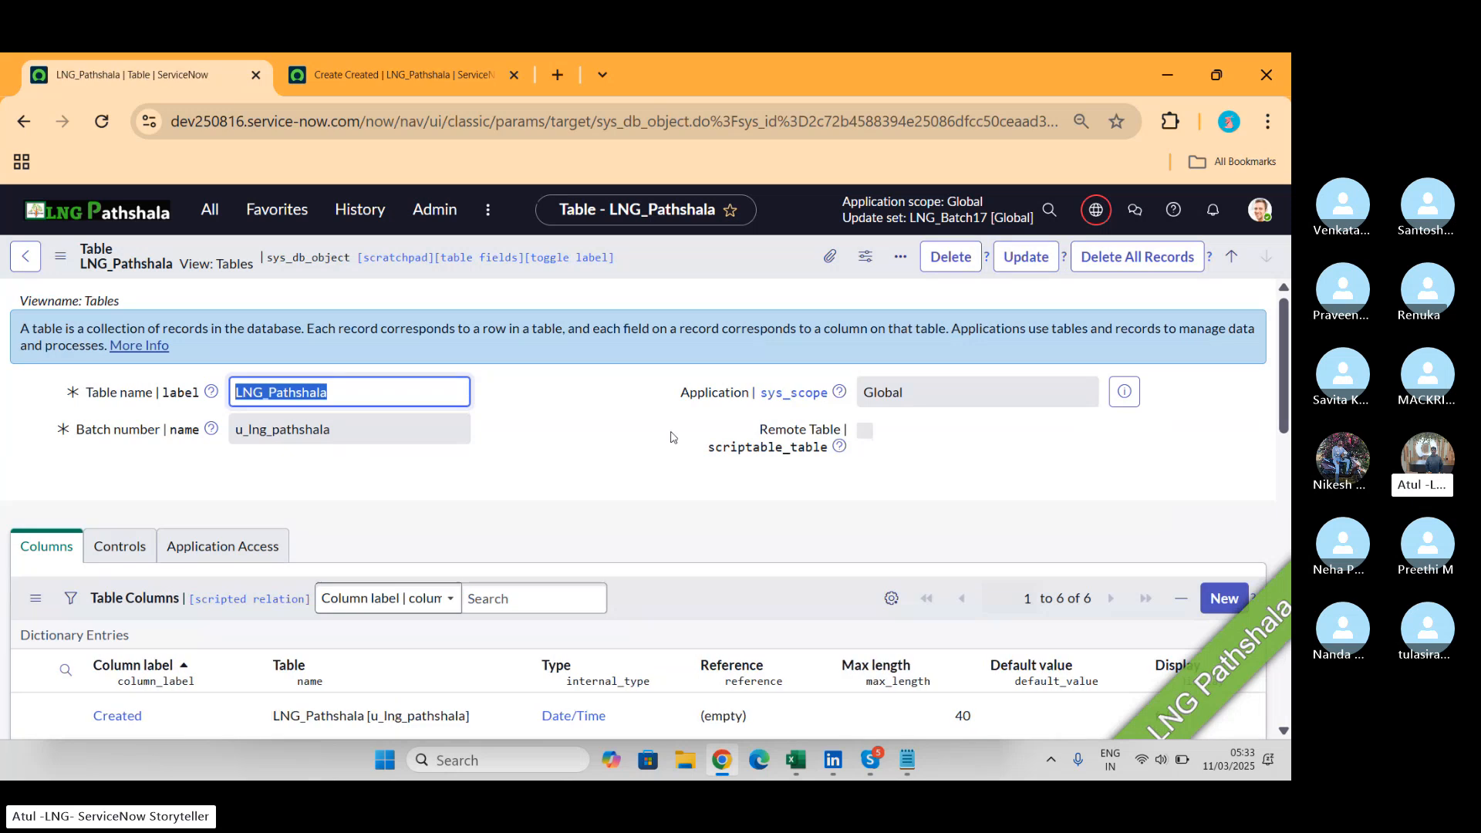
Start a new column from the LNG_Pathshala table's column list and set its type to String.
scroll(675, 447, down, 2)
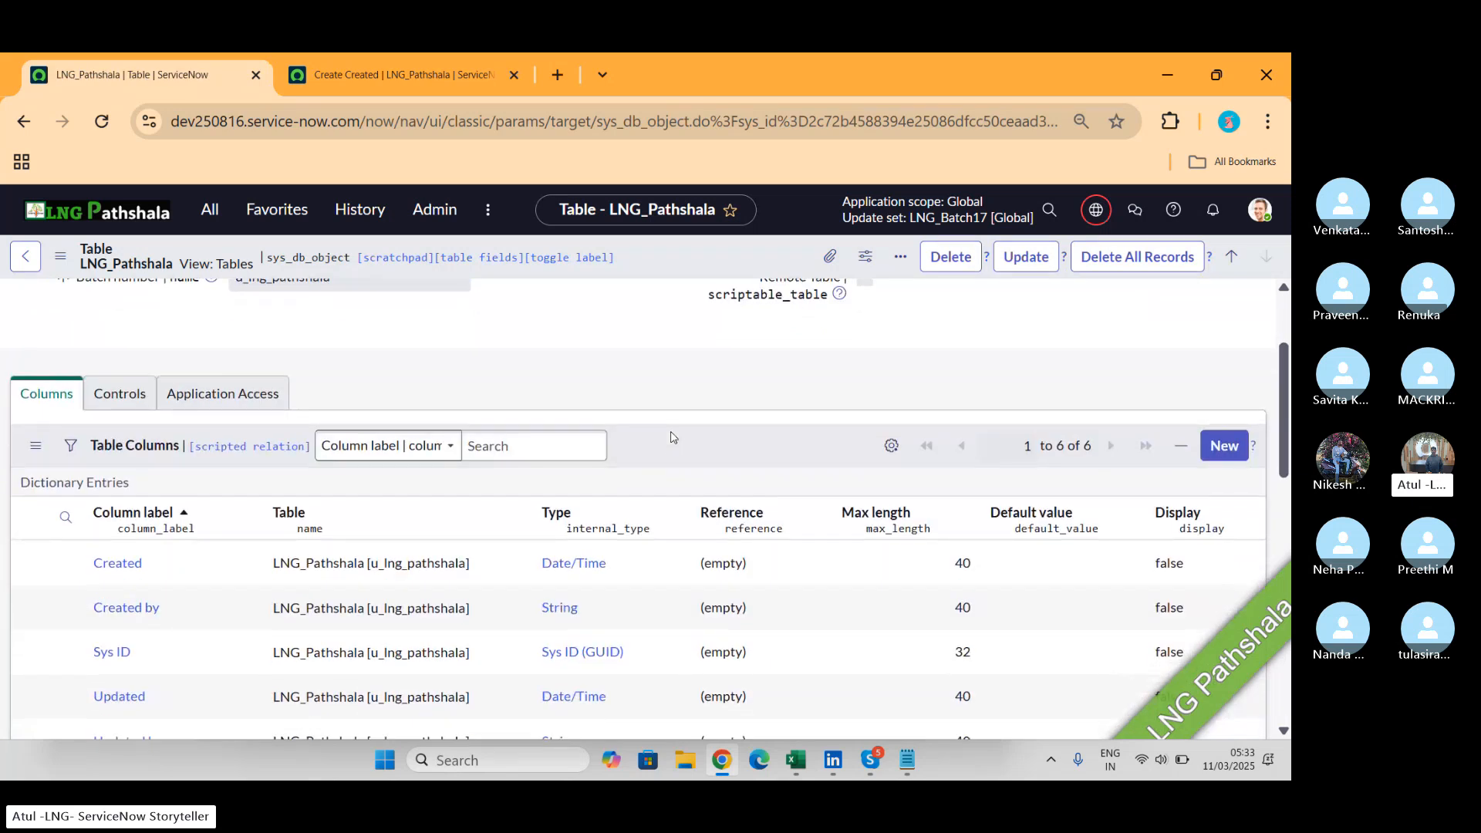
scroll(671, 438, down, 4)
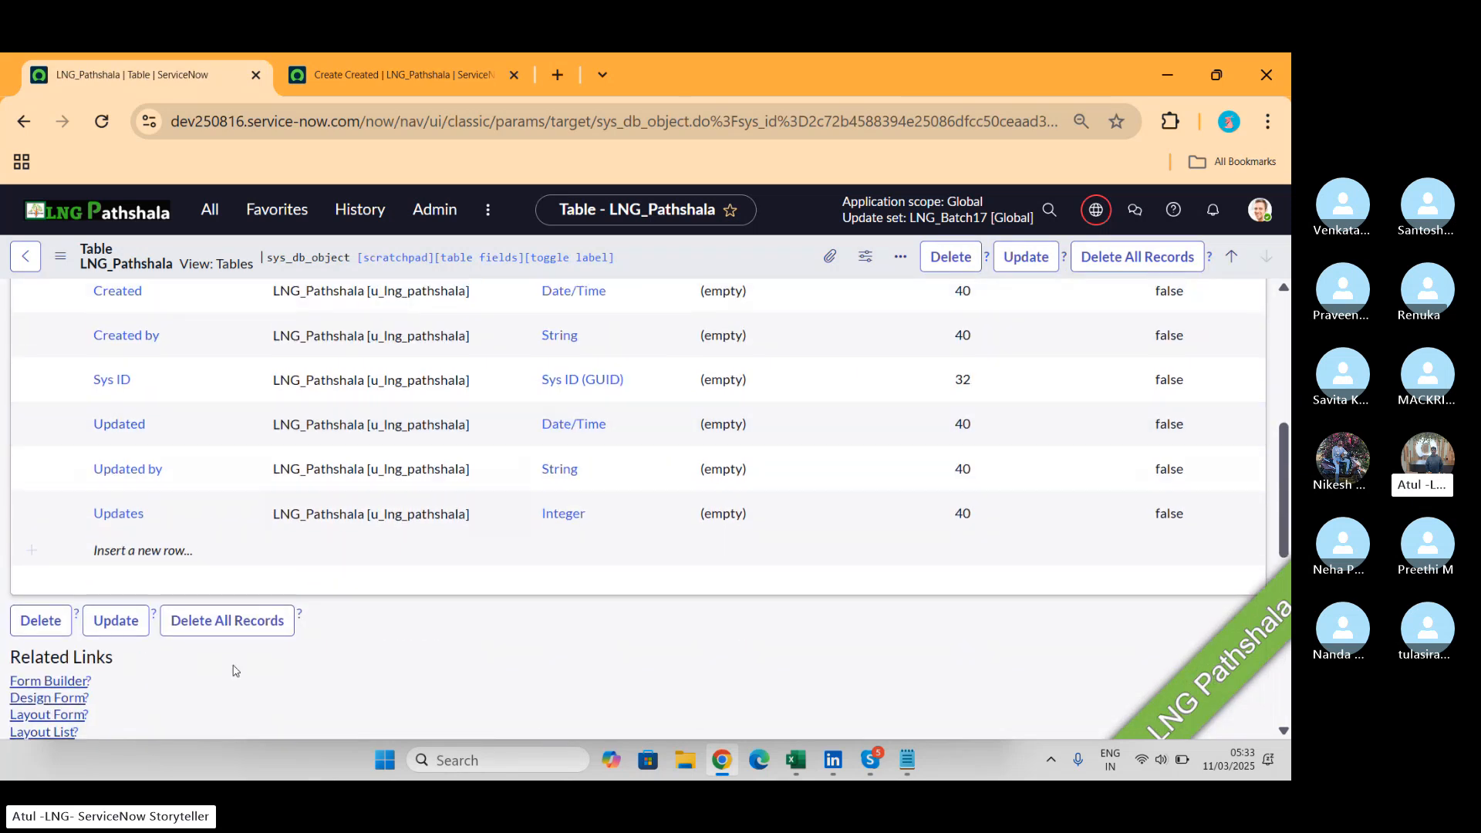
scroll(717, 565, up, 1)
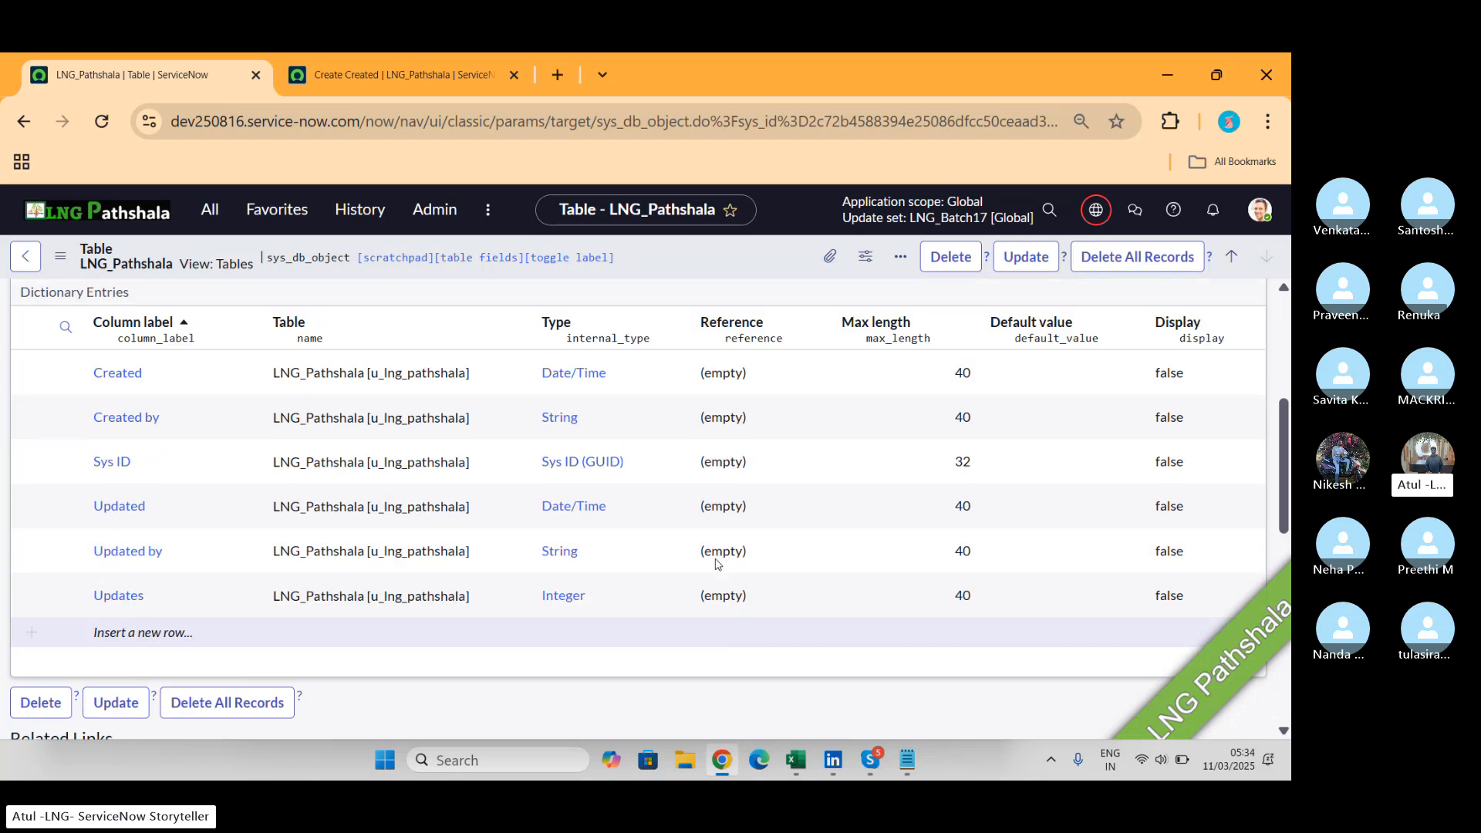
scroll(717, 564, up, 1)
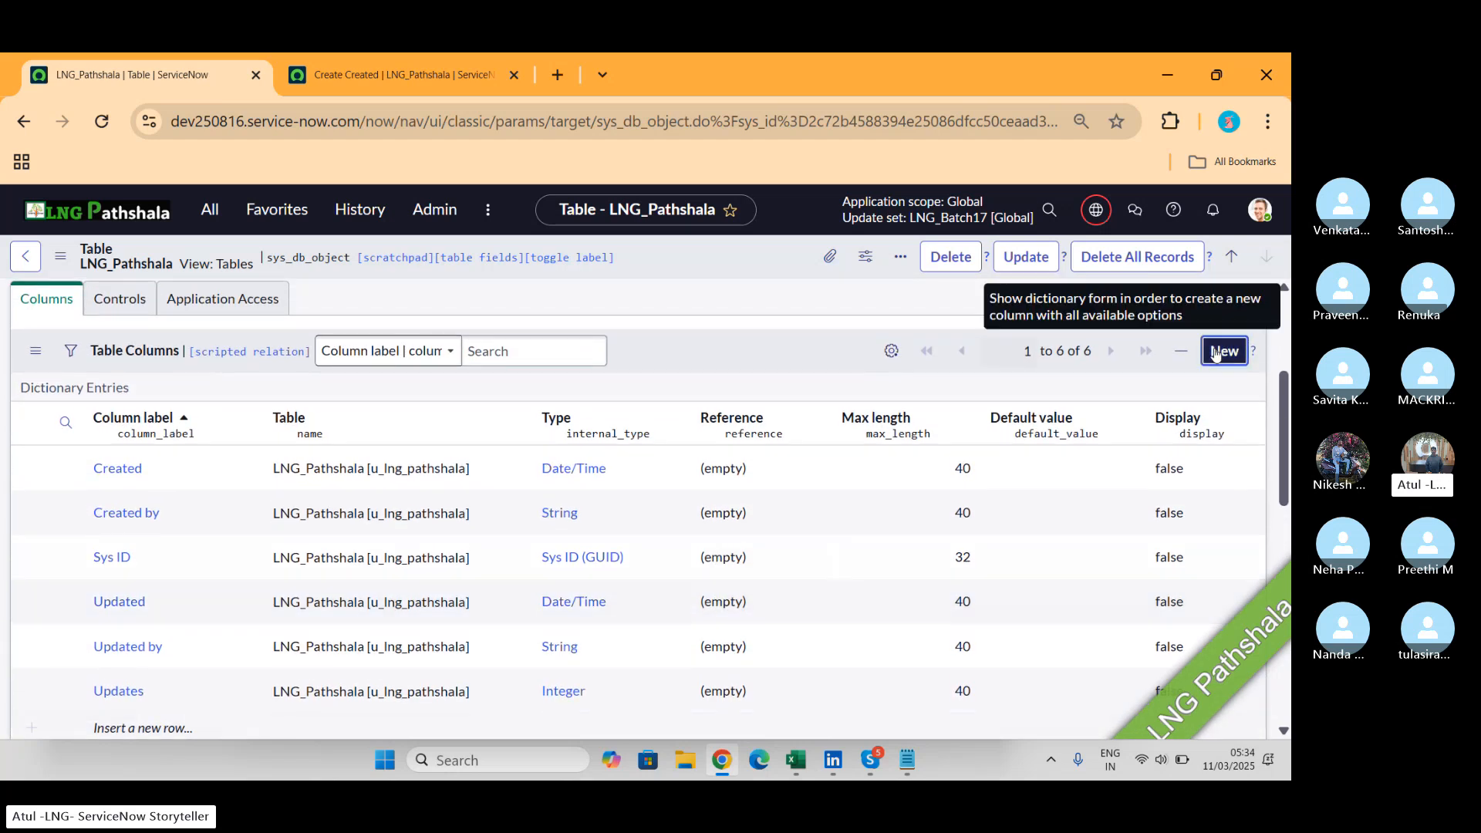
click(1215, 353)
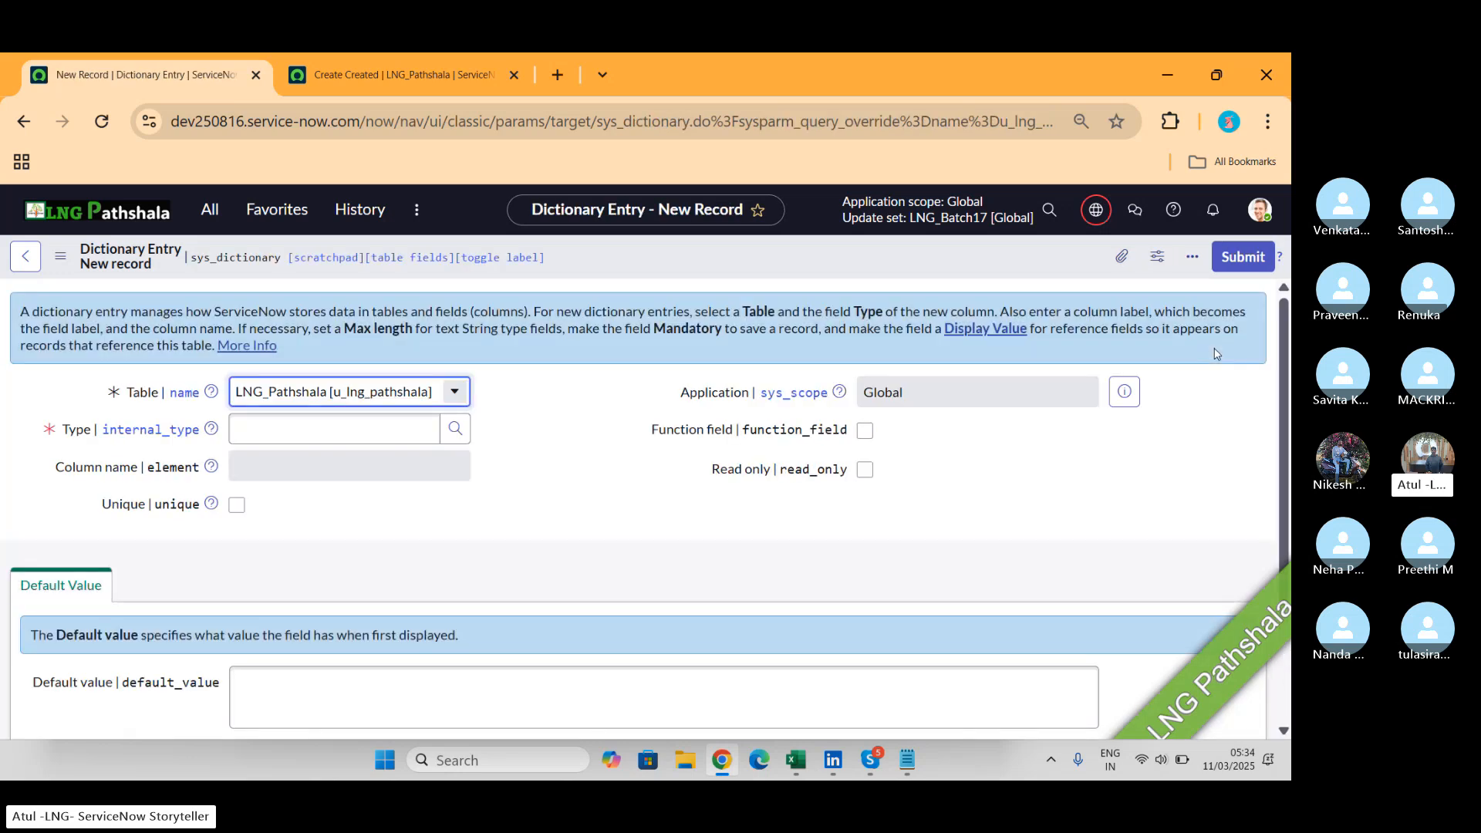
click(327, 414)
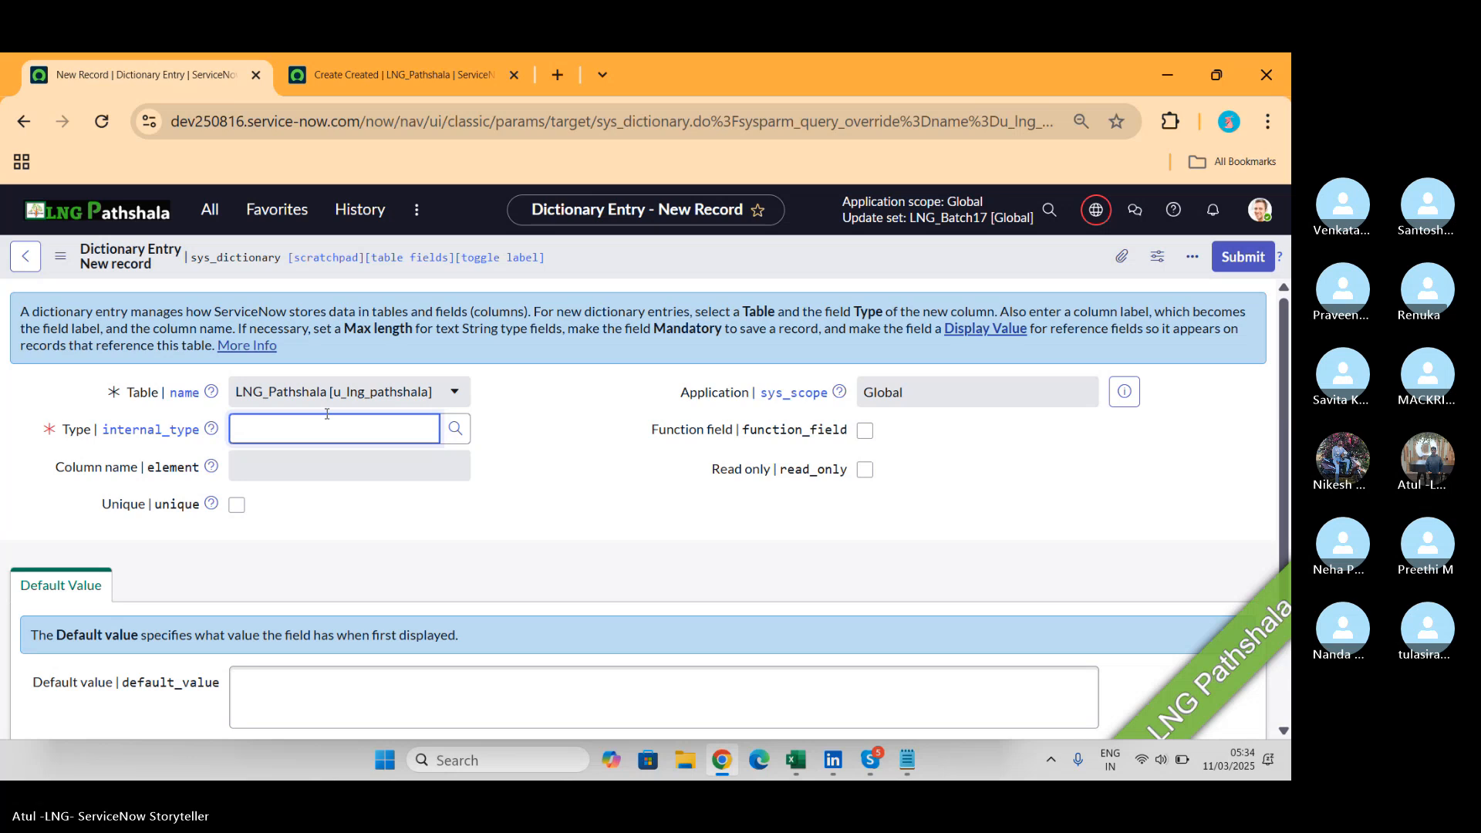
text(str)
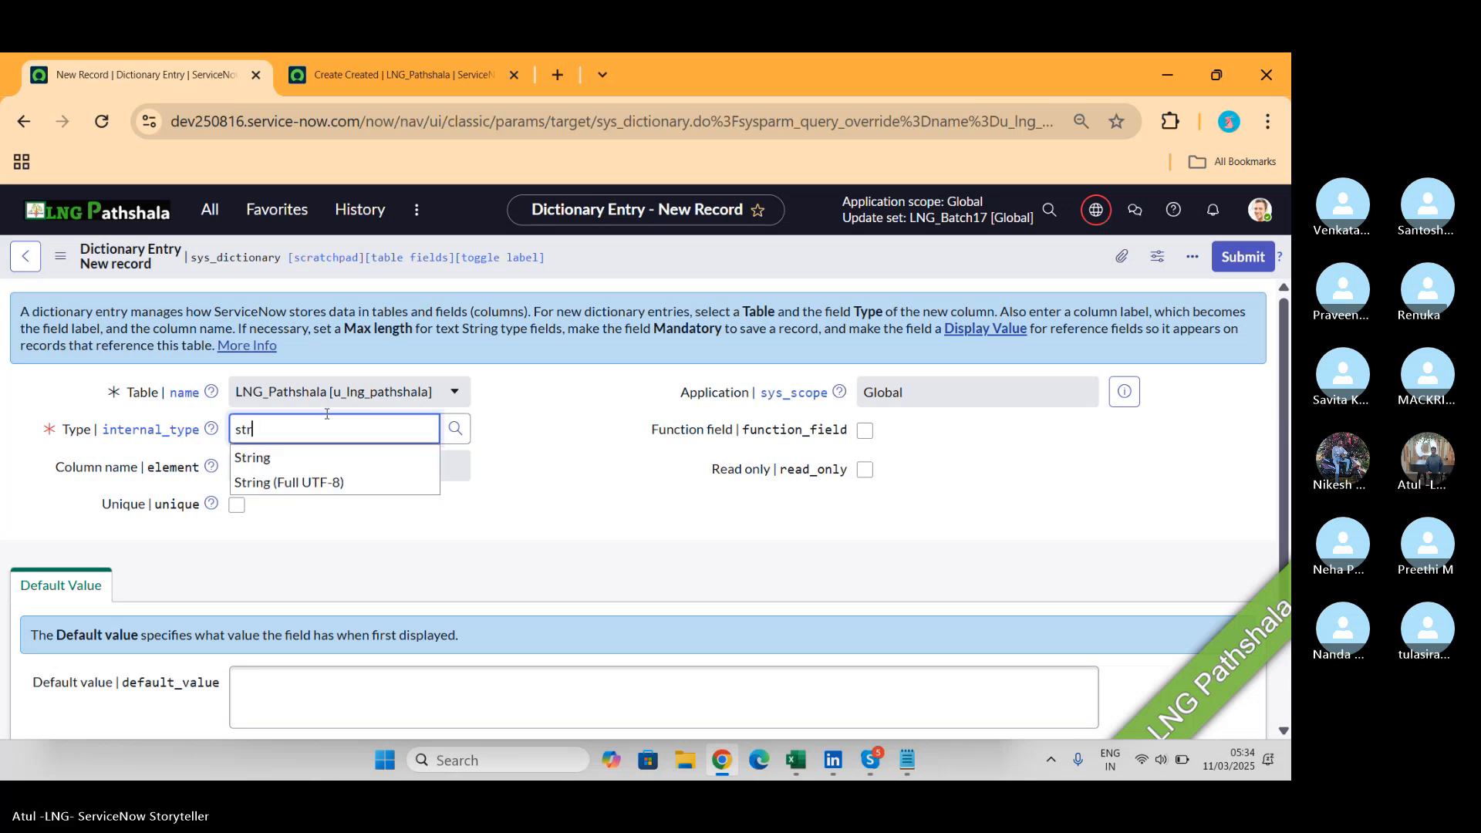
click(293, 458)
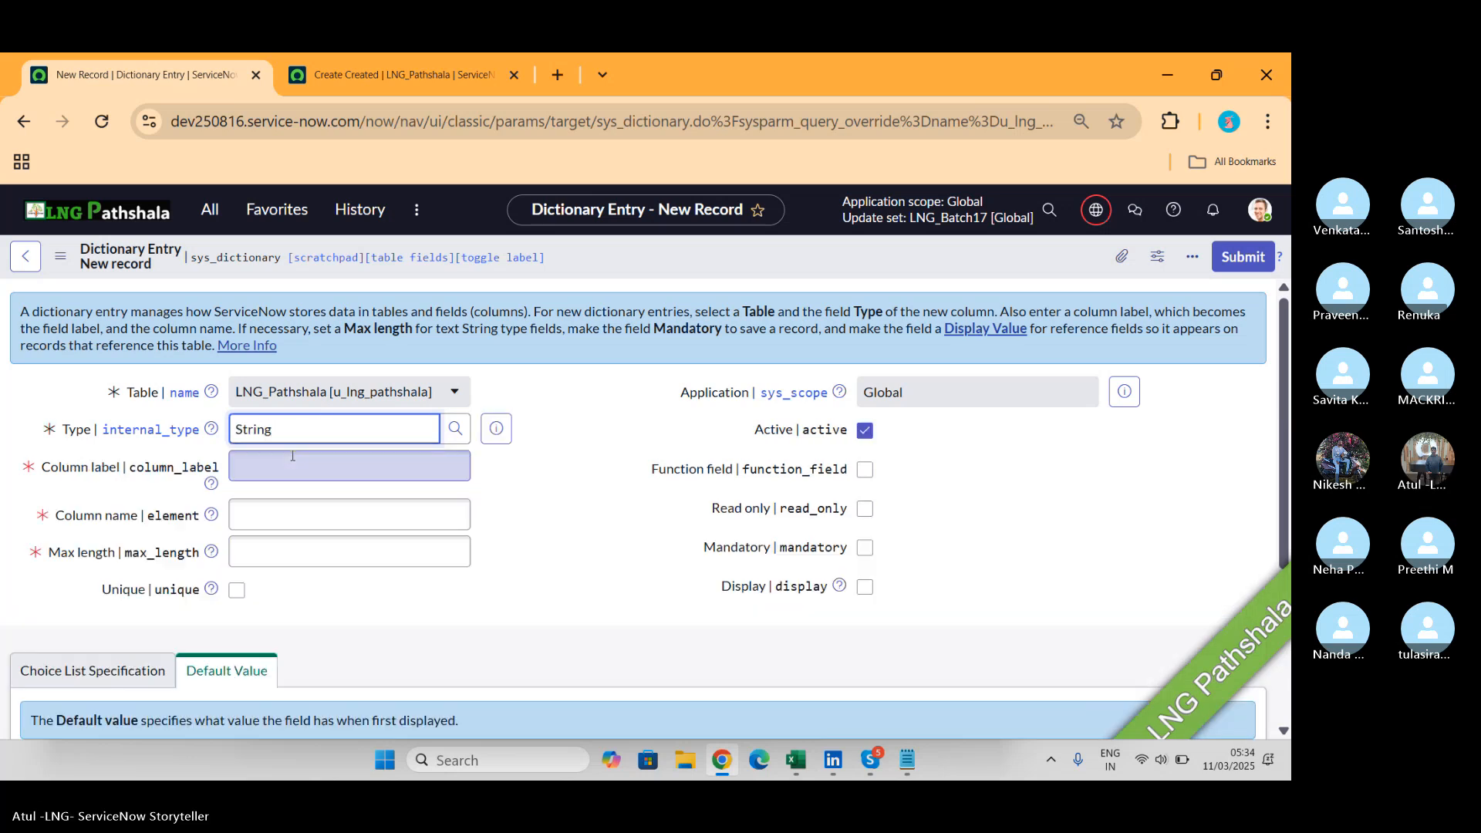
drag(276, 429, 187, 430)
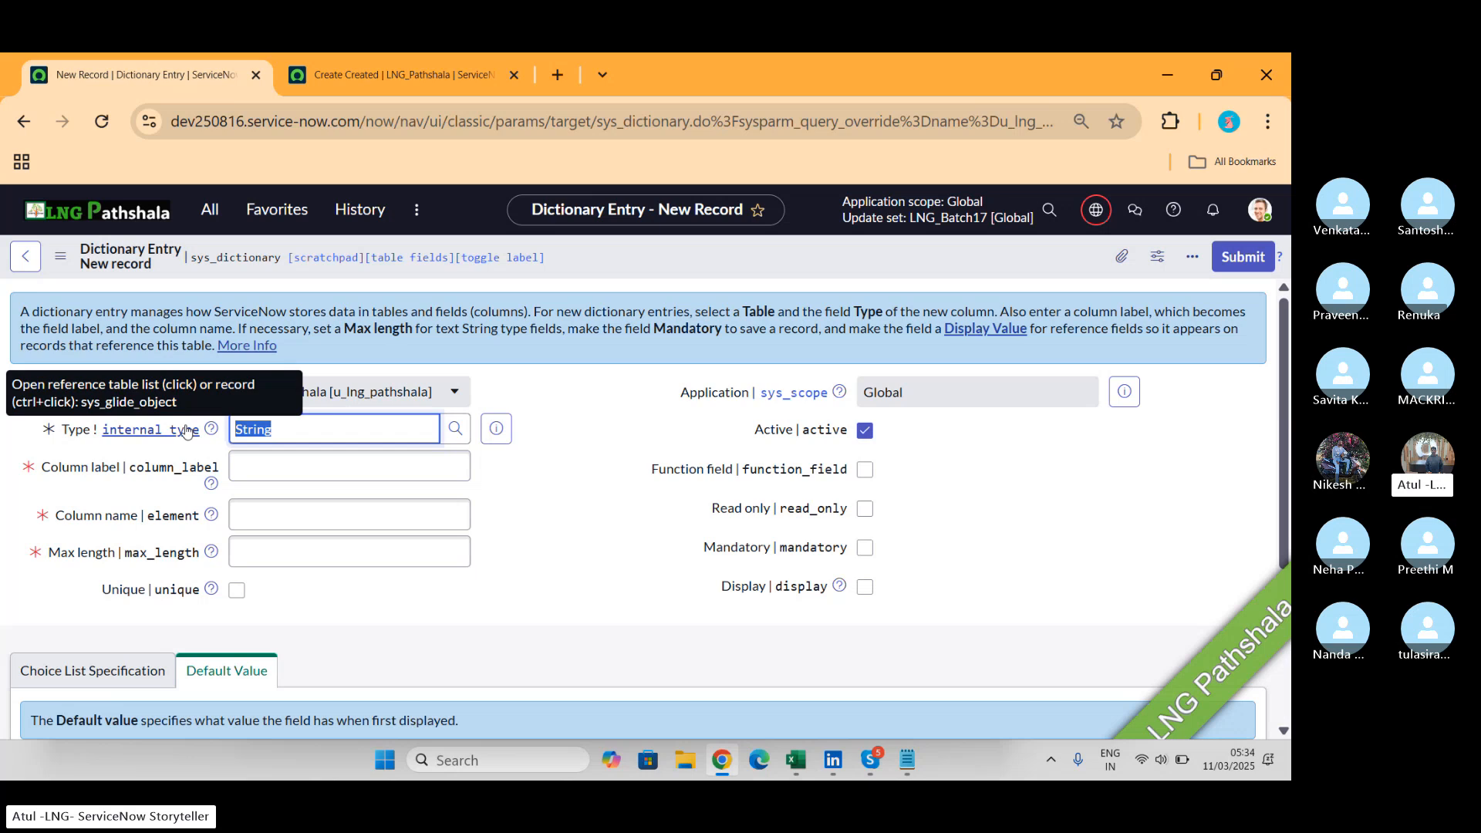
Replace the new column's String type with Calendar Date/Time, chosen from the field classes lookup list.
text(**)
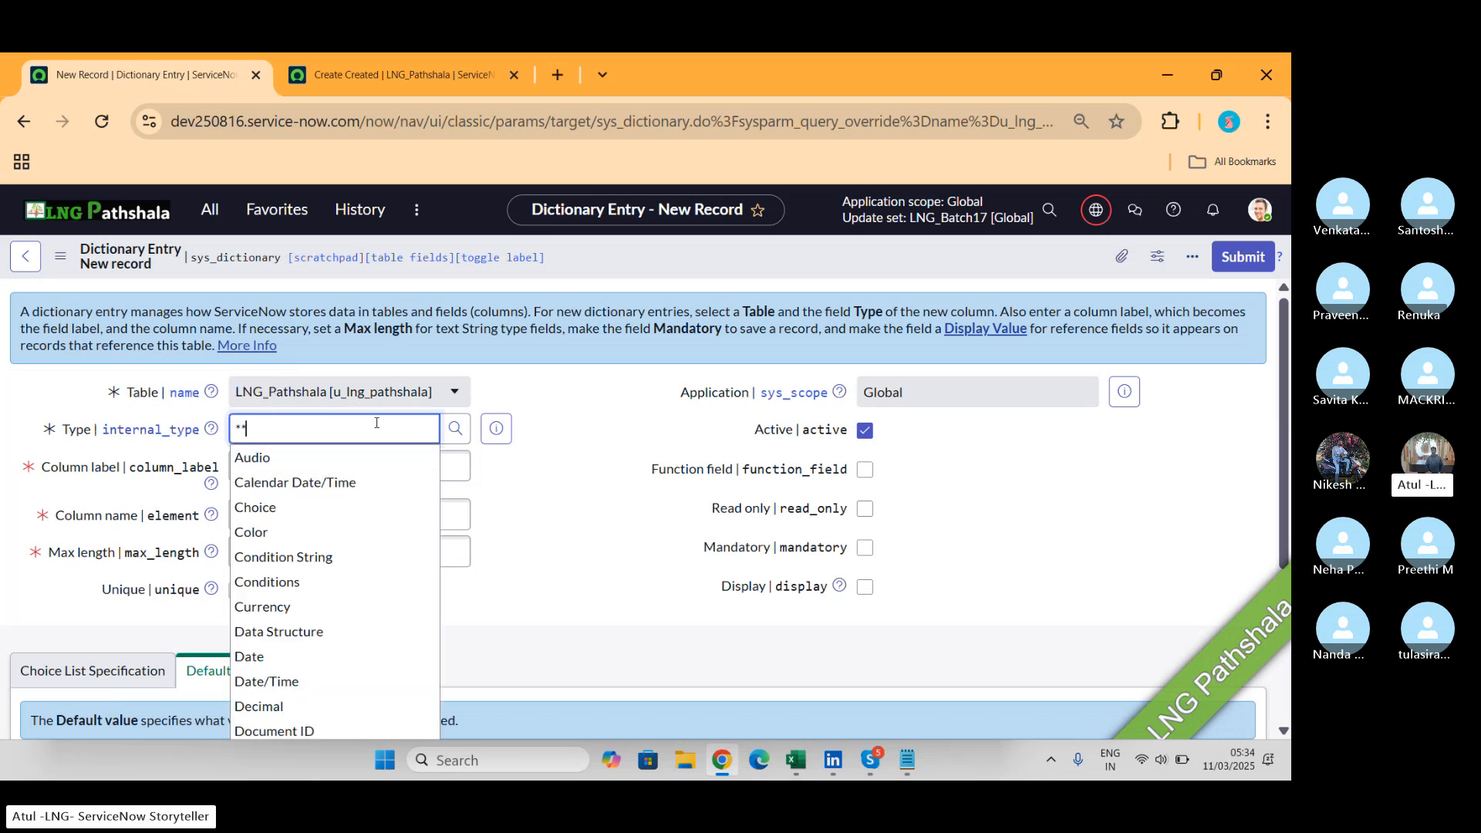
key(BackSpace)
key(BackSpace)
click(455, 428)
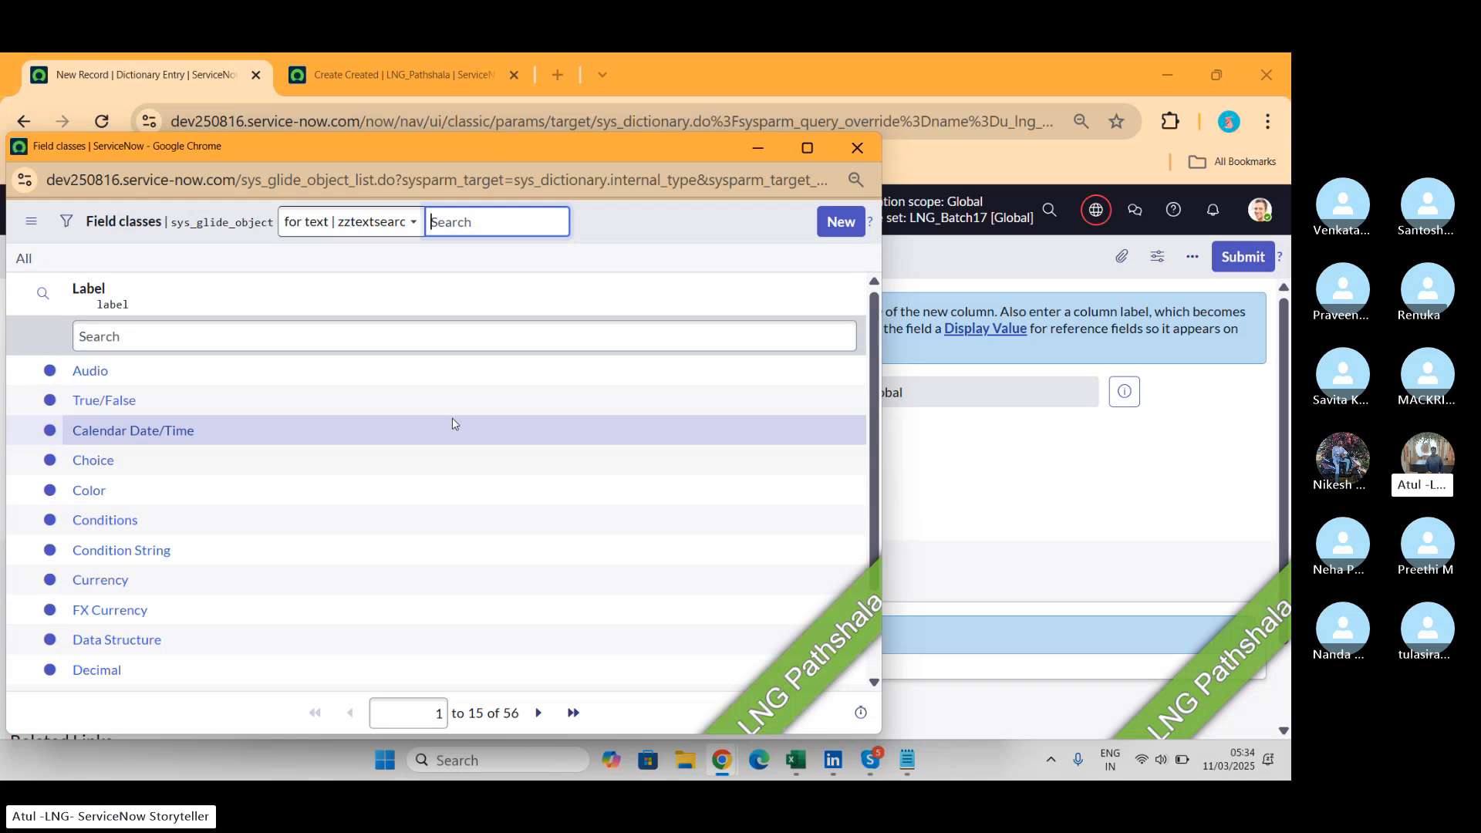
key(alt+Tab)
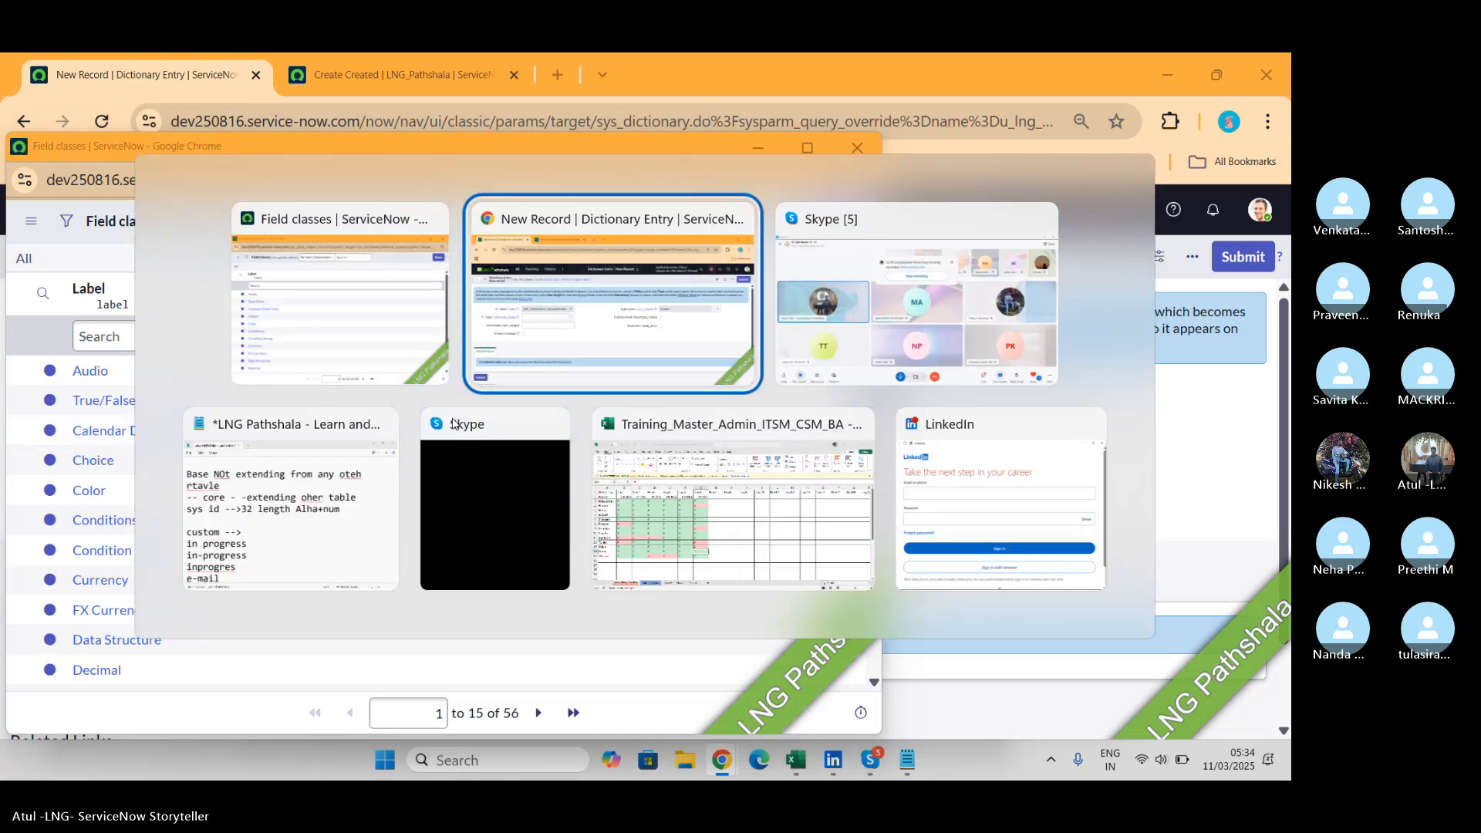
key(alt+Tab)
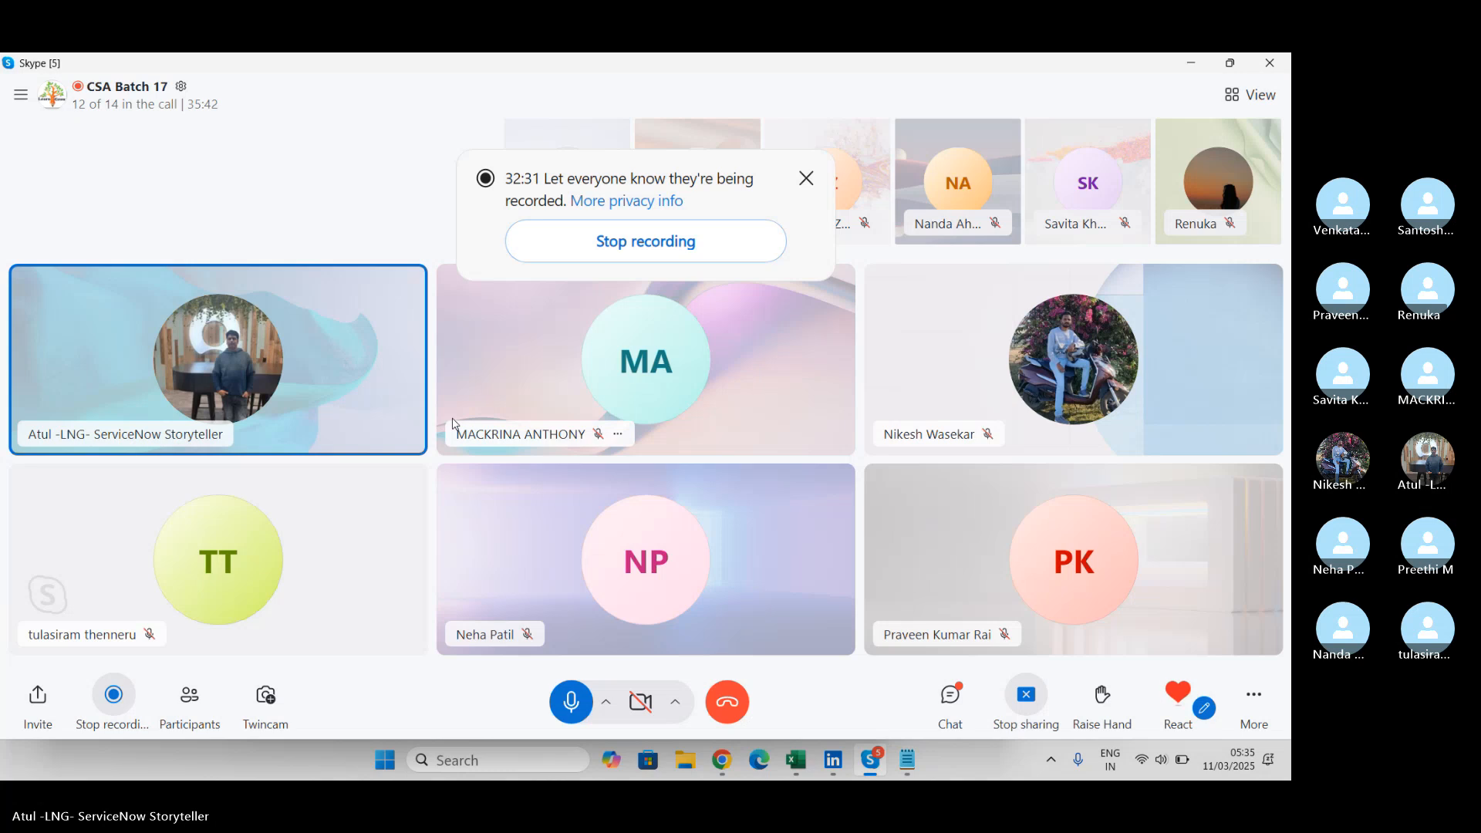
key(alt+Tab)
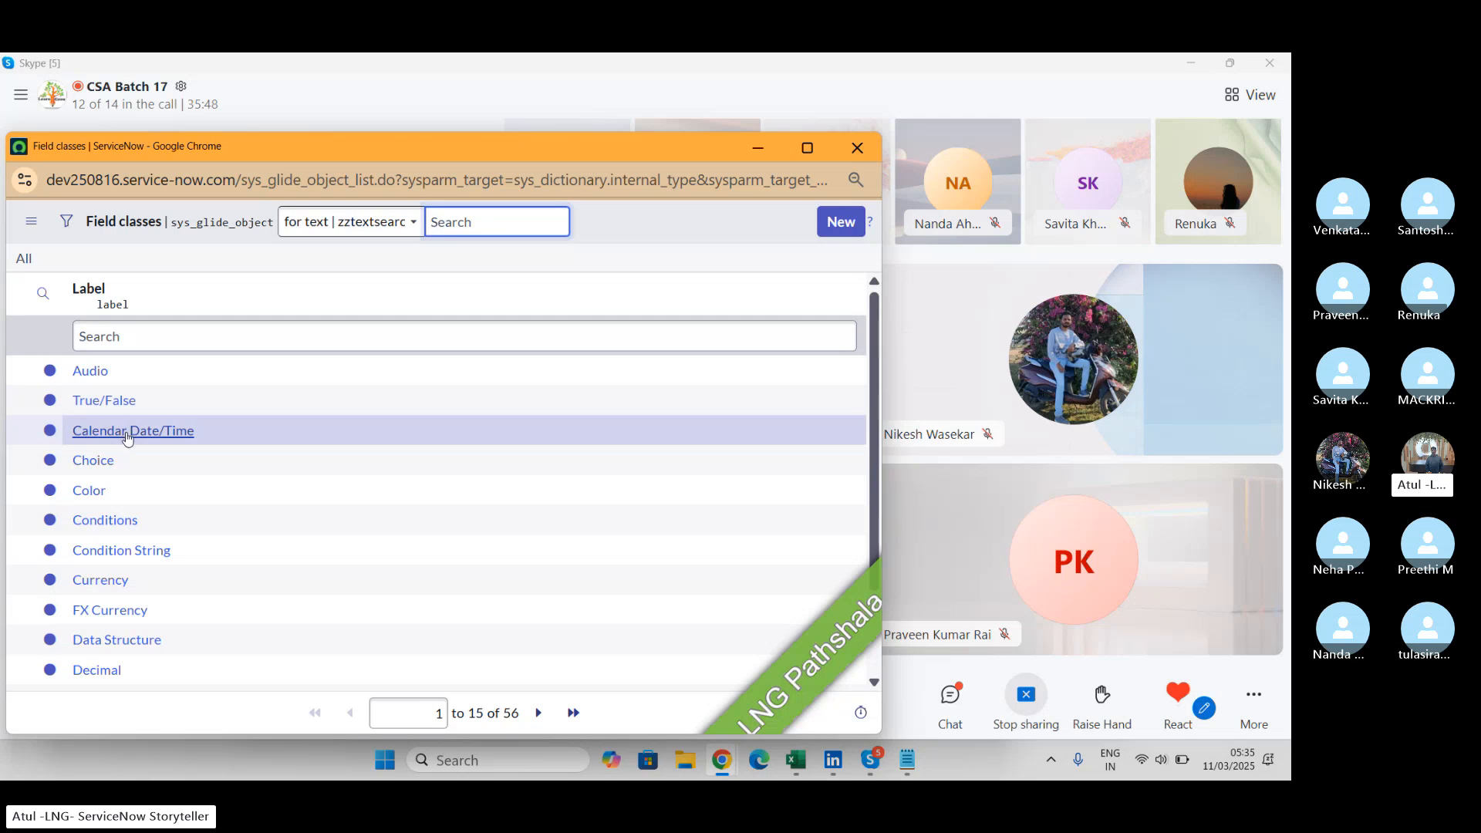
key(alt+Tab)
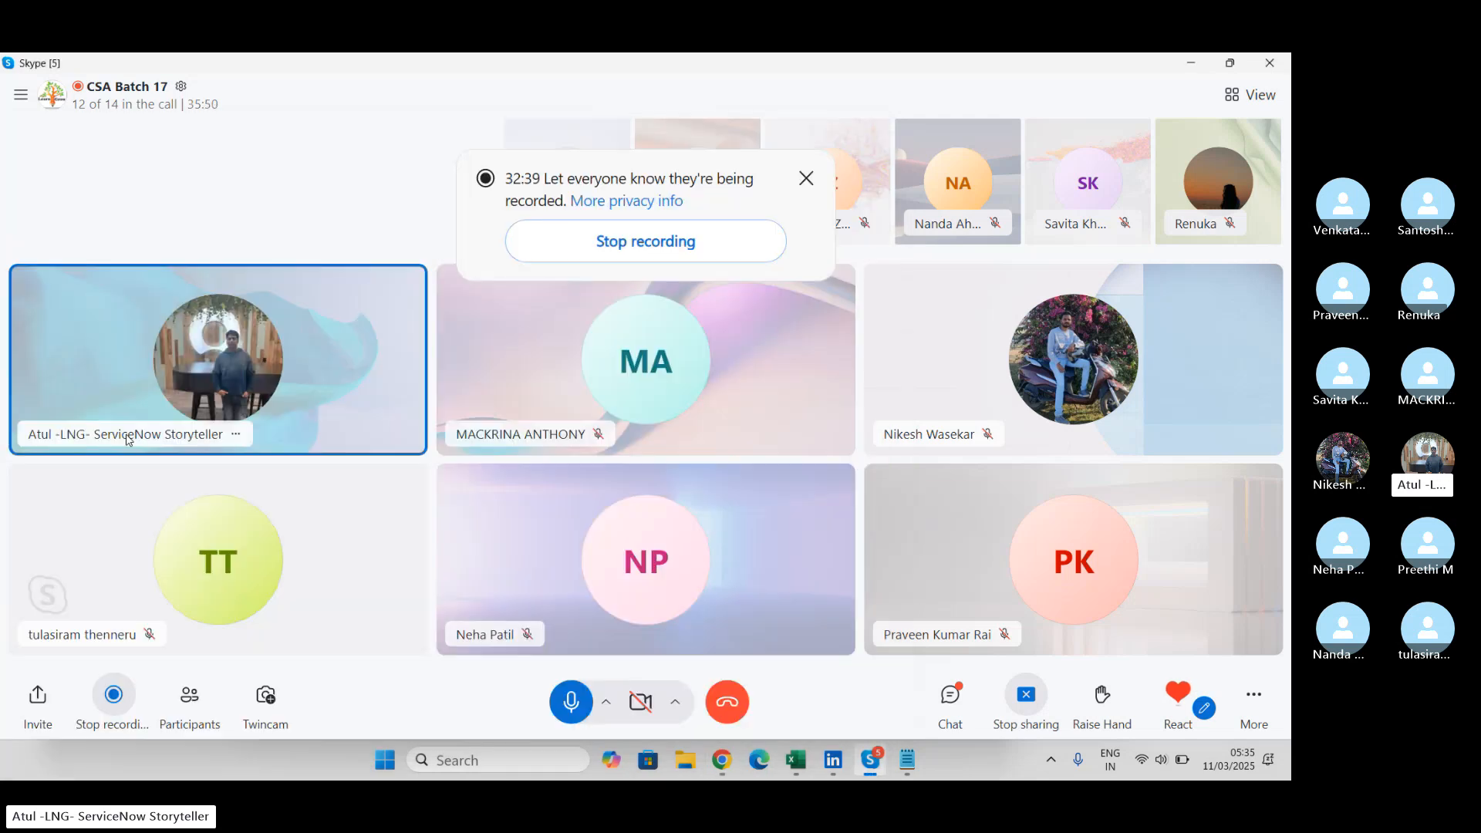
key(alt+Tab)
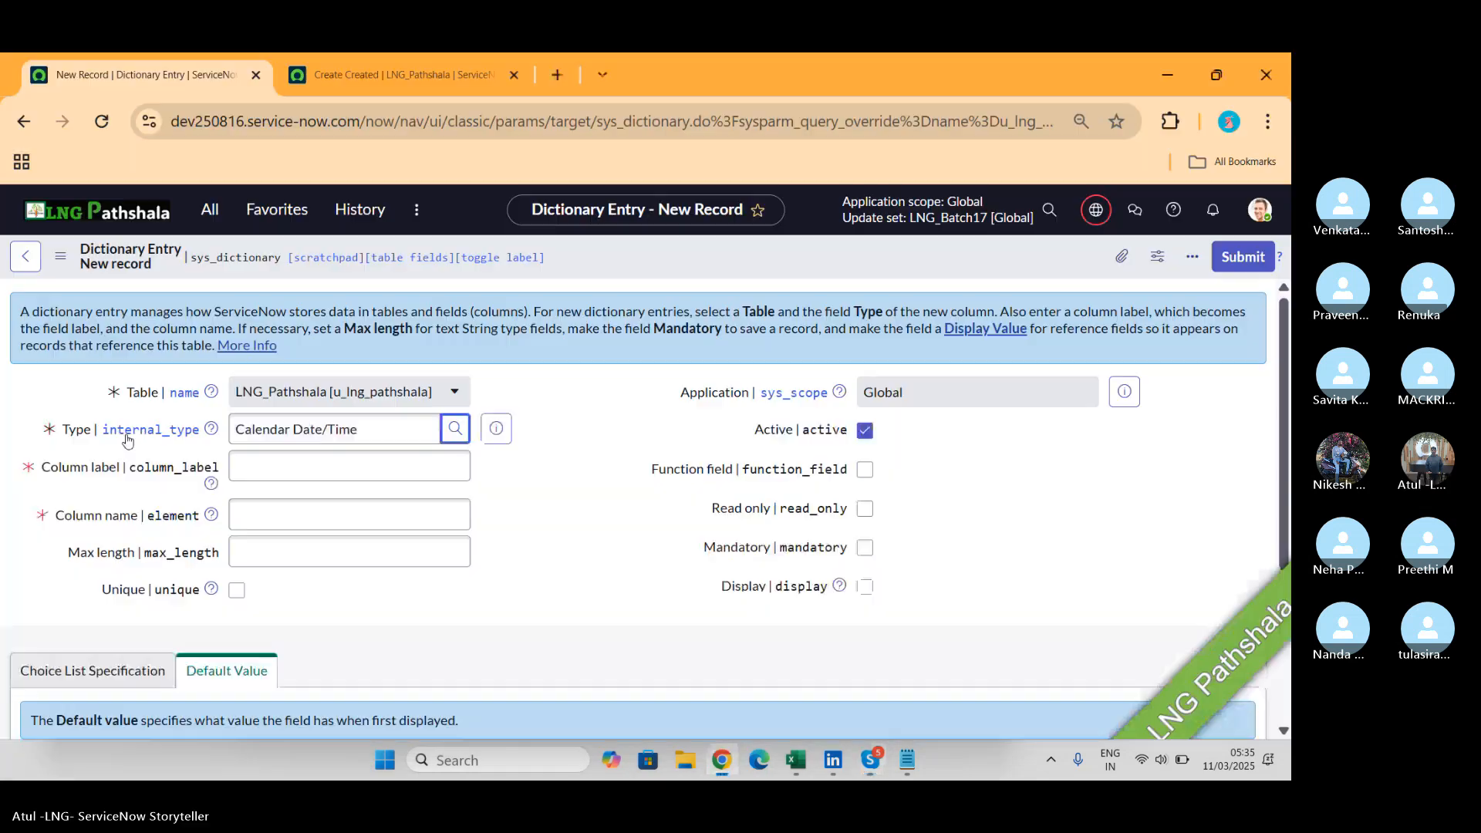
Label the new column DOB and let its column name fill in from the label.
click(335, 469)
text(DOB)
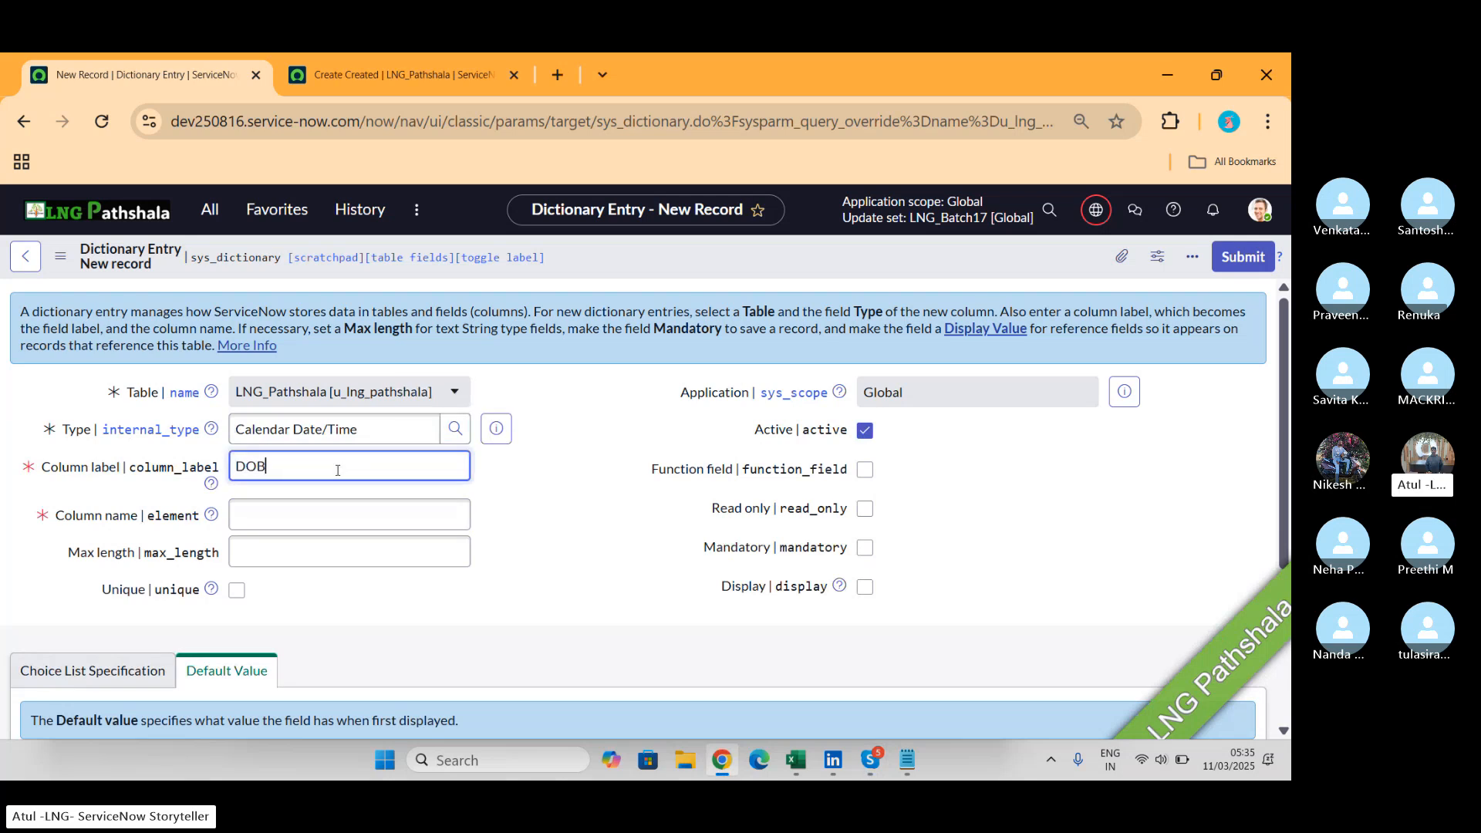
key(Tab)
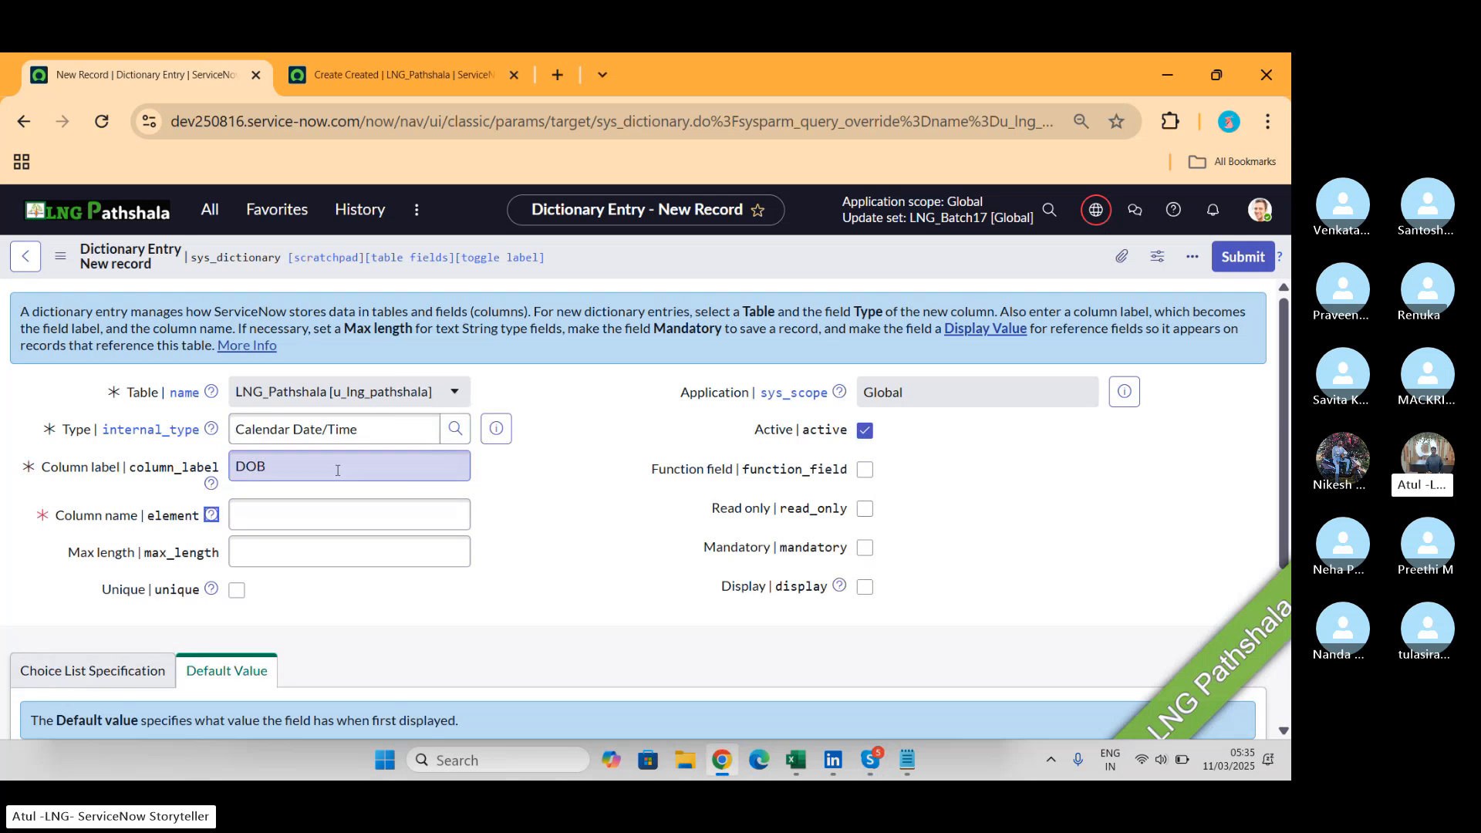
click(243, 515)
drag(243, 516, 224, 522)
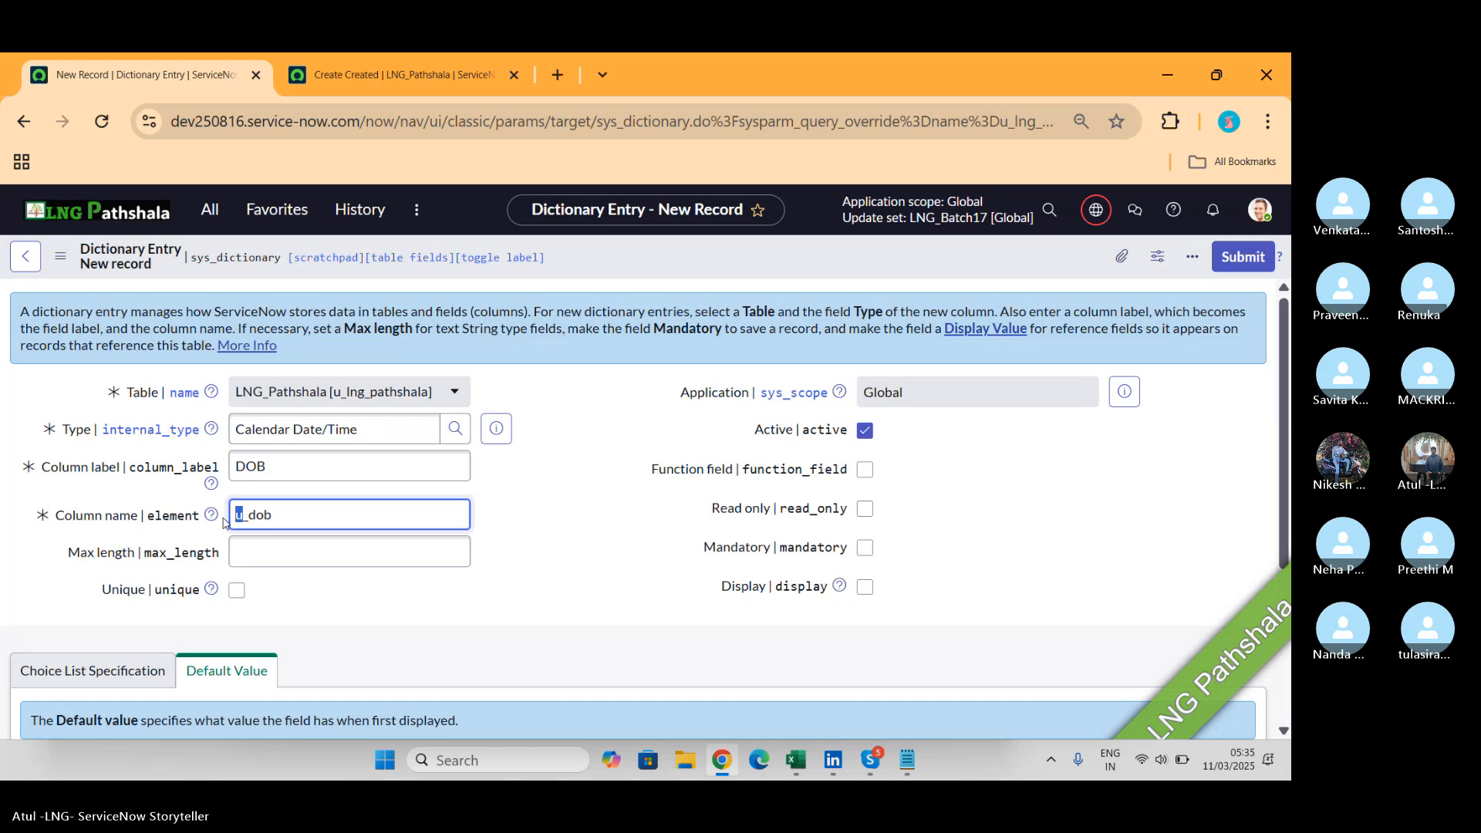
Set the DOB column's max length to 40 and save the dictionary entry, staying on its form.
click(251, 558)
text(4)
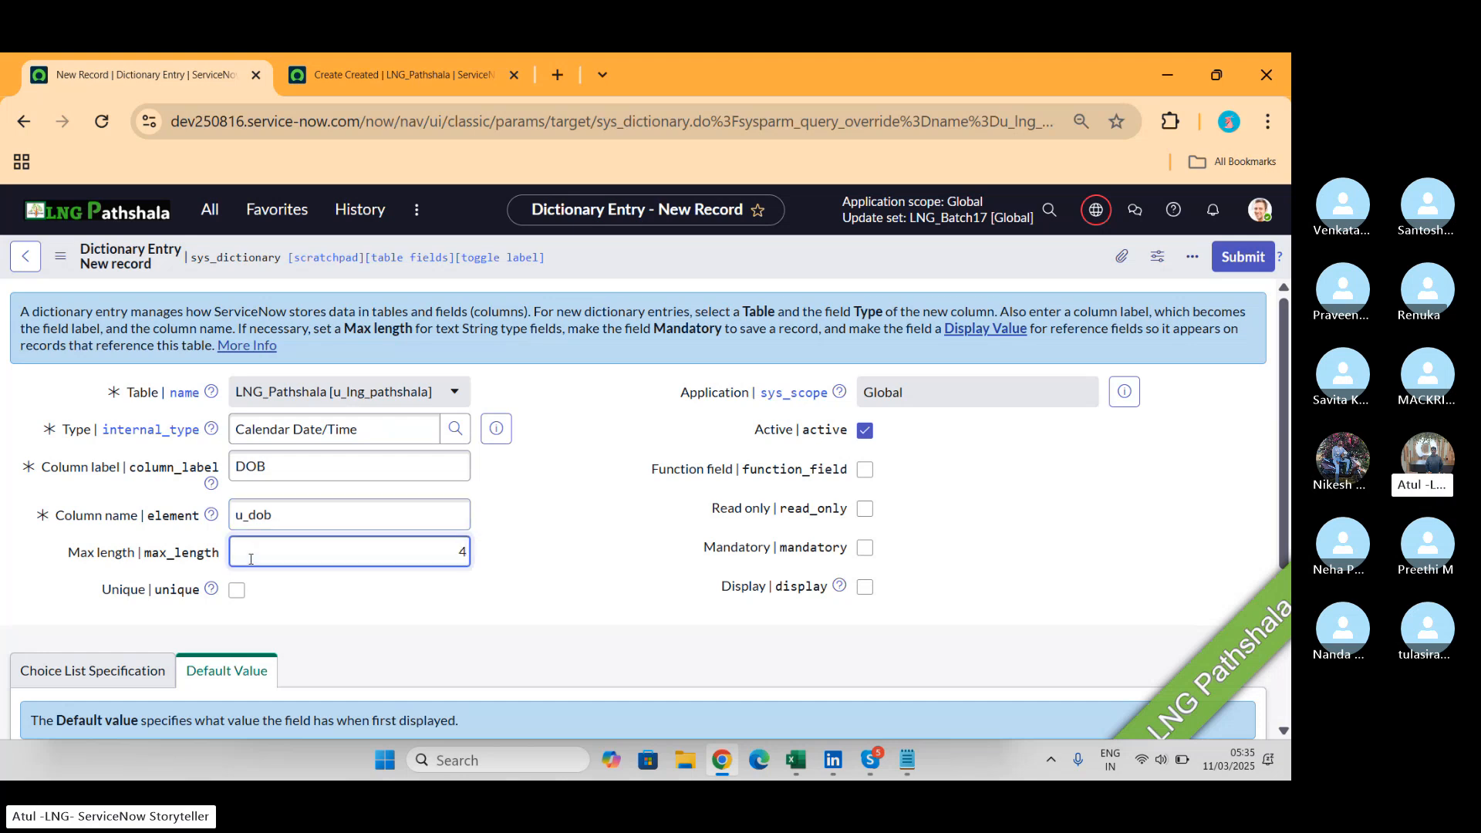
text(0)
click(748, 245)
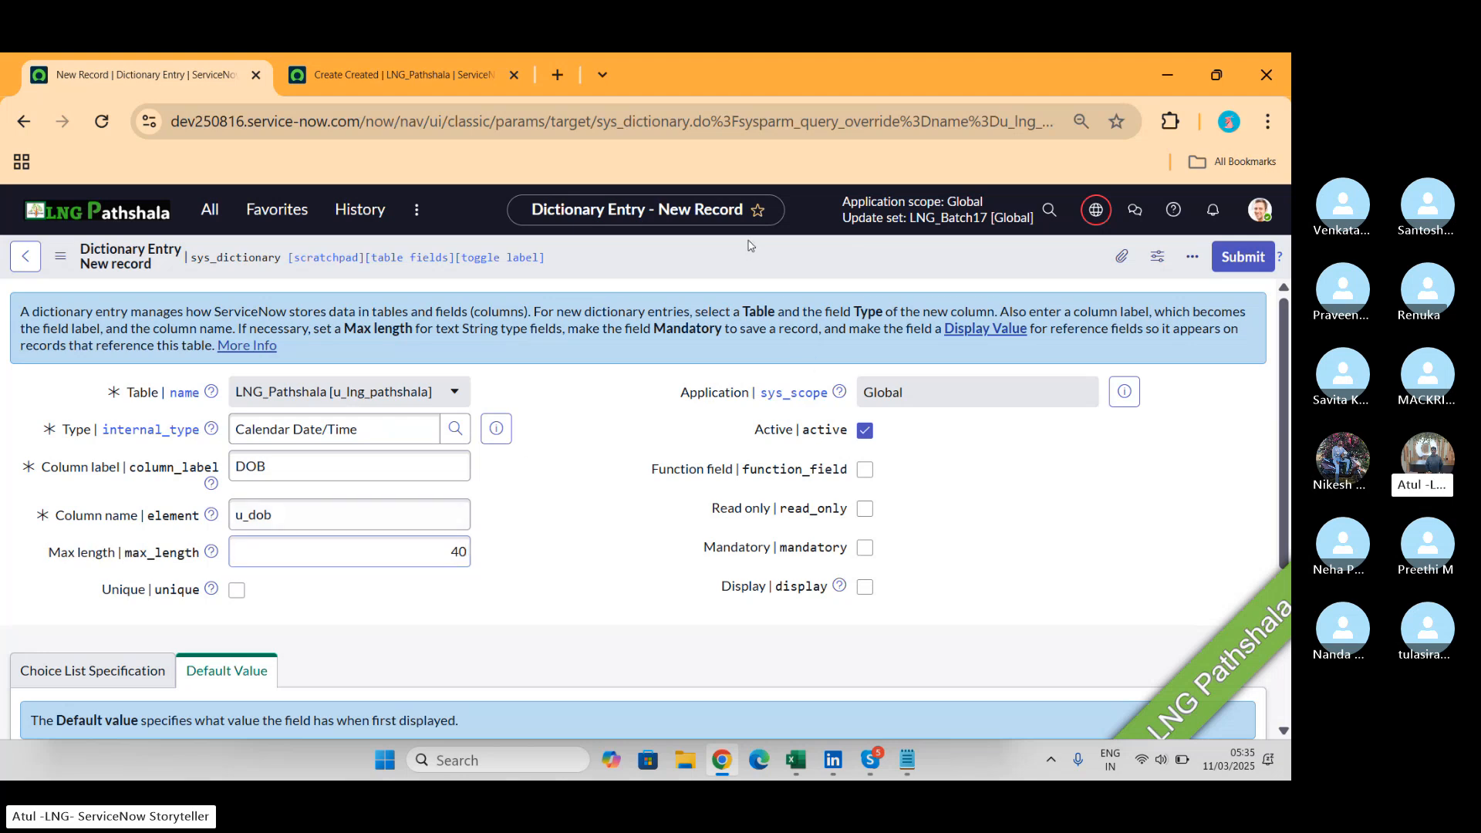
right_click(749, 253)
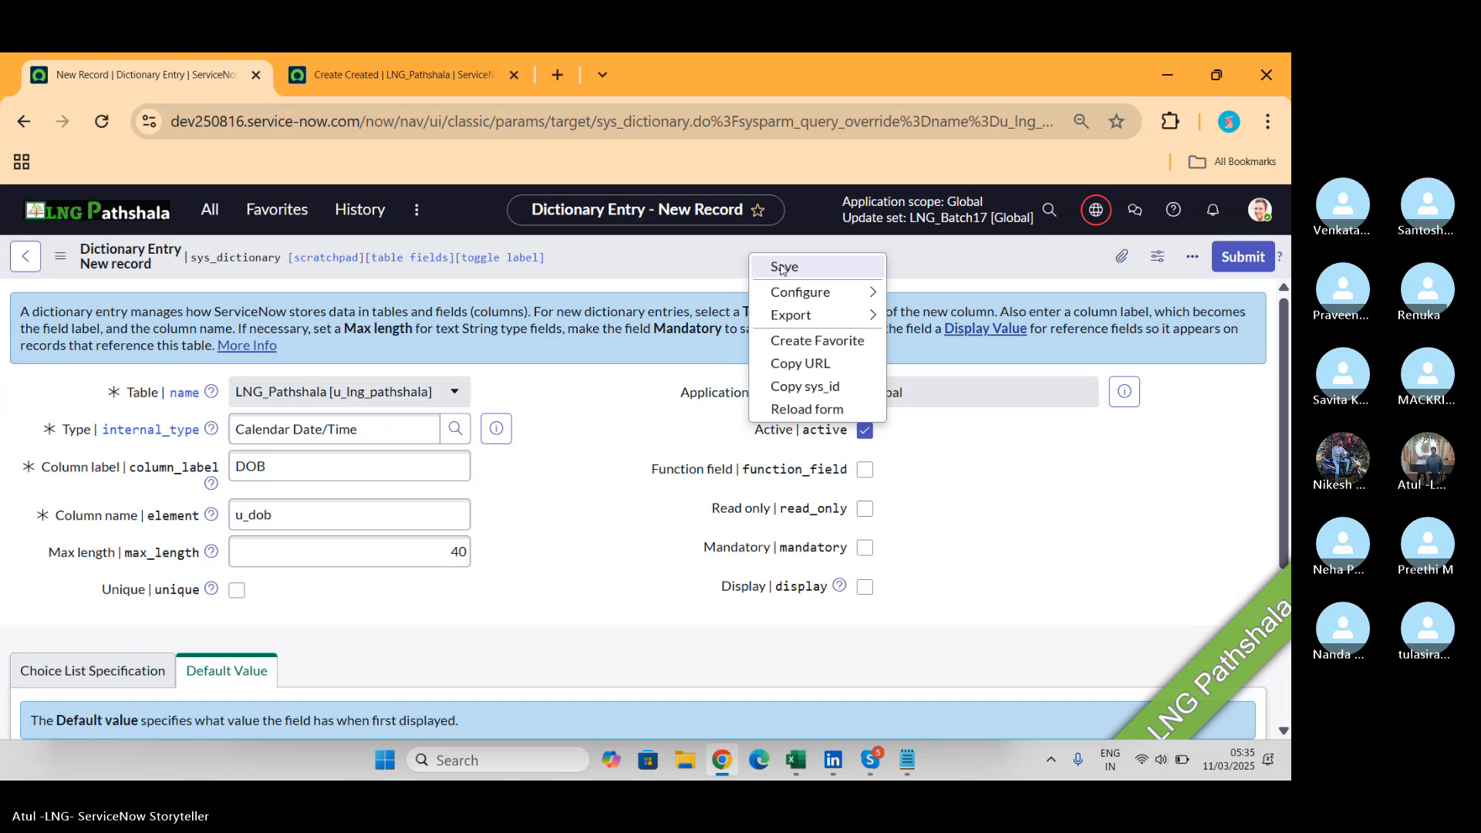
click(782, 268)
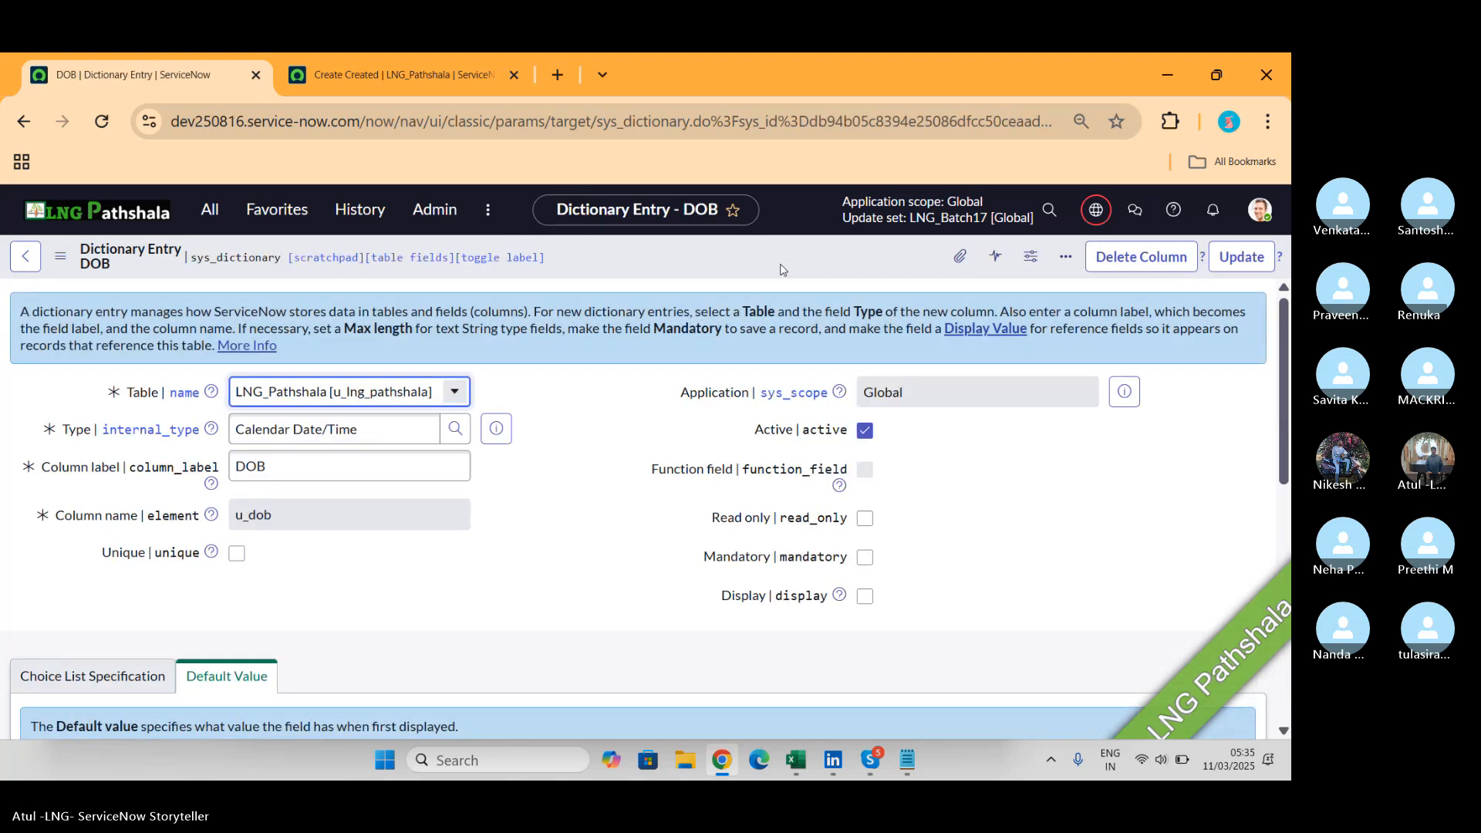
Save the DOB column's dictionary entry and close the browser tab with the new LNG_Pathshala record form.
click(1239, 263)
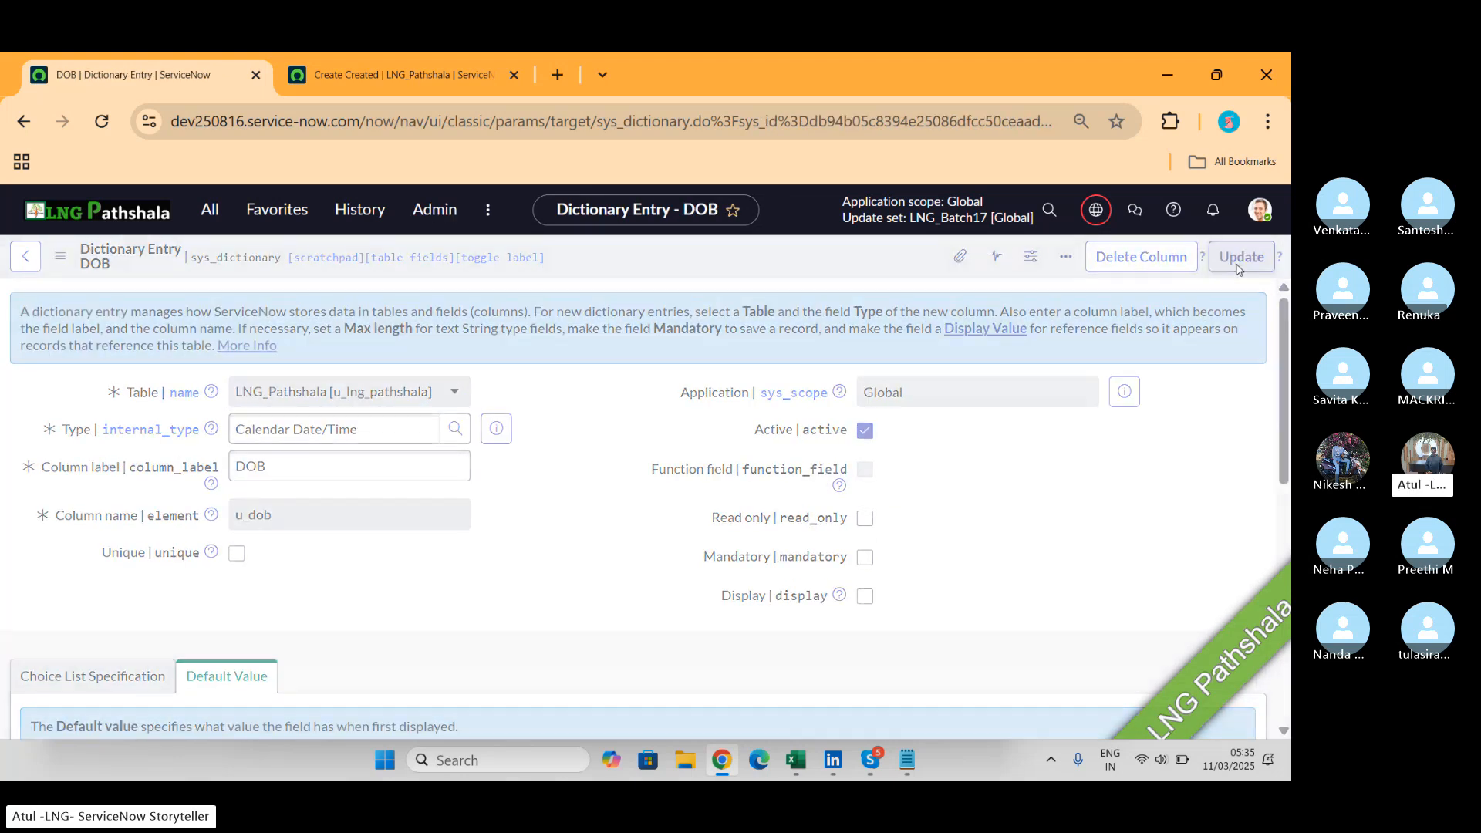
click(513, 75)
scroll(668, 388, down, 10)
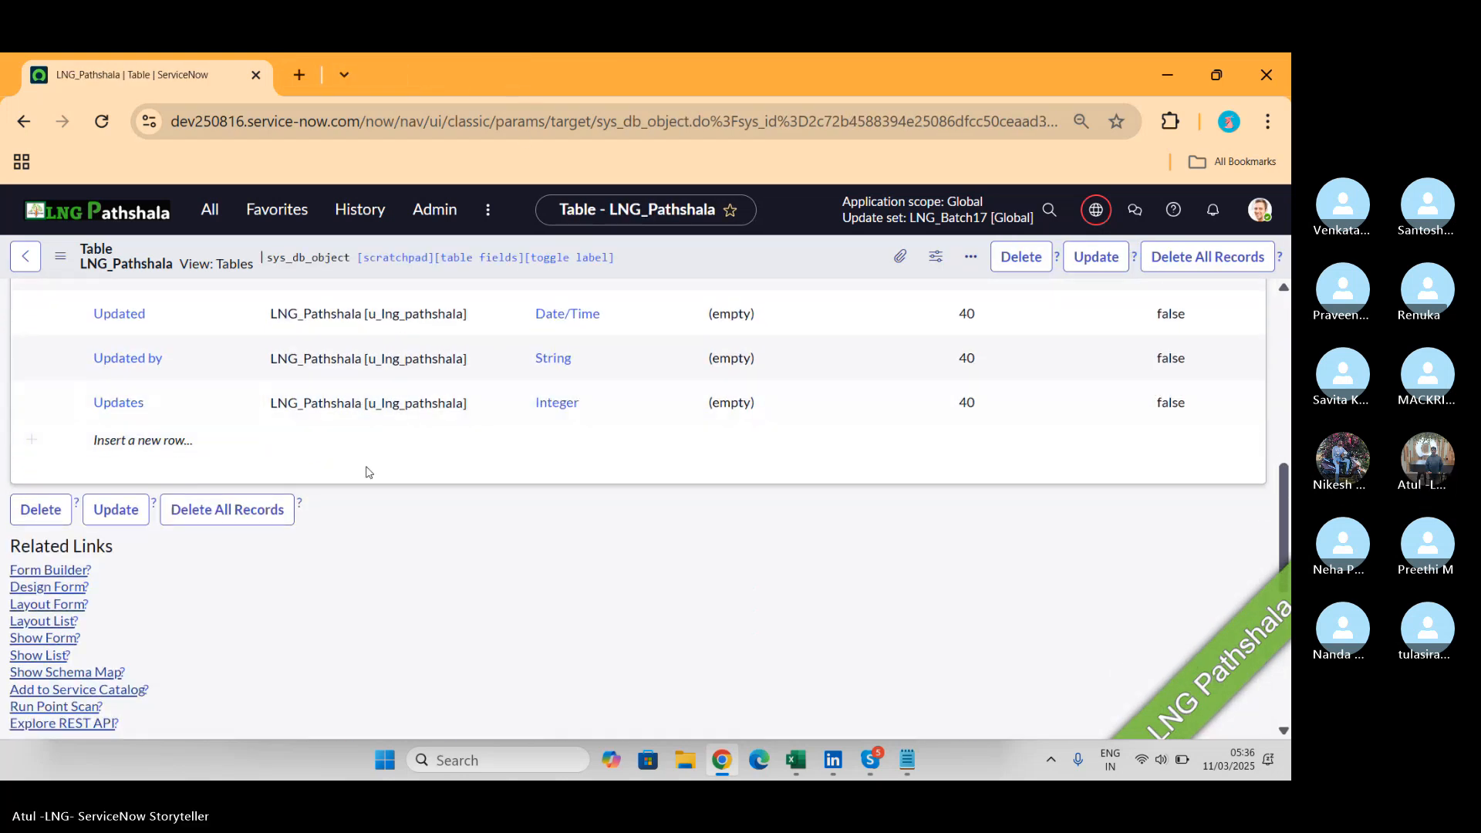
scroll(370, 472, up, 3)
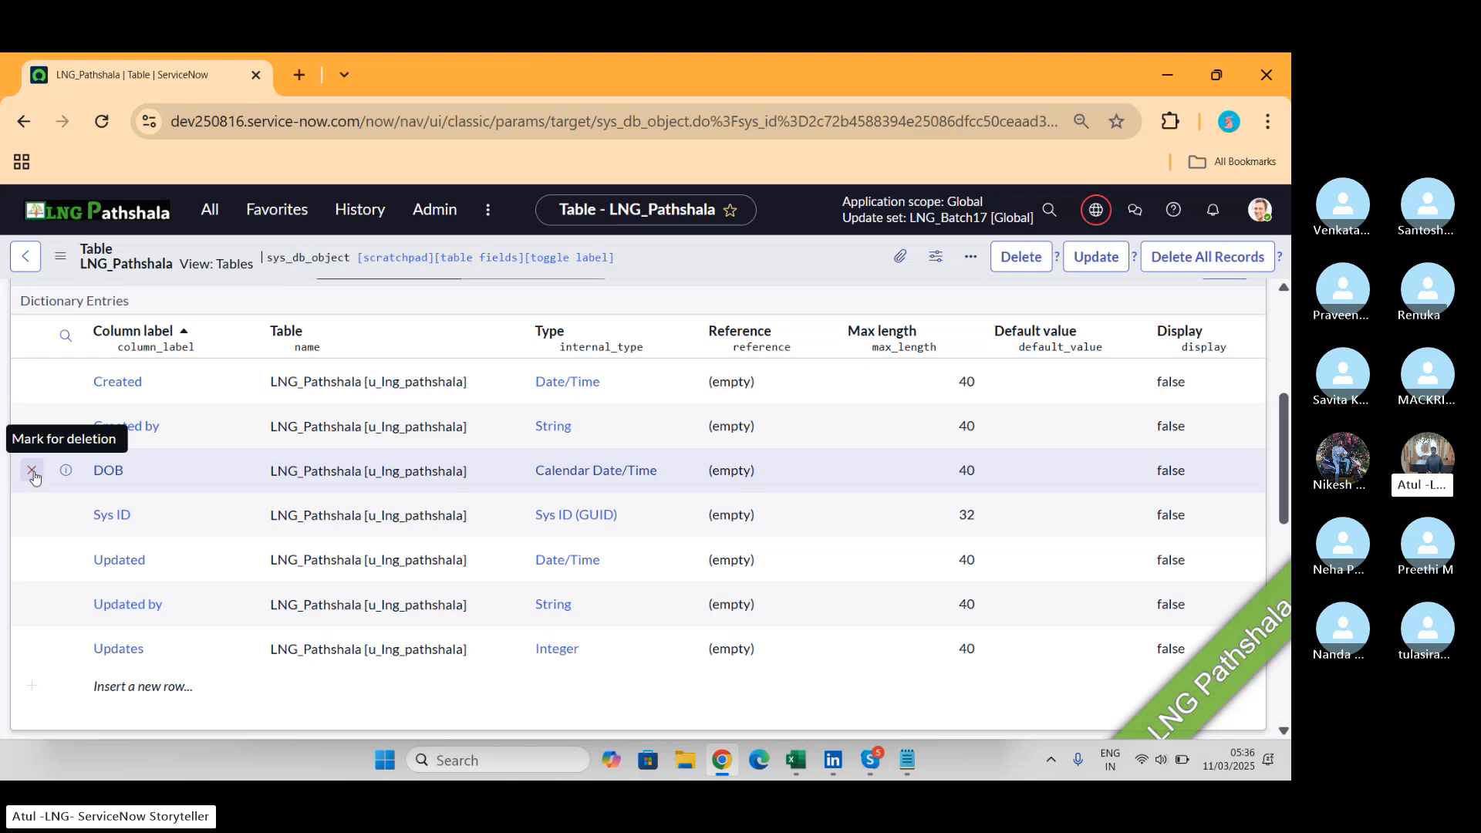
click(31, 471)
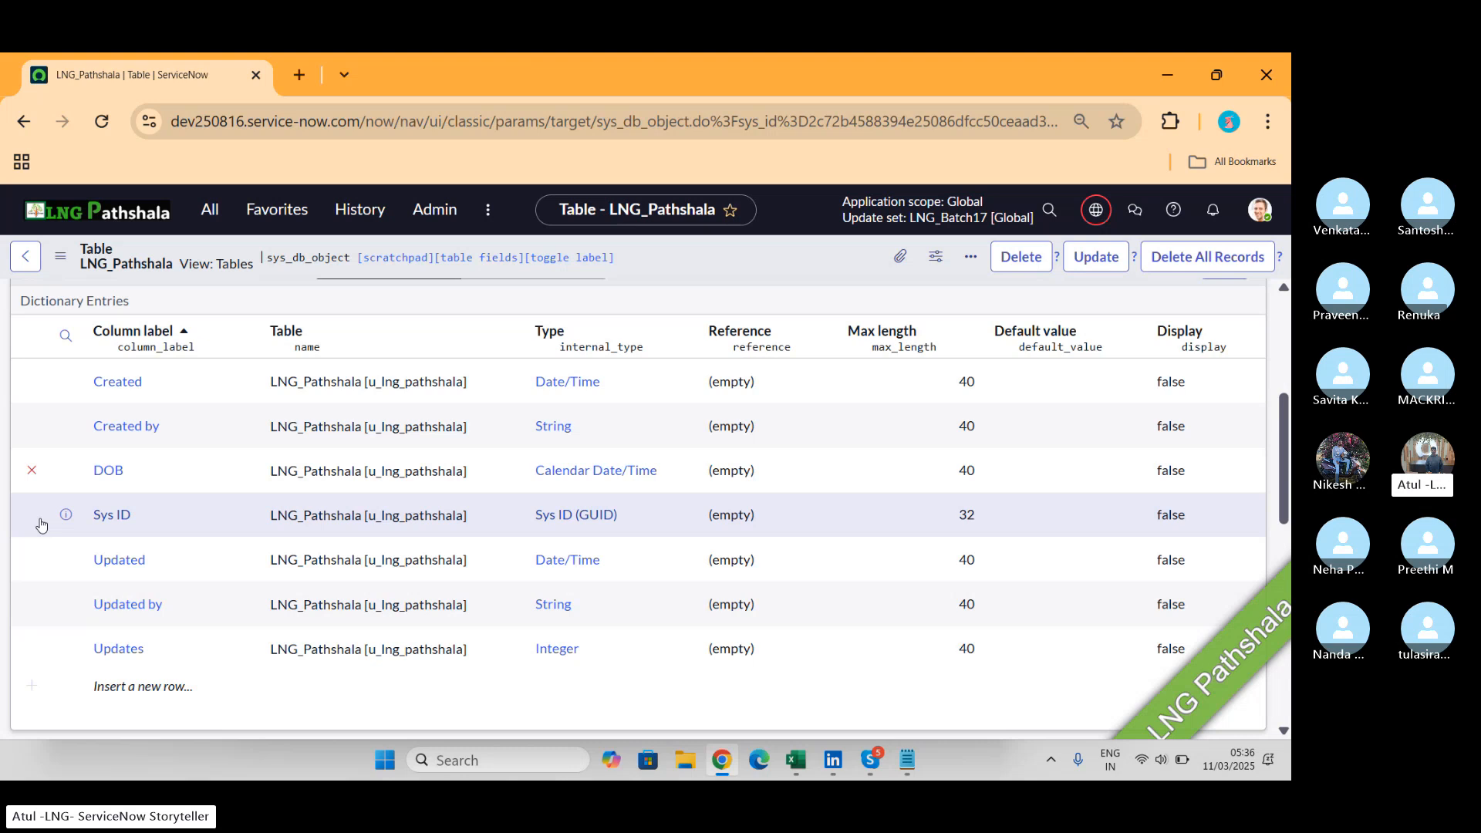
click(186, 521)
drag(188, 522, 127, 724)
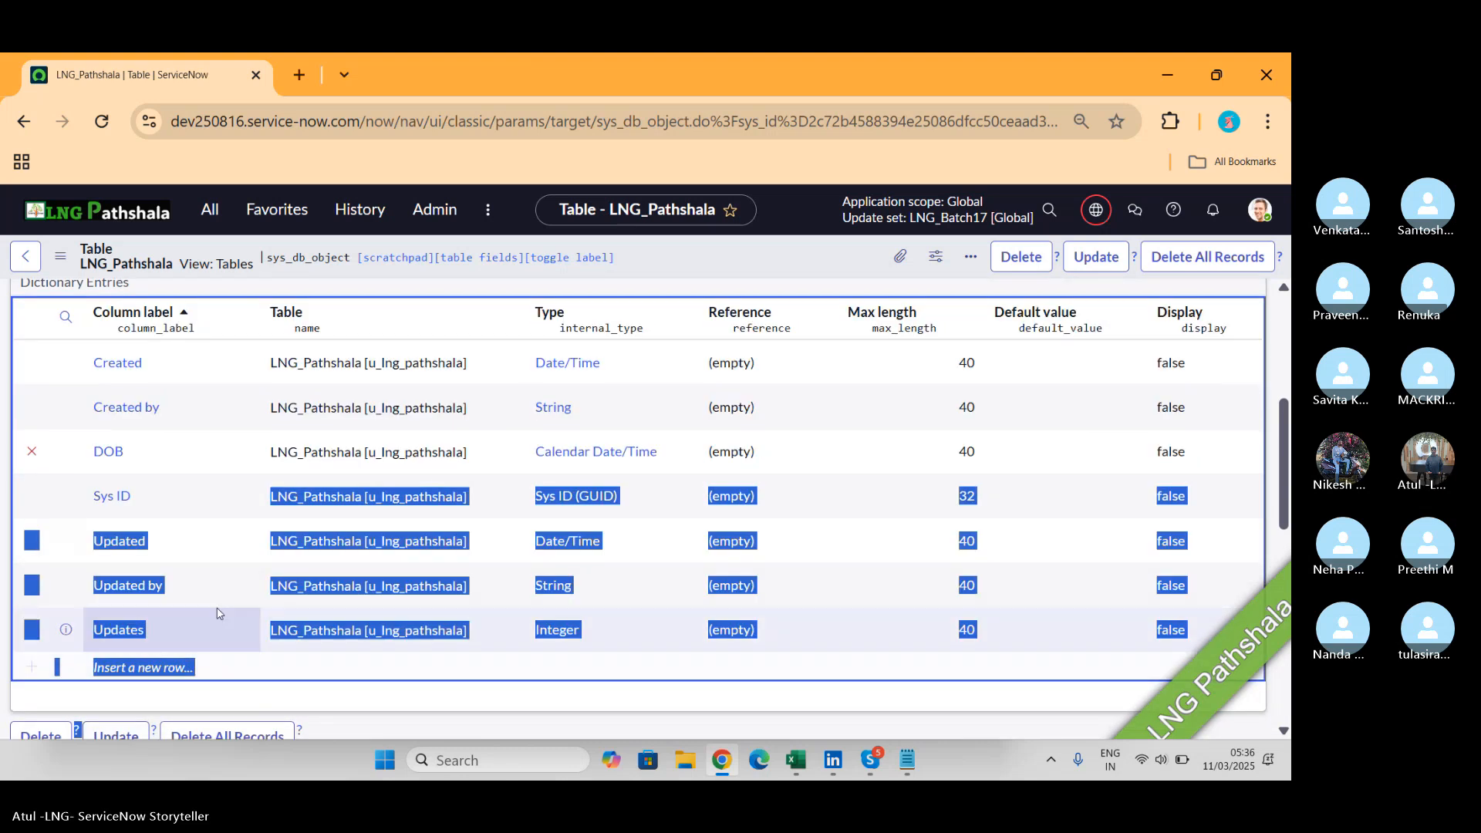
Add a new column row labelled Name_LNG to the LNG_Pathshala table's column list.
click(206, 671)
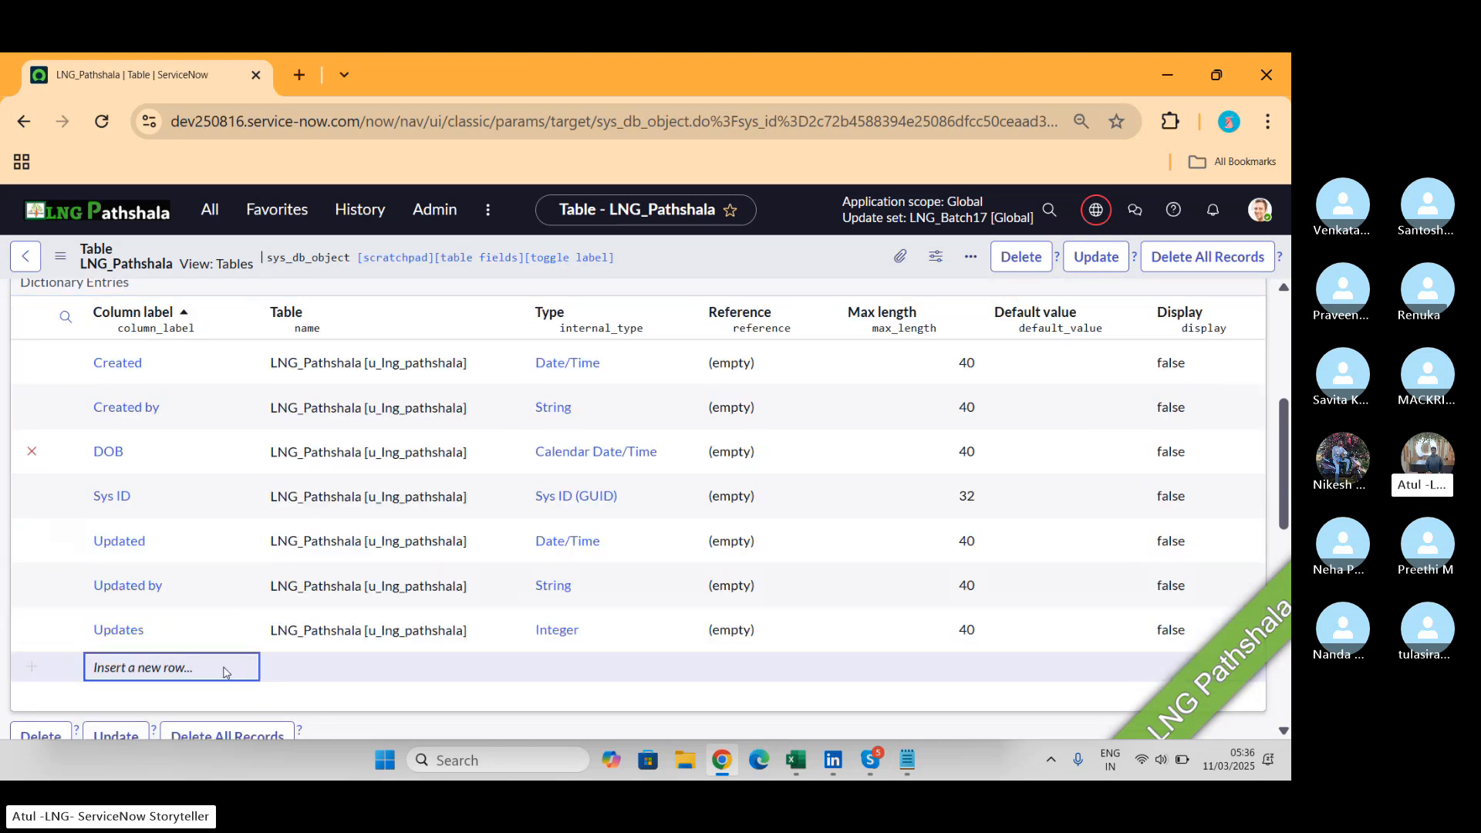
click(223, 670)
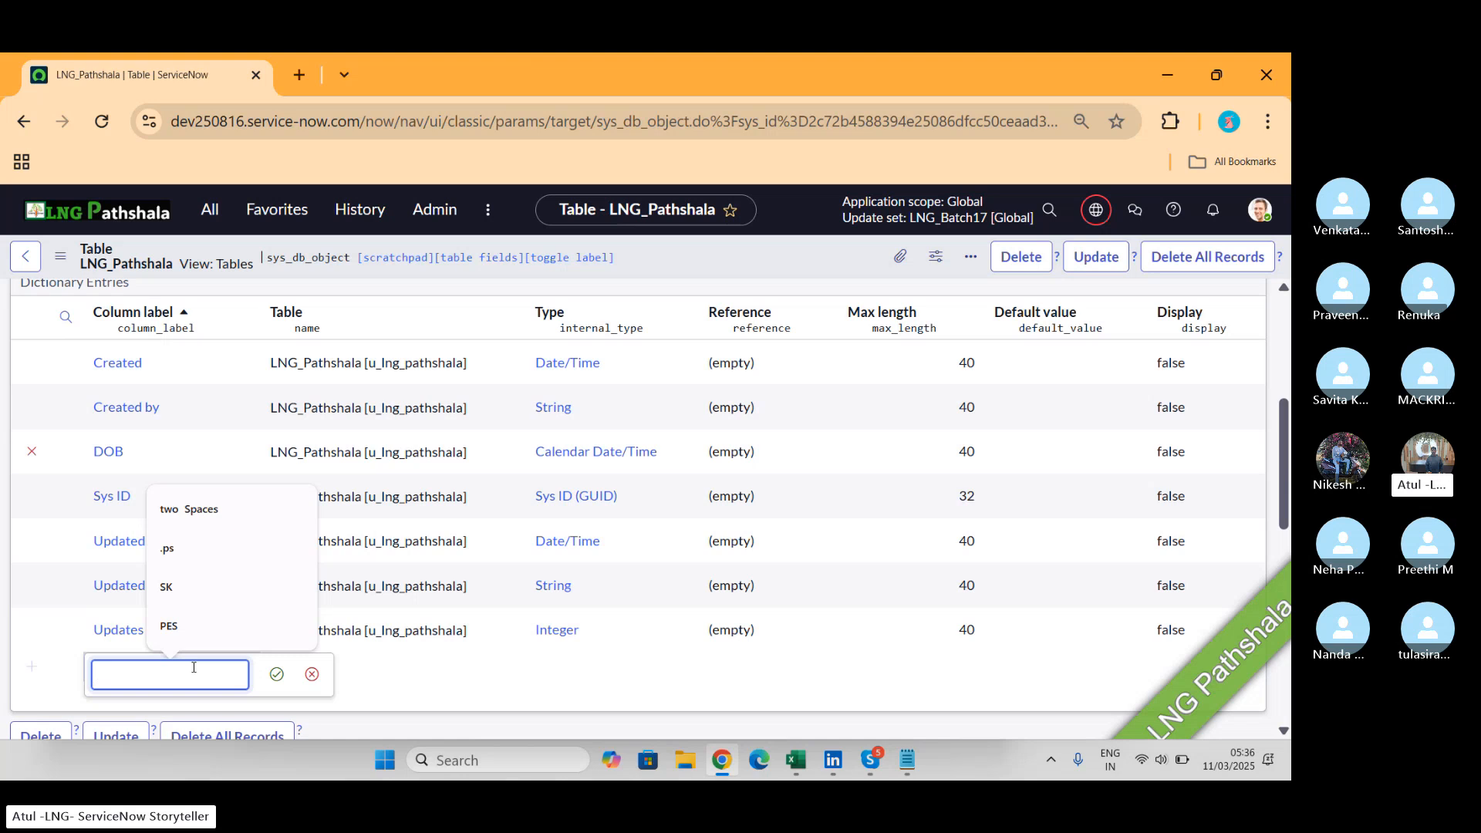
text(Name_)
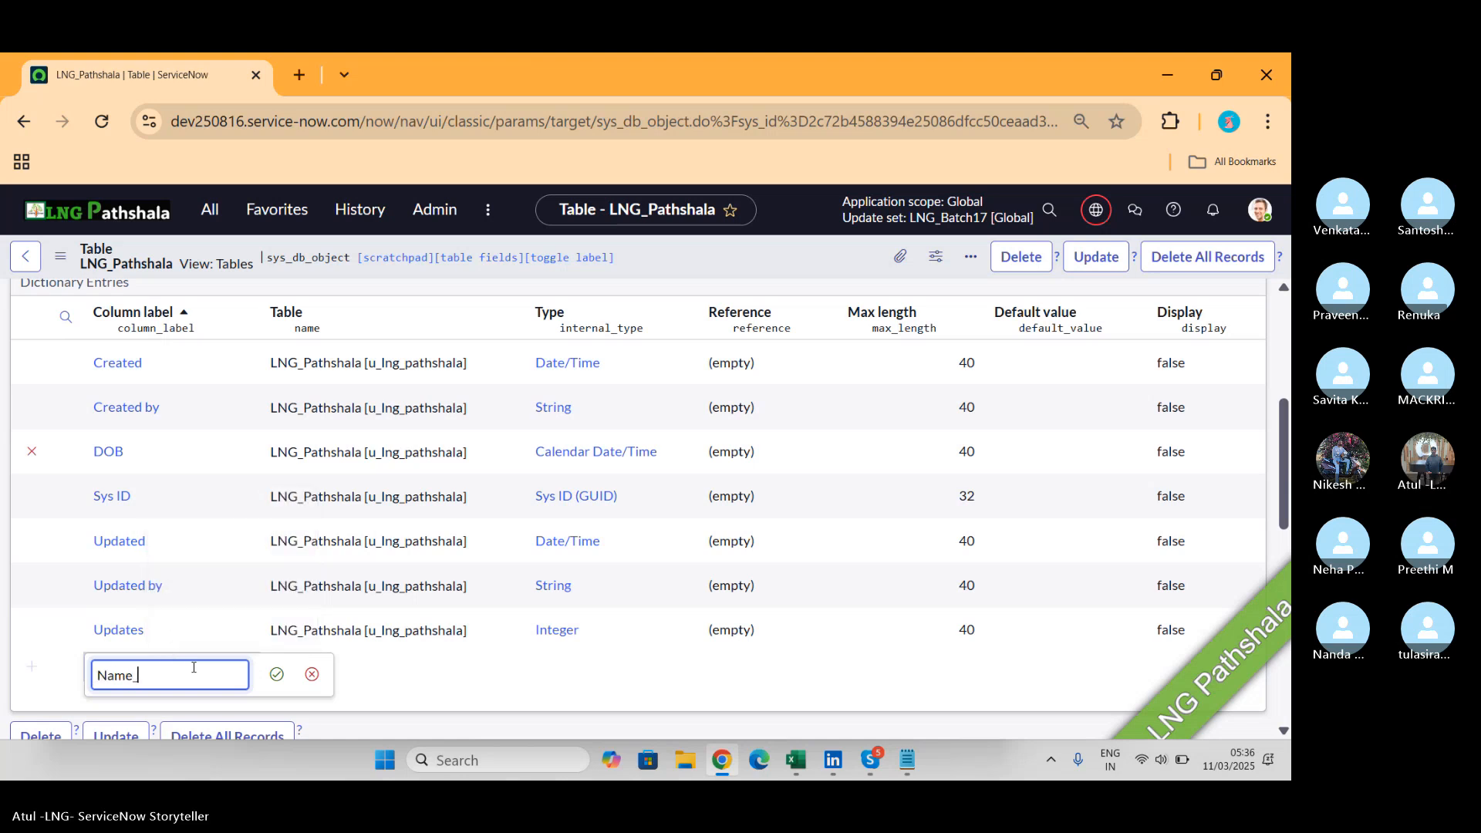
text(LNg)
key(BackSpace)
text(G)
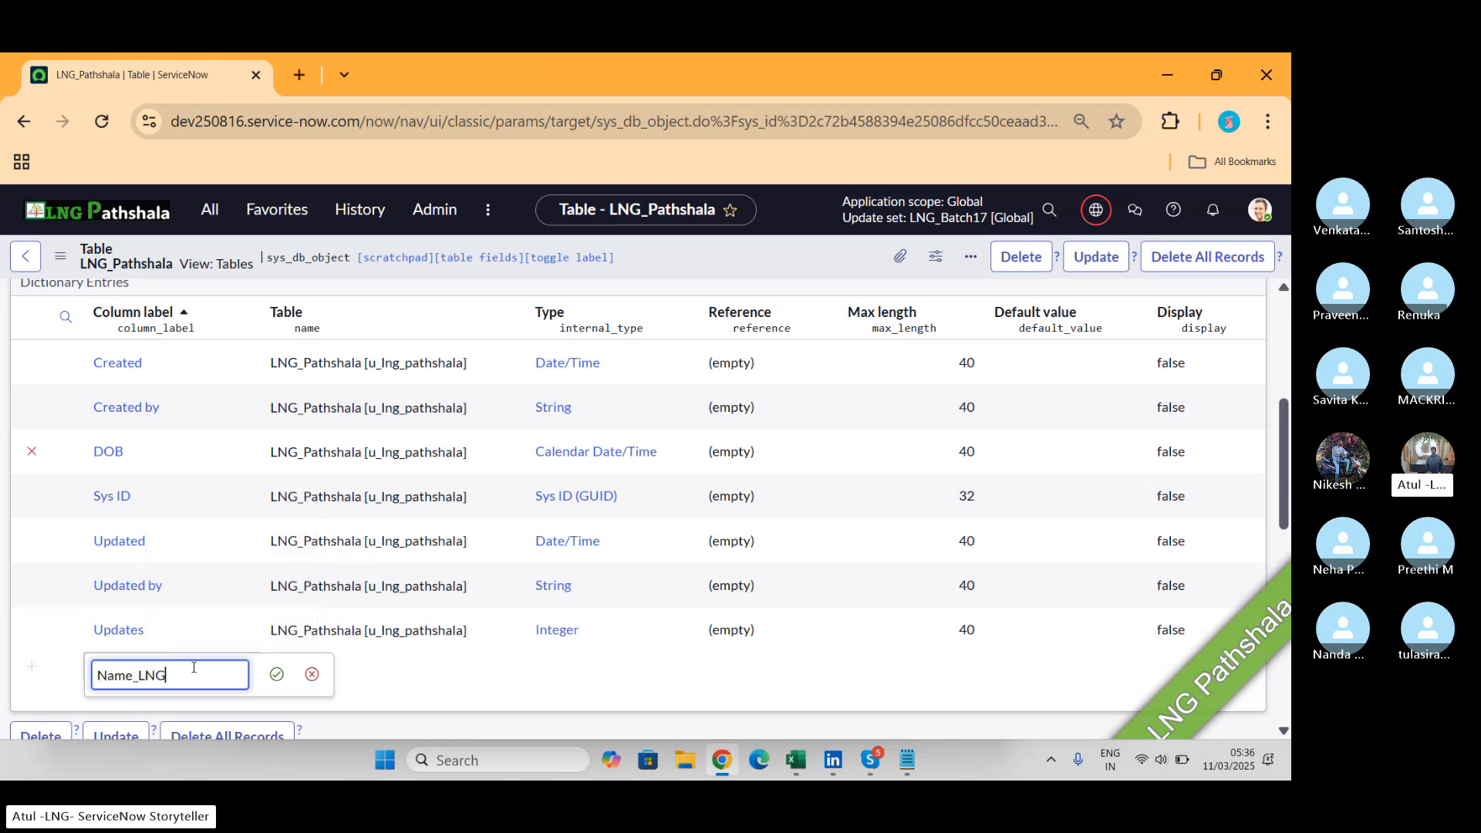
click(277, 675)
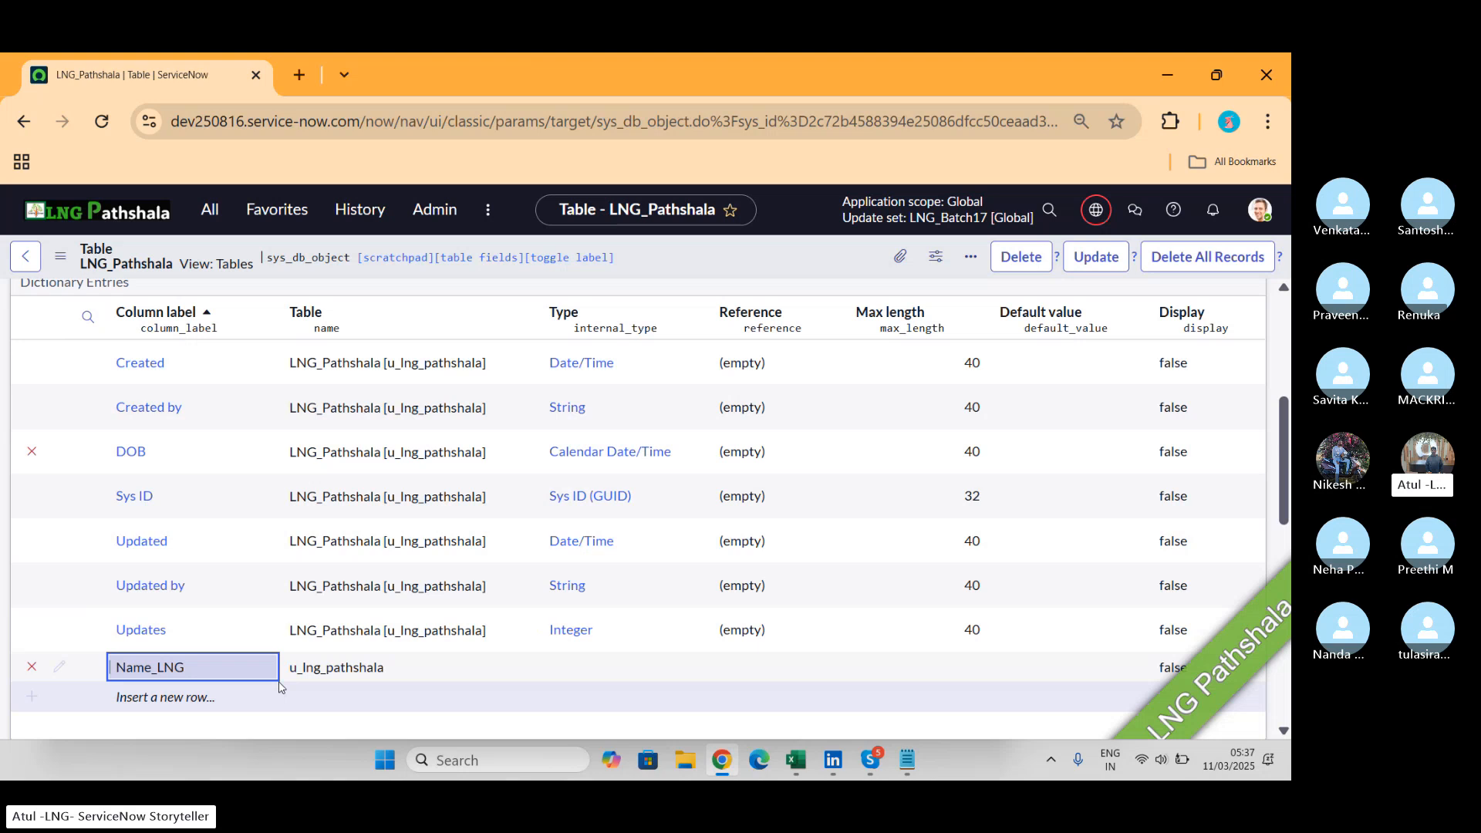
Set the type of the new Name_LNG column to Reference.
click(586, 673)
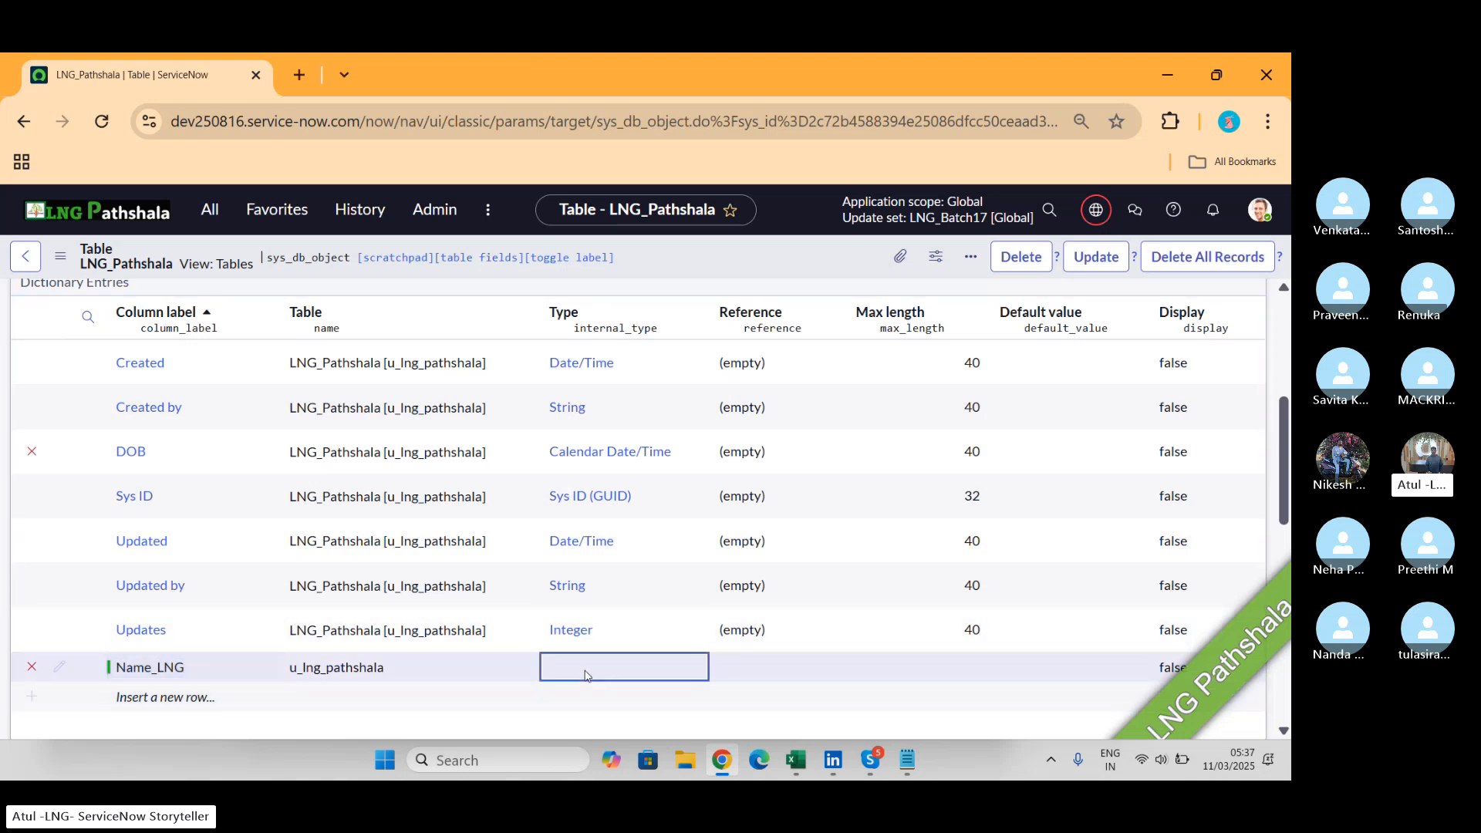
click(586, 675)
text(STr)
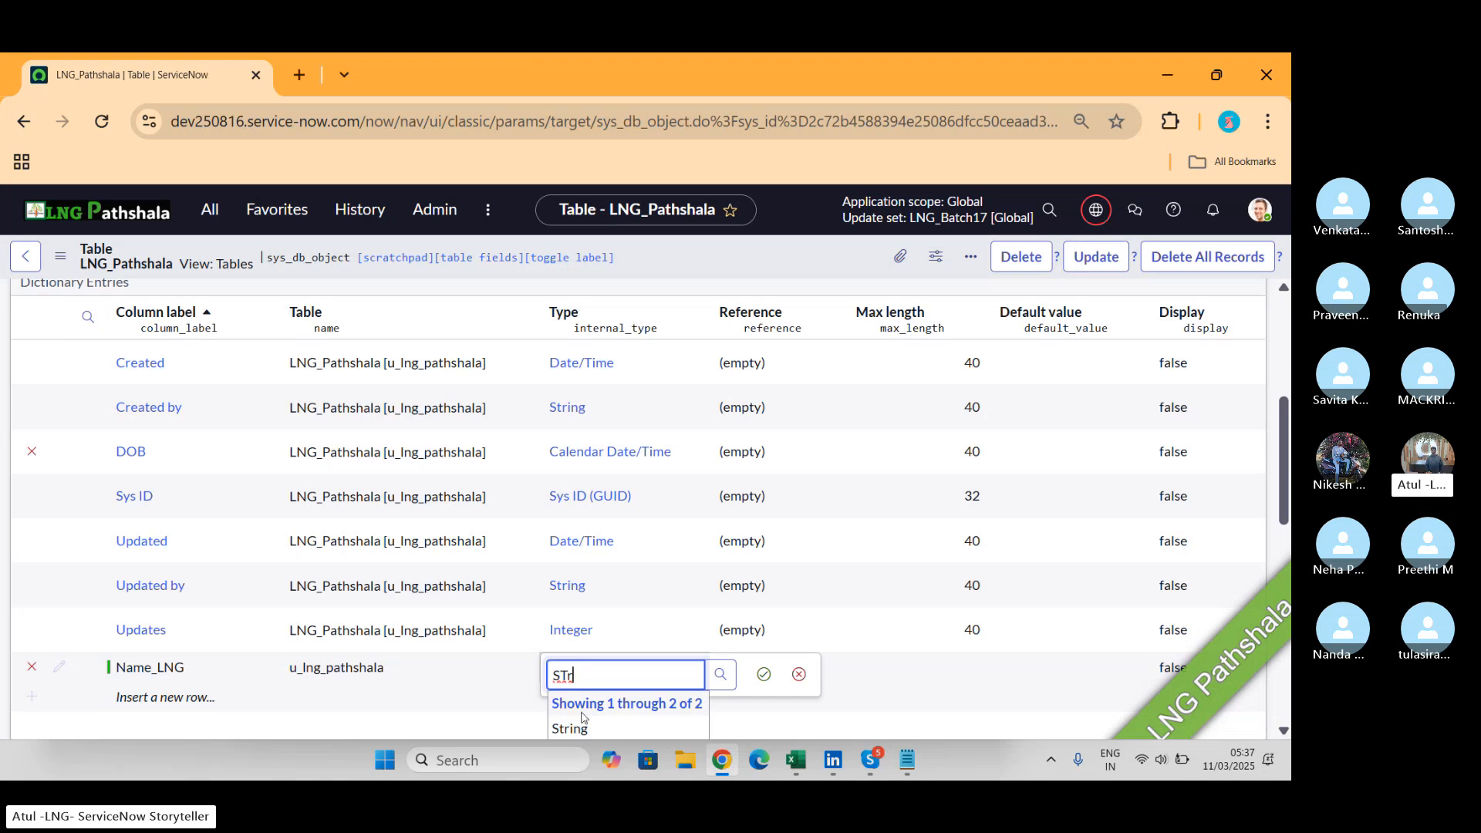
key(BackSpace)
key(BackSpace)
key(BackSpace)
text(ree)
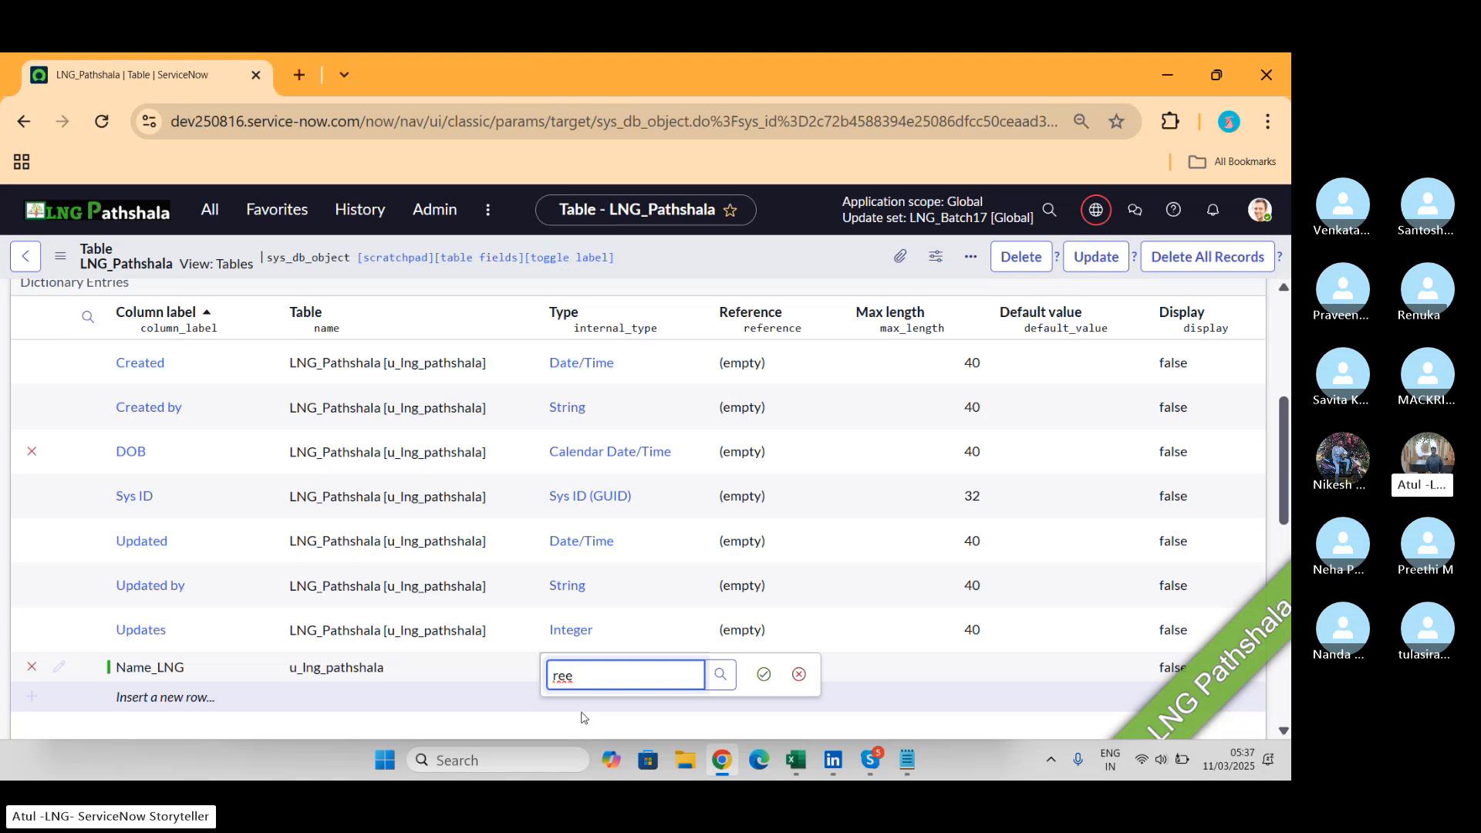
key(BackSpace)
text(f)
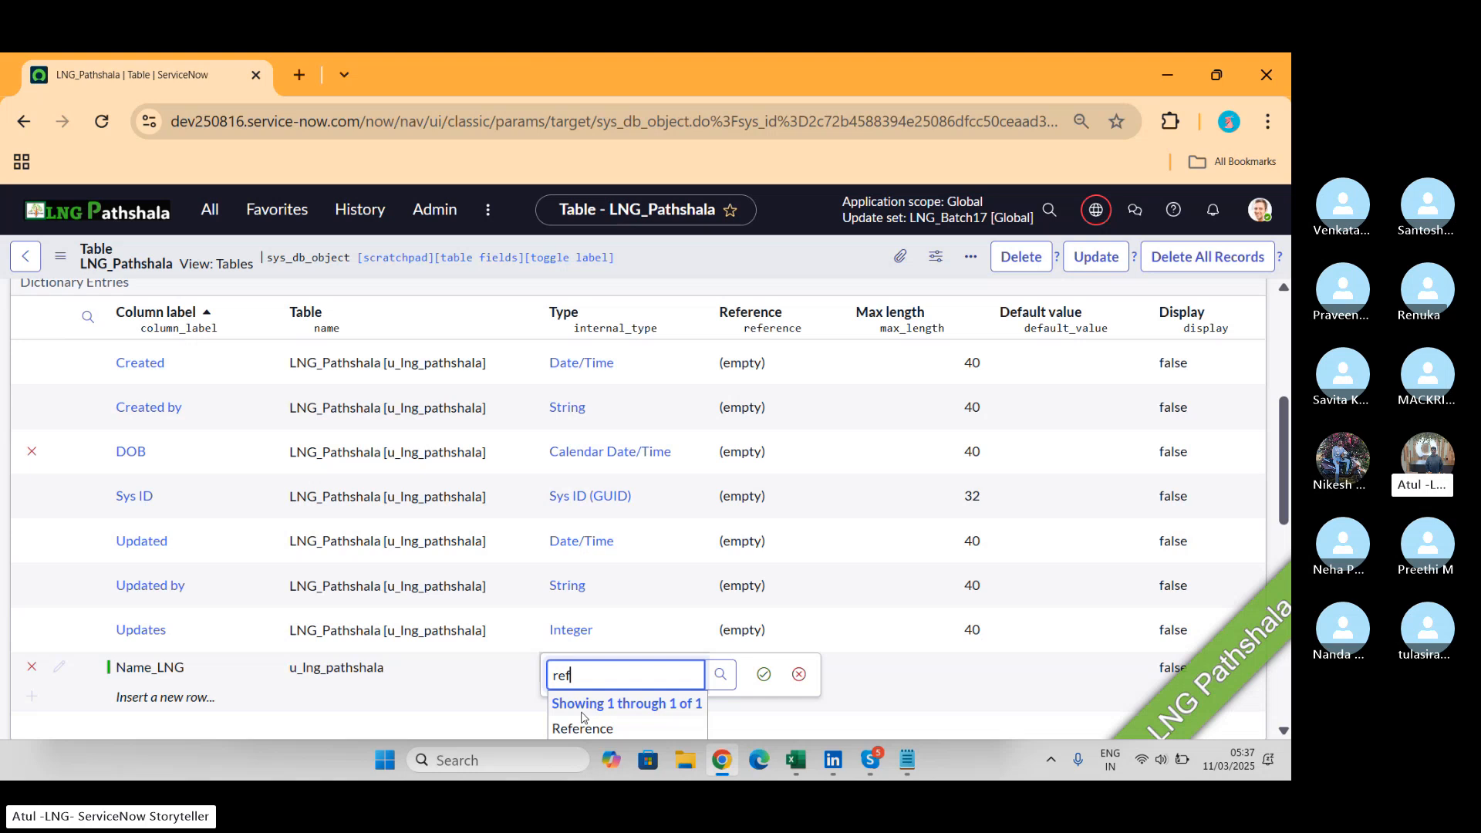
click(591, 728)
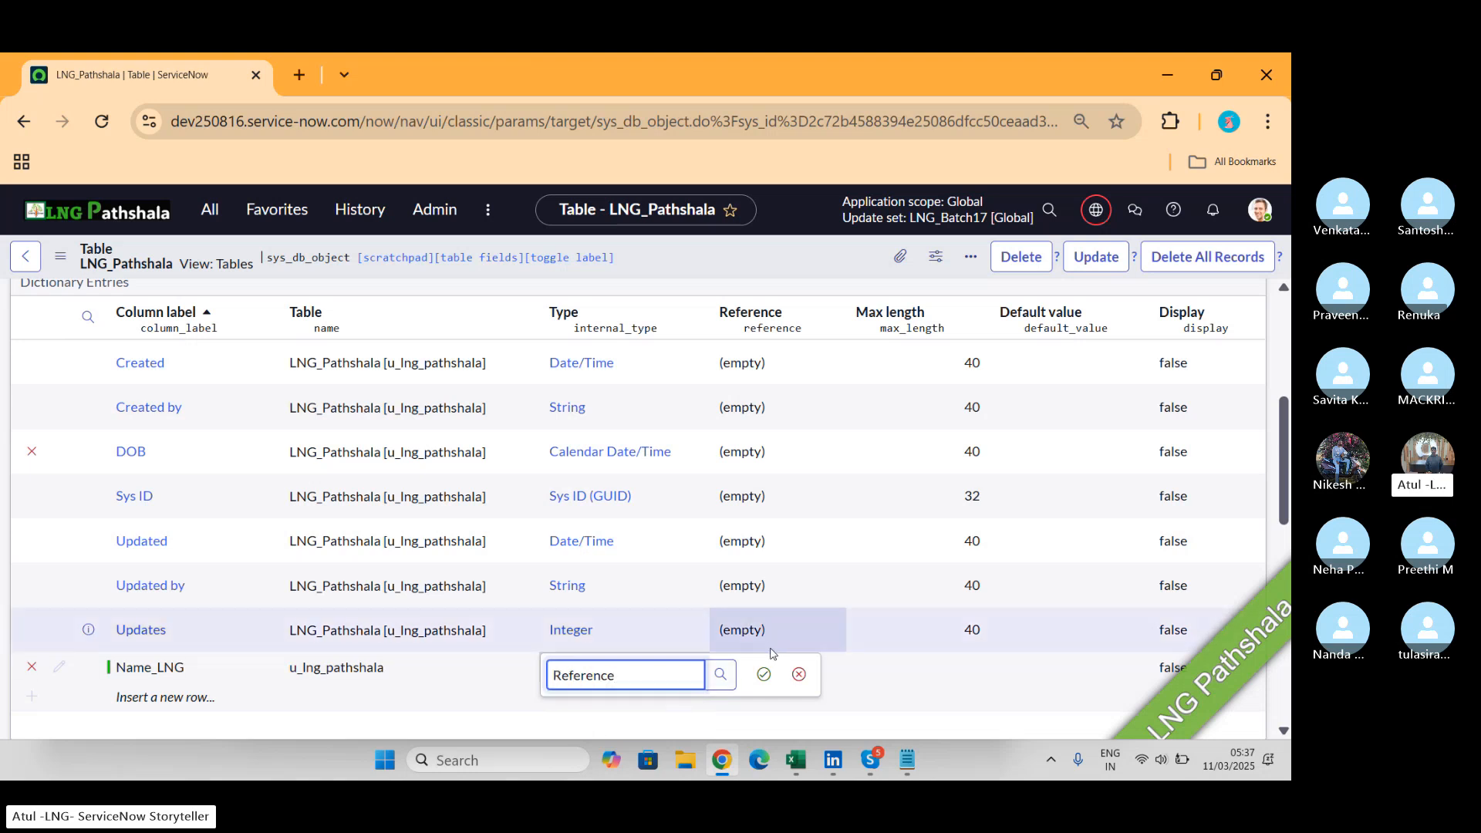
click(763, 676)
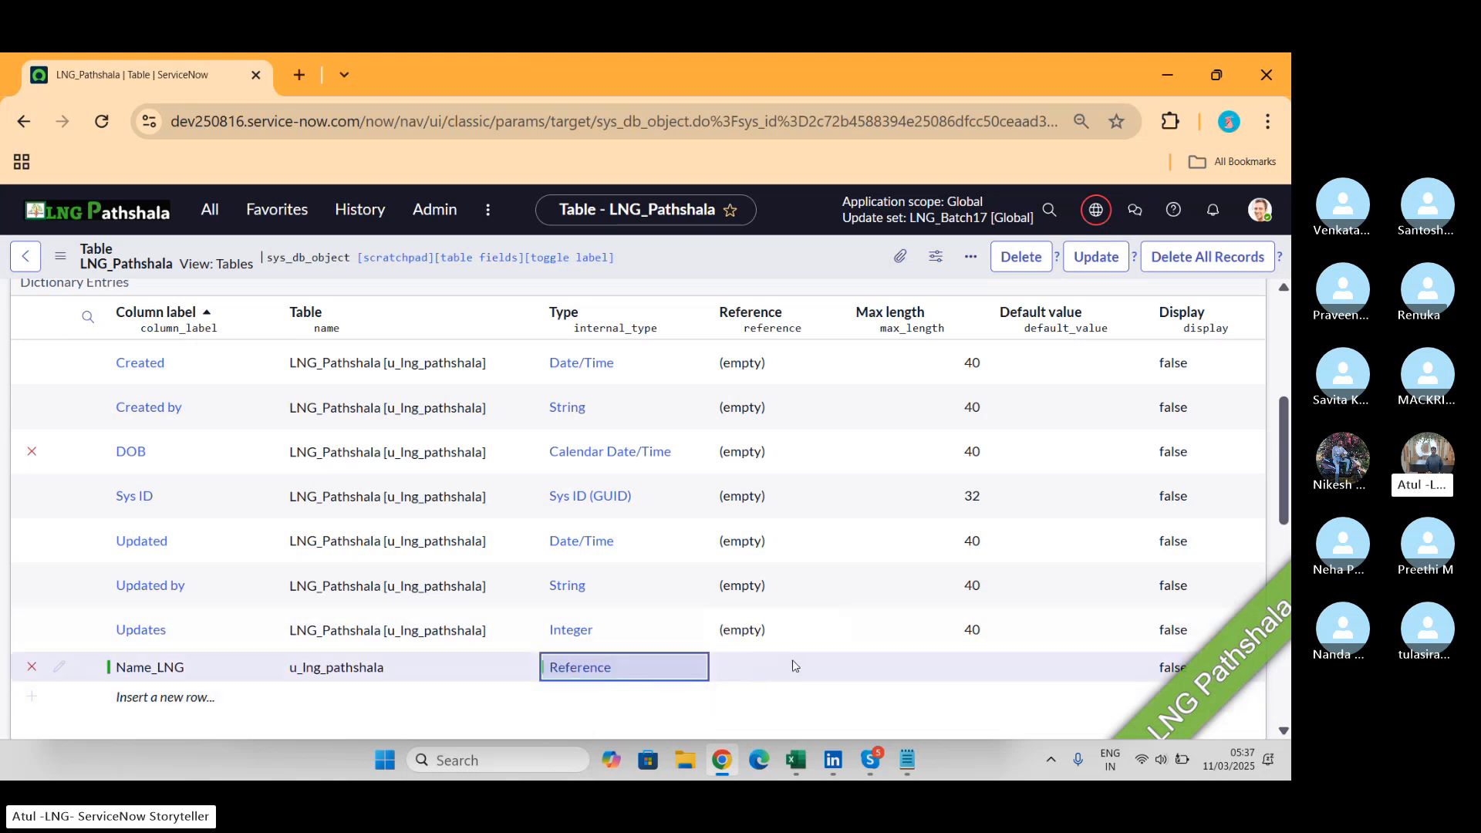
Point the Name_LNG column's reference to the User (sys_user) table and save the table record.
click(793, 660)
click(793, 659)
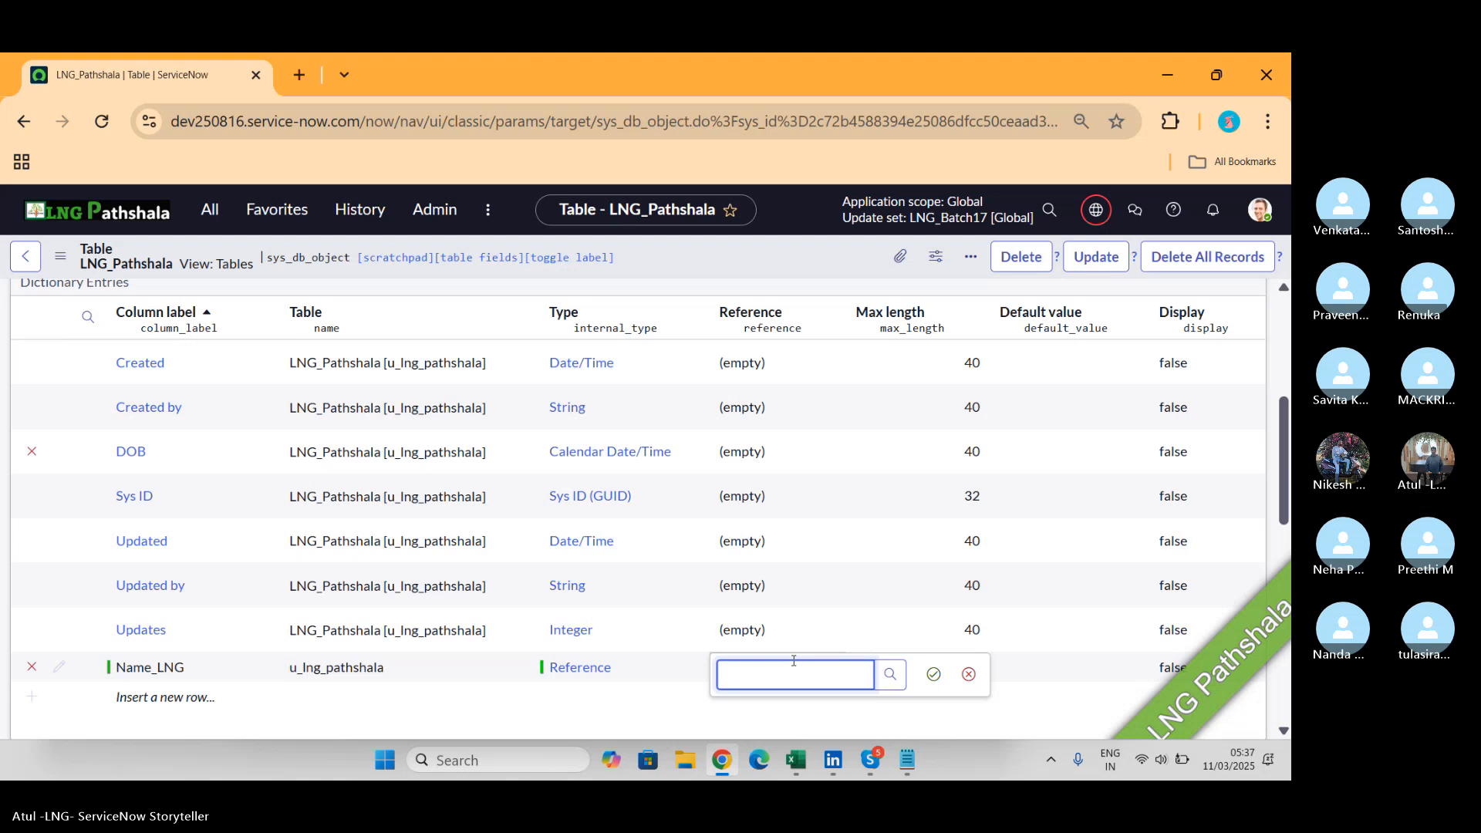
text(sys_user)
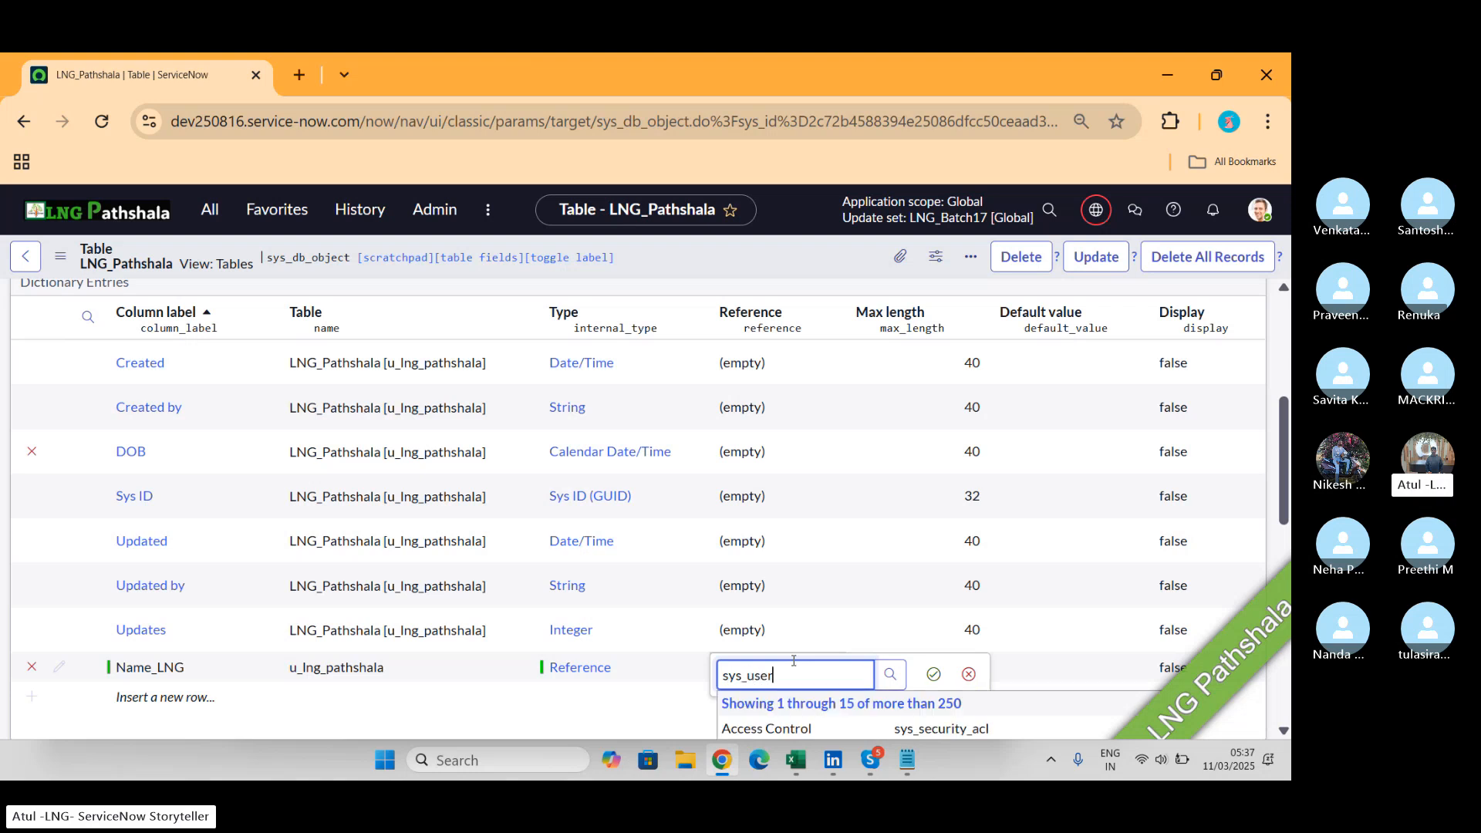
scroll(793, 662, down, 2)
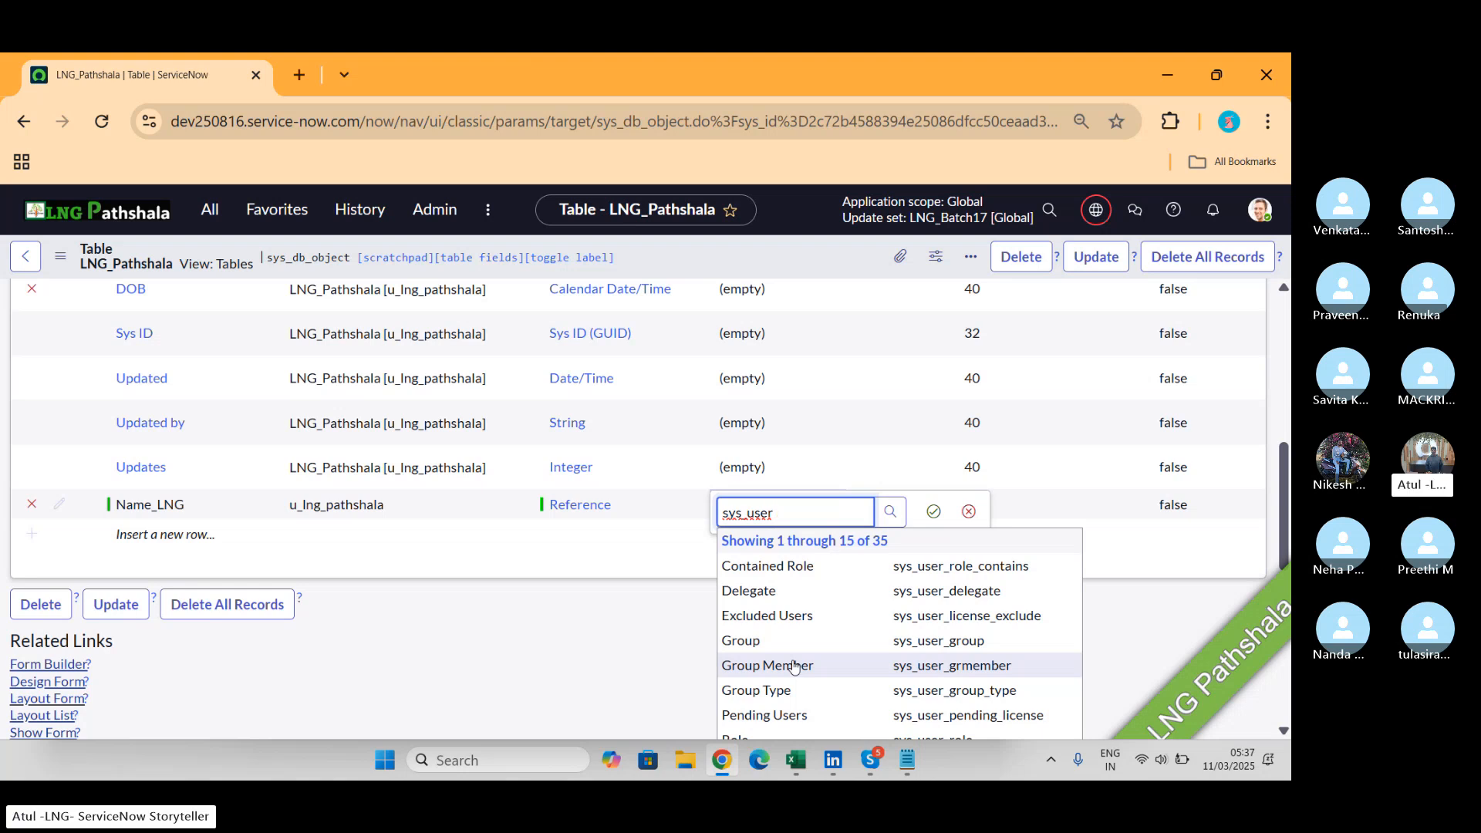
scroll(795, 665, down, 2)
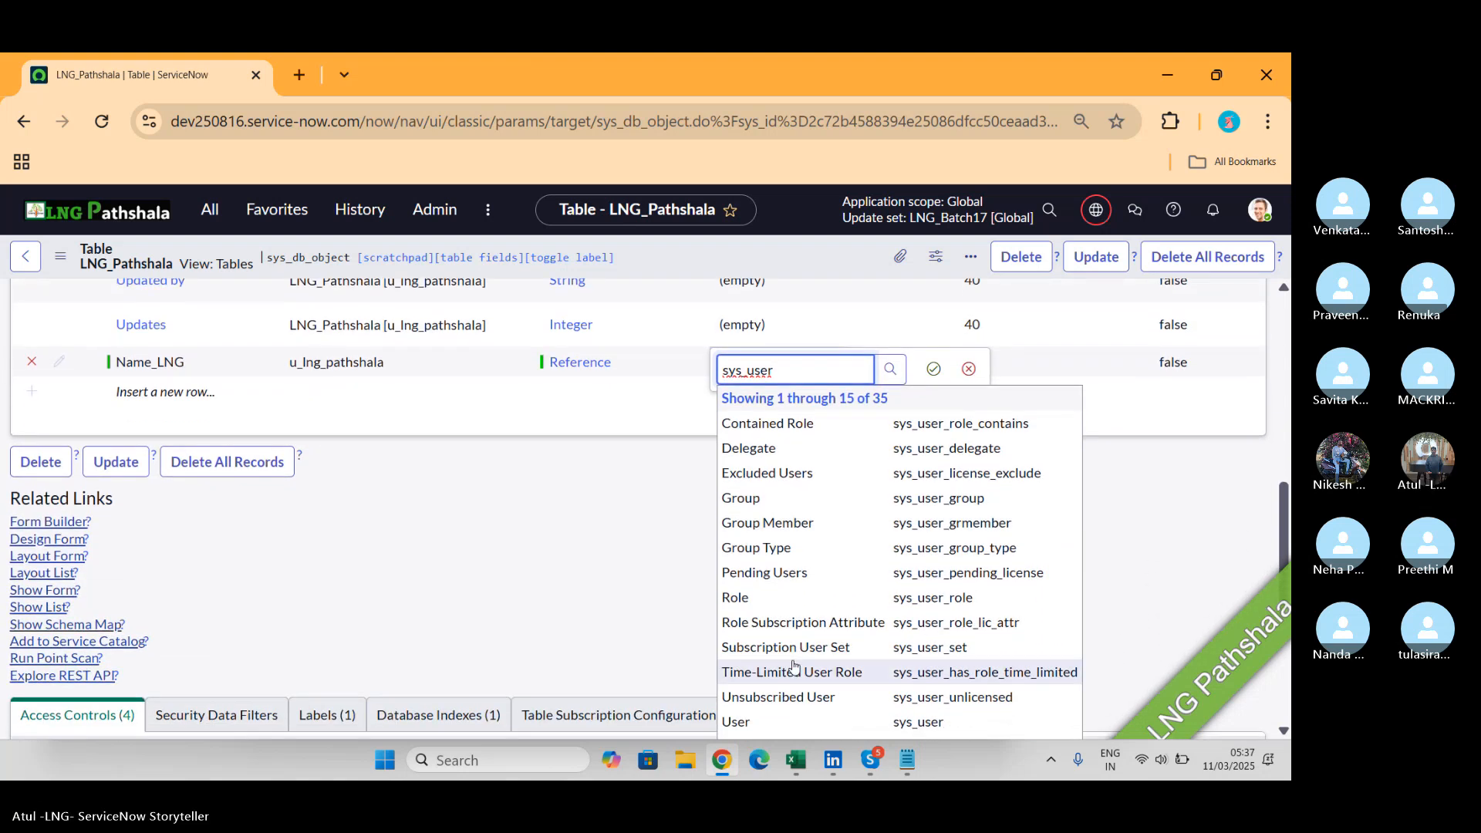
click(755, 721)
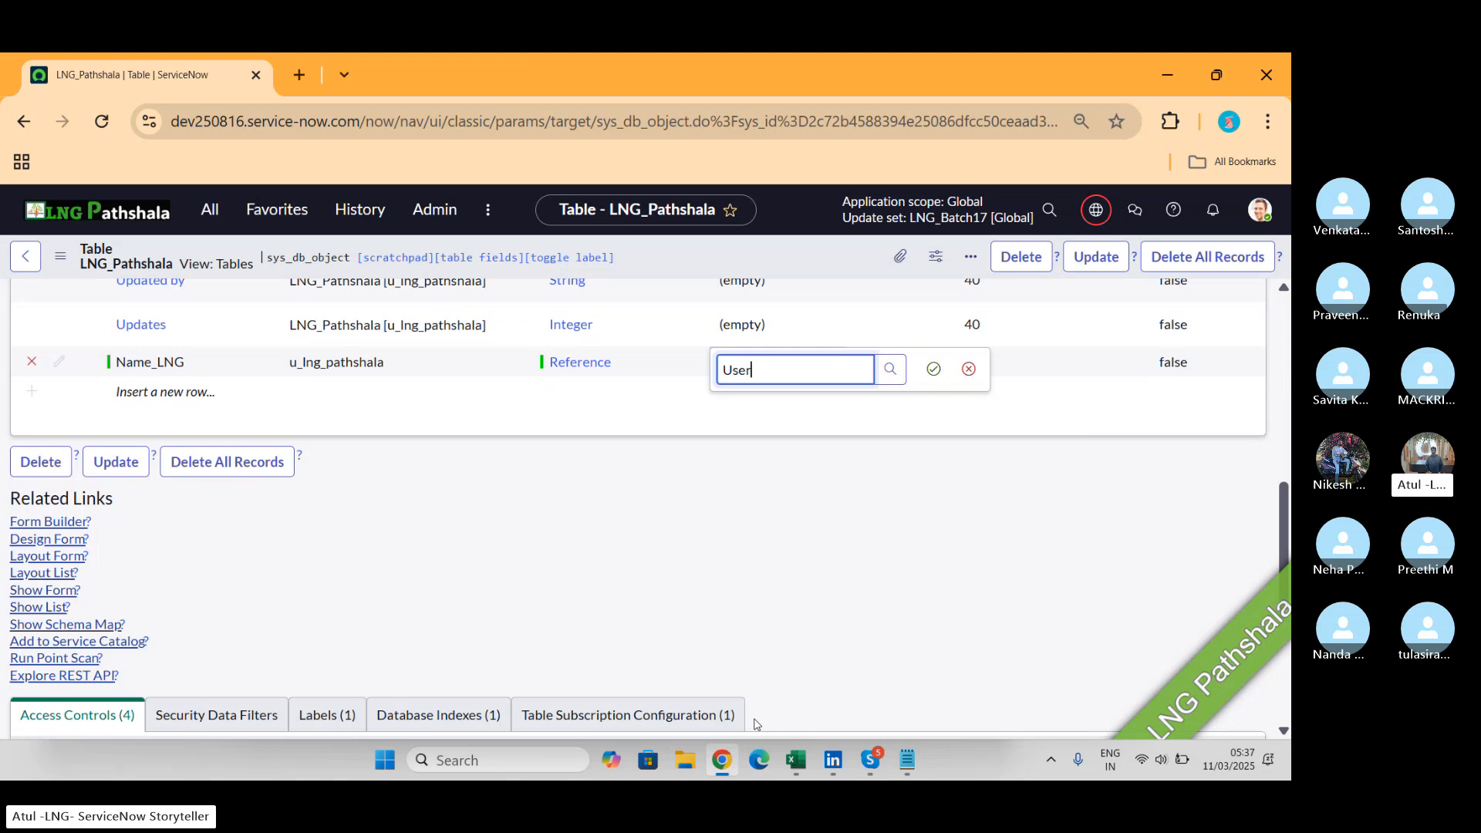
click(933, 369)
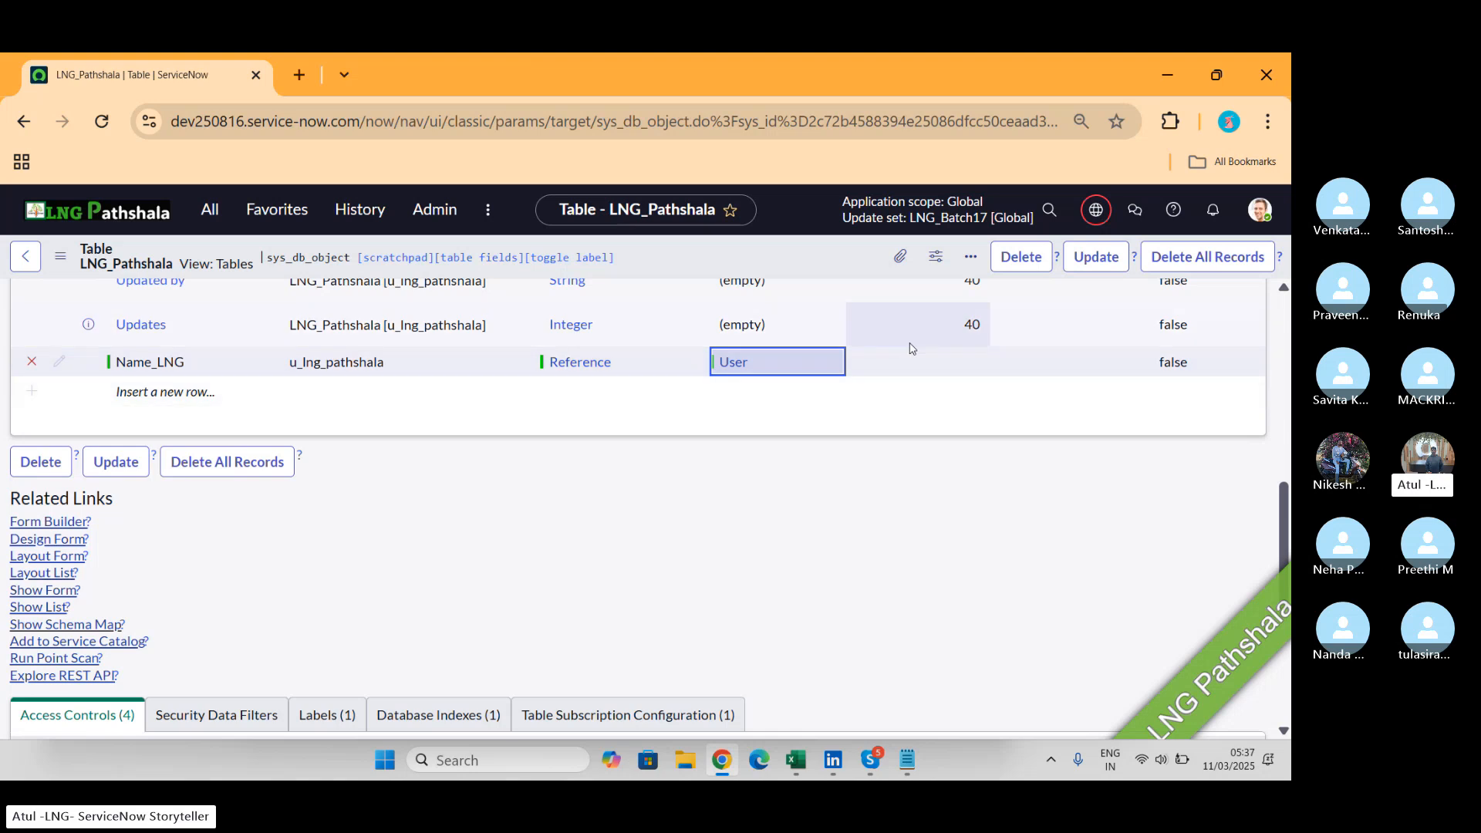
right_click(790, 255)
click(809, 263)
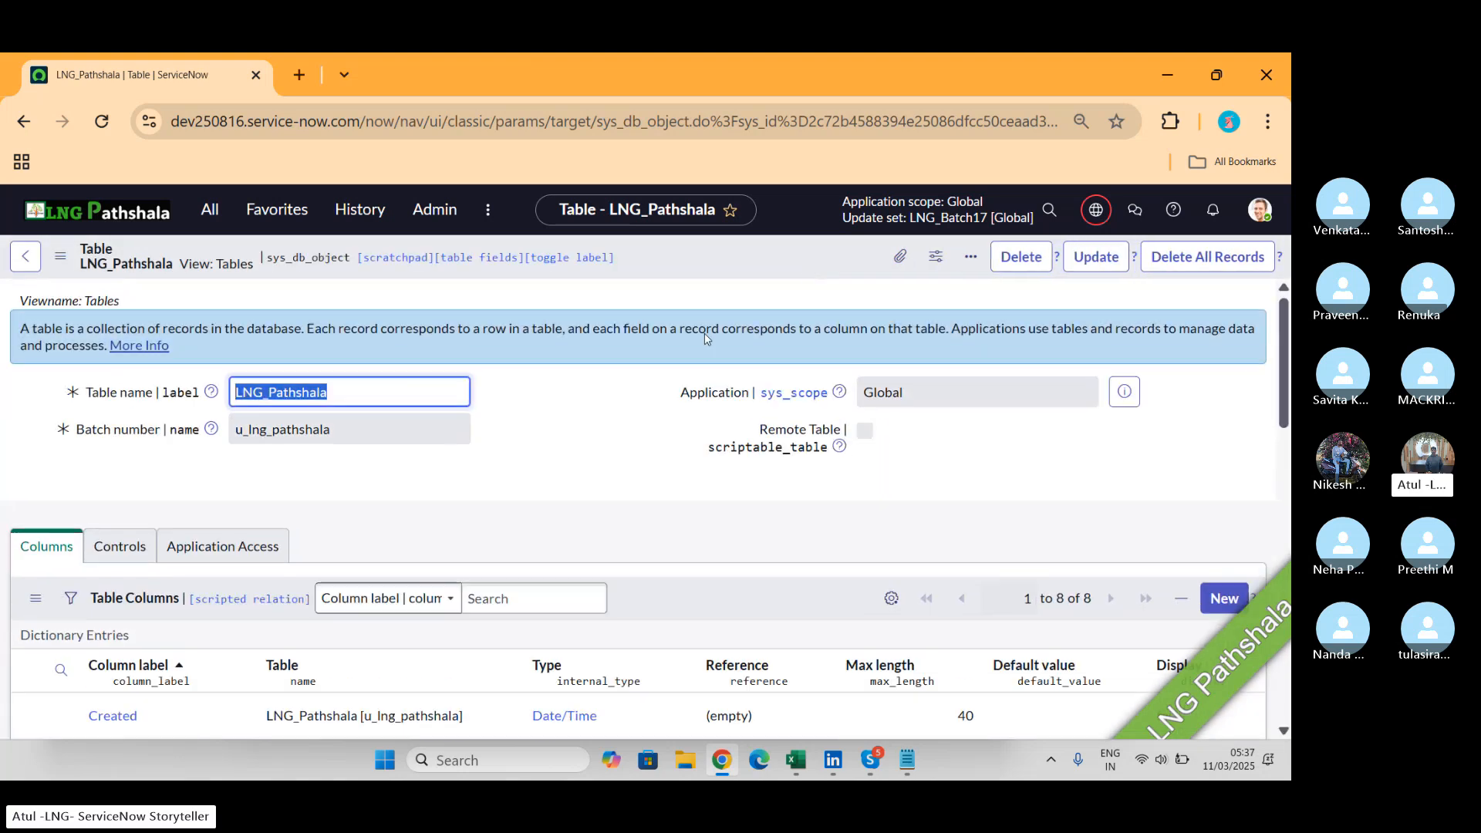
Add a new column row labelled Address at the end of the table's column list.
scroll(631, 427, down, 10)
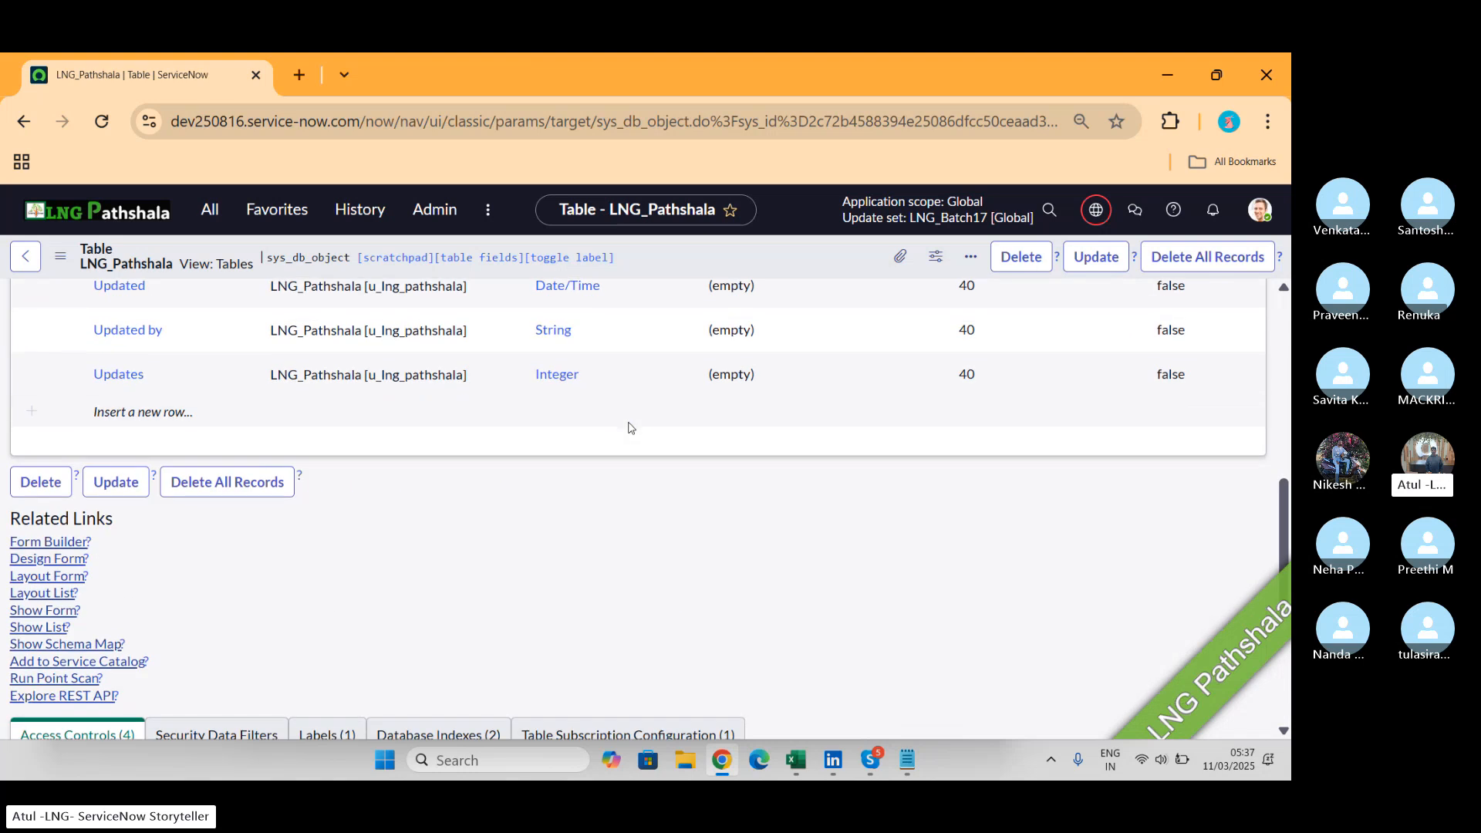
click(158, 410)
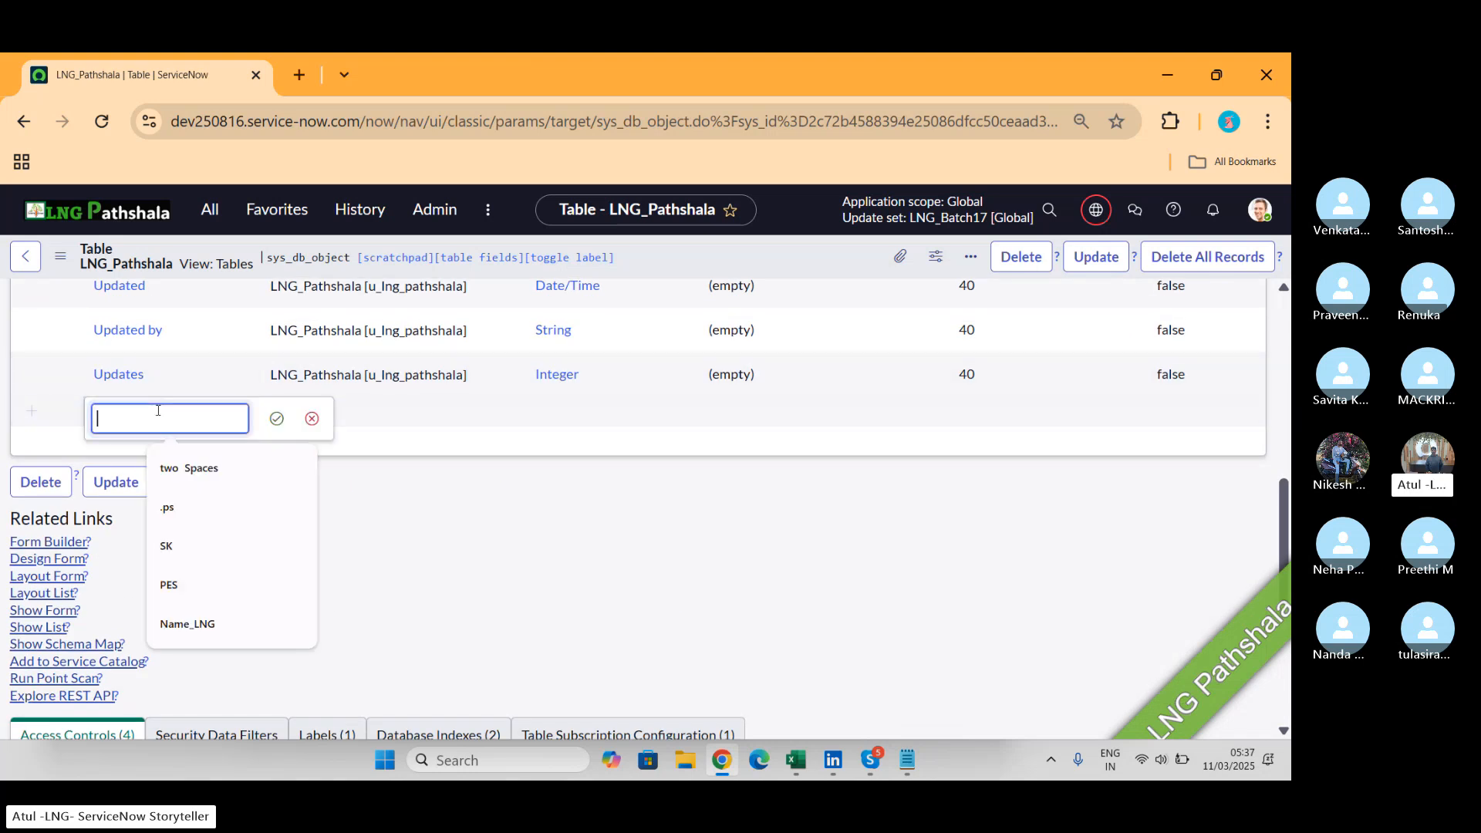
text(Ad)
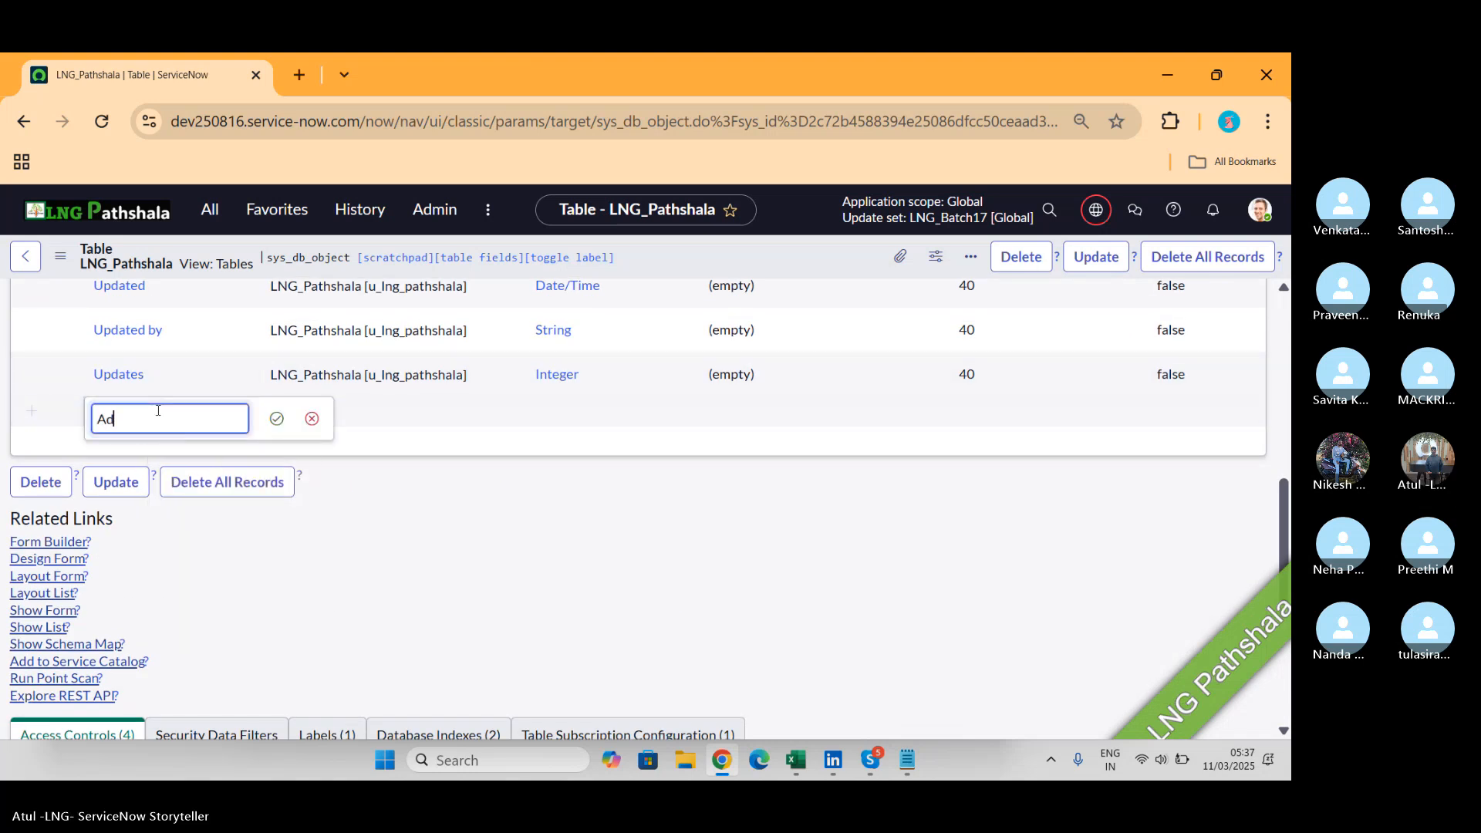
text(drre)
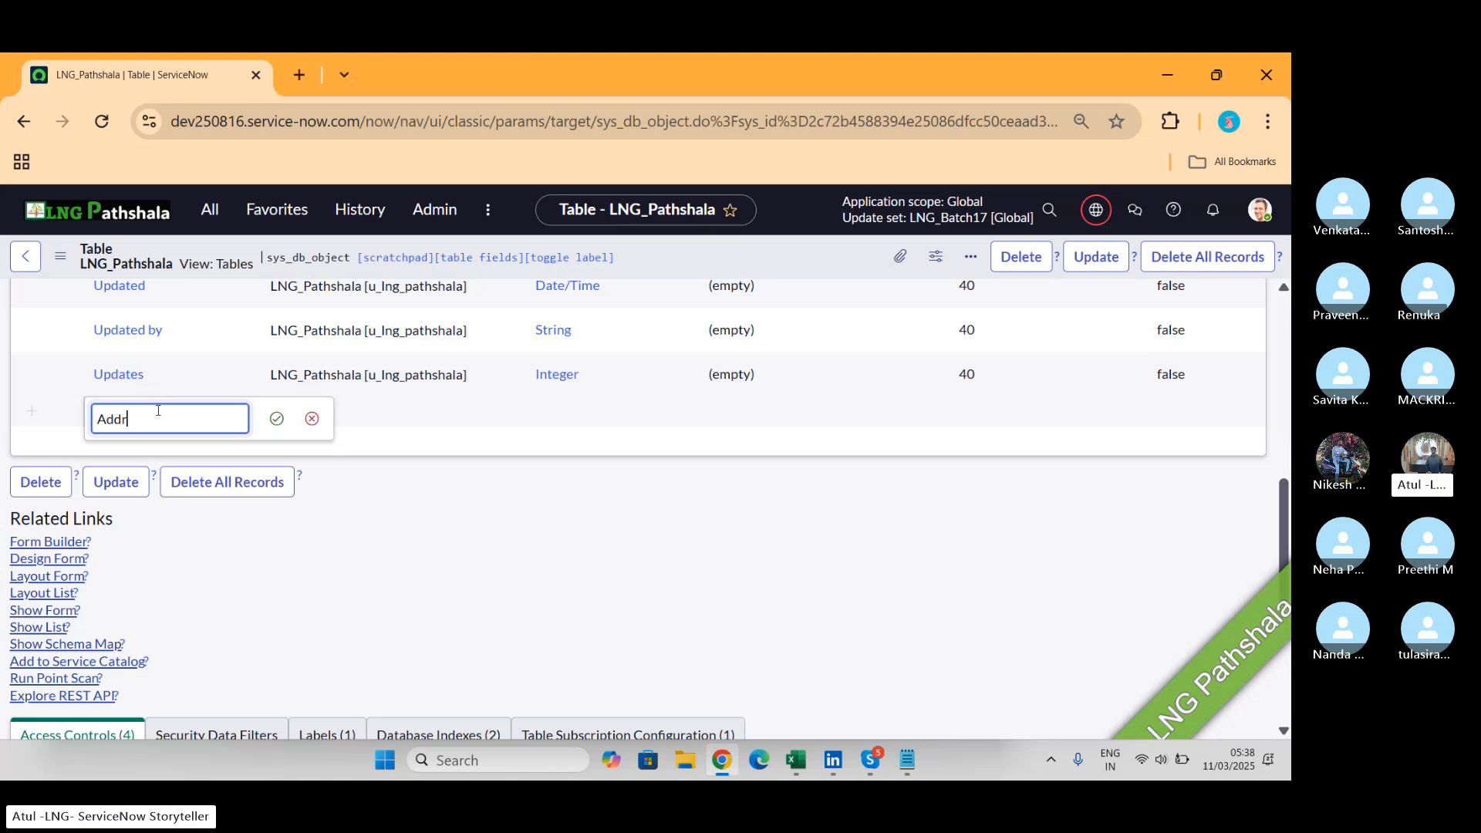
key(BackSpace)
text(r)
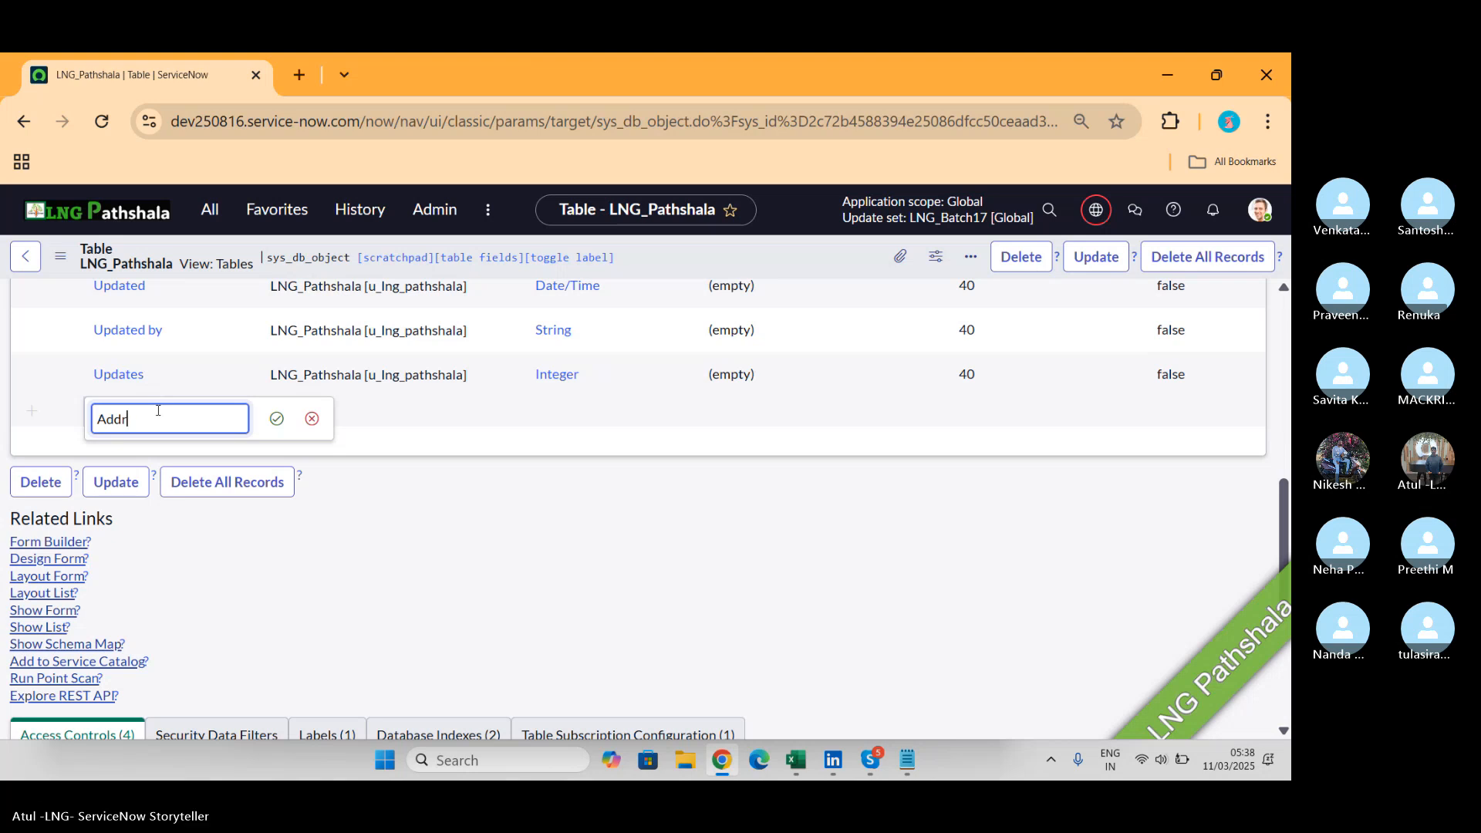
text(ess)
key(Tab)
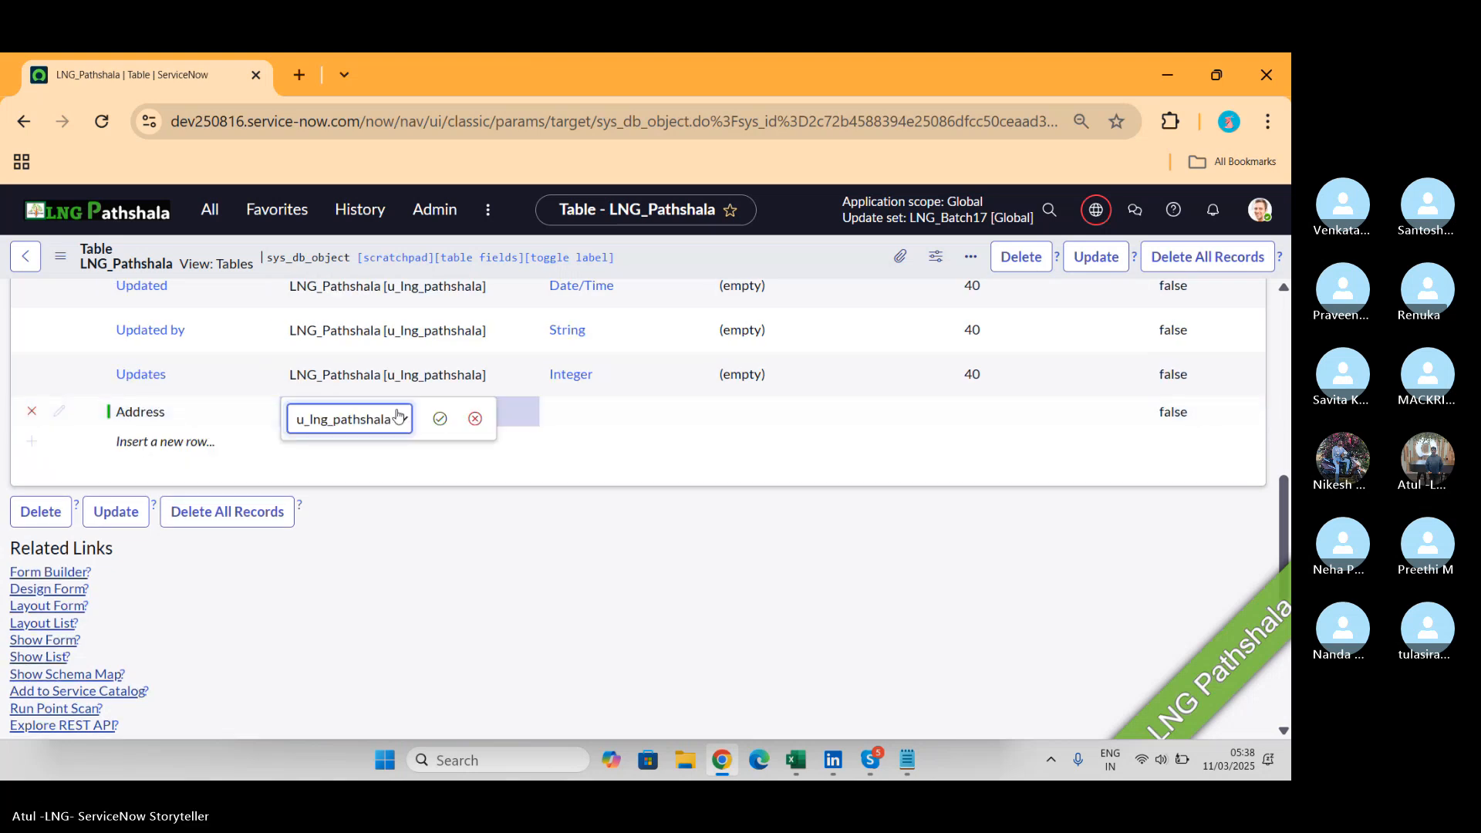
Set the Address column's type to String and its max length to 100.
click(576, 415)
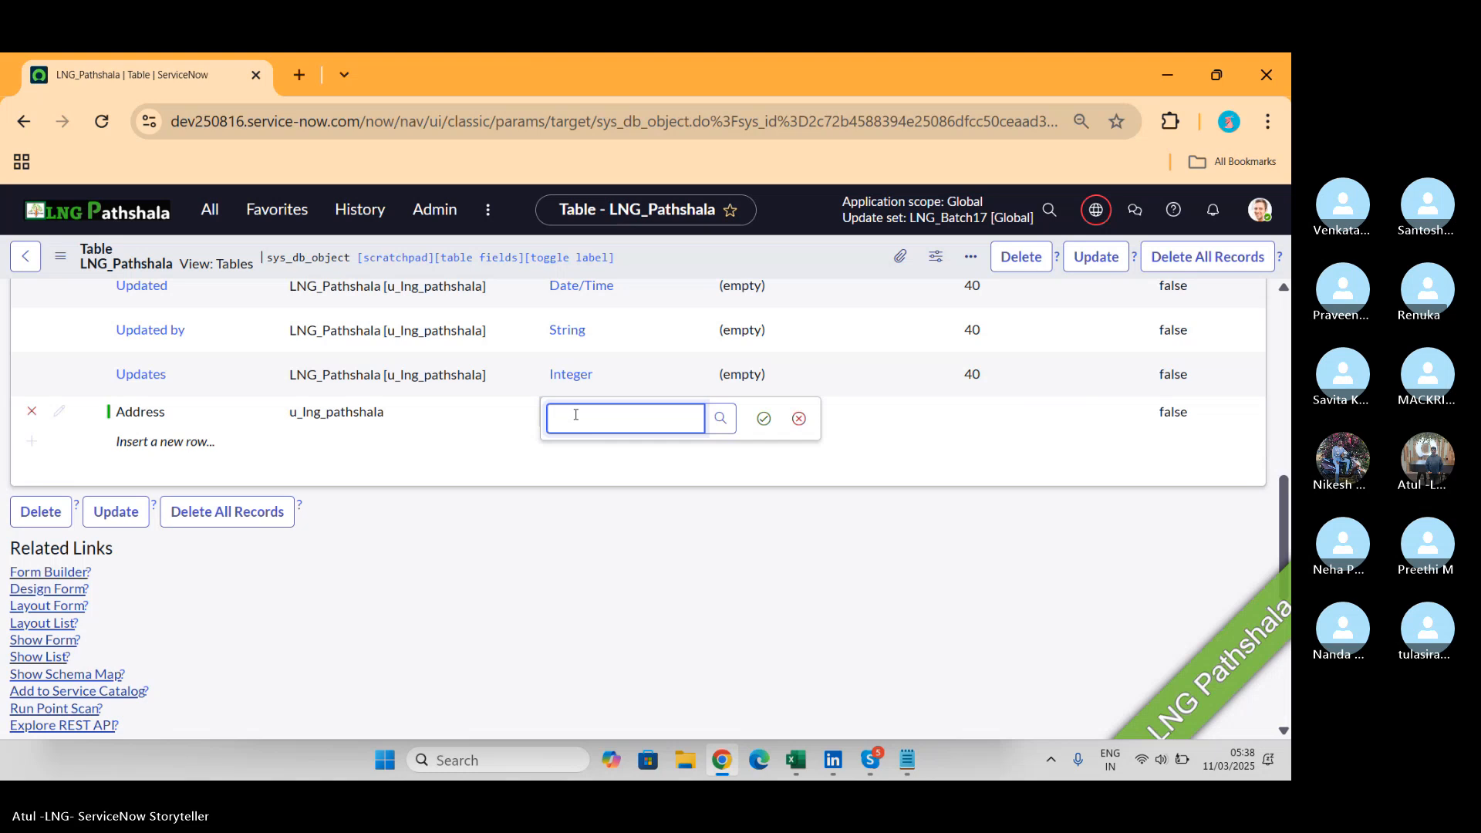
text(Str)
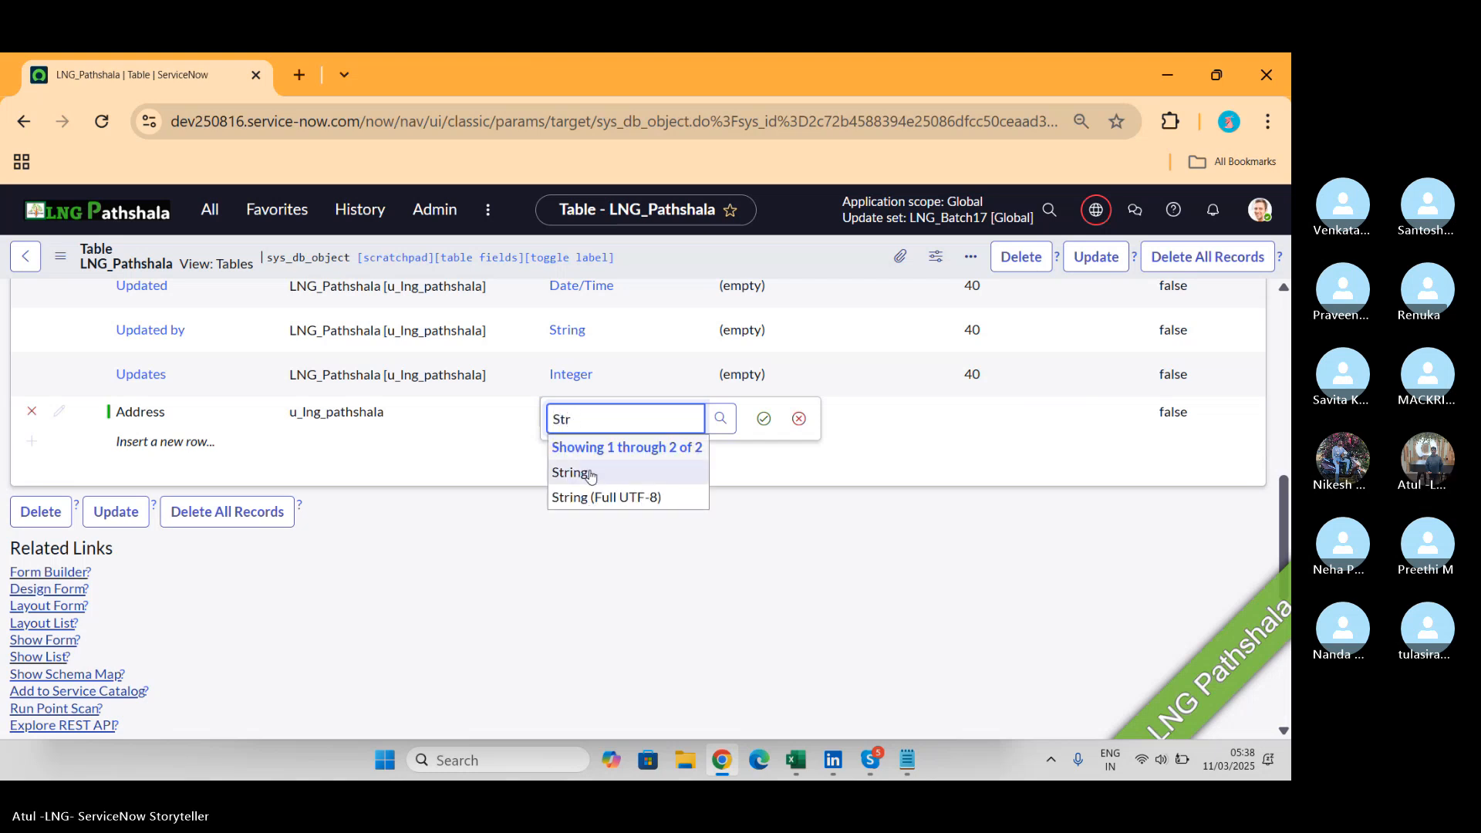
click(590, 474)
click(762, 419)
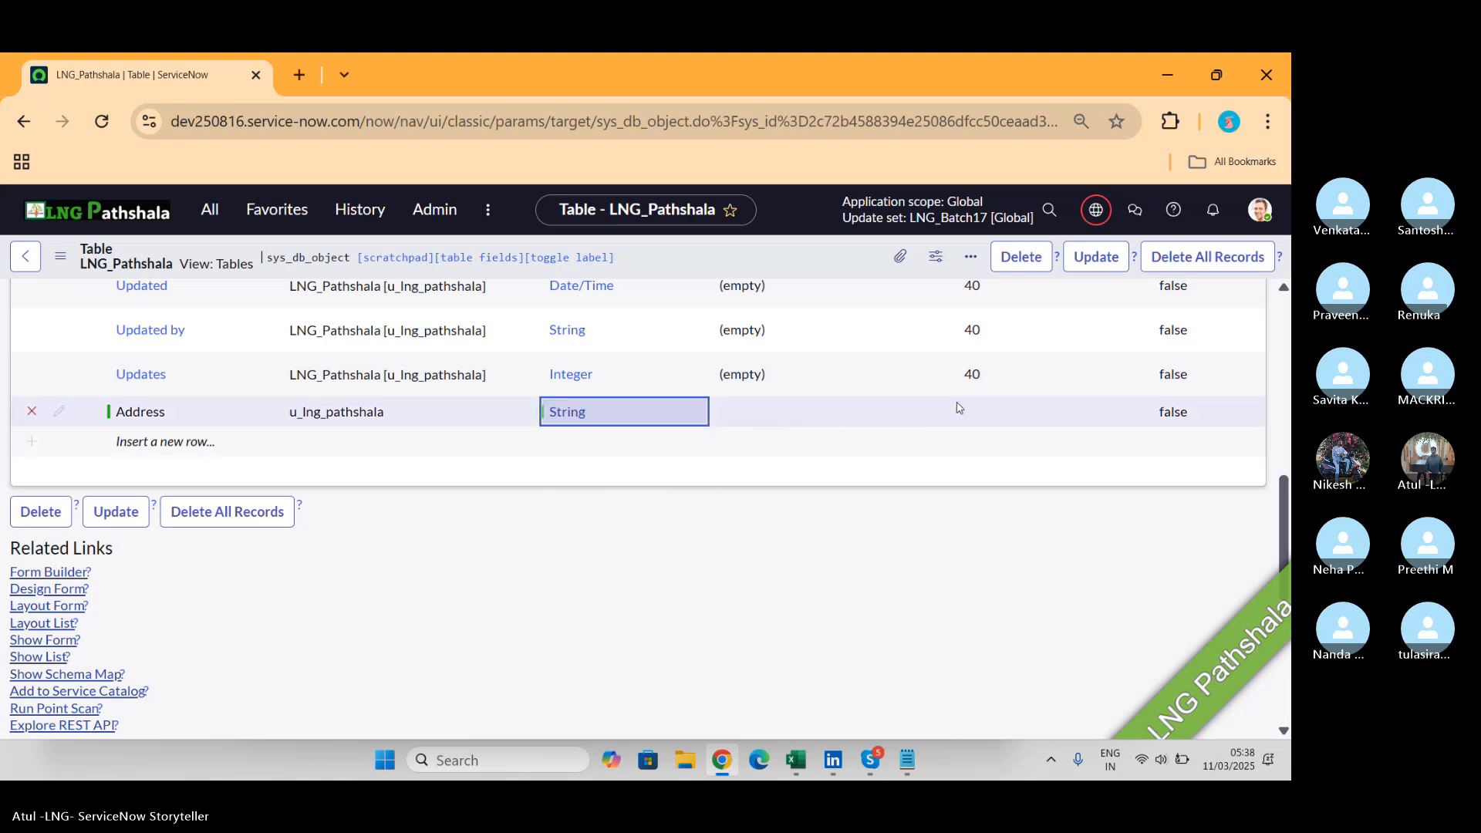
click(983, 407)
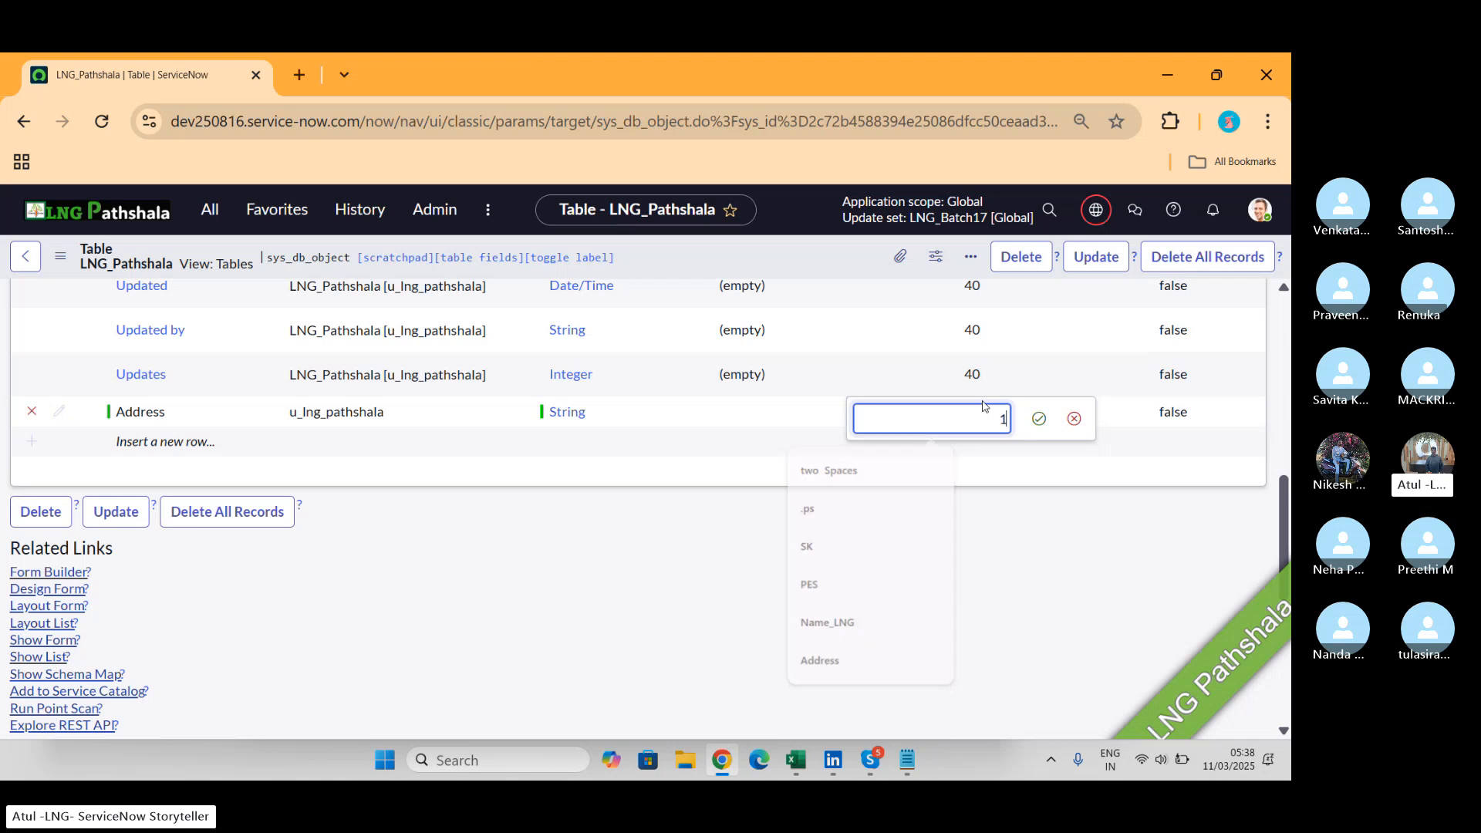
text(100)
click(1039, 419)
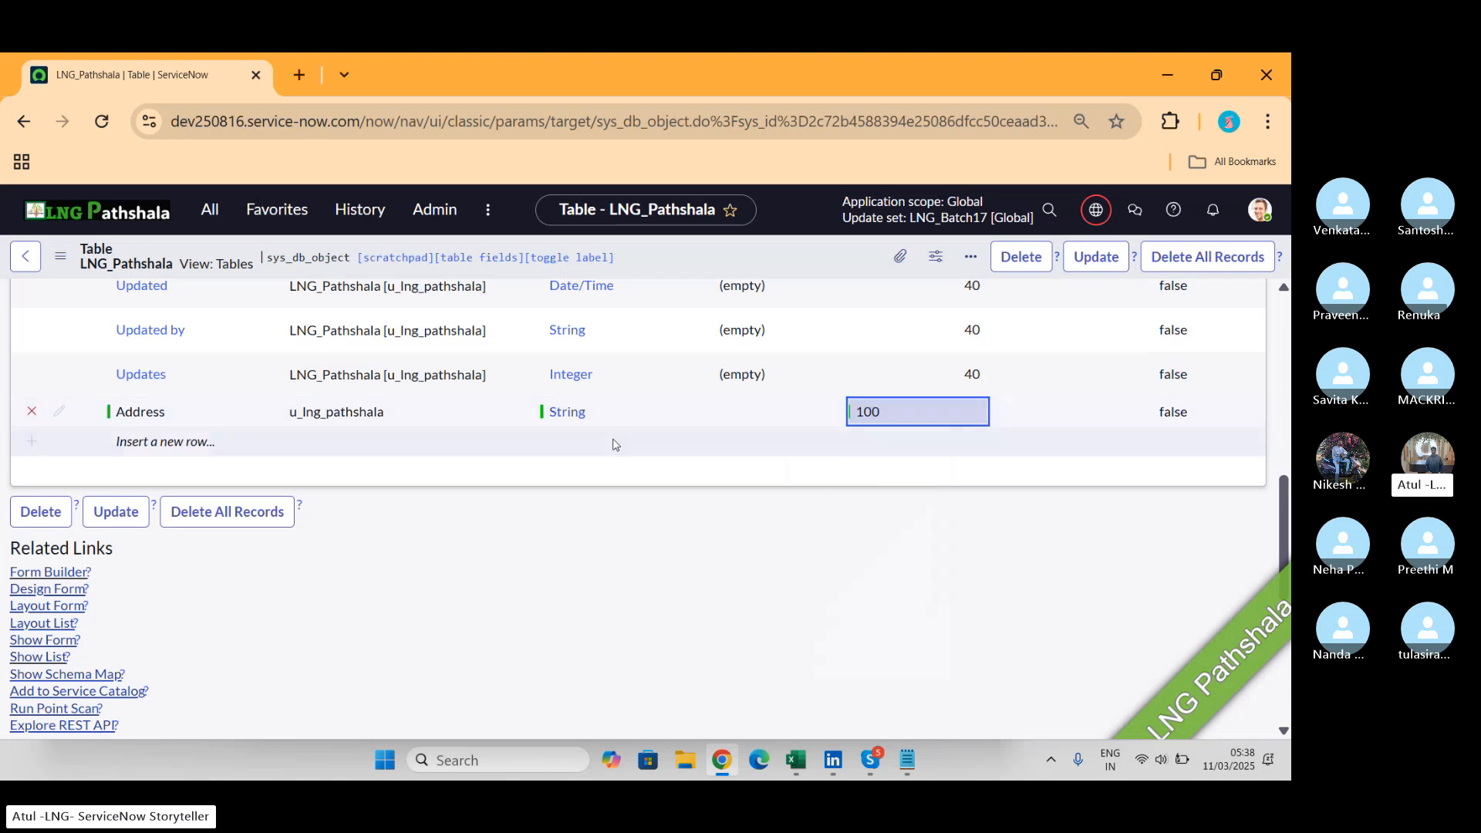
click(196, 446)
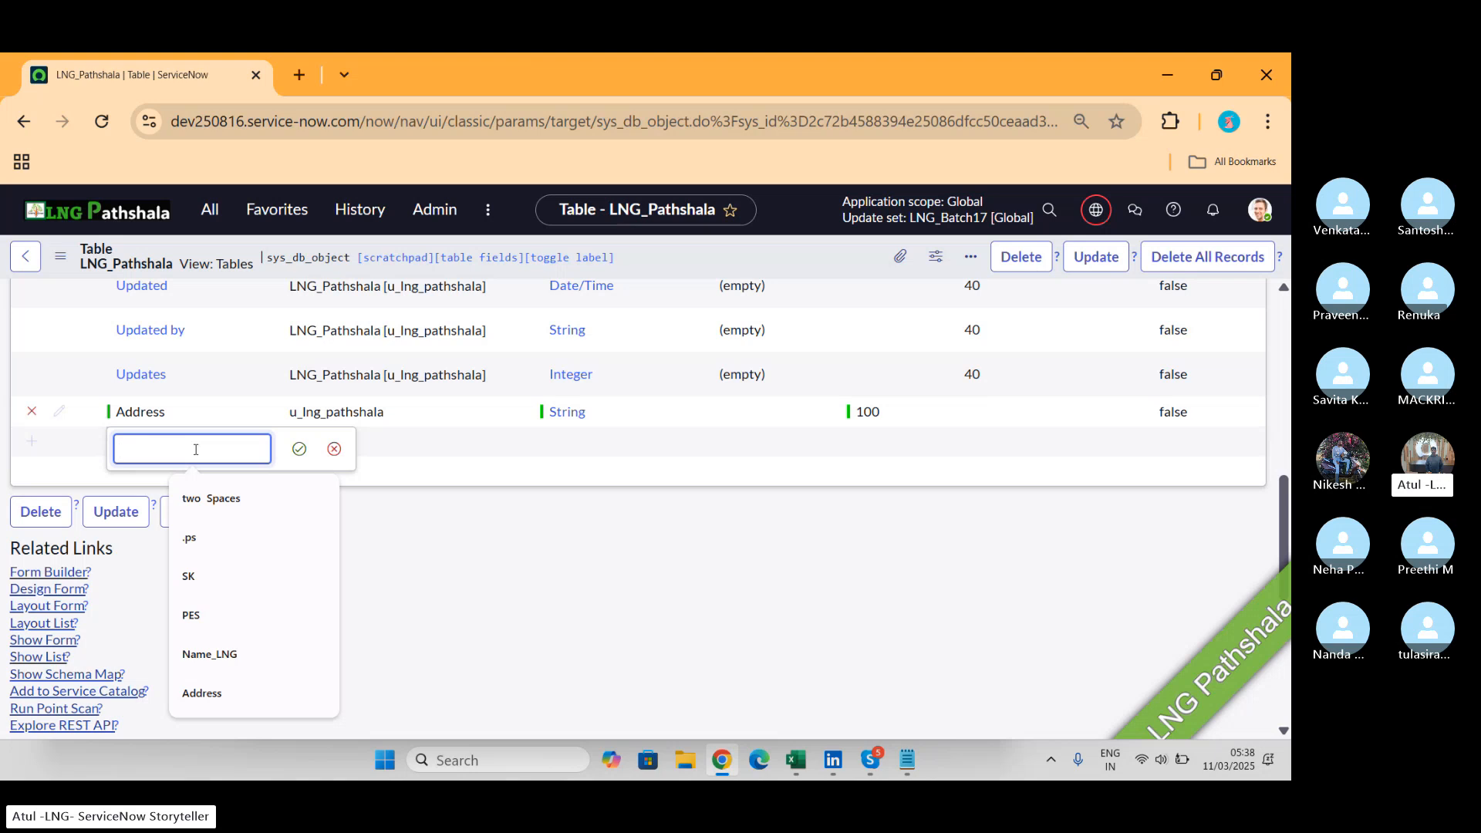
text(Gendre)
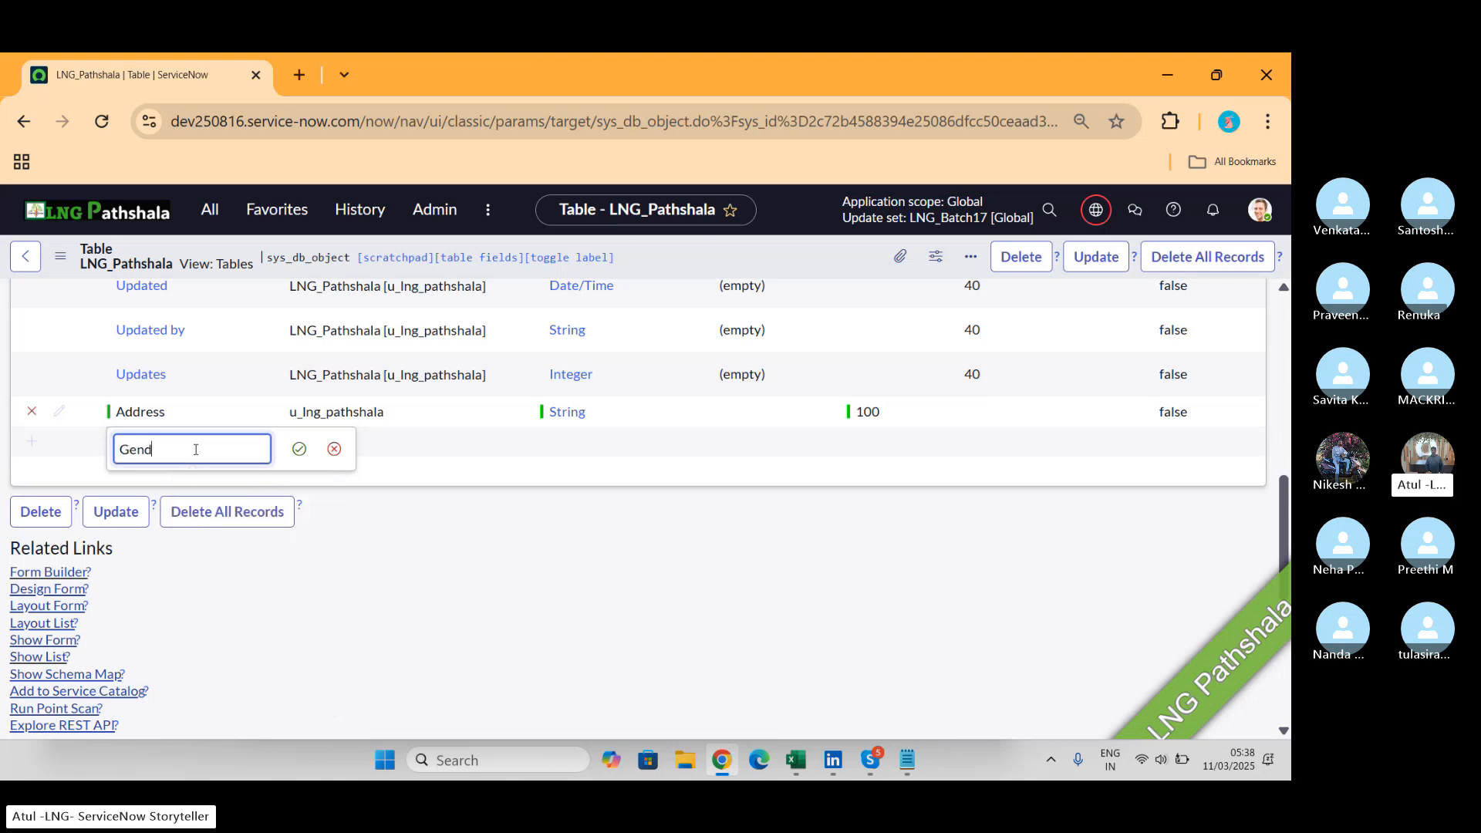
key(BackSpace)
key(BackSpace)
key(BackSpace)
text(der)
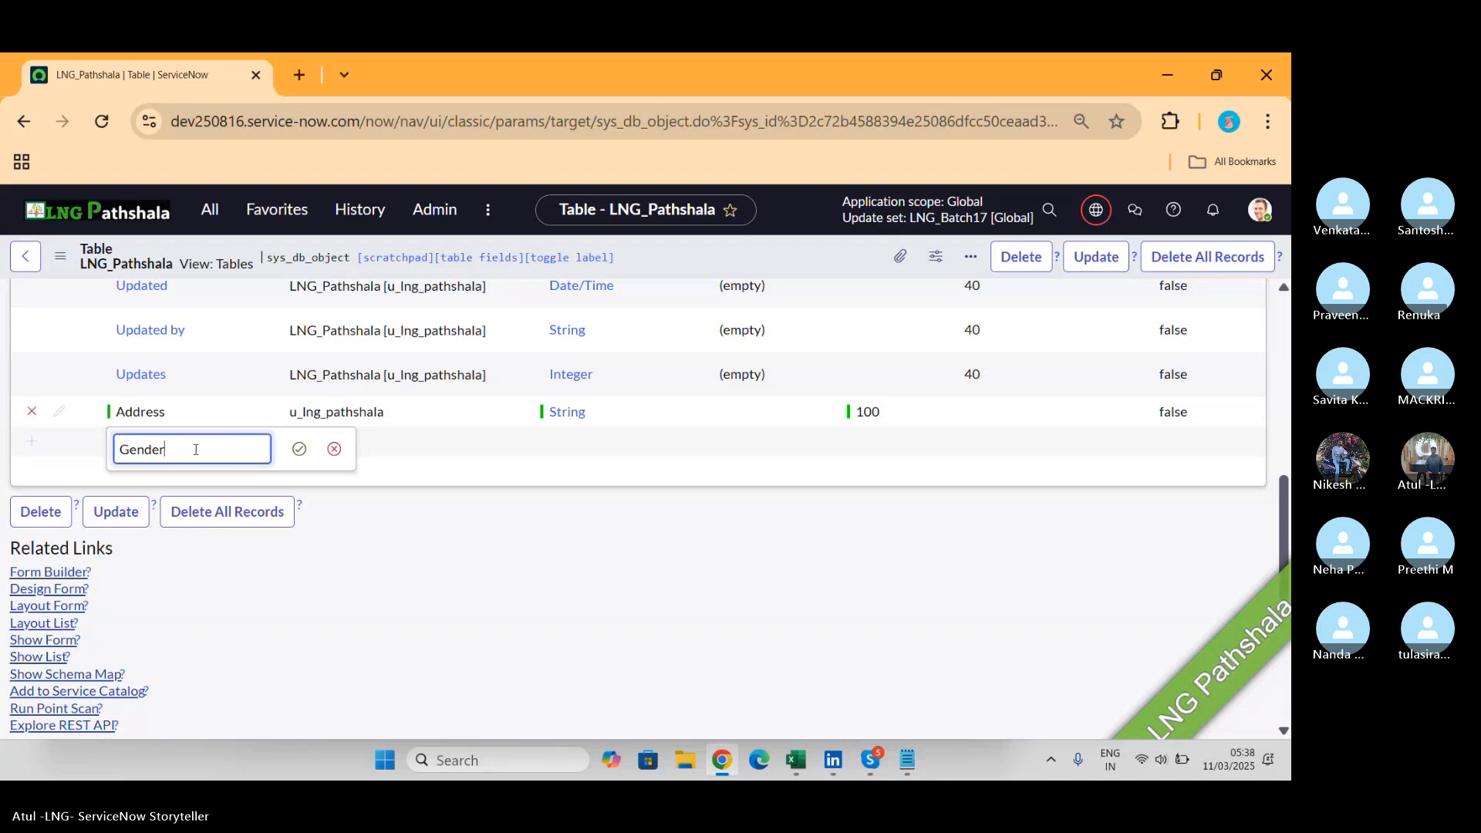
click(335, 451)
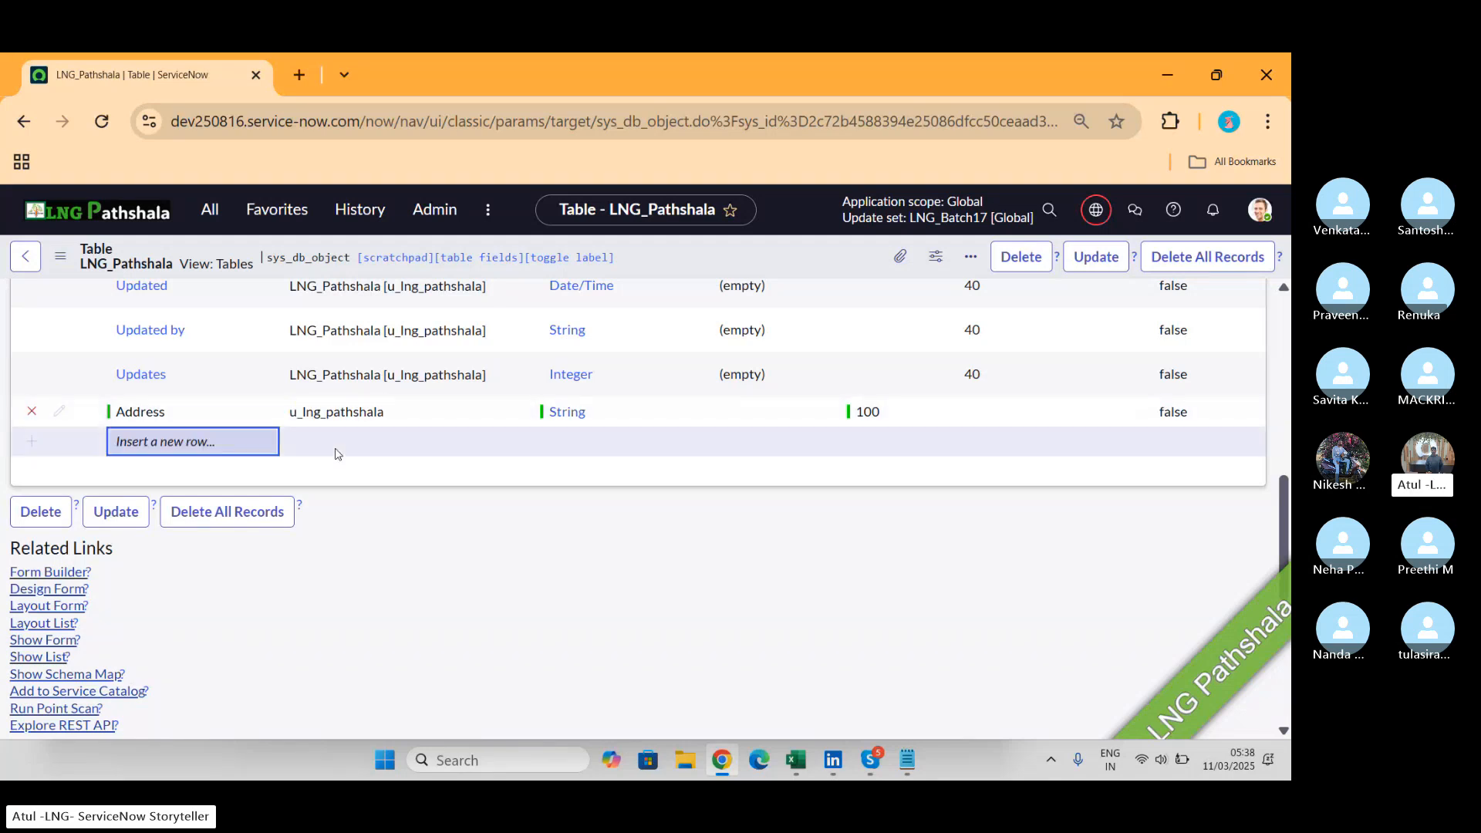
Save the LNG_Pathshala table record with its Address column and show the table's new-record form.
right_click(768, 266)
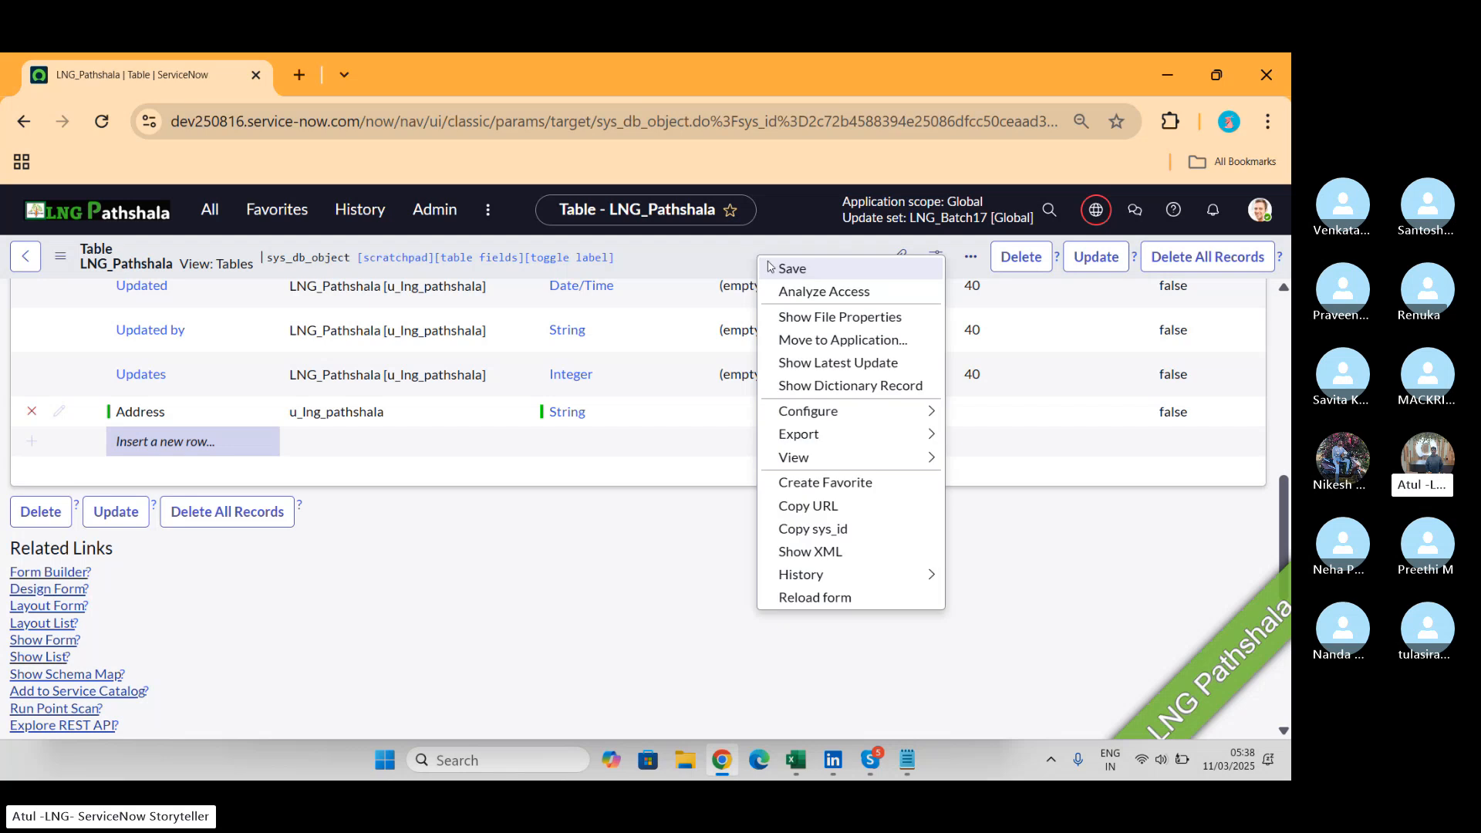
click(788, 272)
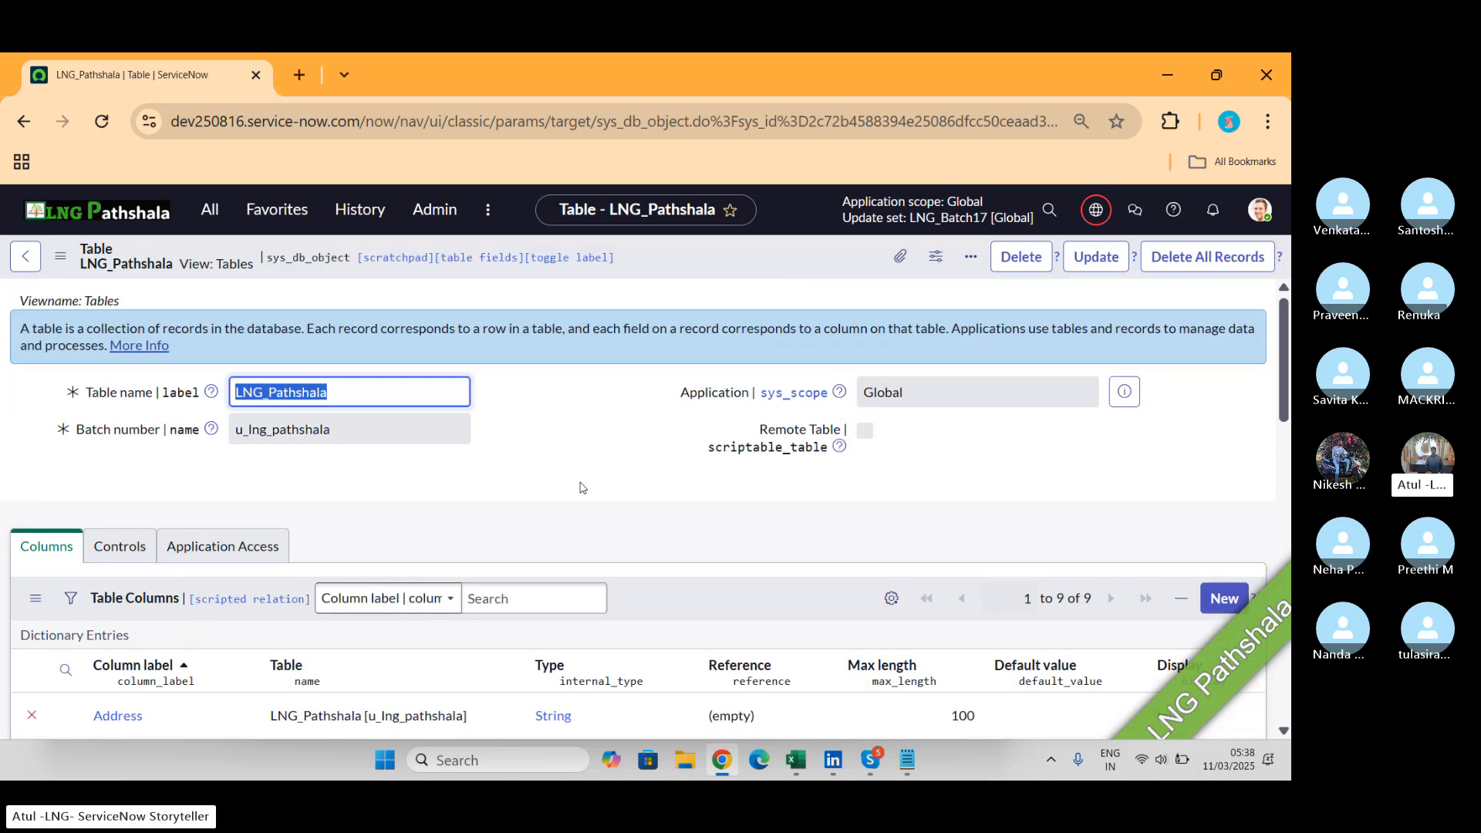
scroll(581, 488, down, 10)
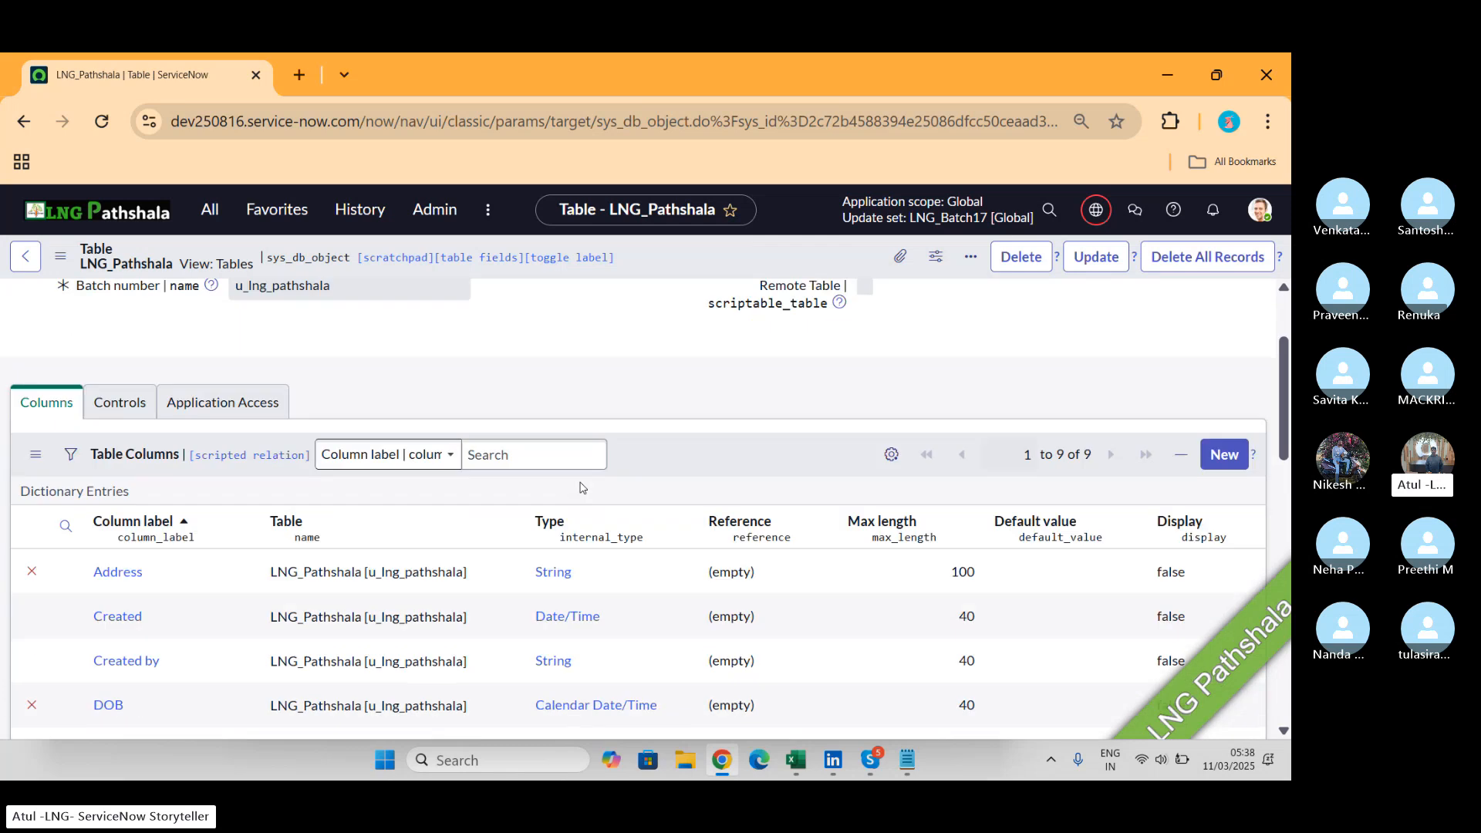
scroll(581, 488, down, 1)
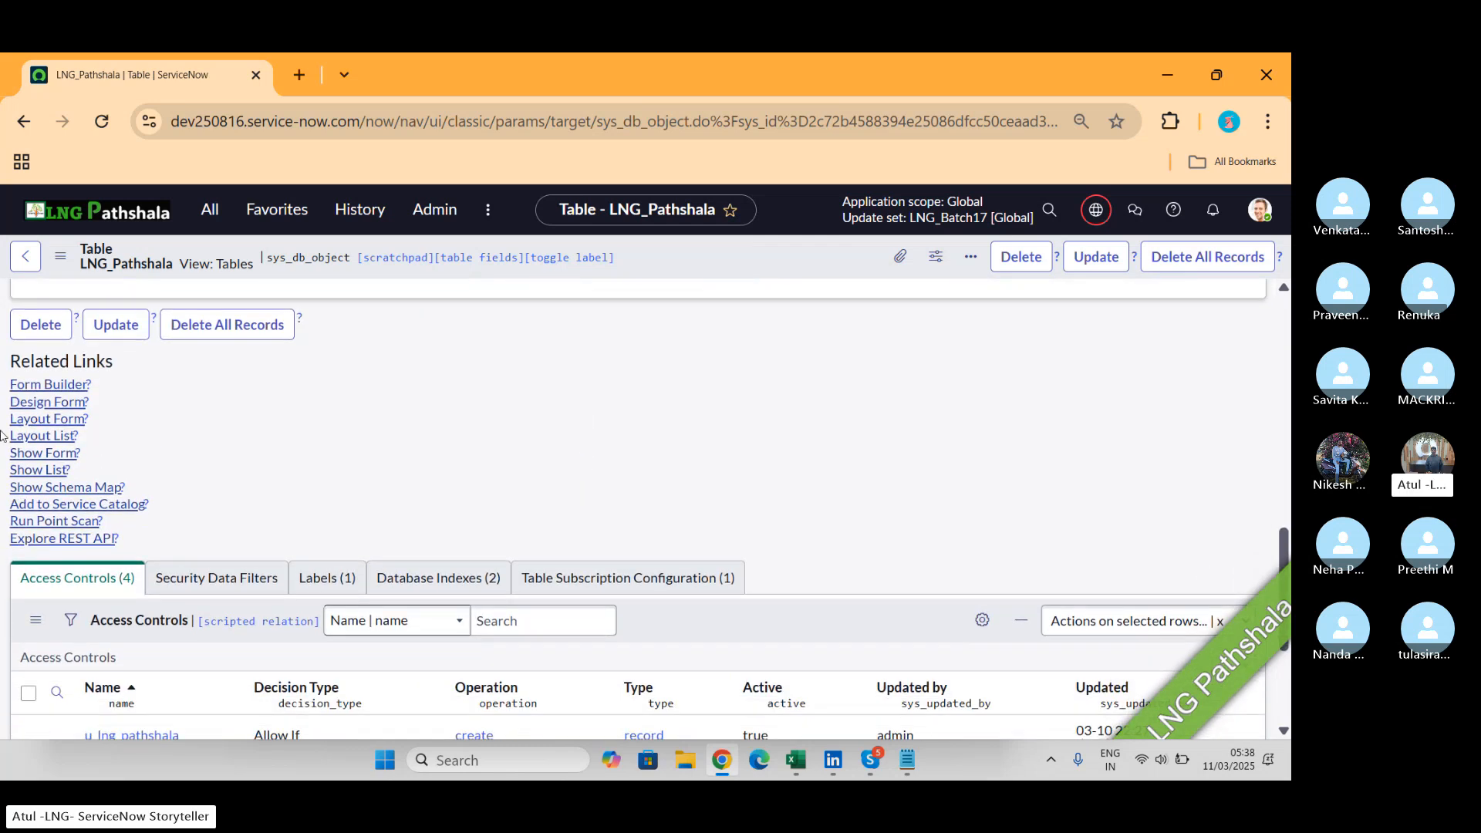
click(47, 460)
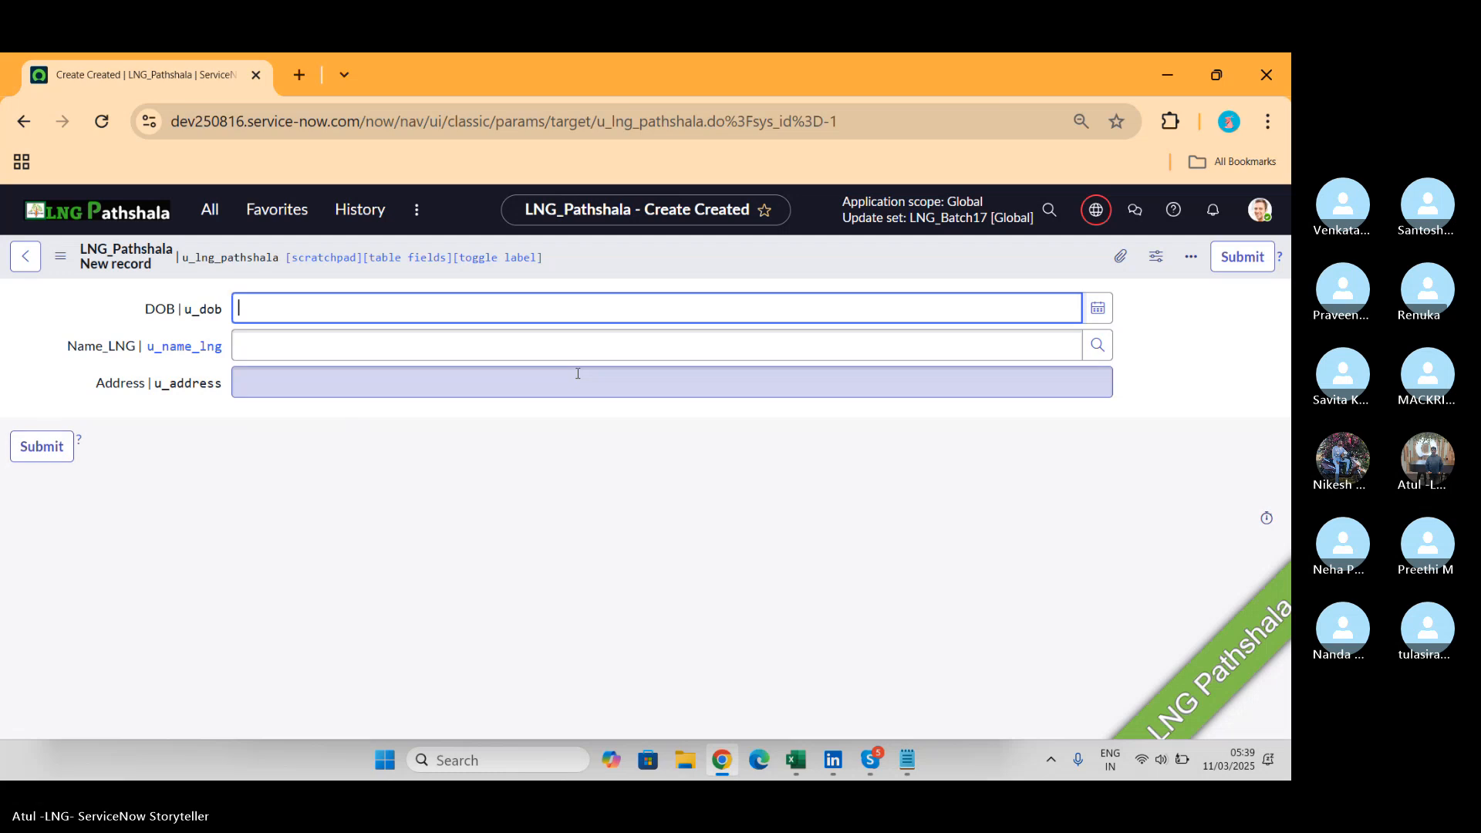
Open the Form Layout configuration of the LNG_Pathshala form, declining the switch to Form Builder.
right_click(638, 262)
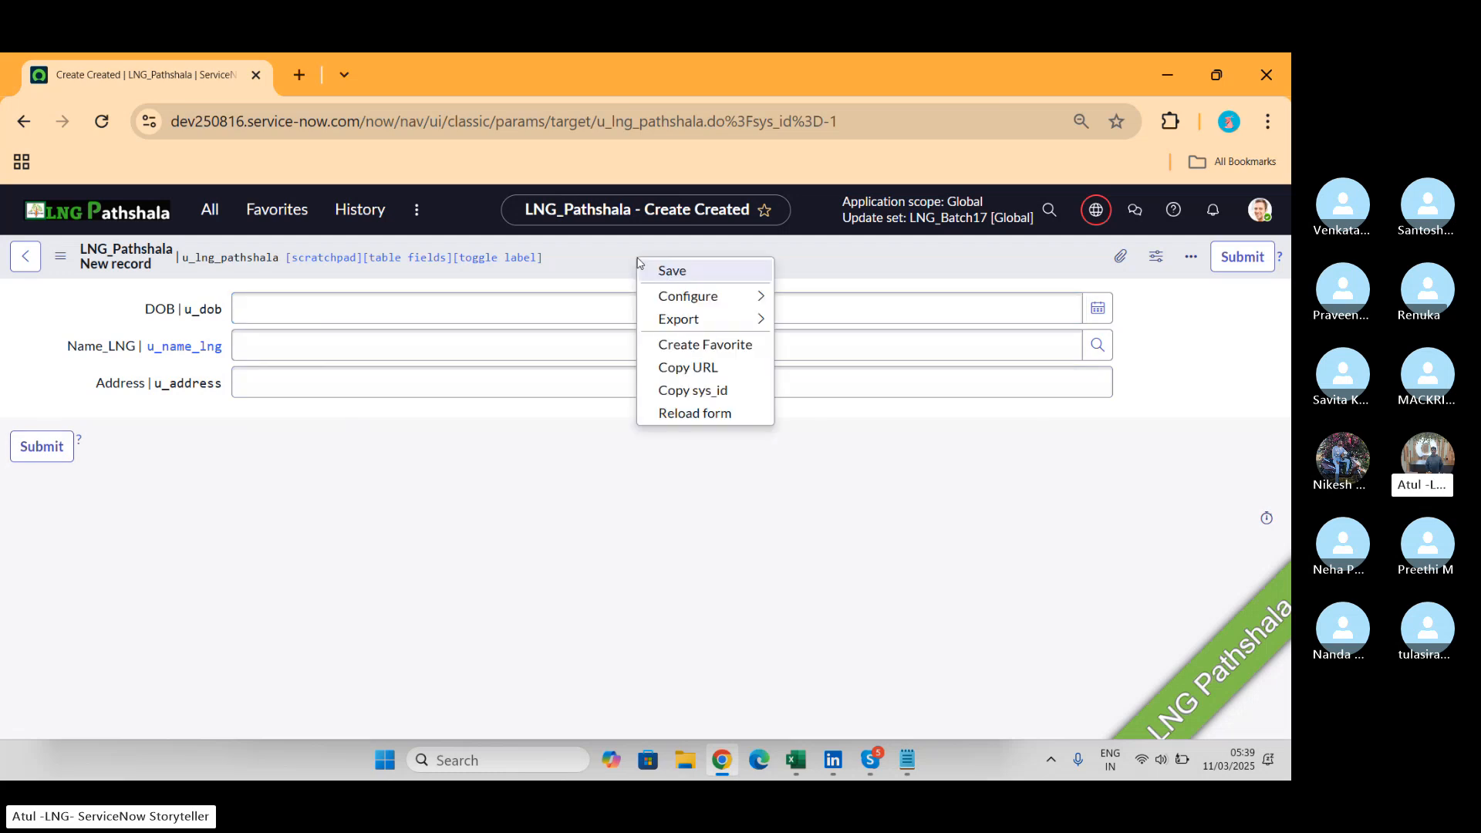
mouse_move(681, 304)
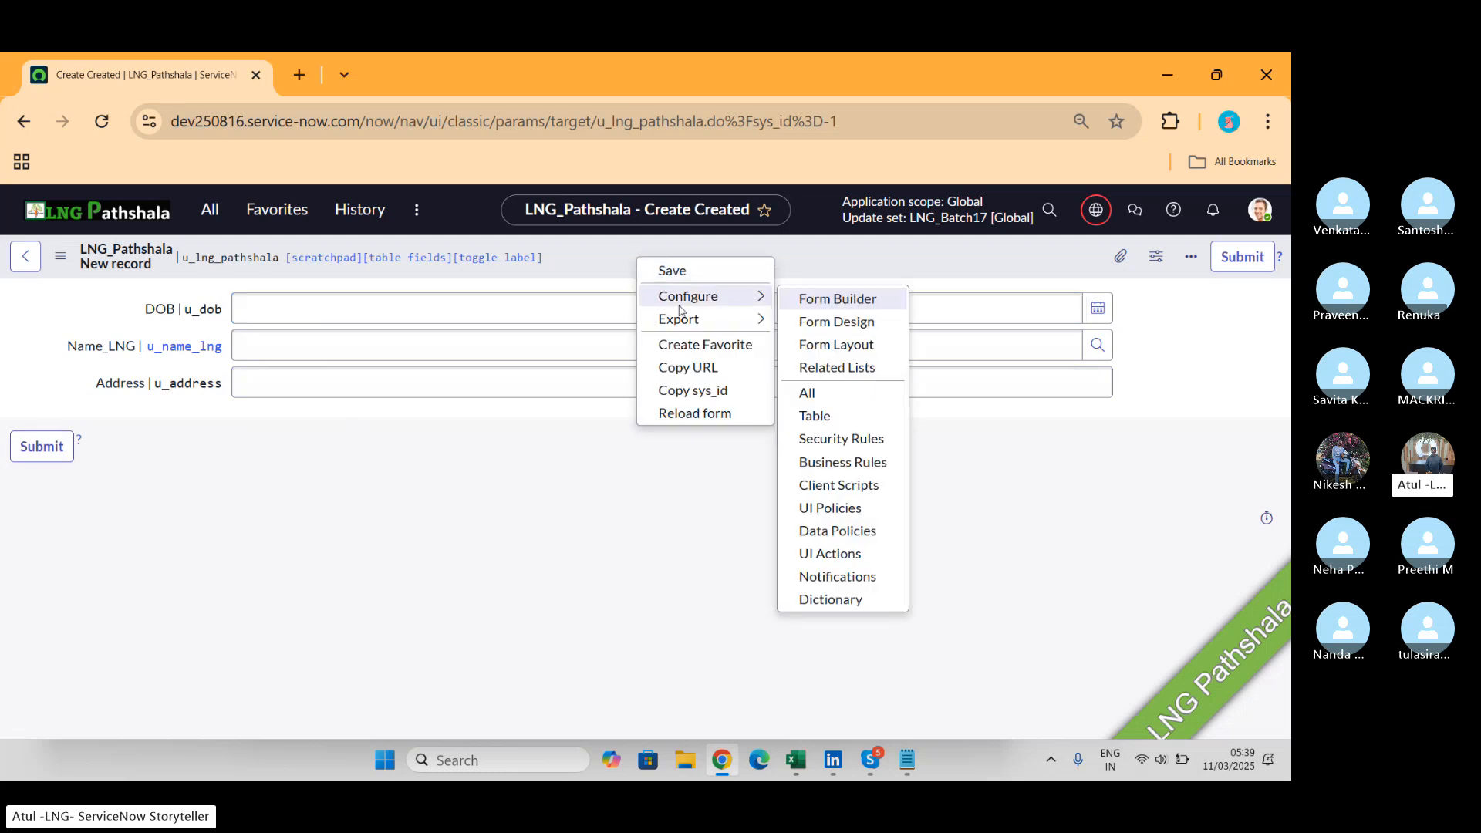
click(855, 350)
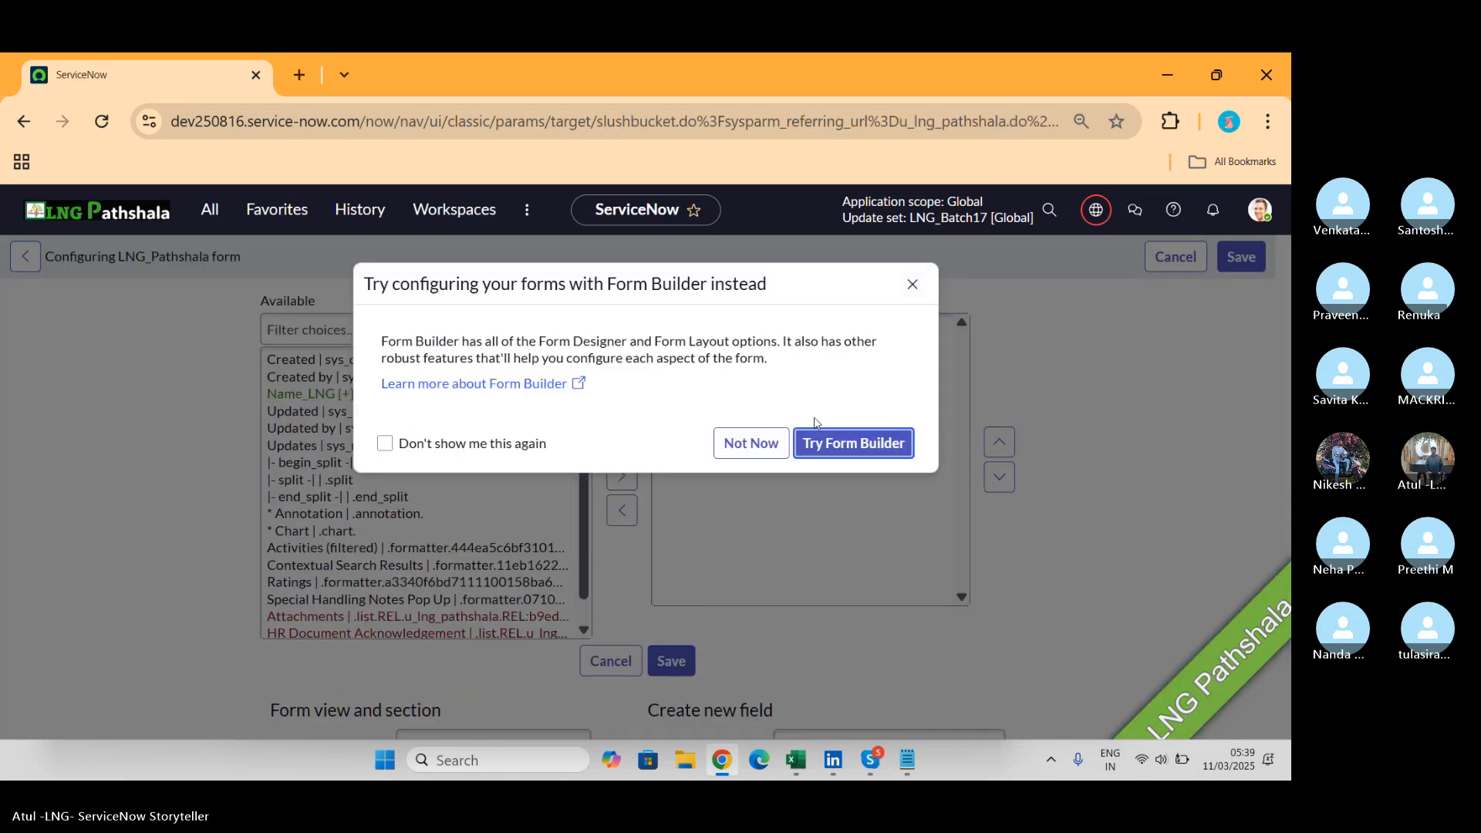
click(747, 442)
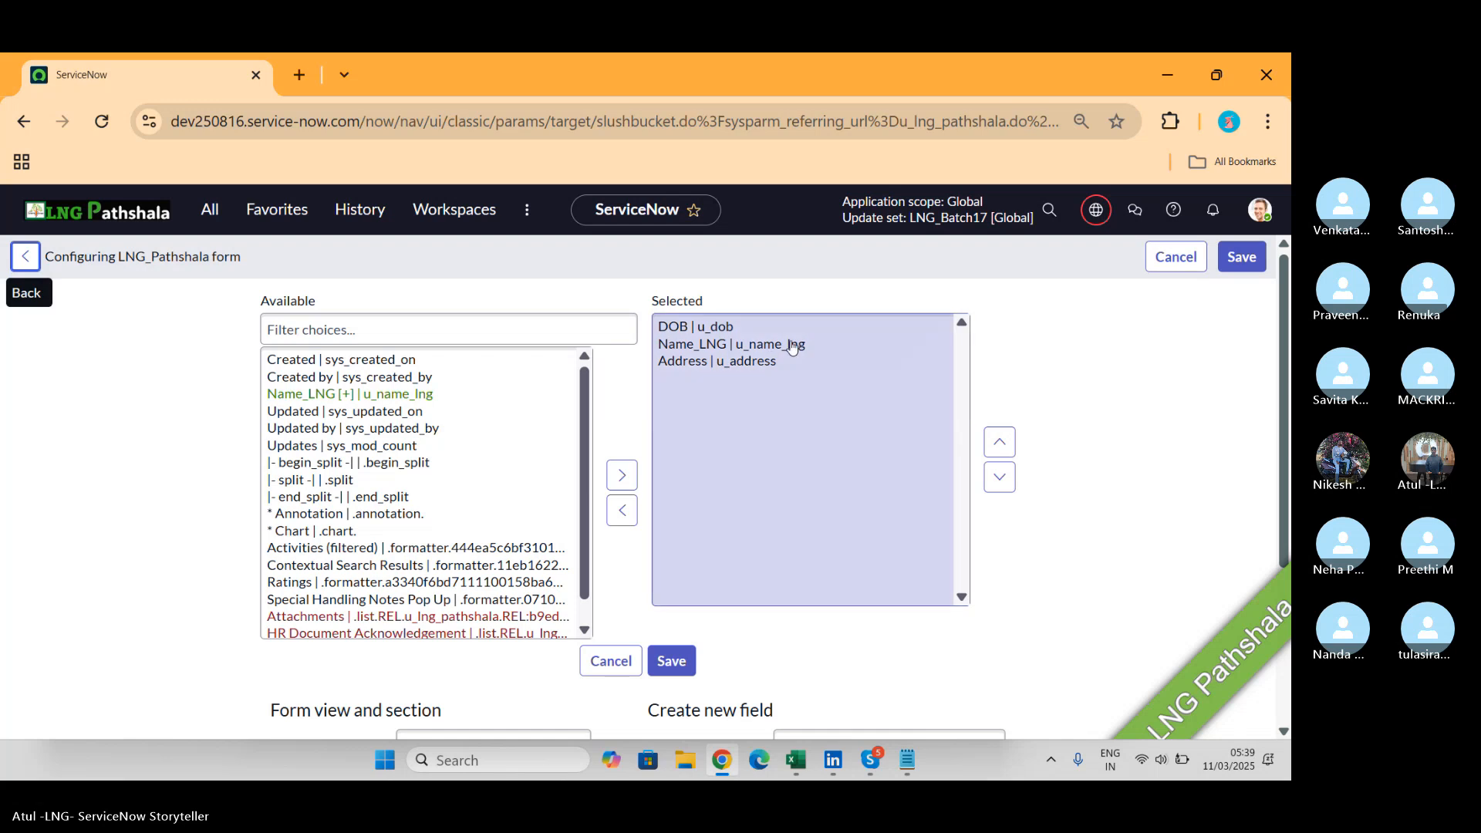
Add the Created by and Updates fields to the form's selected fields after Address and save the layout.
click(319, 395)
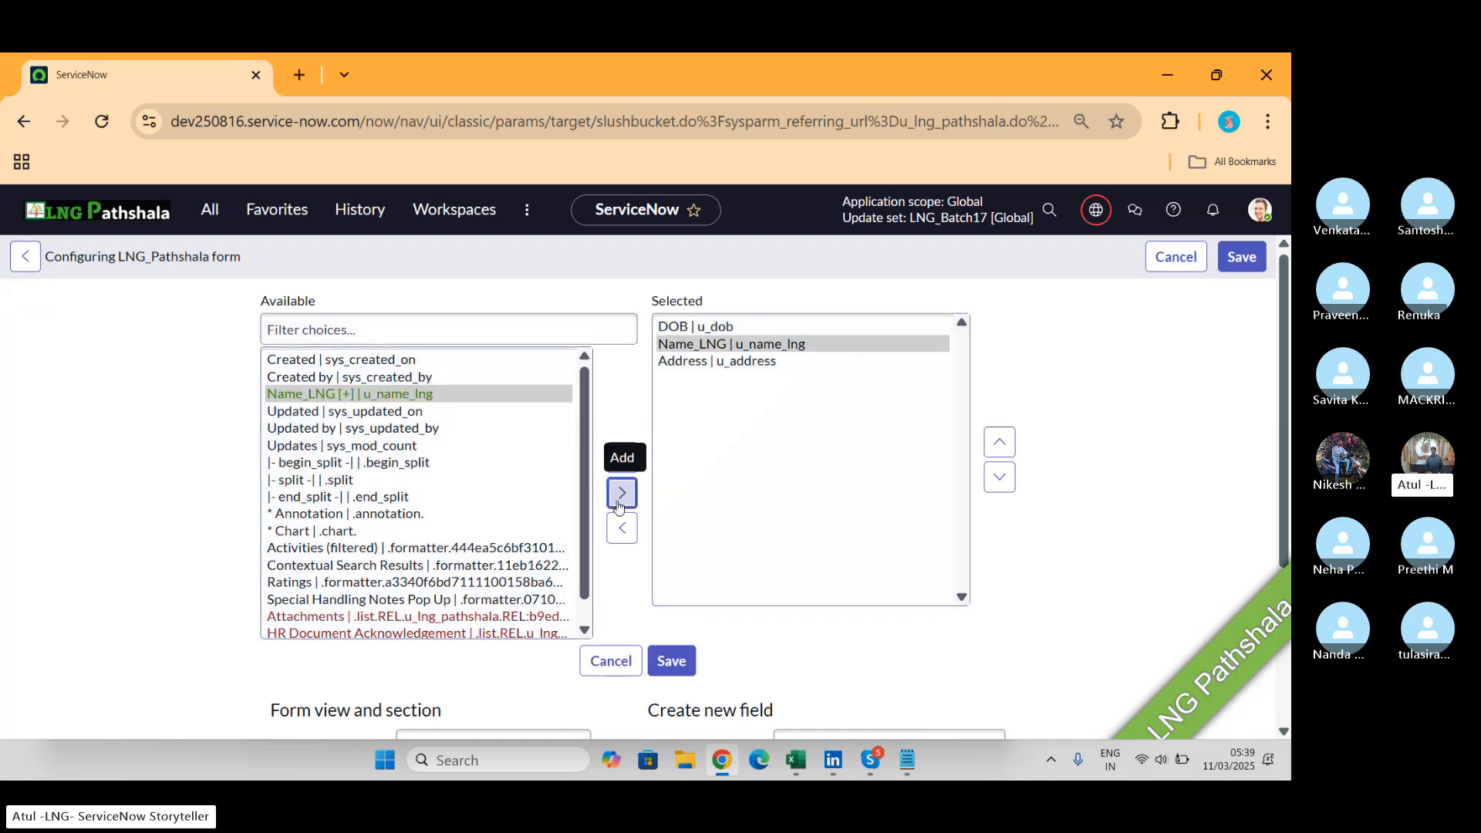
click(620, 495)
click(342, 377)
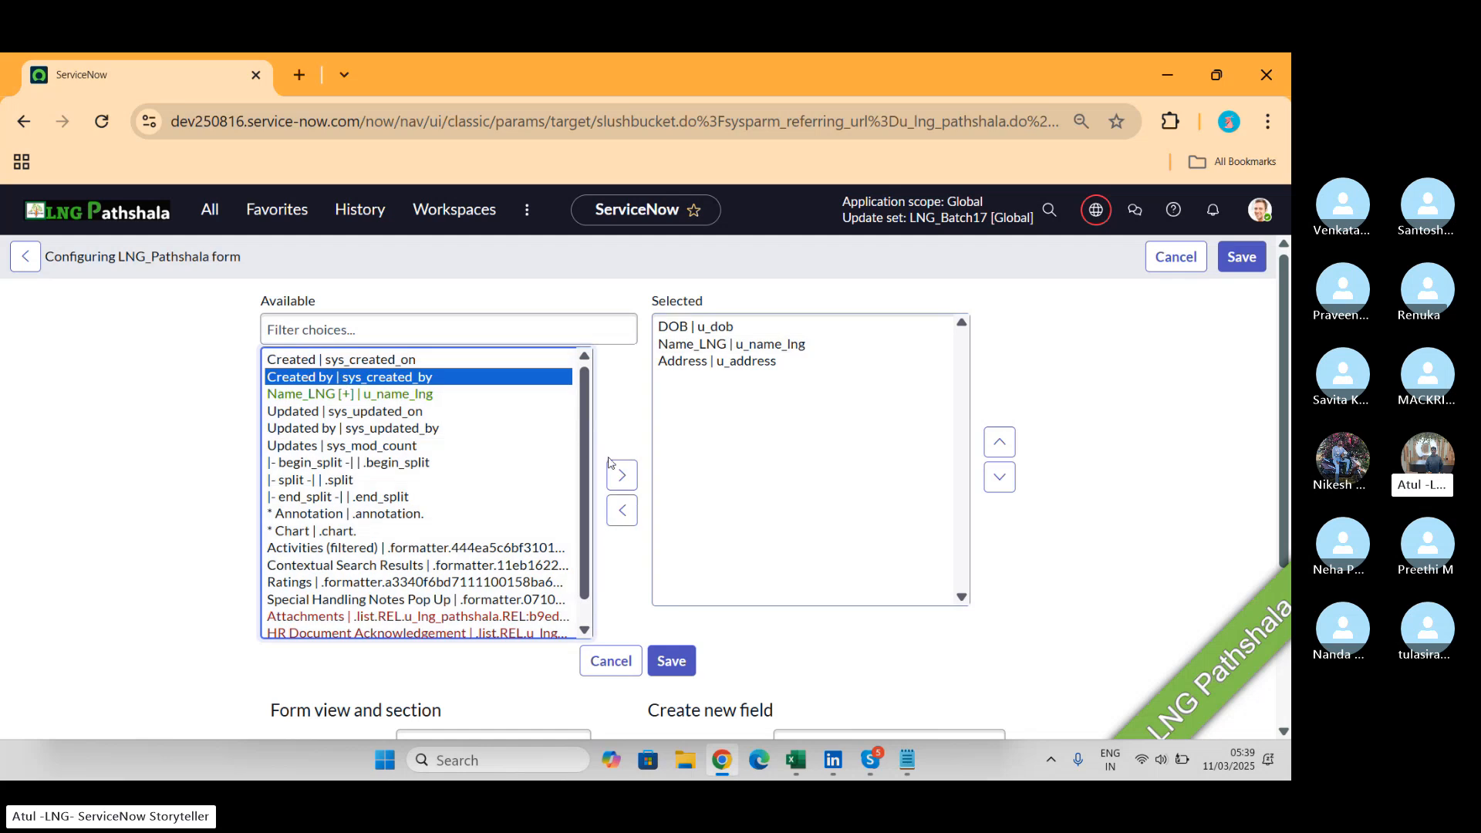
click(622, 476)
click(351, 360)
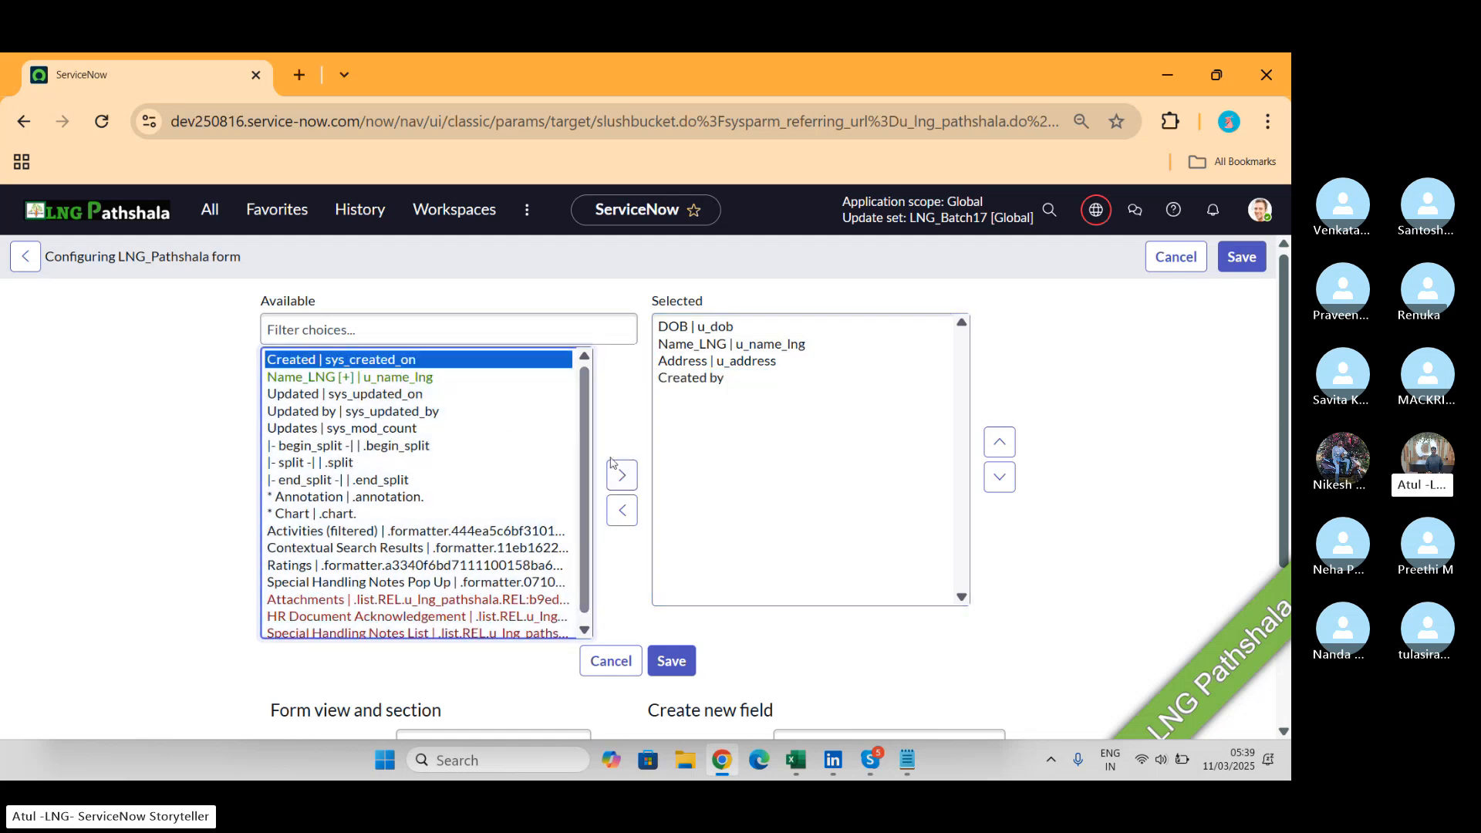
click(368, 429)
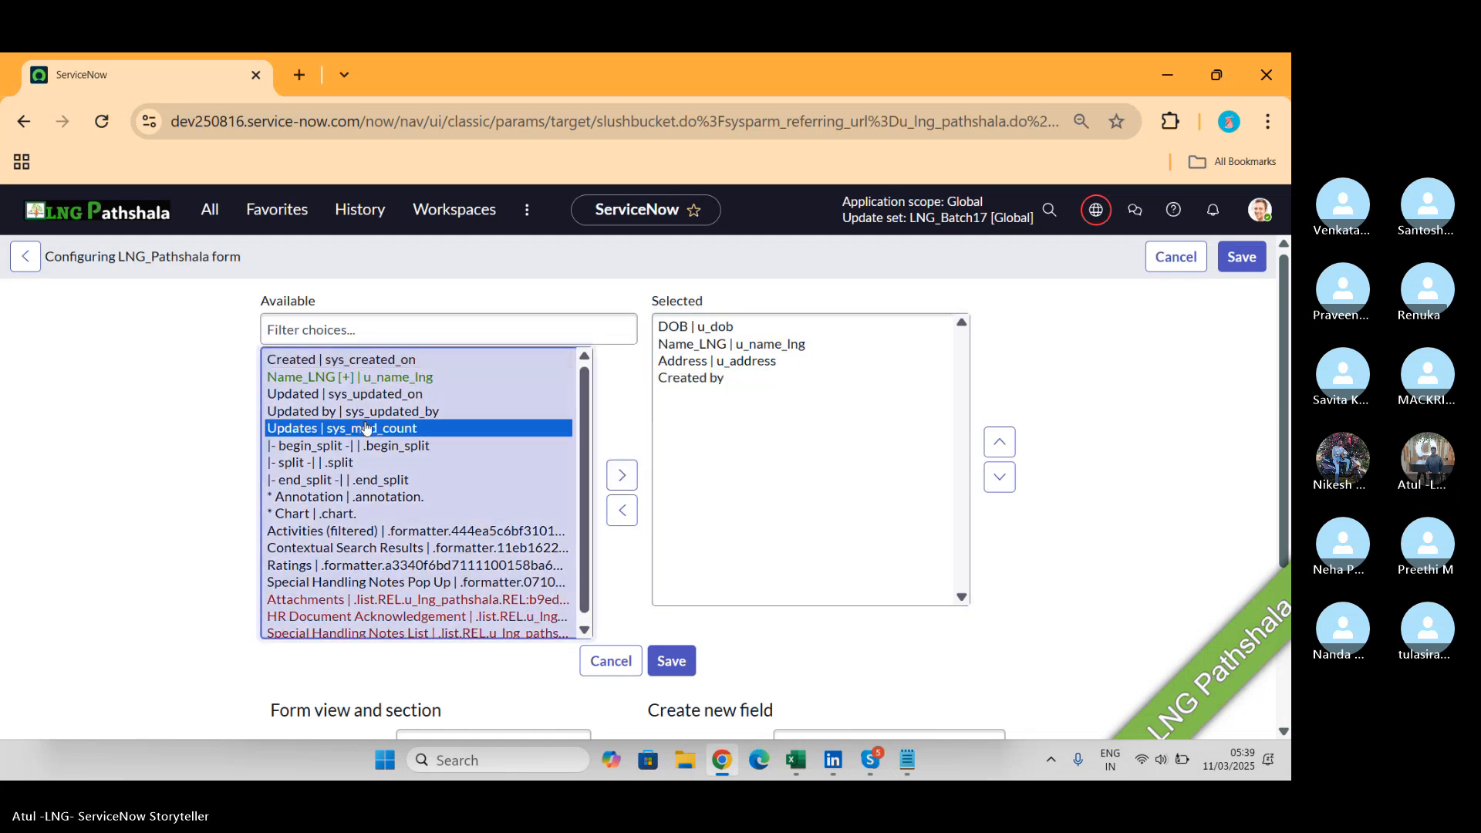
click(621, 475)
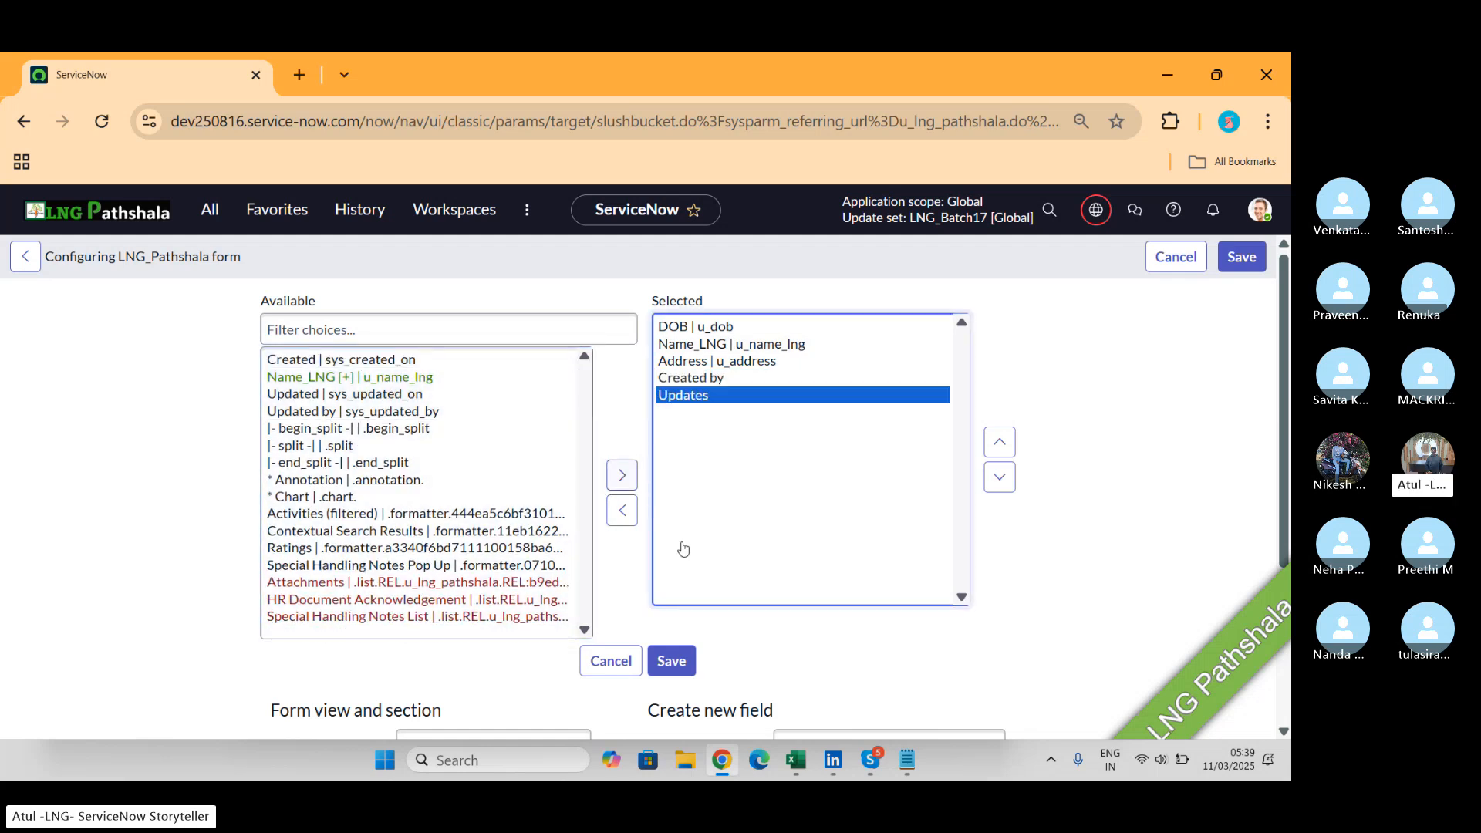
click(671, 660)
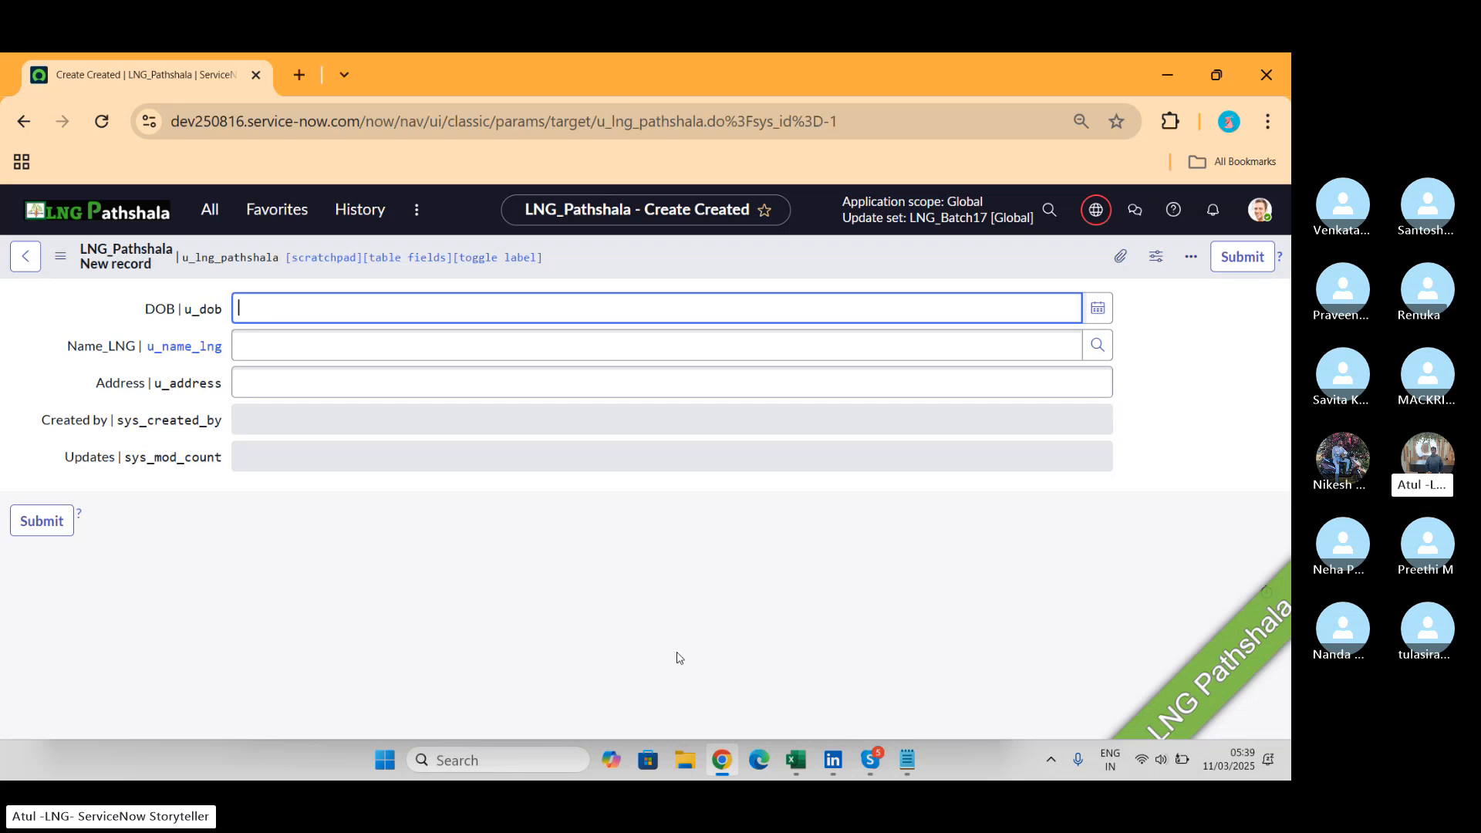
Open the LNG_Pathshala form in Form Design, declining Form Builder, and set the section's layout to 2 Column.
right_click(652, 242)
mouse_move(704, 279)
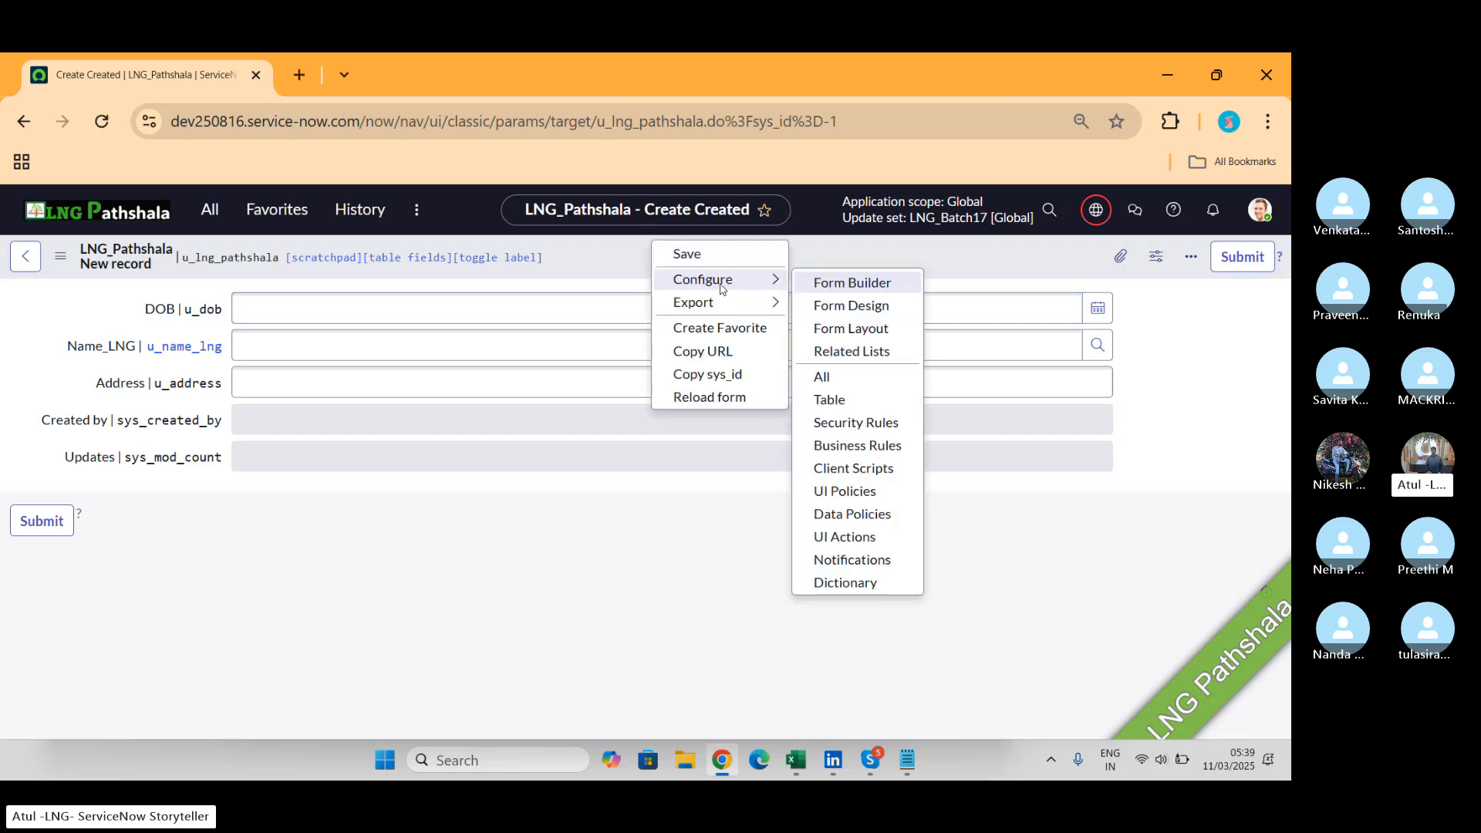
click(852, 308)
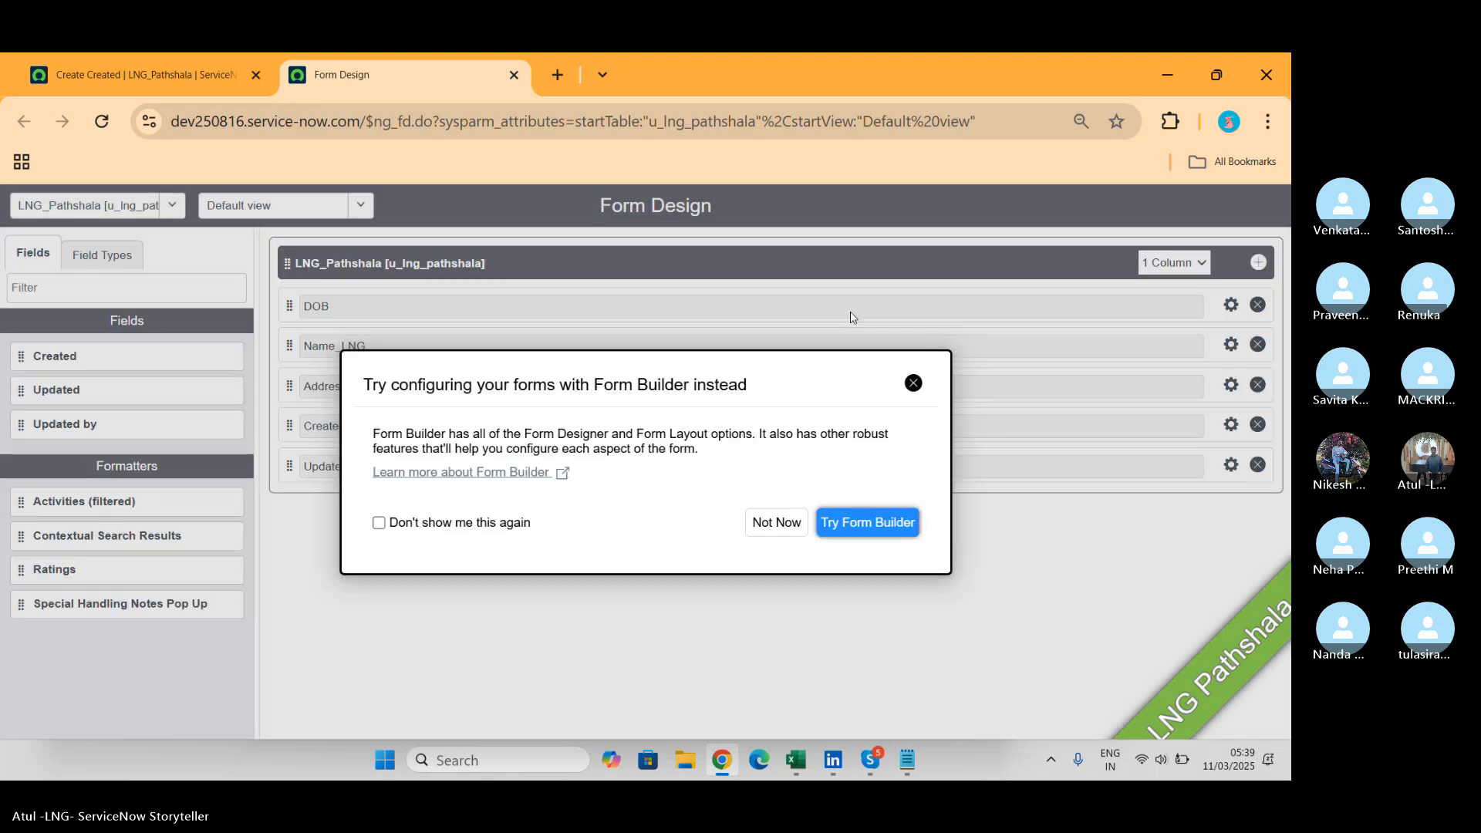
click(770, 522)
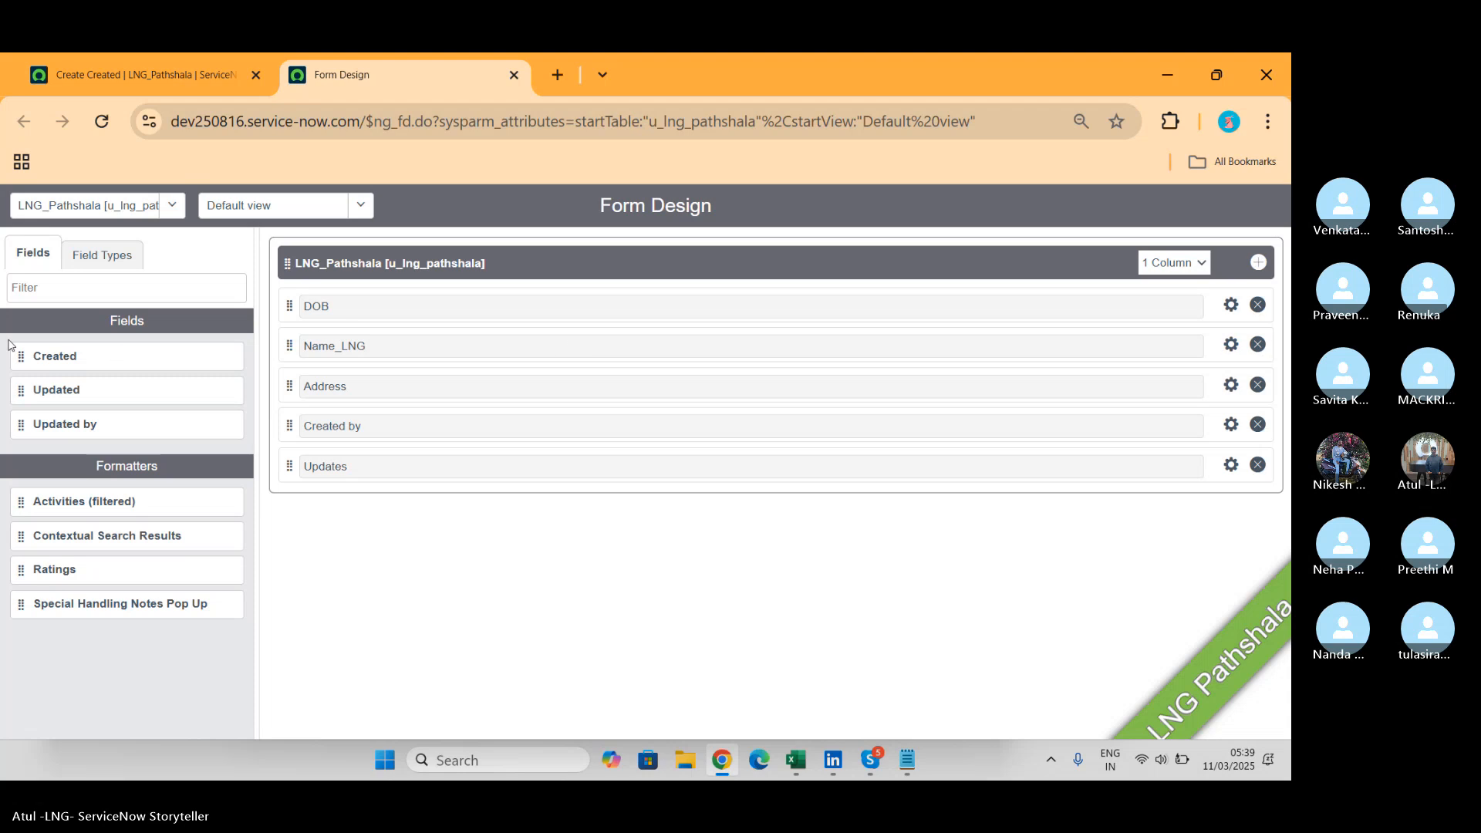
click(1200, 263)
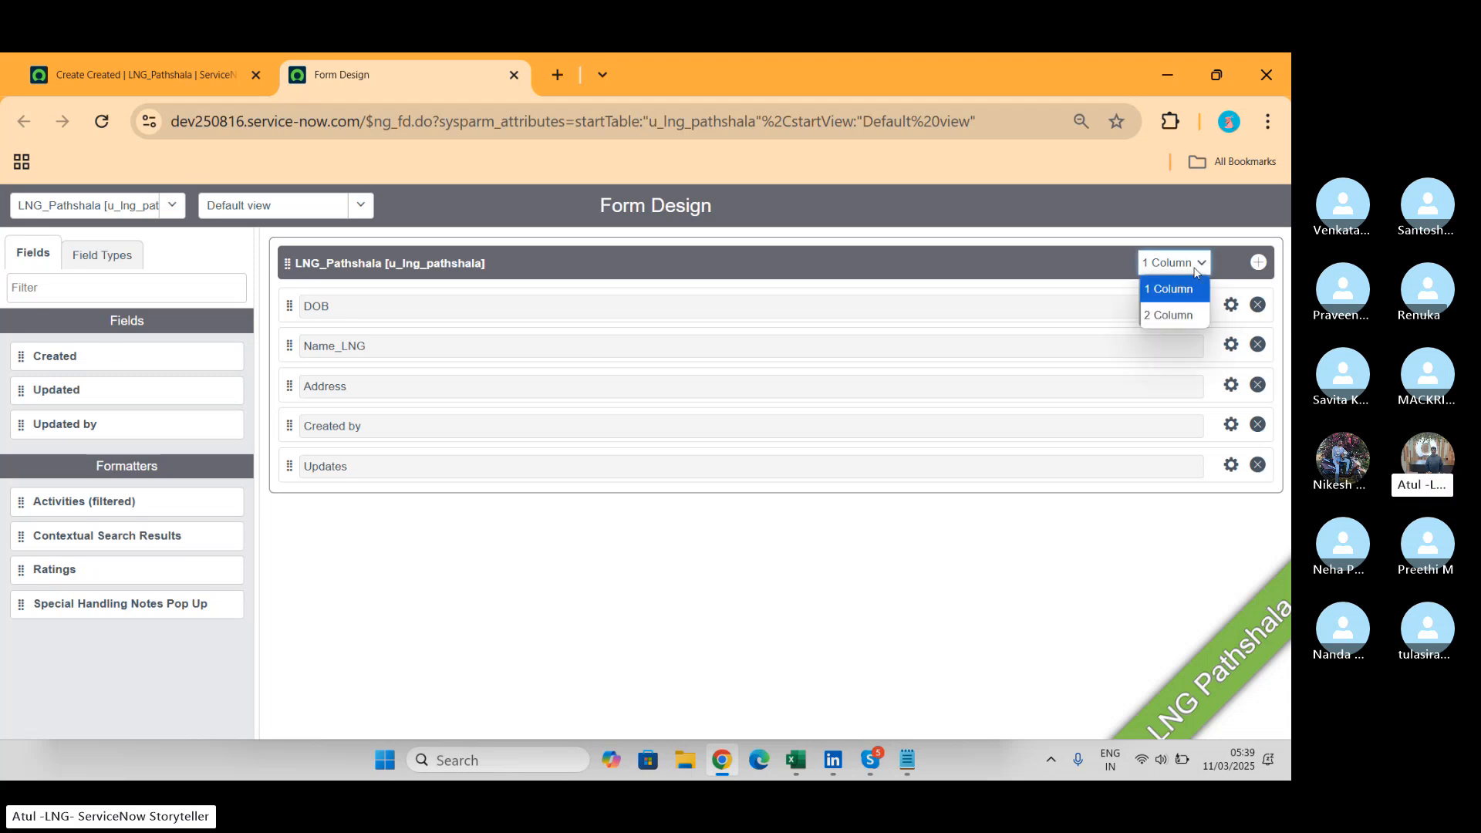
click(1169, 317)
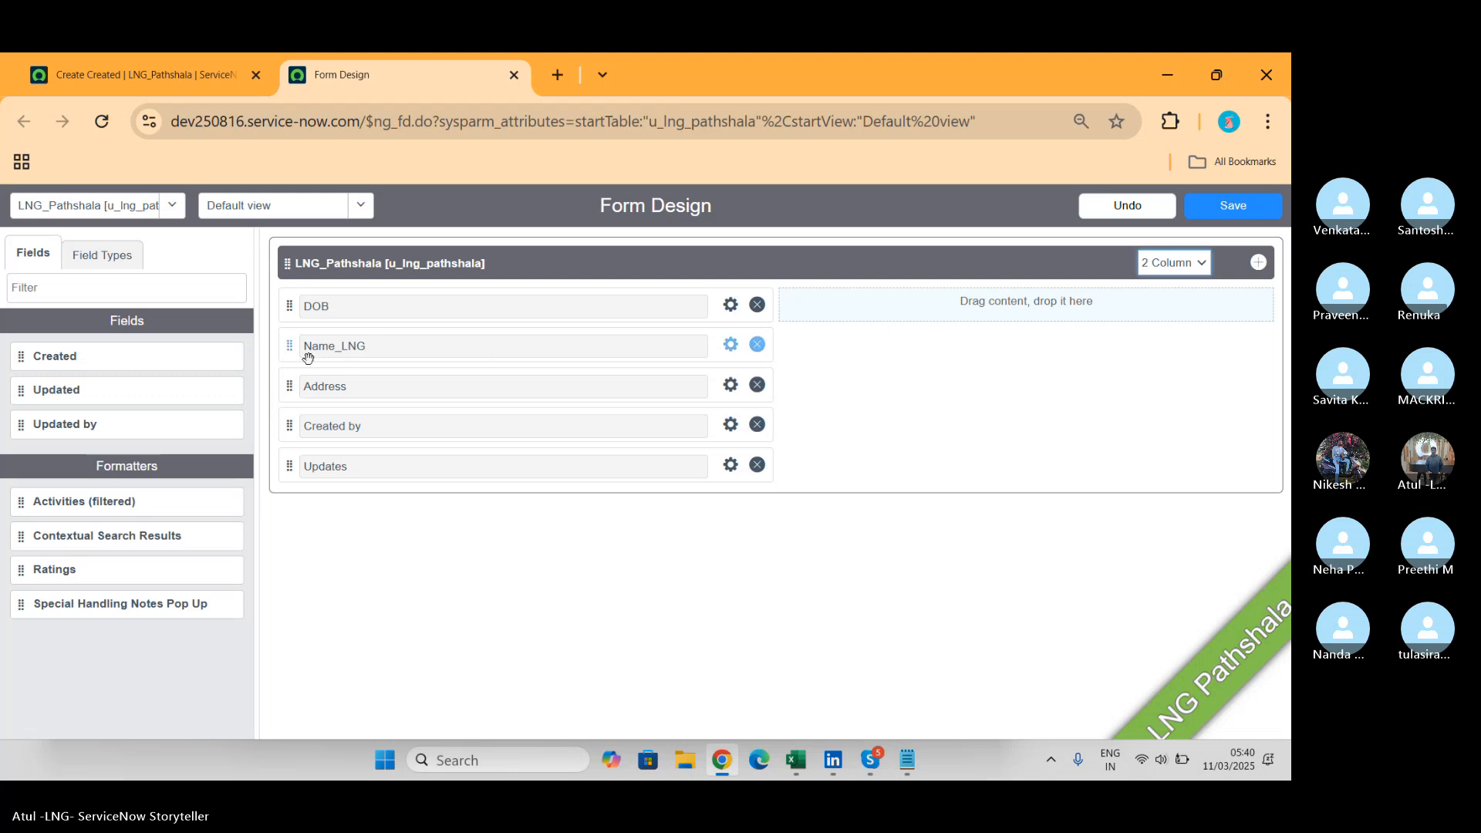
Move the Name_LNG and Address fields into the section's second column, with Name_LNG above Address.
click(105, 264)
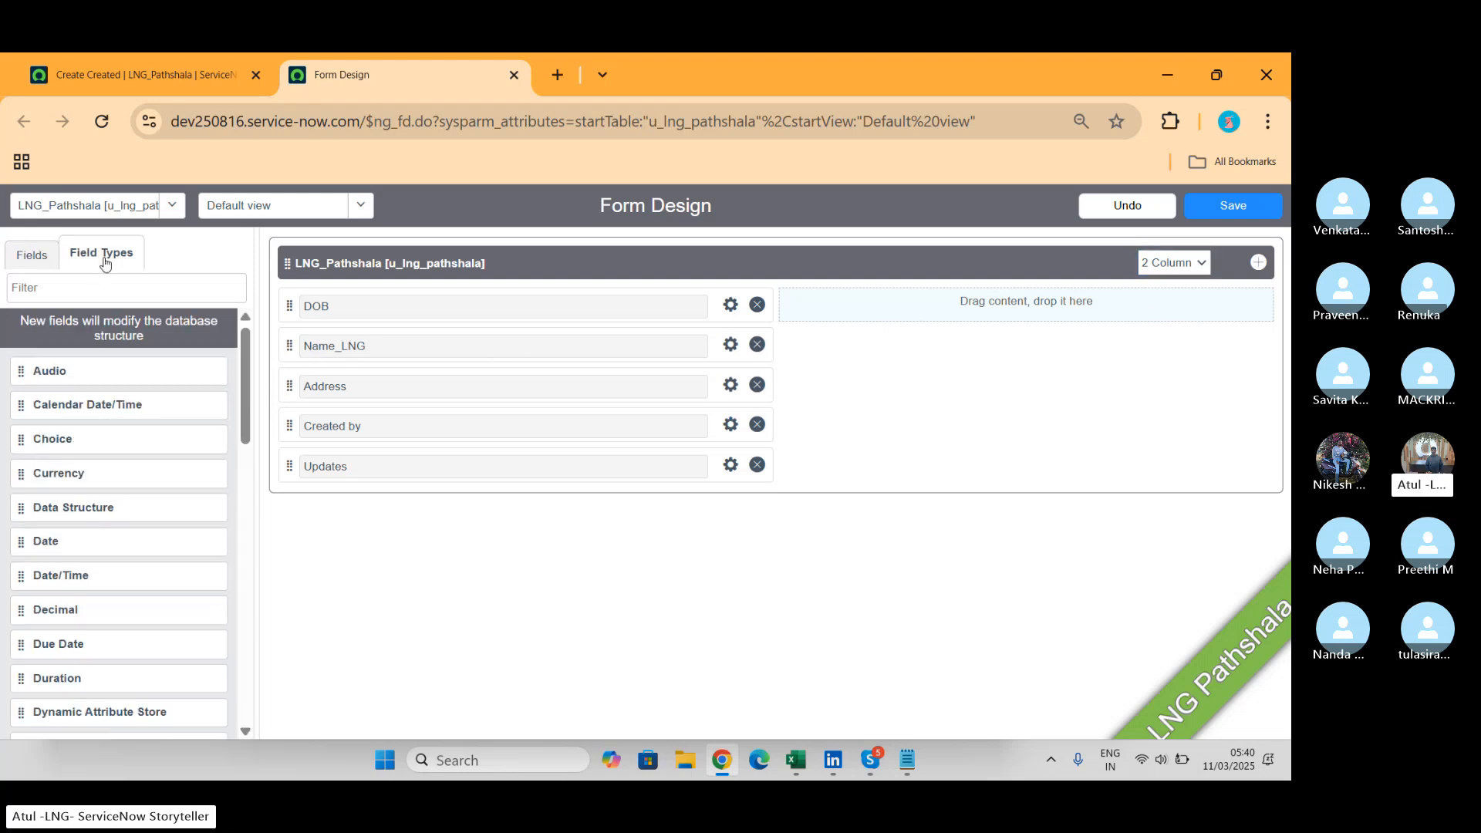
drag(288, 340, 781, 287)
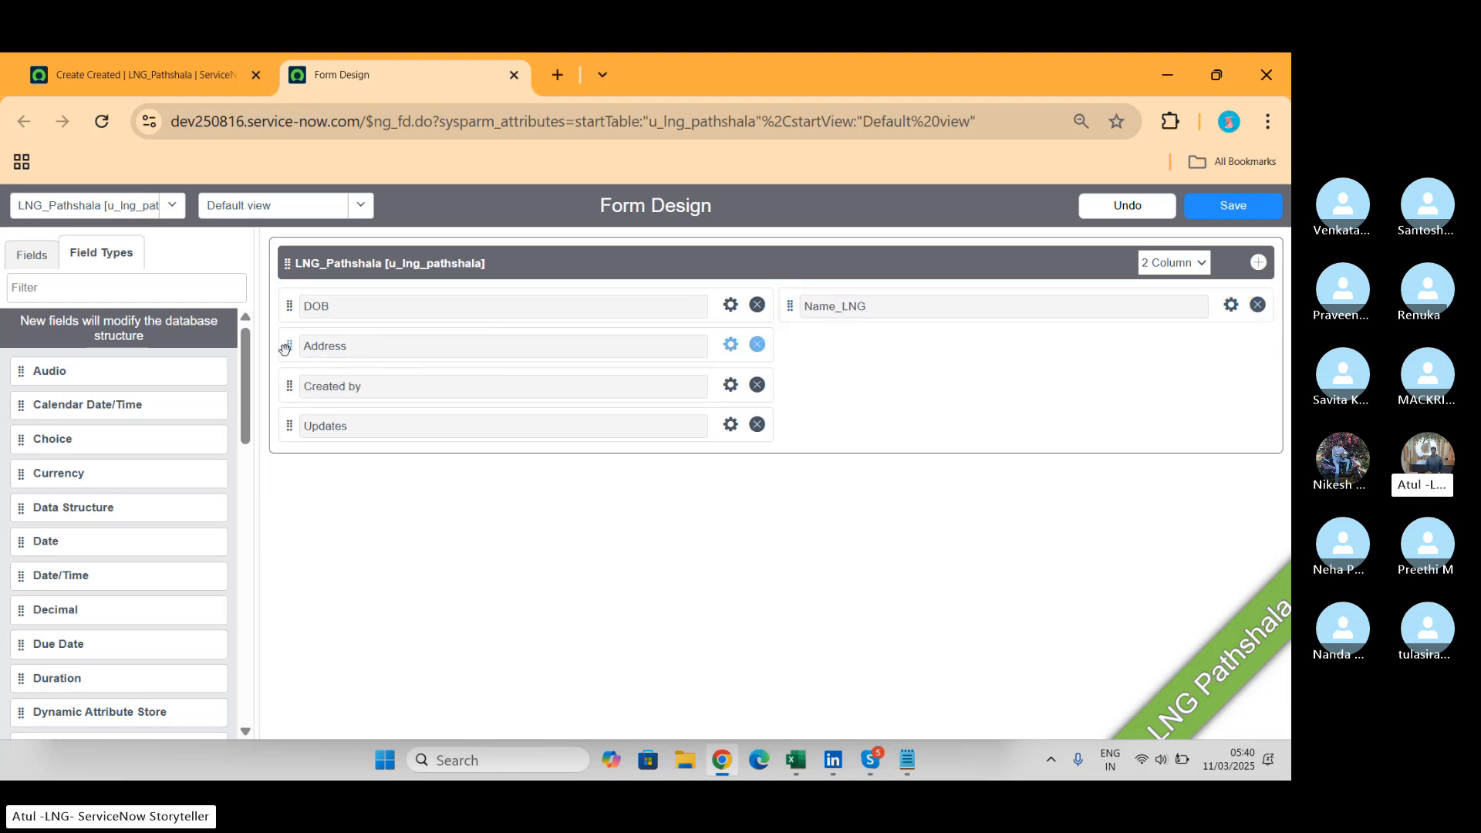
drag(293, 354, 788, 344)
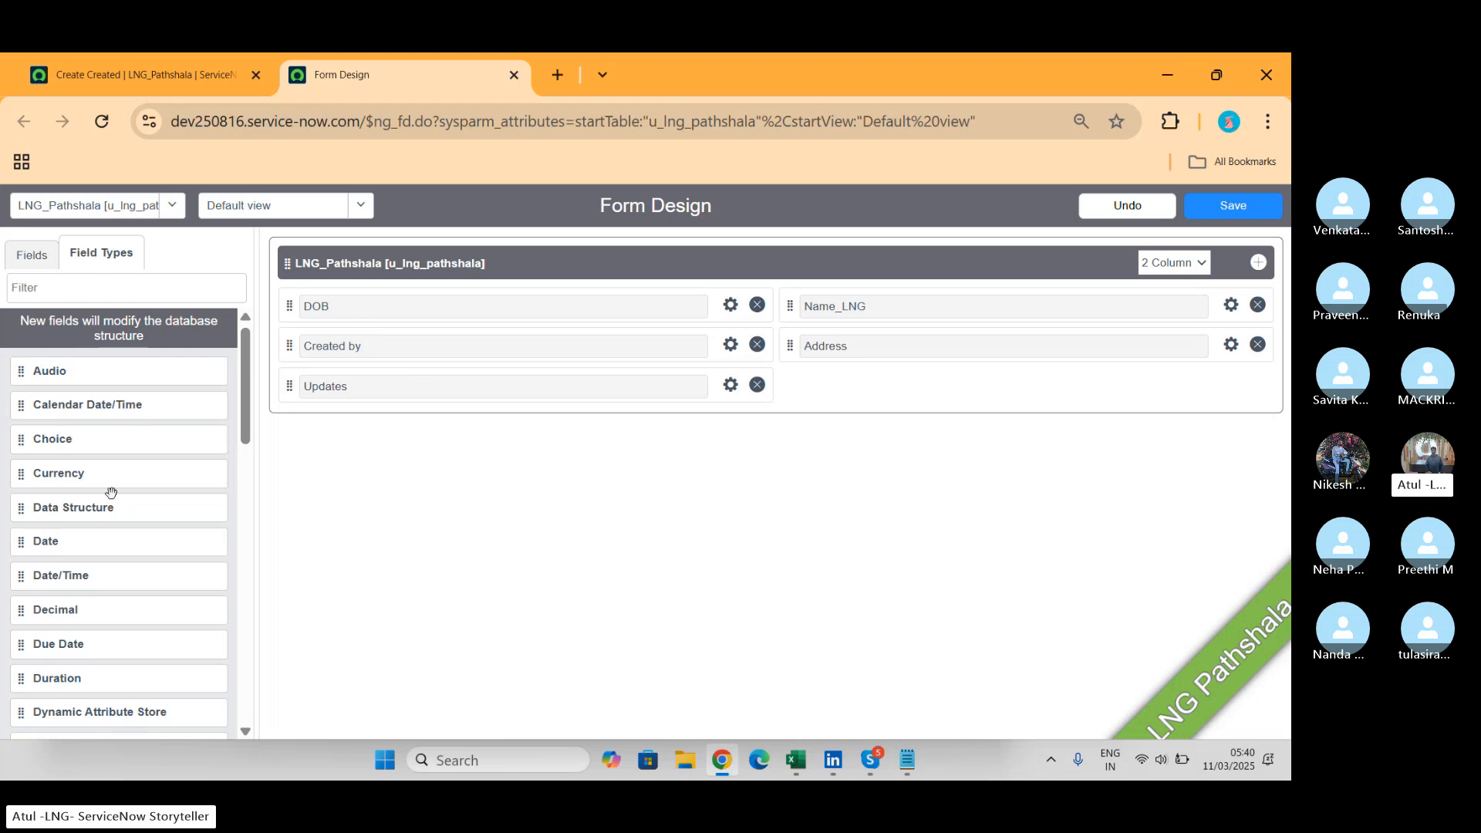
Look through the available field types, filter them by "col", and clear the filter.
scroll(111, 492, down, 1)
scroll(109, 489, up, 1)
scroll(93, 503, down, 5)
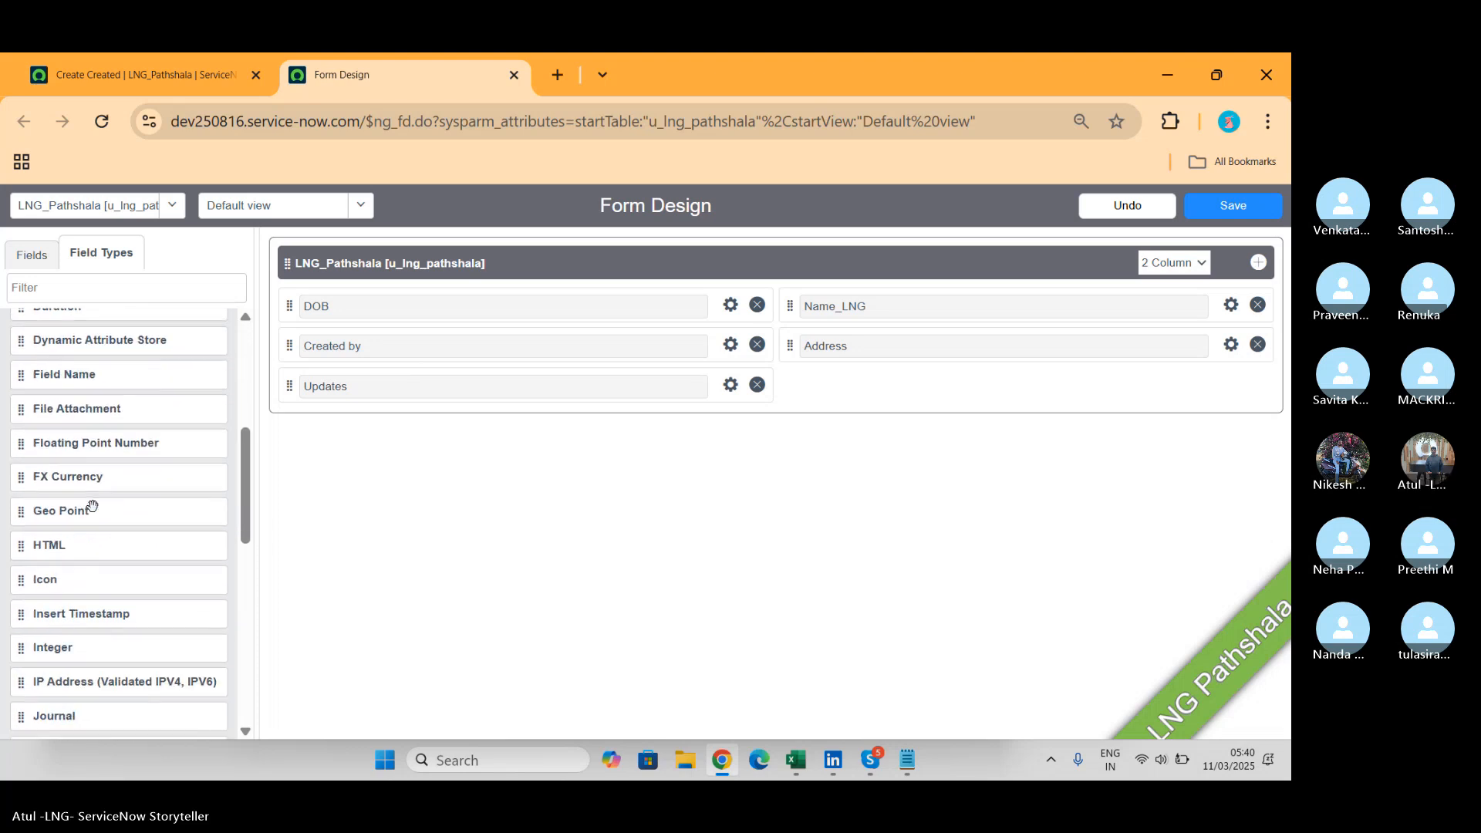
scroll(92, 507, down, 2)
scroll(93, 506, up, 7)
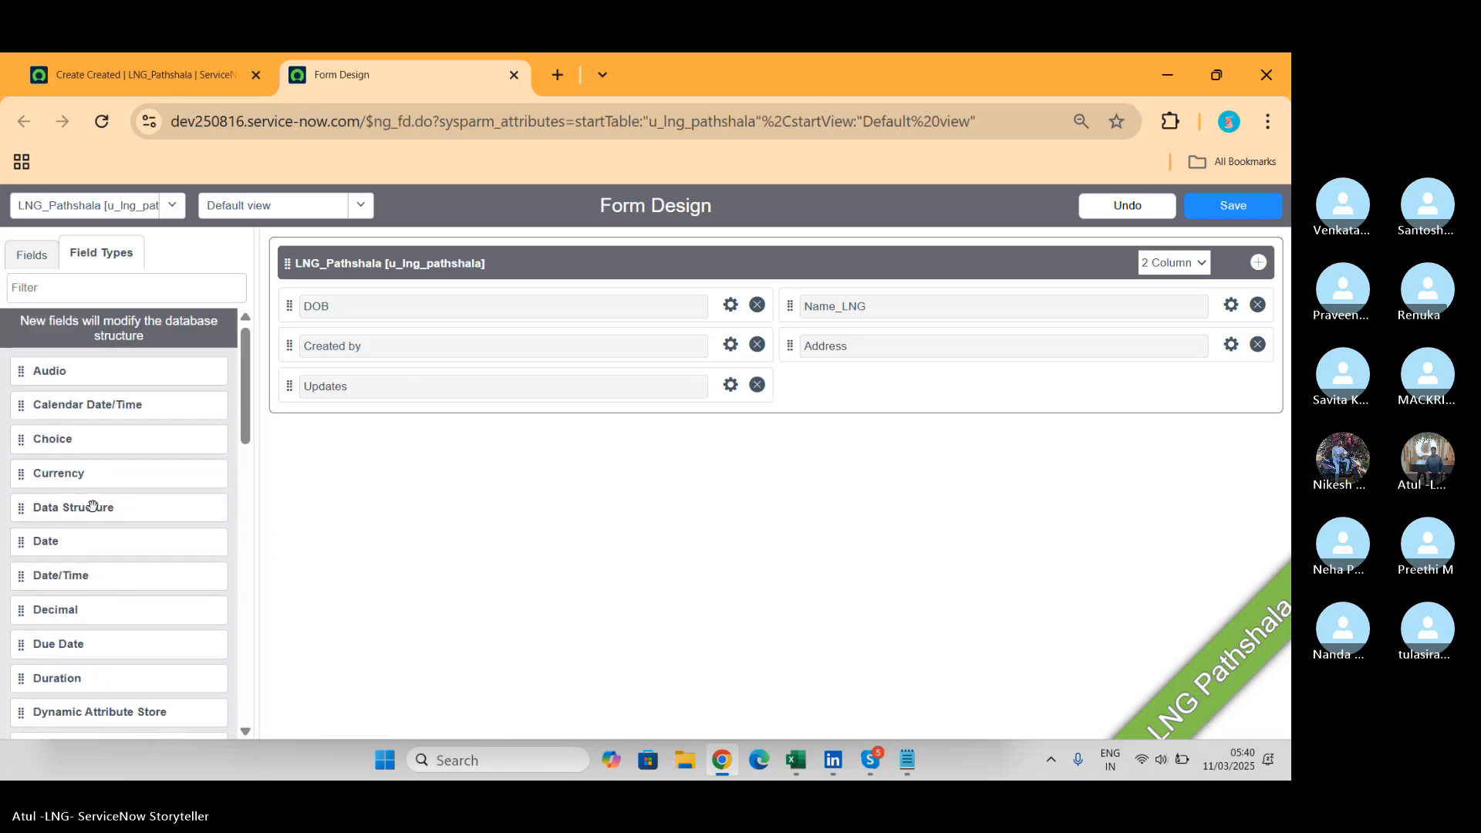
click(117, 280)
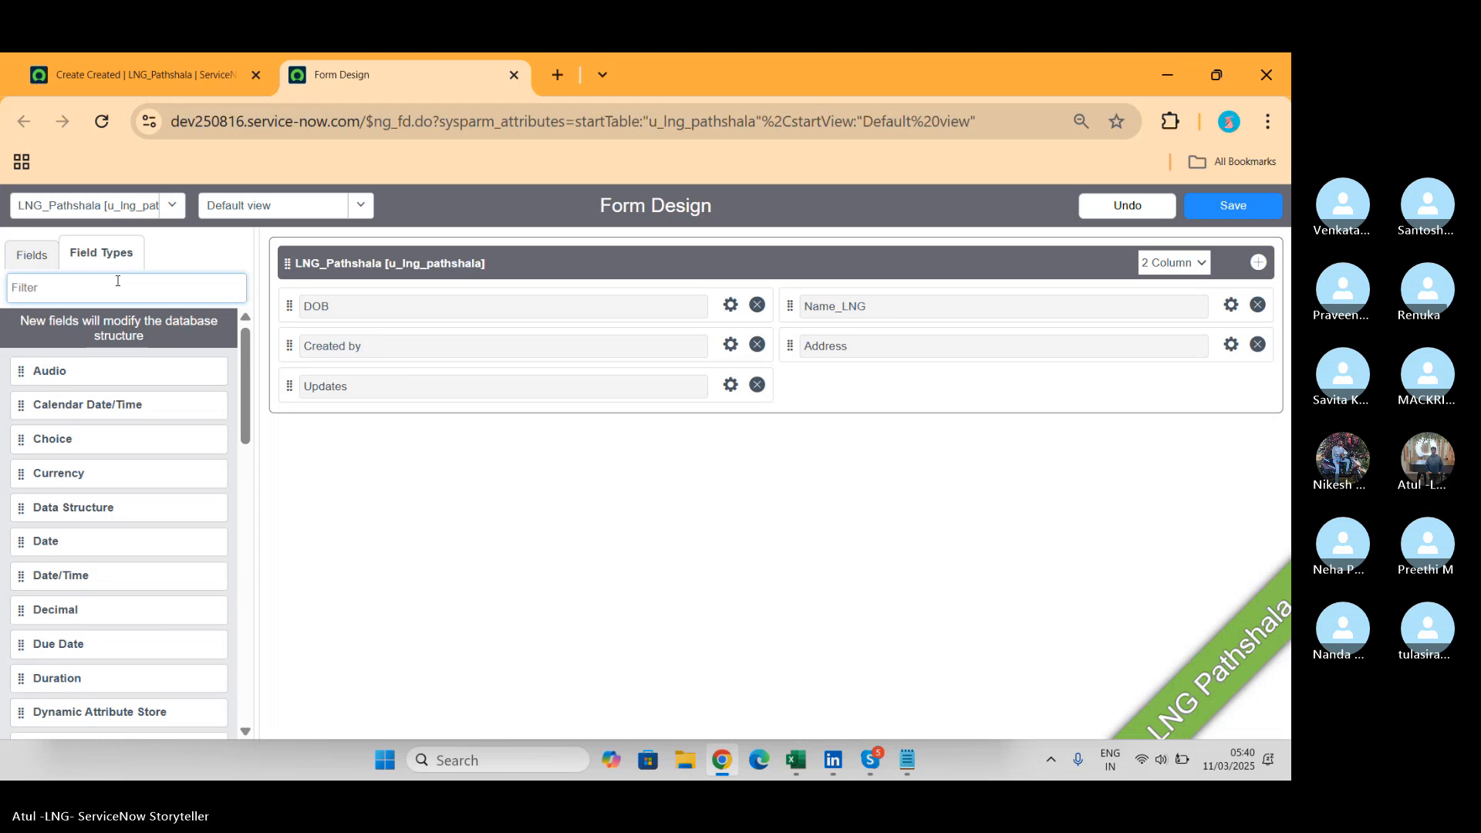
text(col)
key(BackSpace)
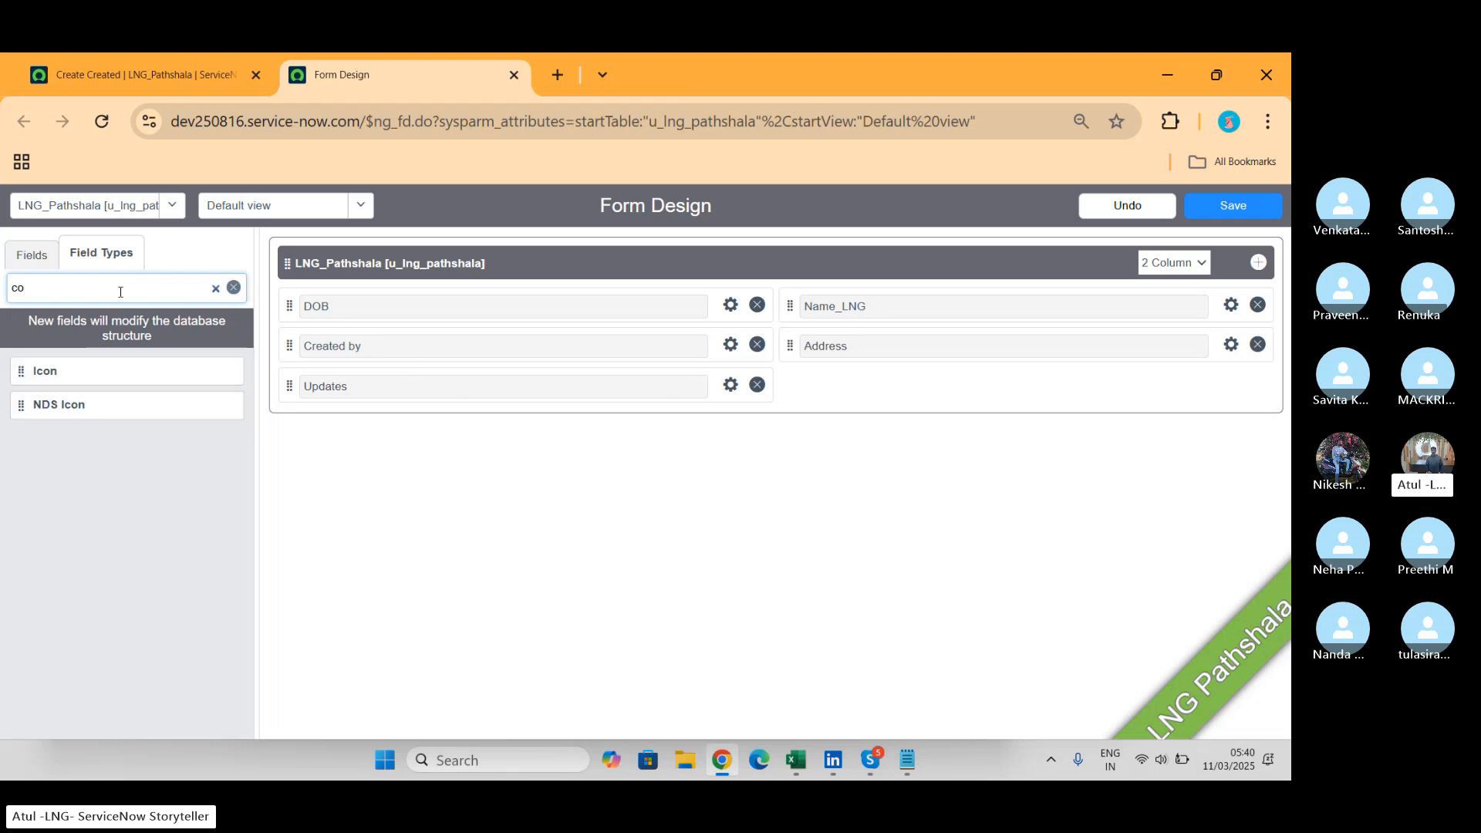
key(BackSpace)
key(BackSpace)
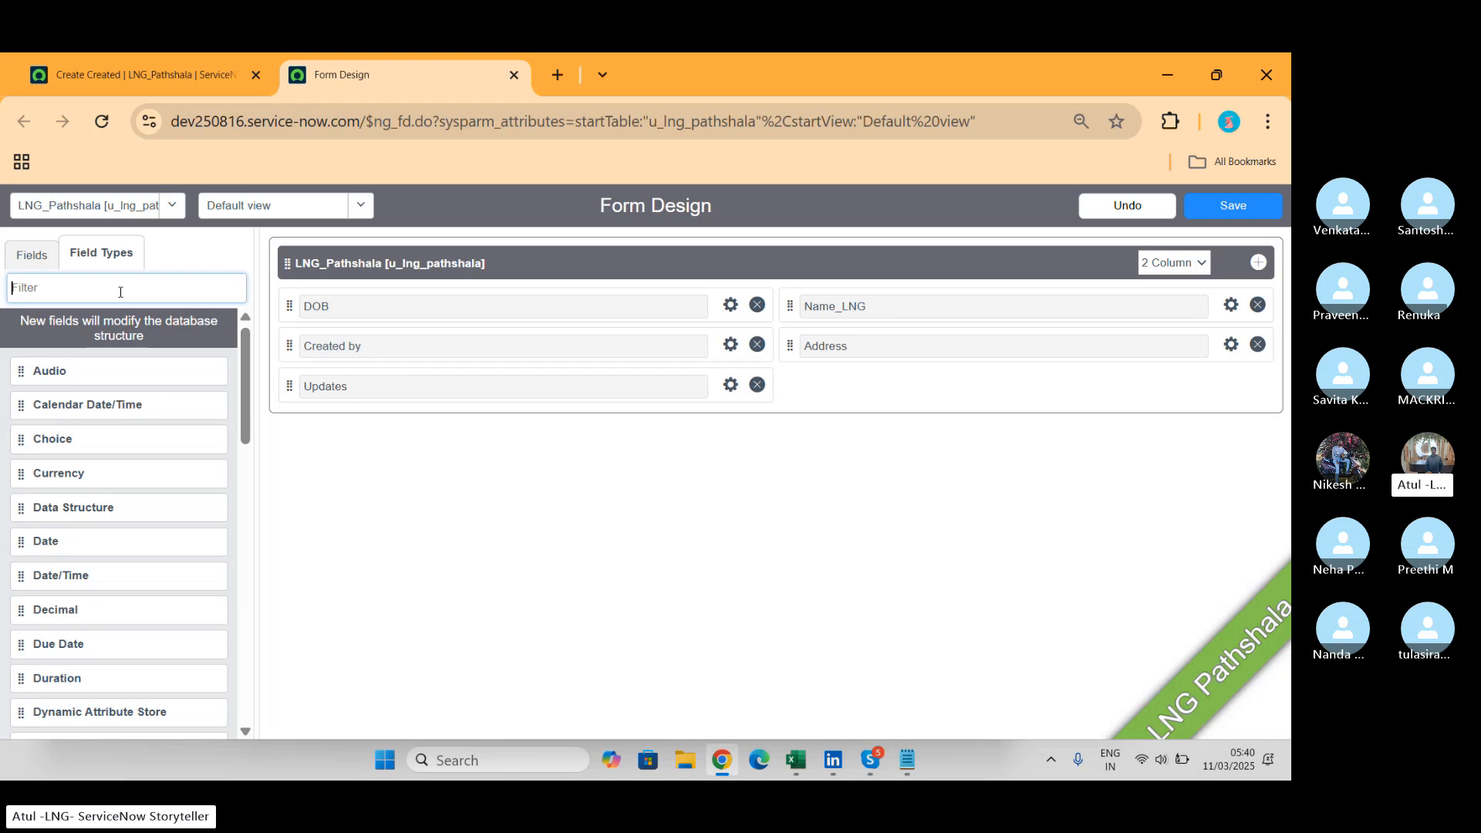
Add a Date field below Address in the section's second column and label it "Currnet time".
drag(47, 541, 827, 384)
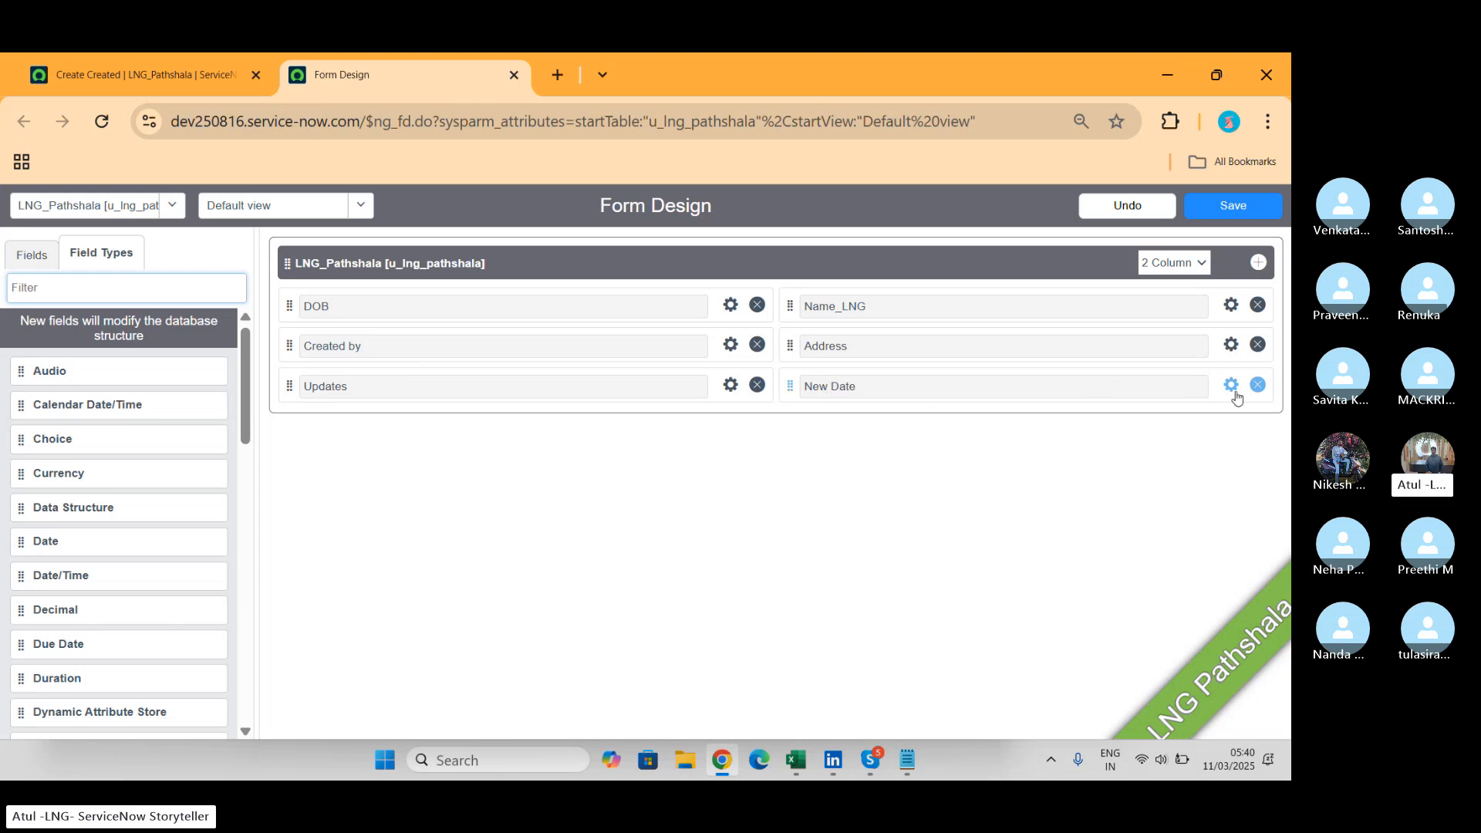
click(1233, 388)
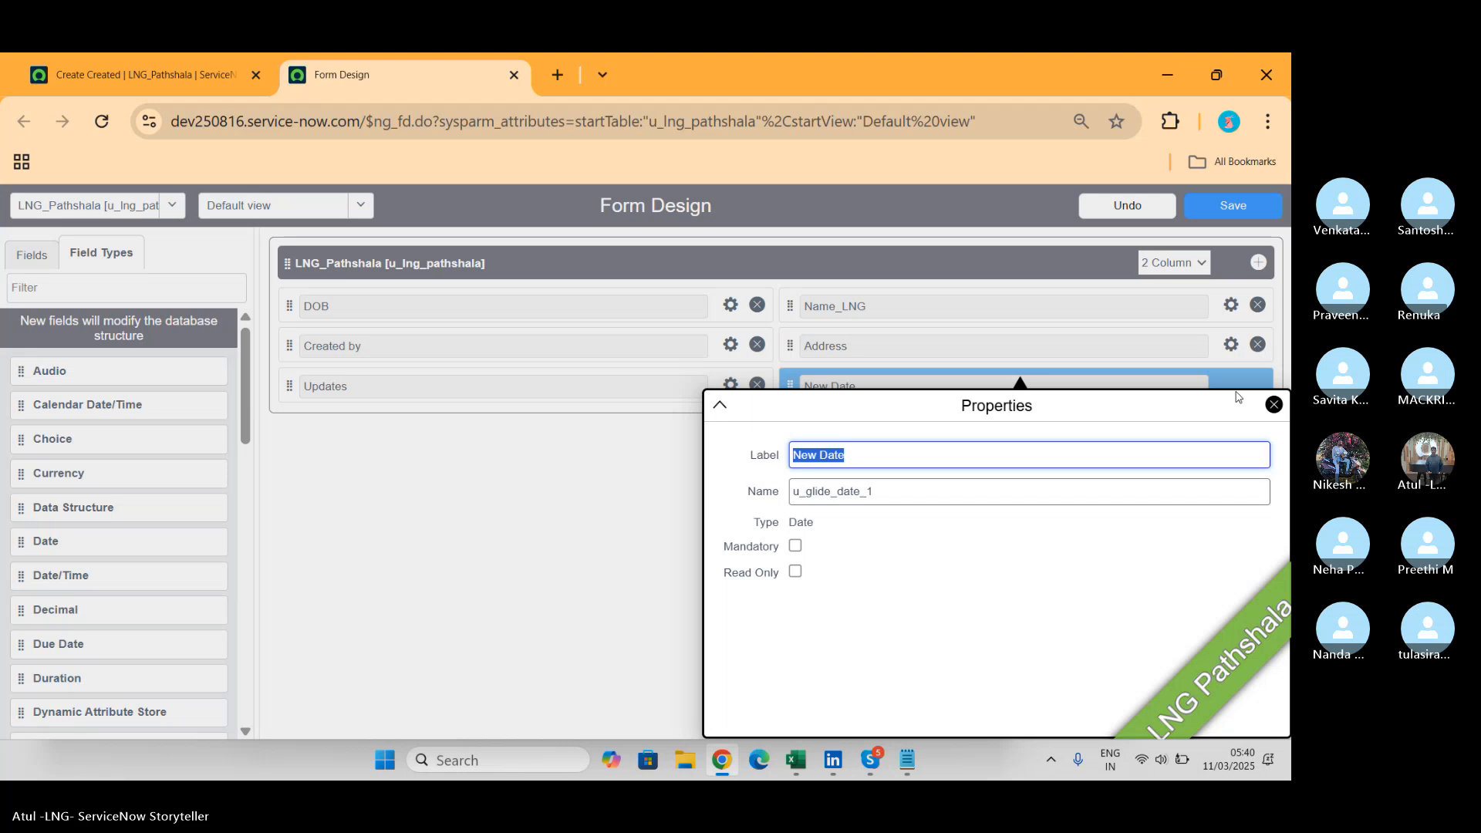
text(C)
key(BackSpace)
text(Ci)
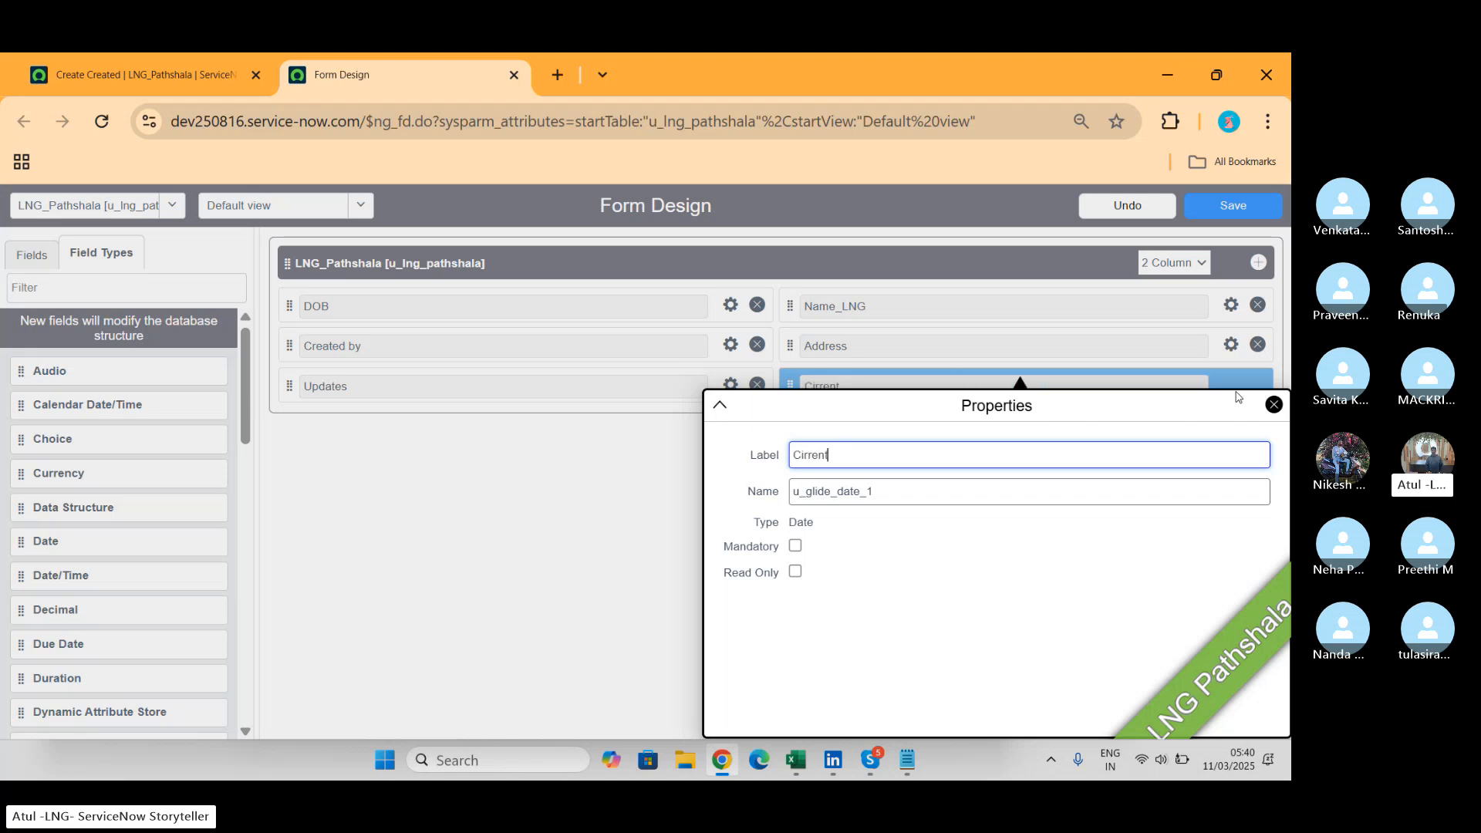
text(rrnet time)
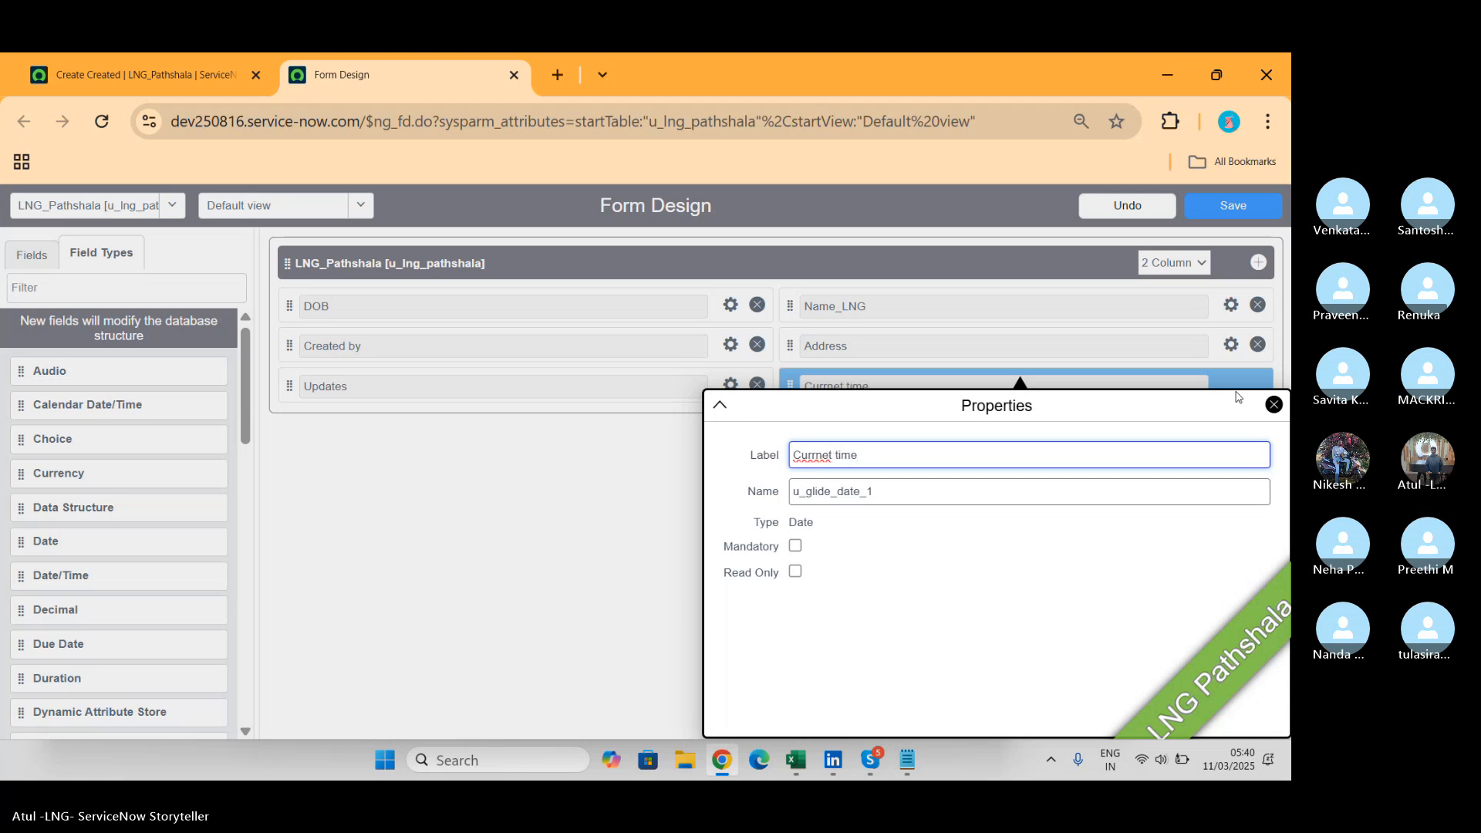
Set the new Date field's name to u_current_time and close its properties.
key(Tab)
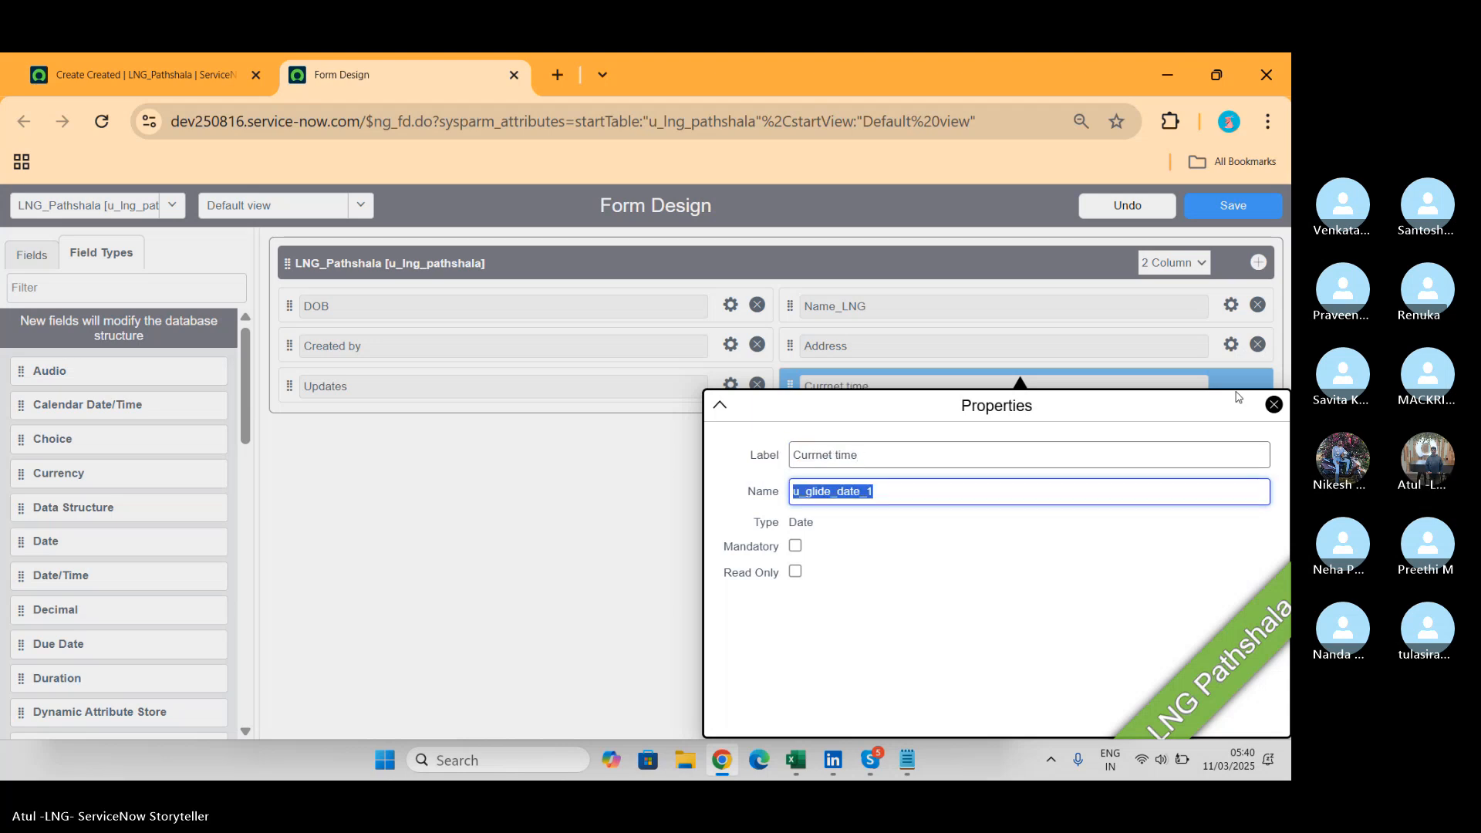
text(u_current_time)
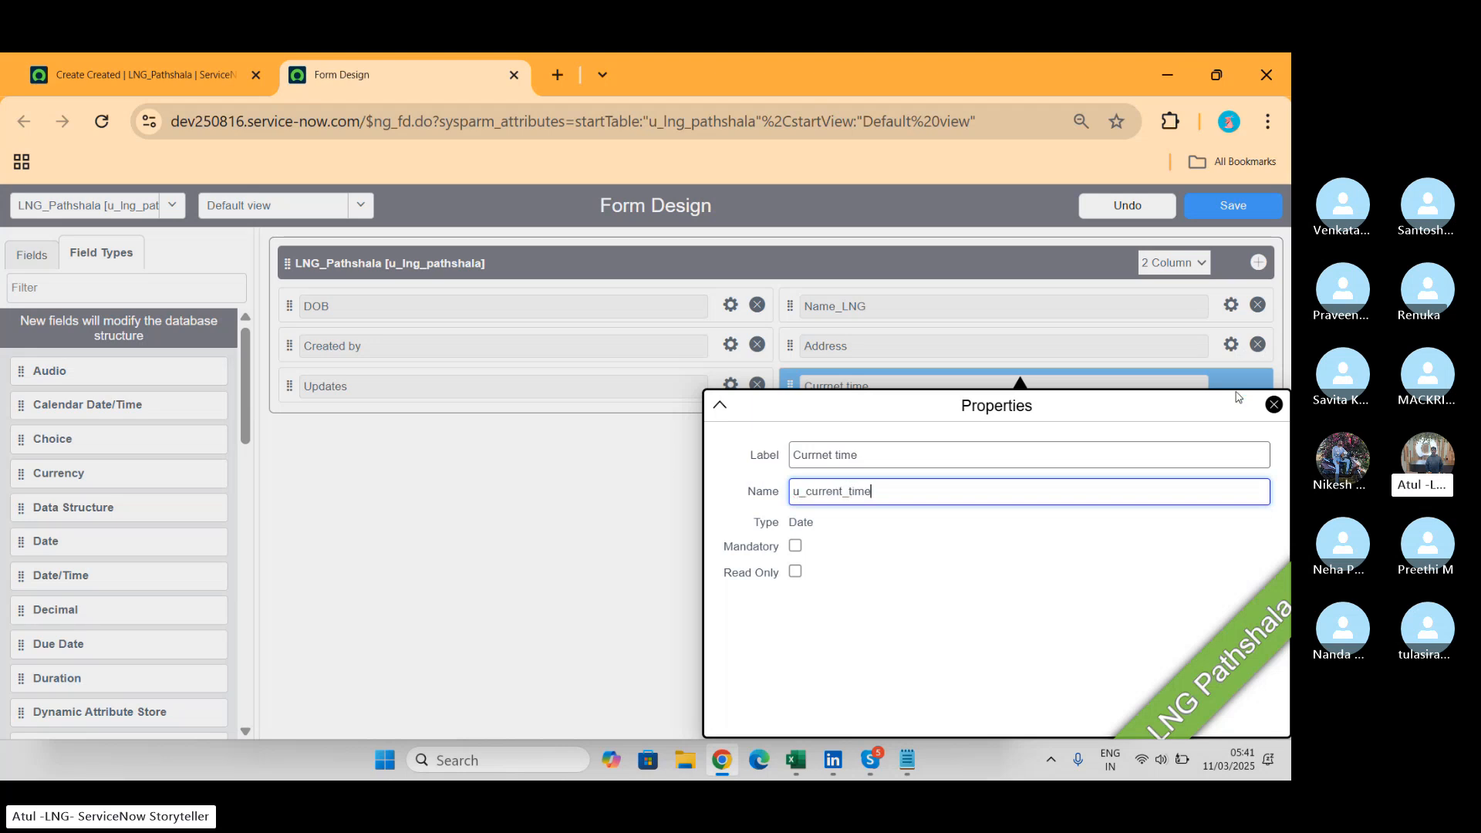
click(1111, 412)
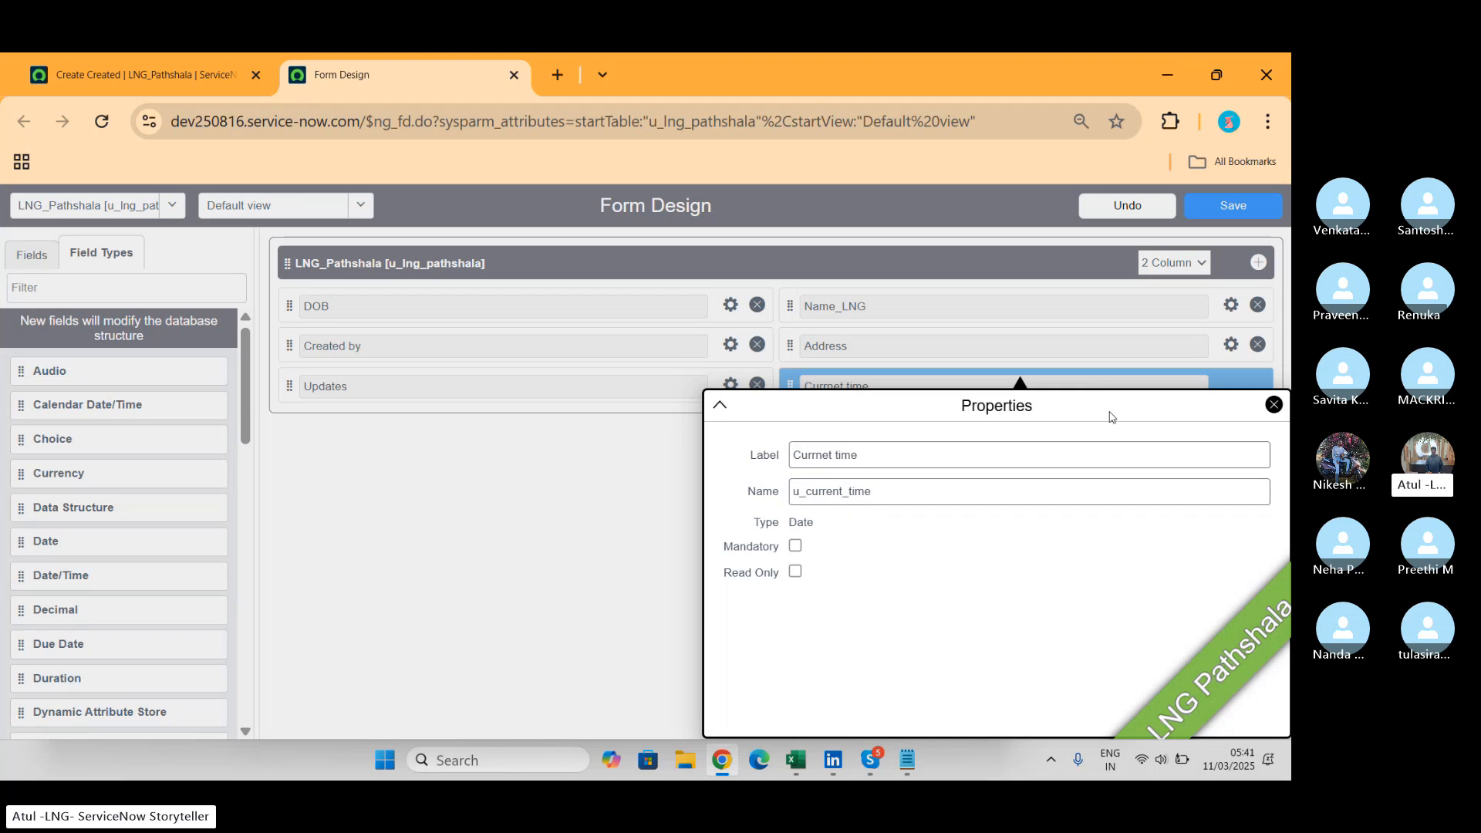
click(954, 378)
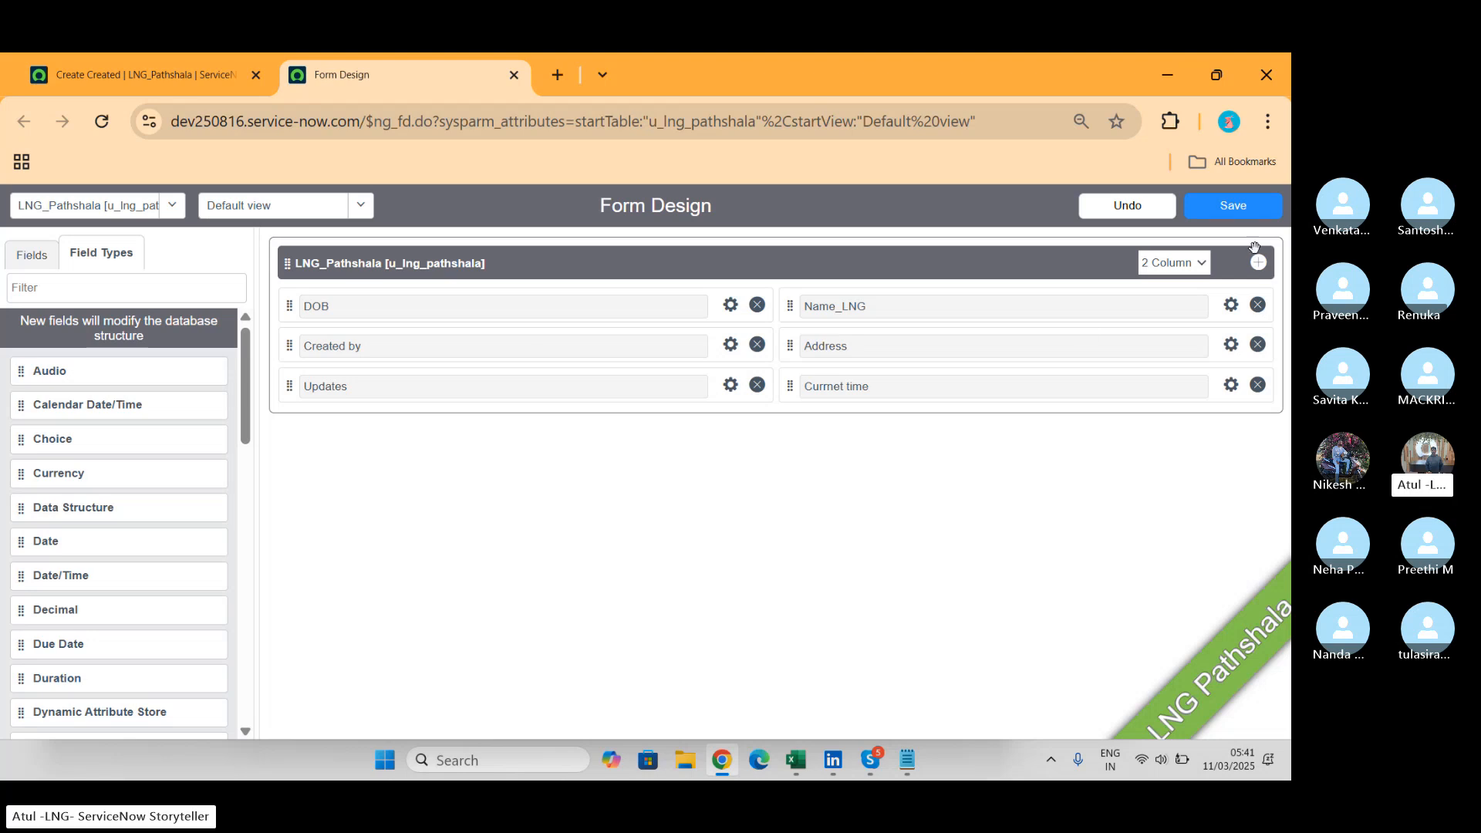
Add a new section to the form and rename the LNG_Pathshala section to "Personal".
click(1261, 265)
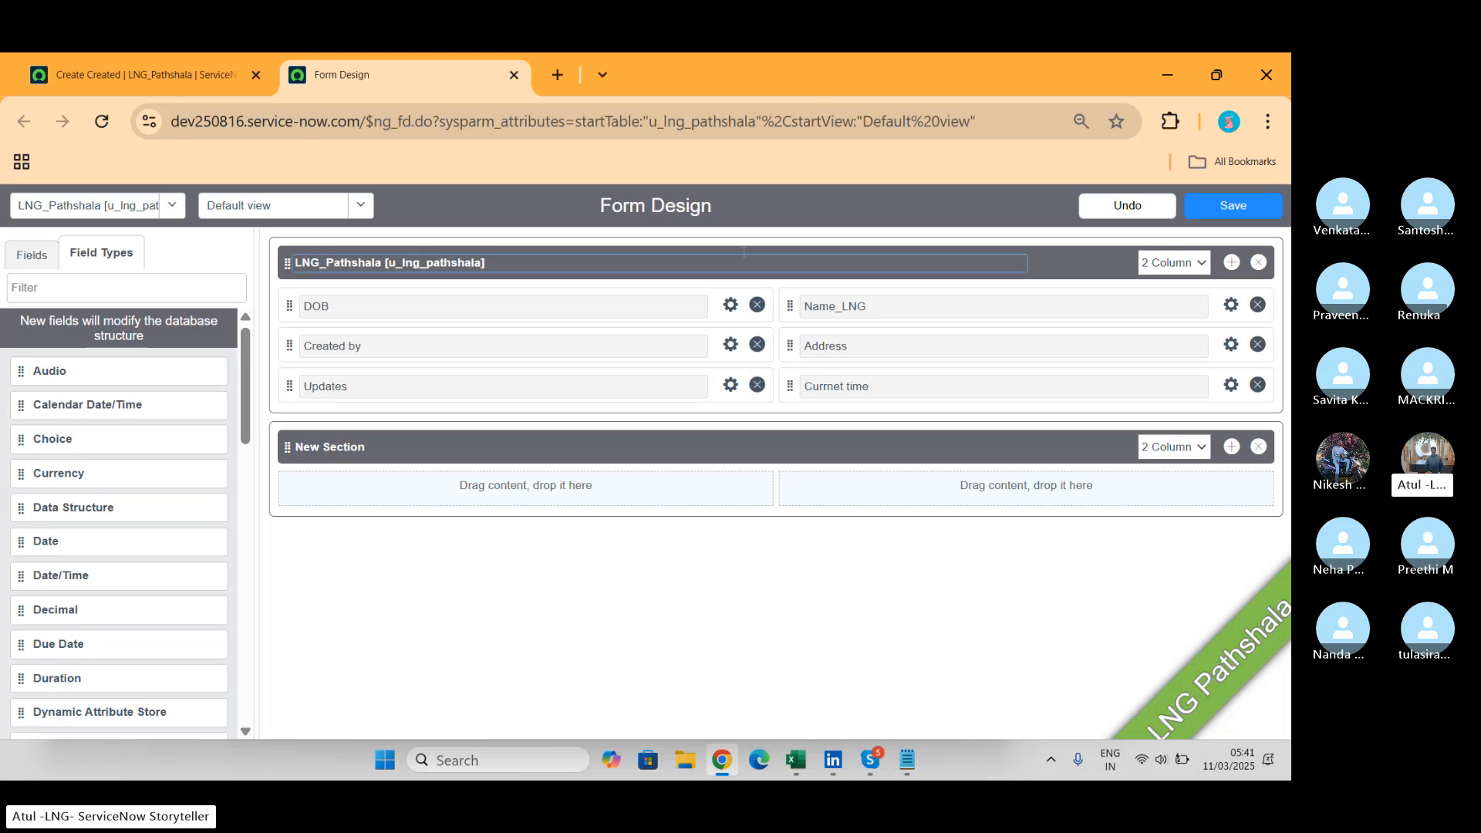
click(503, 270)
key(BackSpace)
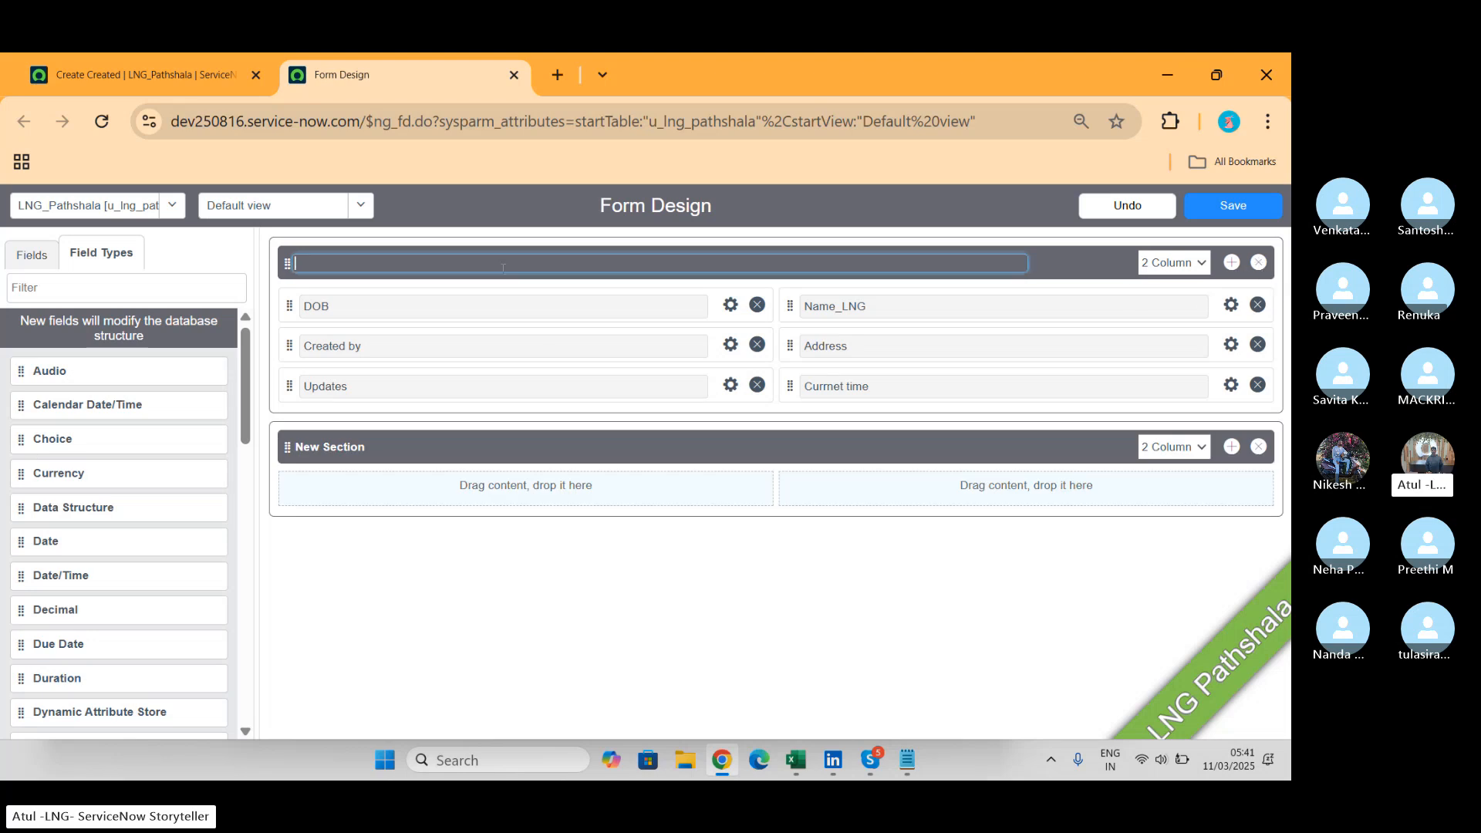
text(Personal)
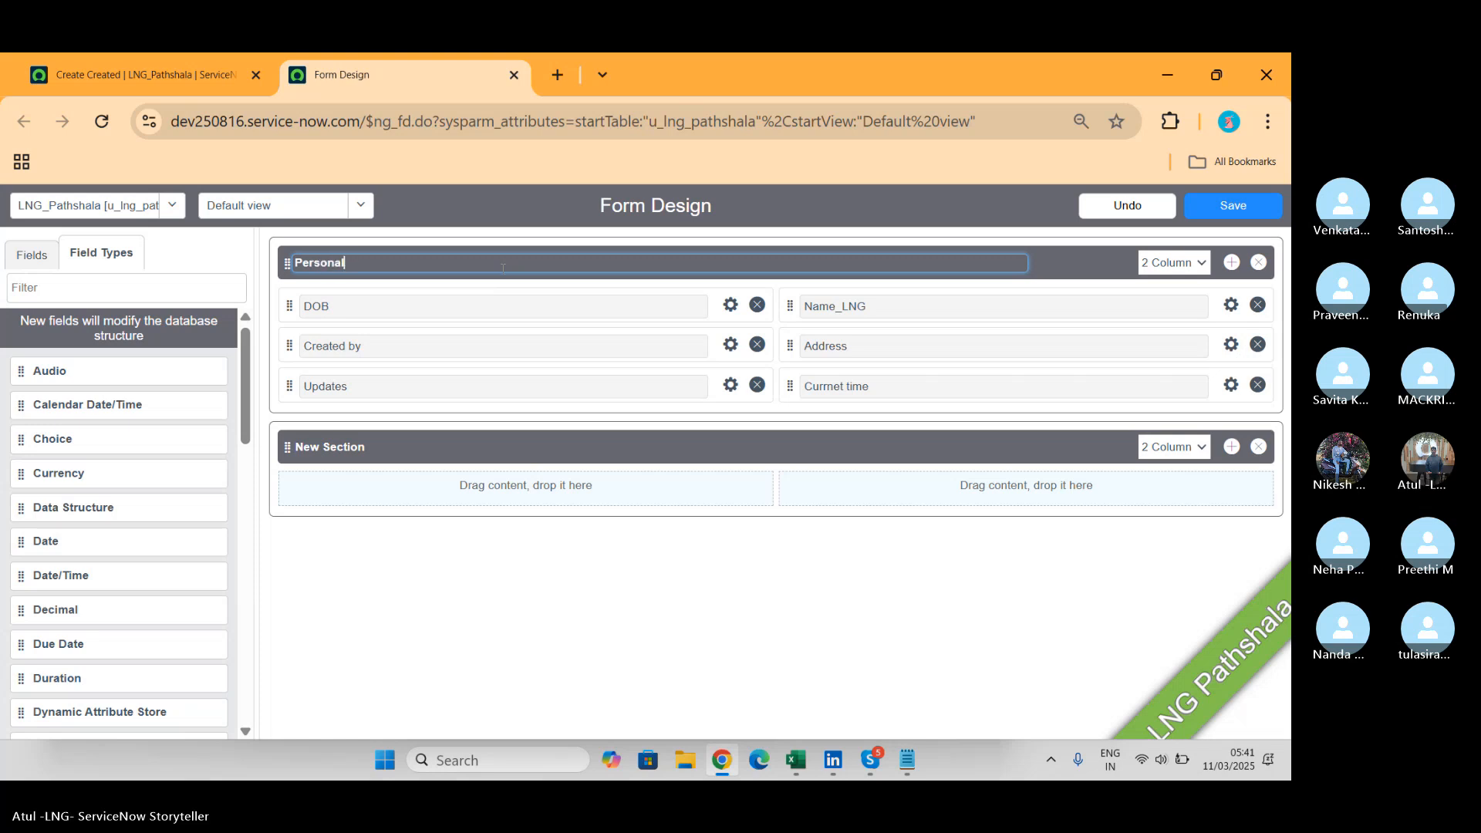
Rename the new empty section to "Parent Details".
click(361, 449)
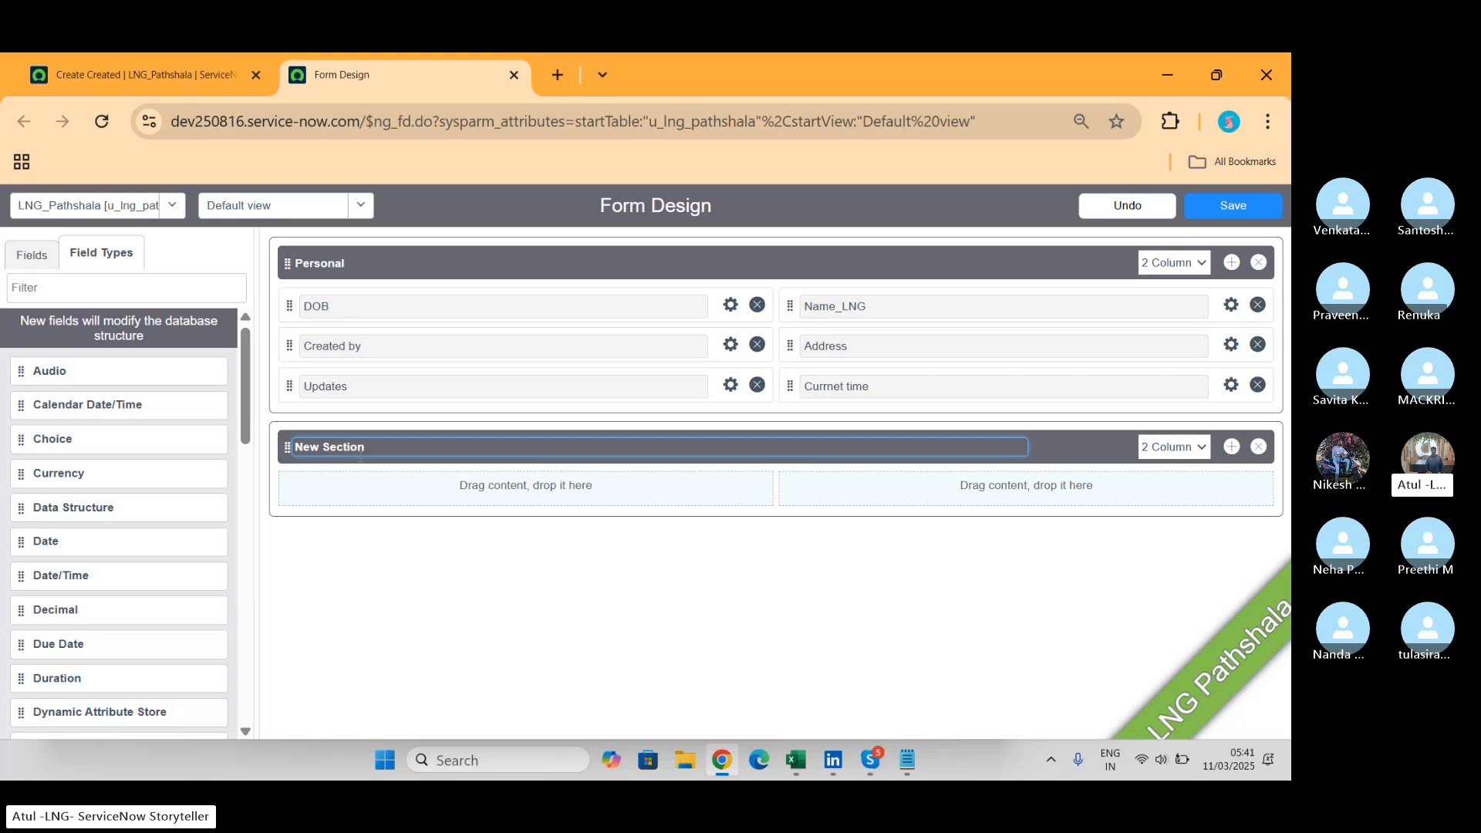
key(BackSpace)
key(BackSpace)
key(BackSpace)
key(BackSpace)
key(BackSpace)
key(BackSpace)
key(BackSpace)
key(BackSpace)
key(BackSpace)
key(BackSpace)
text(Parent De)
key(BackSpace)
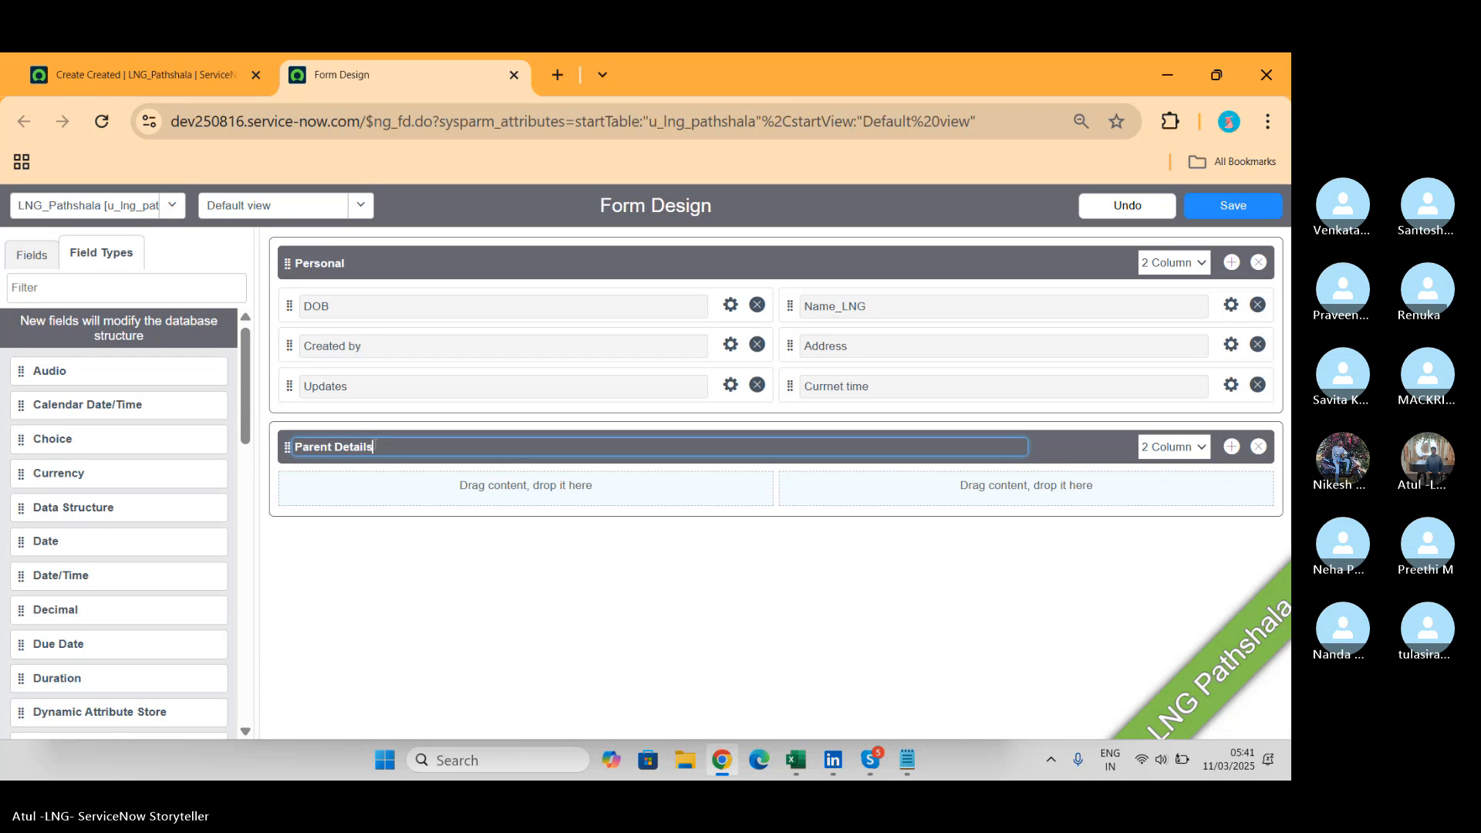
click(454, 639)
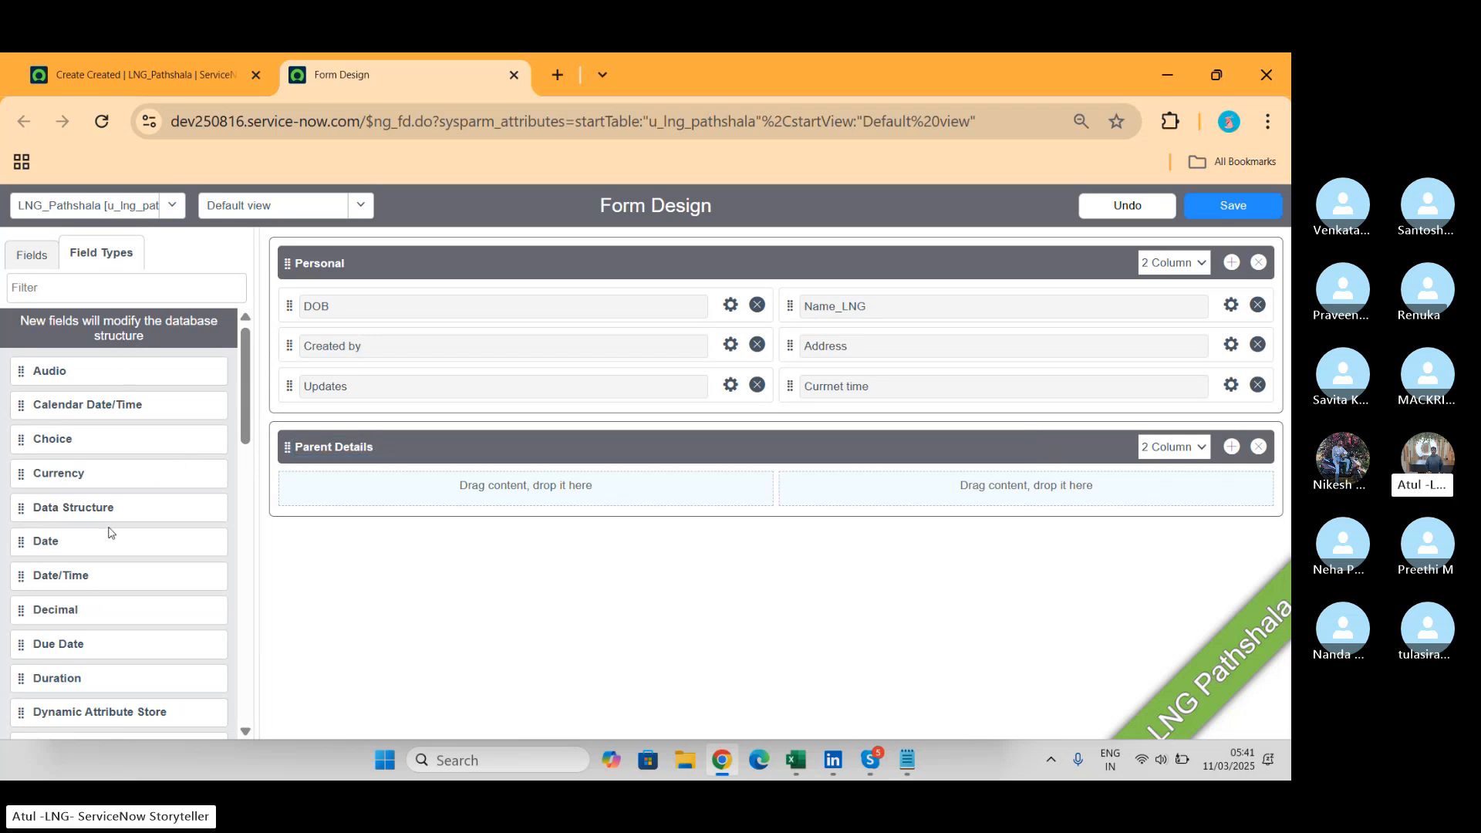
Add an Integer field to the first column of the Parent Details section.
click(34, 257)
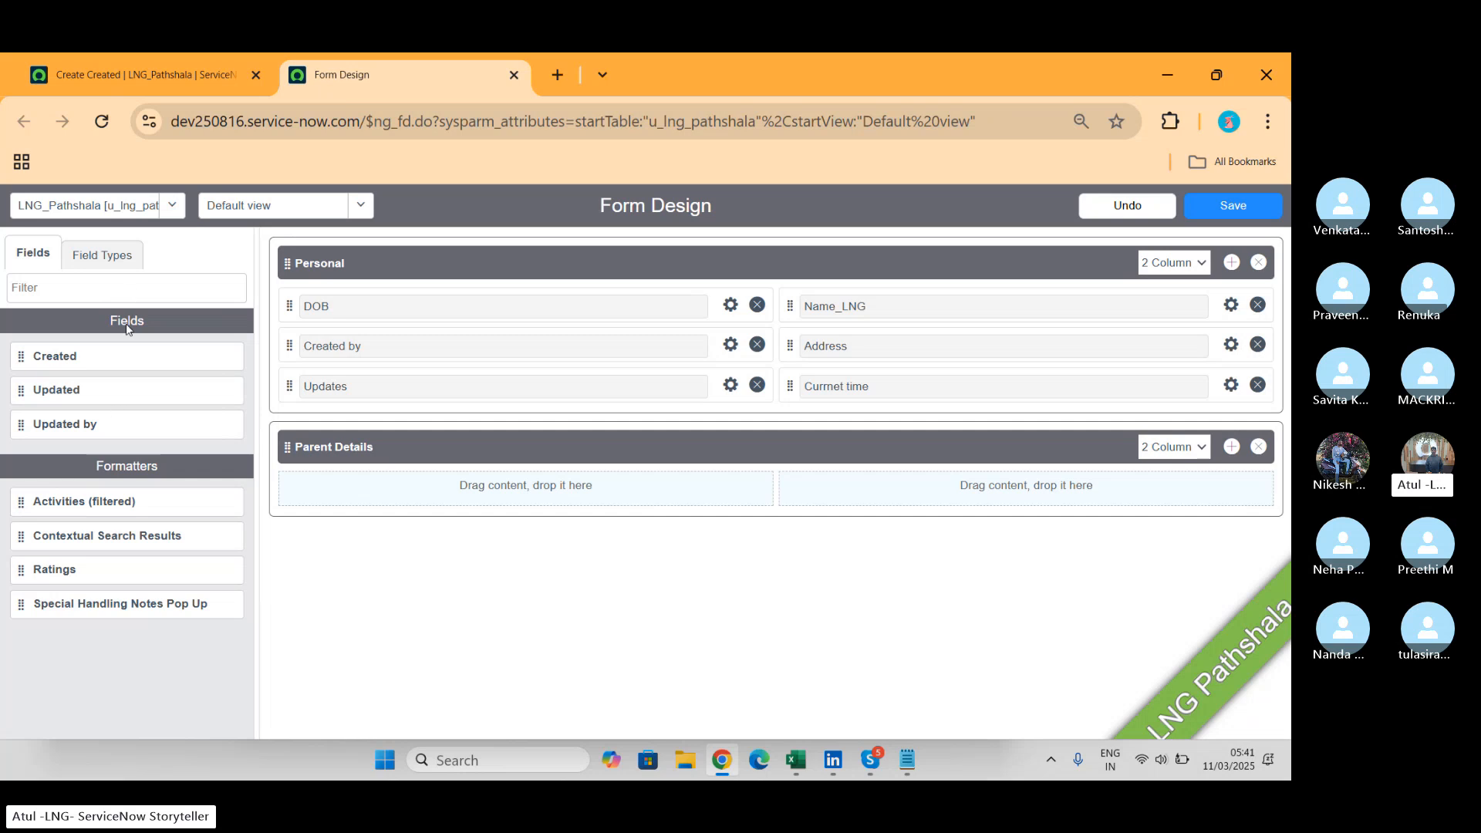
click(101, 263)
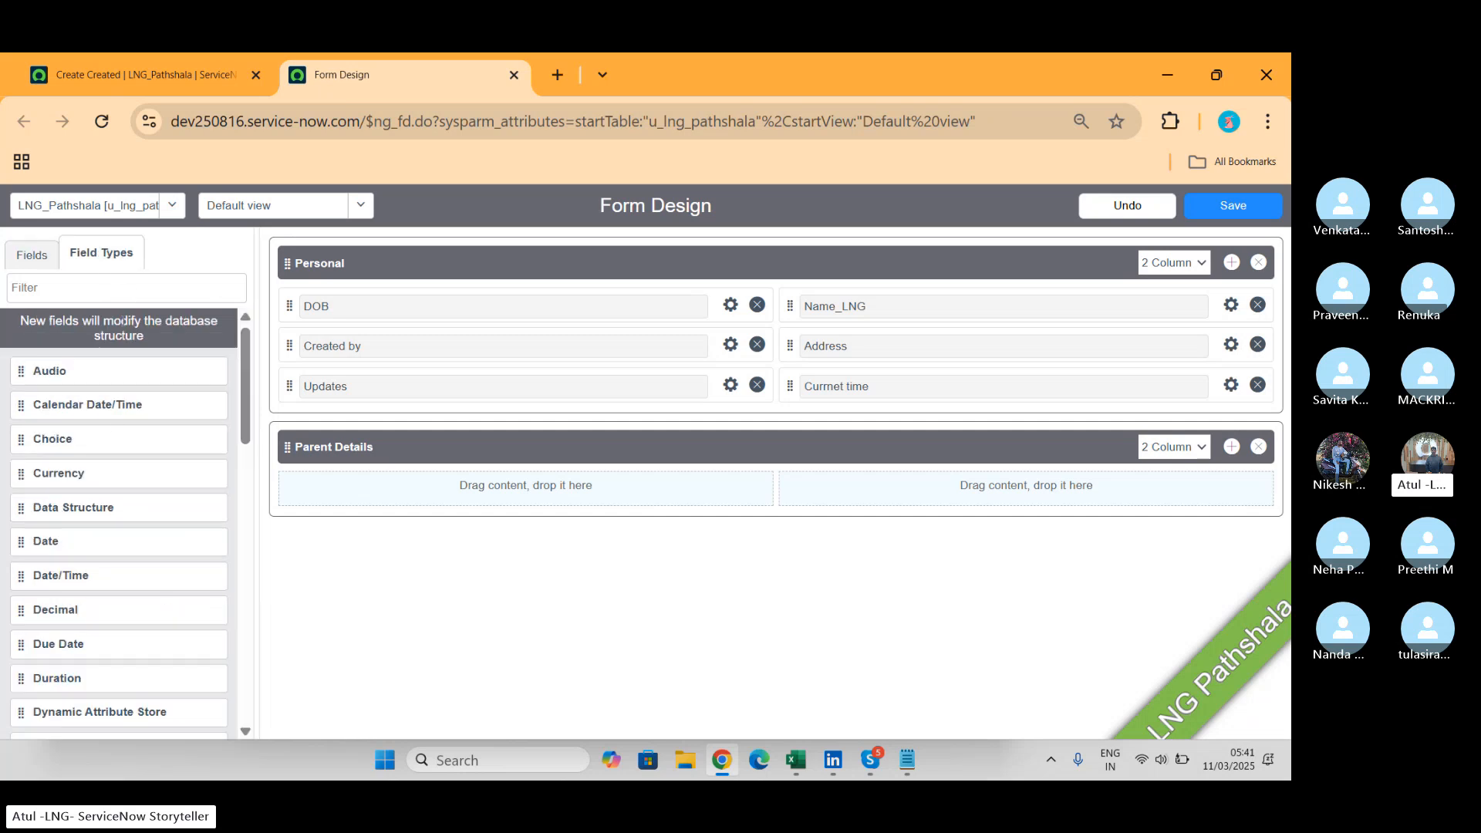
scroll(144, 549, down, 3)
scroll(147, 554, down, 3)
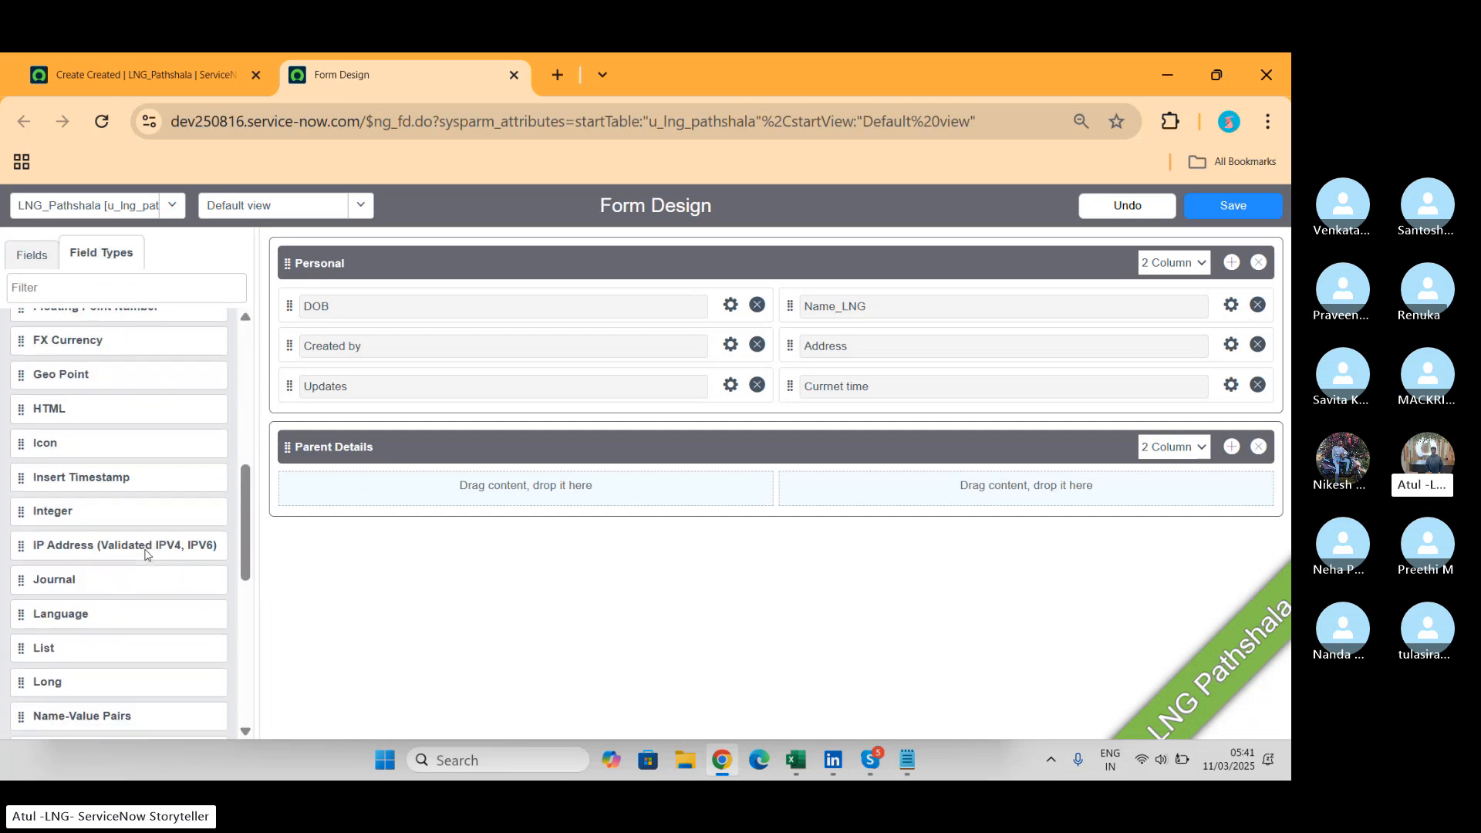
scroll(144, 548, down, 2)
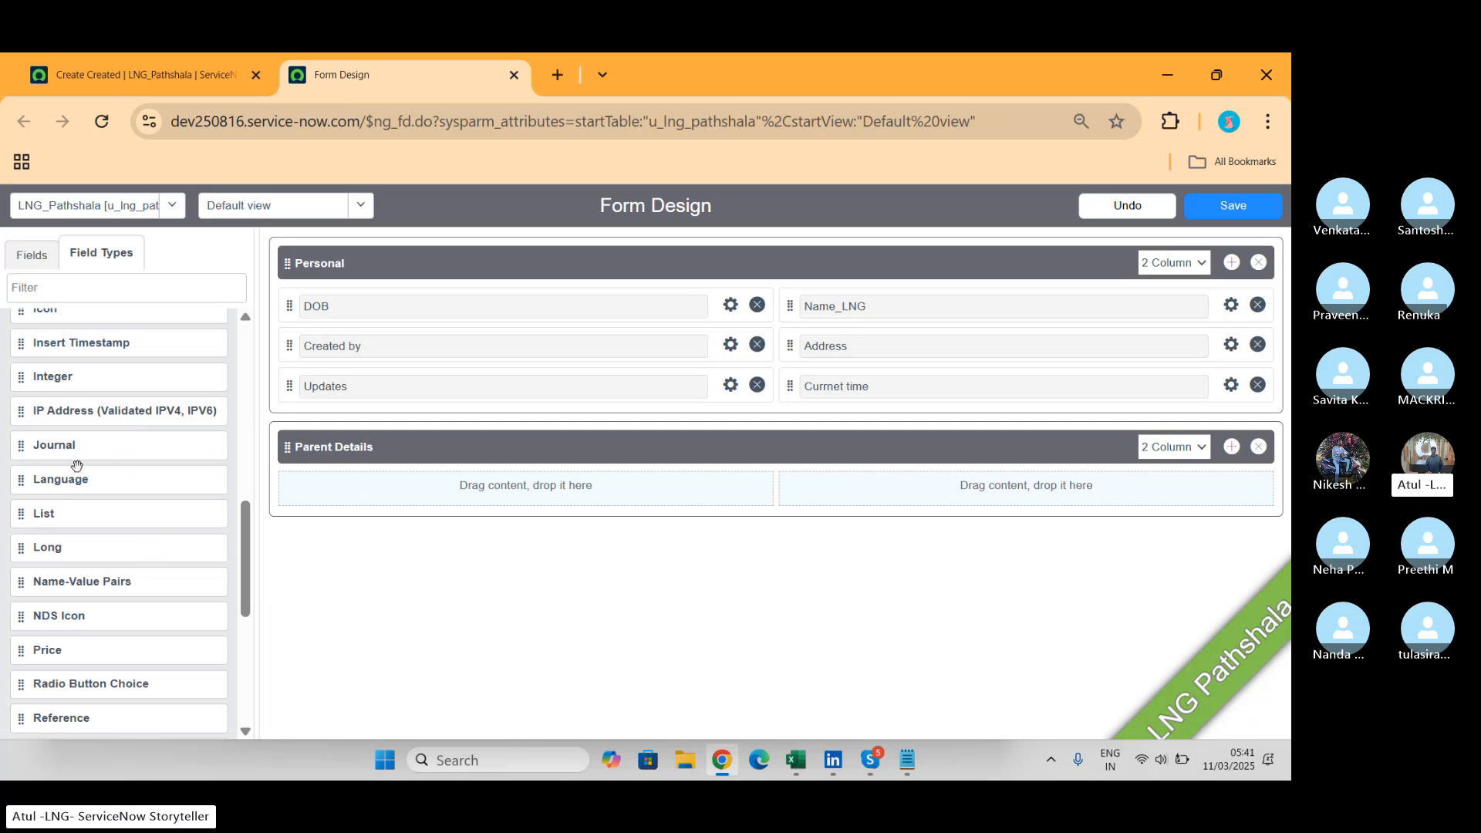
drag(71, 378, 359, 475)
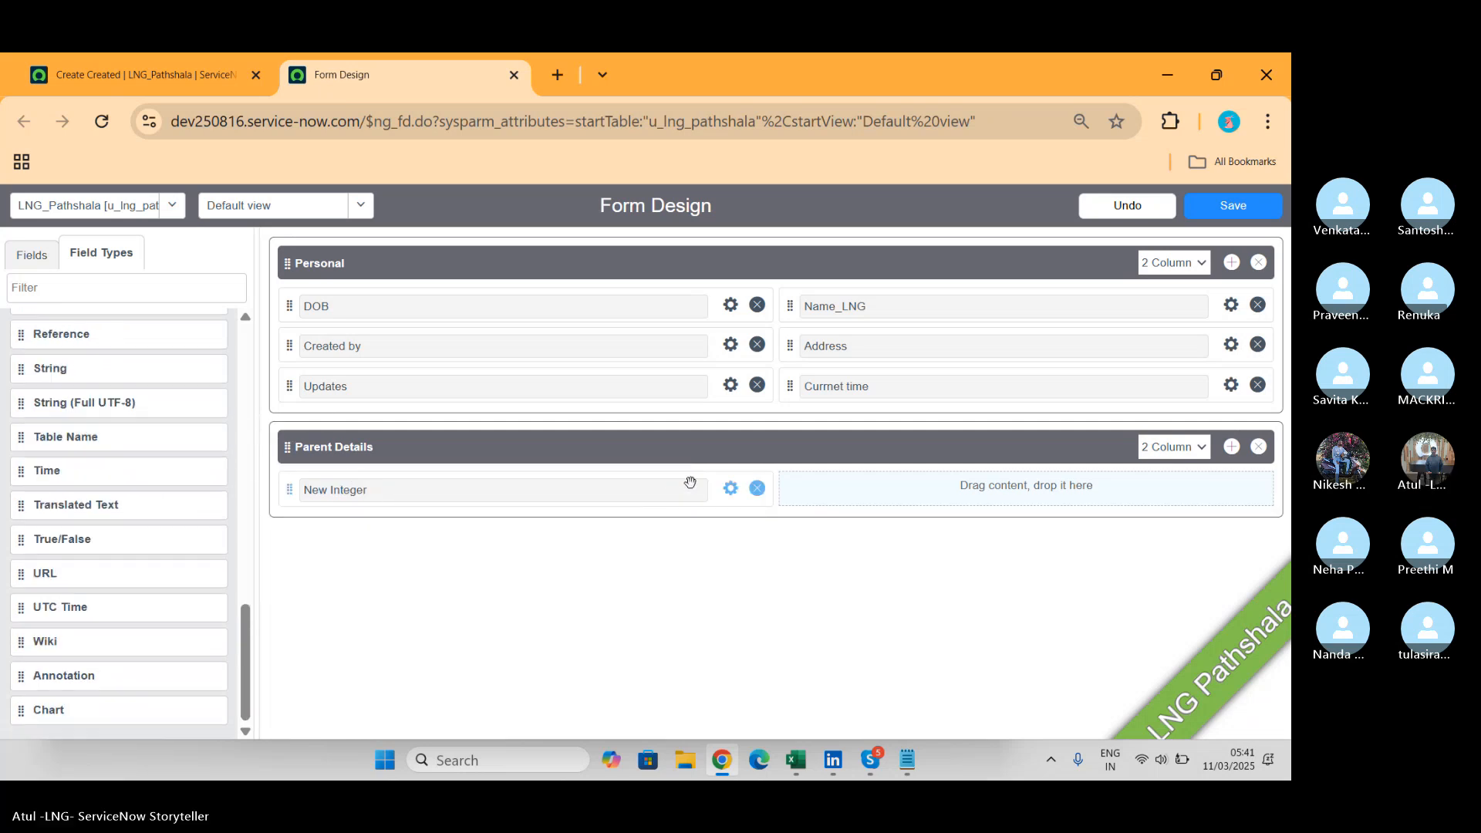
Label the new Integer field "Age", set its name to u_age, and close its properties.
click(731, 488)
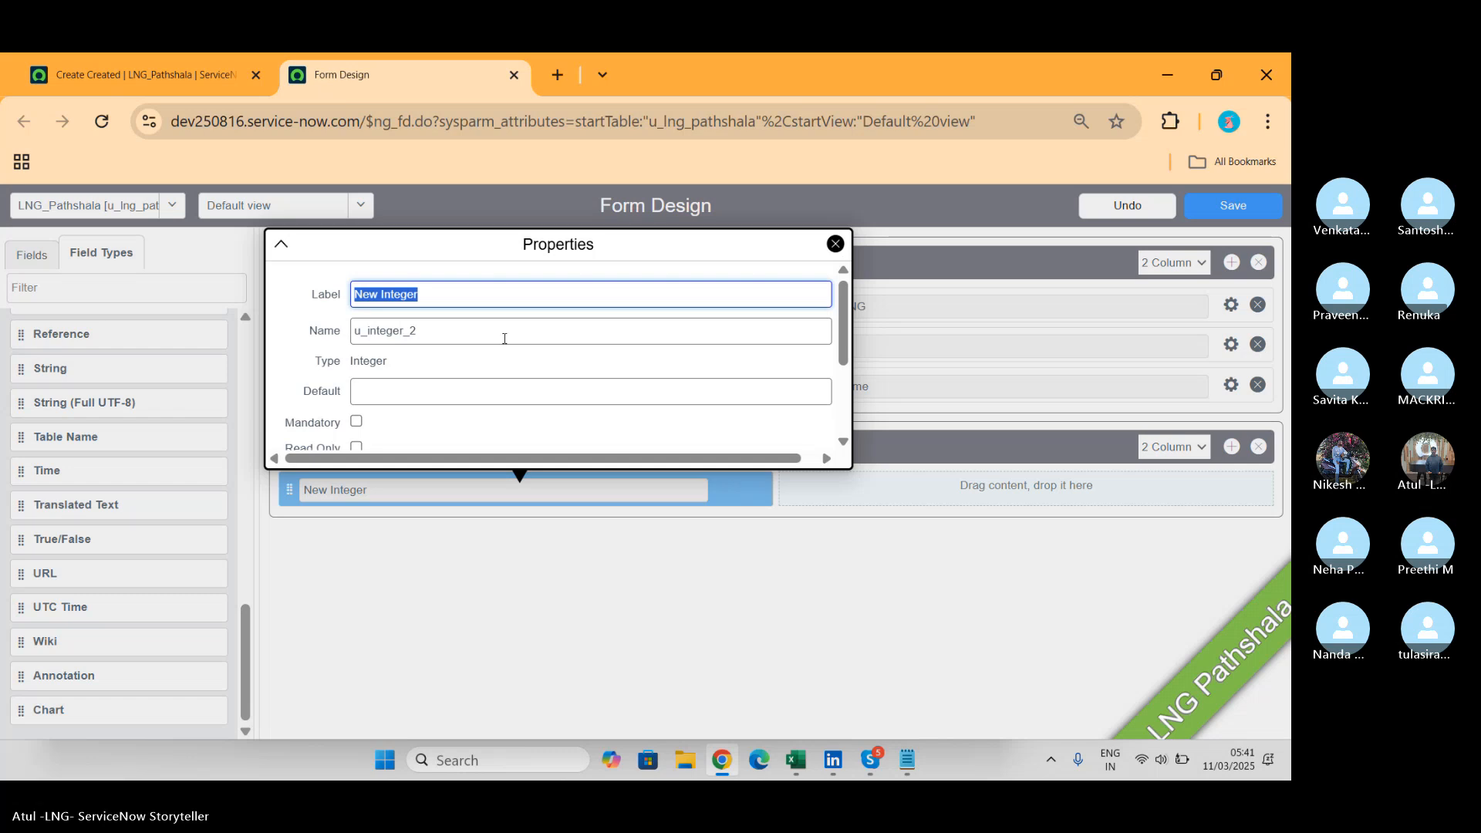
text(Agre)
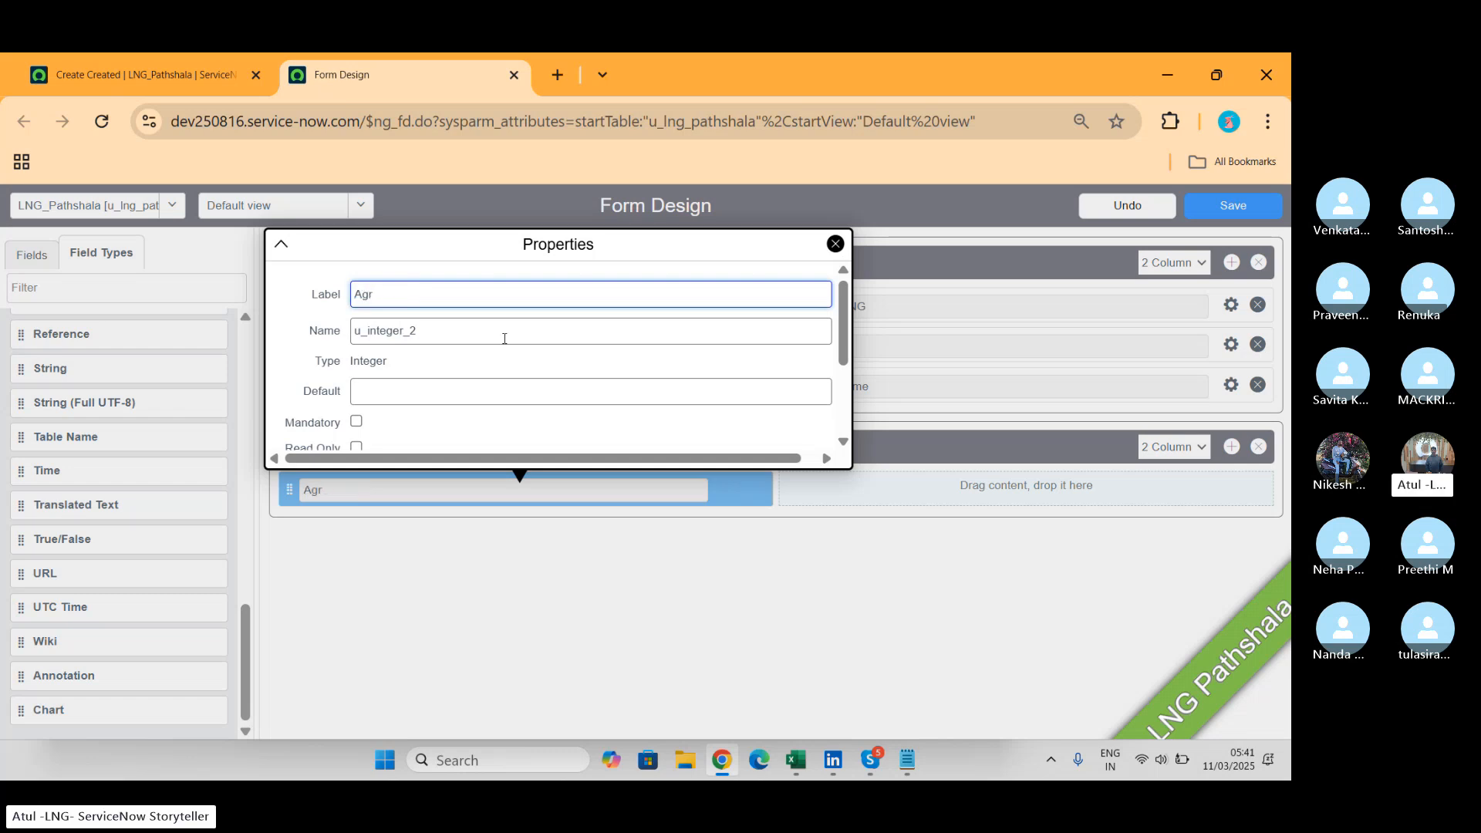
key(Tab)
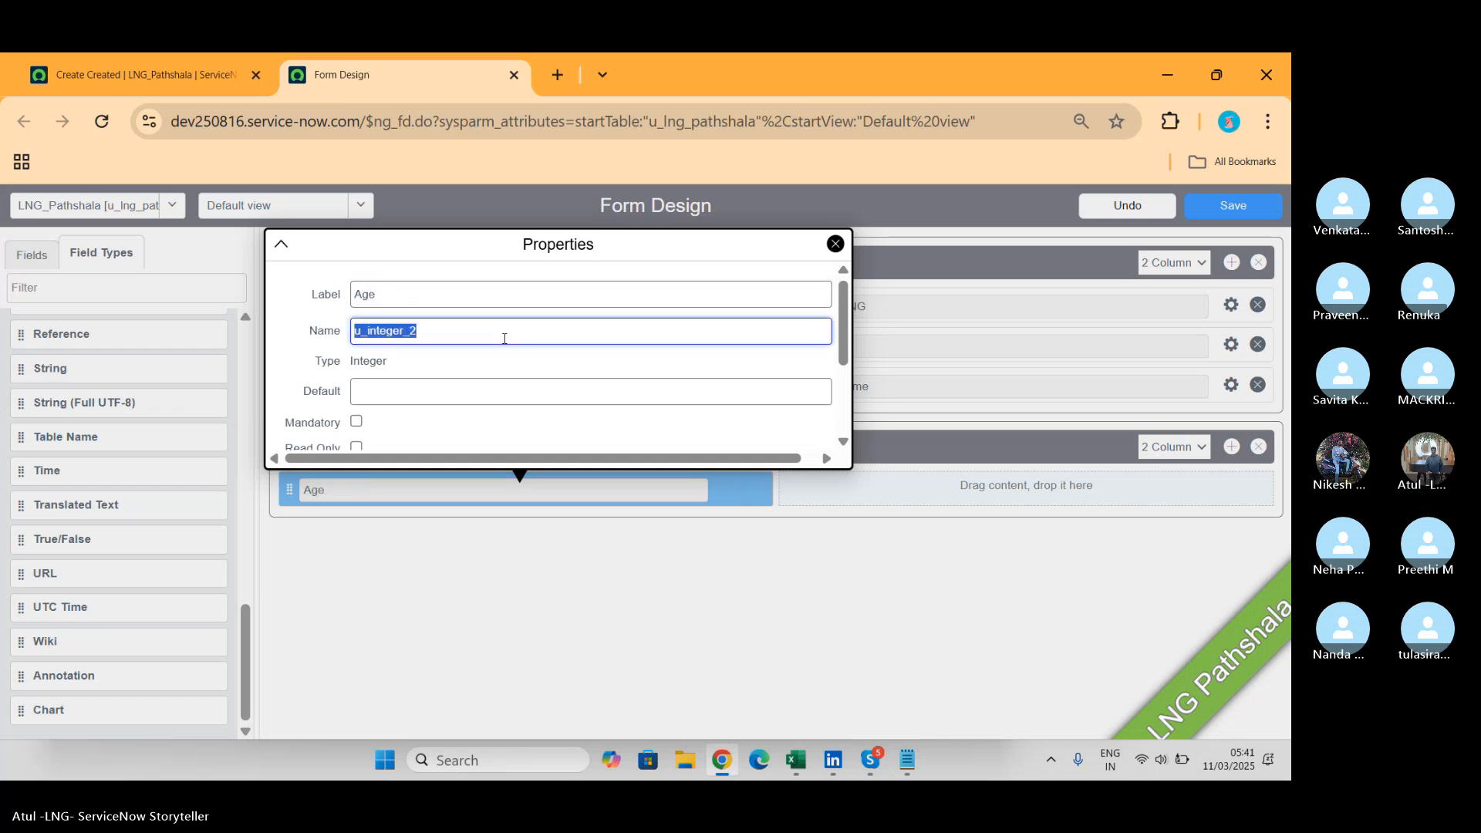
text(u_age)
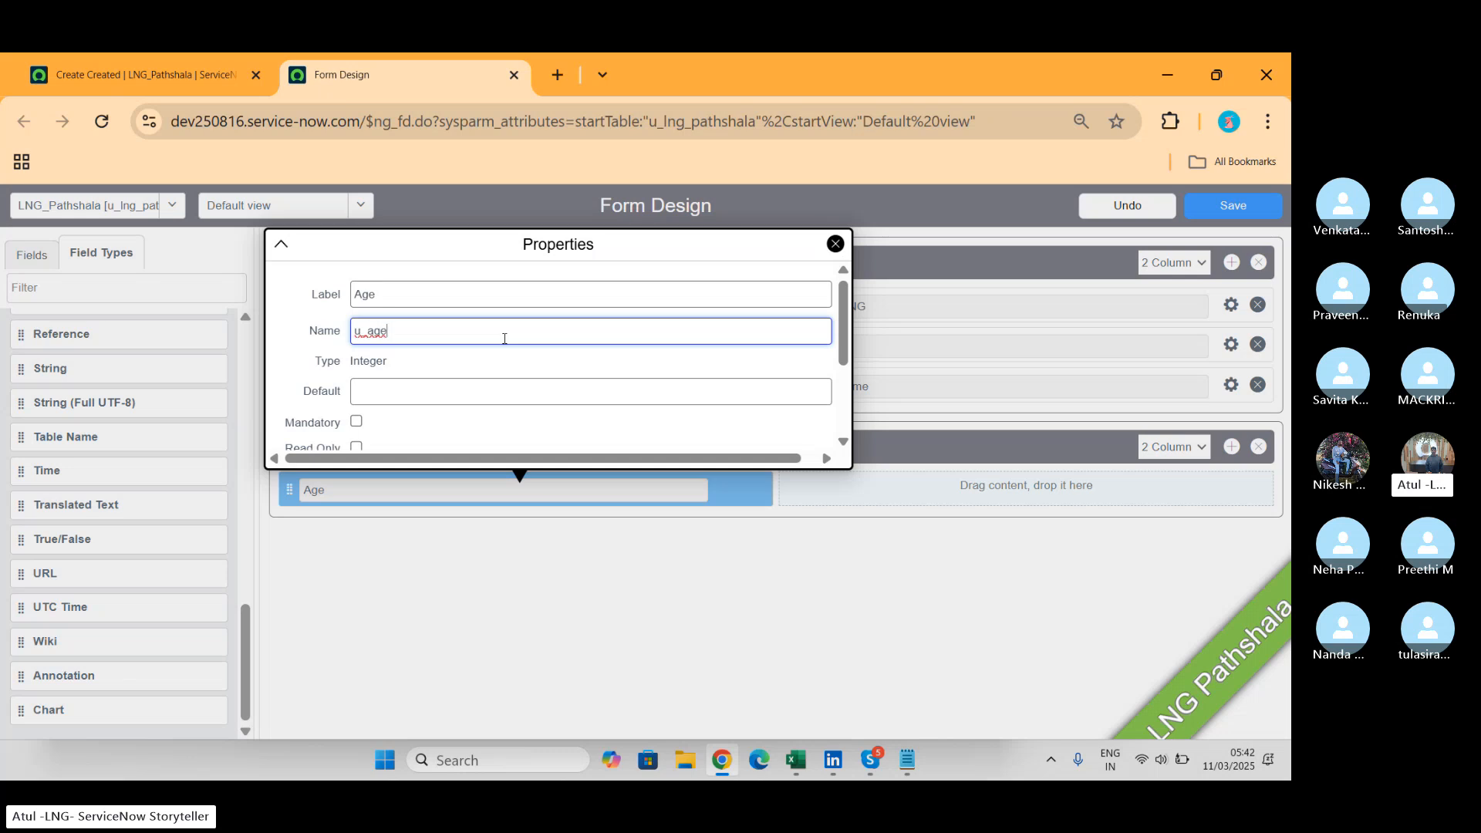
scroll(504, 338, down, 2)
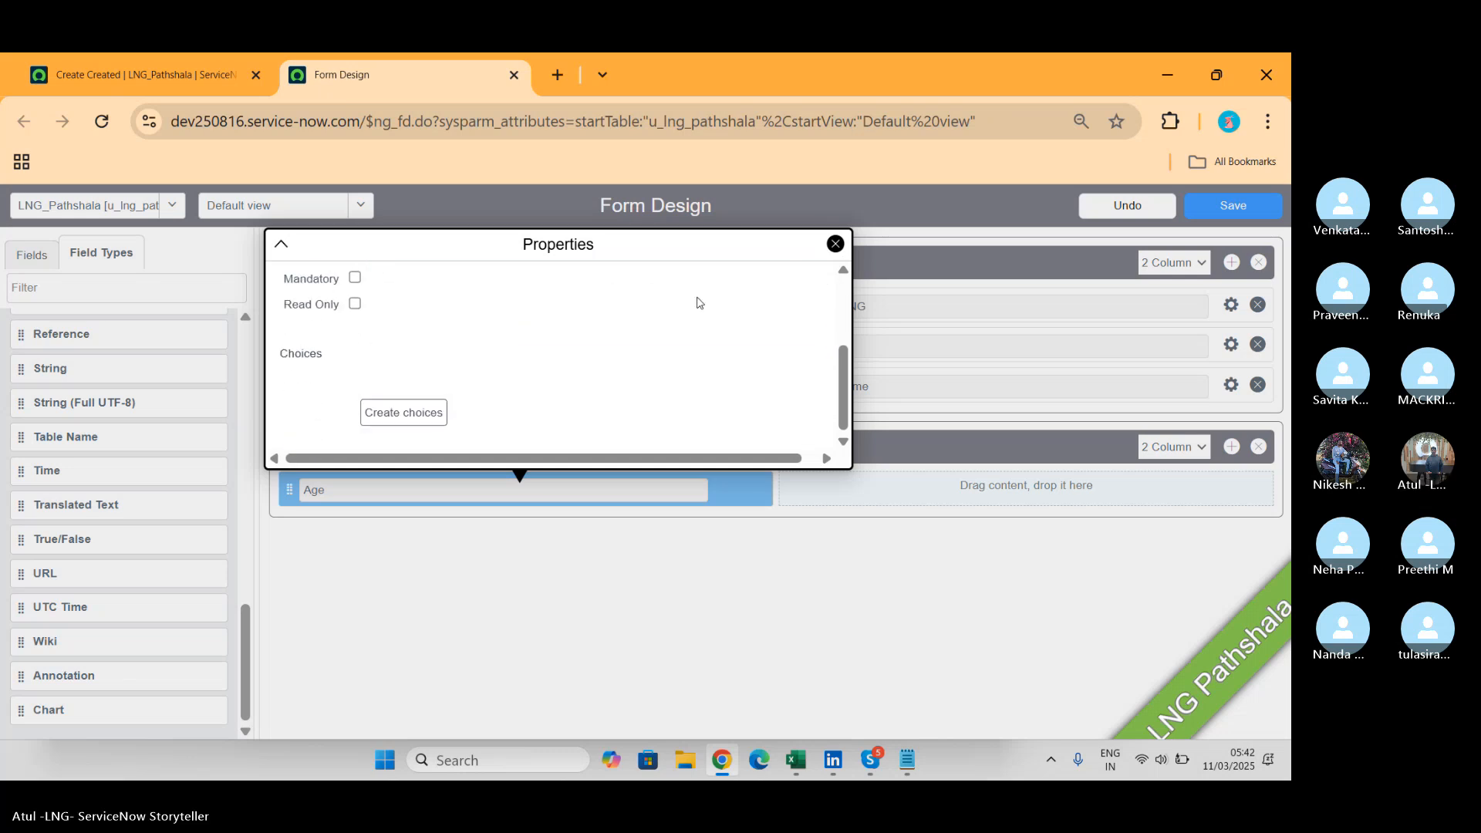
click(835, 243)
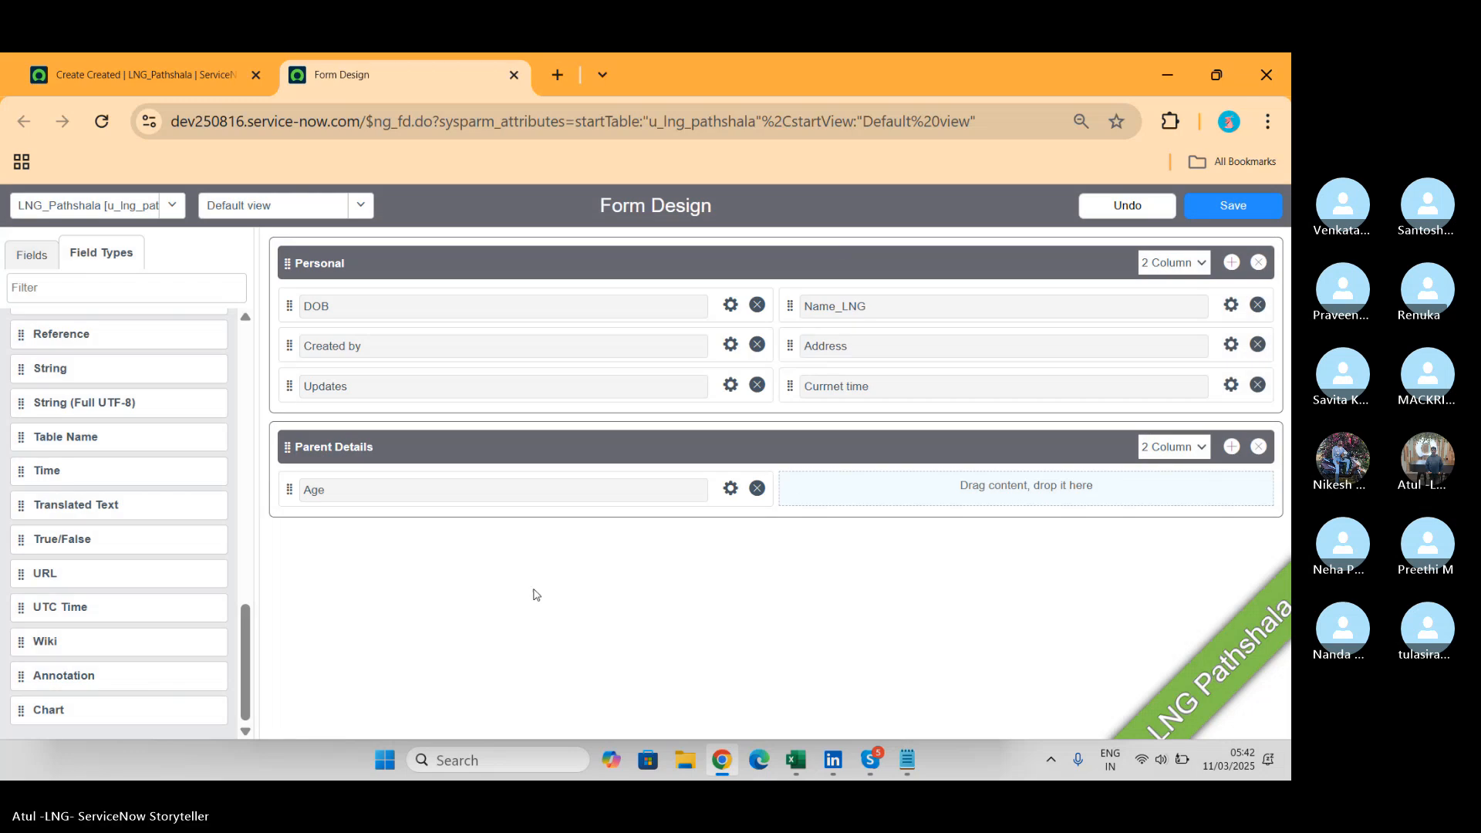
Filter the field types by "cho", add a Choice field to Parent Details' second column, and label it "Gender".
click(112, 298)
text(cho)
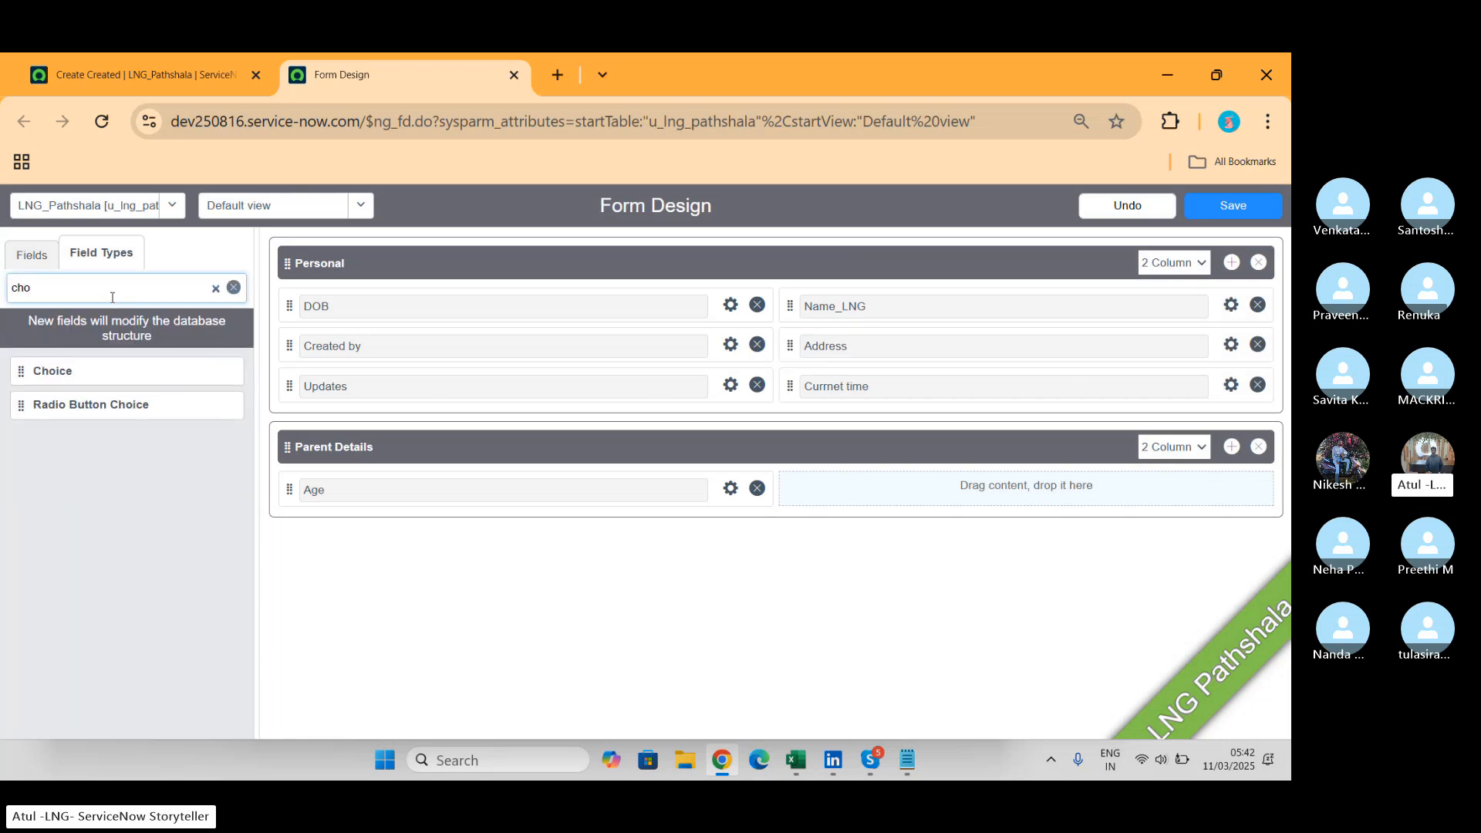
drag(58, 370, 838, 475)
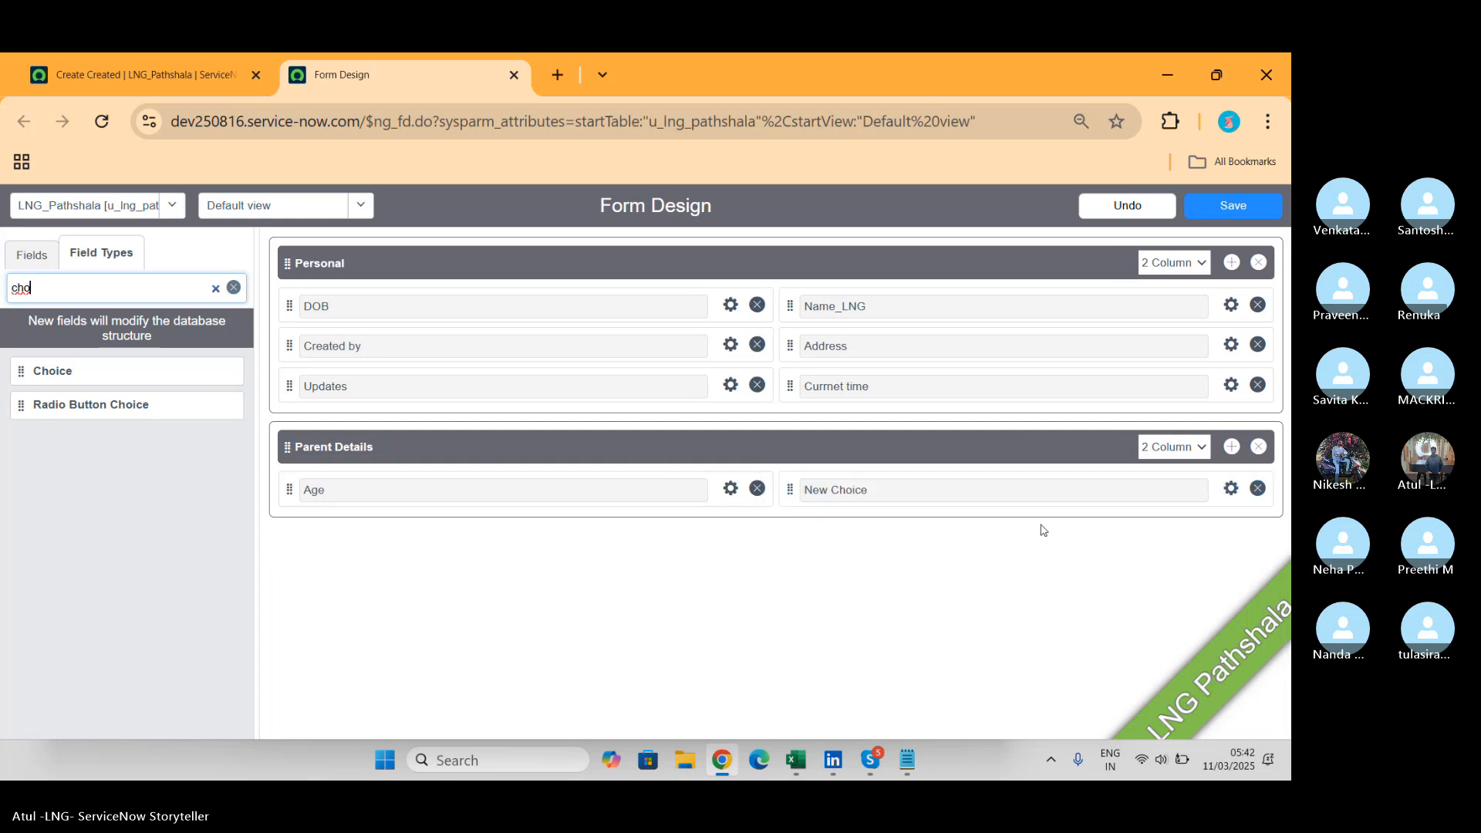
click(1231, 489)
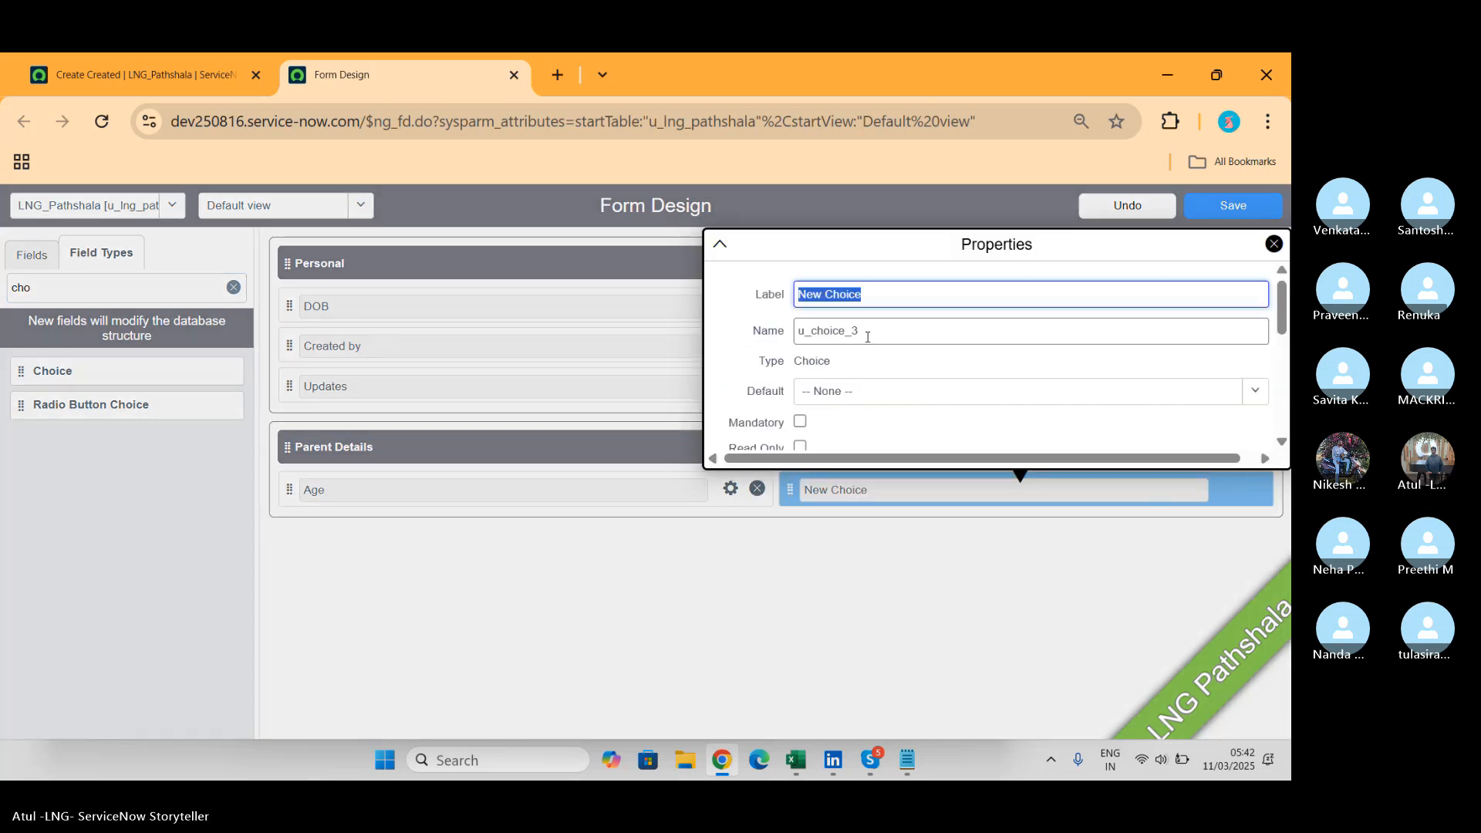
text(Gender)
key(BackSpace)
key(BackSpace)
key(BackSpace)
key(BackSpace)
key(BackSpace)
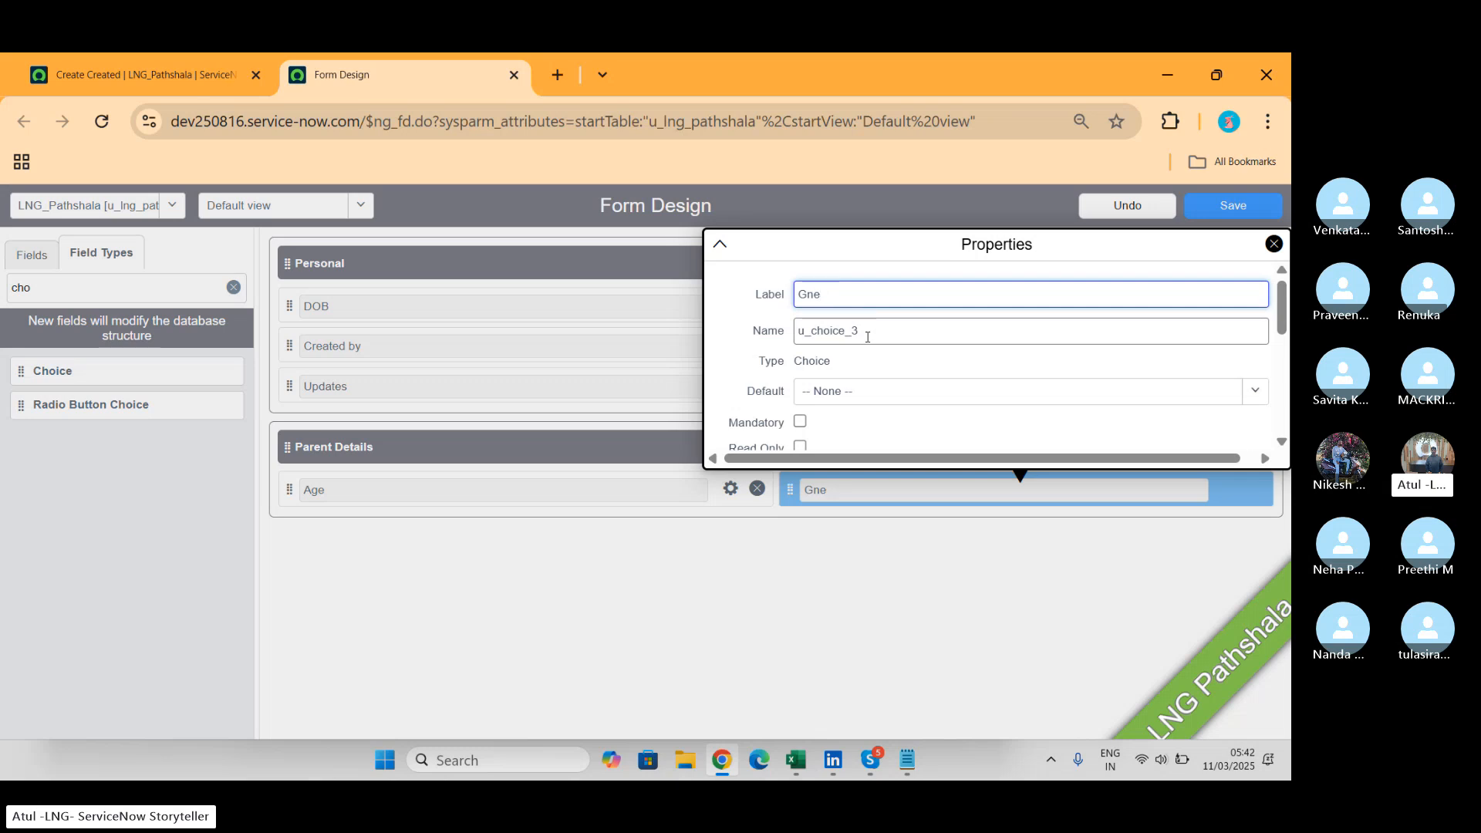
text(ender)
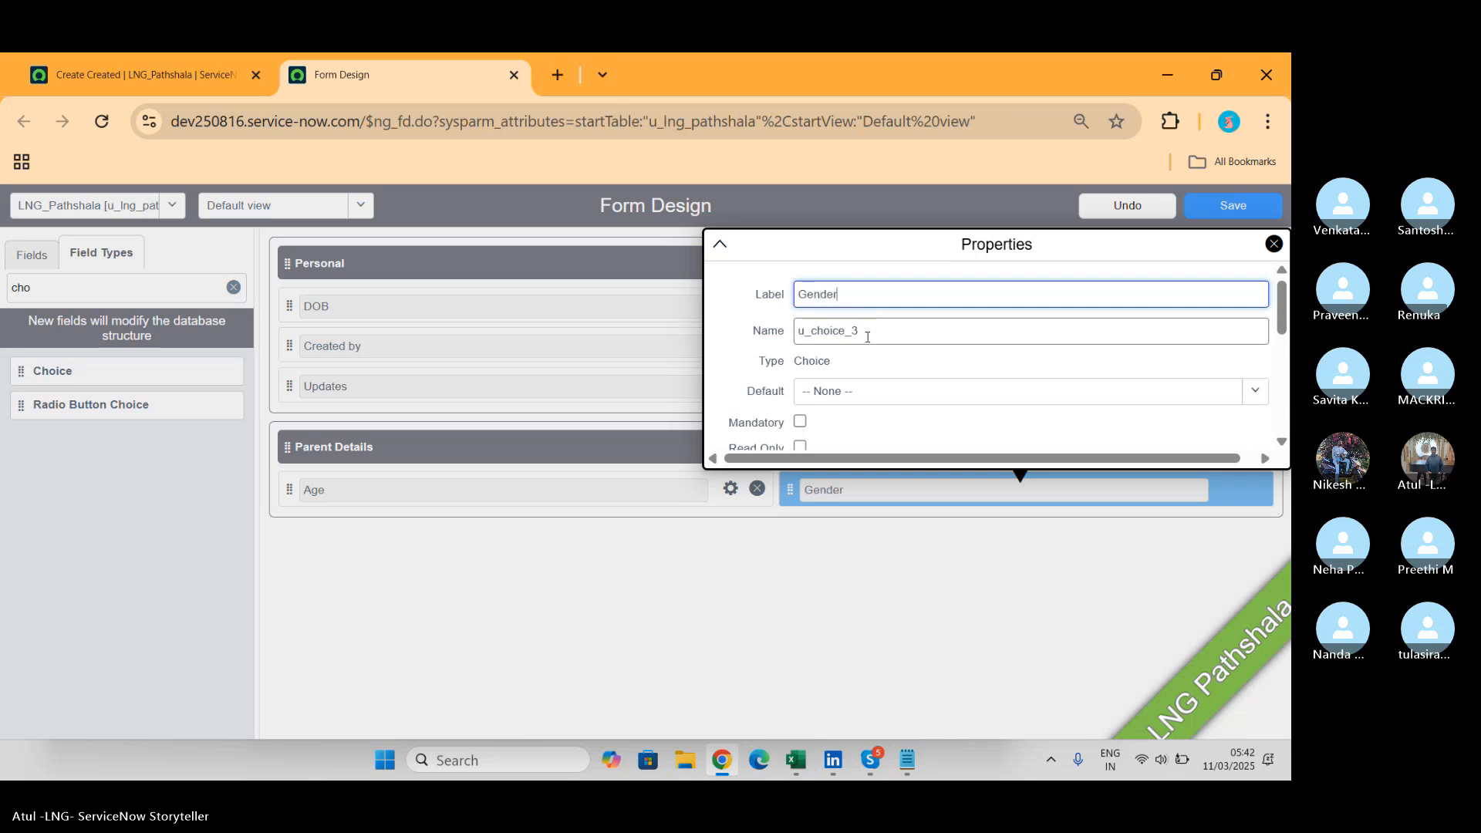
Set the Gender field's name to u_gender.
key(Tab)
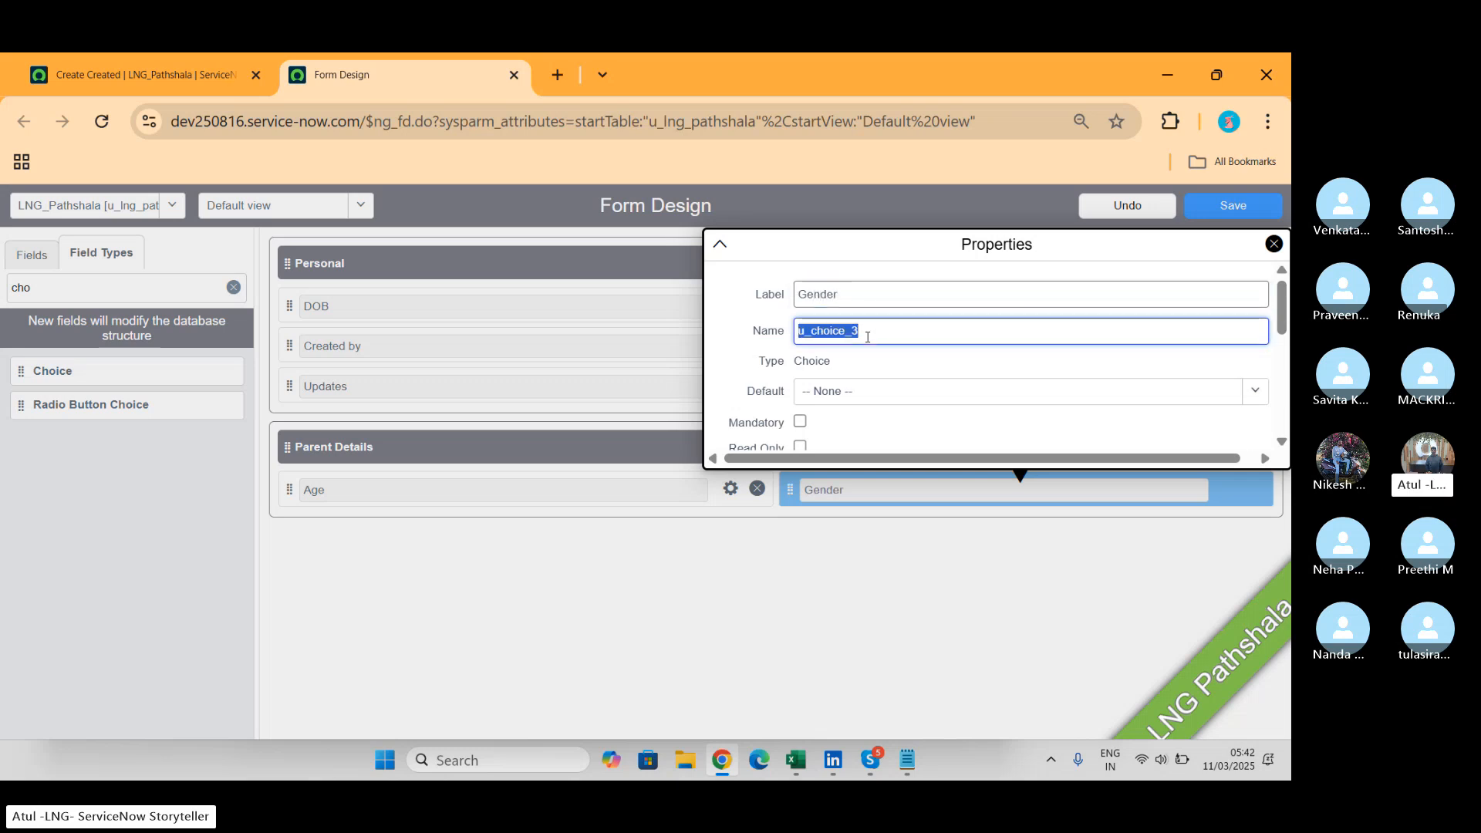
click(868, 337)
key(BackSpace)
key(BackSpace)
key(BackSpace)
key(BackSpace)
key(BackSpace)
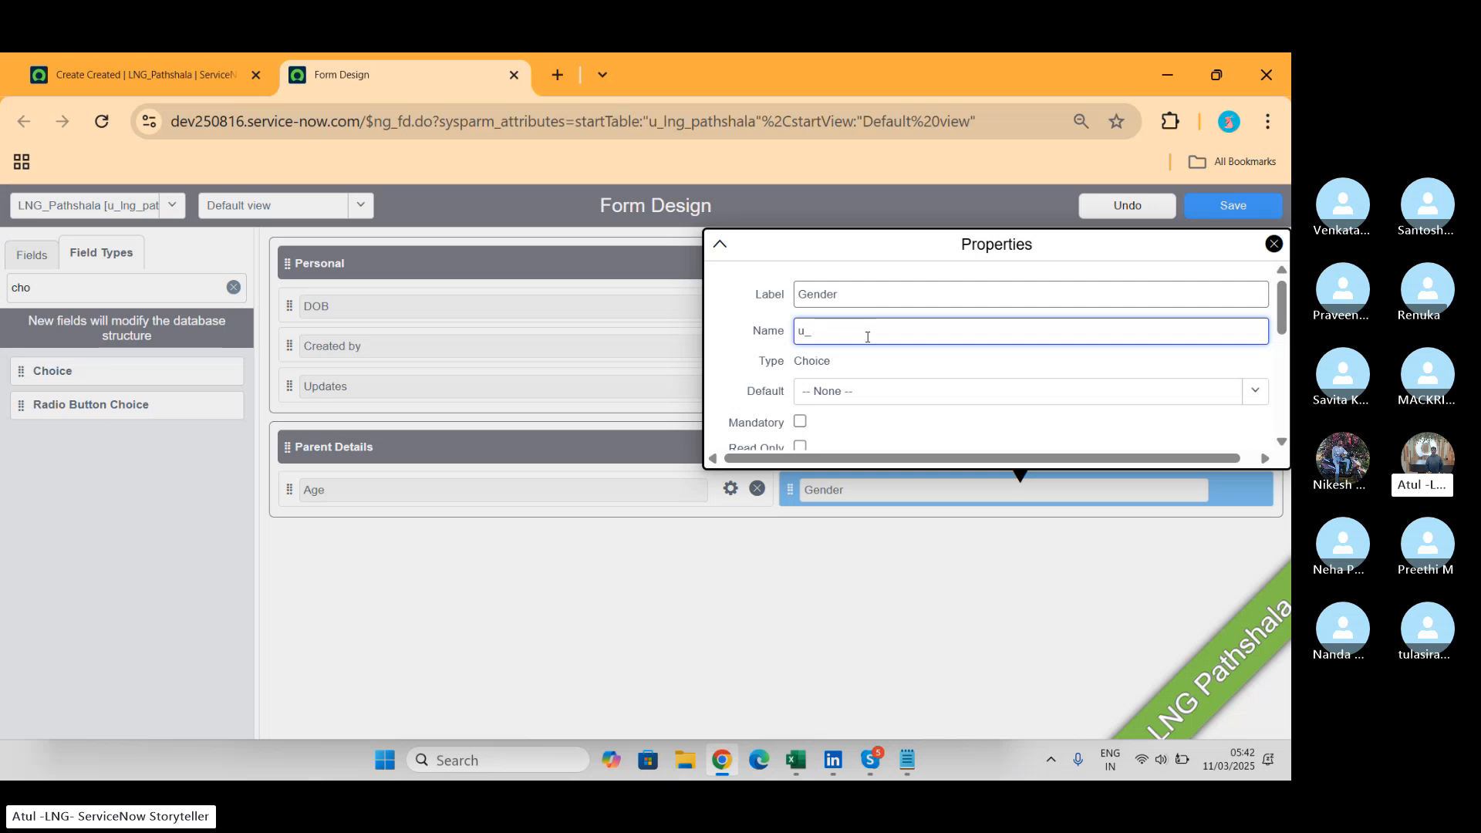
text(gender)
click(1097, 257)
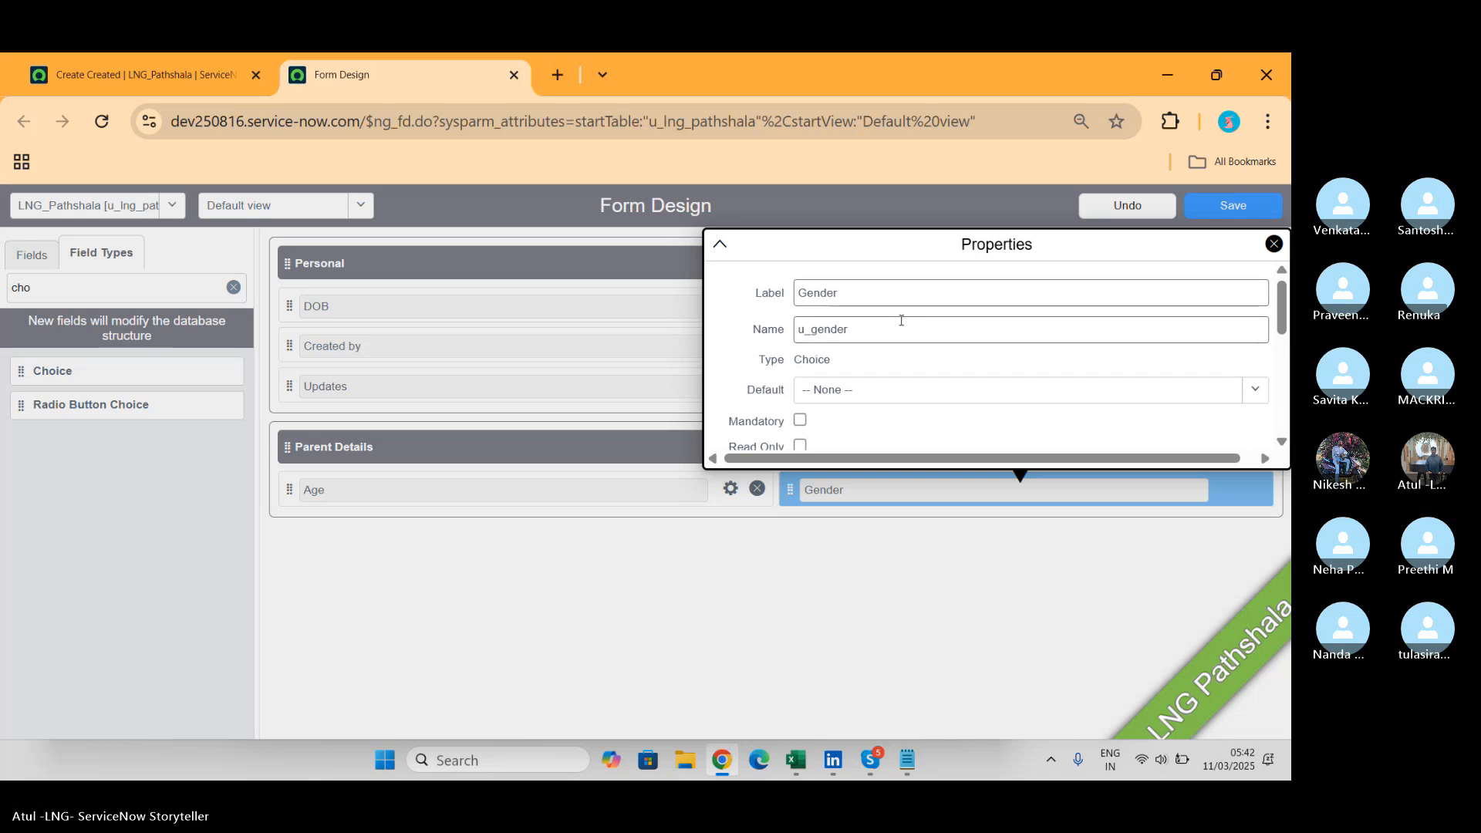
Change the Gender field's first choice from its placeholder to "Male".
scroll(901, 328, down, 3)
scroll(903, 324, down, 1)
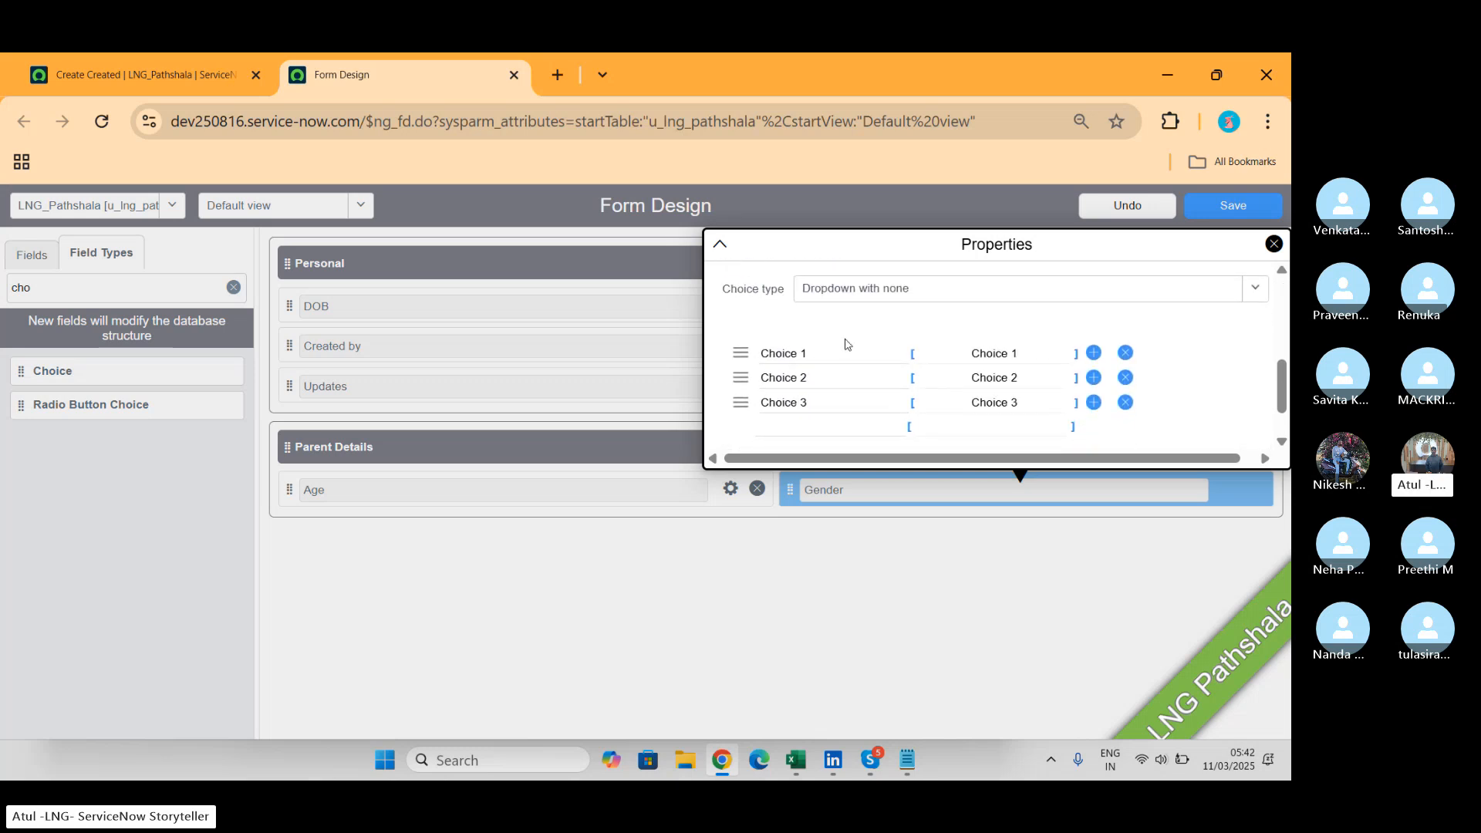
click(824, 353)
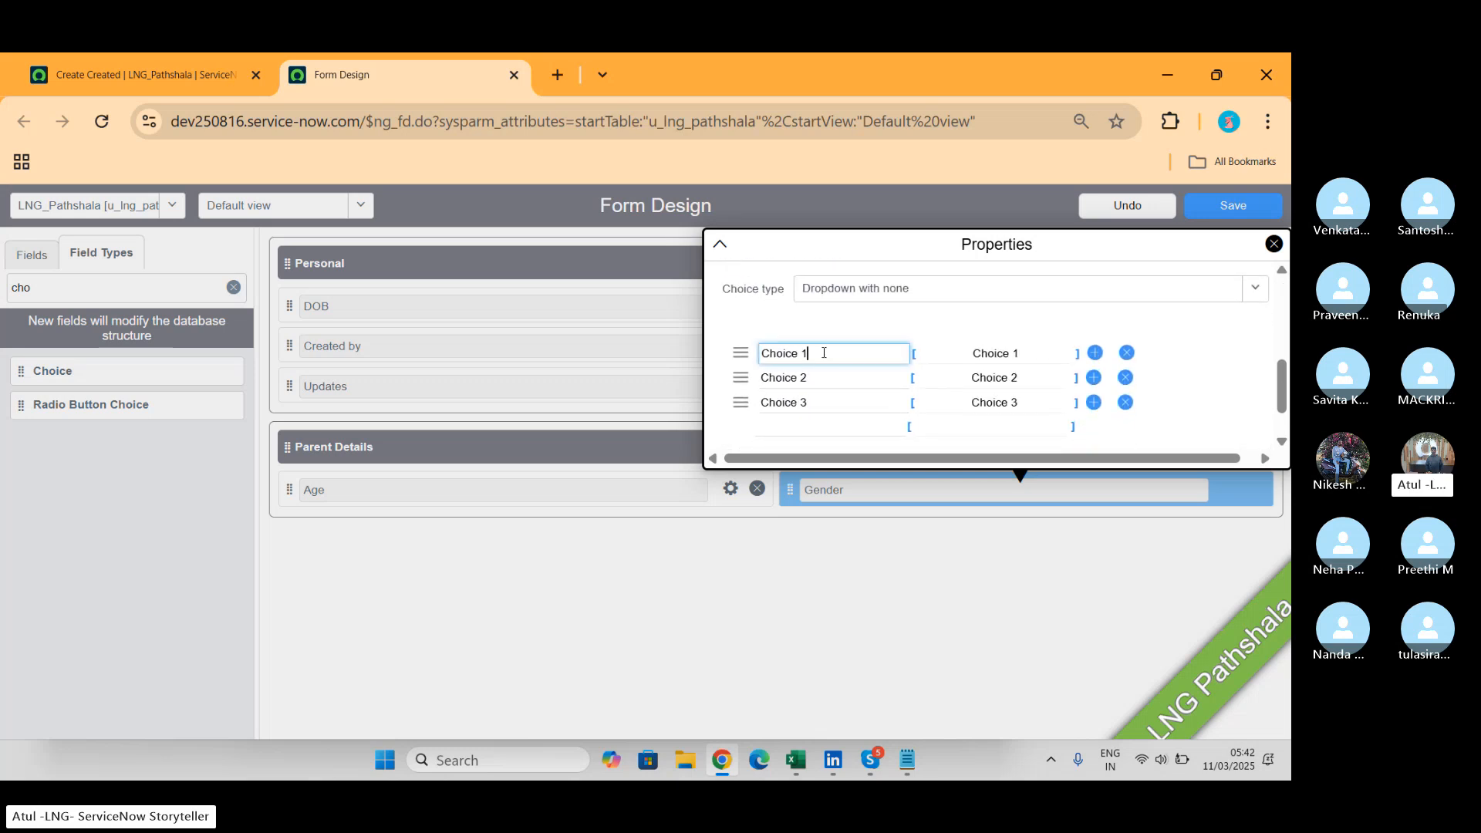
key(BackSpace)
key(BackSpace)
key(BackSpace)
key(BackSpace)
key(BackSpace)
key(BackSpace)
key(BackSpace)
key(BackSpace)
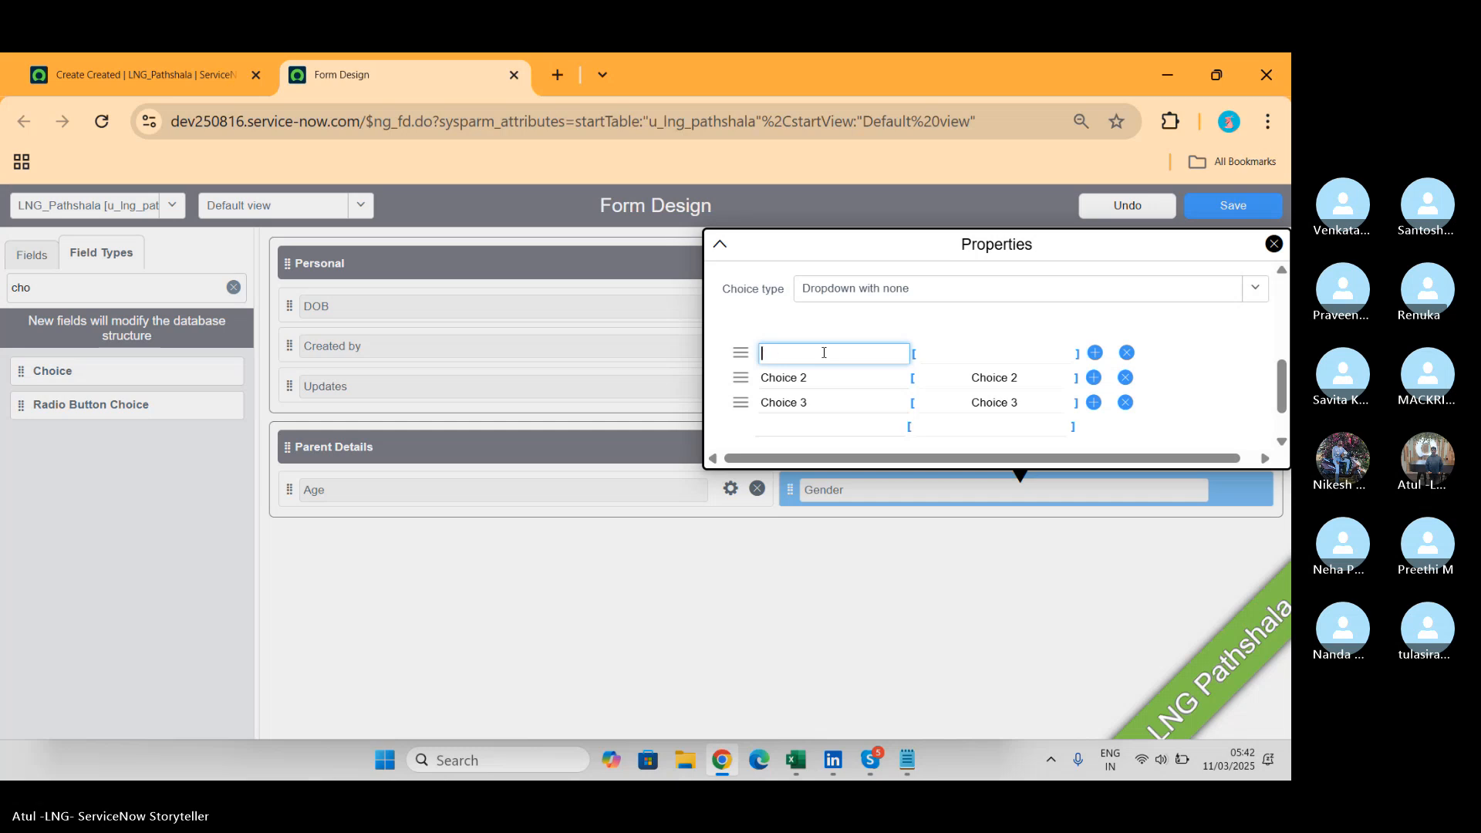
text(Male)
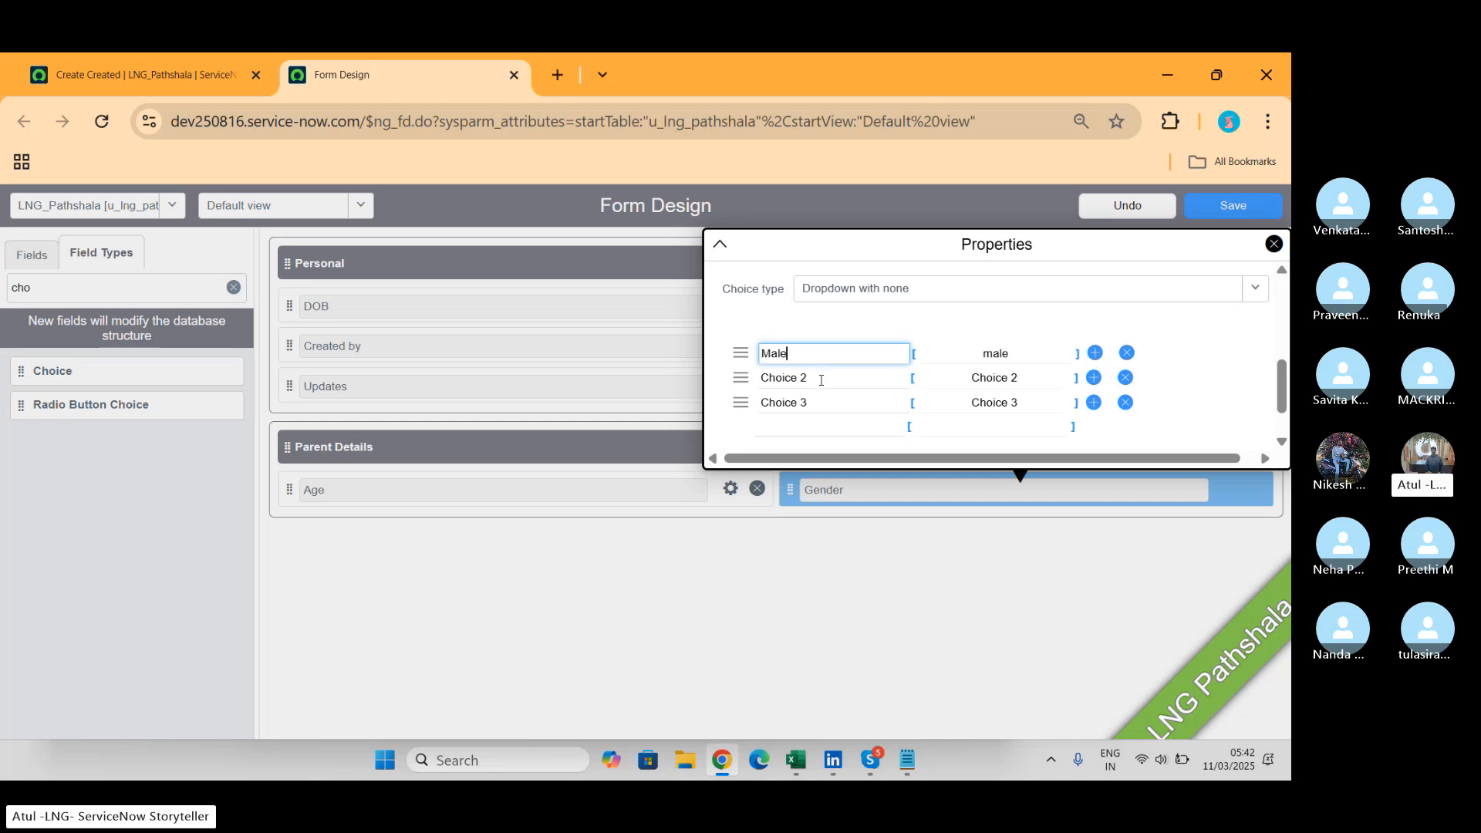
Change the Gender field's second choice to "Female".
click(821, 380)
key(BackSpace)
key(BackSpace)
key(BackSpace)
key(BackSpace)
key(BackSpace)
key(BackSpace)
key(BackSpace)
key(BackSpace)
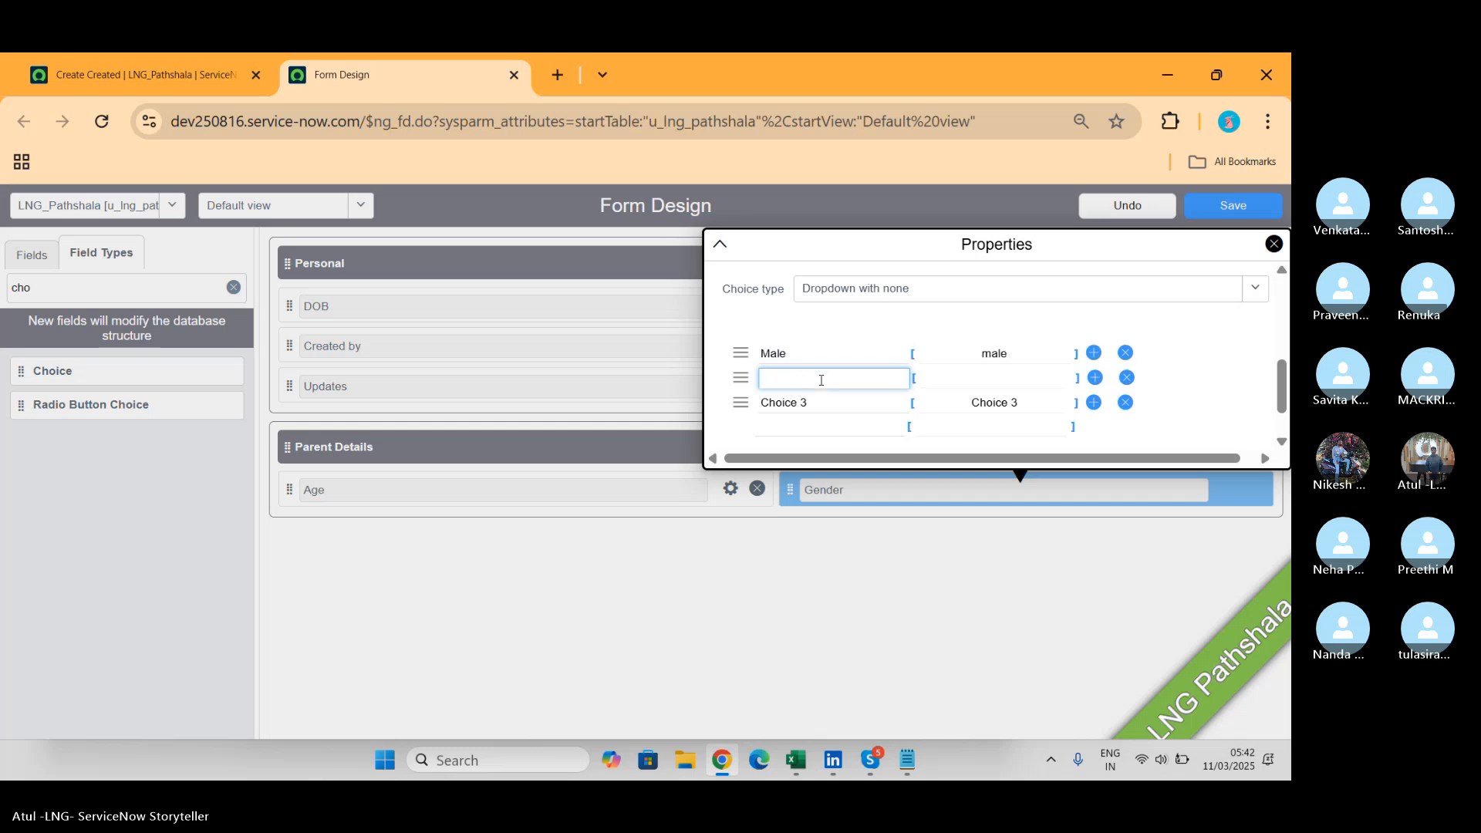
text(Fea)
text(male)
Change the Gender field's third choice to "not pefer to tell" and close the field's properties.
click(828, 405)
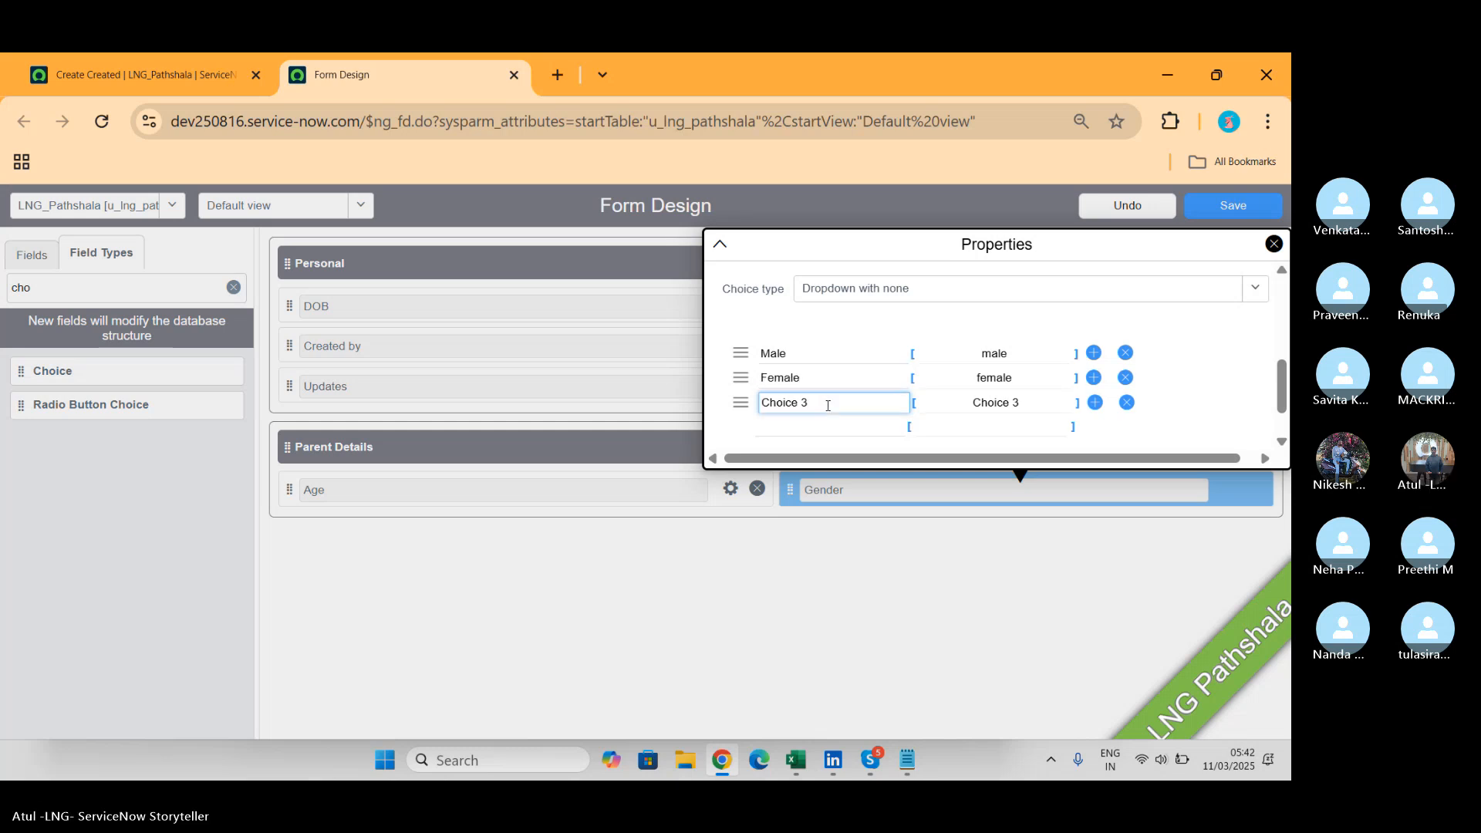
key(BackSpace)
key(BackSpace)
key(BackSpace)
key(BackSpace)
key(BackSpace)
key(BackSpace)
key(BackSpace)
key(BackSpace)
text(ot)
text(not peder)
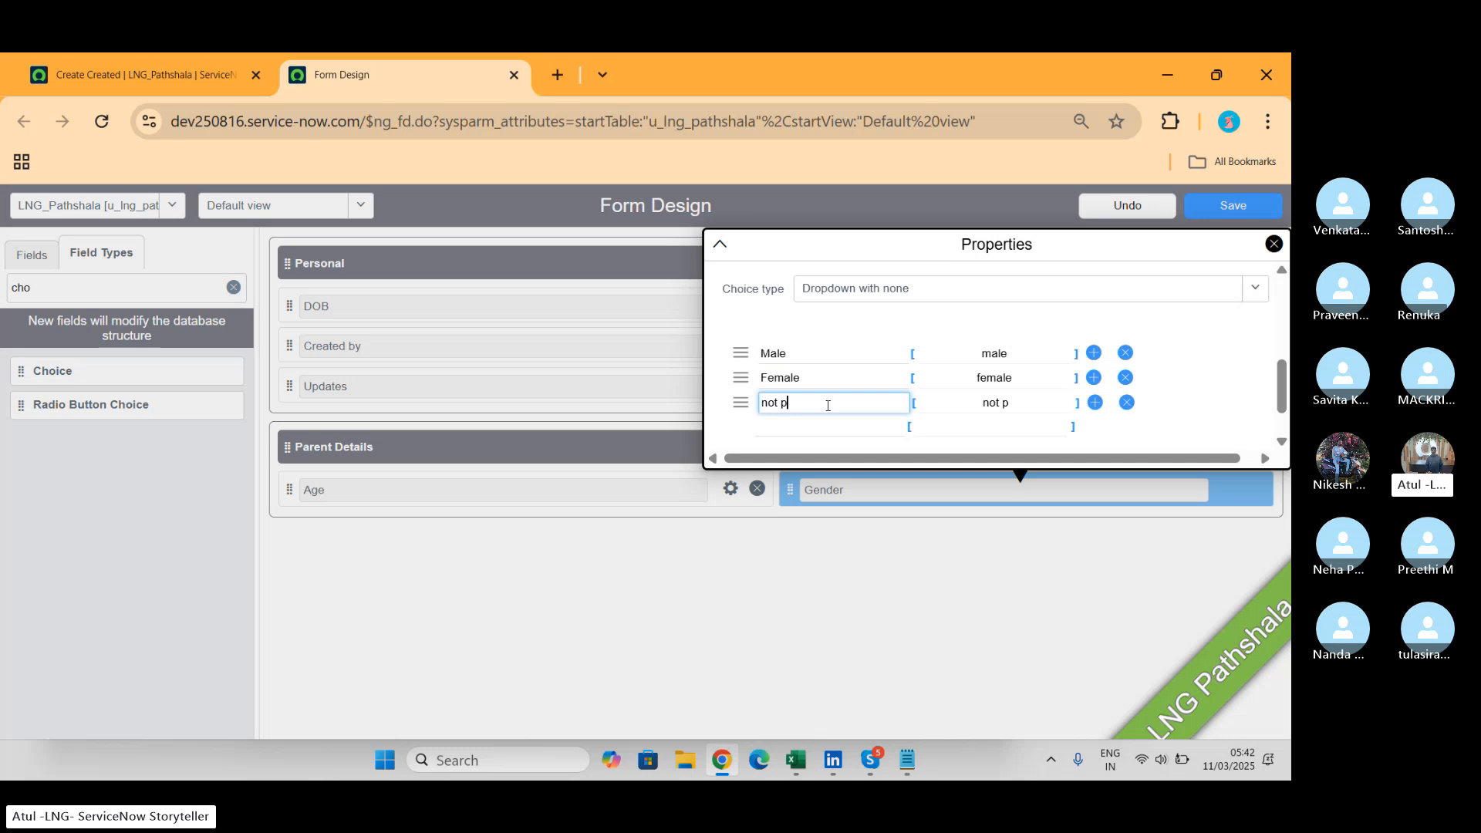
key(BackSpace)
key(BackSpace)
key(BackSpace)
key(BackSpace)
text(fee to tell)
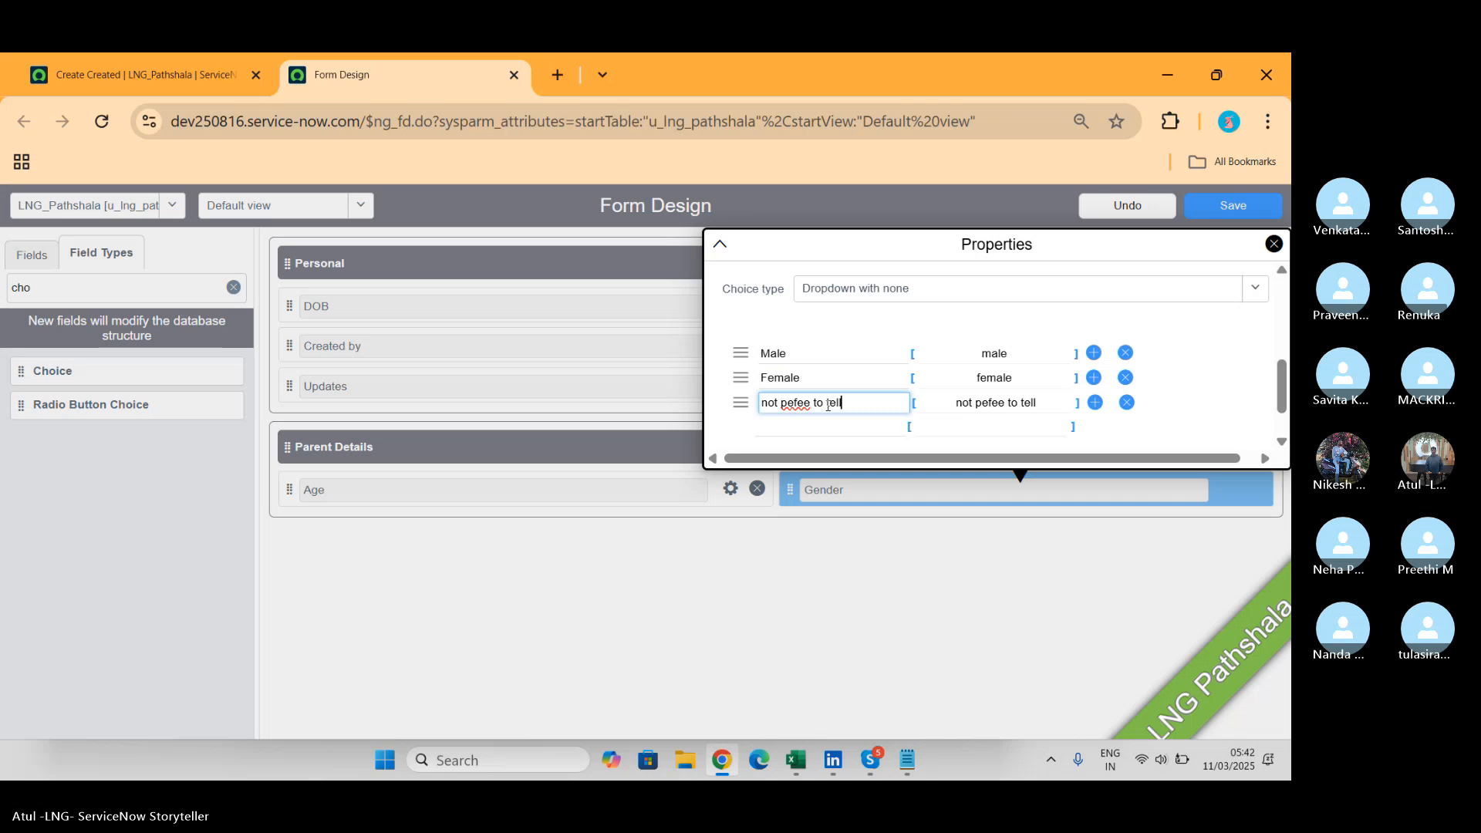
click(810, 403)
key(BackSpace)
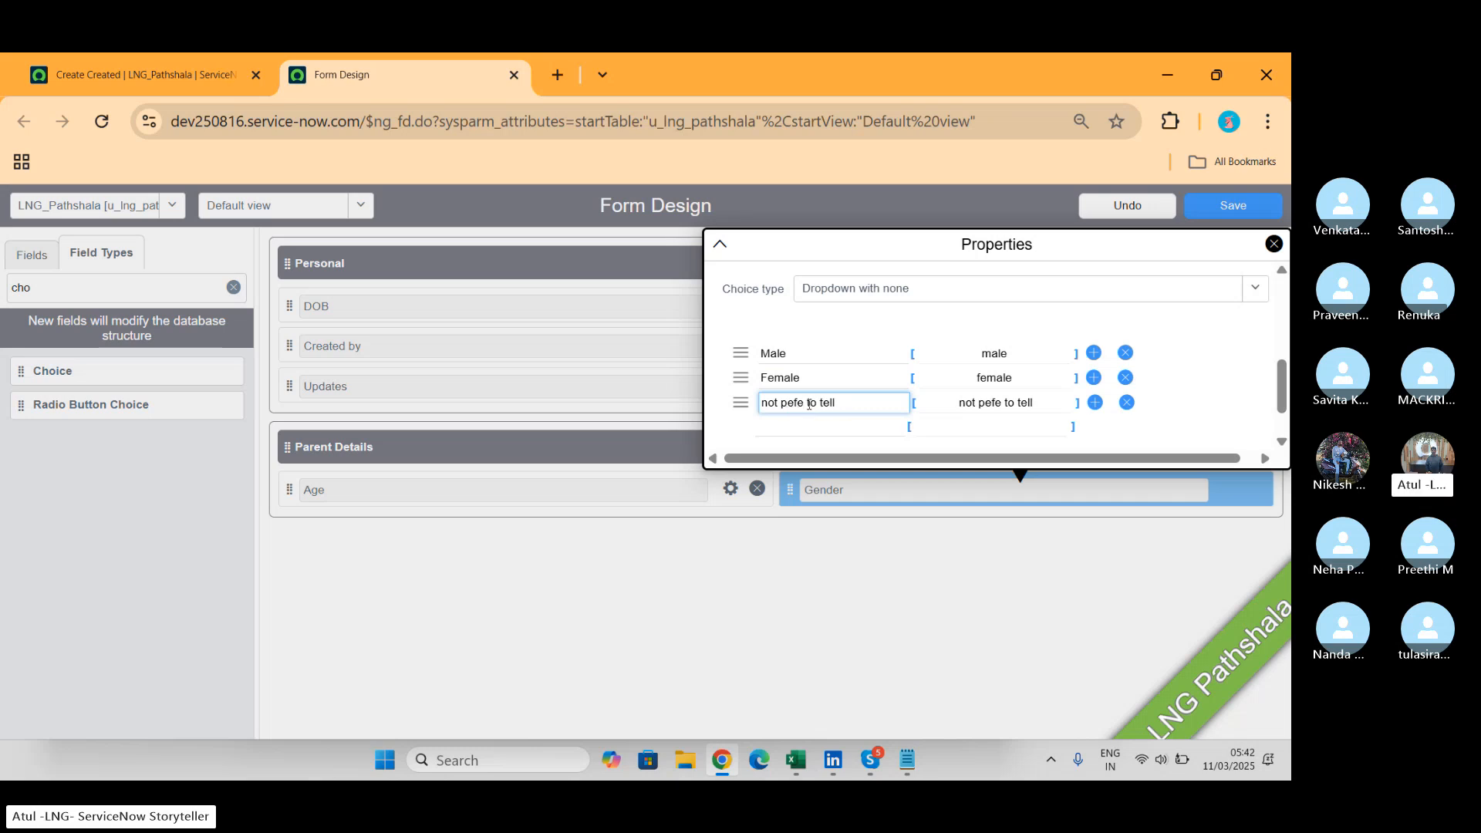
text(r)
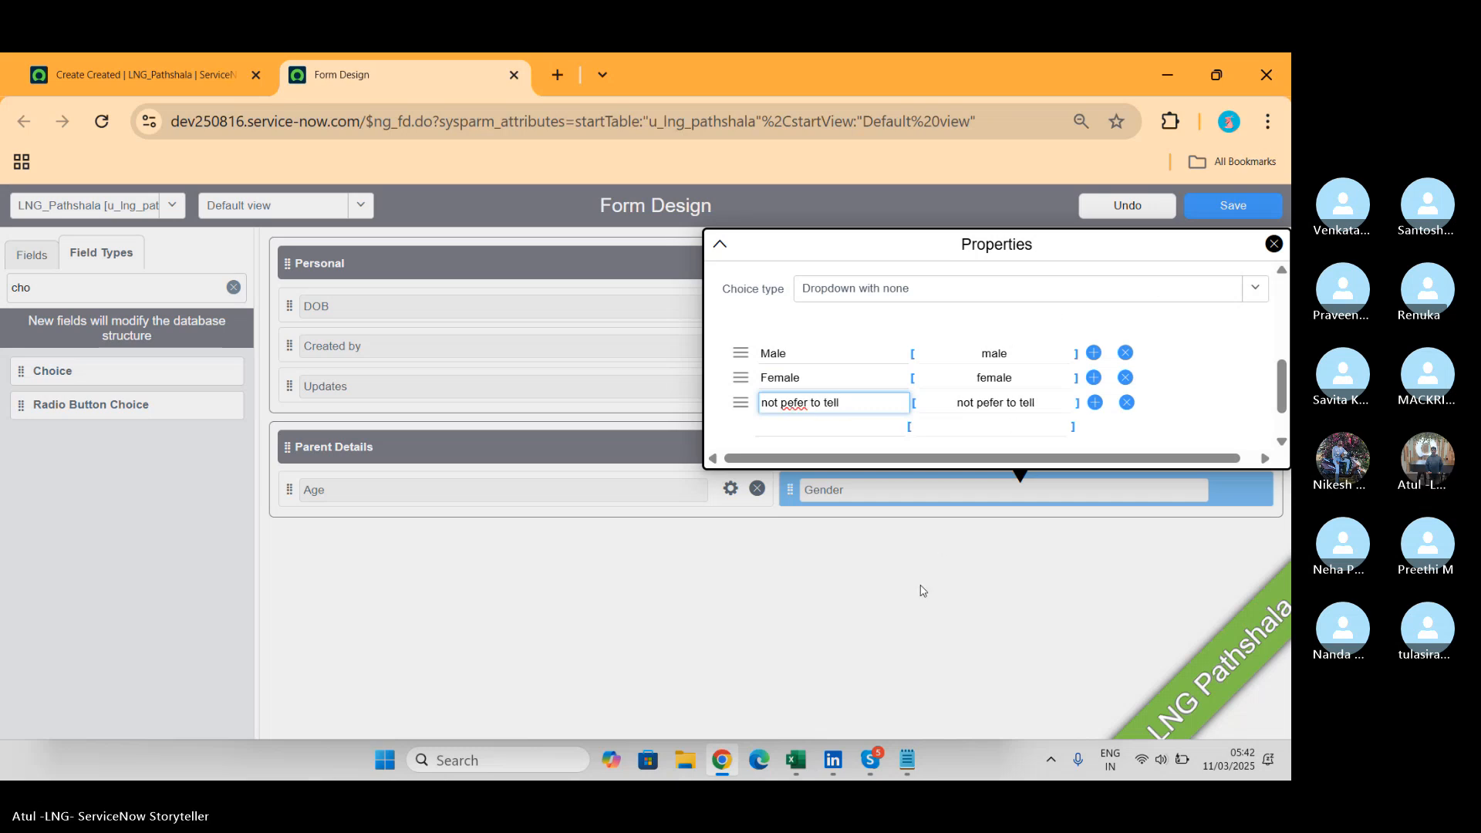
click(922, 590)
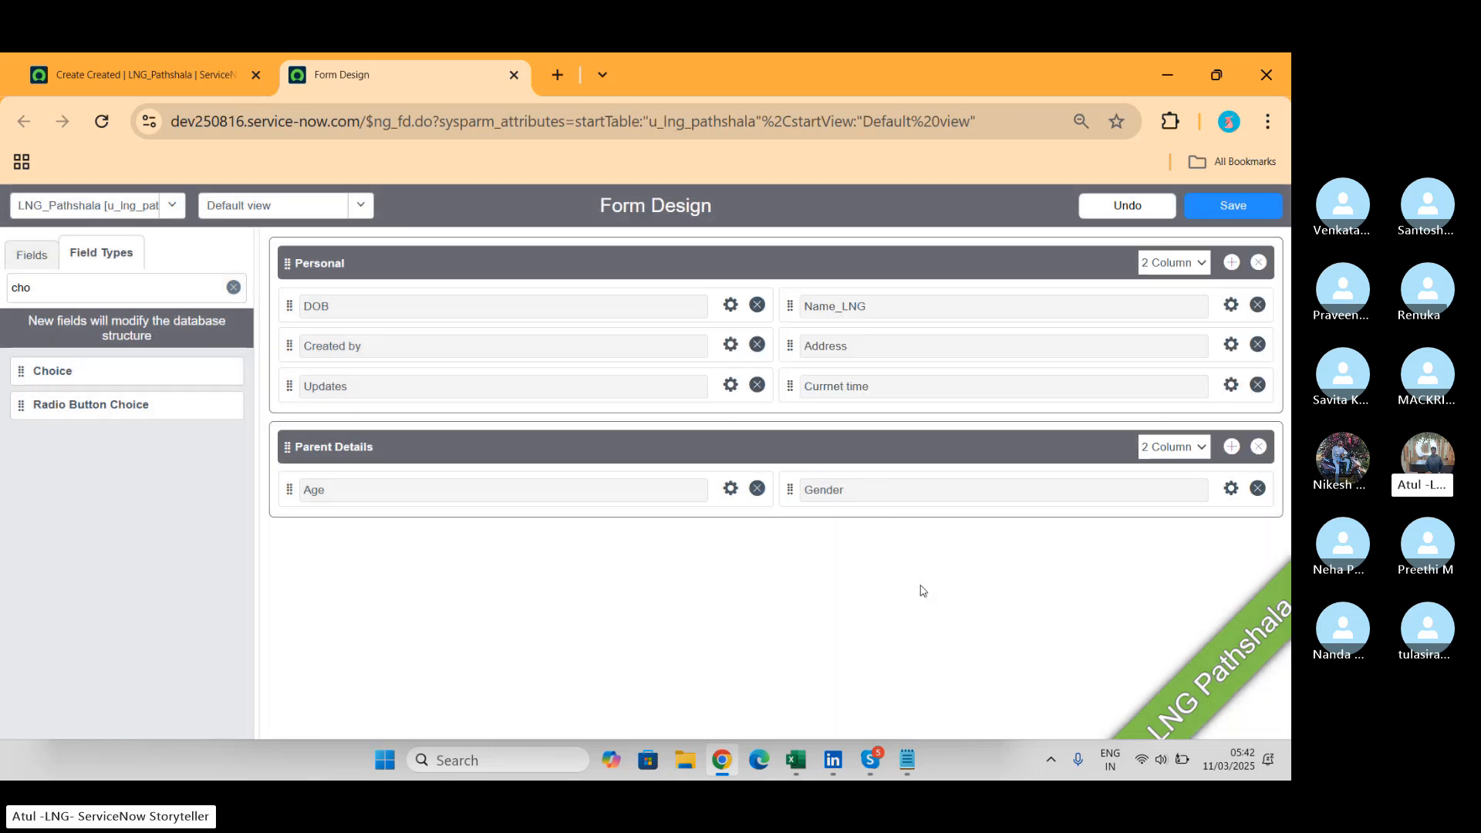
Save the form design, and reload the new LNG_Pathshala record to check the Gender field's choices.
click(1226, 218)
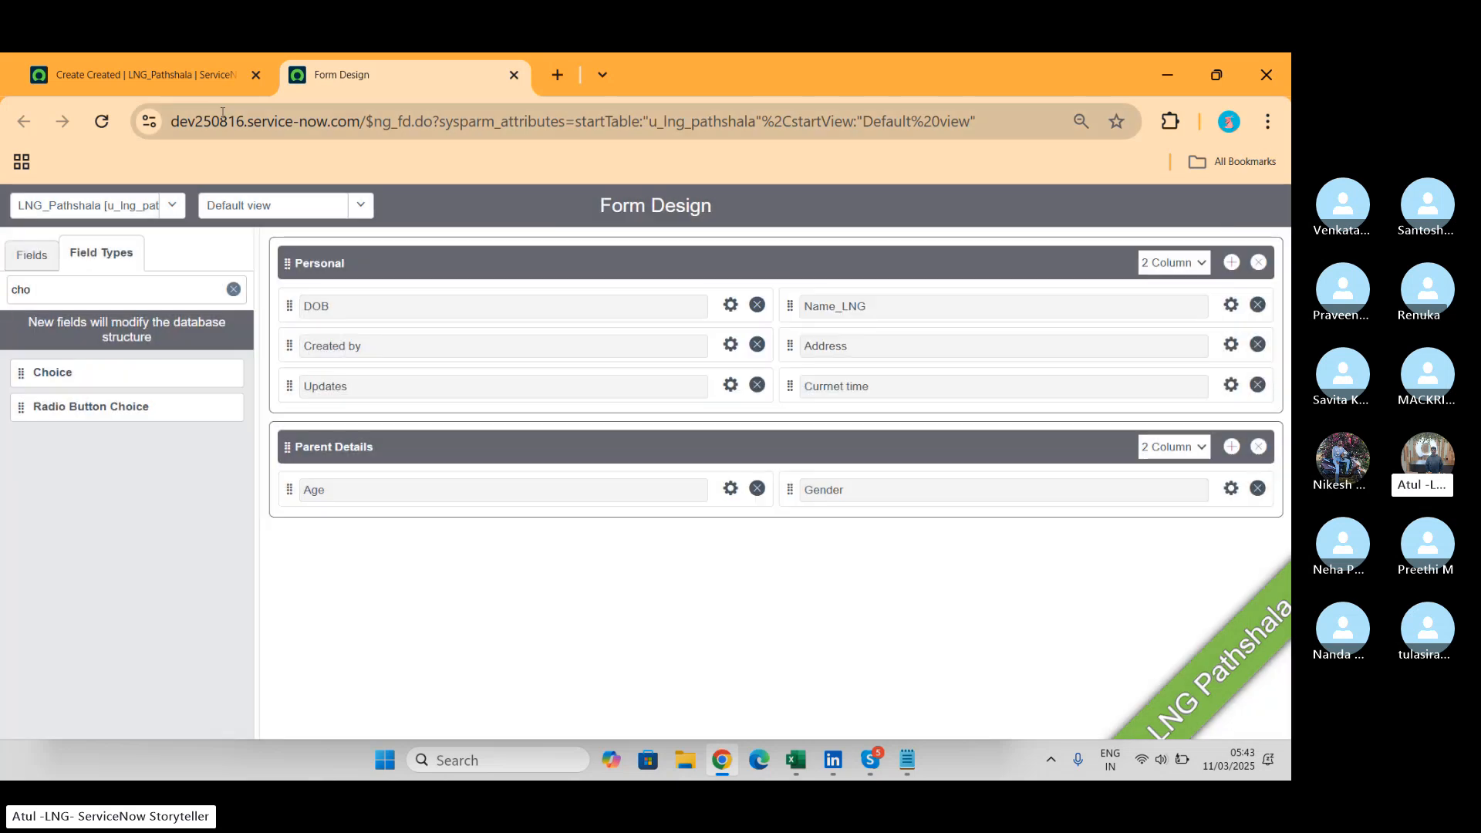
click(202, 75)
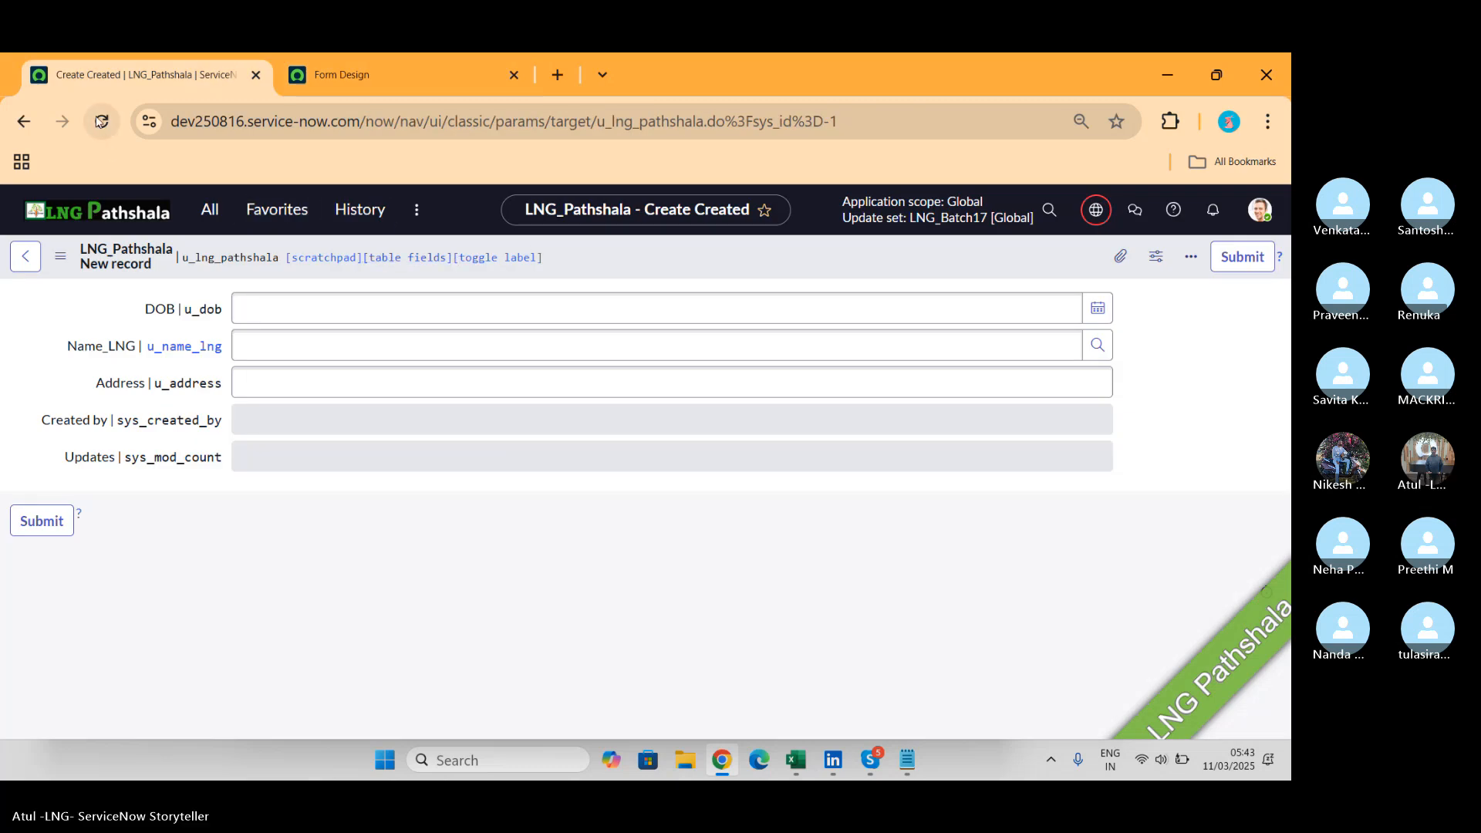
click(99, 122)
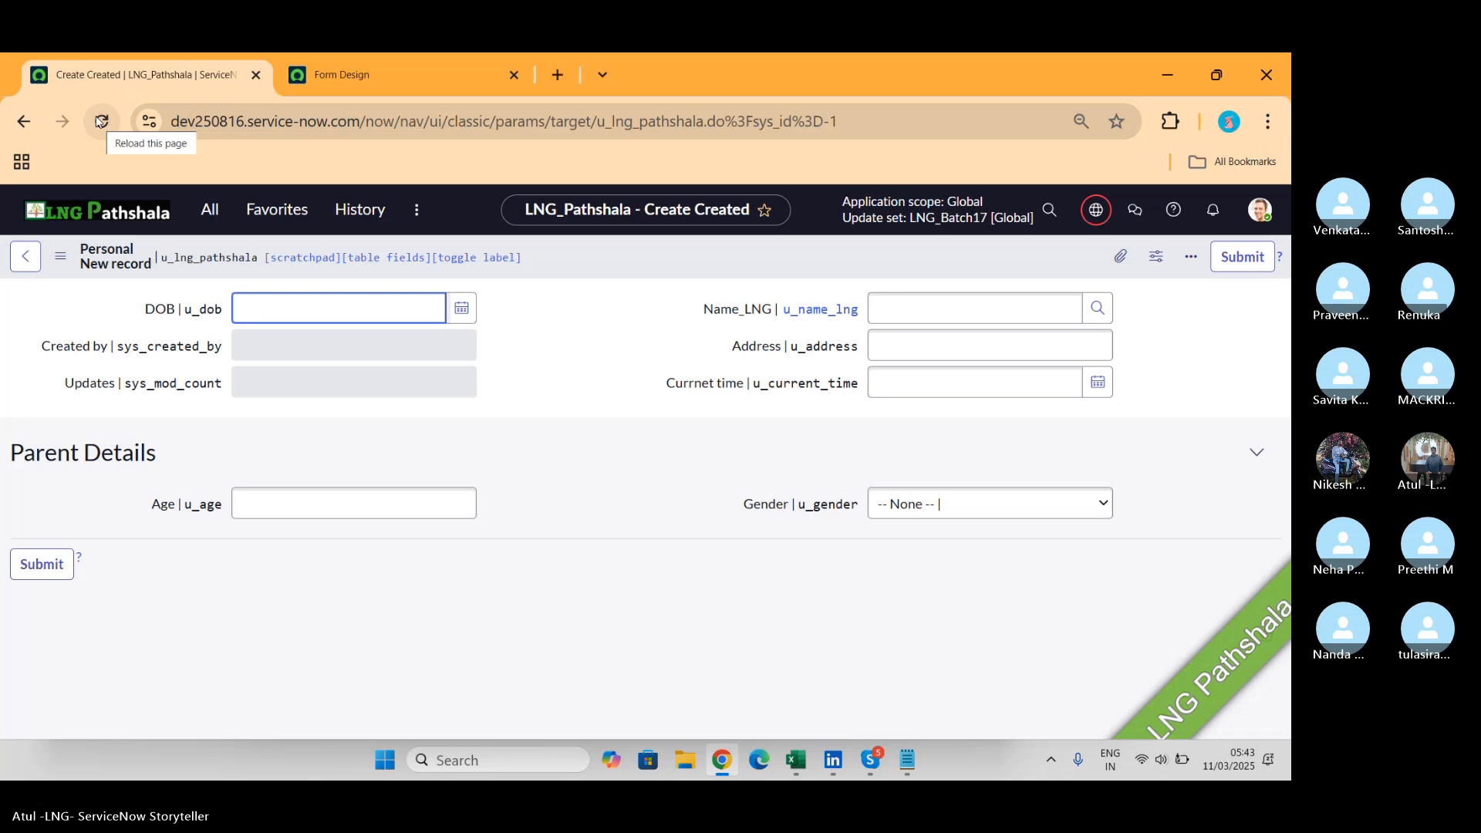
click(1032, 505)
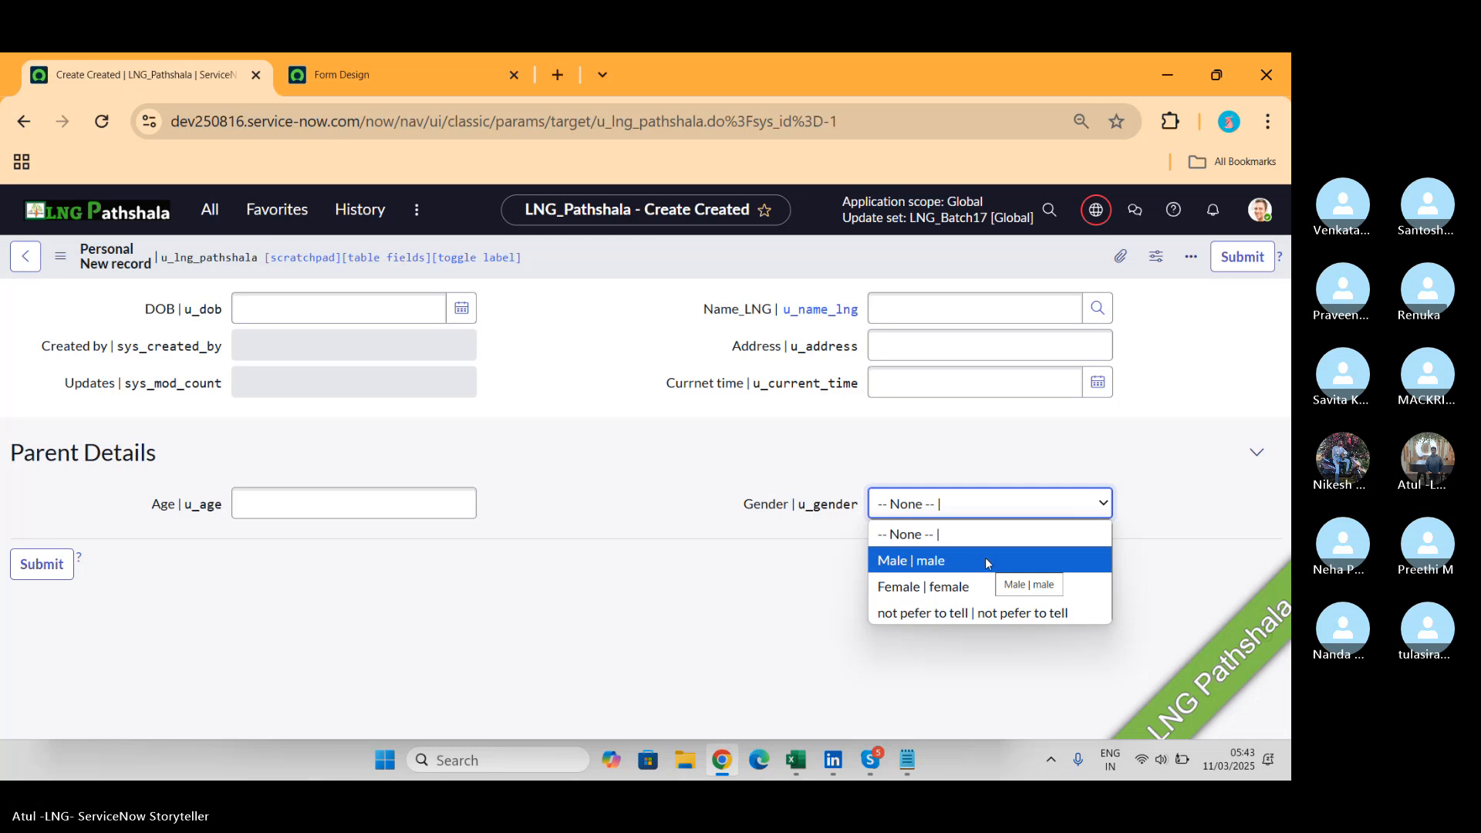
key(alt+Tab)
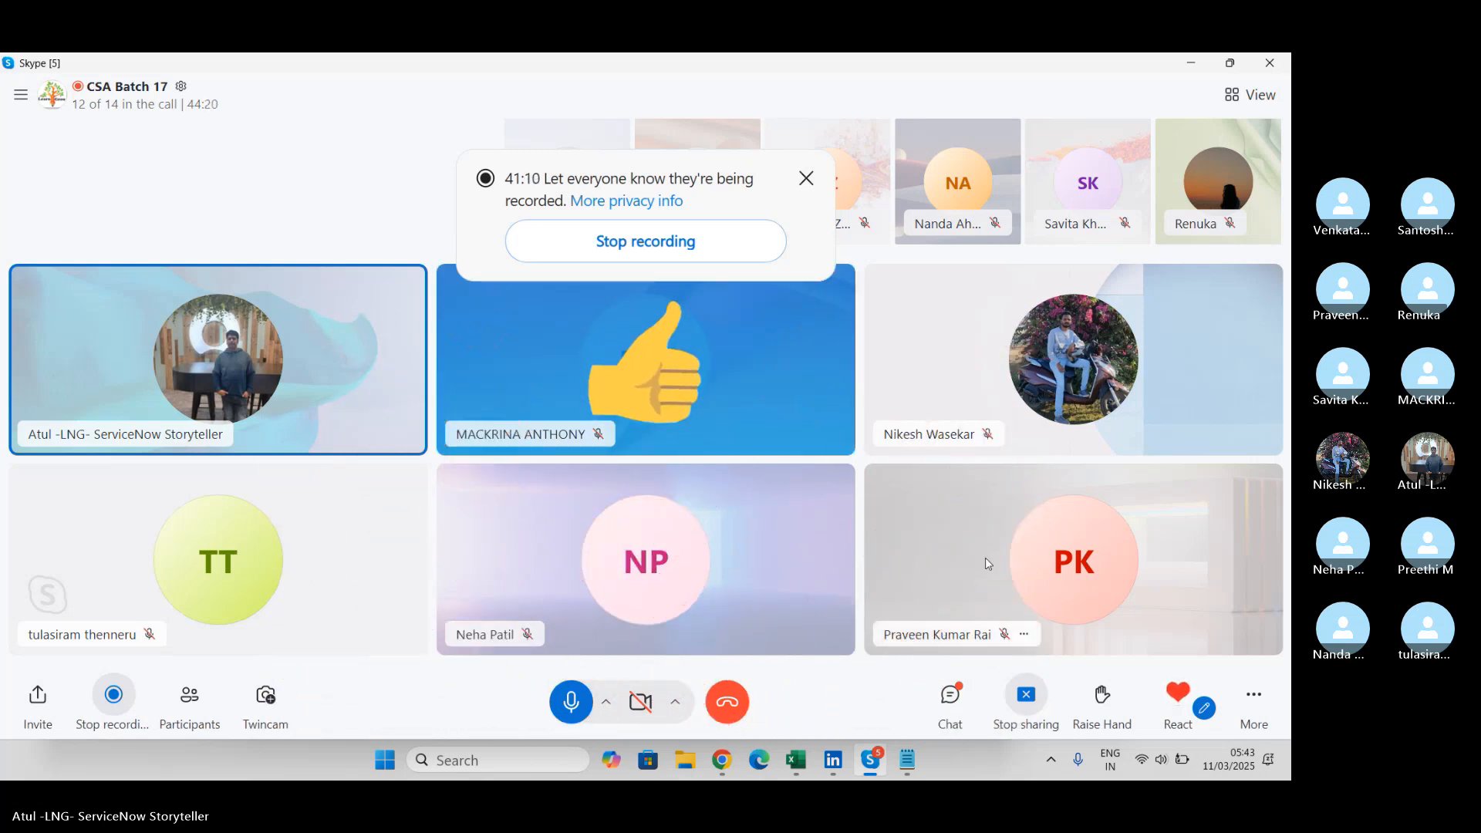
key(alt+Tab)
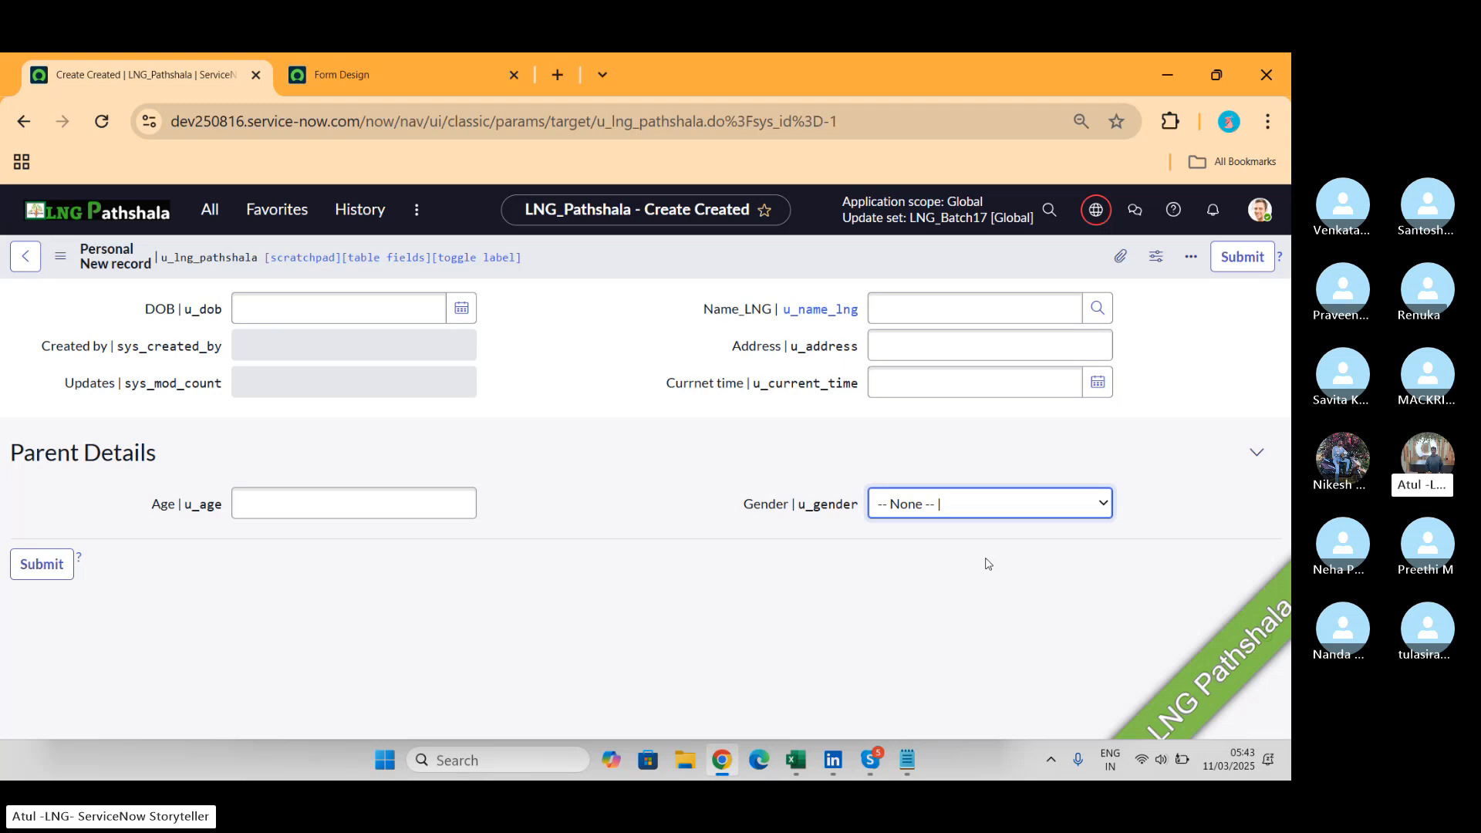
Open the LNG_Pathshala form in Form Builder and add a section directly above Parent Details.
right_click(633, 276)
mouse_move(740, 310)
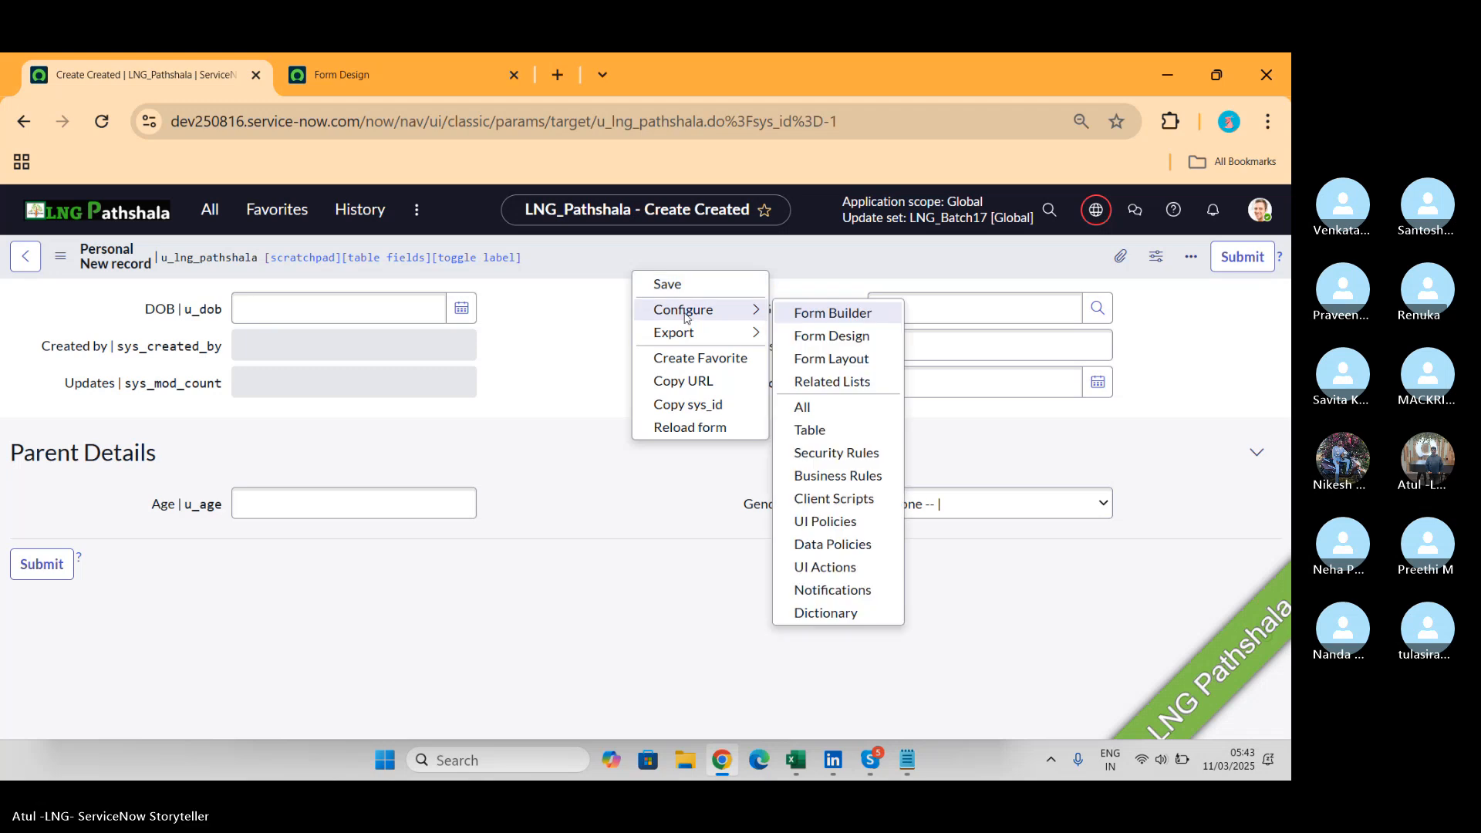
click(846, 311)
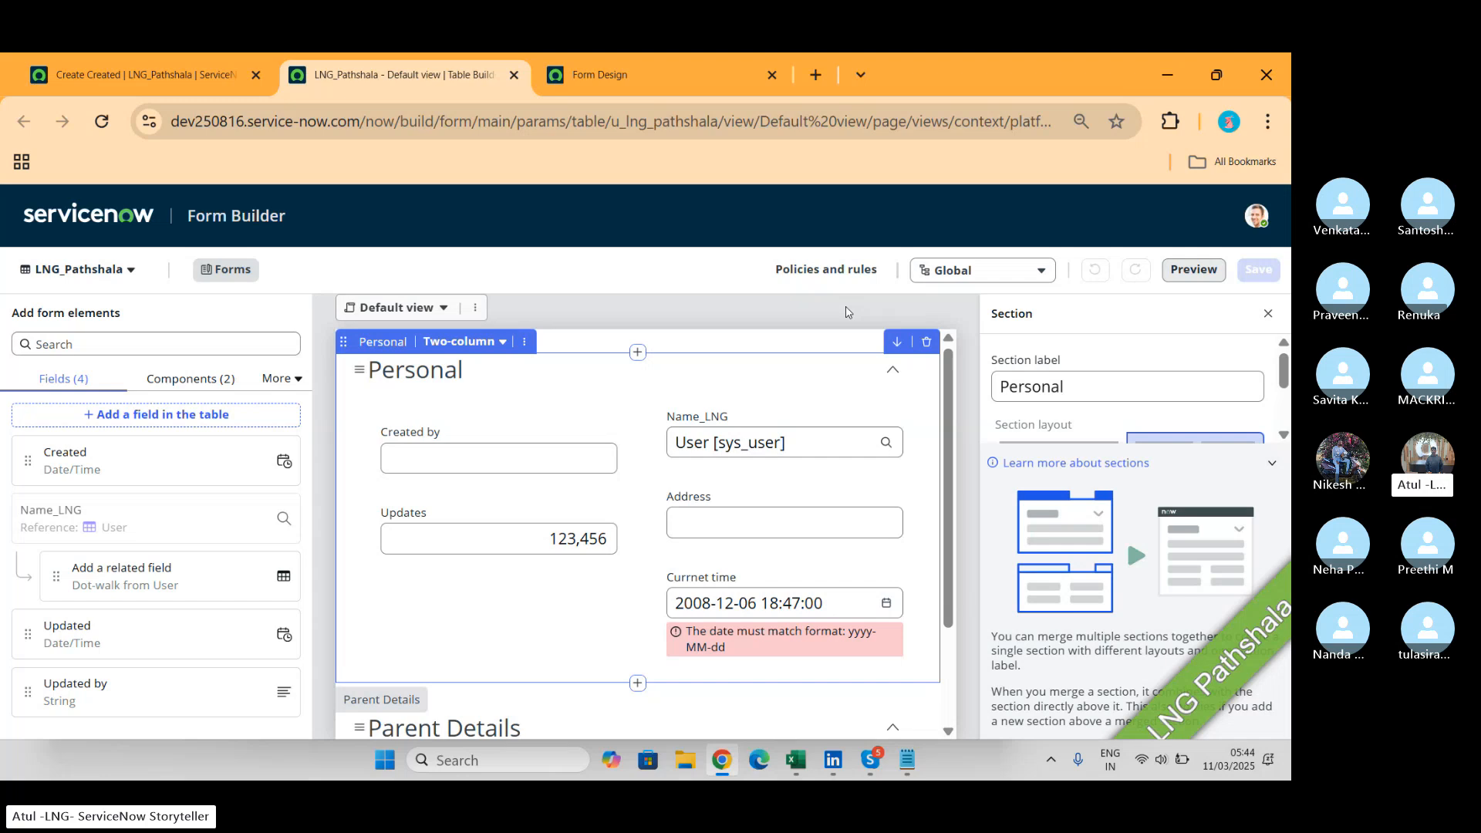
scroll(693, 566, down, 2)
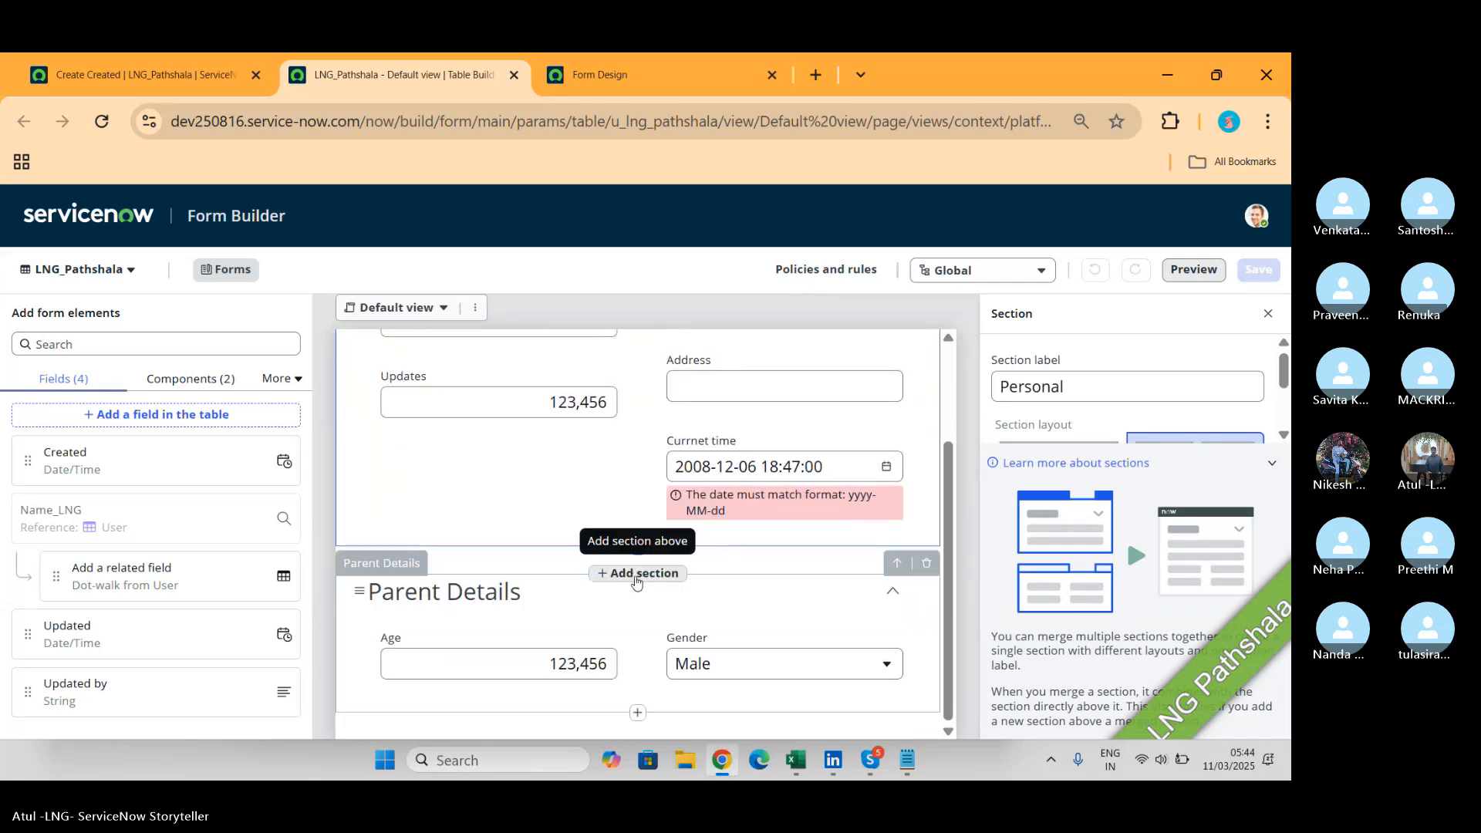
click(637, 574)
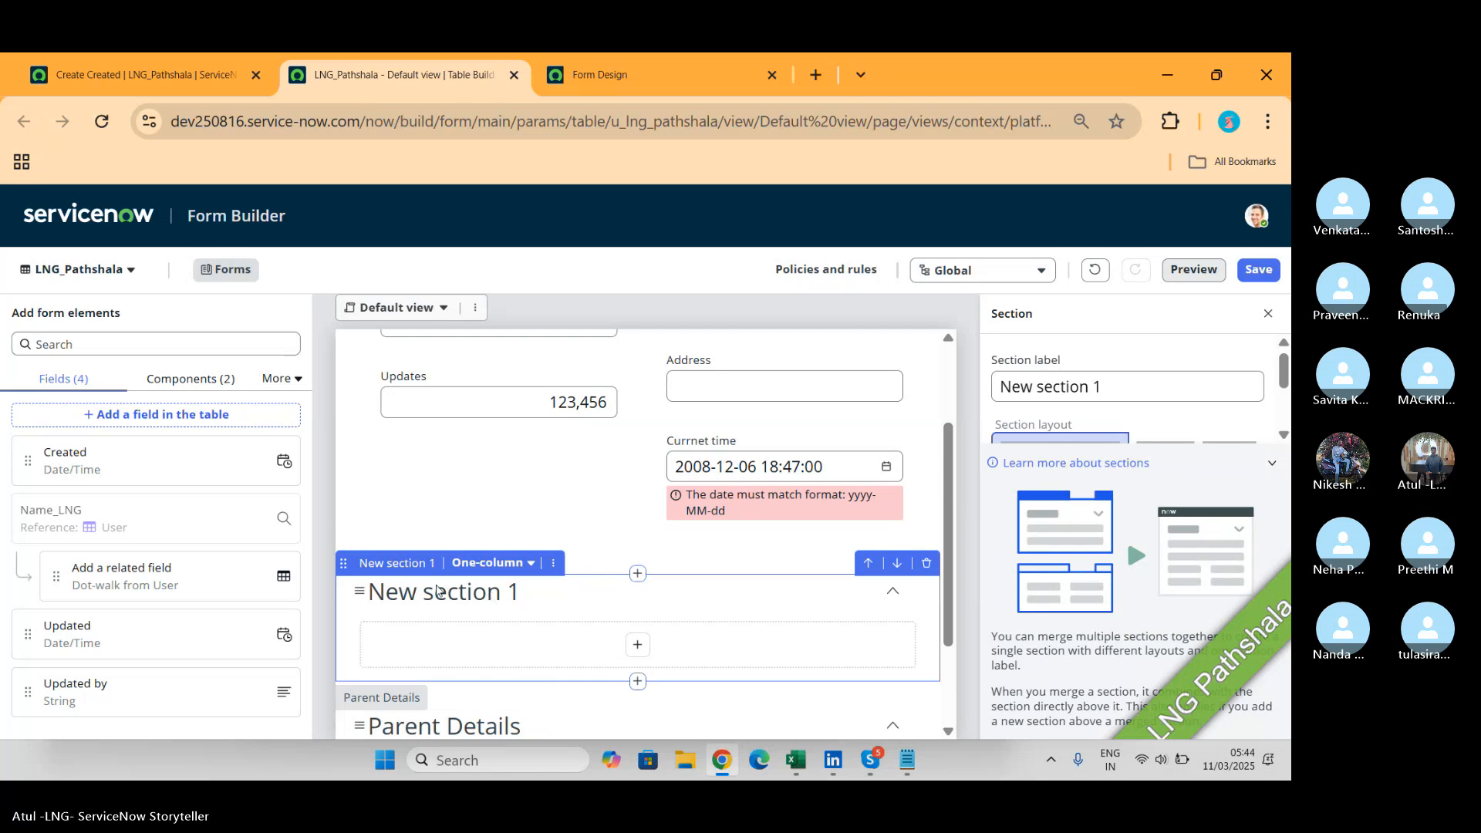
Set the new section's label to "Co-Cul. Acivtivite".
scroll(668, 595, down, 2)
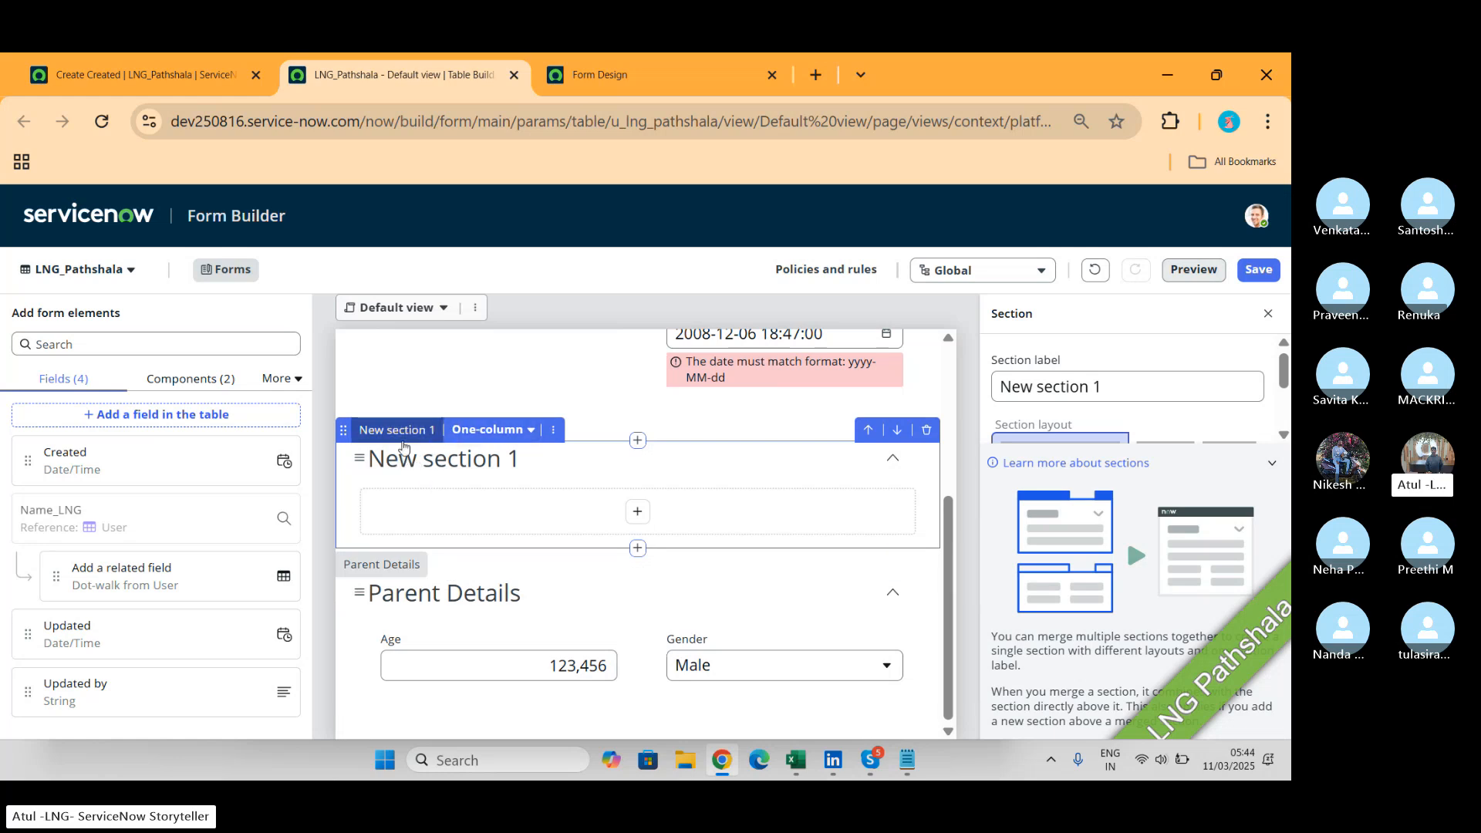
click(402, 457)
drag(477, 487, 378, 488)
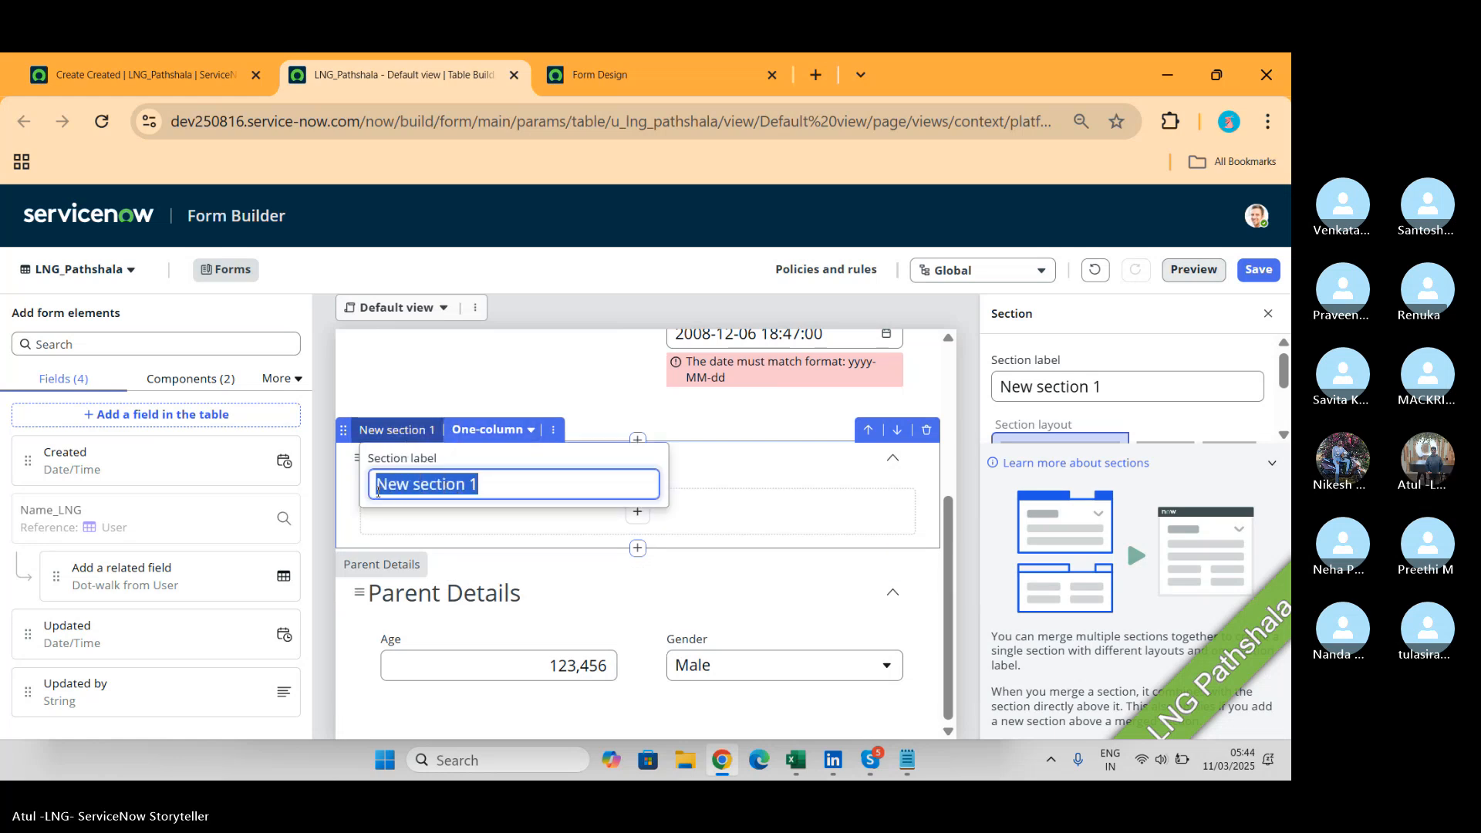
text(LNG)
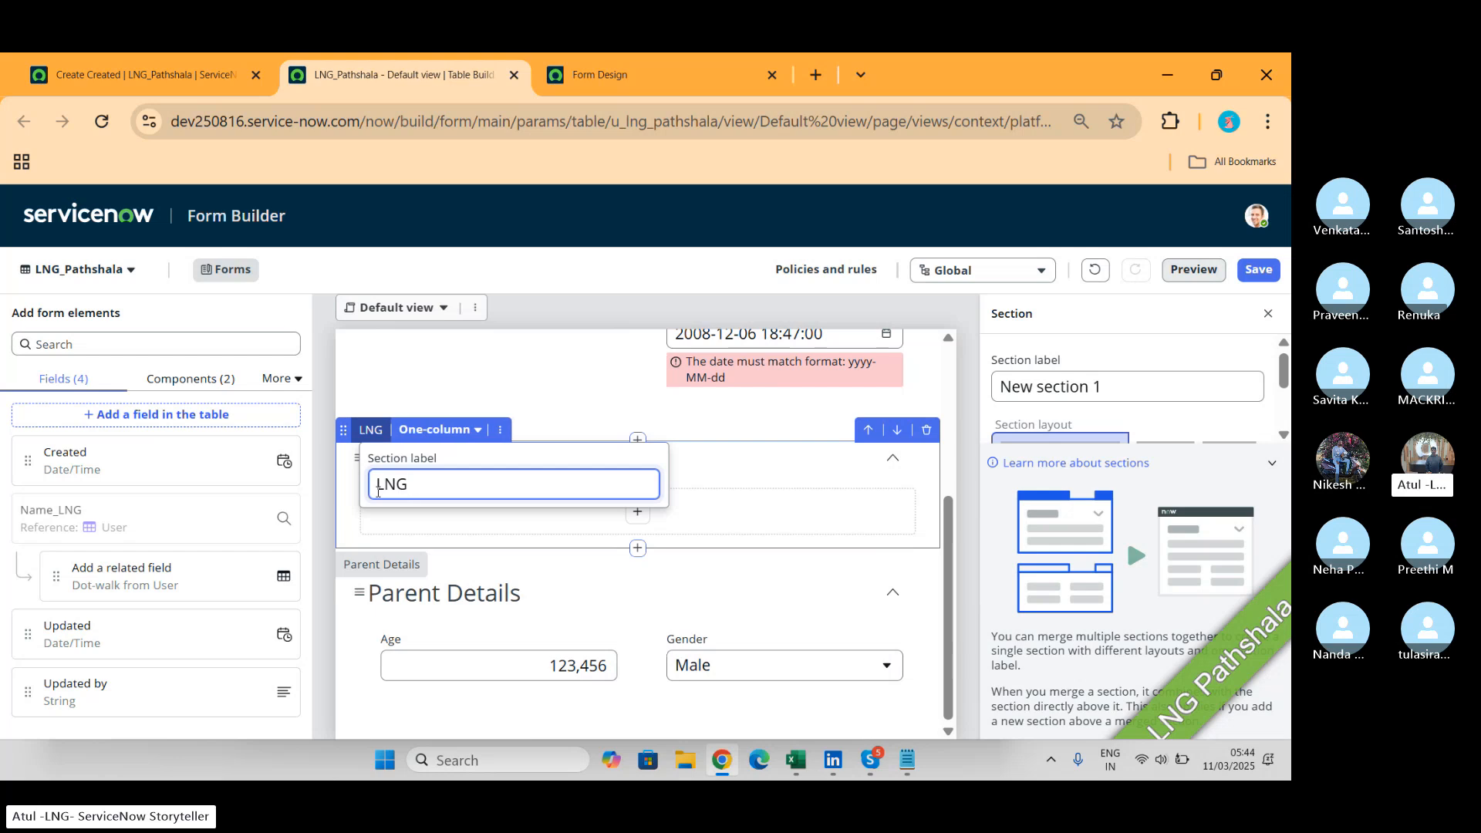
key(BackSpace)
key(BackSpace)
key(BackSpace)
key(BackSpace)
text(Co)
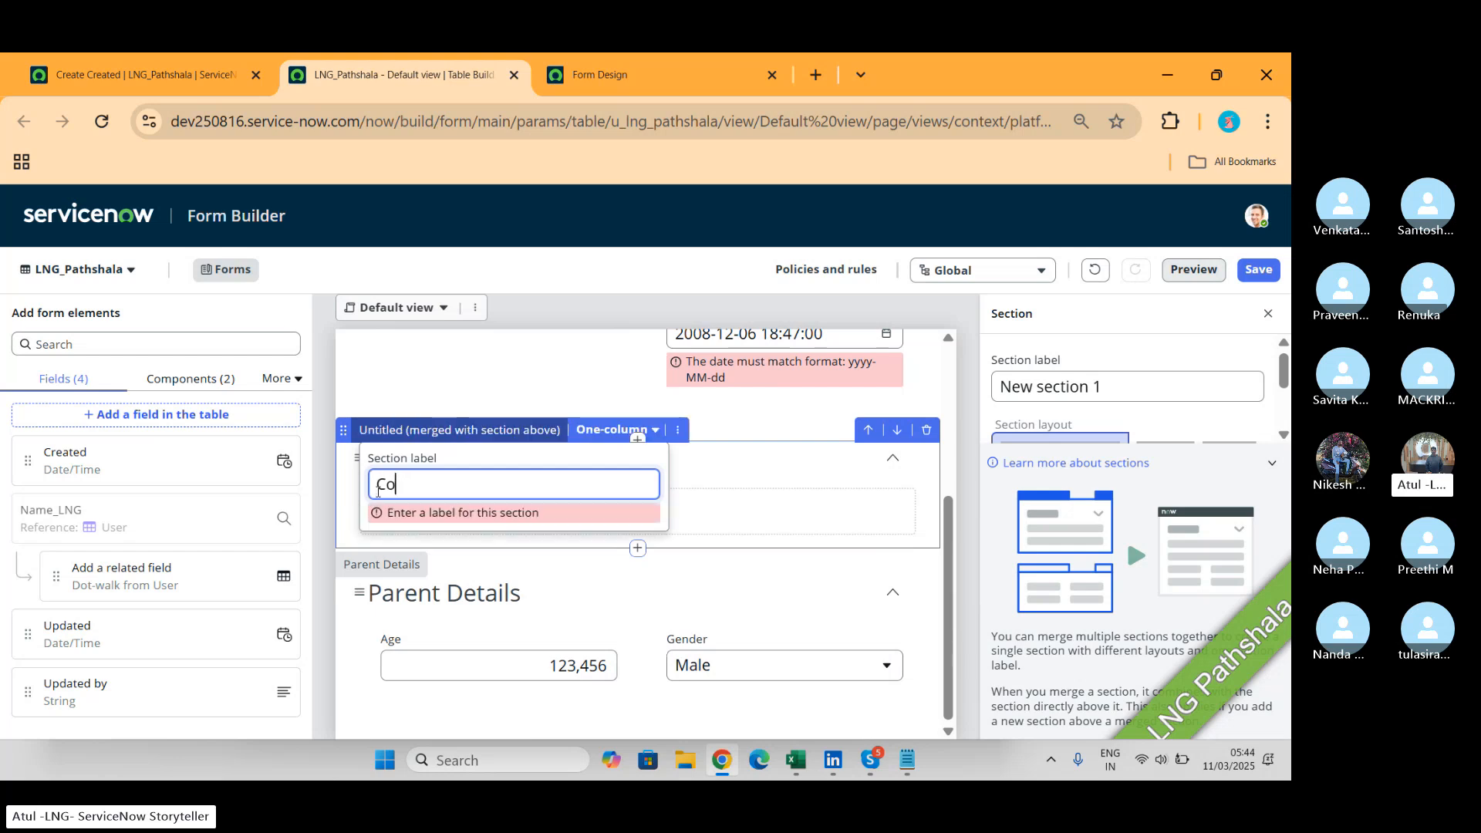
text(-Cu)
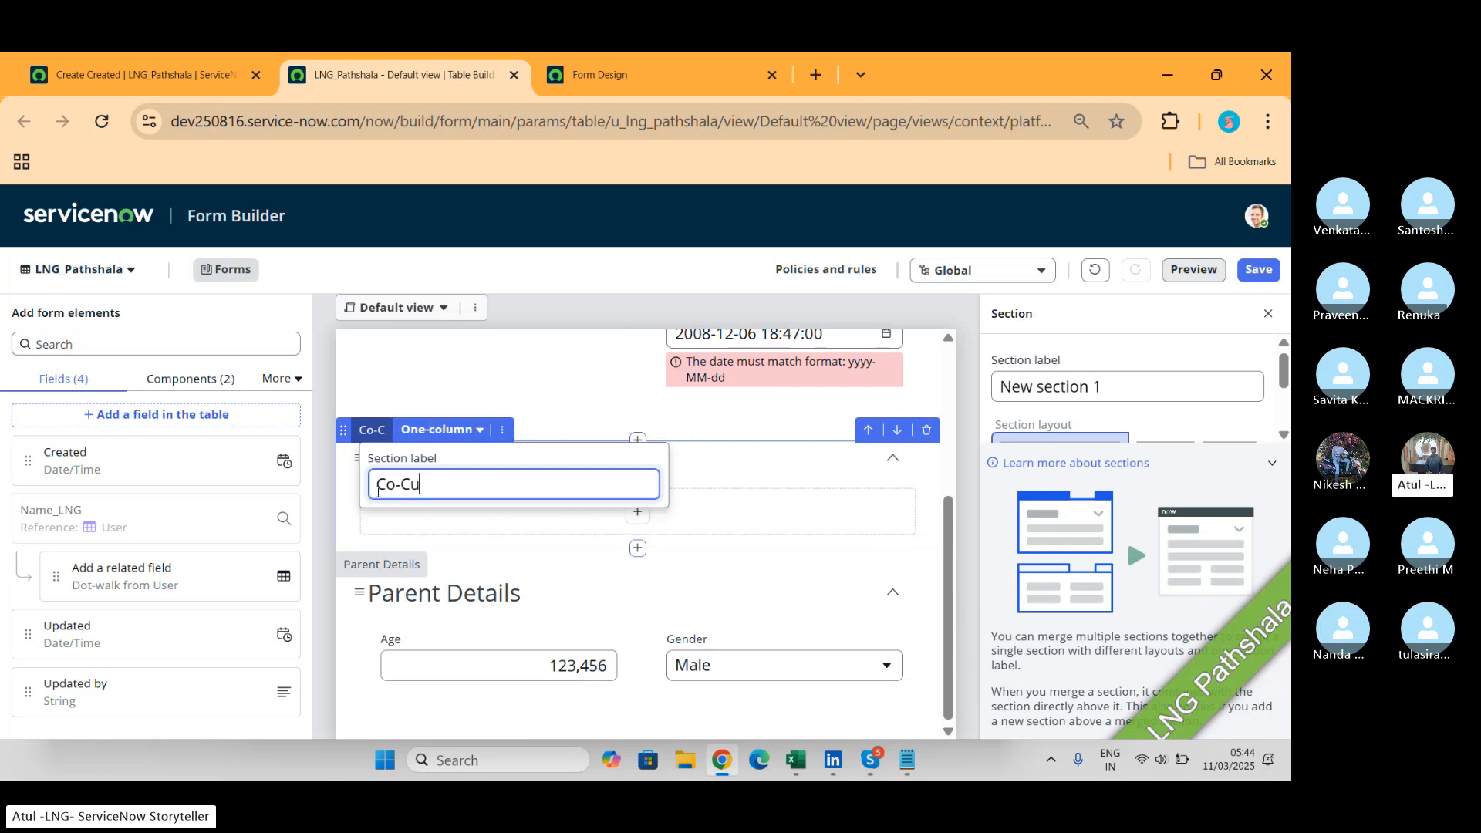
text(l. Ac)
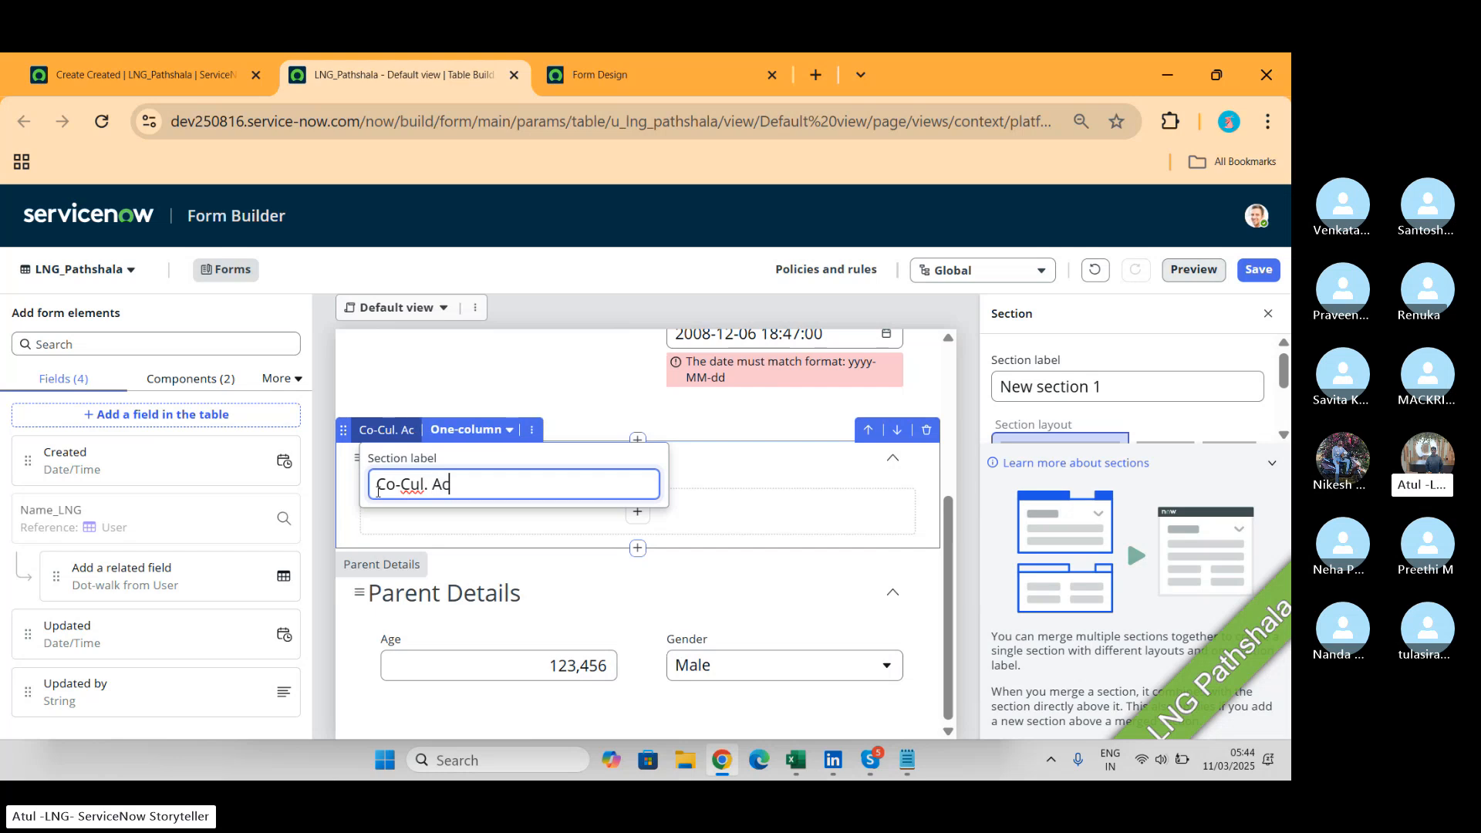
text(ivtivite)
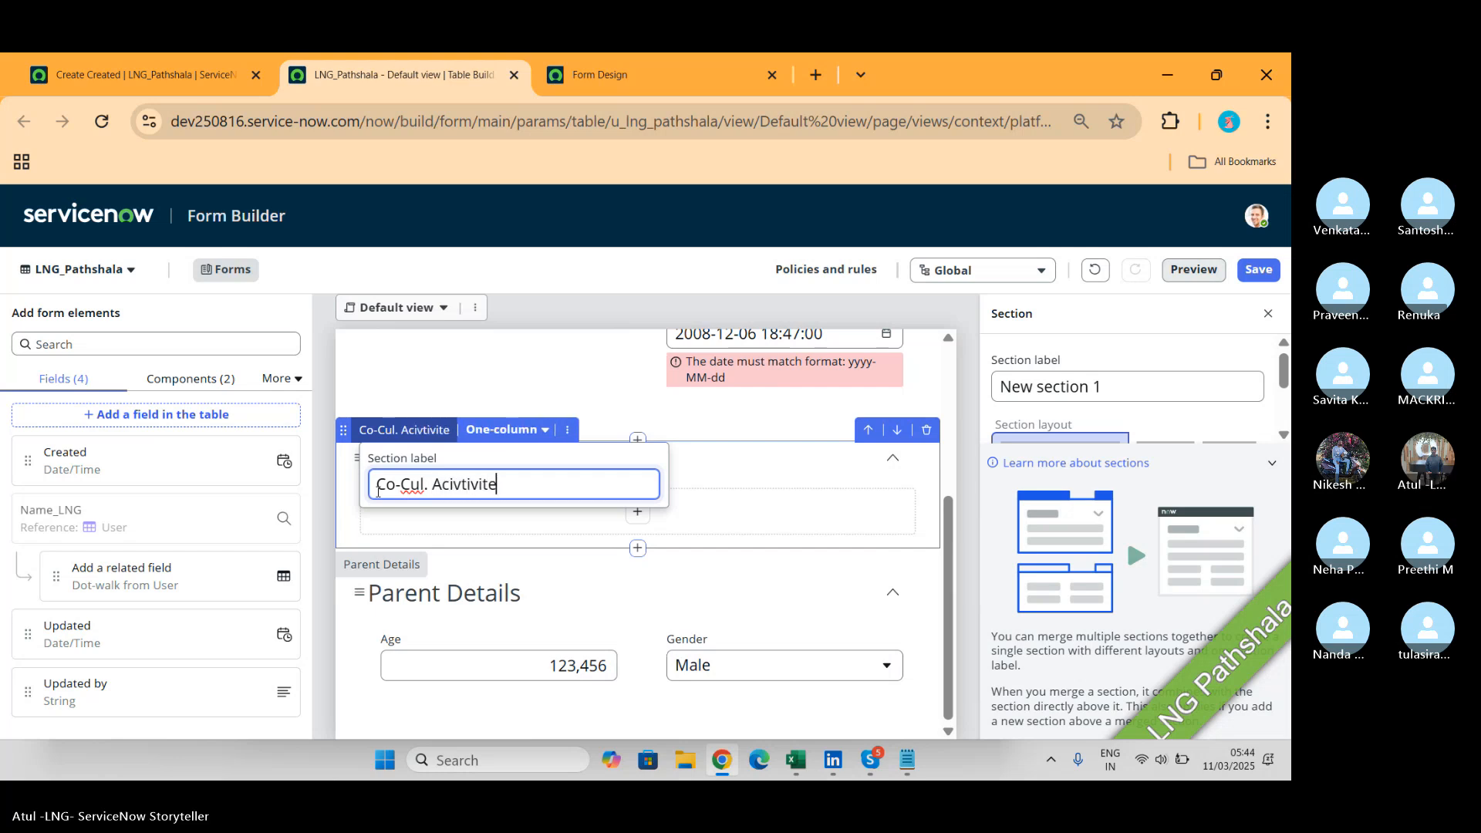
click(701, 466)
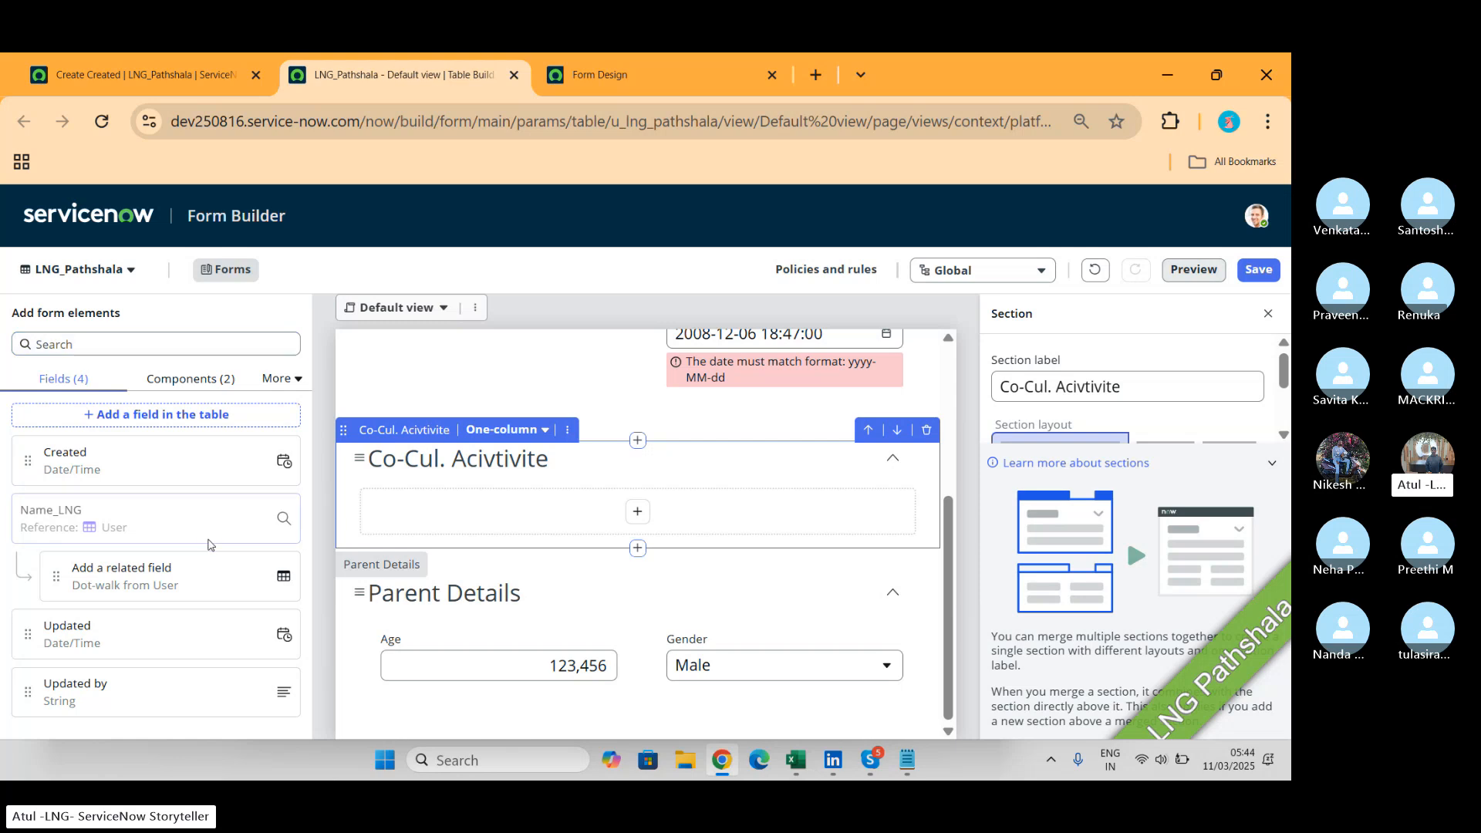
Add a new field labelled "Qualificatio" with type Color to the LNG_Pathshala table.
click(133, 417)
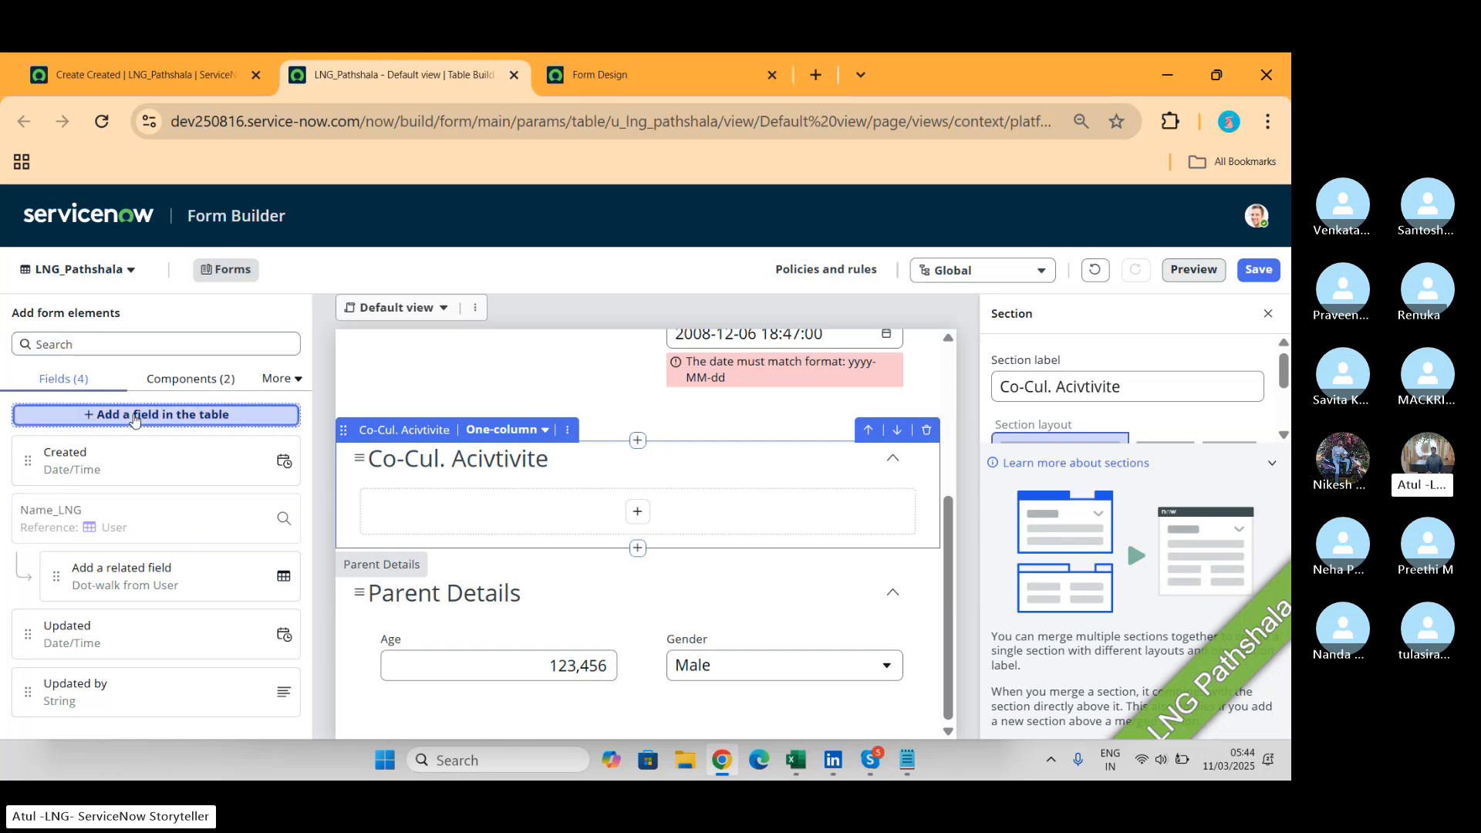
drag(377, 407, 293, 407)
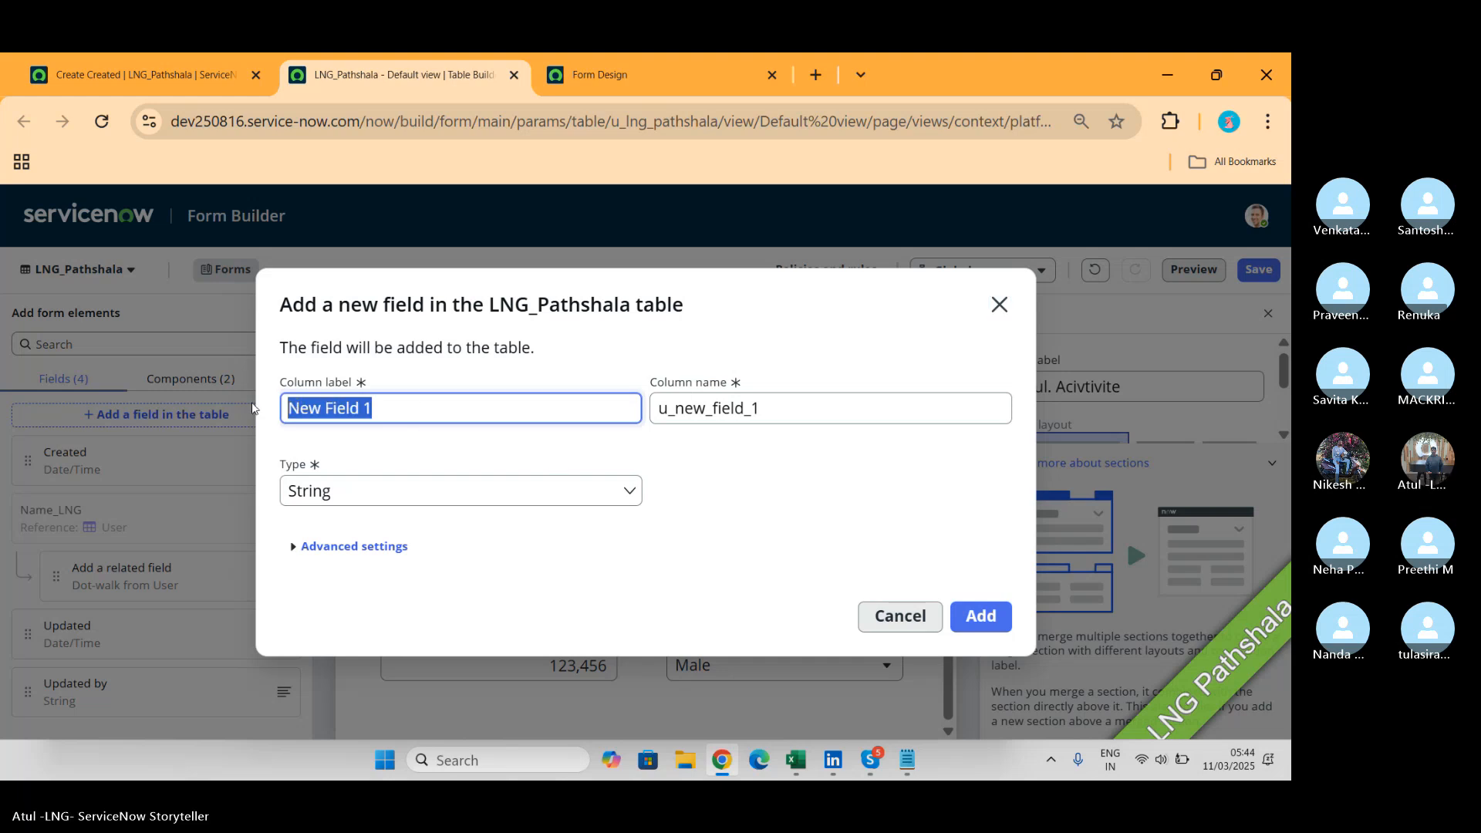
text(Q)
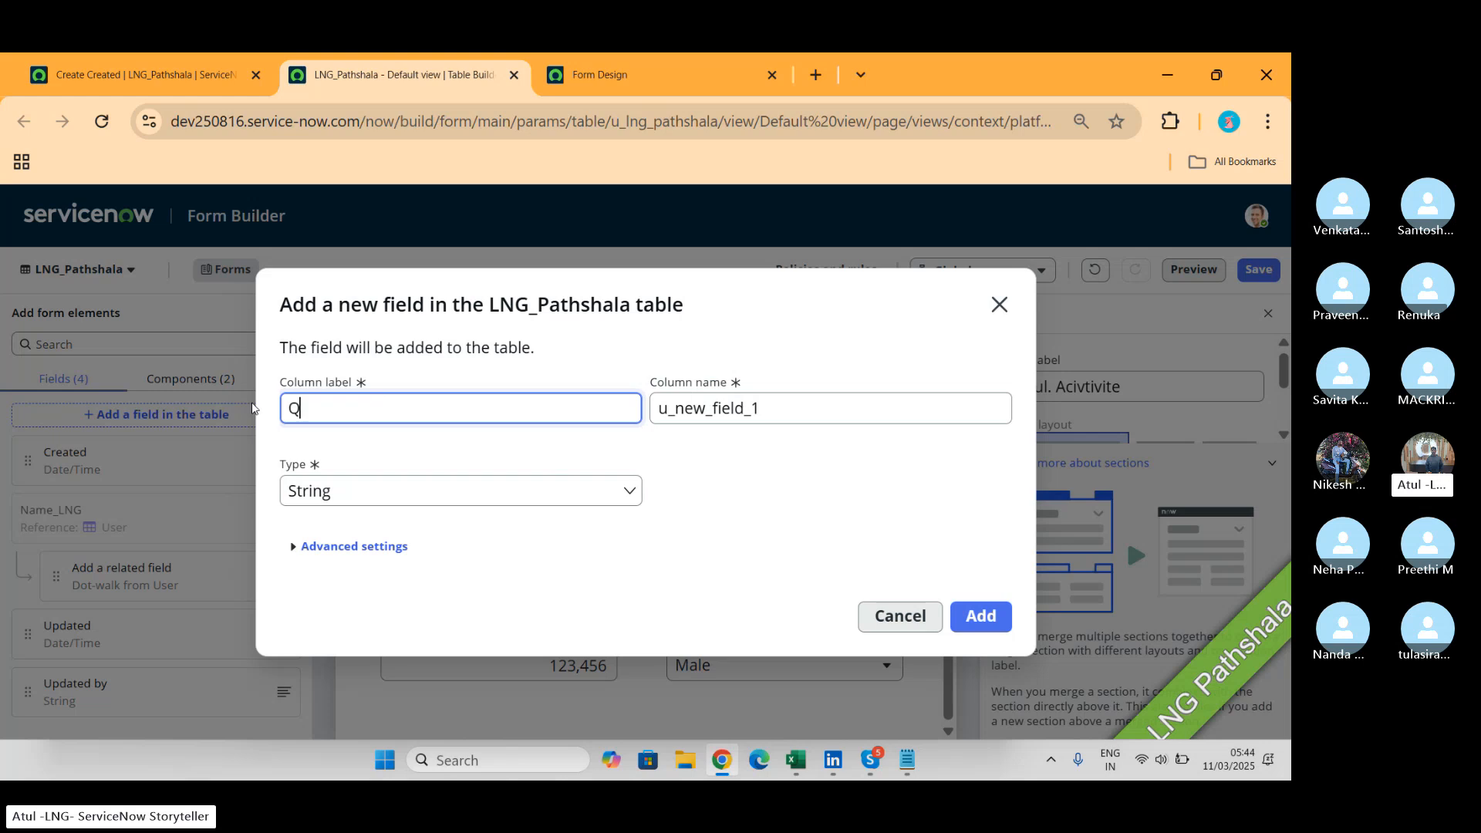
text(ualificatio)
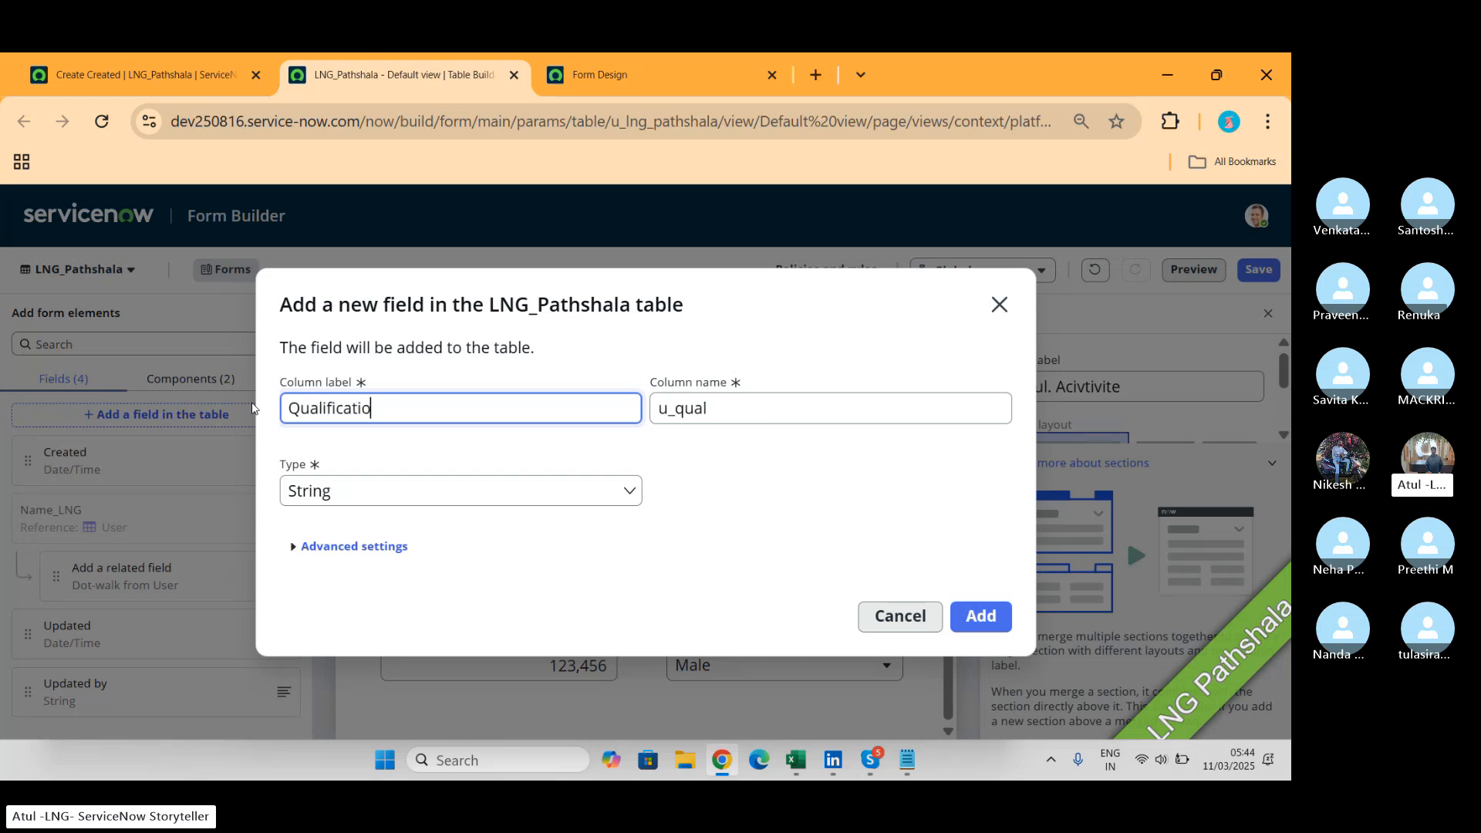
click(452, 489)
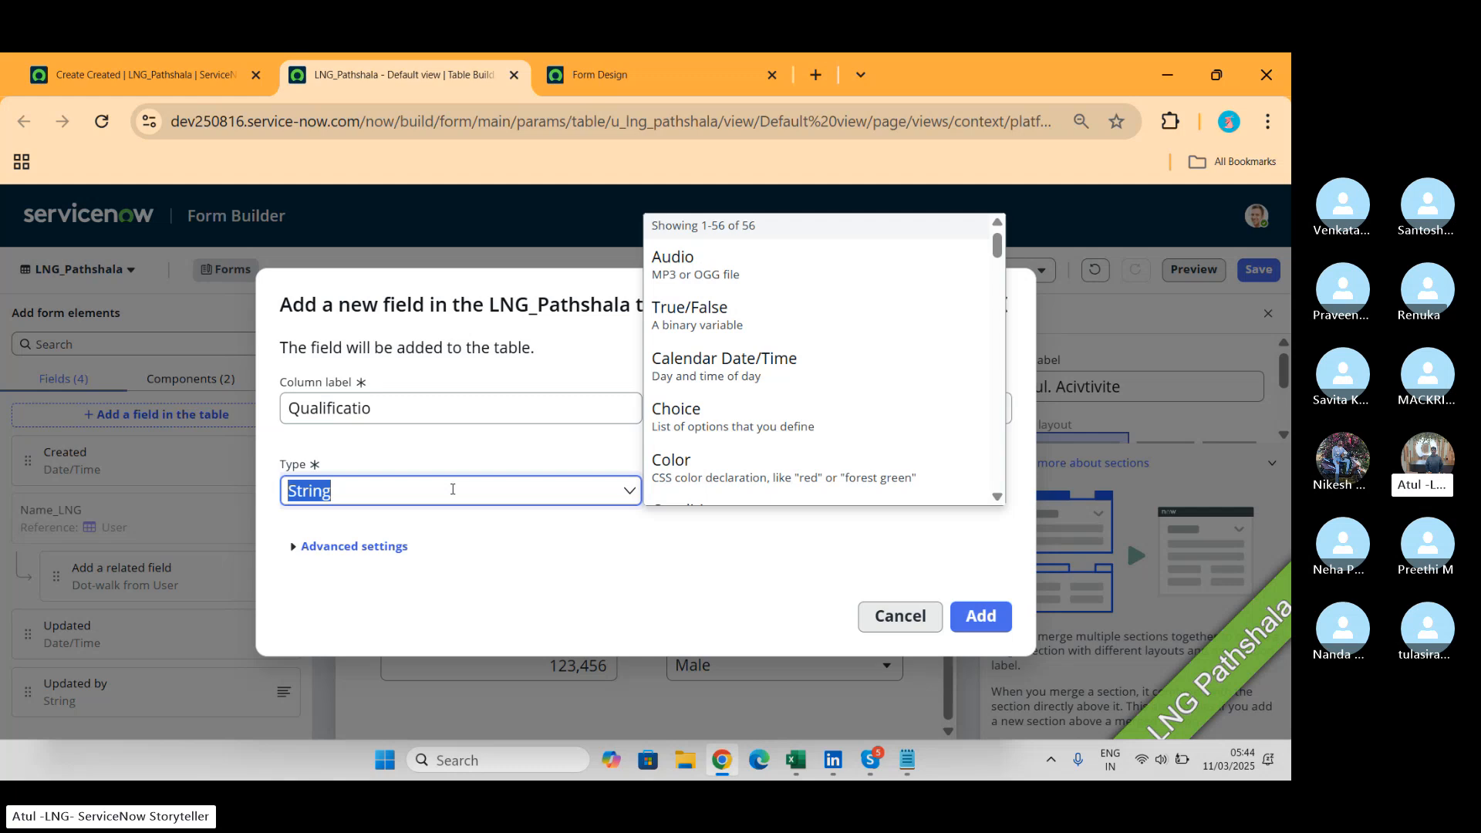
text(r)
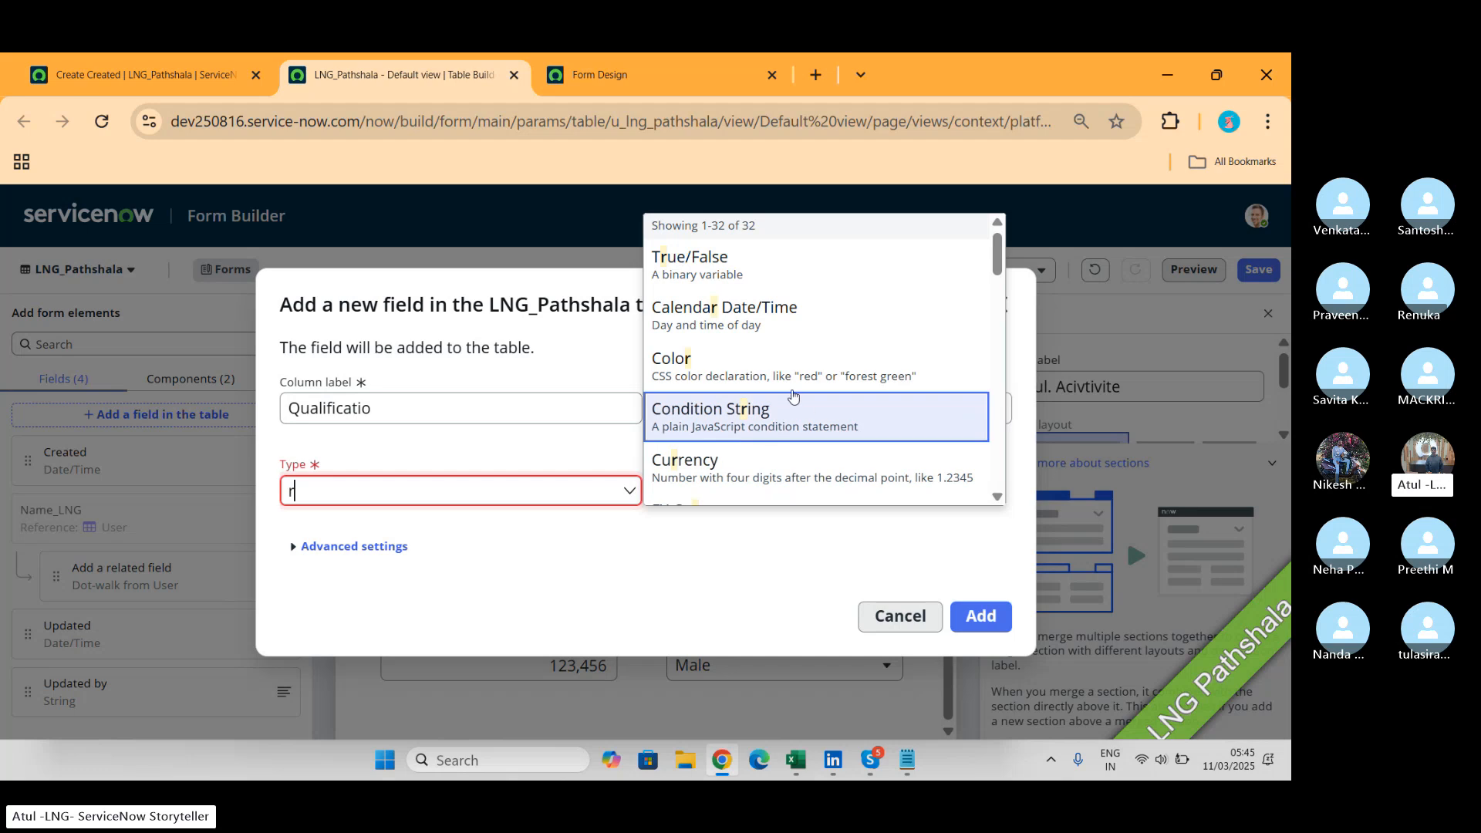
click(768, 374)
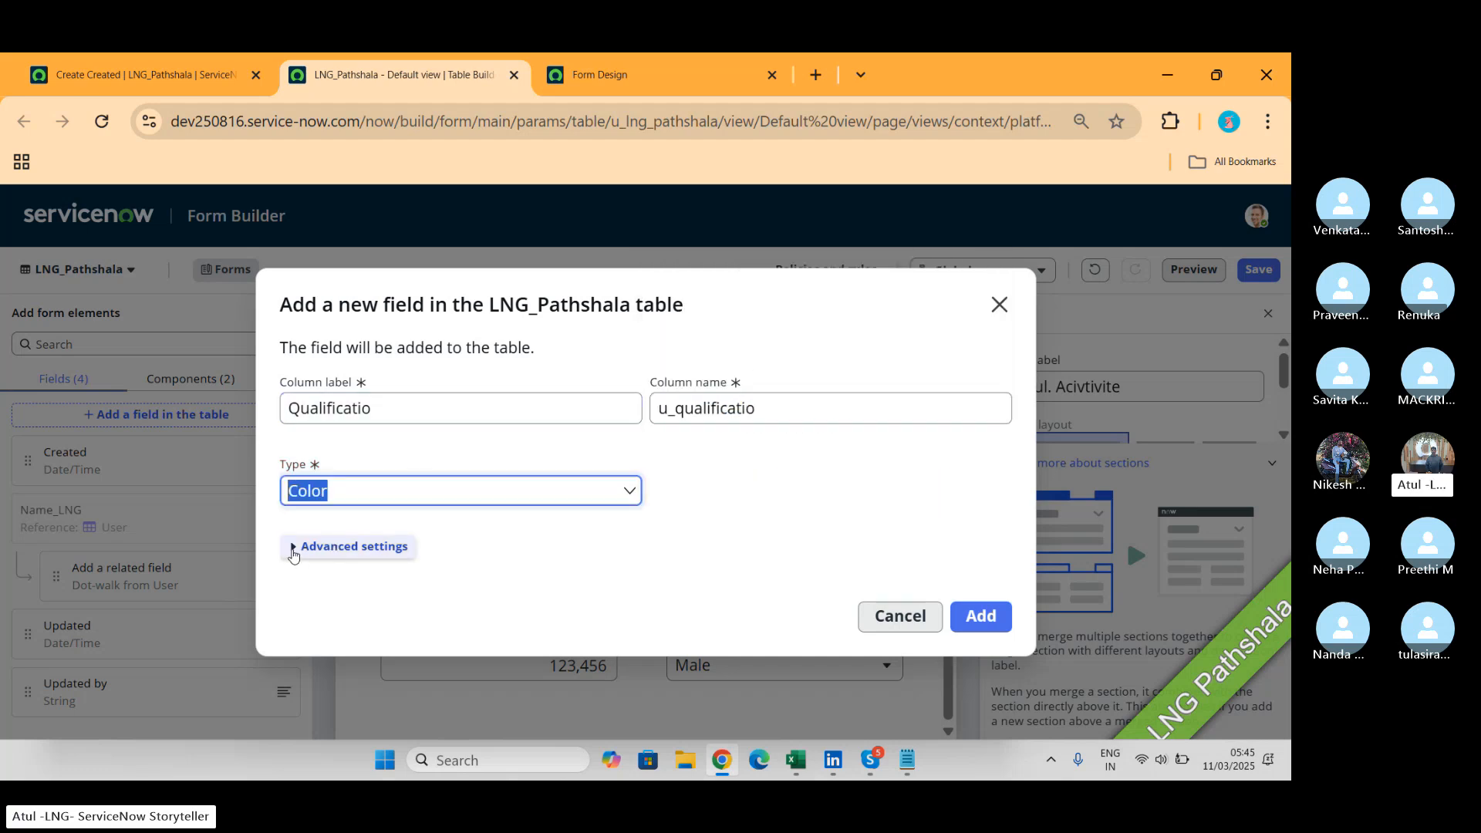
click(293, 549)
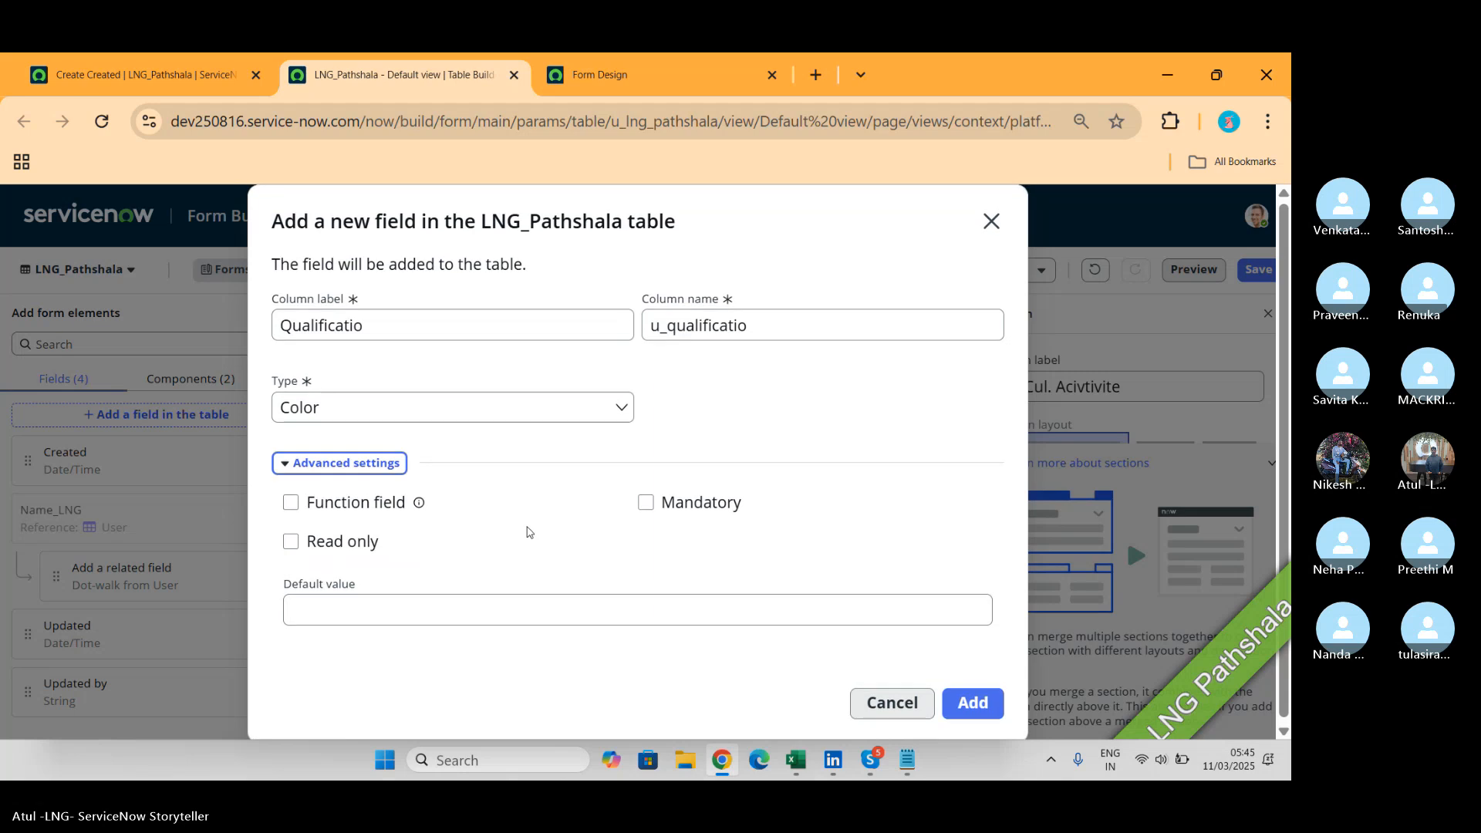
click(965, 704)
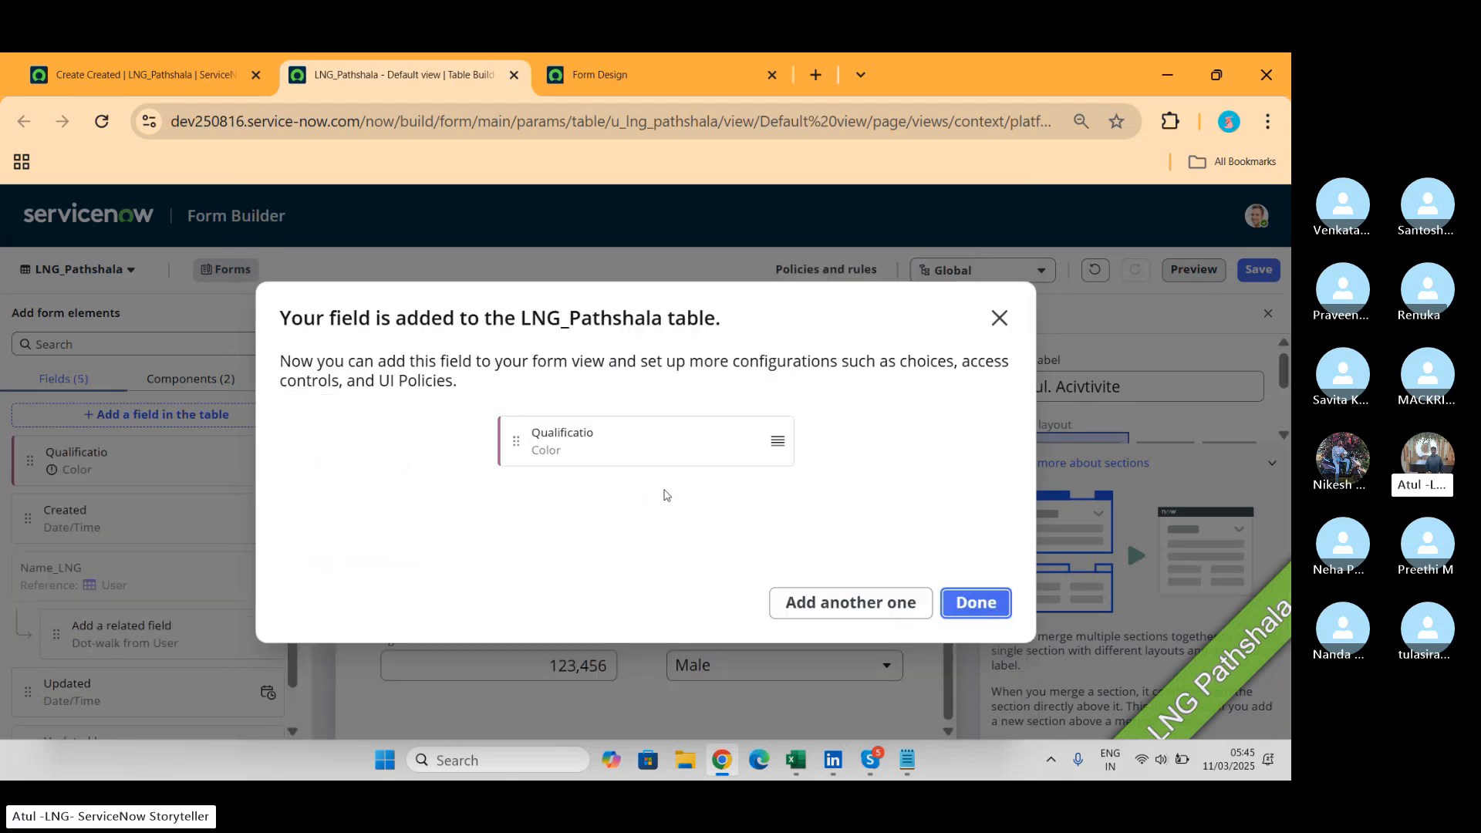
click(965, 604)
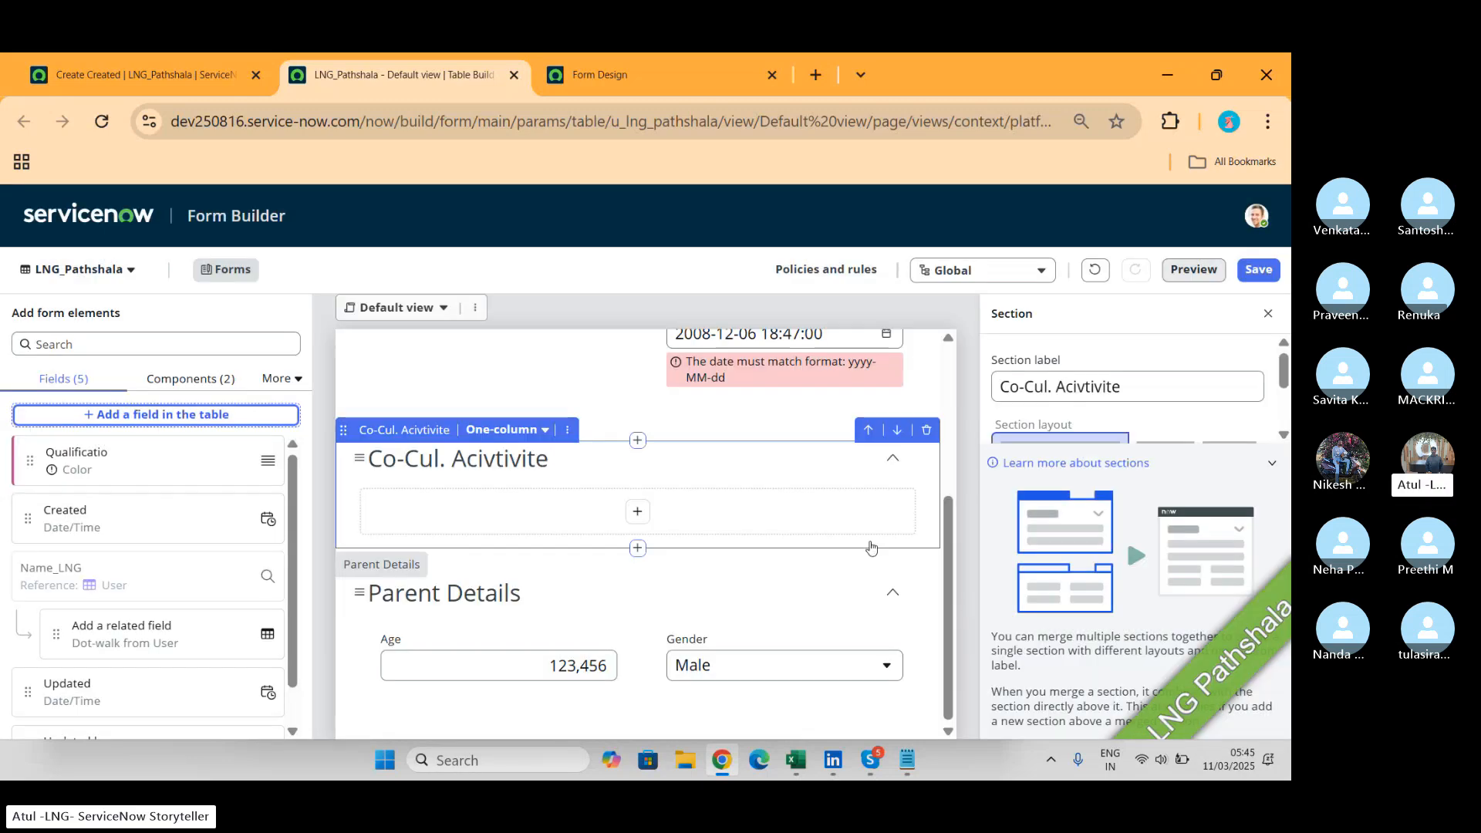
Place the Qualificatio field in the Co-Cul. Acivtivite section and set that section to a two-column layout.
drag(91, 455, 410, 511)
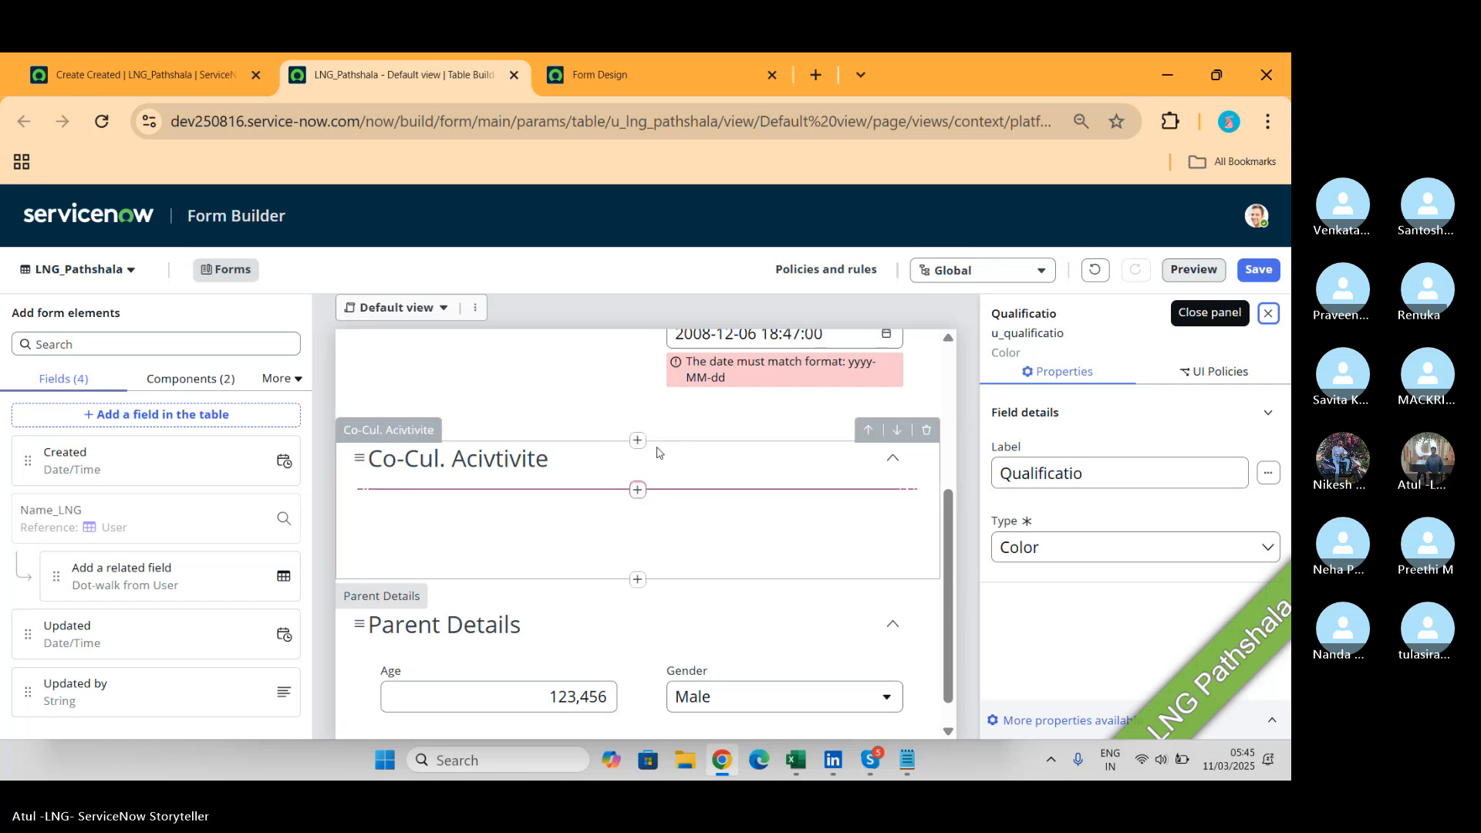
click(895, 465)
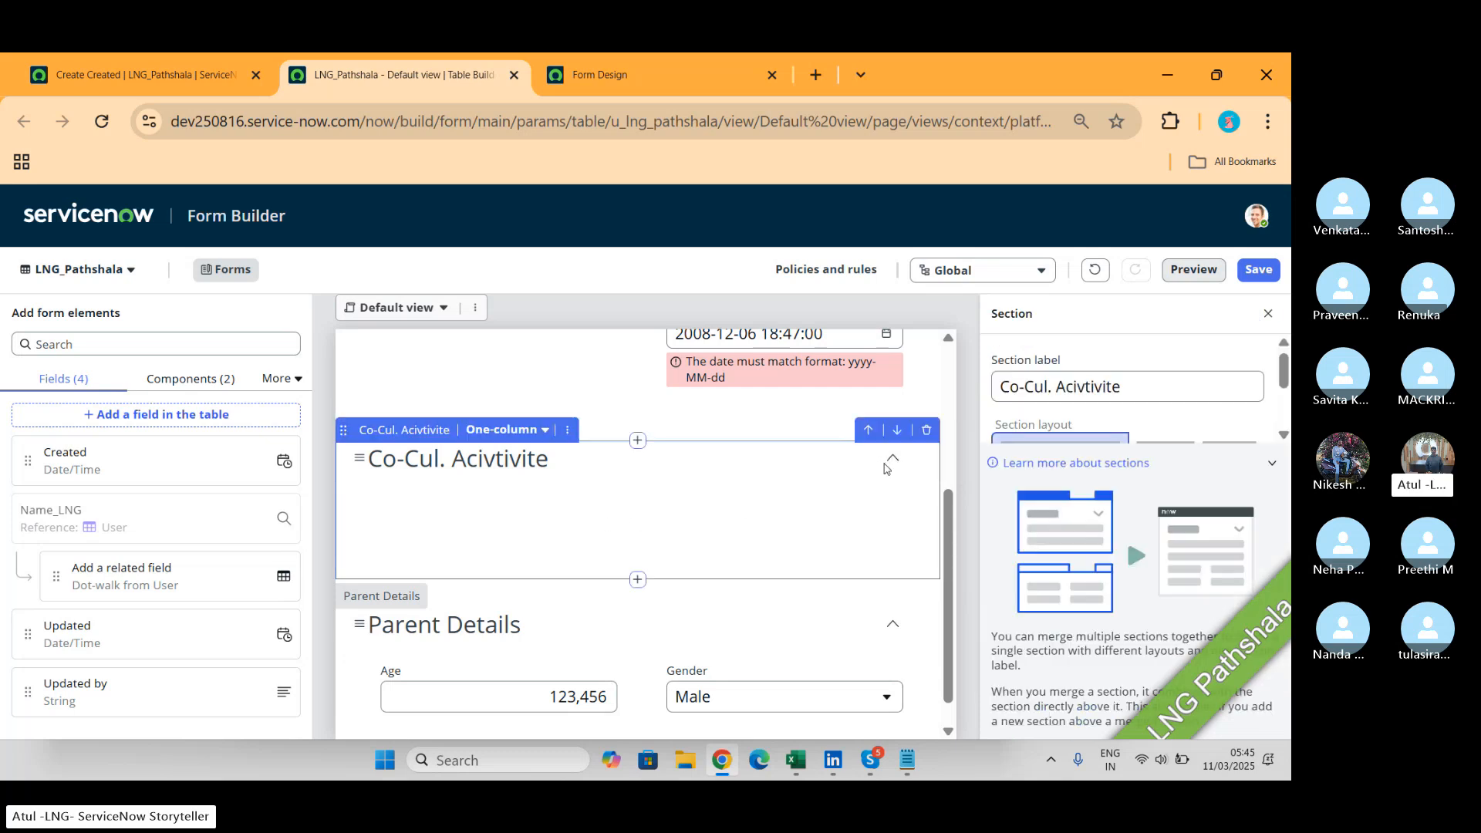
click(503, 430)
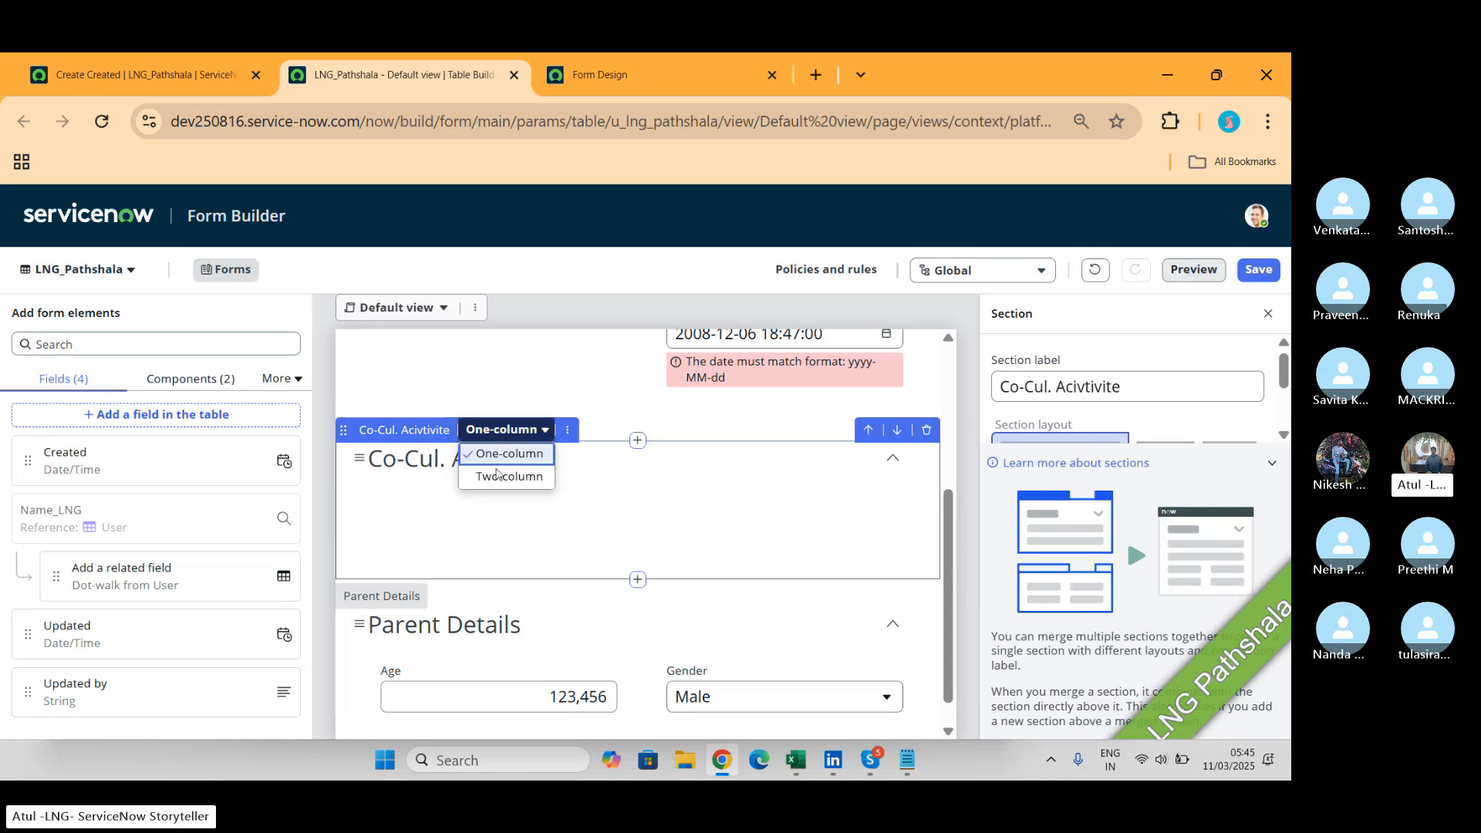
click(500, 476)
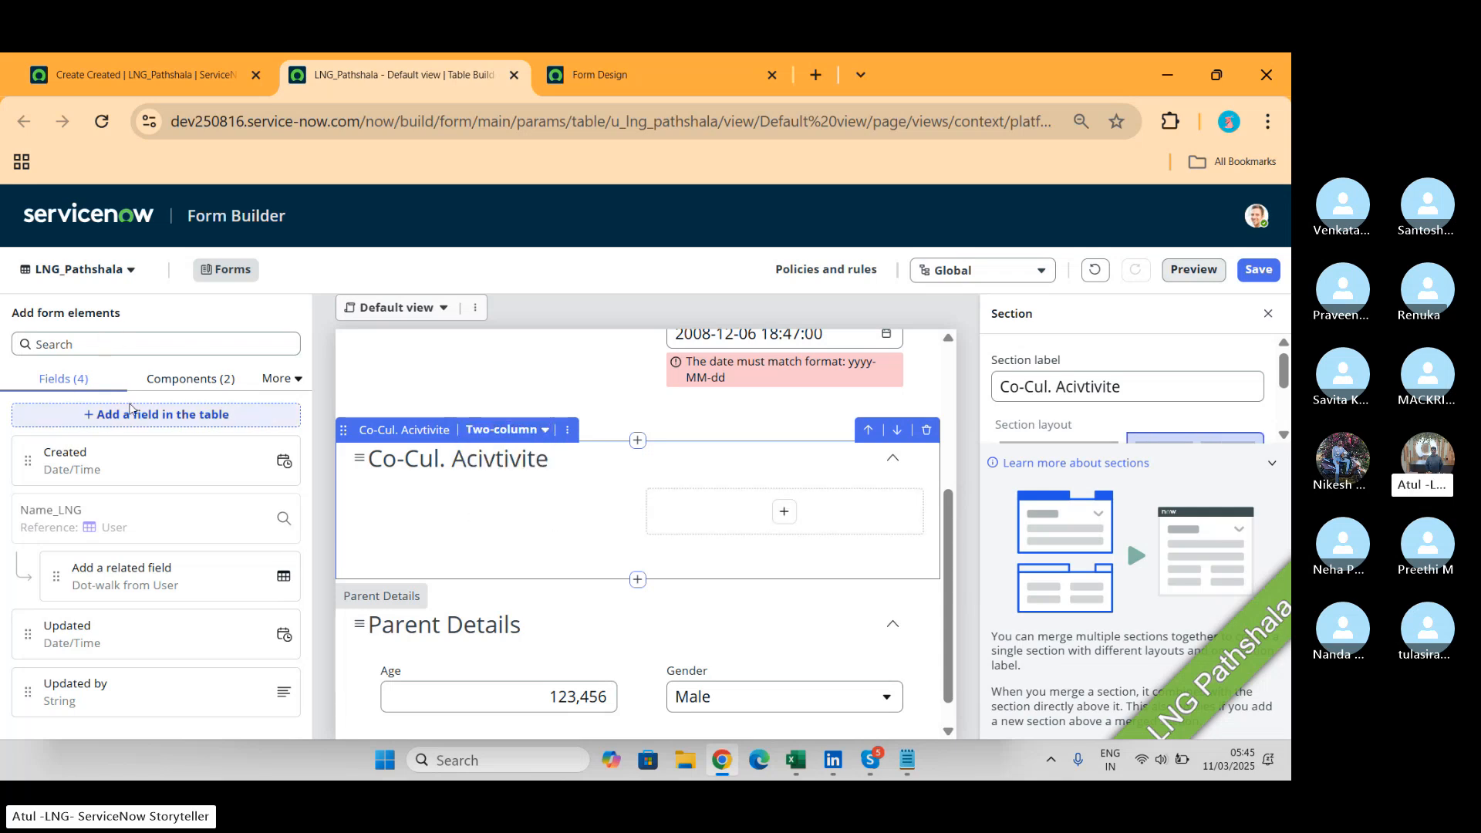
Search the form elements for "col" and clear the search.
click(119, 345)
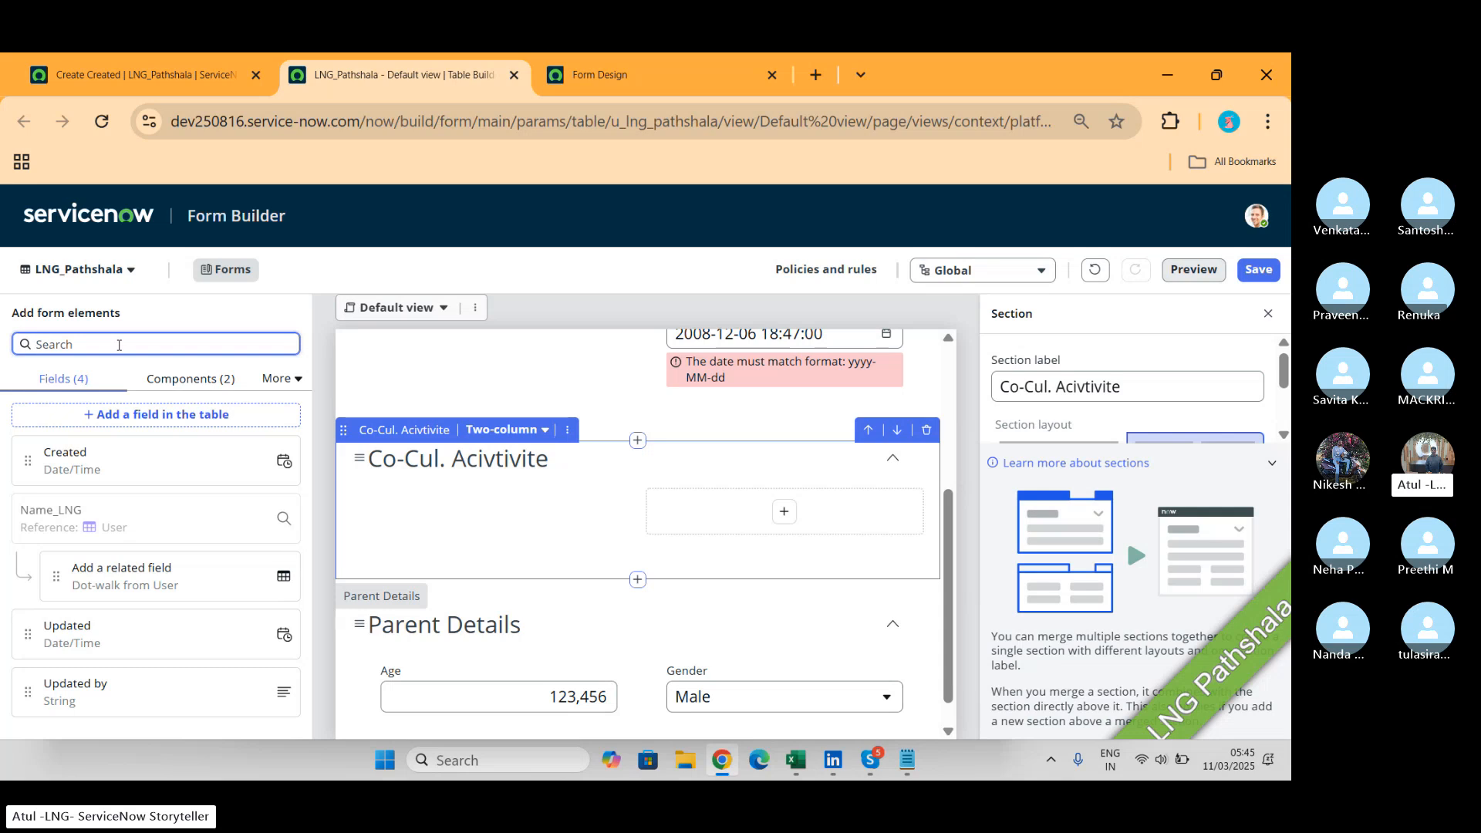
text(col)
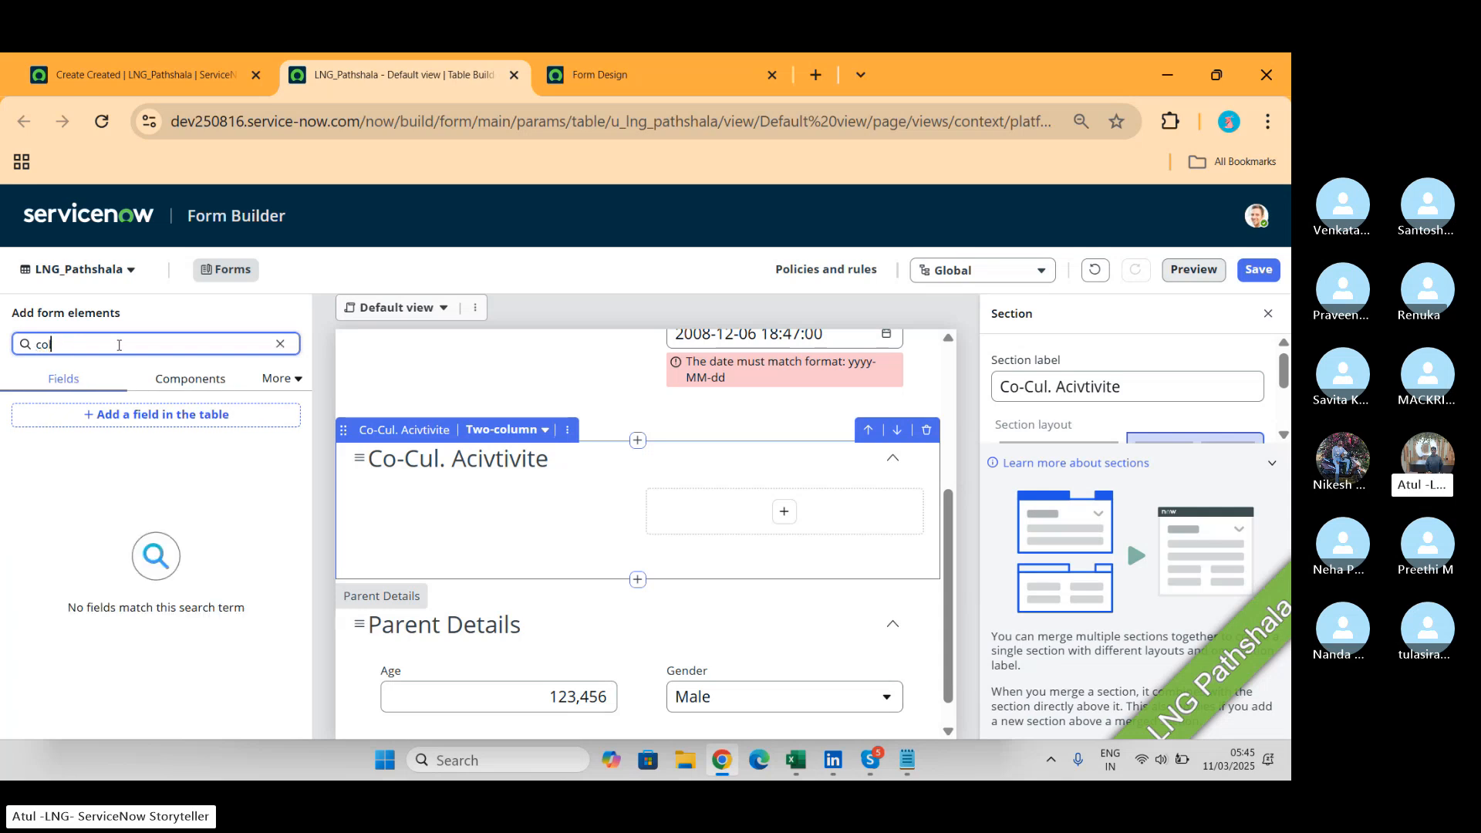
key(BackSpace)
key(BackSpace)
key(BackSpace)
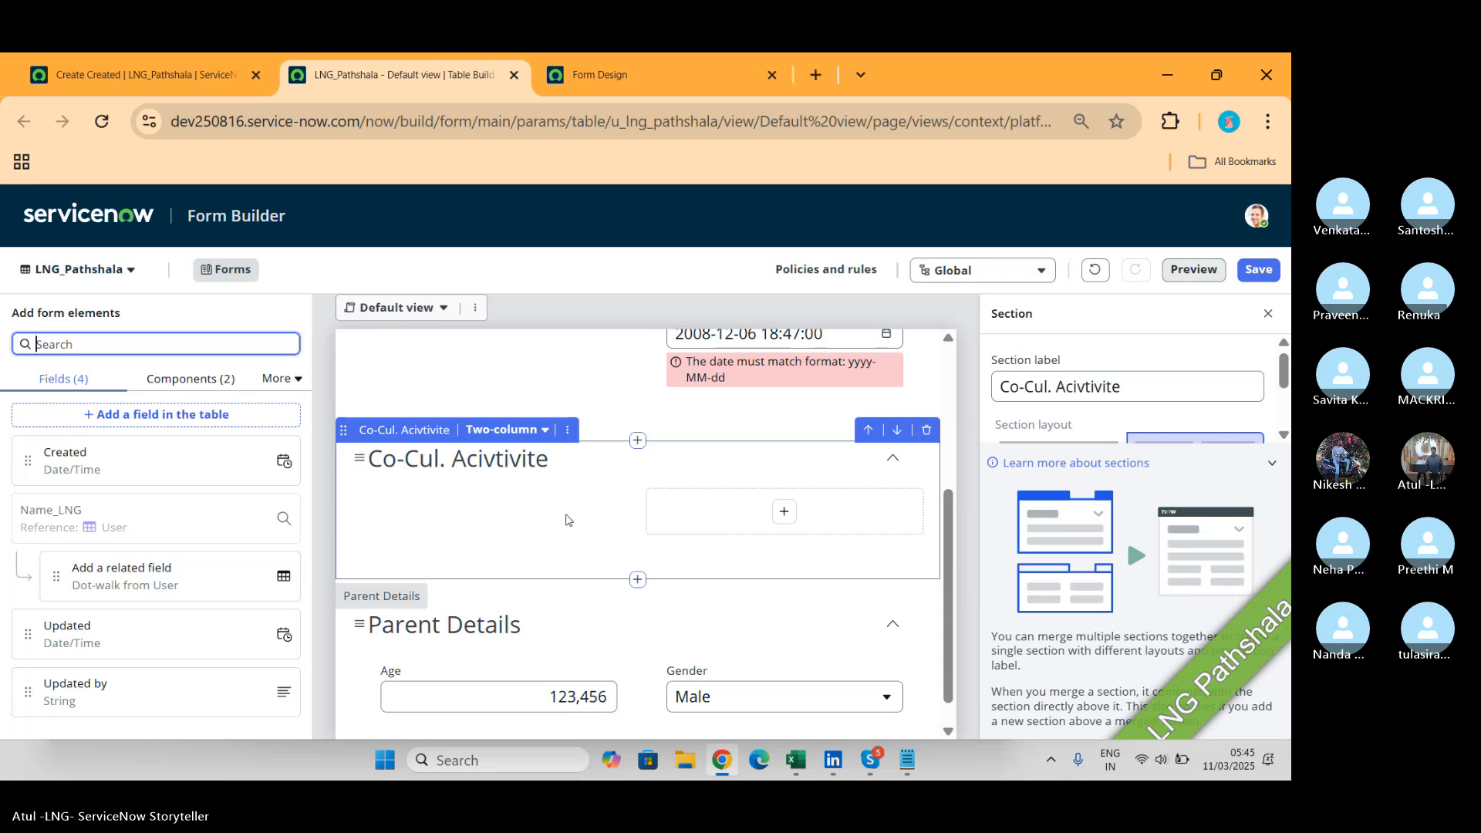
Save the form, open its preview and pick a red colour in the Qualificatio field to test it.
click(1246, 269)
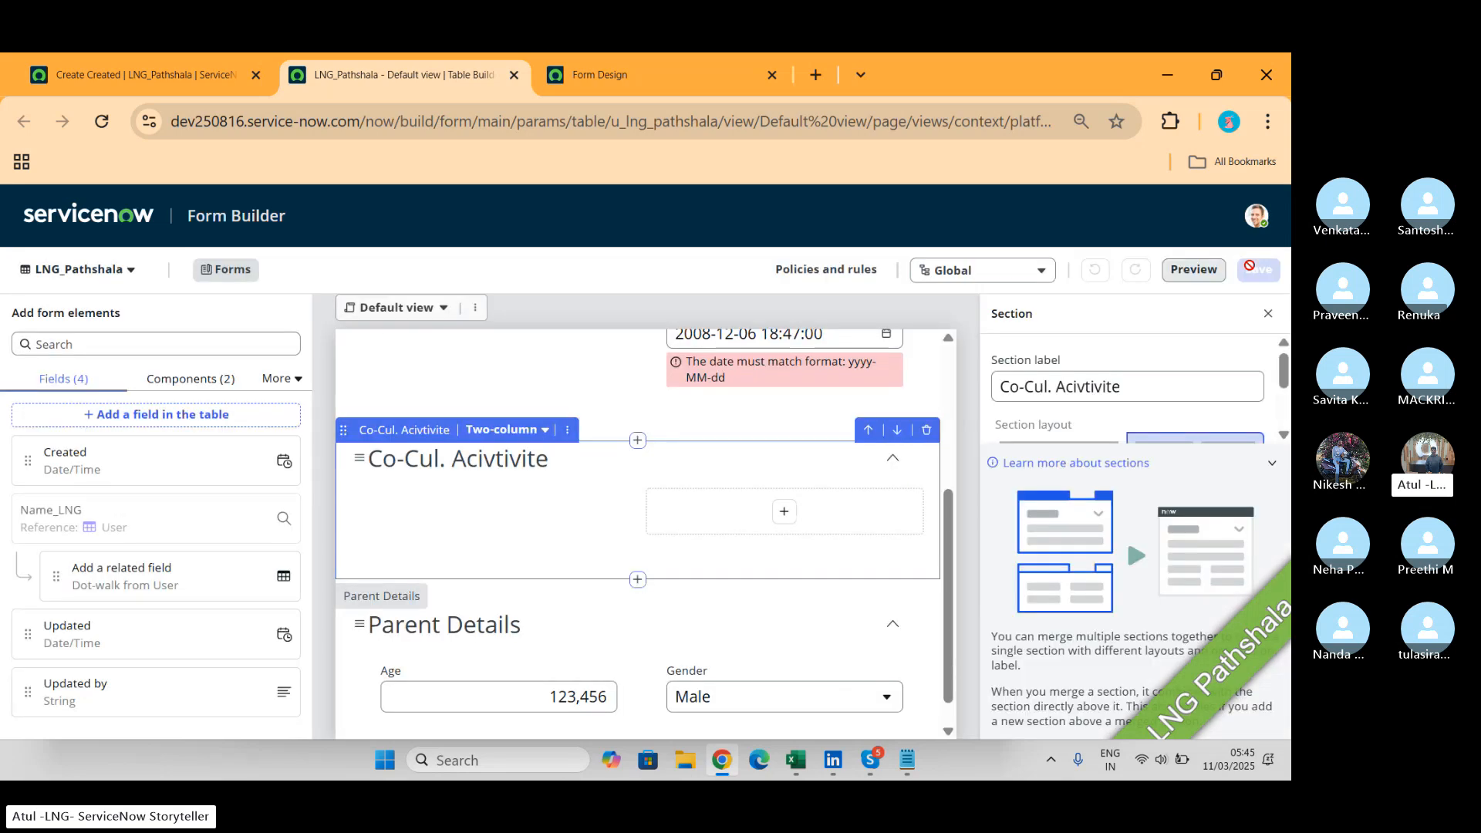
click(1194, 270)
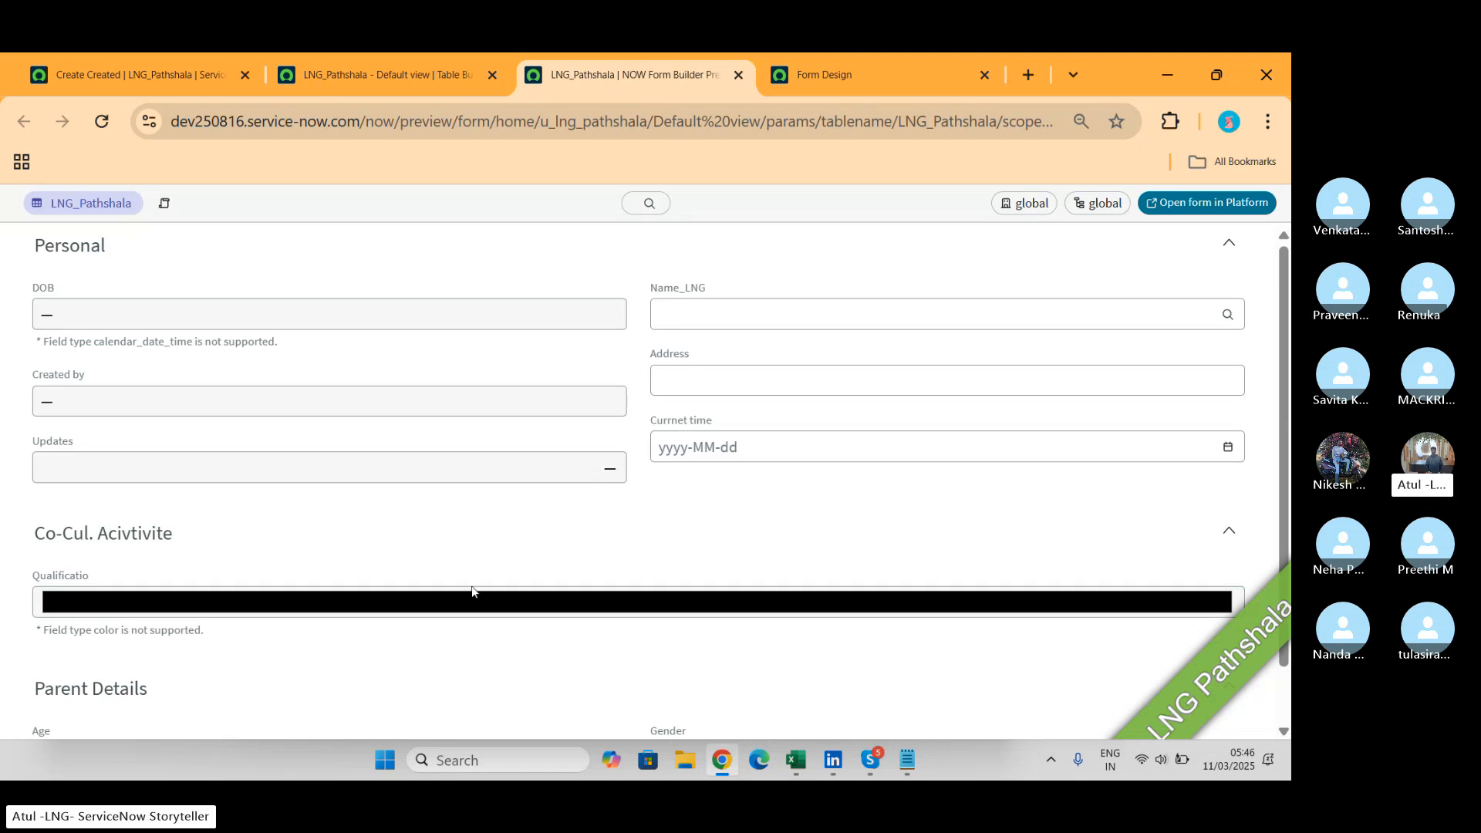
click(430, 602)
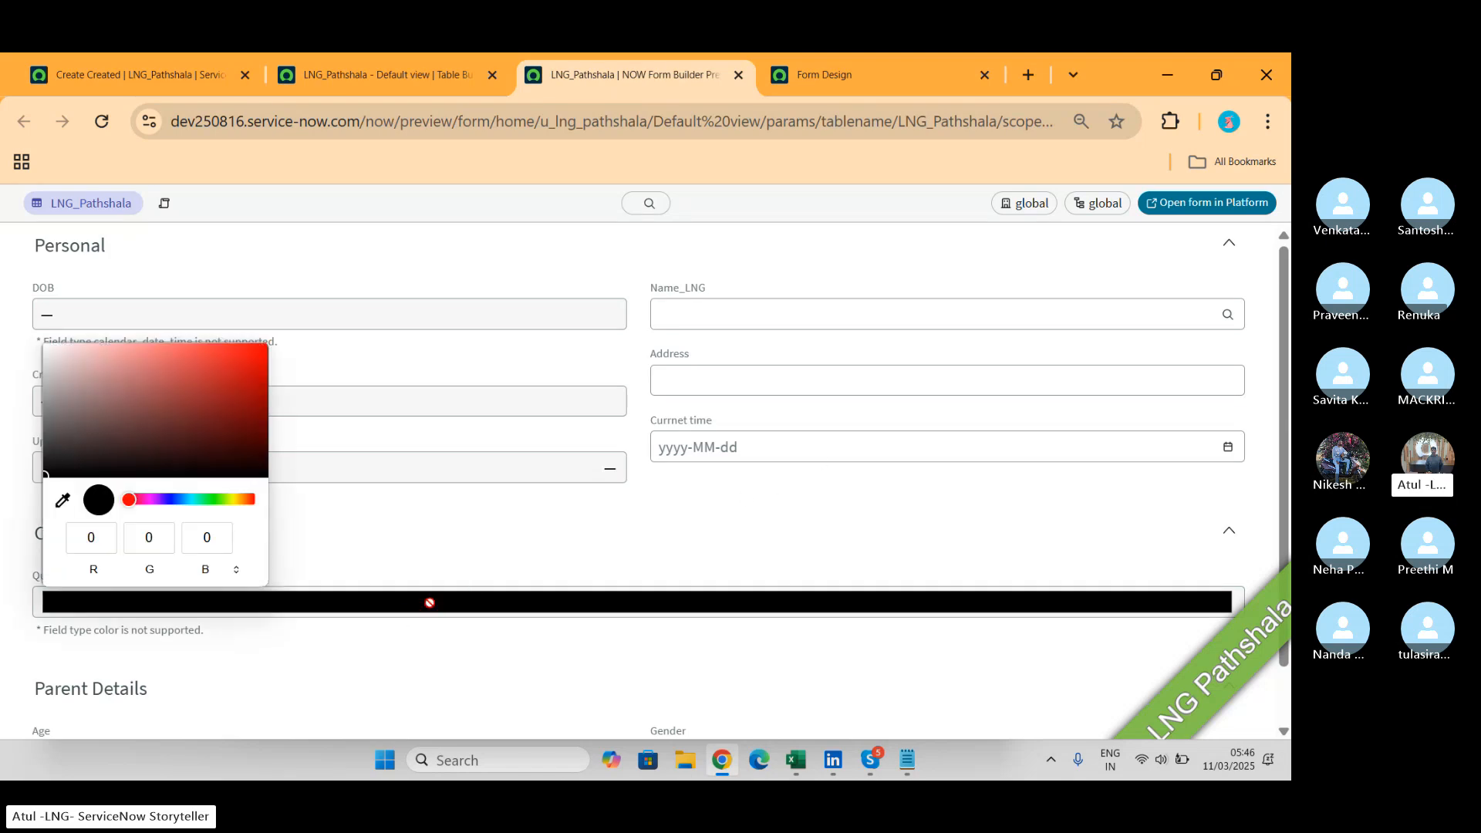
click(246, 379)
click(417, 518)
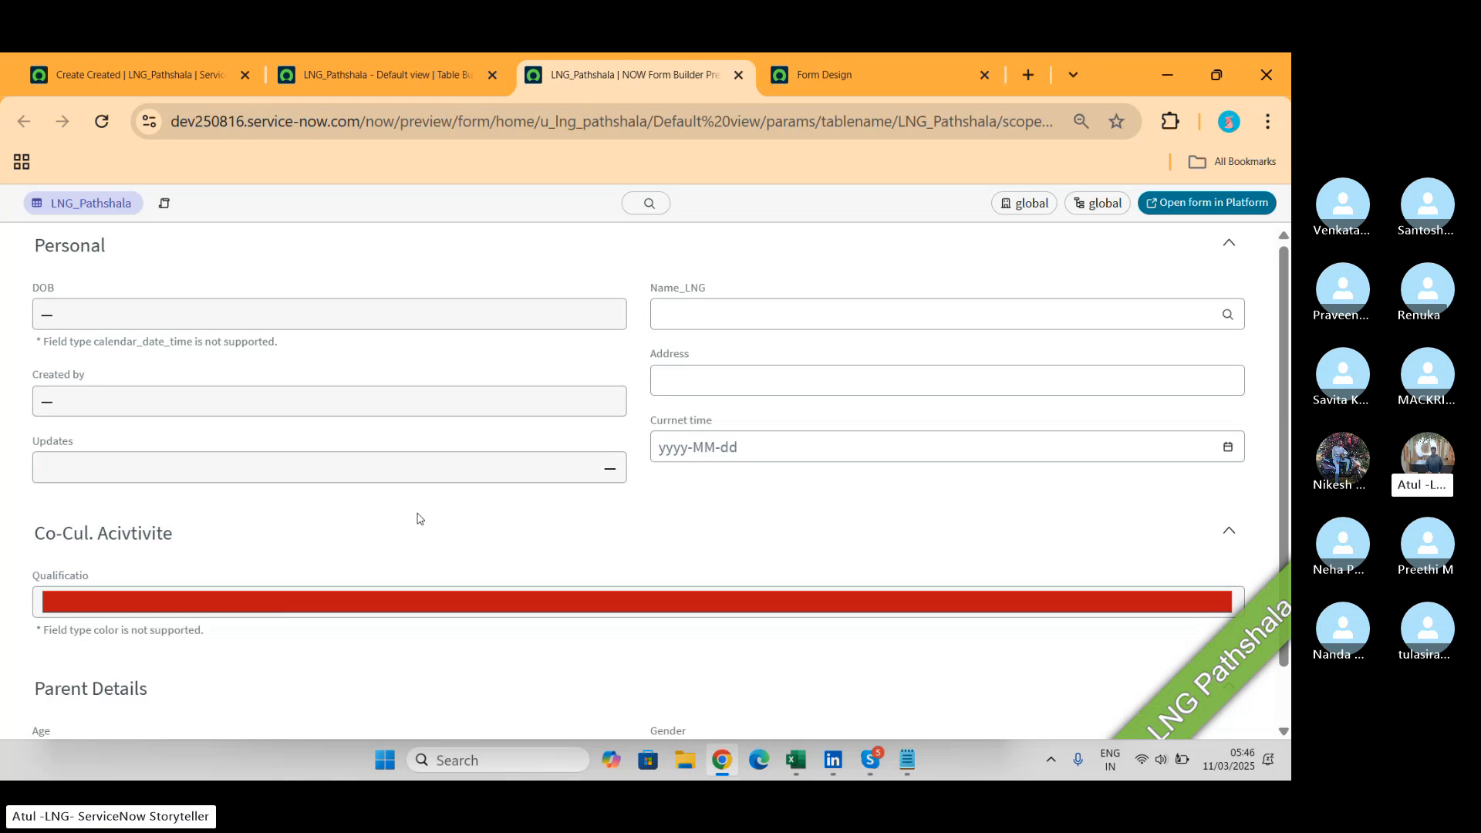
Merge the Co-Cul. Acivtivite section with the Personal section above in Form Builder, keeping the two-column layout.
click(397, 75)
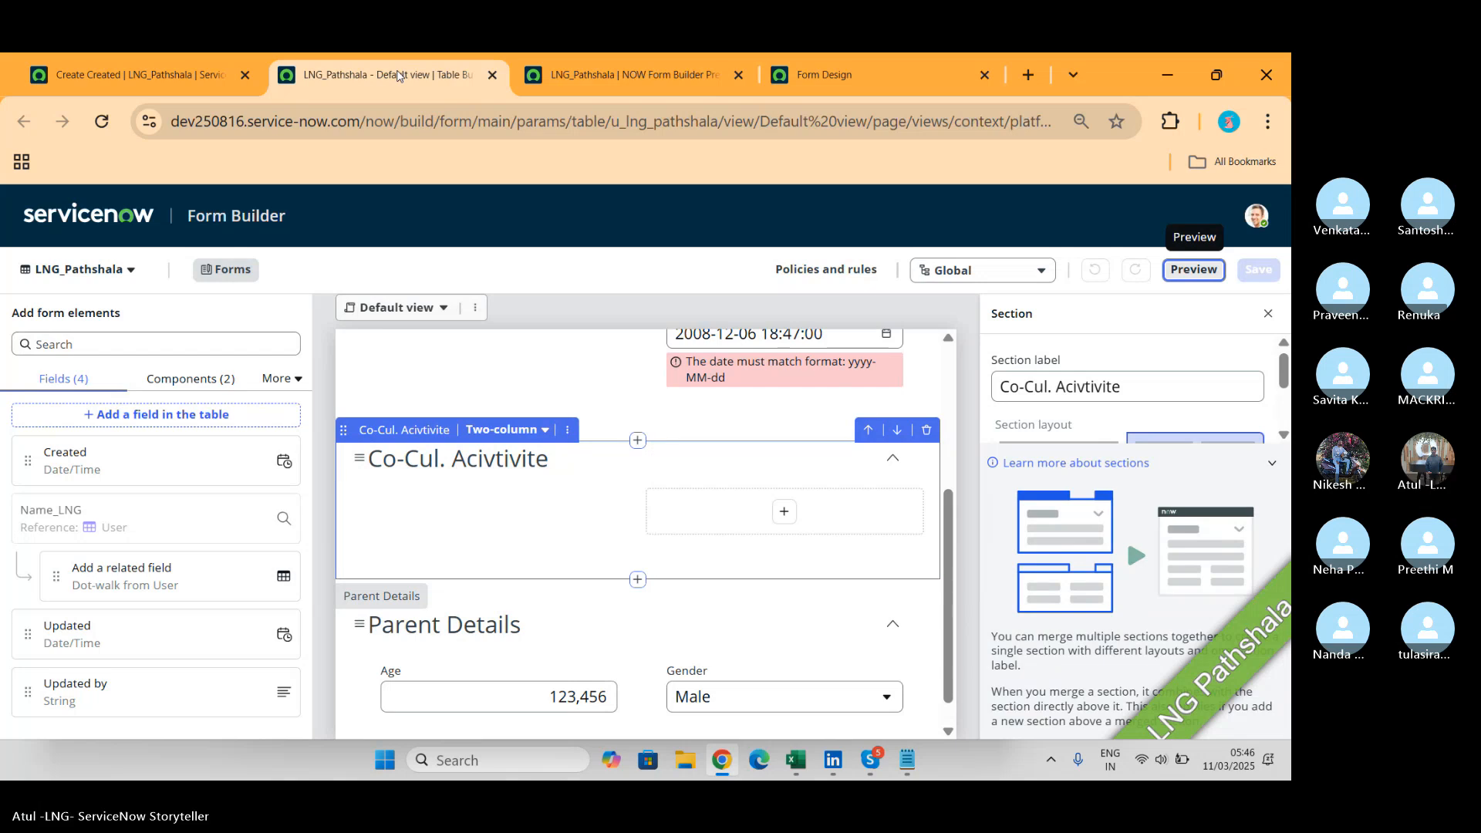
click(1272, 465)
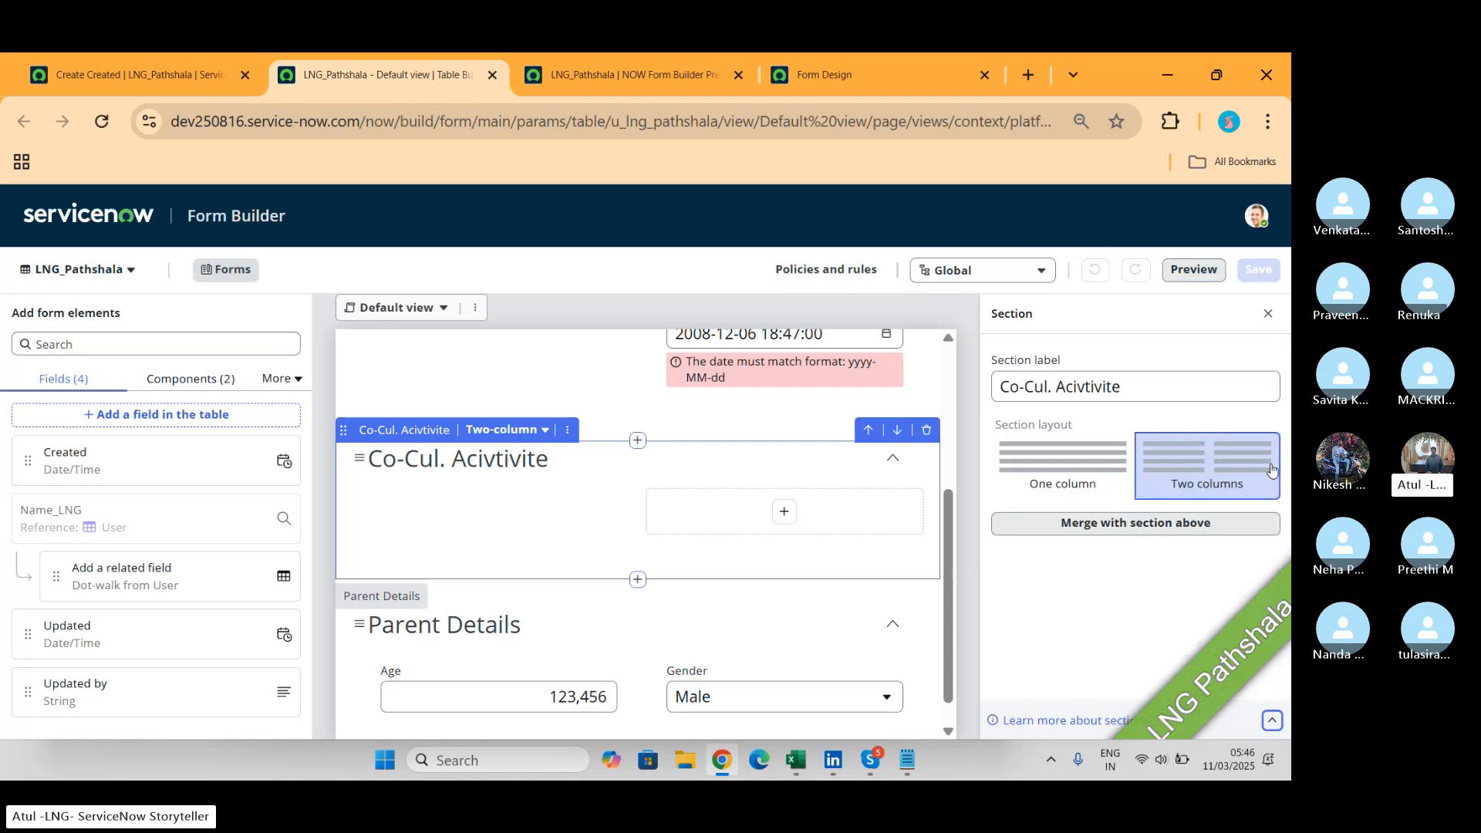
click(1050, 457)
click(1235, 484)
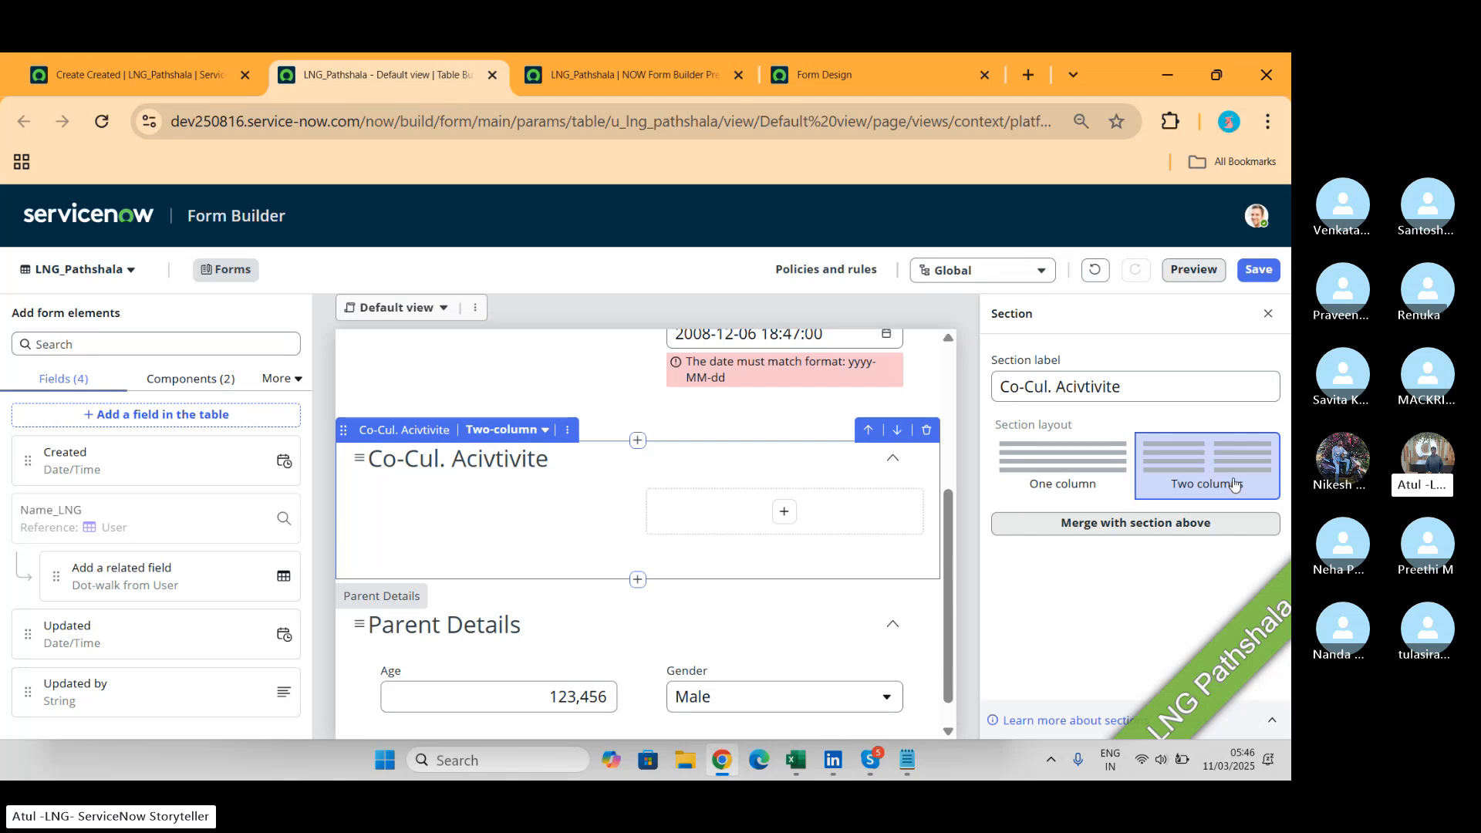
click(1186, 525)
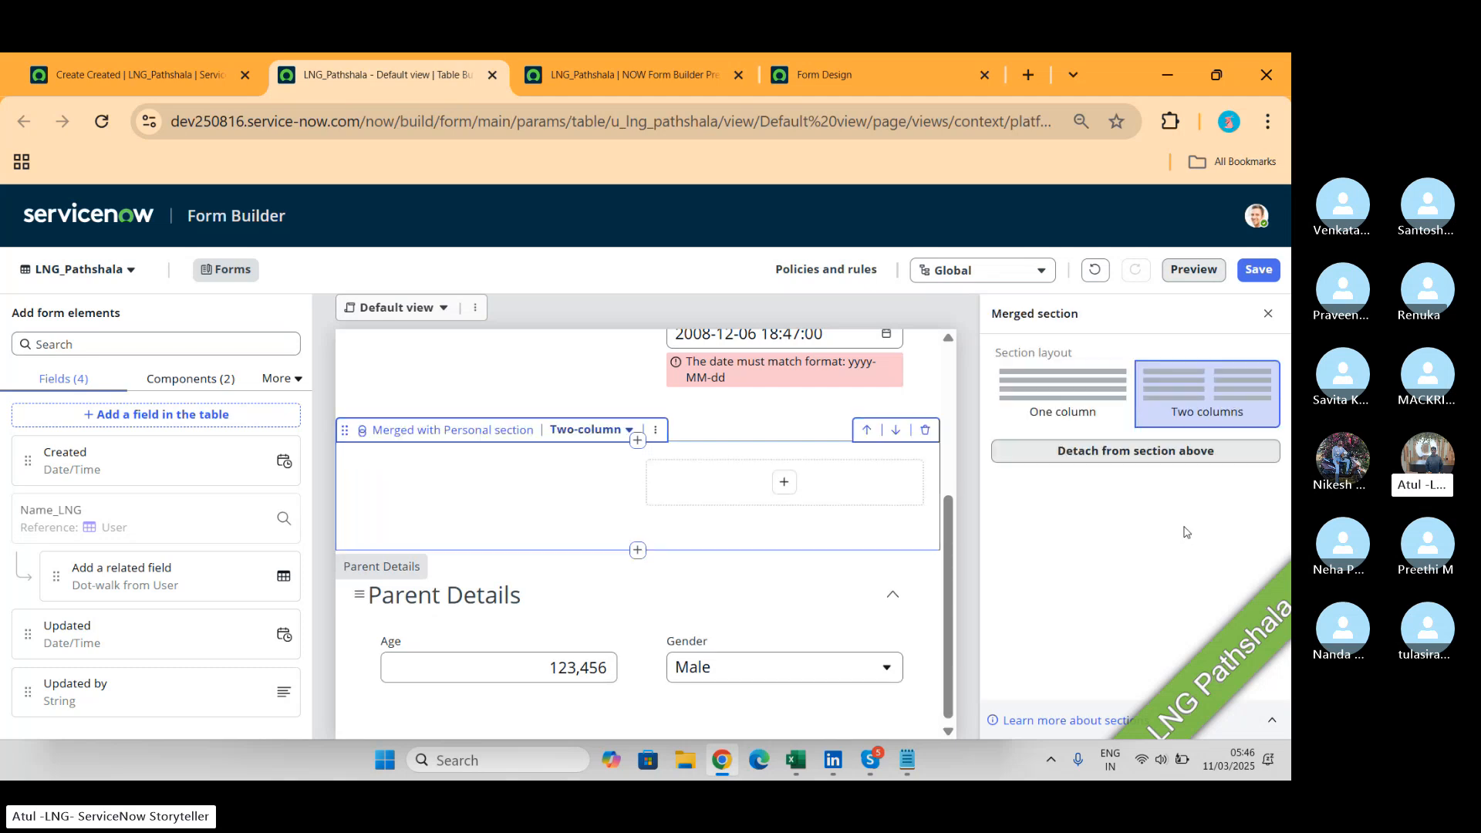
scroll(893, 515, up, 3)
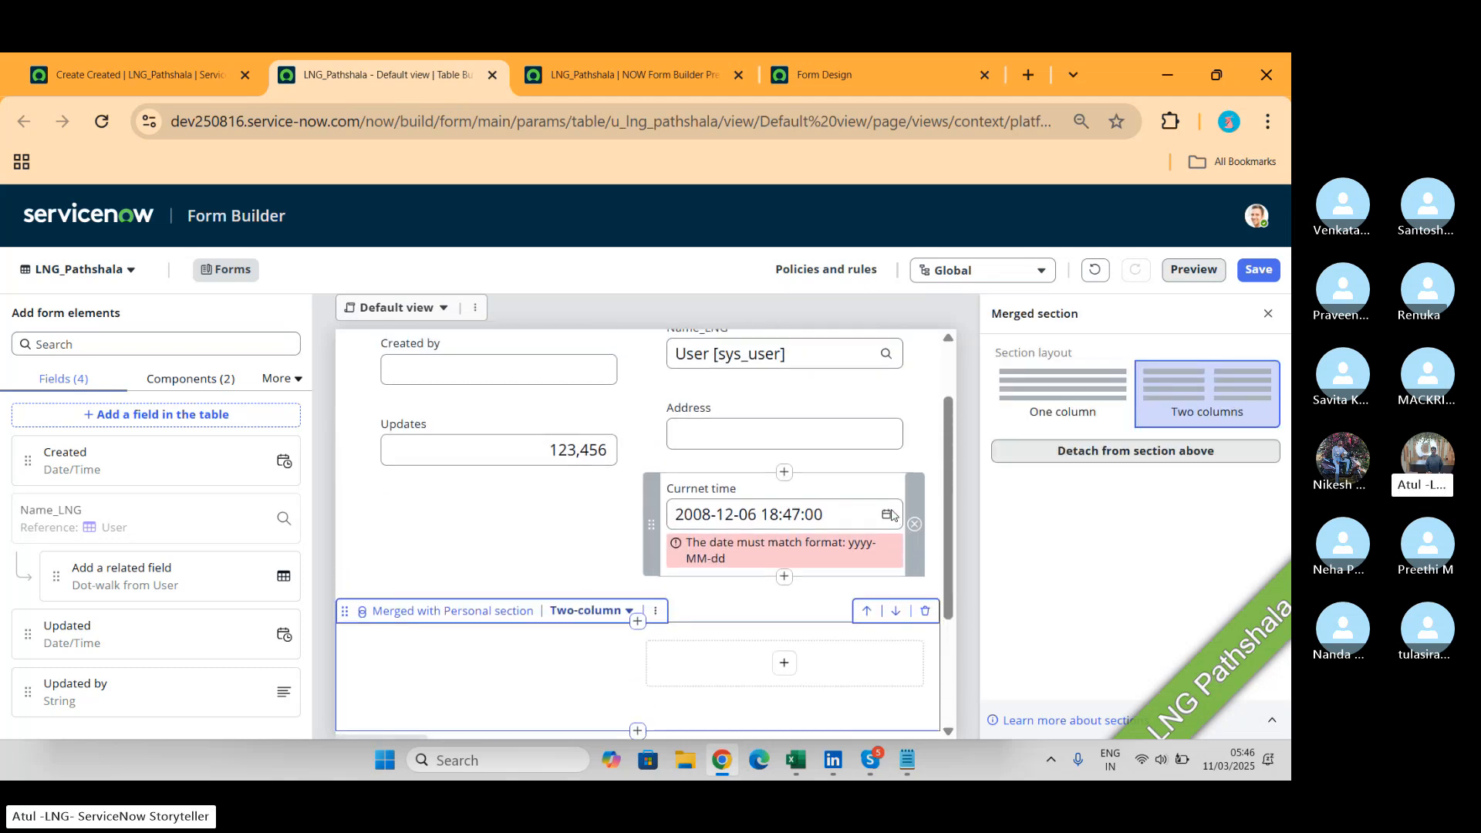
click(554, 532)
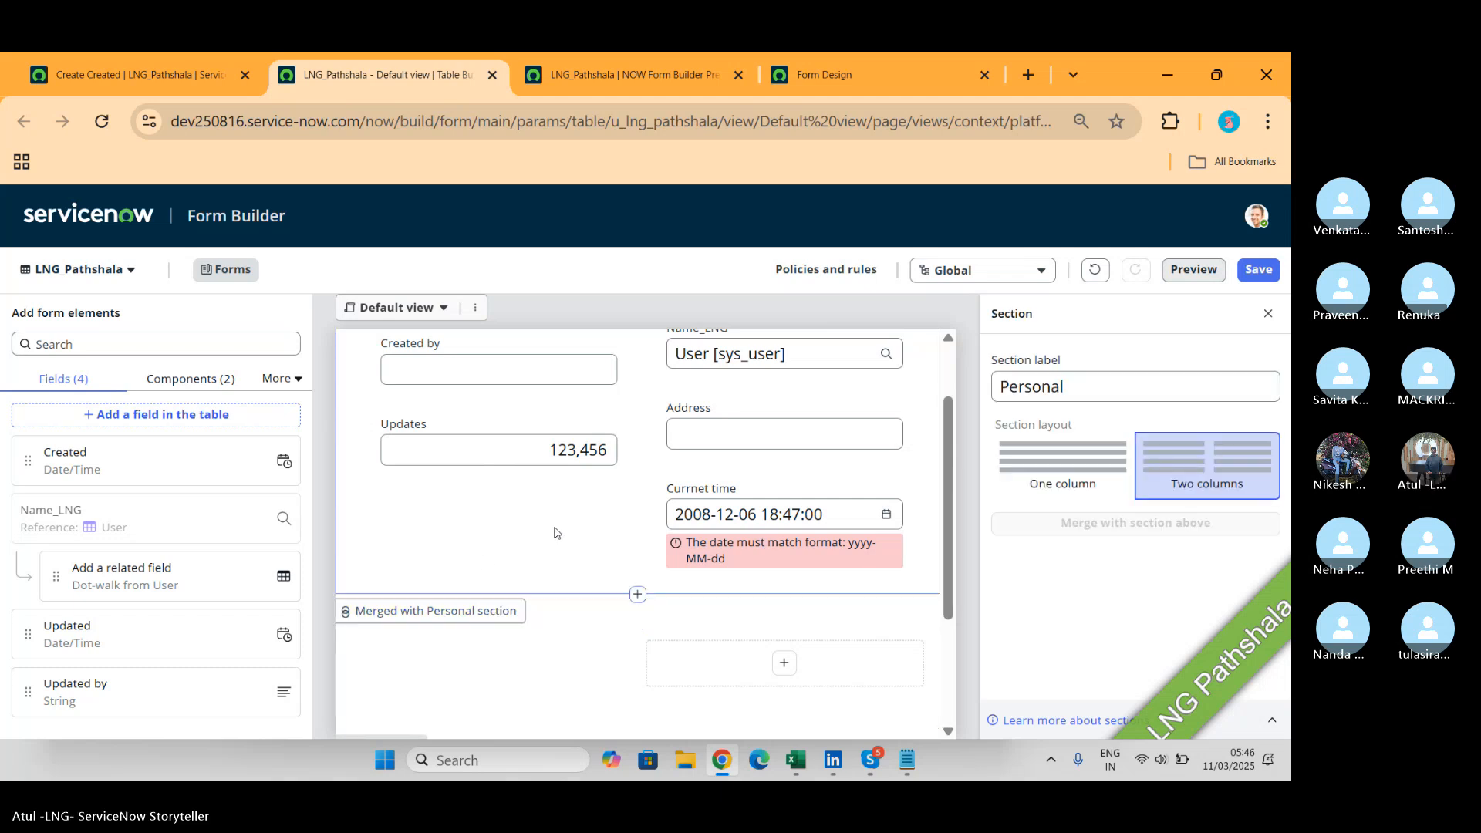
Save the merged layout, close the old preview and Form Design pages, and open a fresh preview of the form.
click(1194, 269)
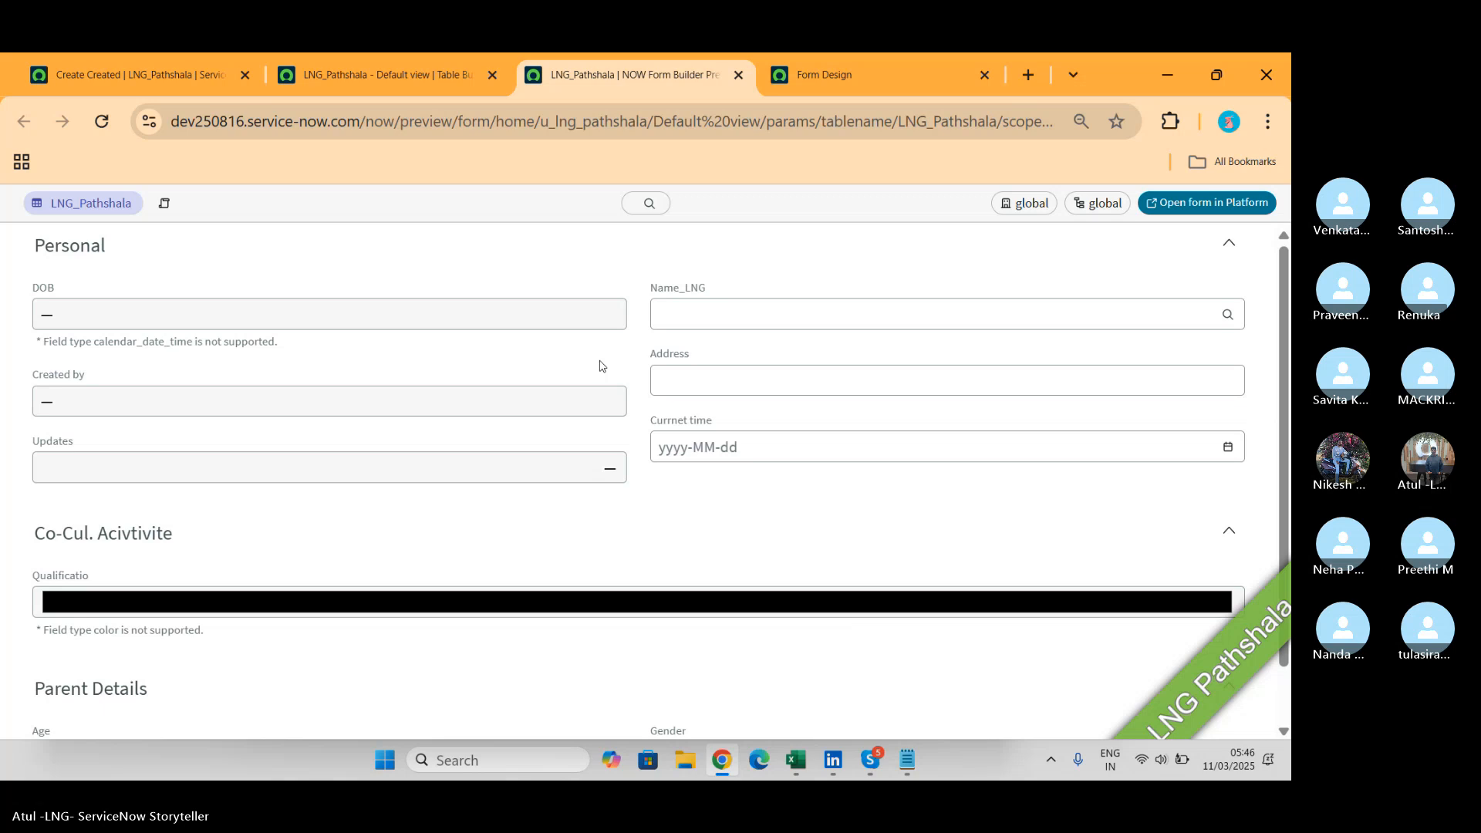
click(427, 95)
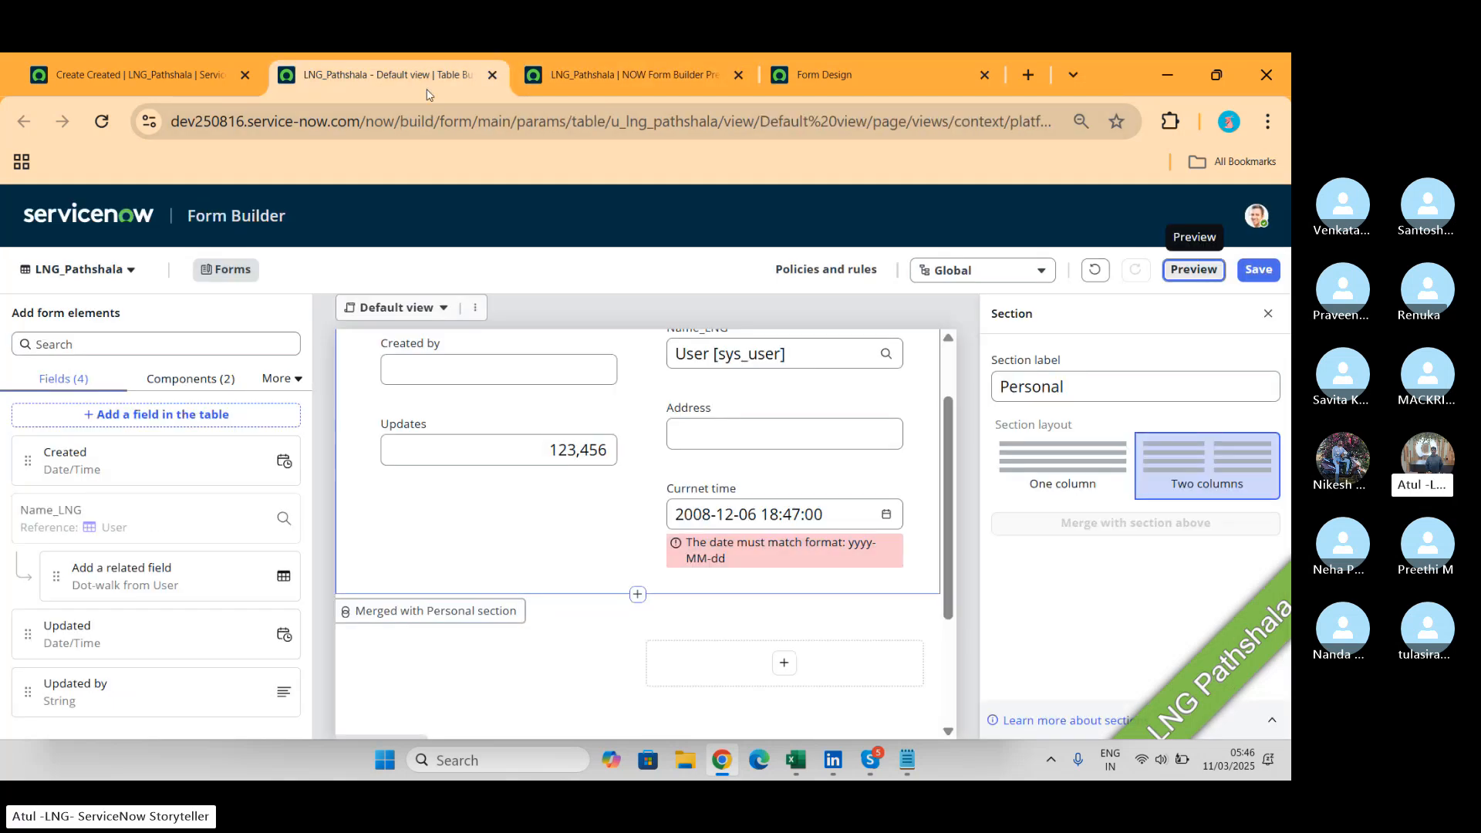
click(1259, 269)
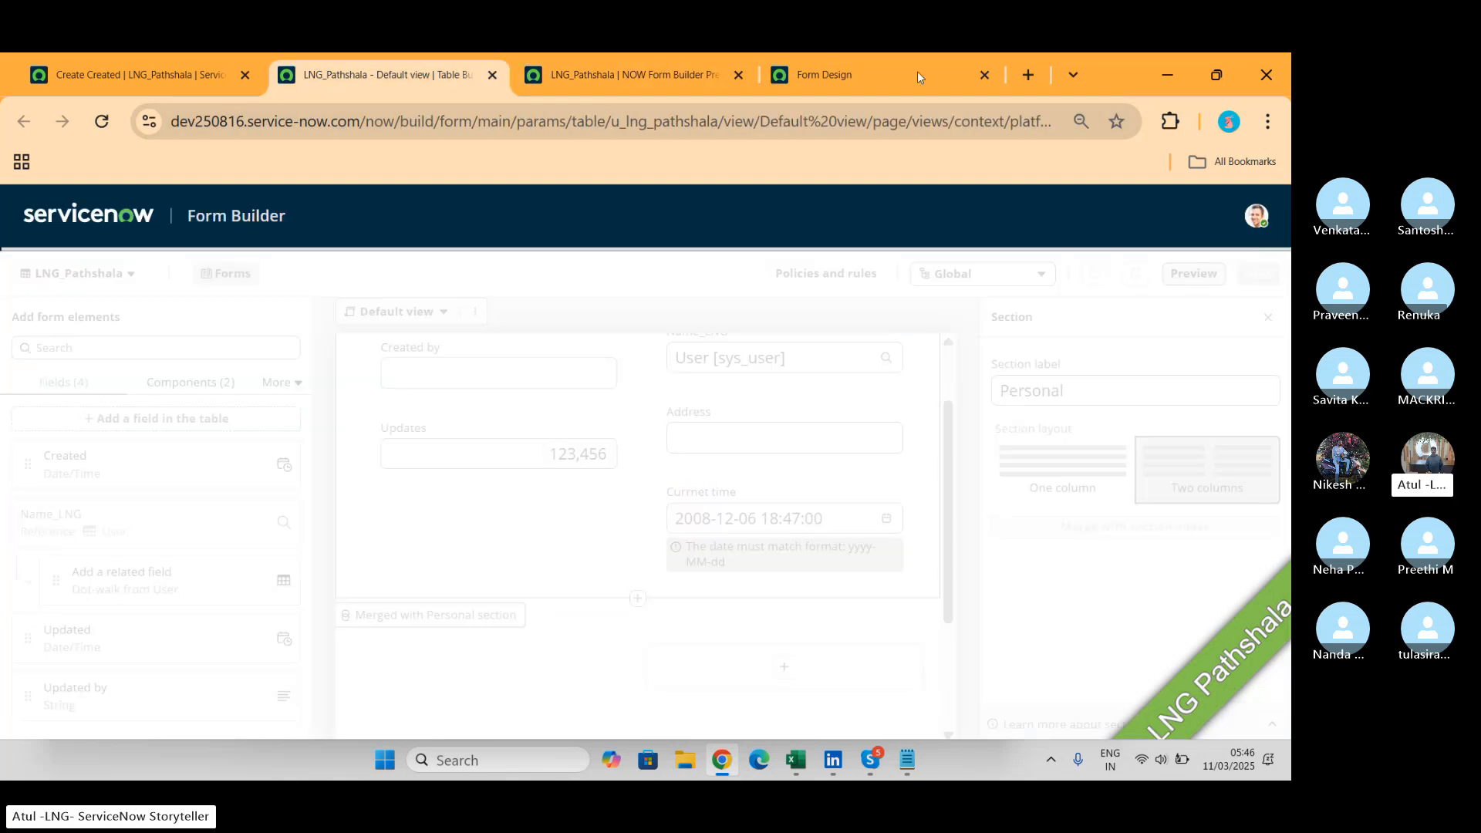
click(739, 76)
click(739, 76)
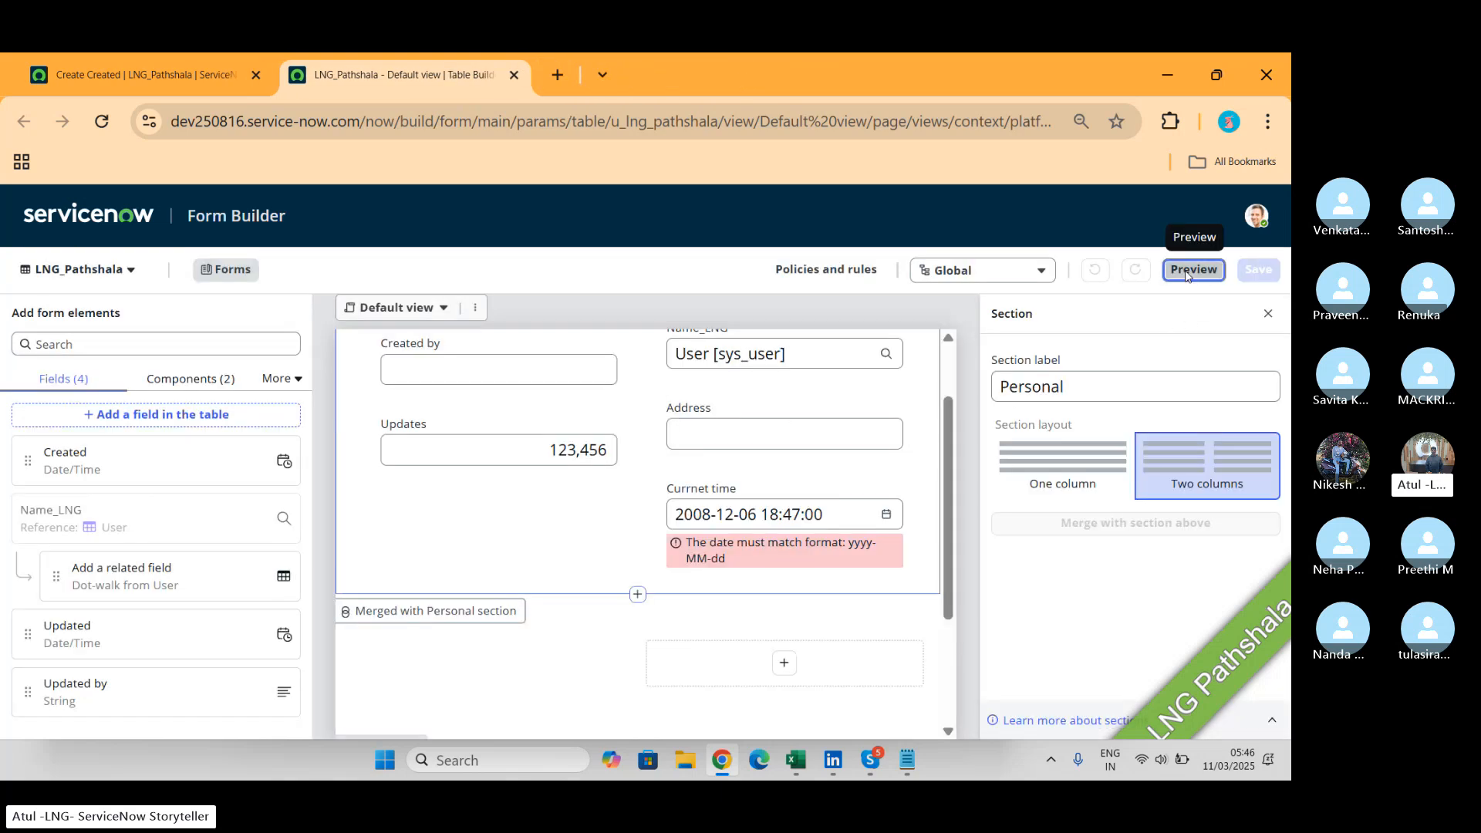
click(1194, 270)
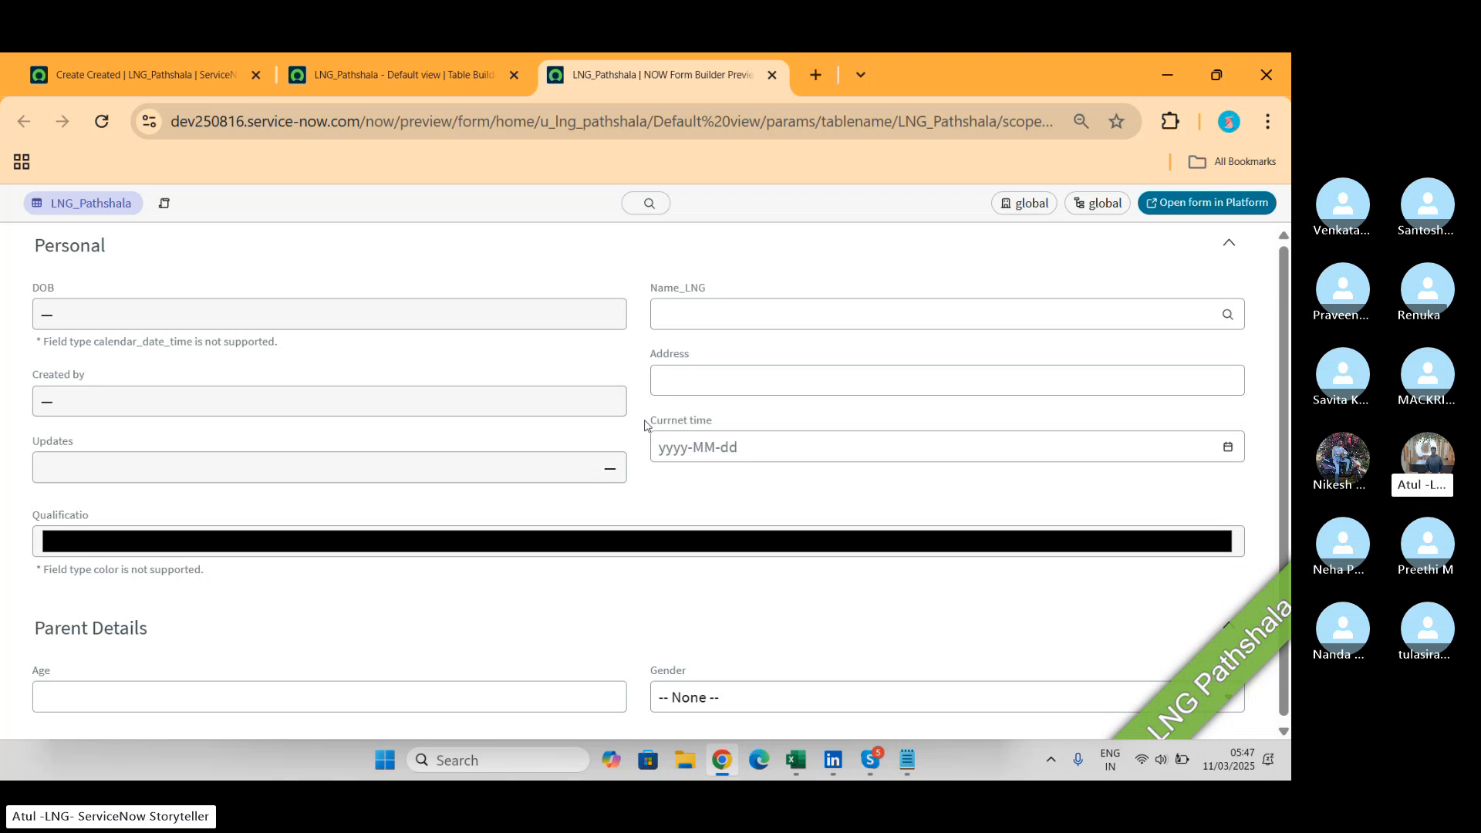
key(alt+Tab)
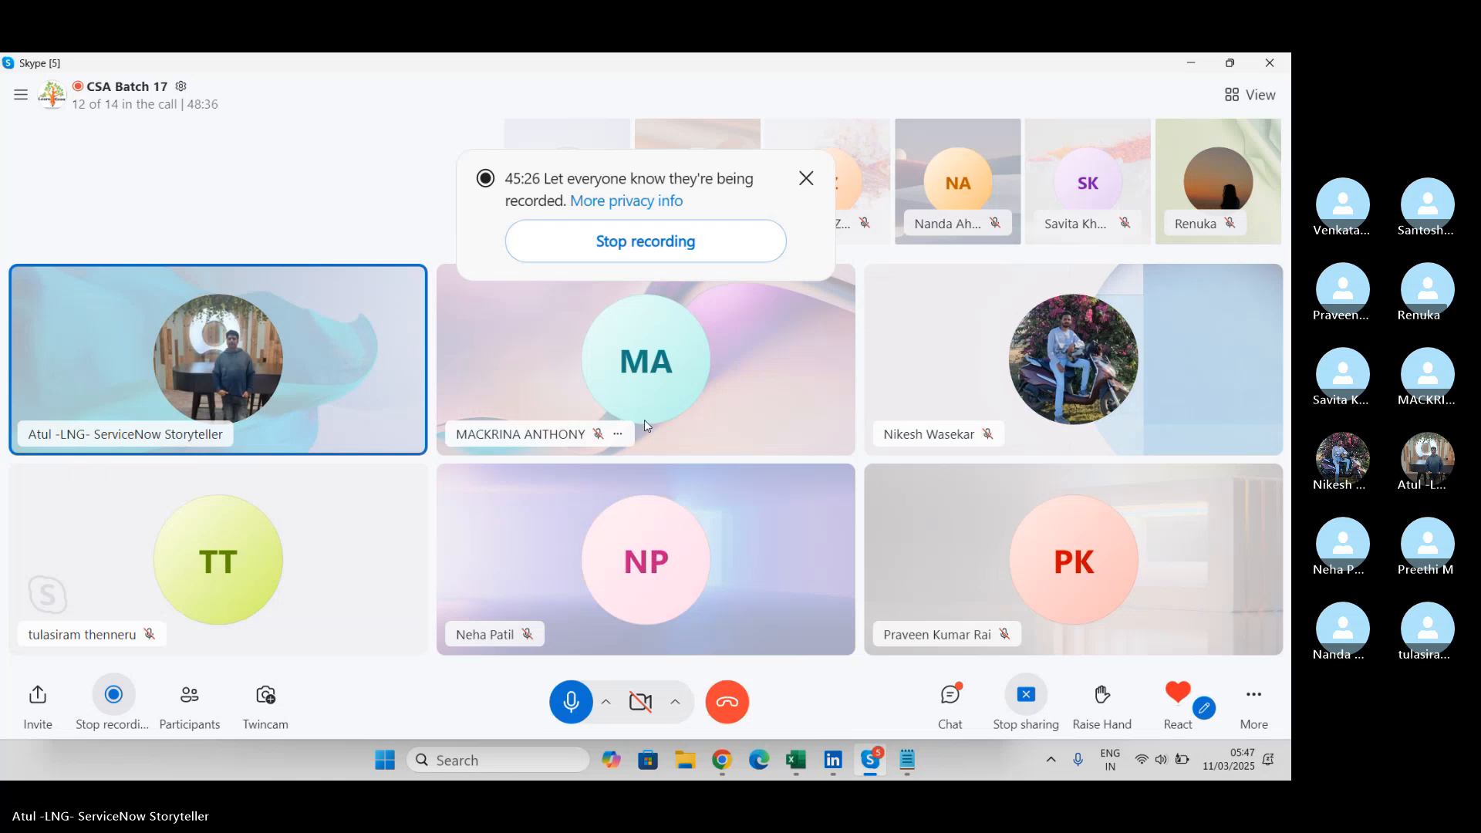
key(alt+Tab)
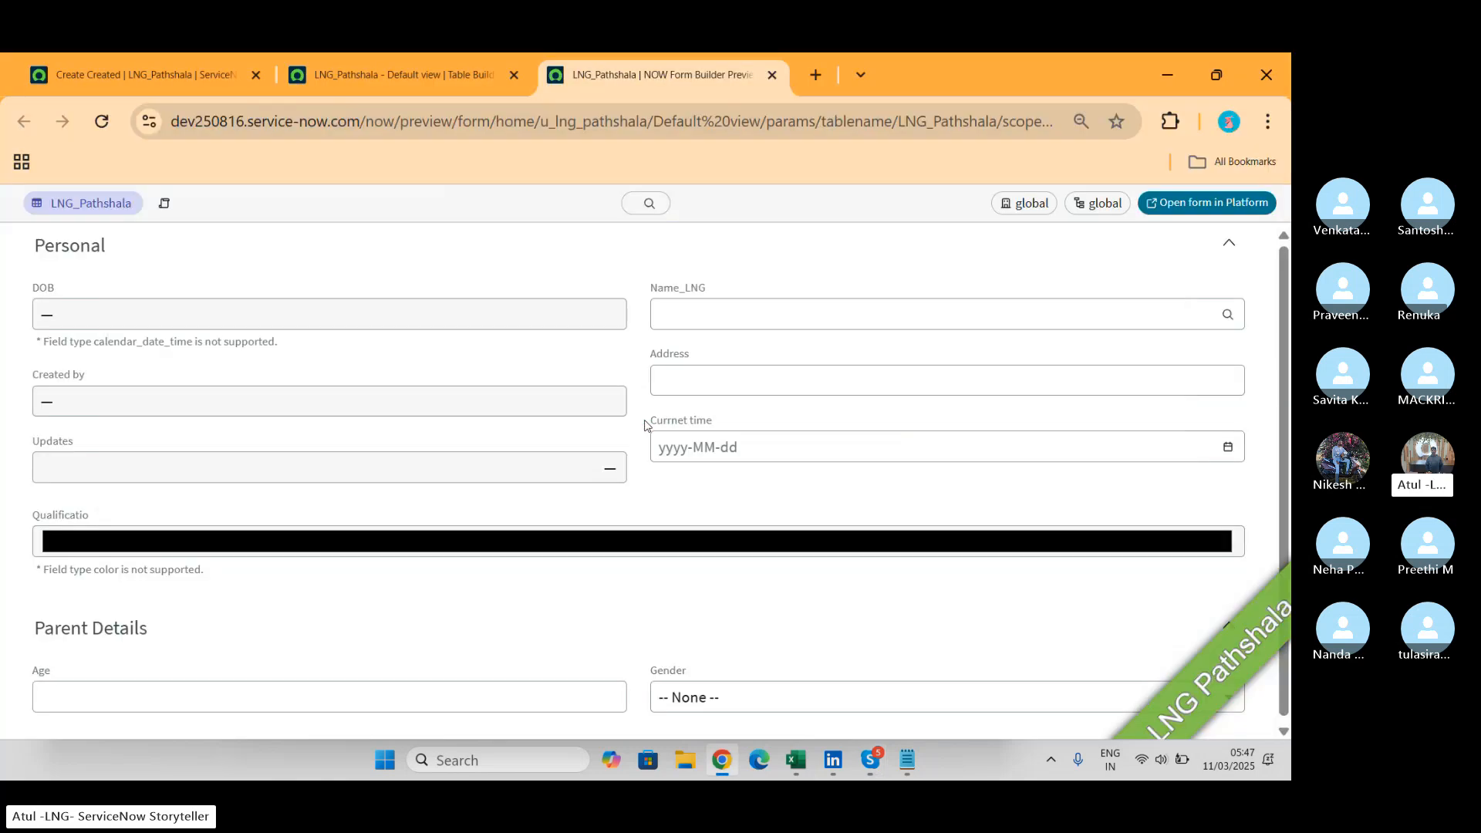
Return to the platform page, find Modules under System Definition and start a new module record.
click(206, 66)
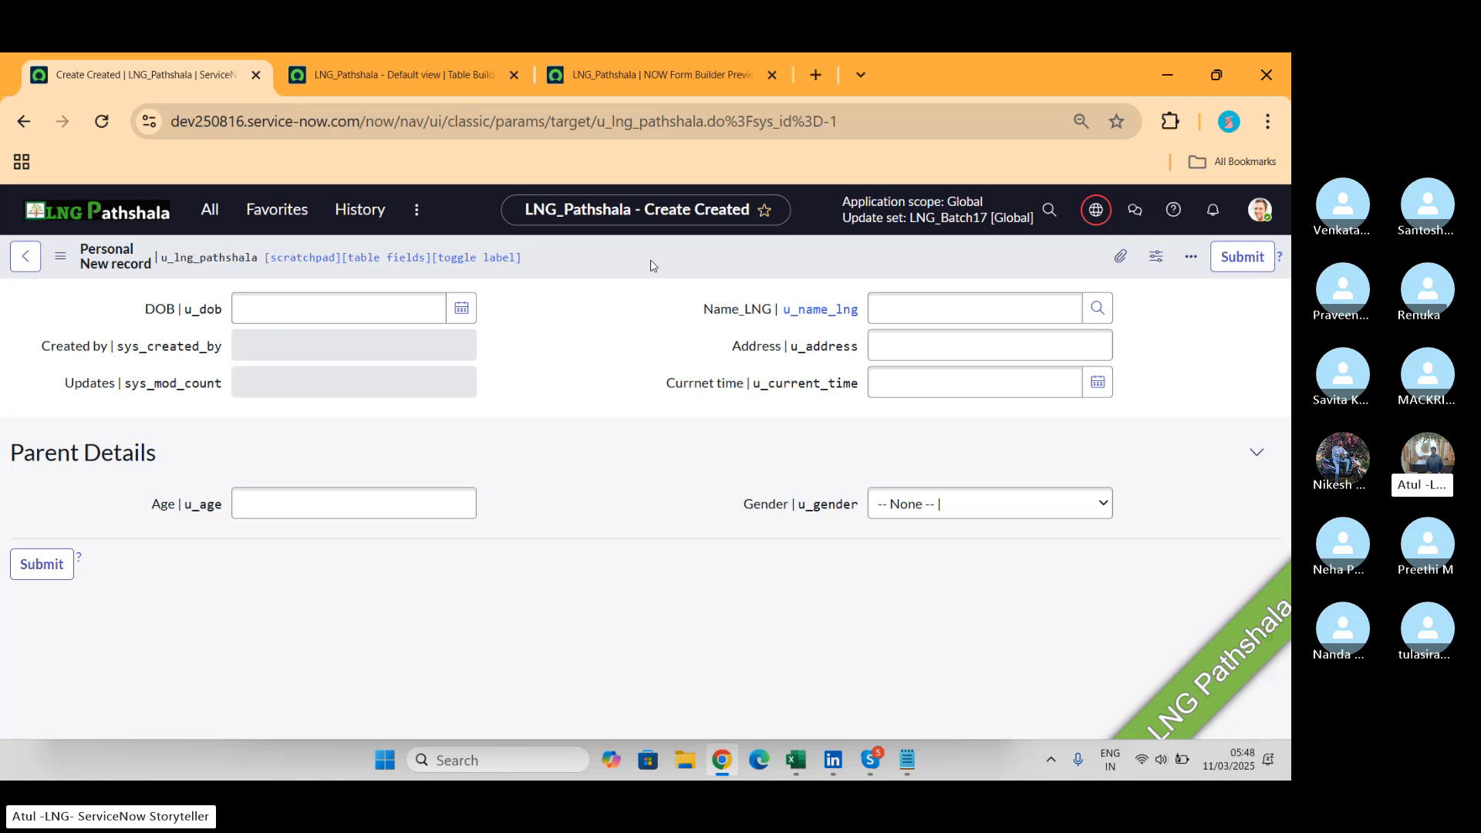
click(212, 213)
text(mod)
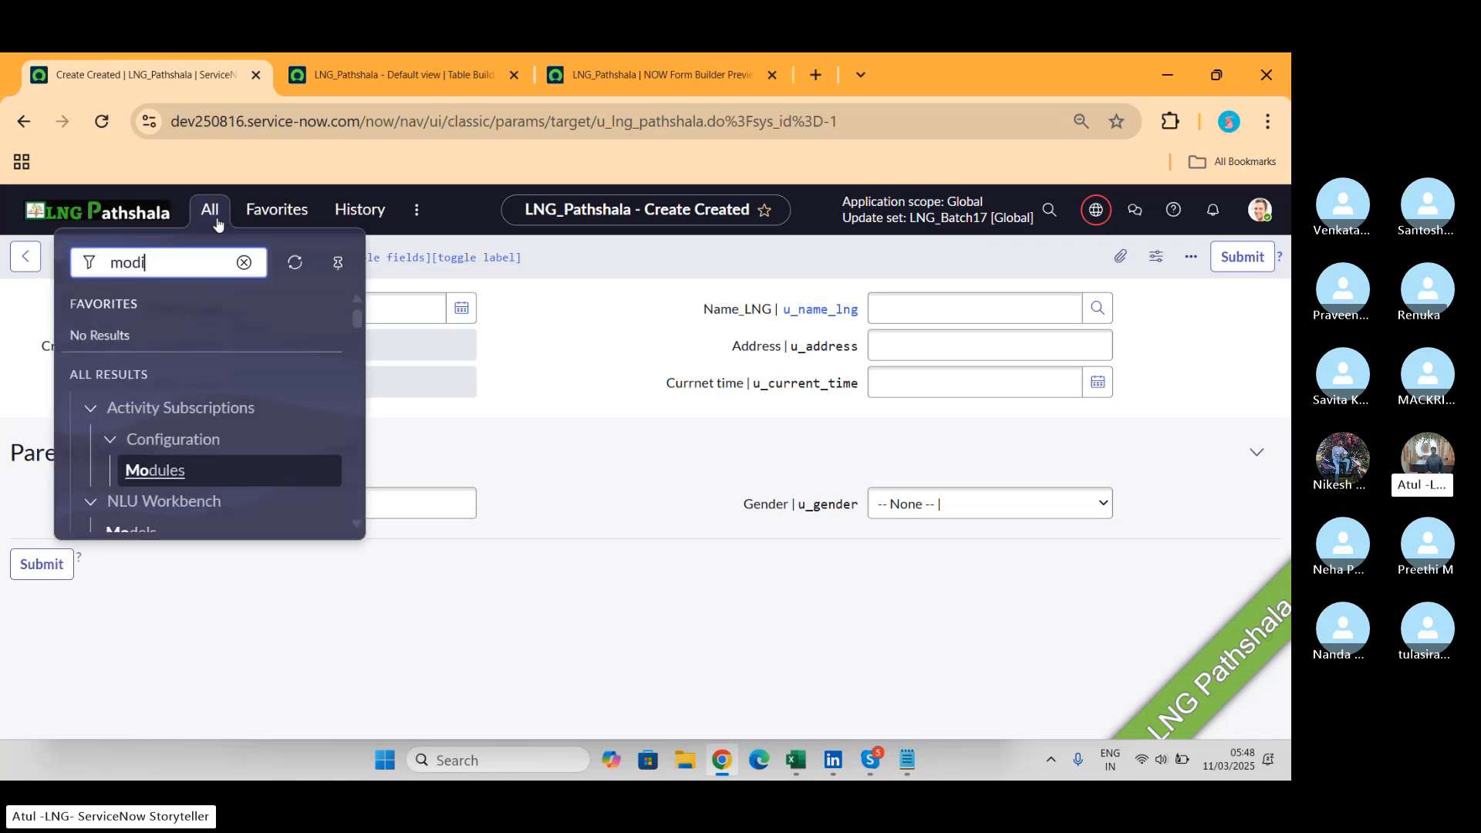
text(ules)
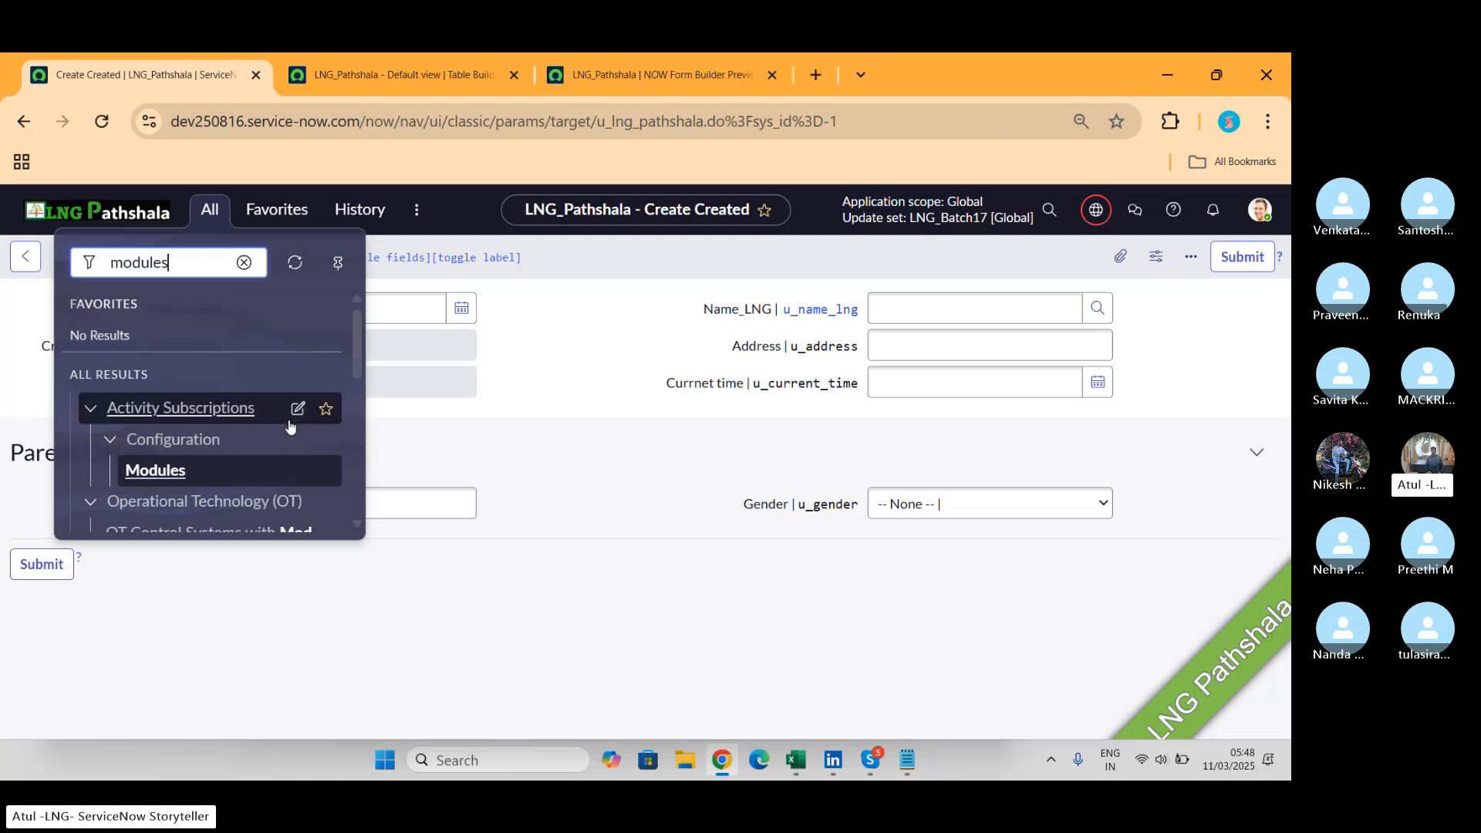
scroll(291, 417, down, 5)
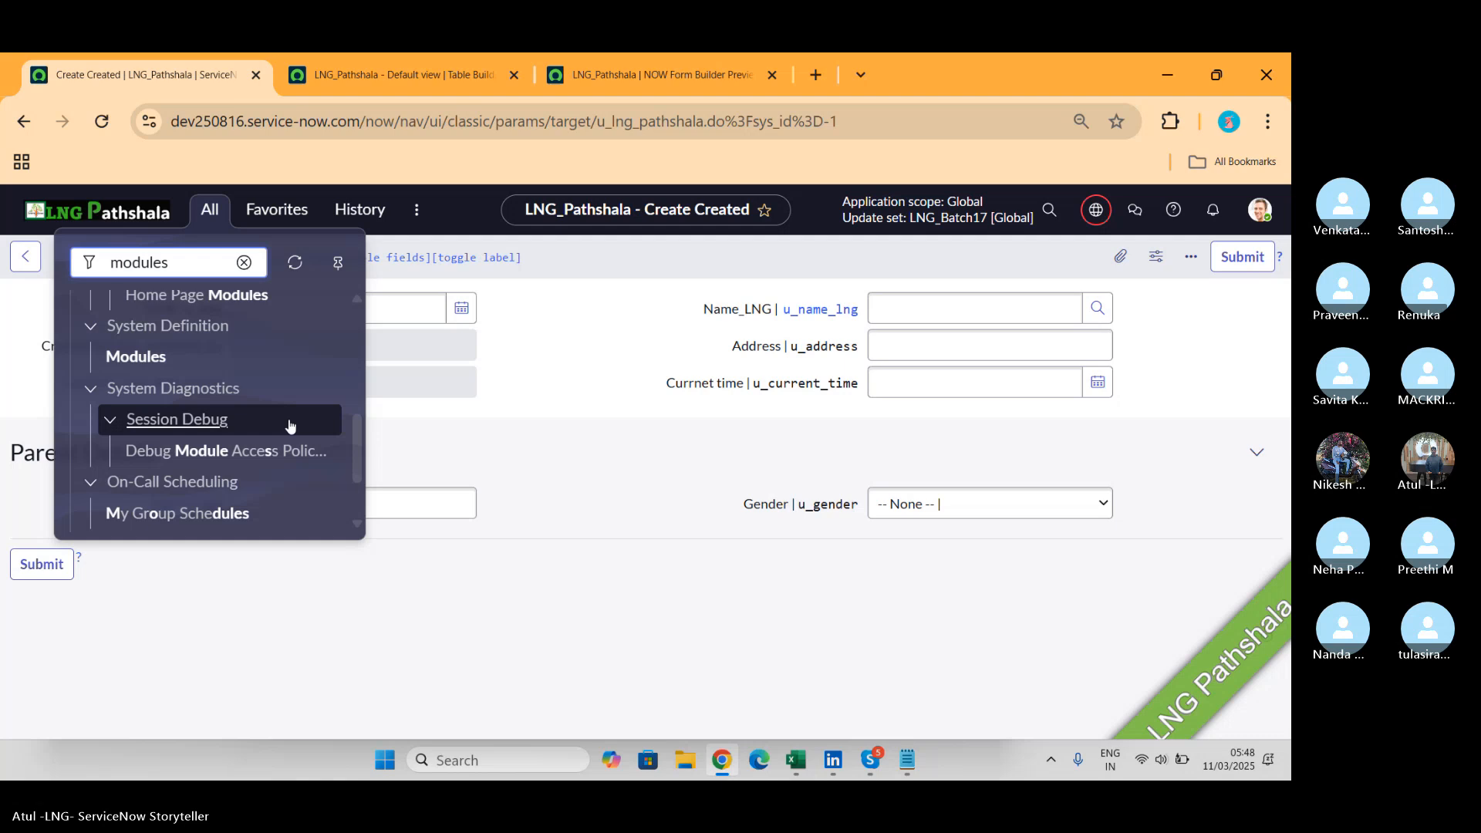
click(147, 357)
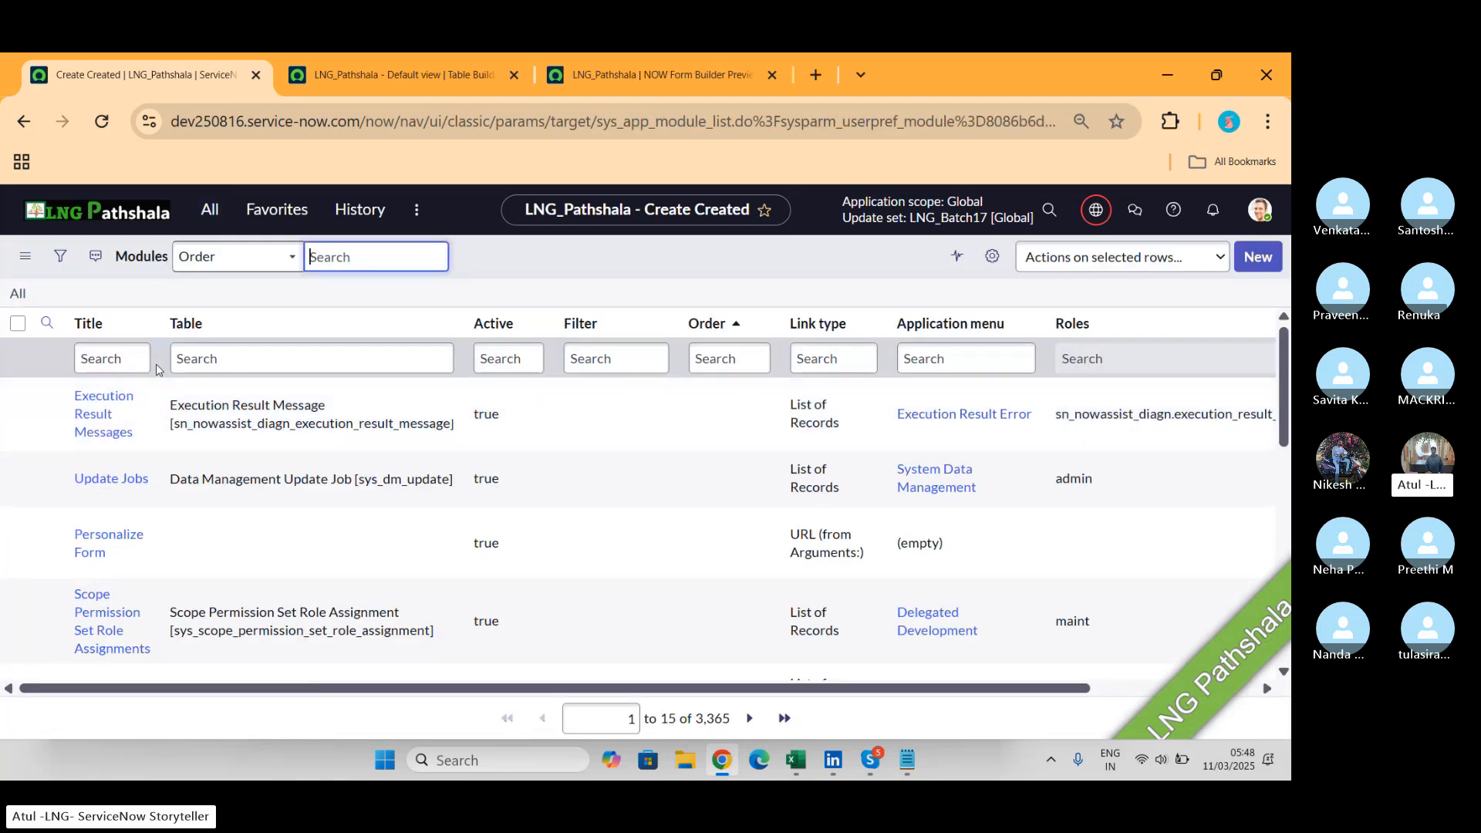
click(1251, 256)
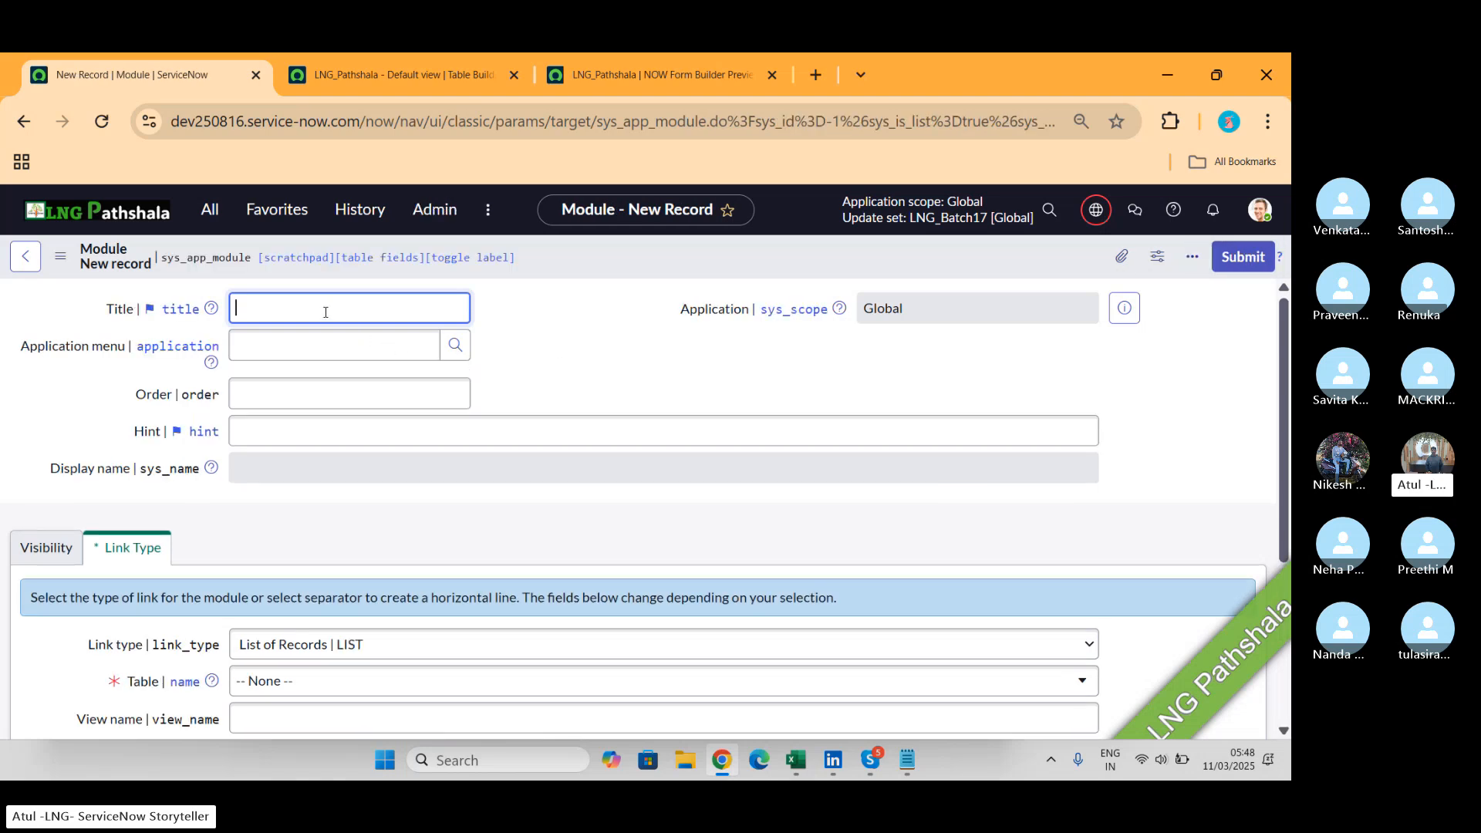
Fill in the new module with title LNG_LNG_P, application menu LNG_Batch17 and order 100.
text(LNG_LNG_P)
click(320, 351)
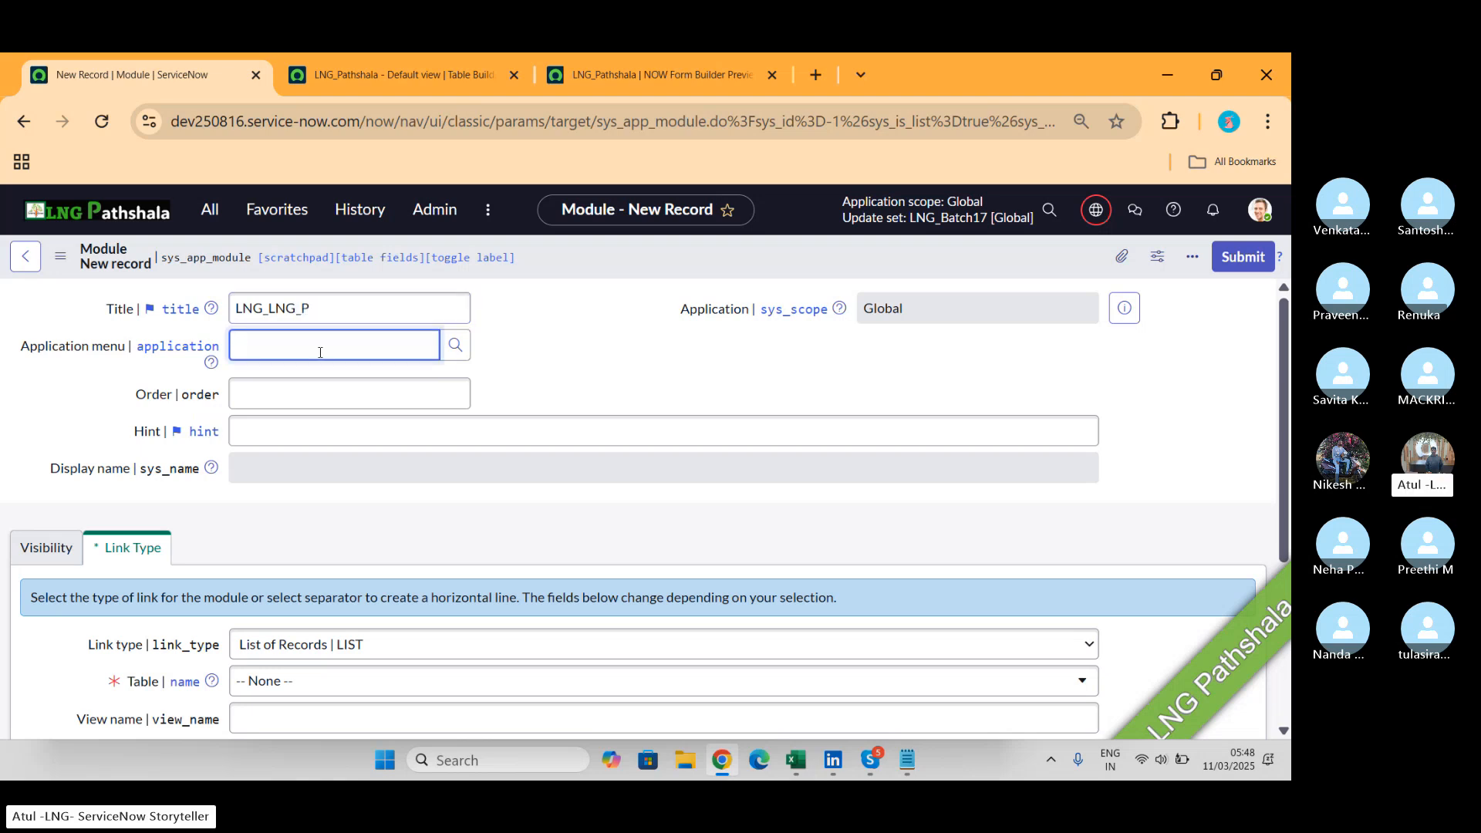
text(lng)
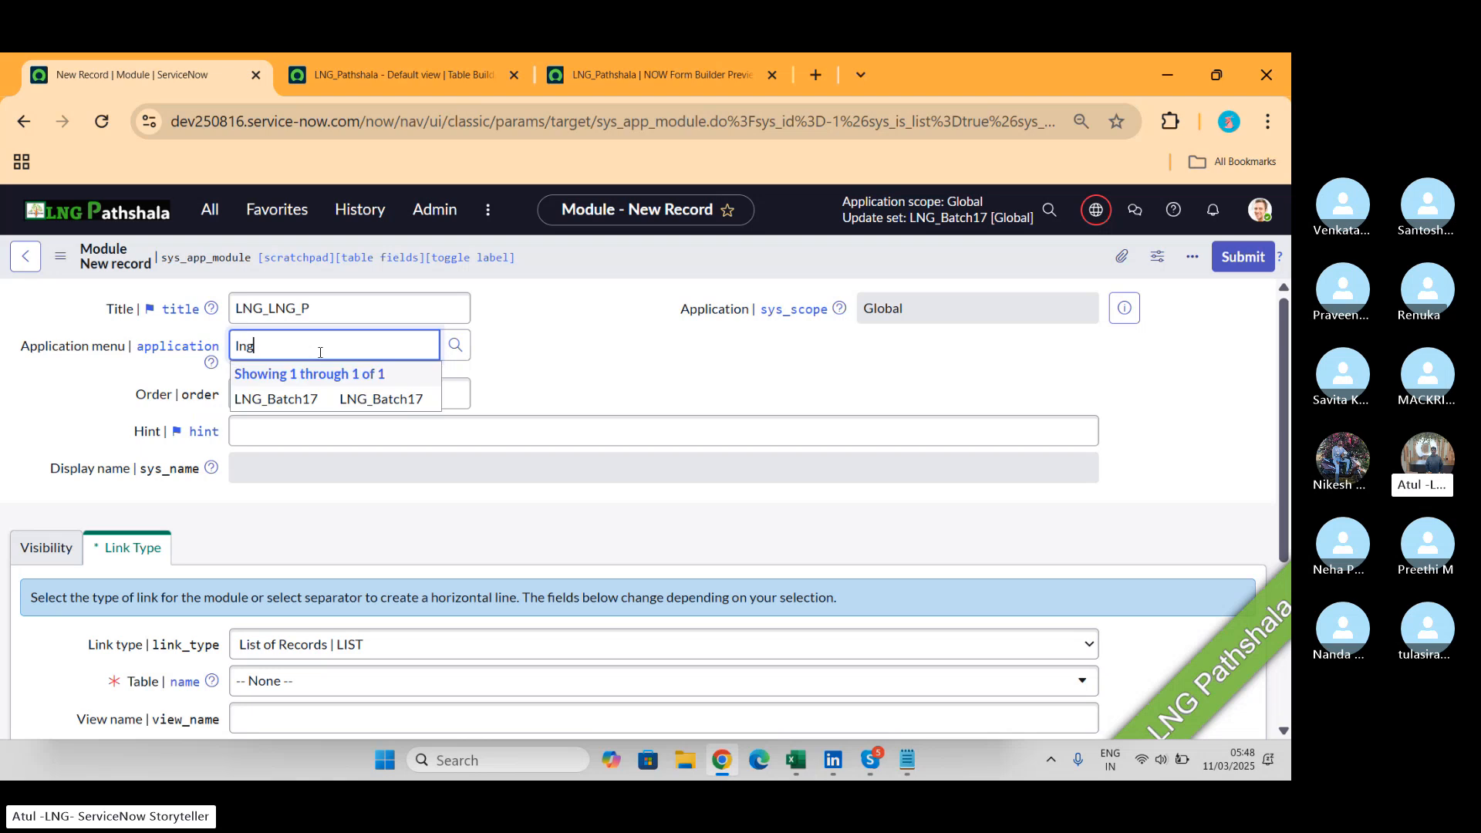
click(319, 399)
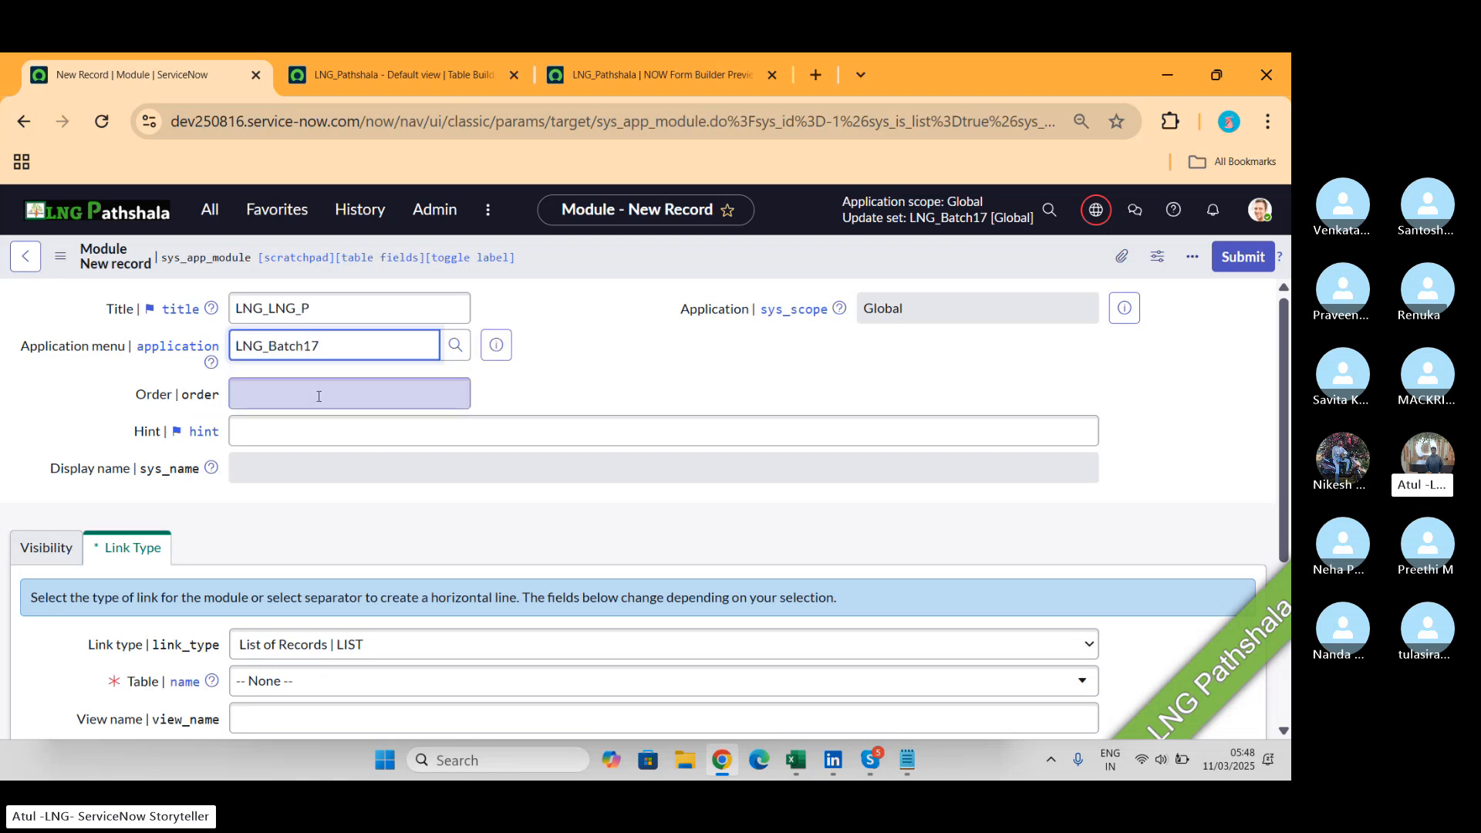
click(319, 397)
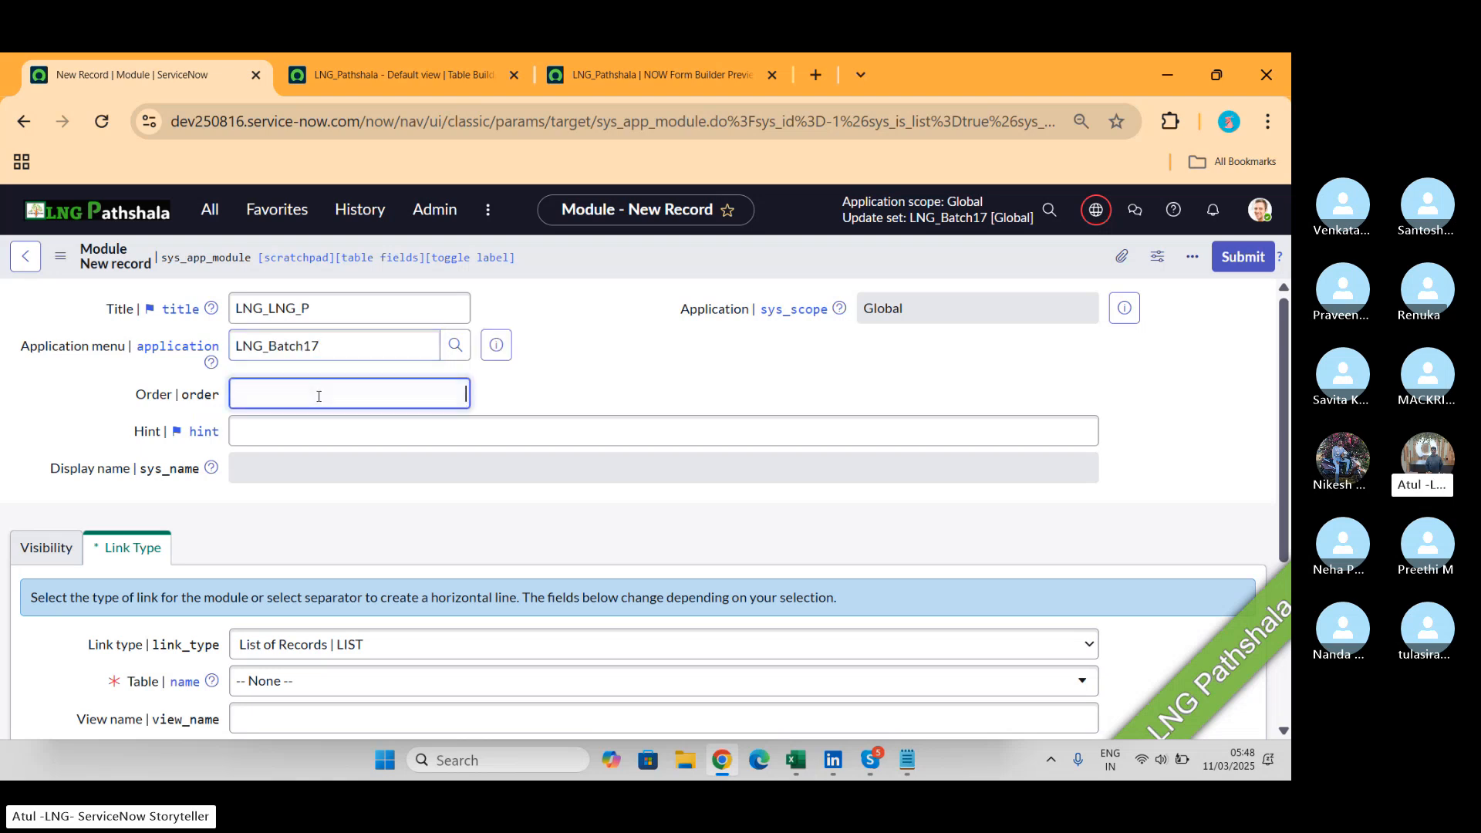
text(100)
click(404, 522)
scroll(404, 522, down, 2)
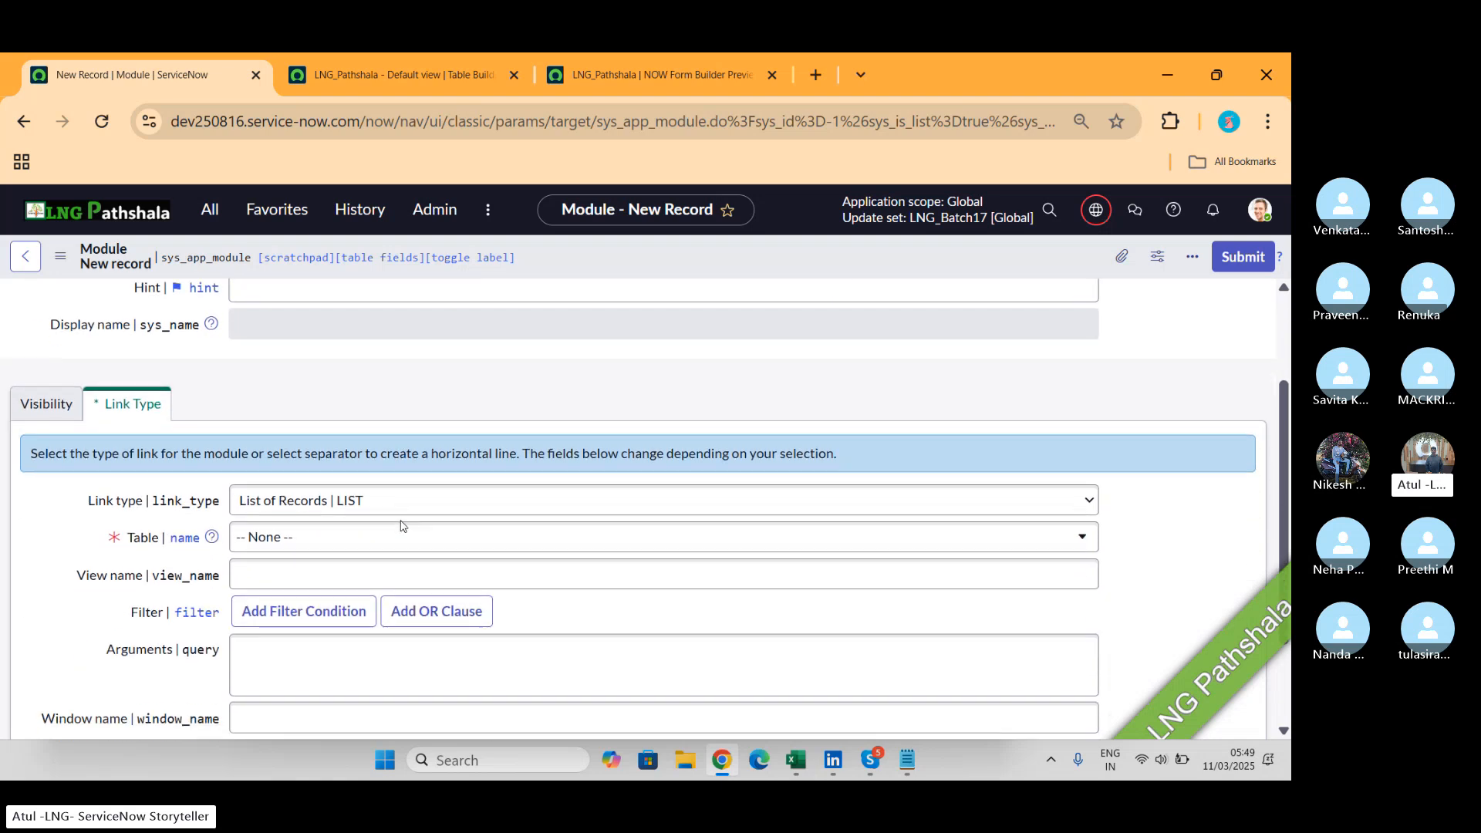
Review the link type options available for the new module.
click(414, 508)
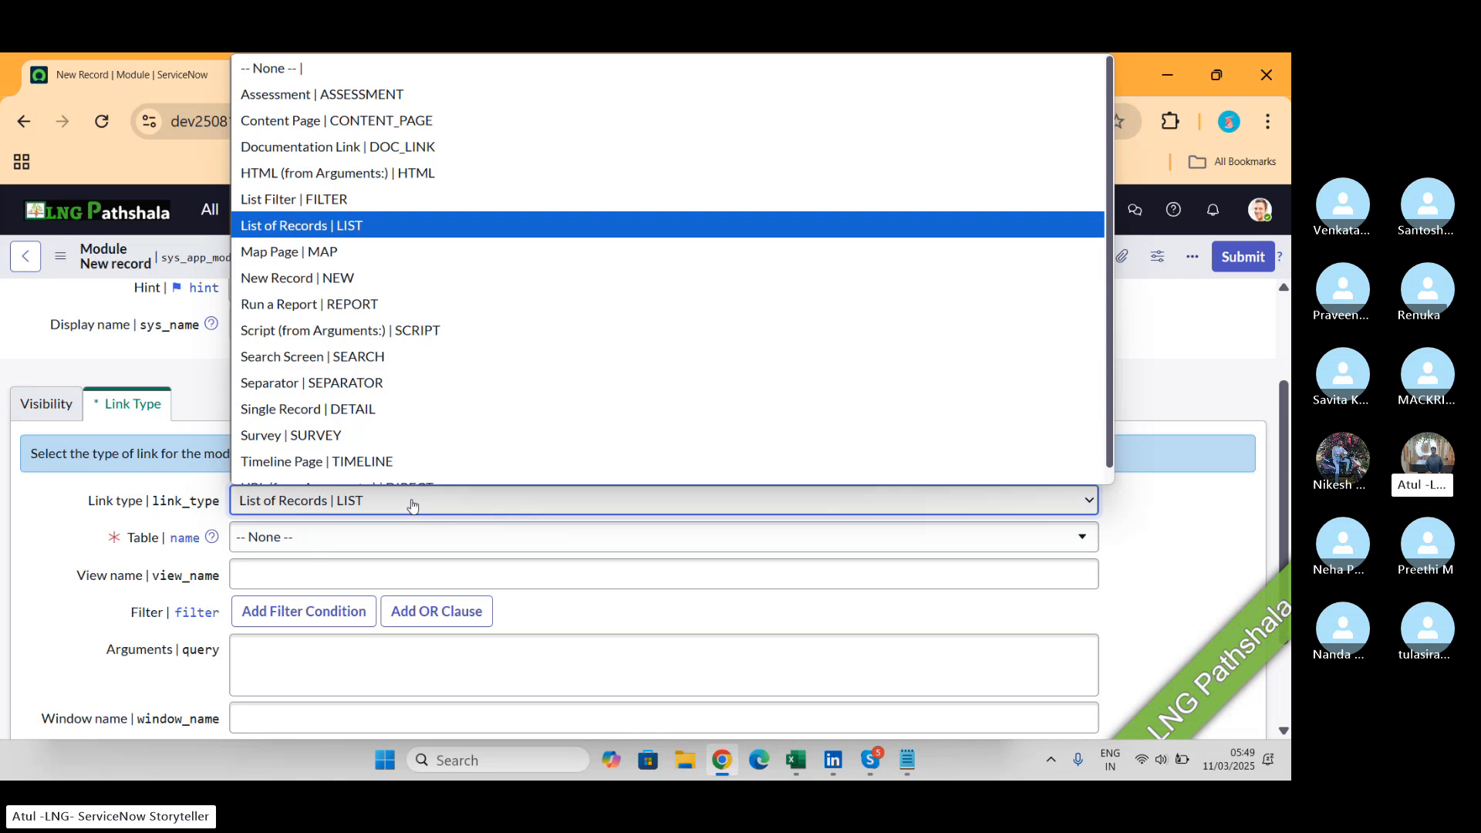
key(alt+Tab)
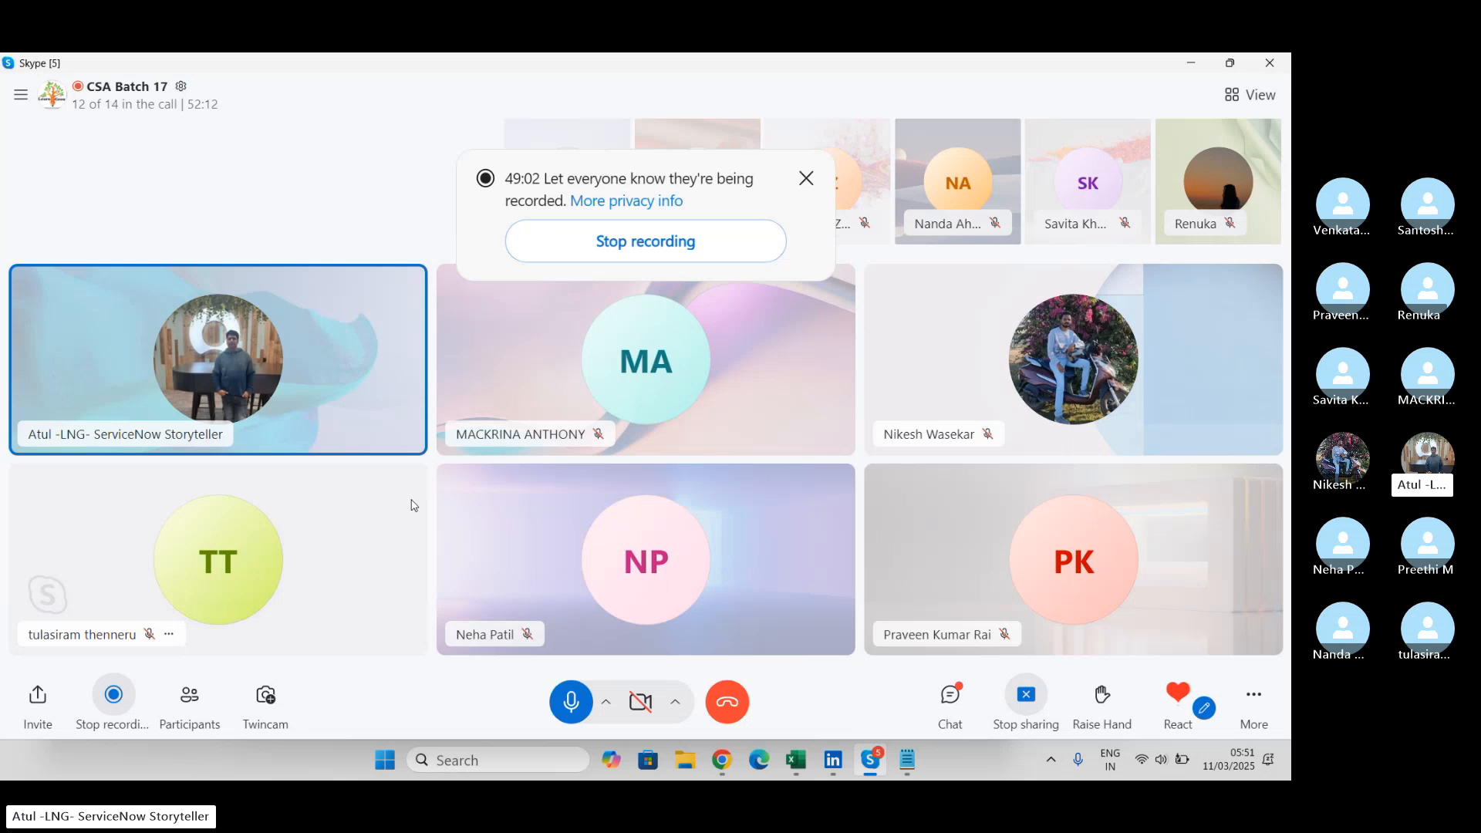
key(alt+Tab)
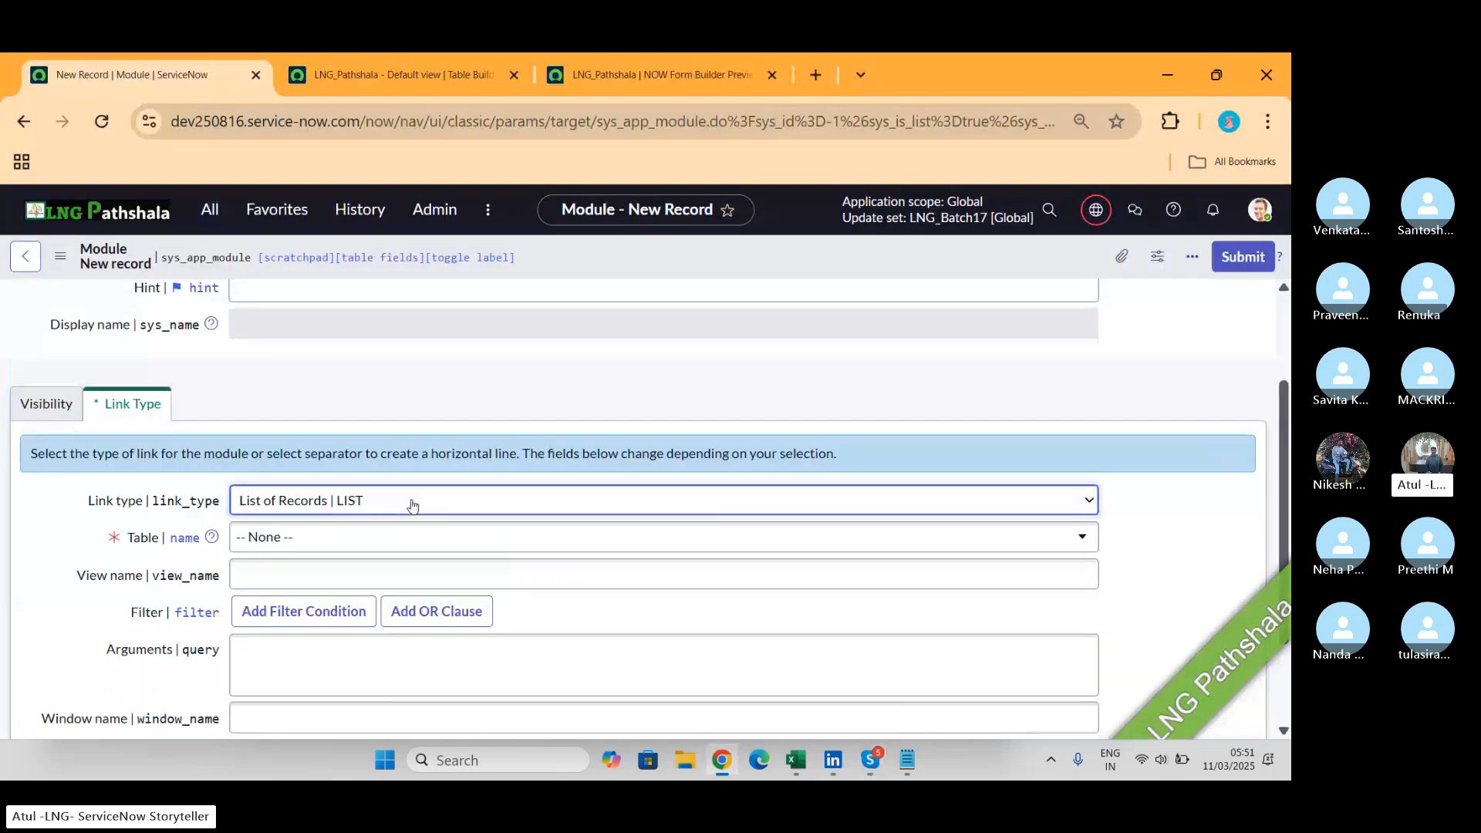
click(413, 506)
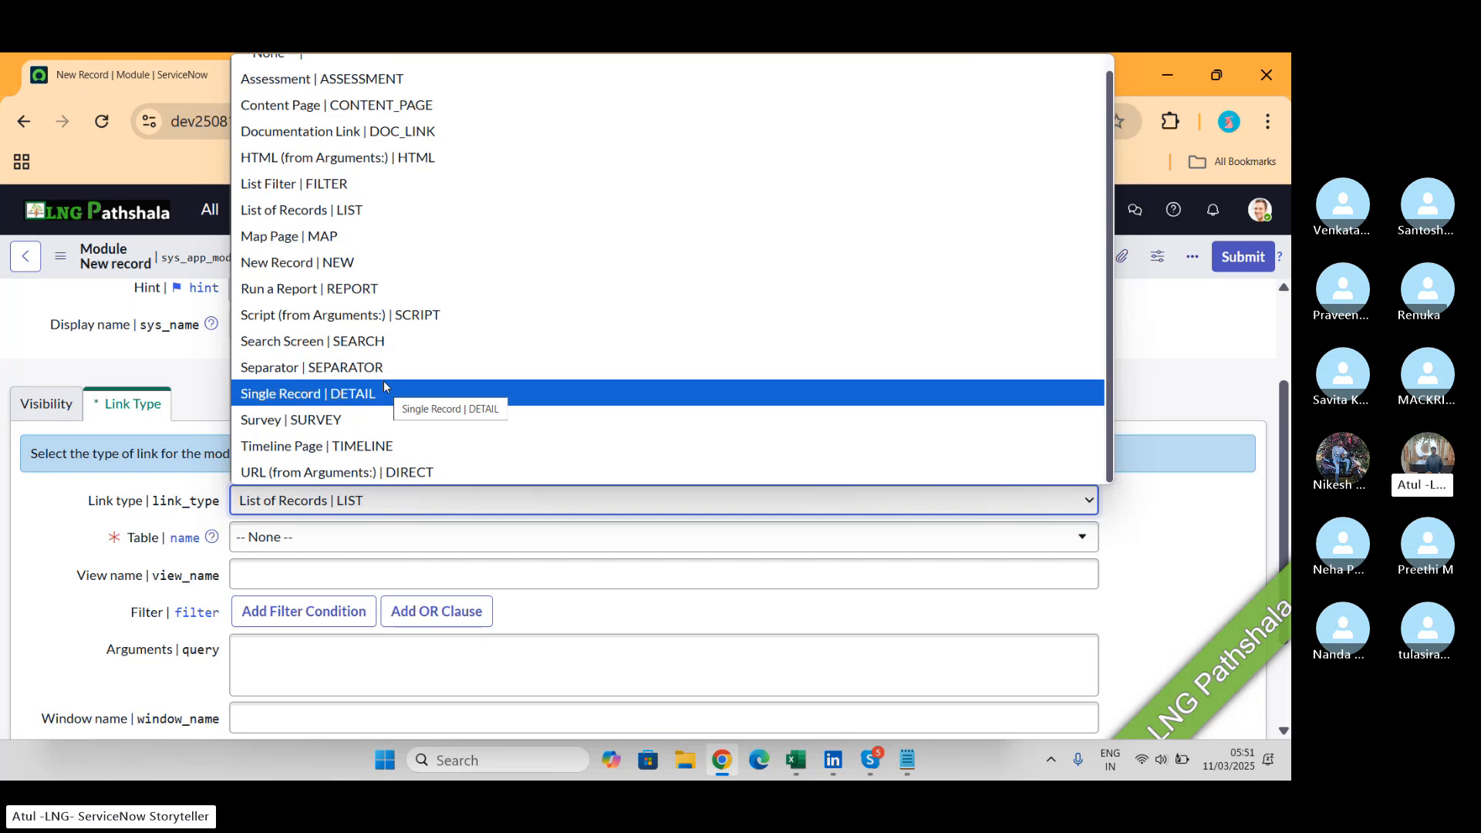
key(alt+Tab)
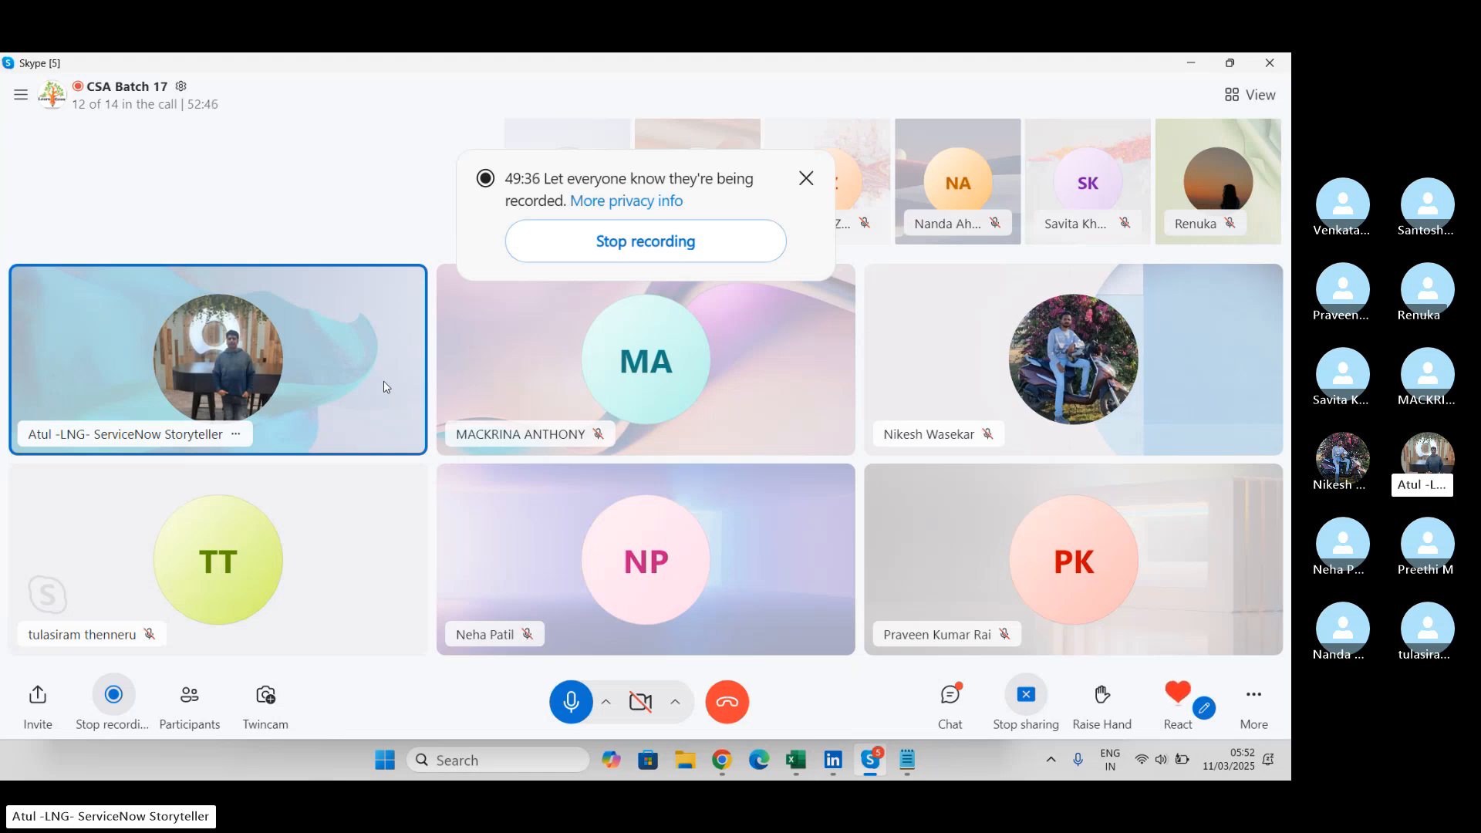
key(alt+Tab)
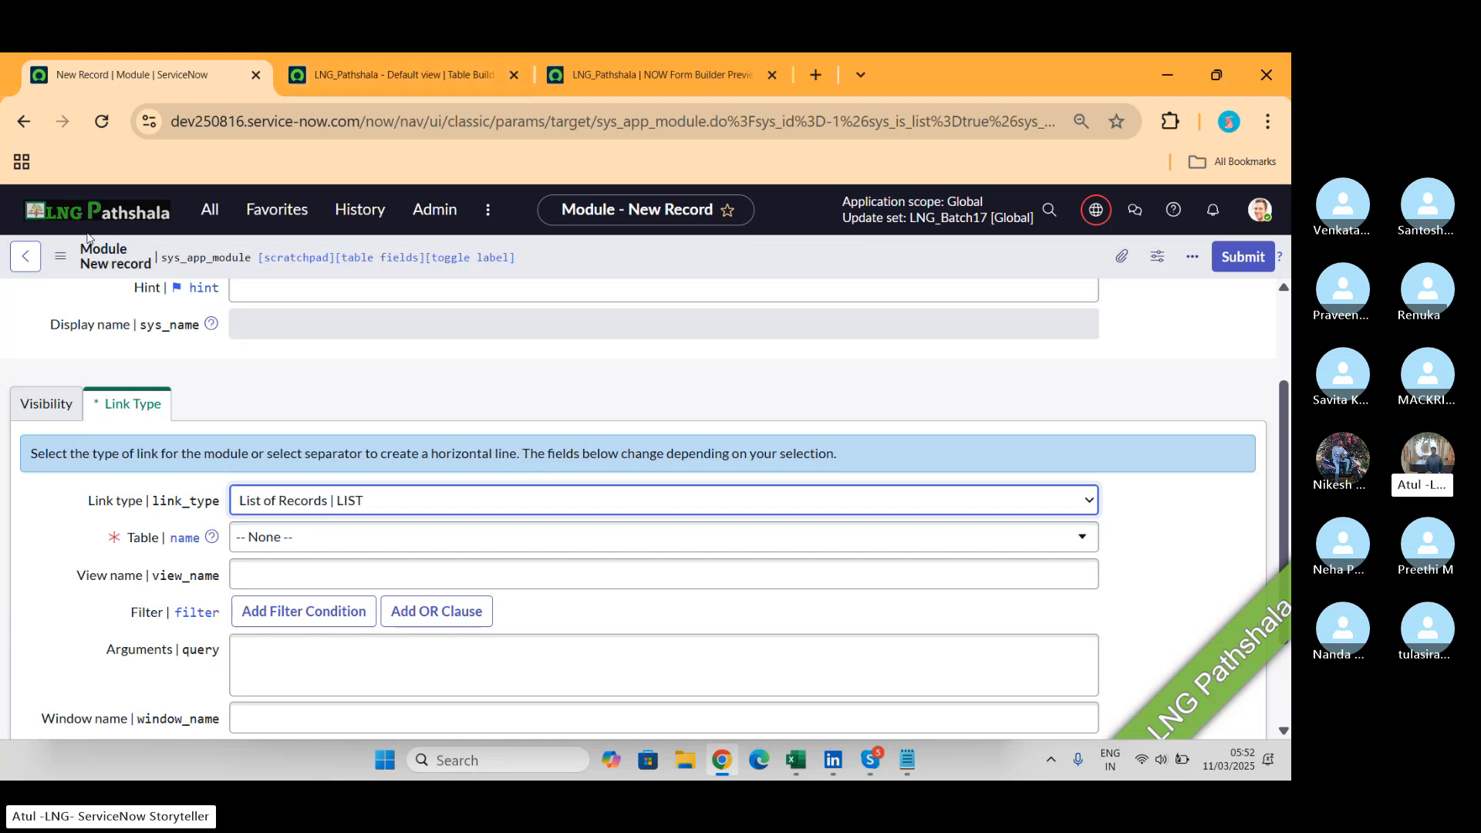
Find the Incident application's Create New module and open its definition, discarding the unsaved module record.
click(210, 209)
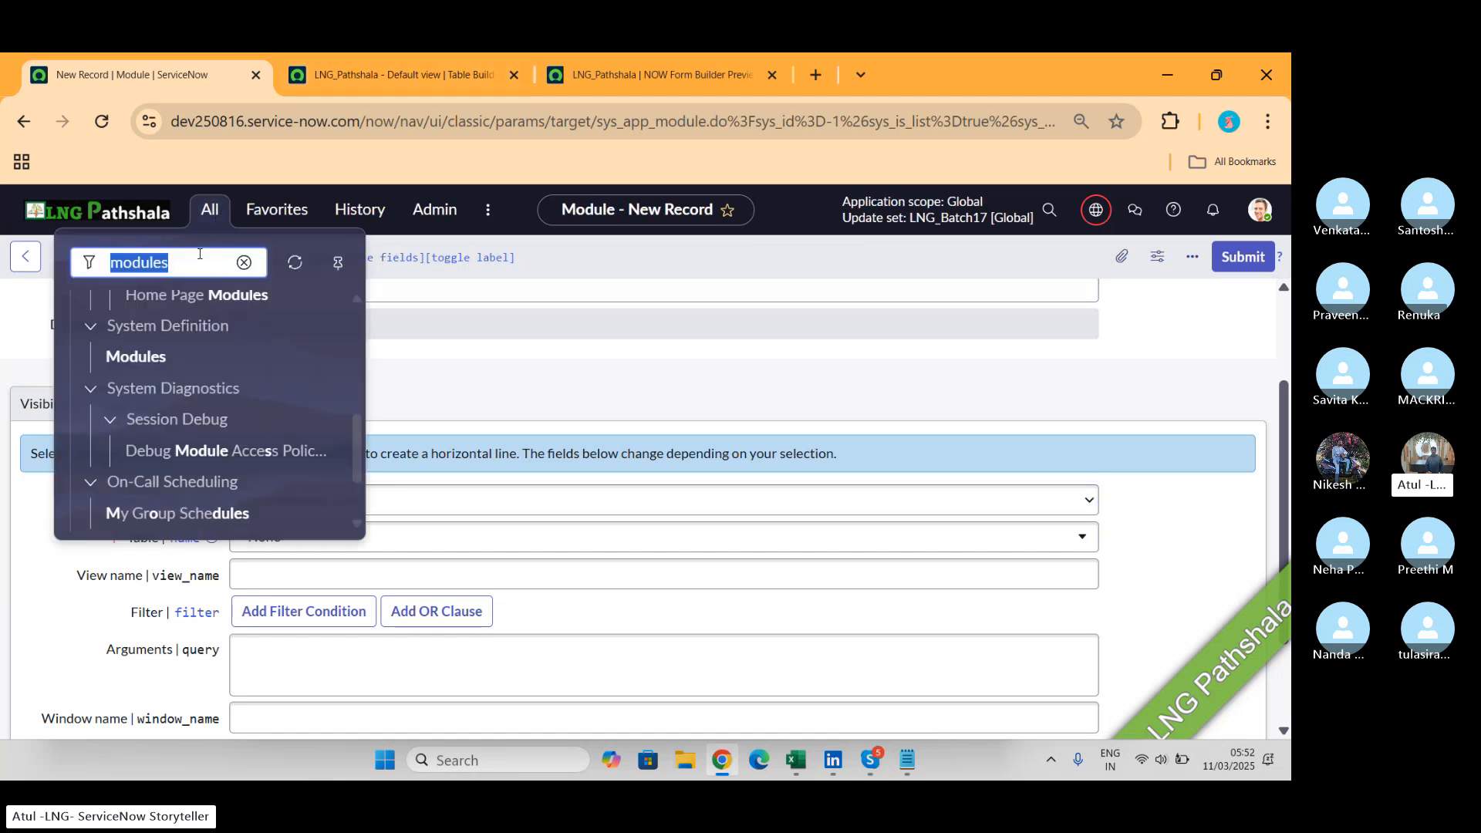
text(incident)
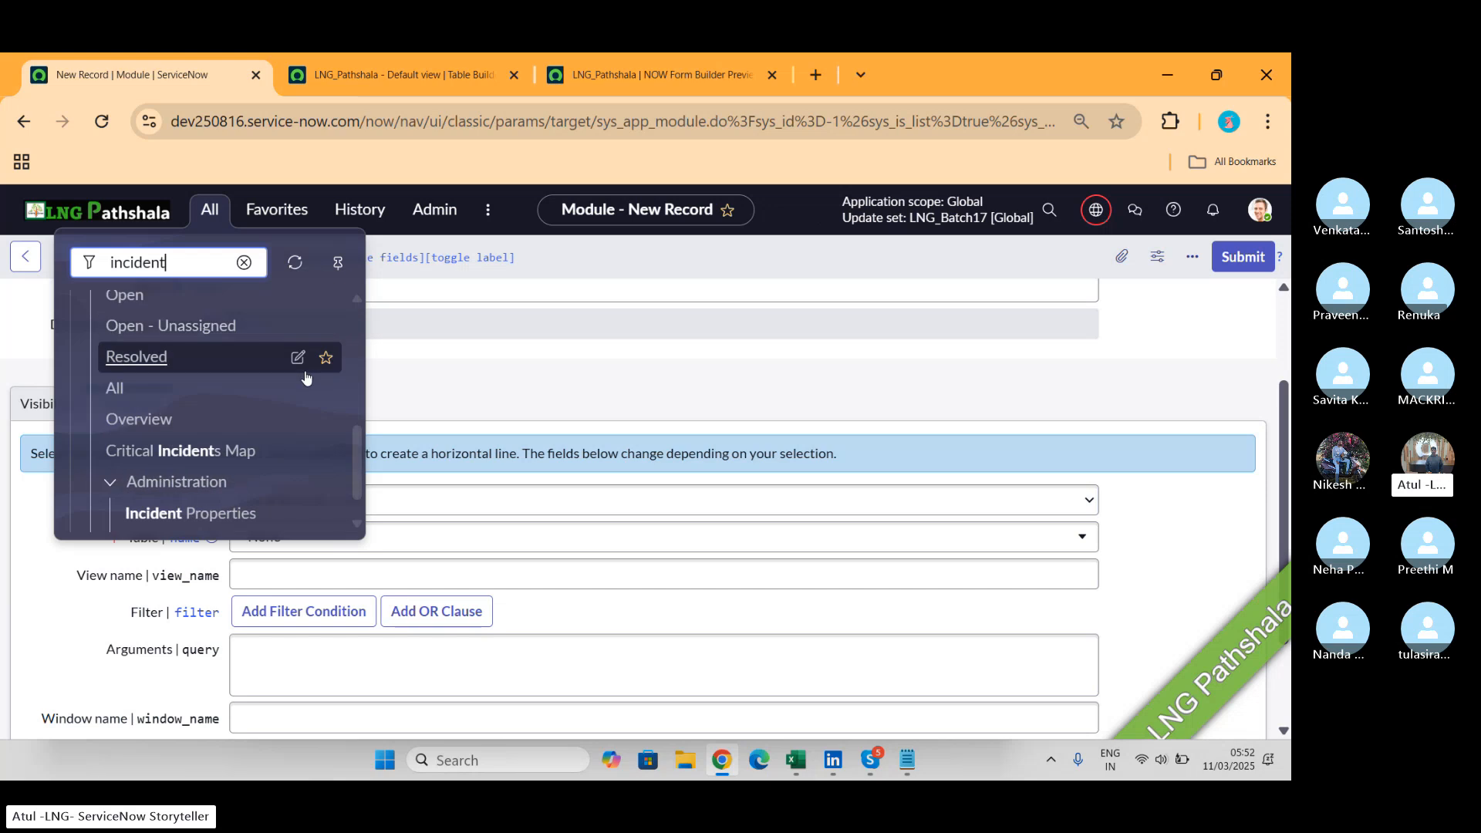
scroll(305, 376, down, 1)
scroll(304, 370, up, 3)
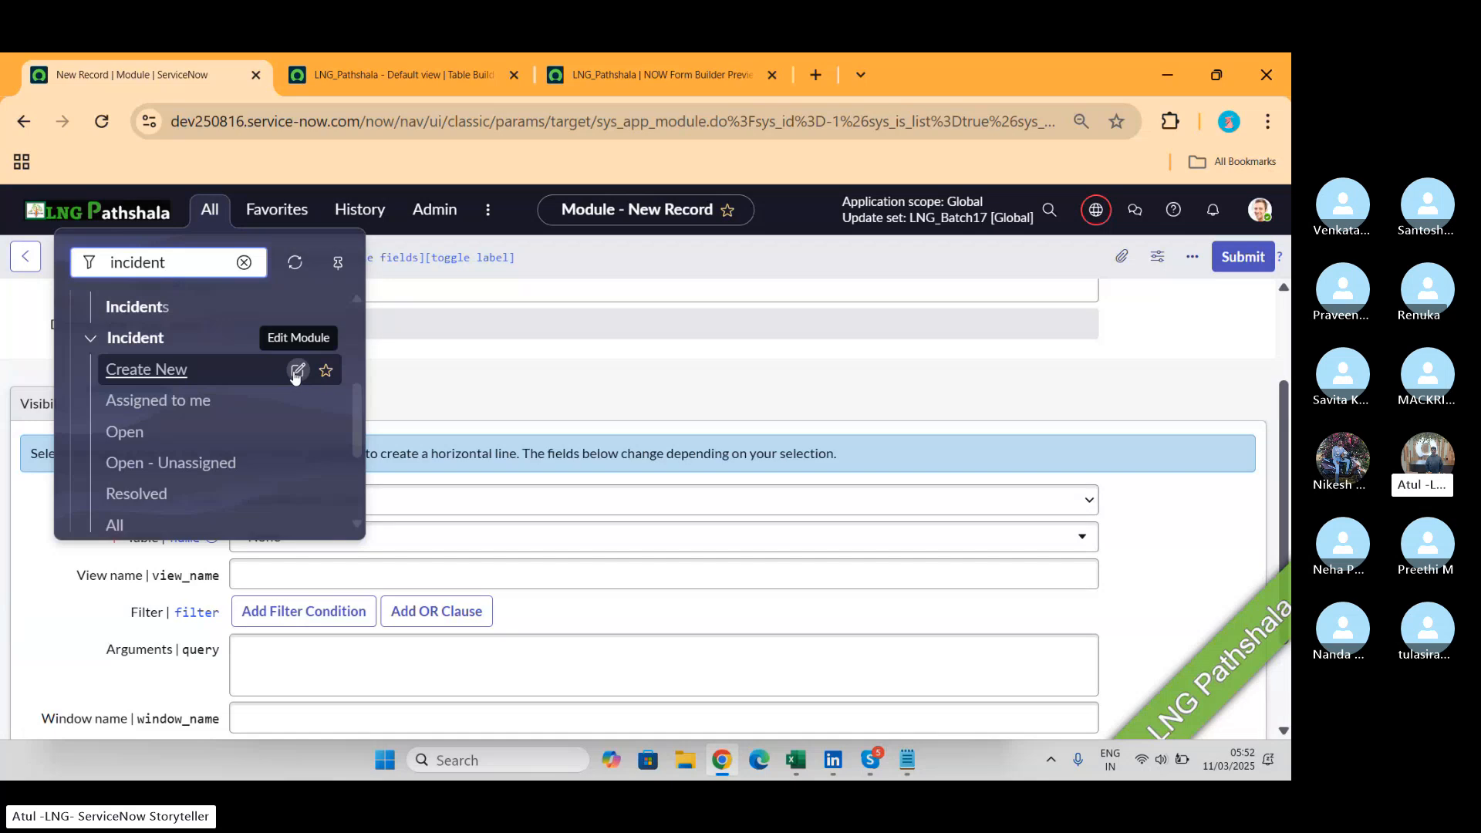
click(297, 371)
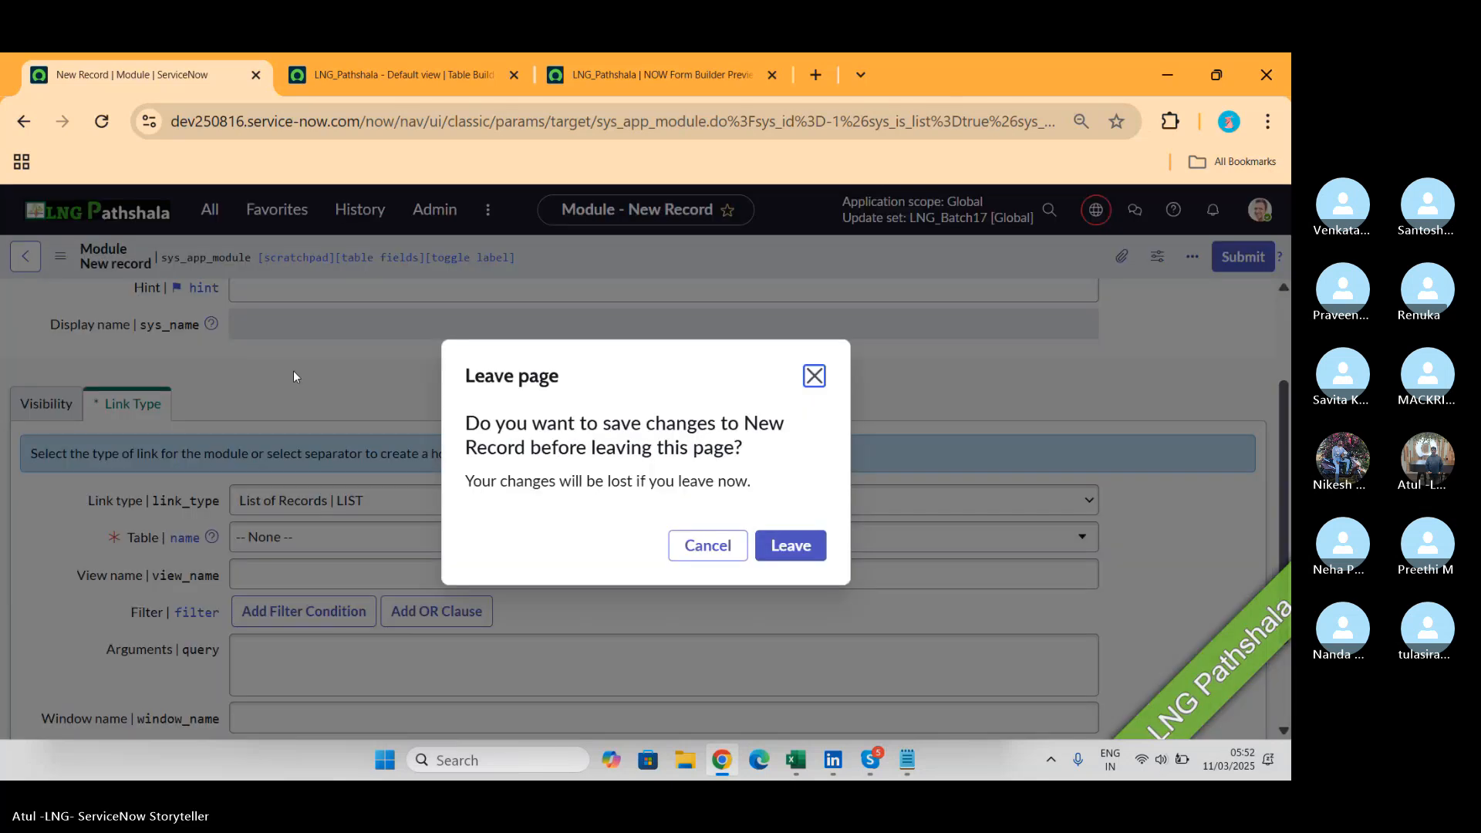
click(803, 556)
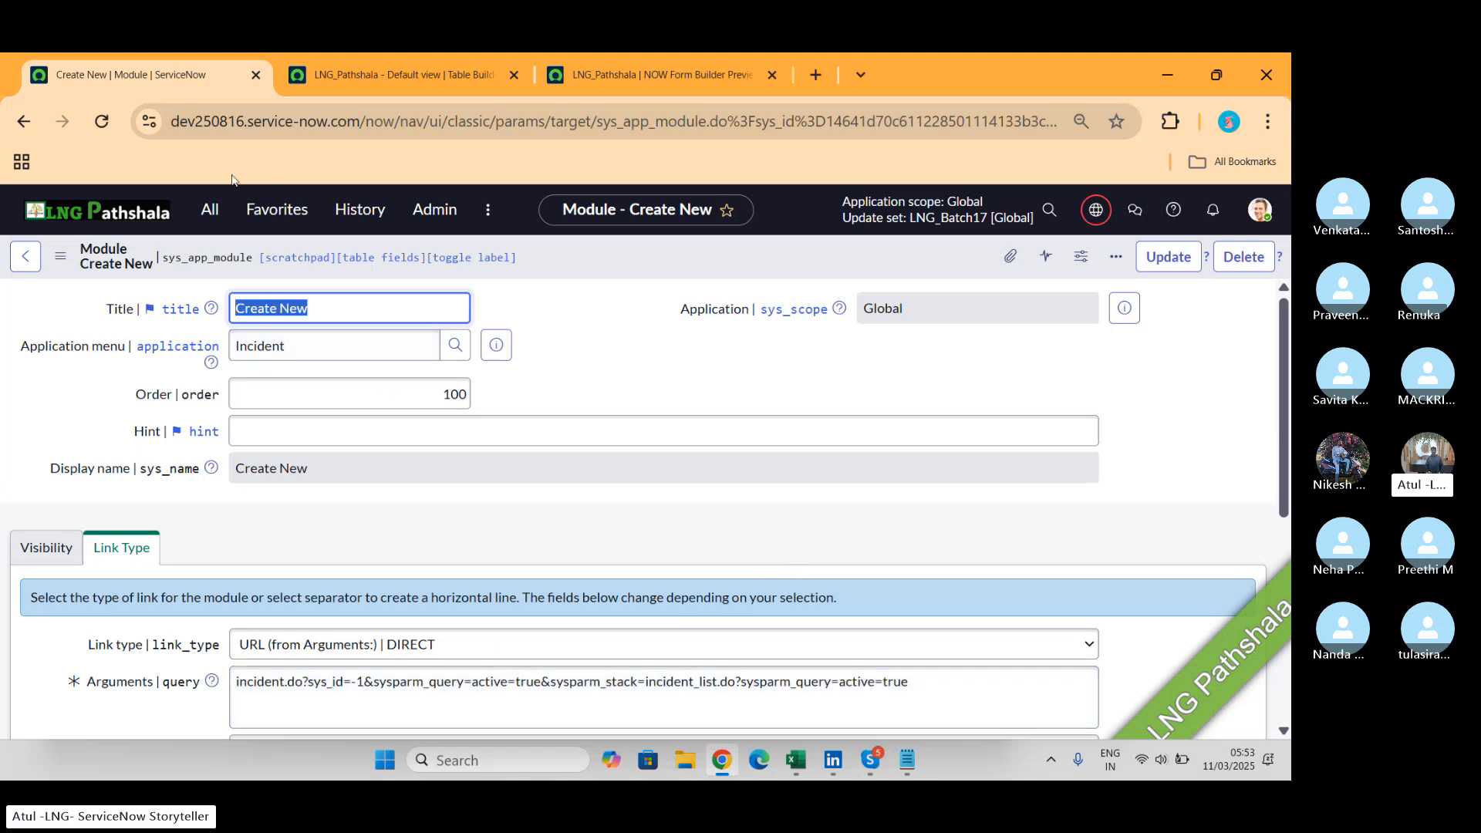
Open the definition of the Incident application's Open module and examine its link type and arguments.
click(210, 209)
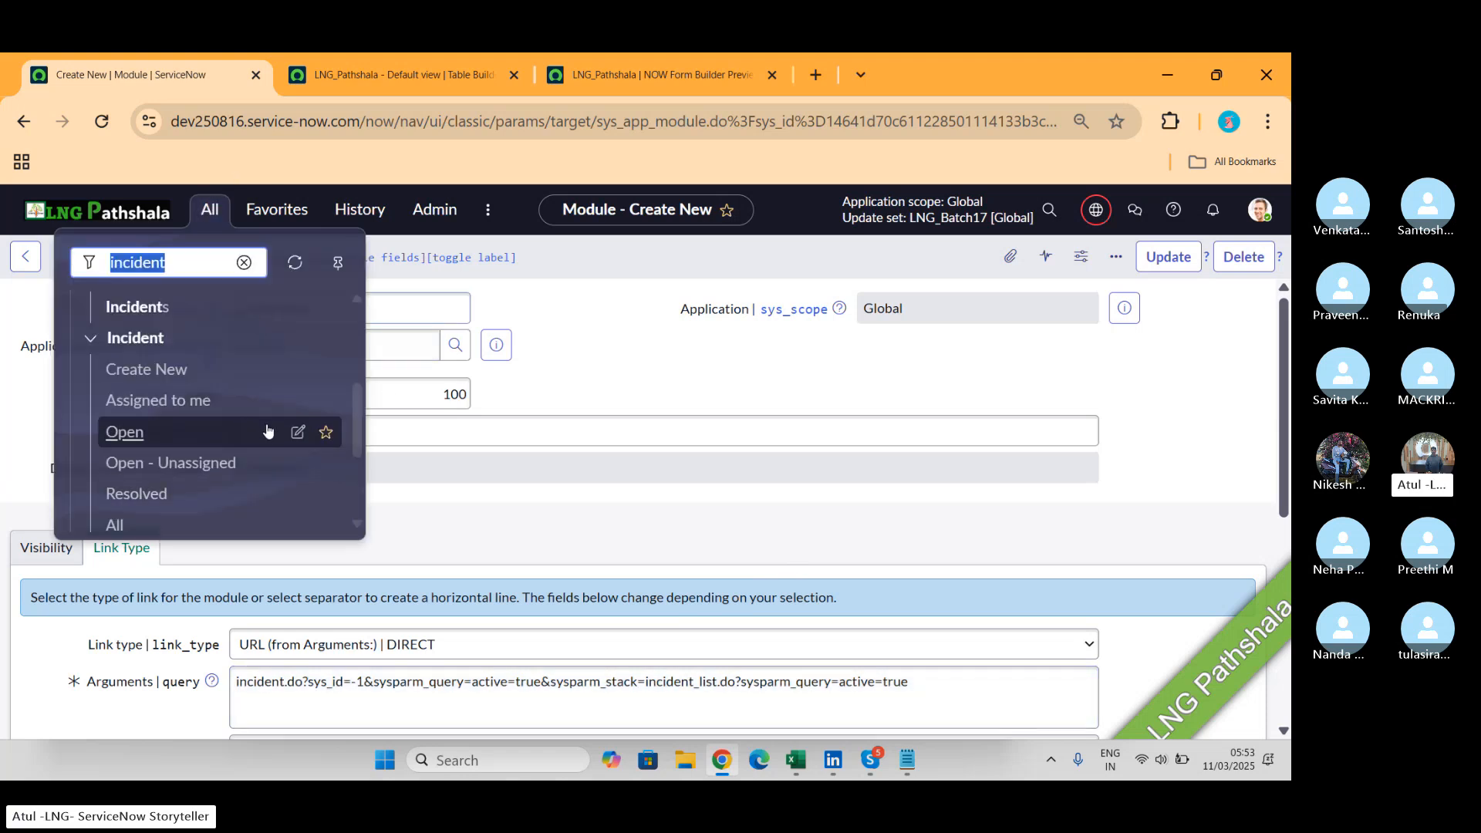
click(297, 433)
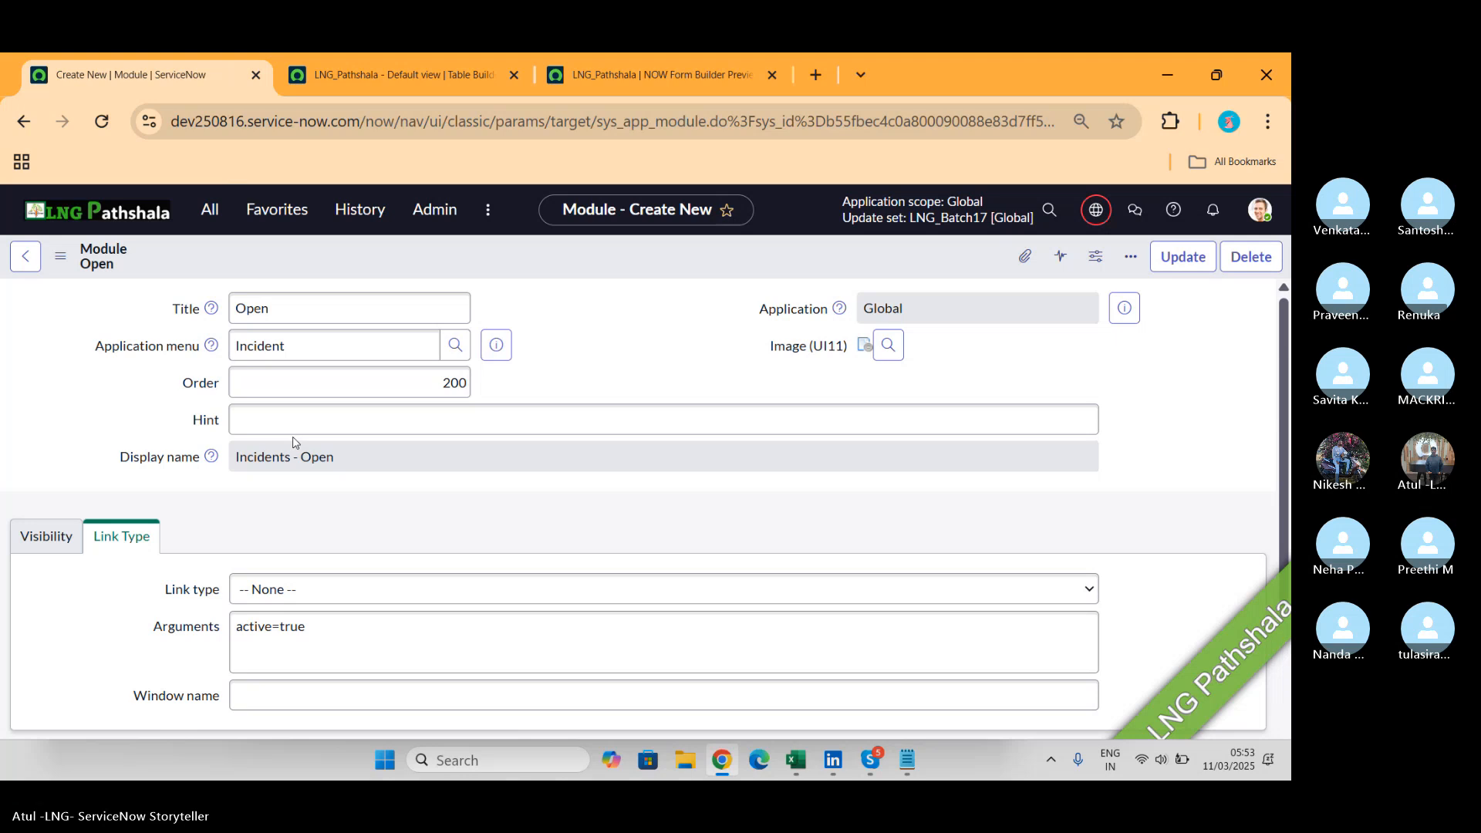
scroll(289, 446, down, 3)
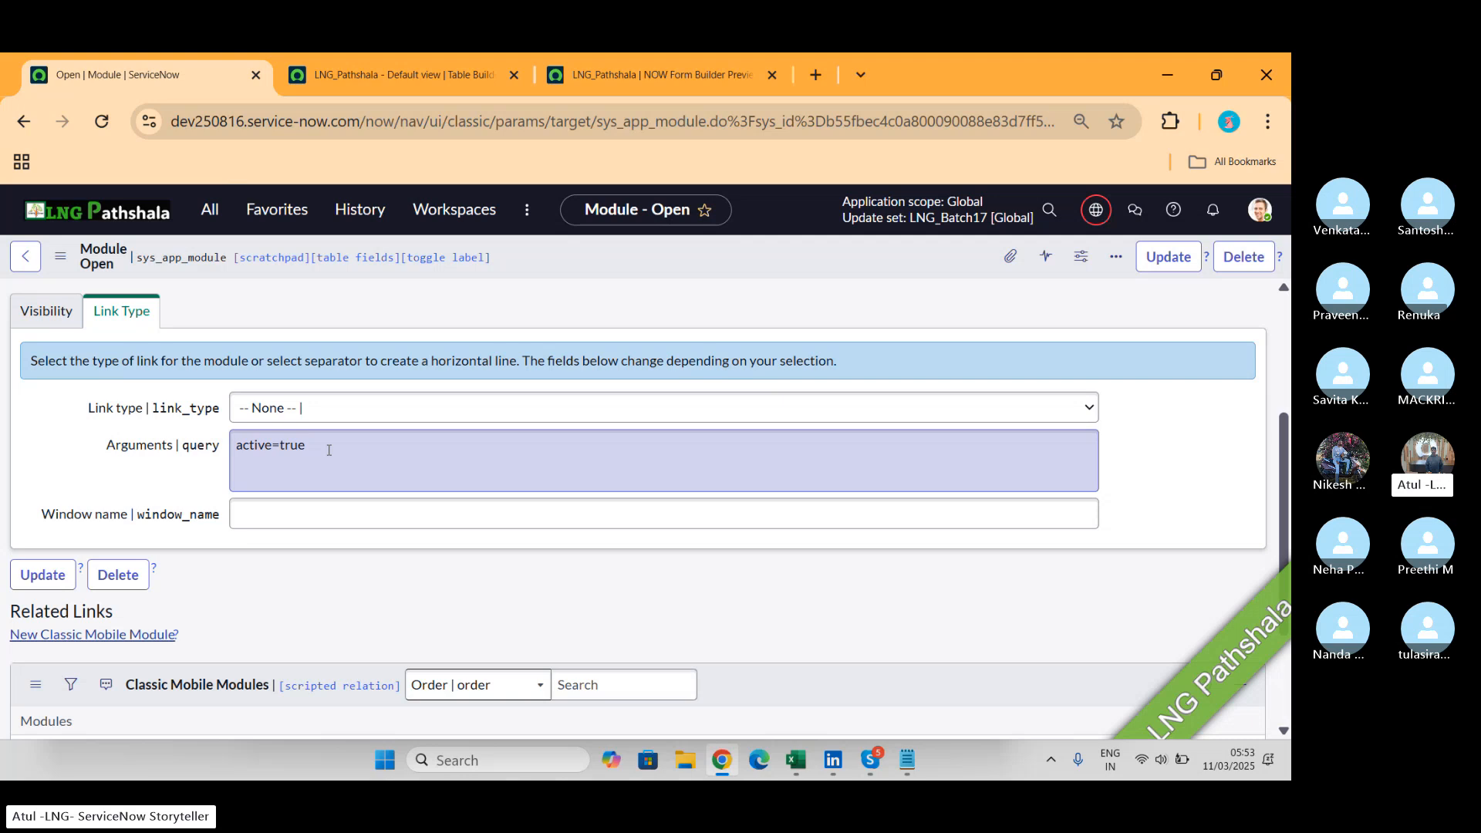
scroll(329, 451, up, 3)
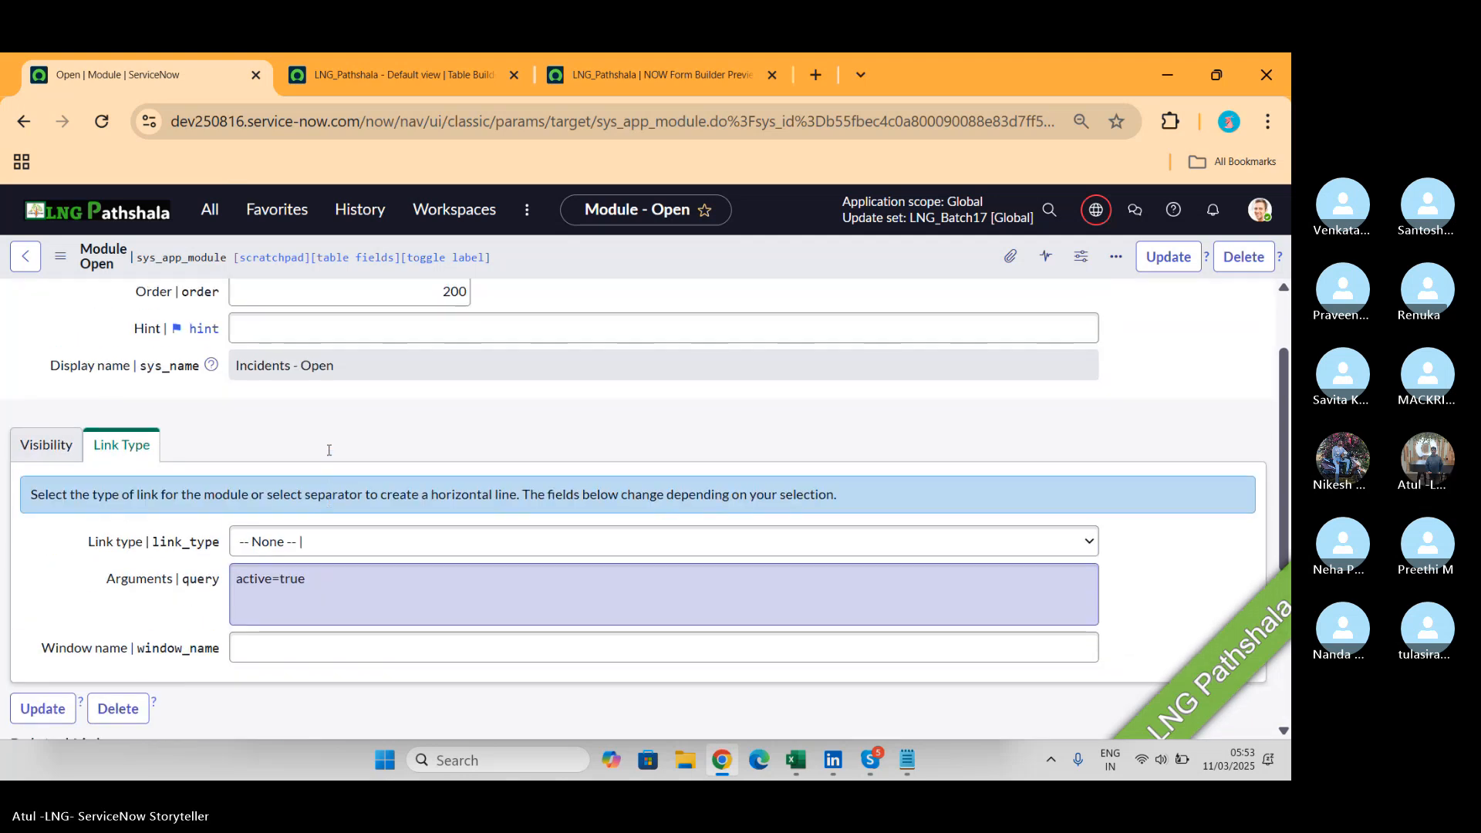
scroll(329, 455, down, 1)
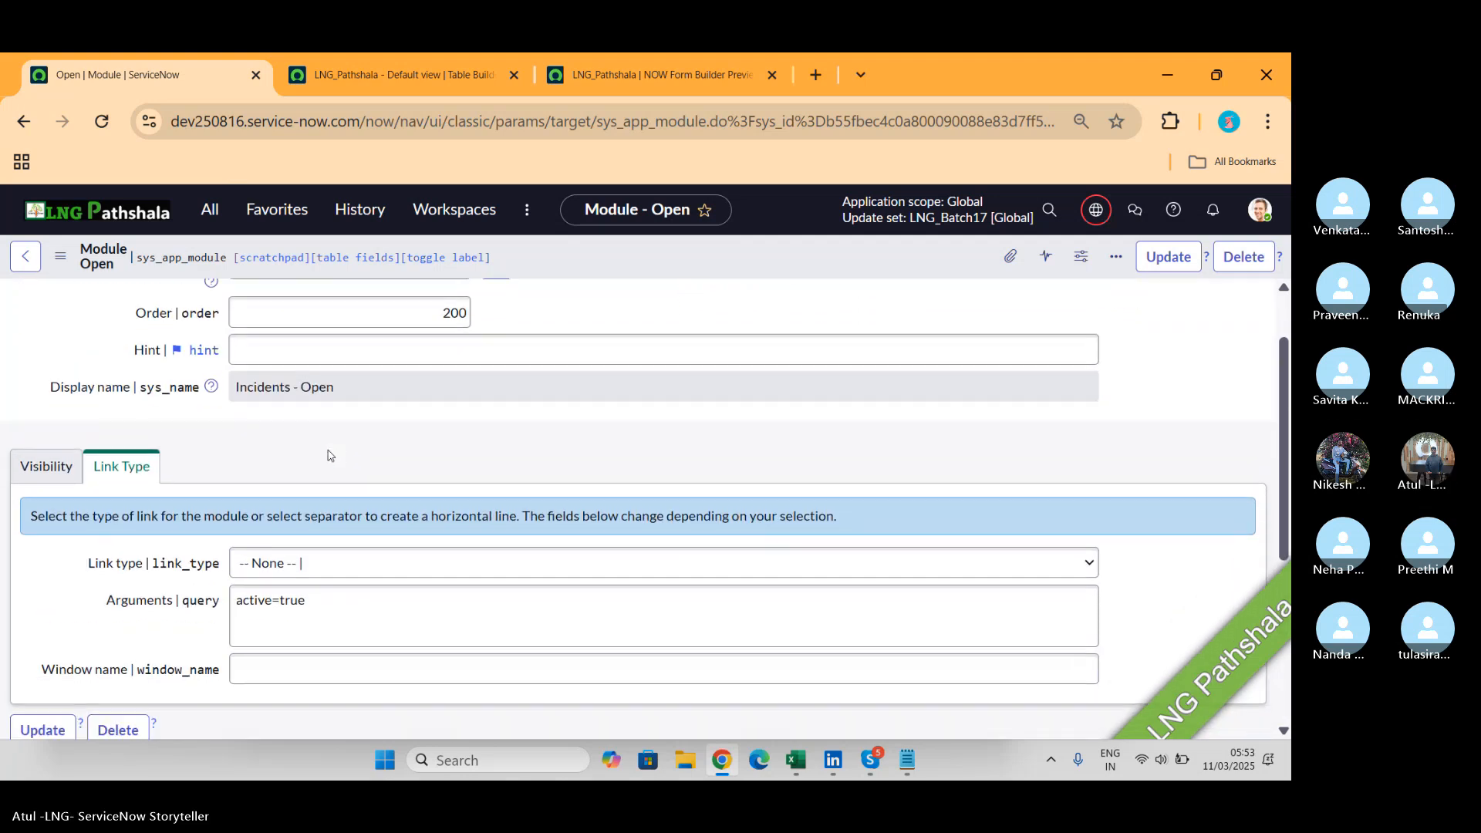
click(356, 554)
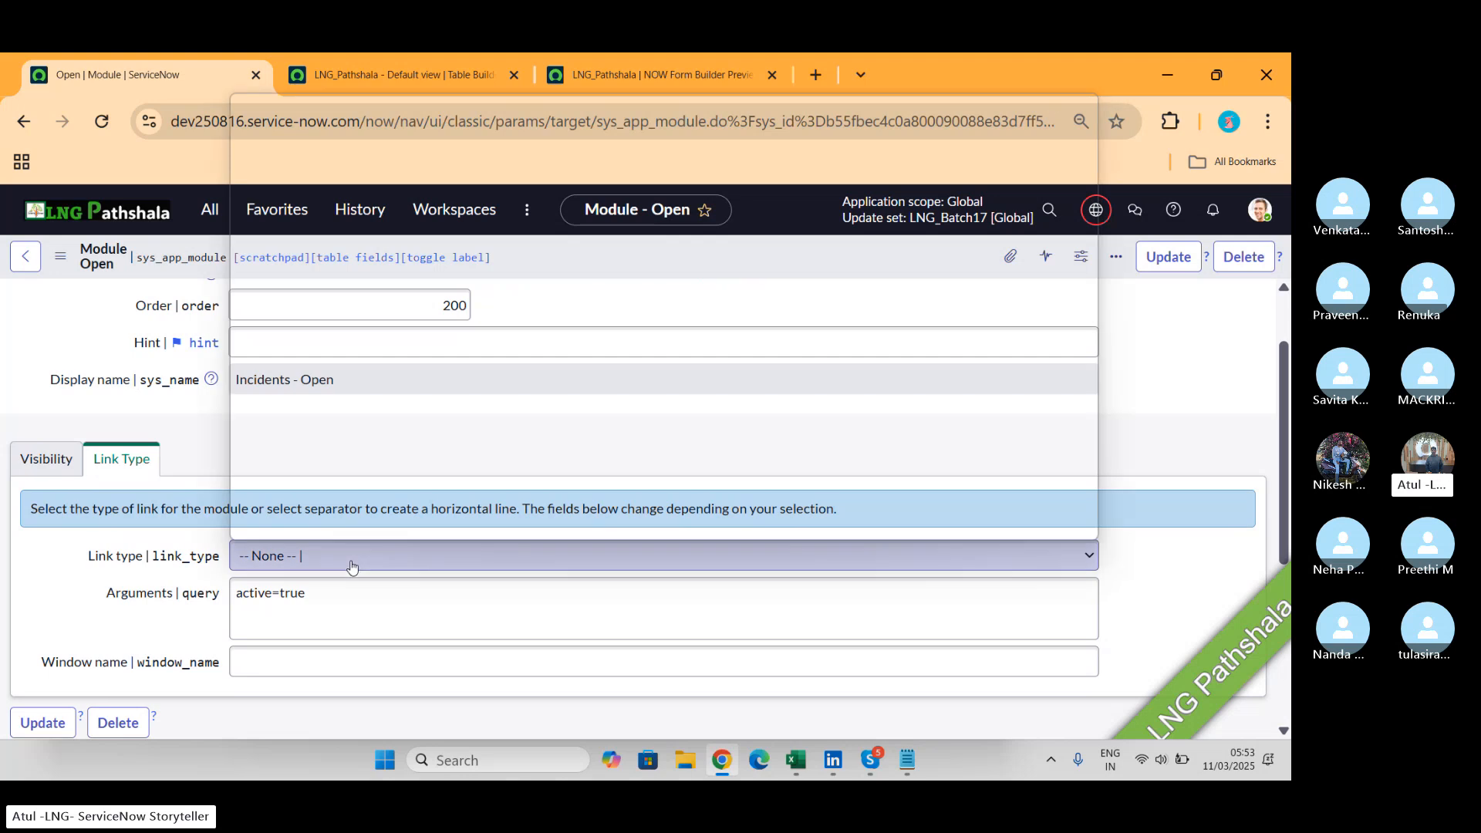
click(351, 567)
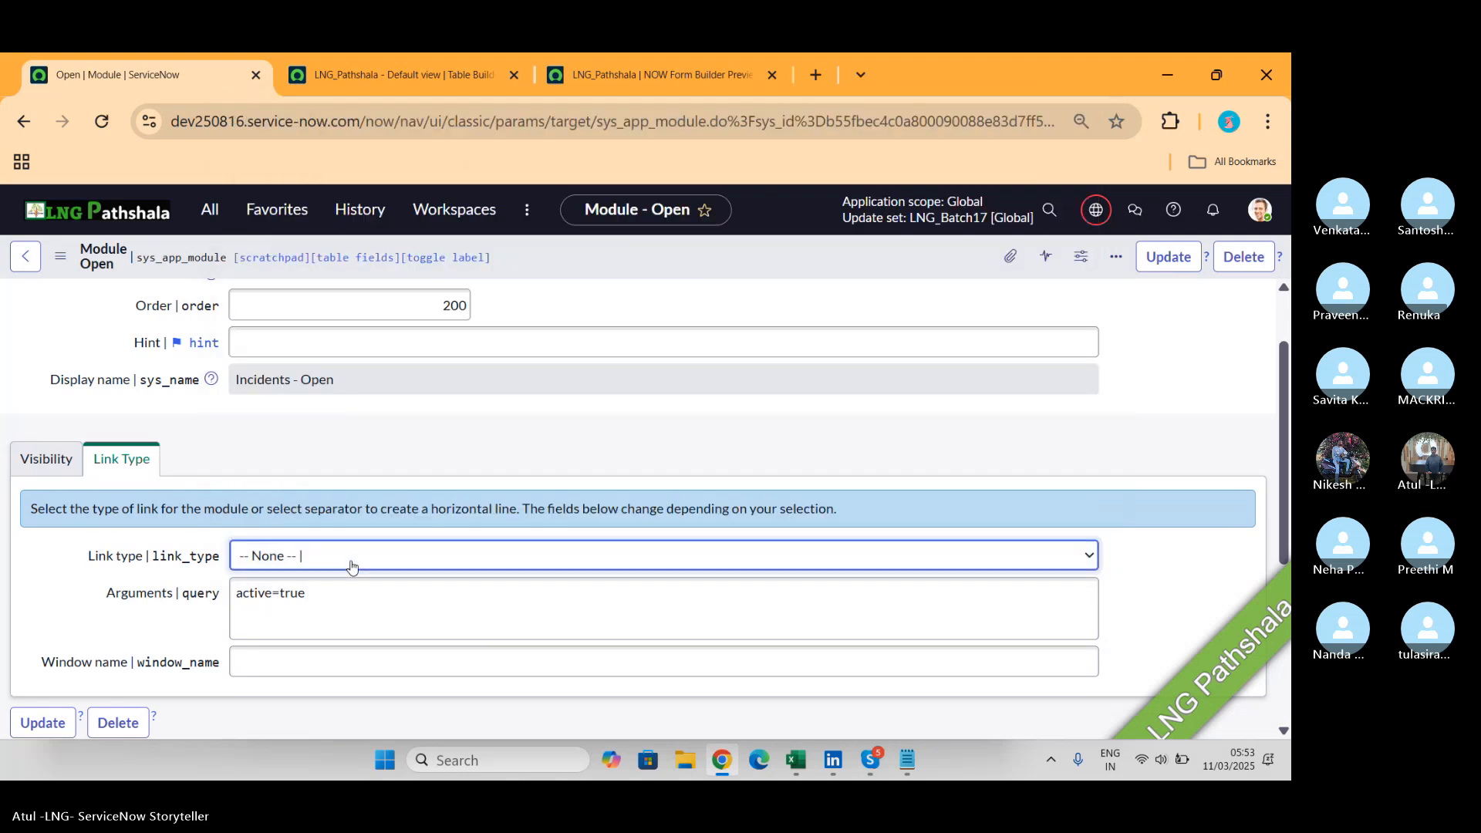
Open the definition of the Incident application's Resolved module and examine its link type, table and filter.
click(207, 220)
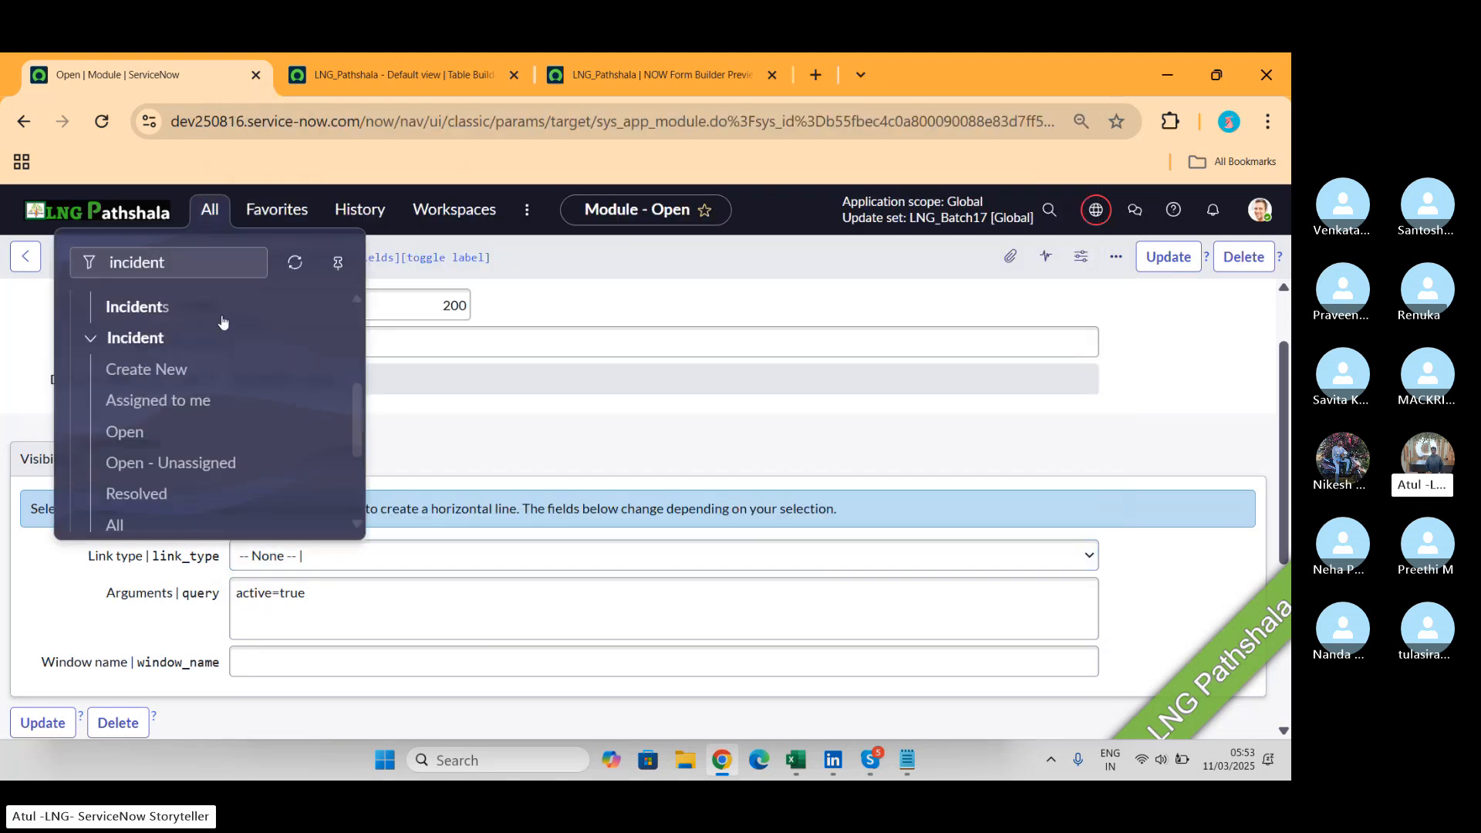
click(299, 495)
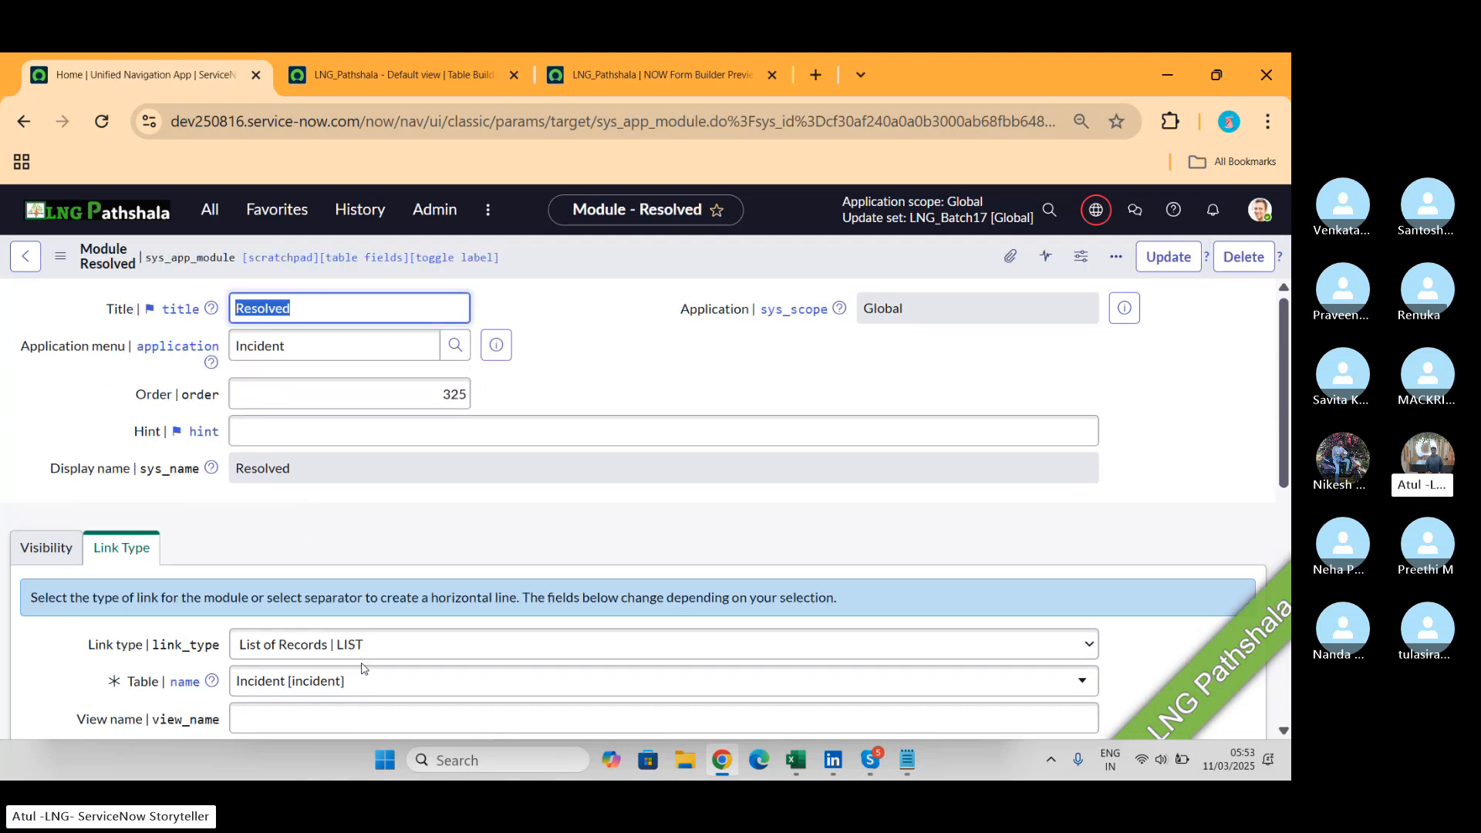
scroll(363, 668, down, 4)
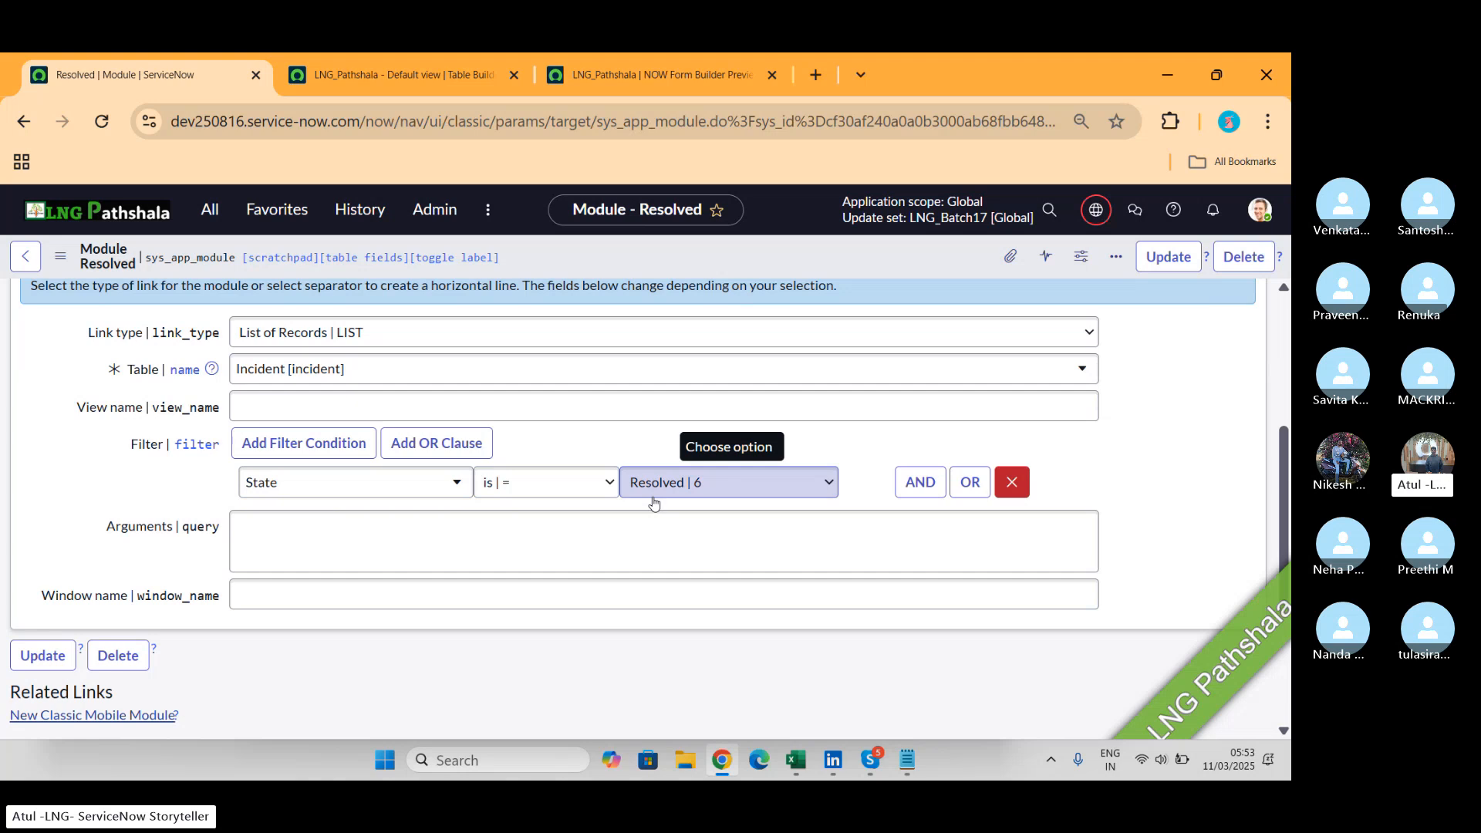
key(alt+Tab)
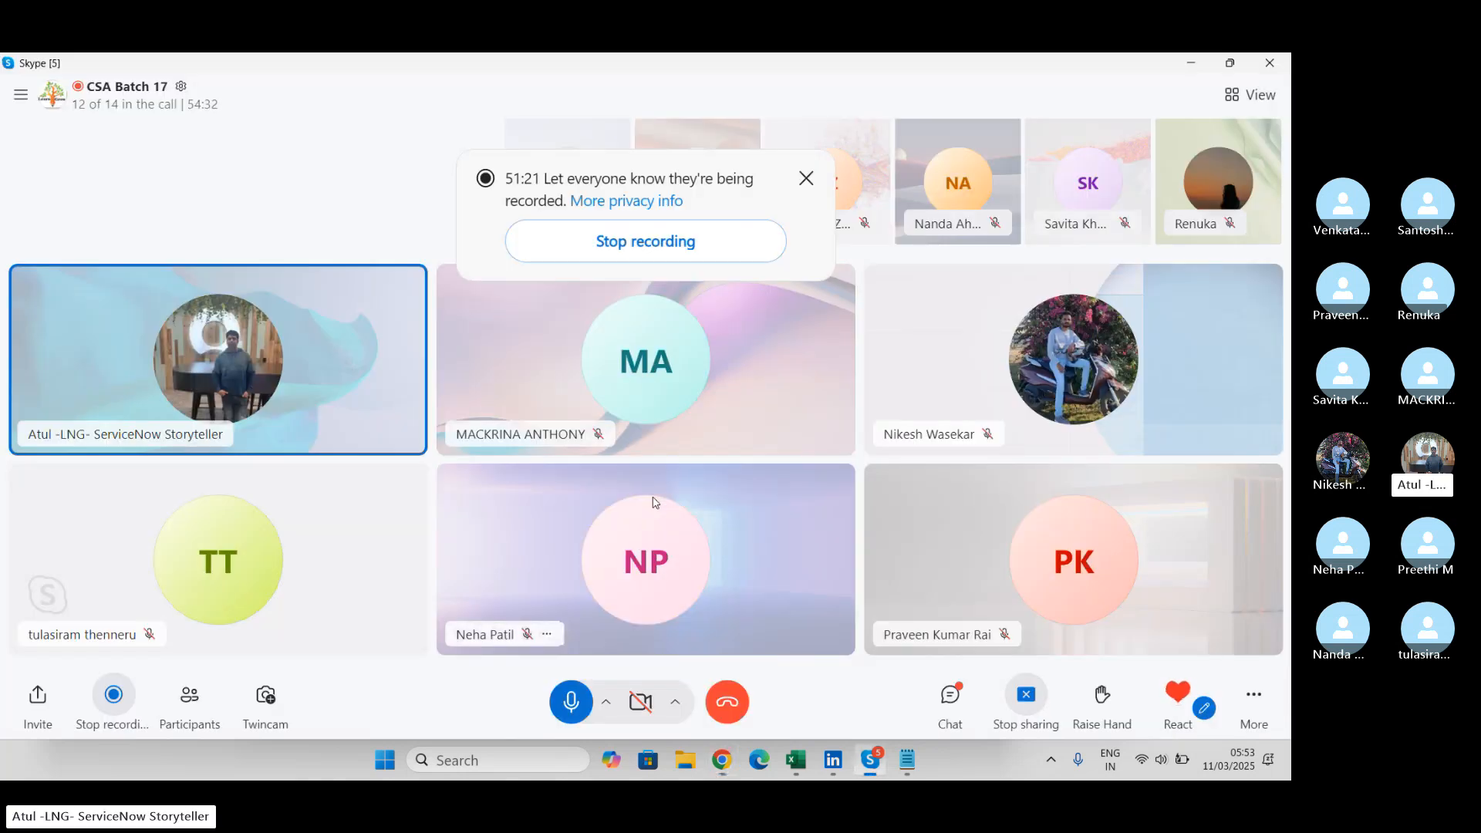
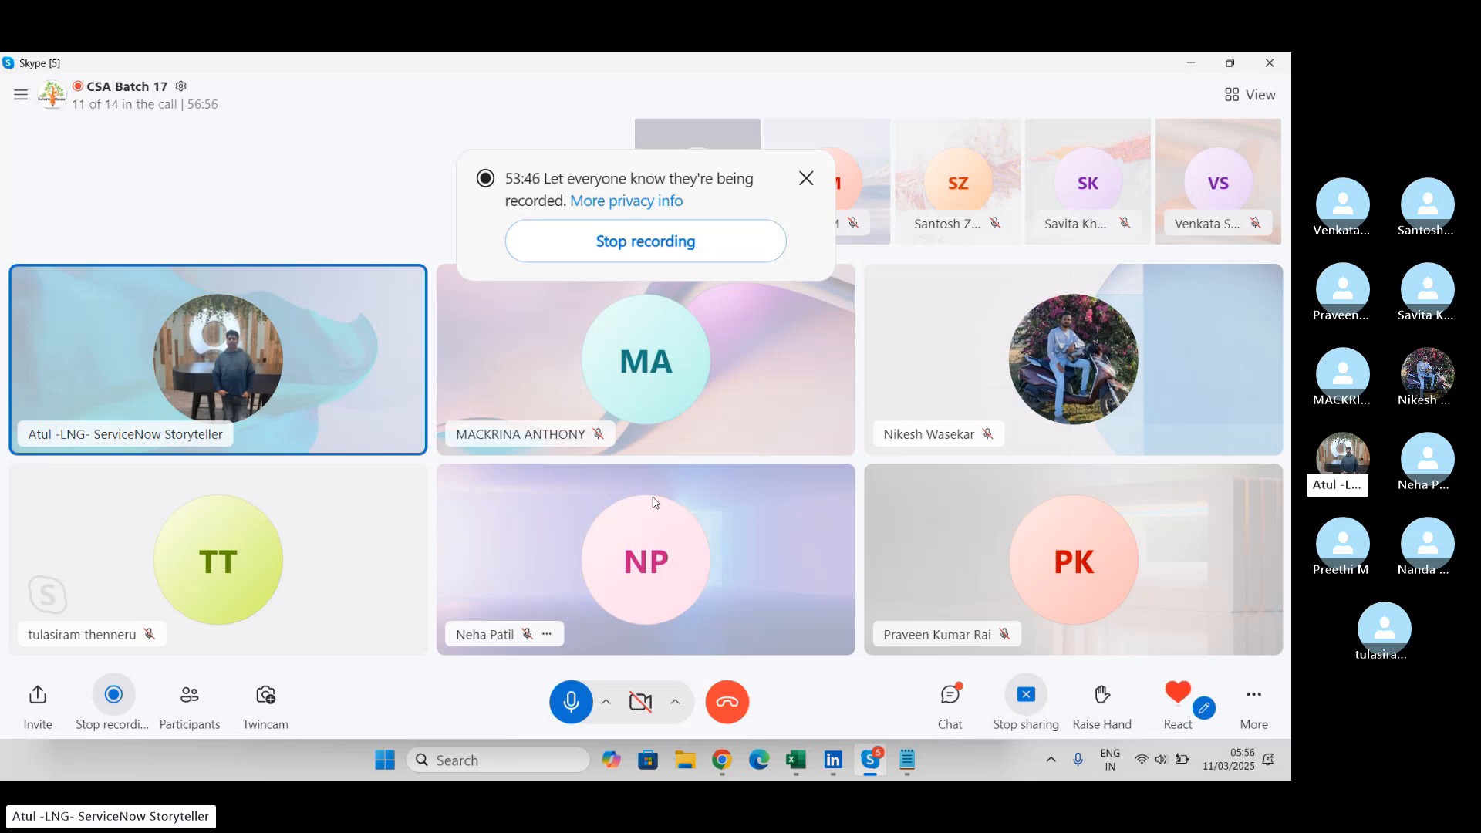
key(alt+Tab)
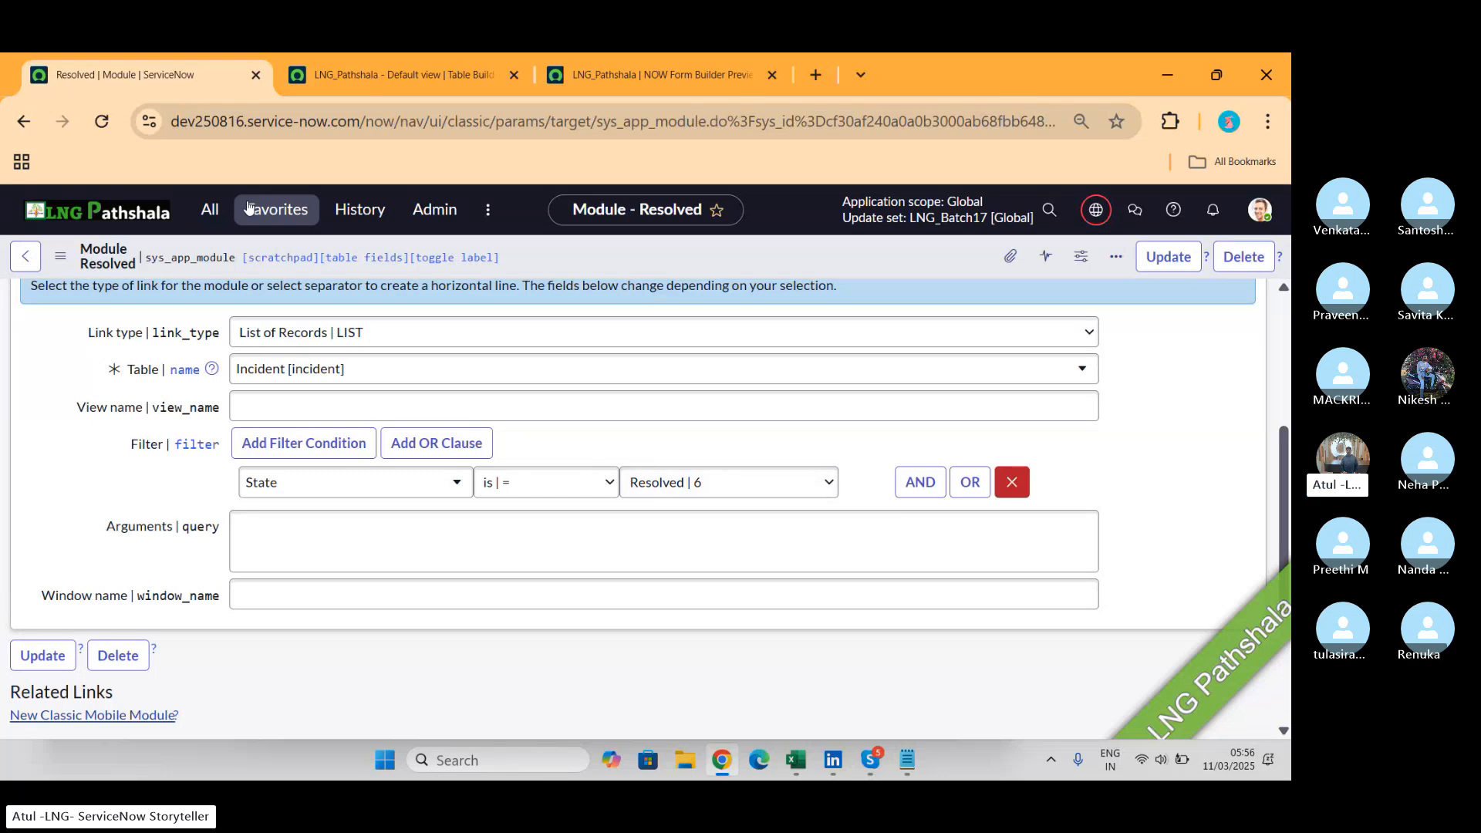
Clear the incident filter in the application navigator.
click(196, 216)
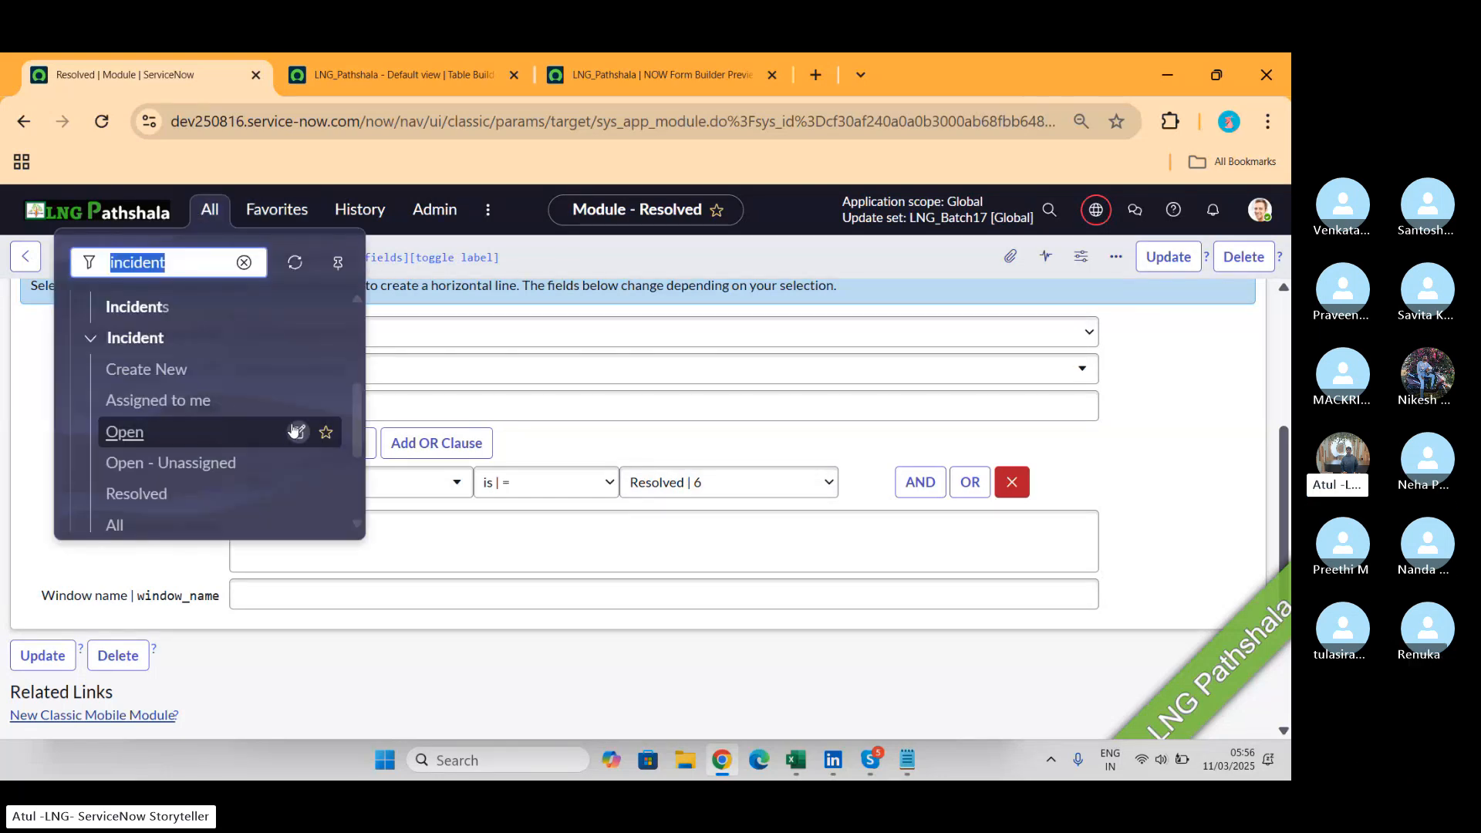
scroll(293, 432, down, 3)
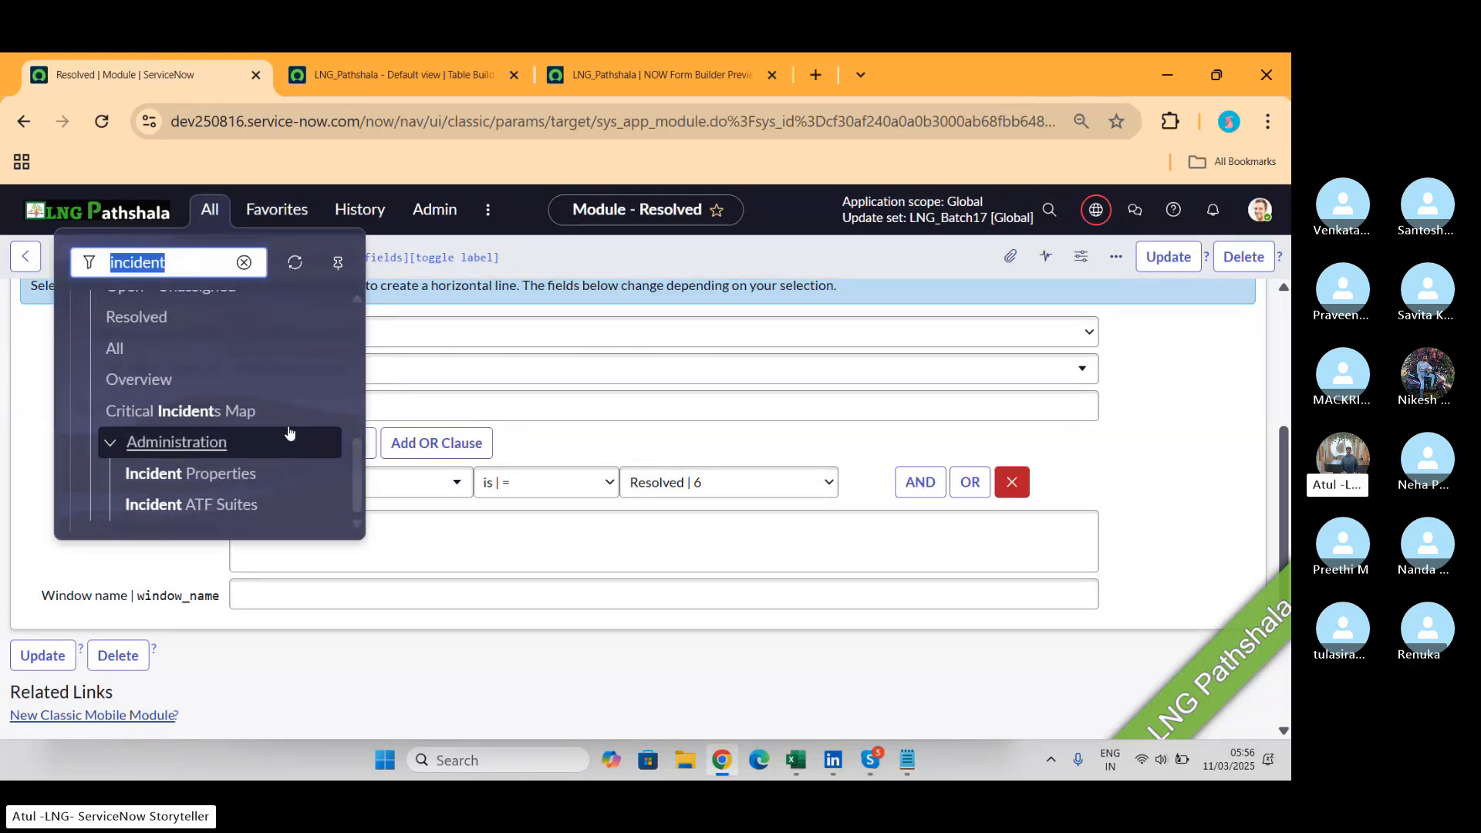
click(243, 262)
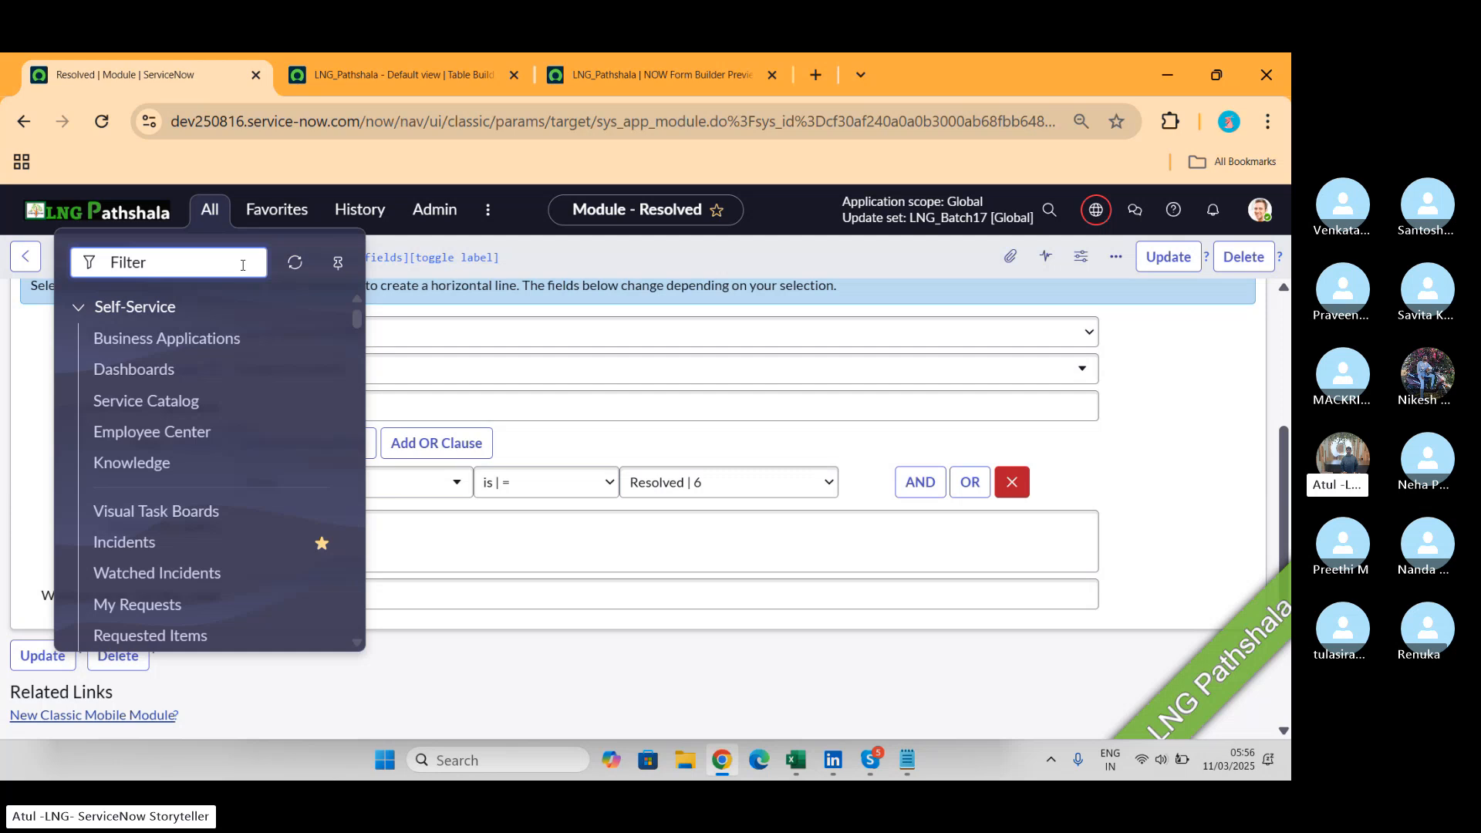
text(change)
key(BackSpace)
key(BackSpace)
key(BackSpace)
key(BackSpace)
key(BackSpace)
key(BackSpace)
Filter the application navigator by "tables" and open Tables & Columns under System Definition.
text(tables)
scroll(269, 478, down, 6)
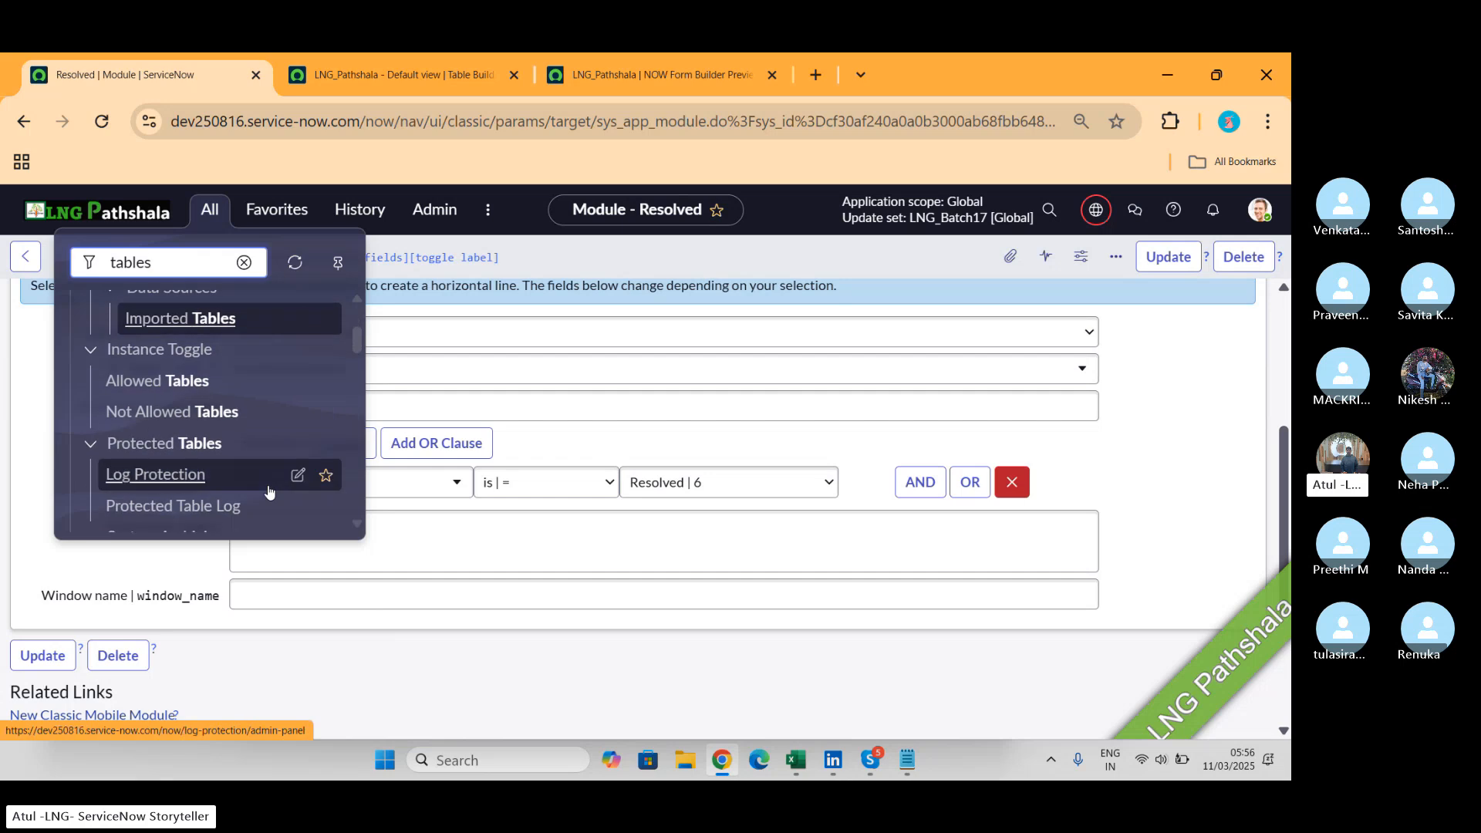
scroll(269, 492, down, 3)
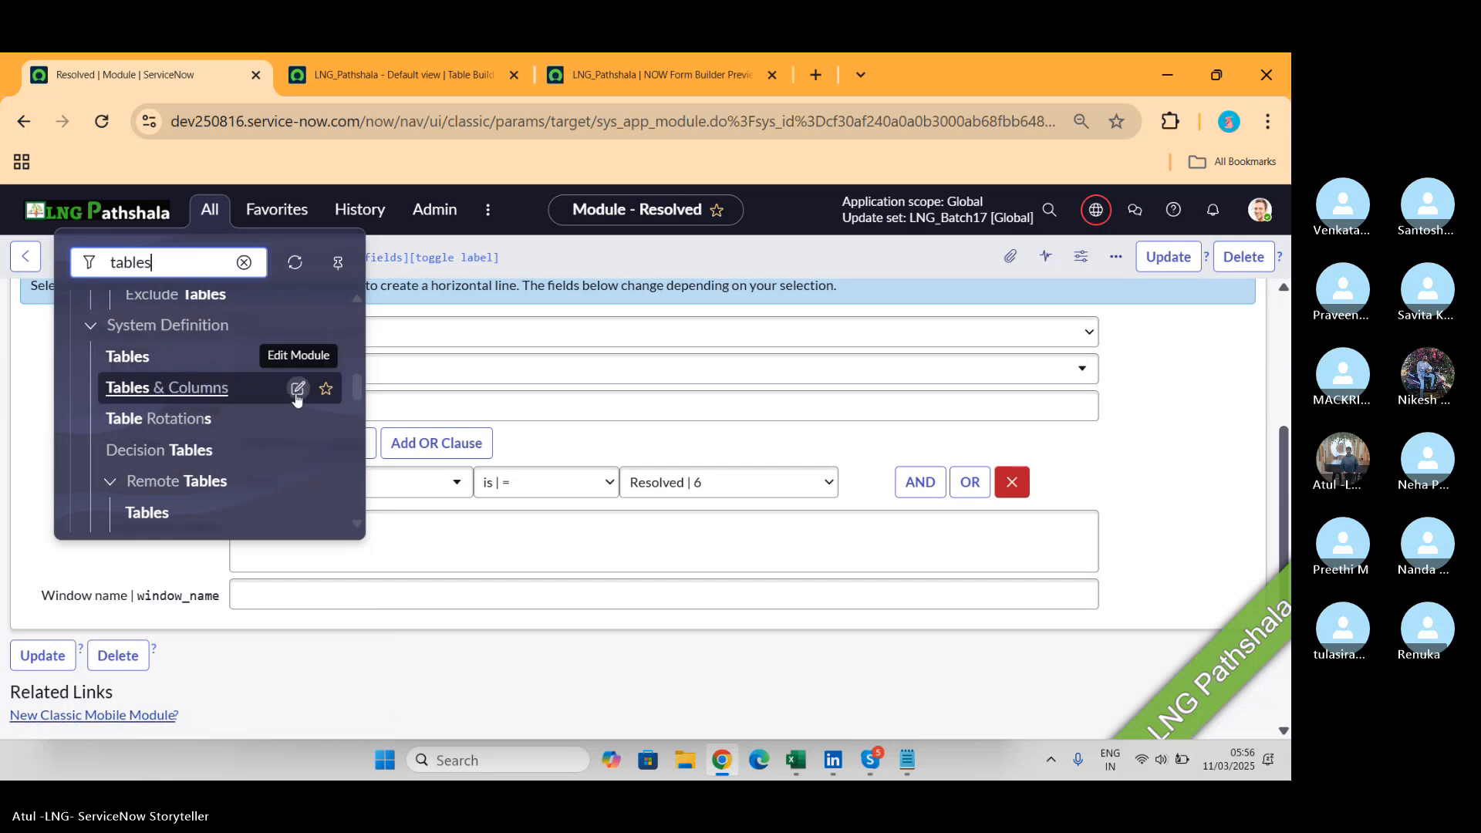
click(216, 397)
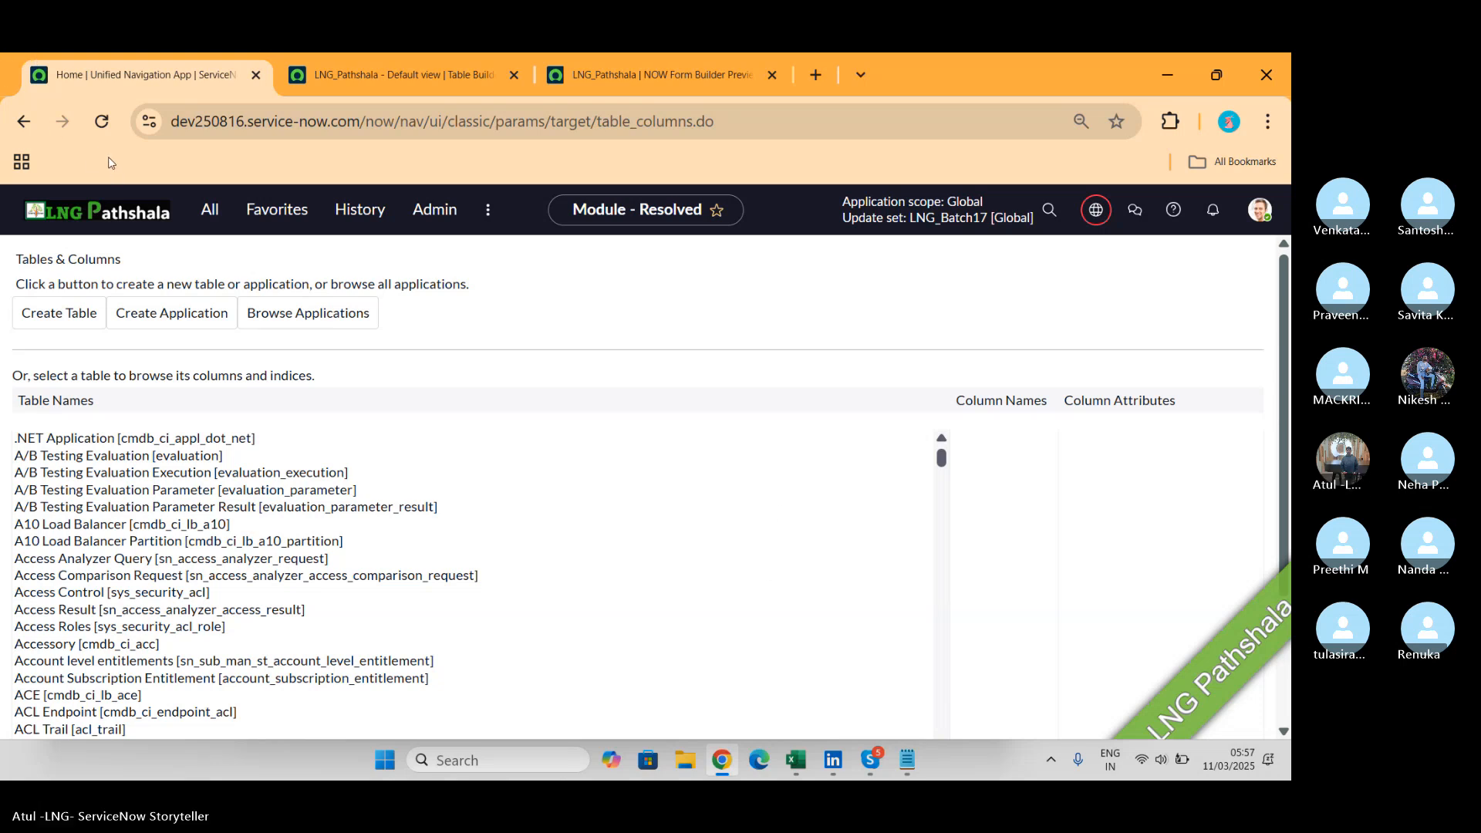
Reload the Tables & Columns page, choosing to wait for the unresponsive pages instead of exiting them.
click(99, 130)
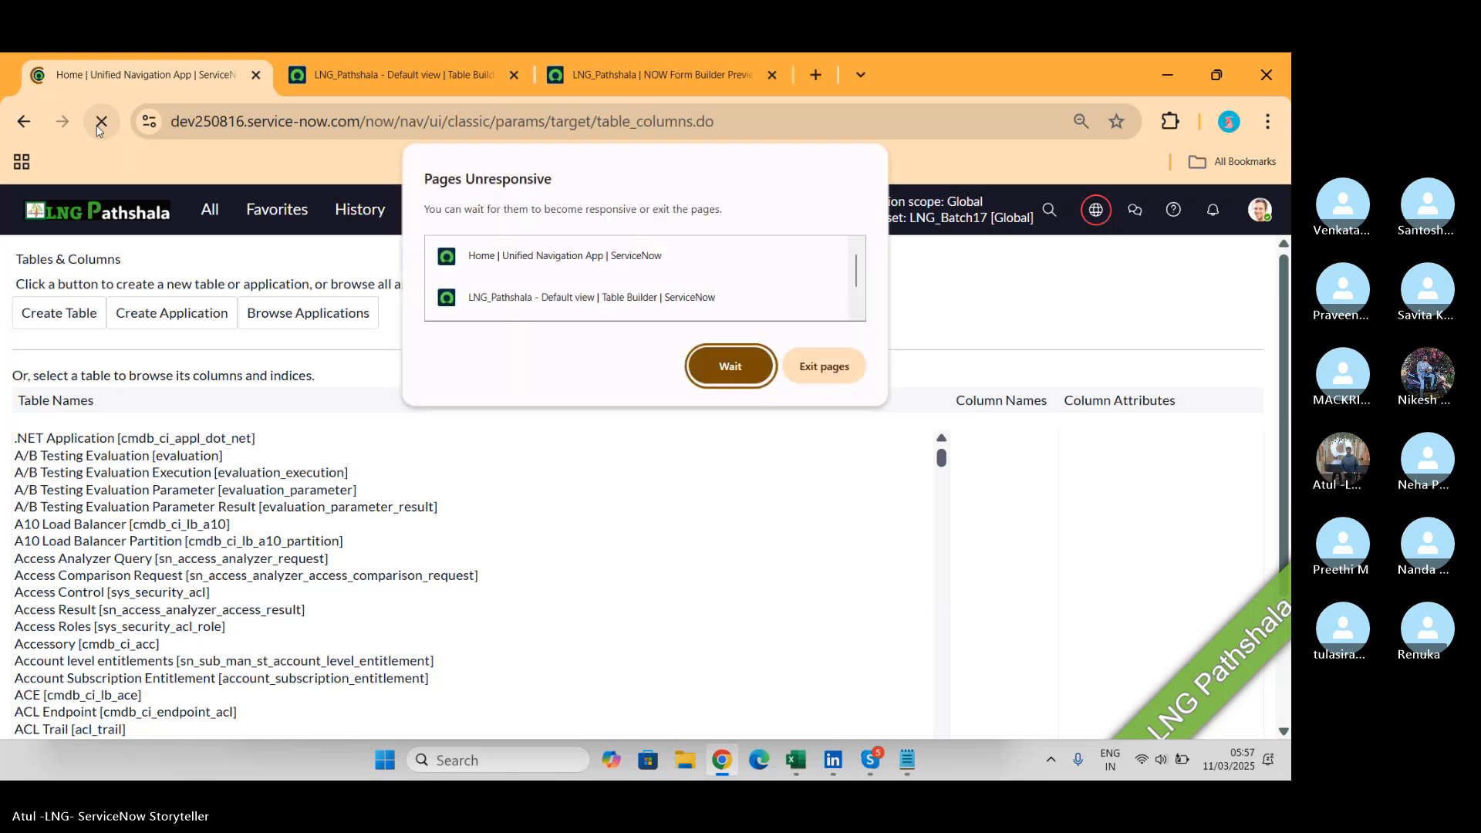
click(717, 378)
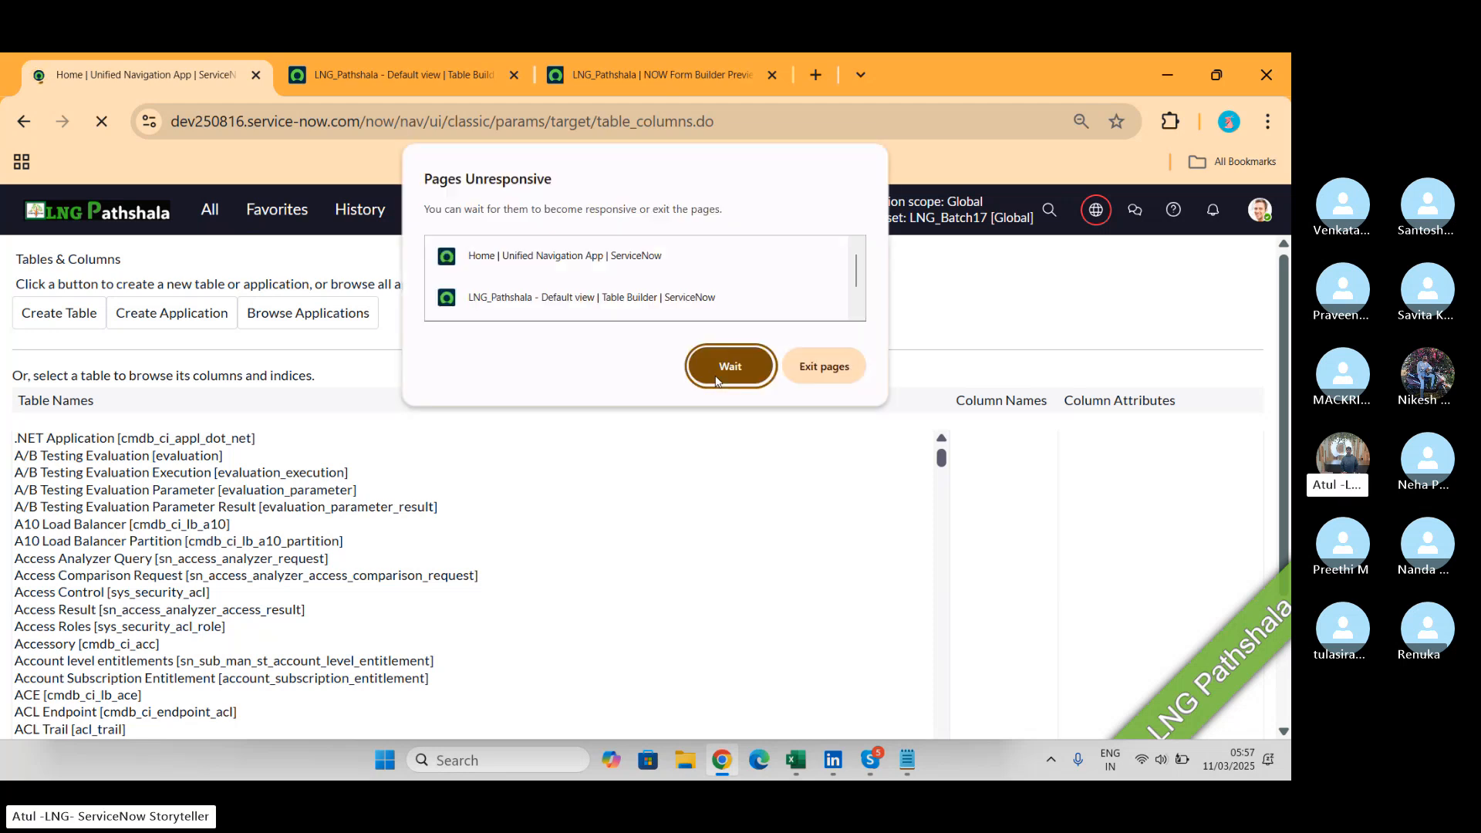
click(716, 382)
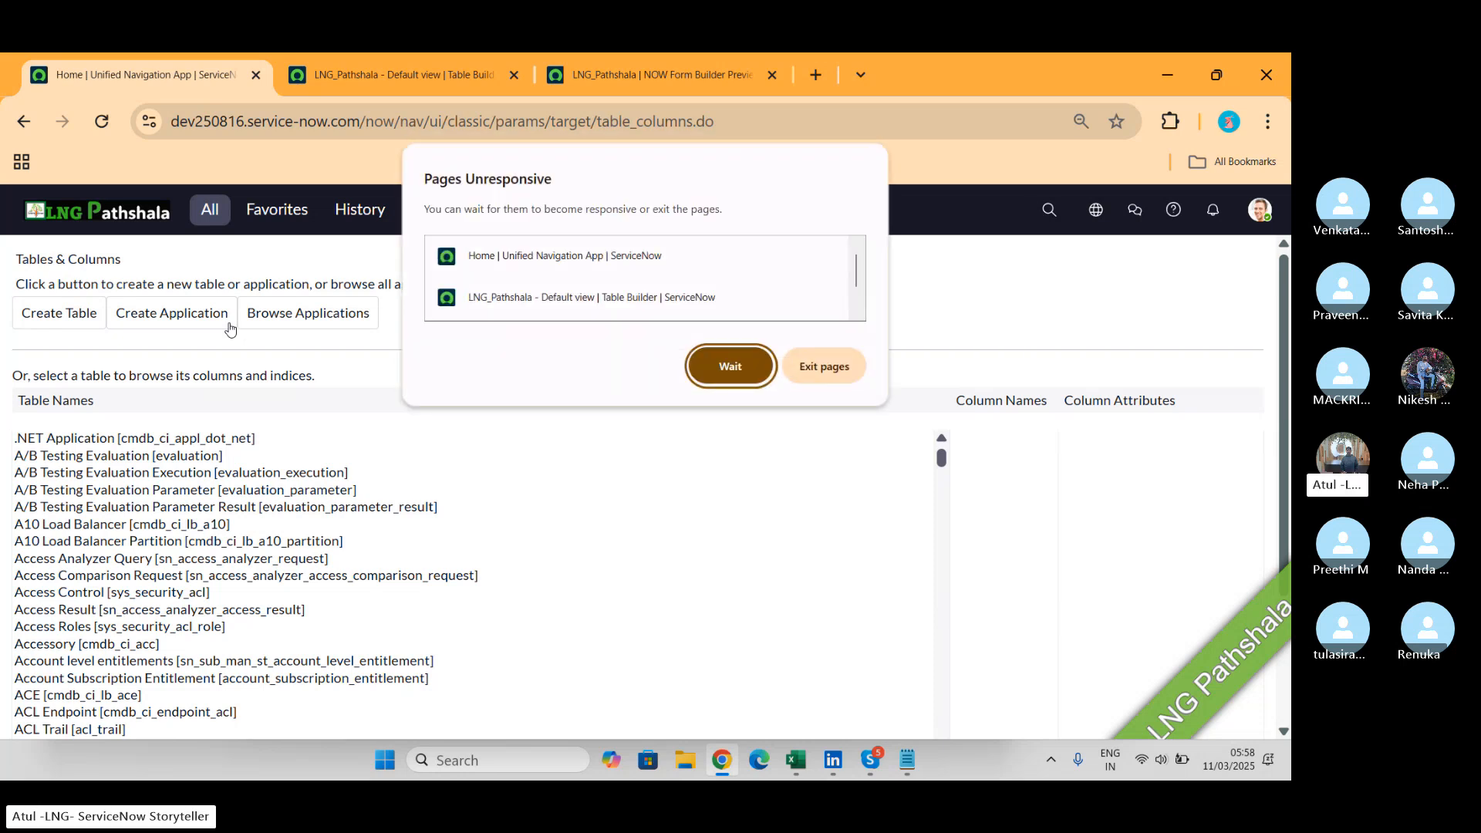
click(716, 382)
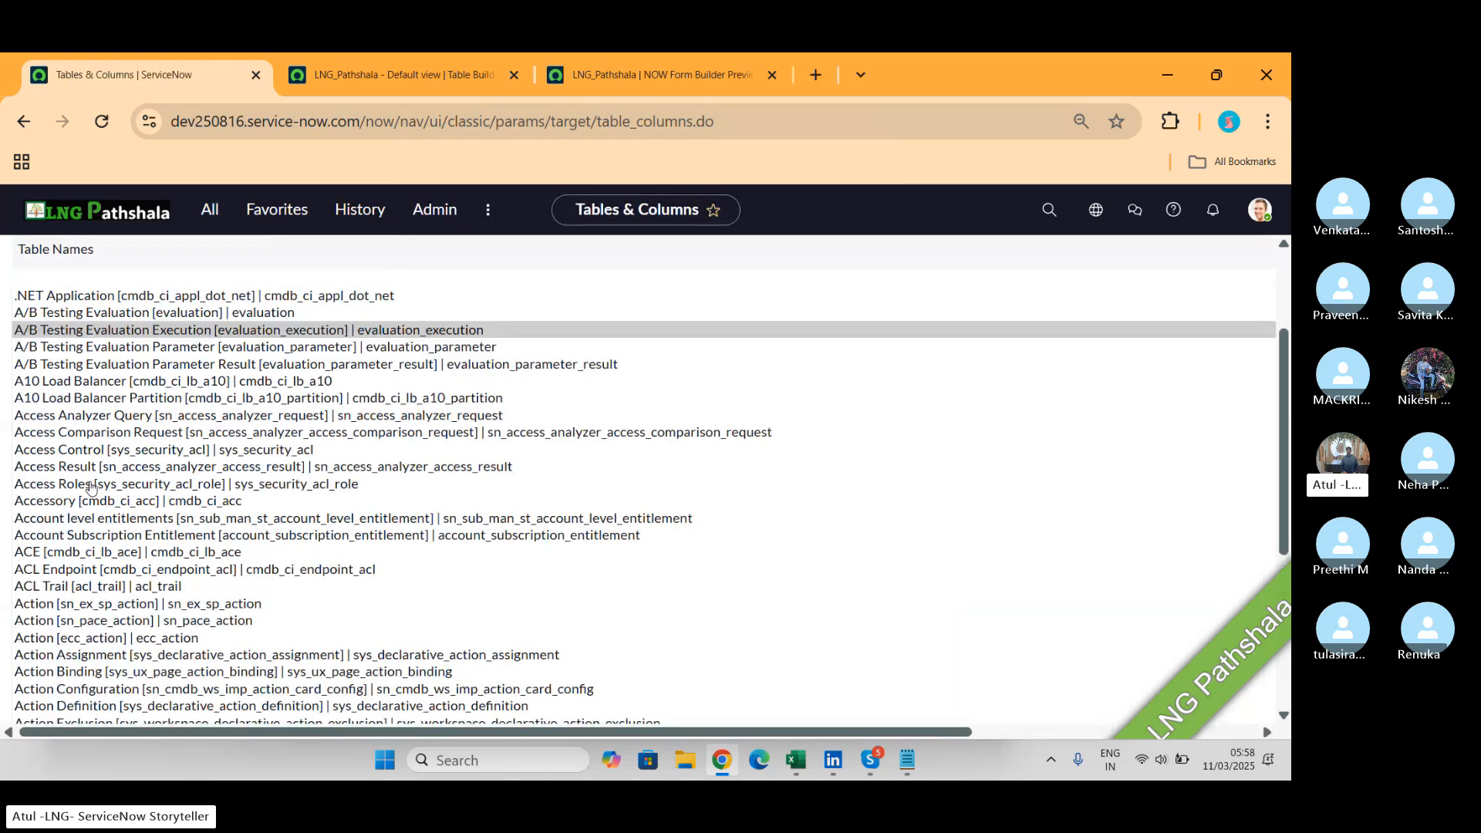
Select the A10 Load Balancer table in the Tables & Columns list and browse the available table names.
click(151, 381)
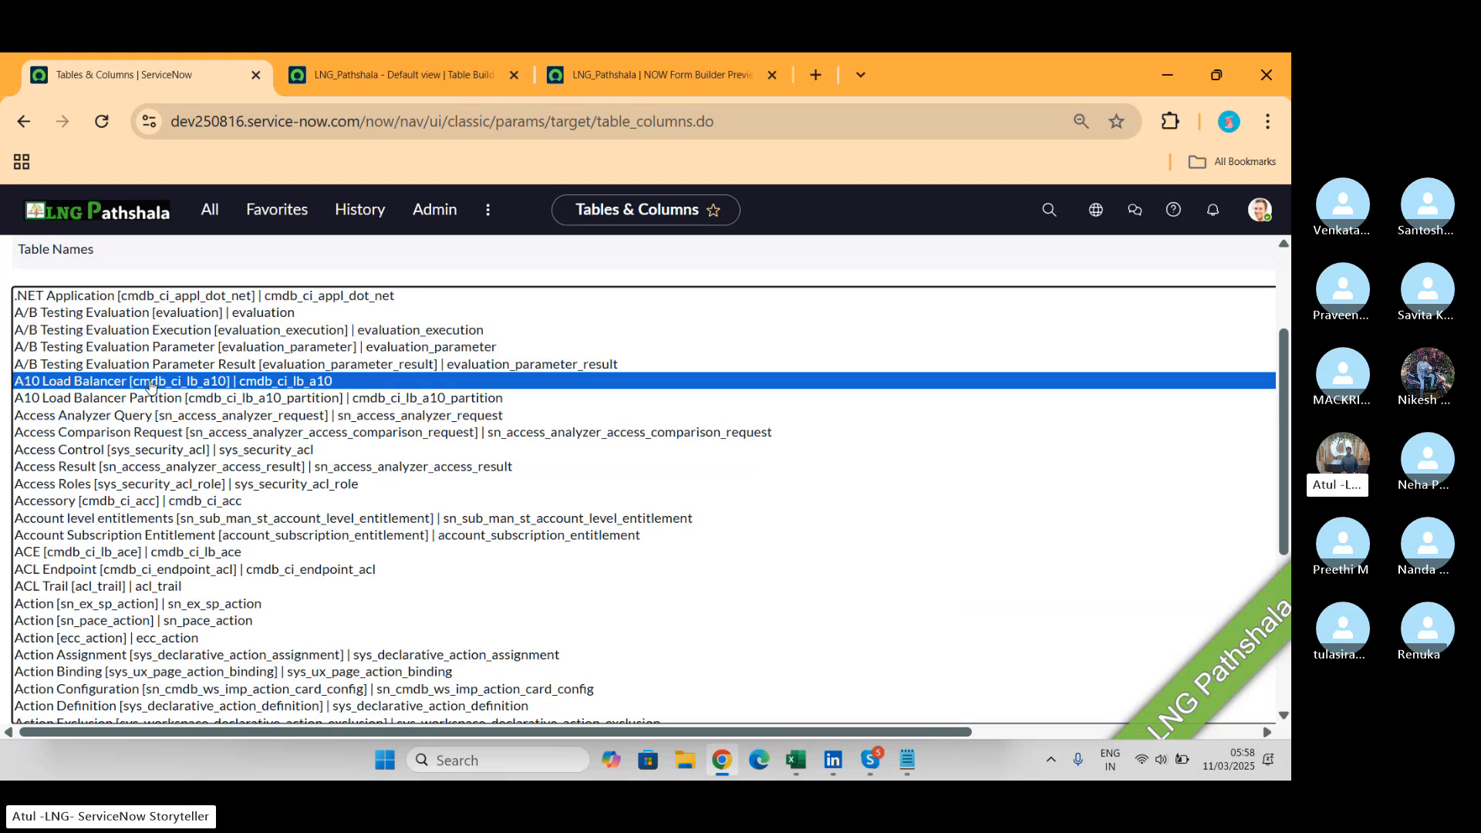
scroll(151, 386, down, 20)
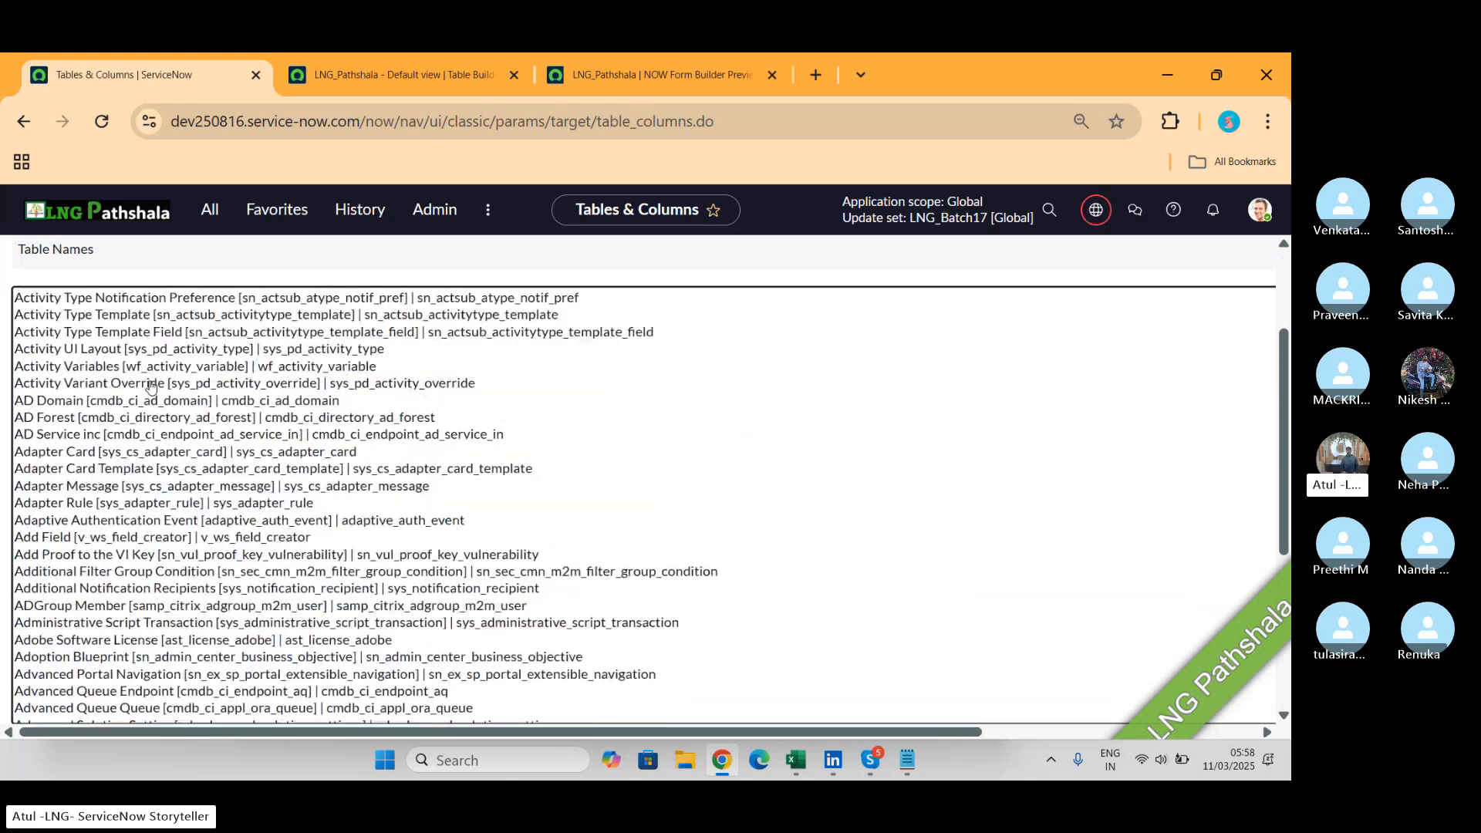
scroll(151, 386, down, 5)
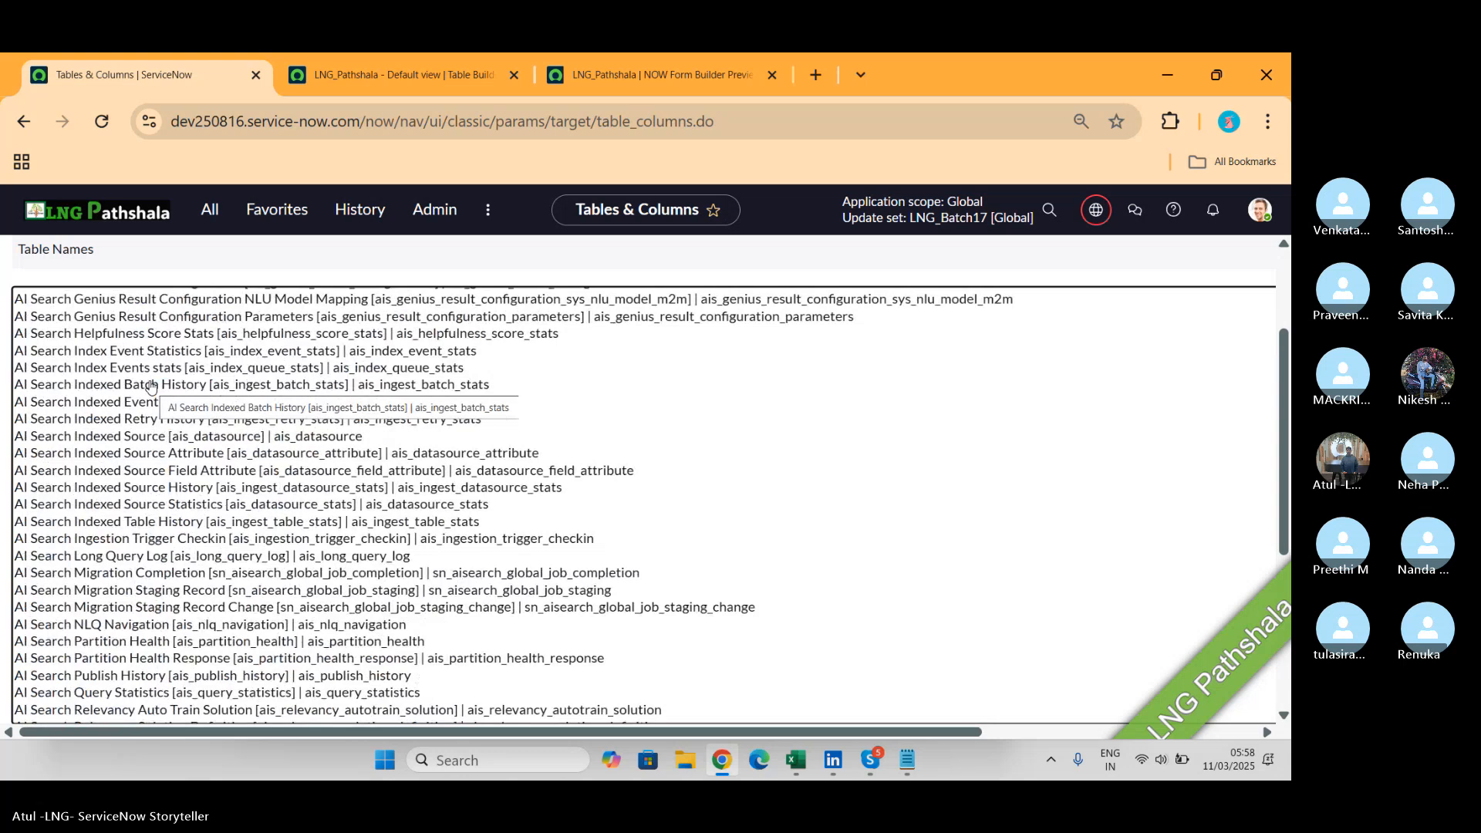
scroll(151, 386, up, 15)
scroll(152, 386, up, 10)
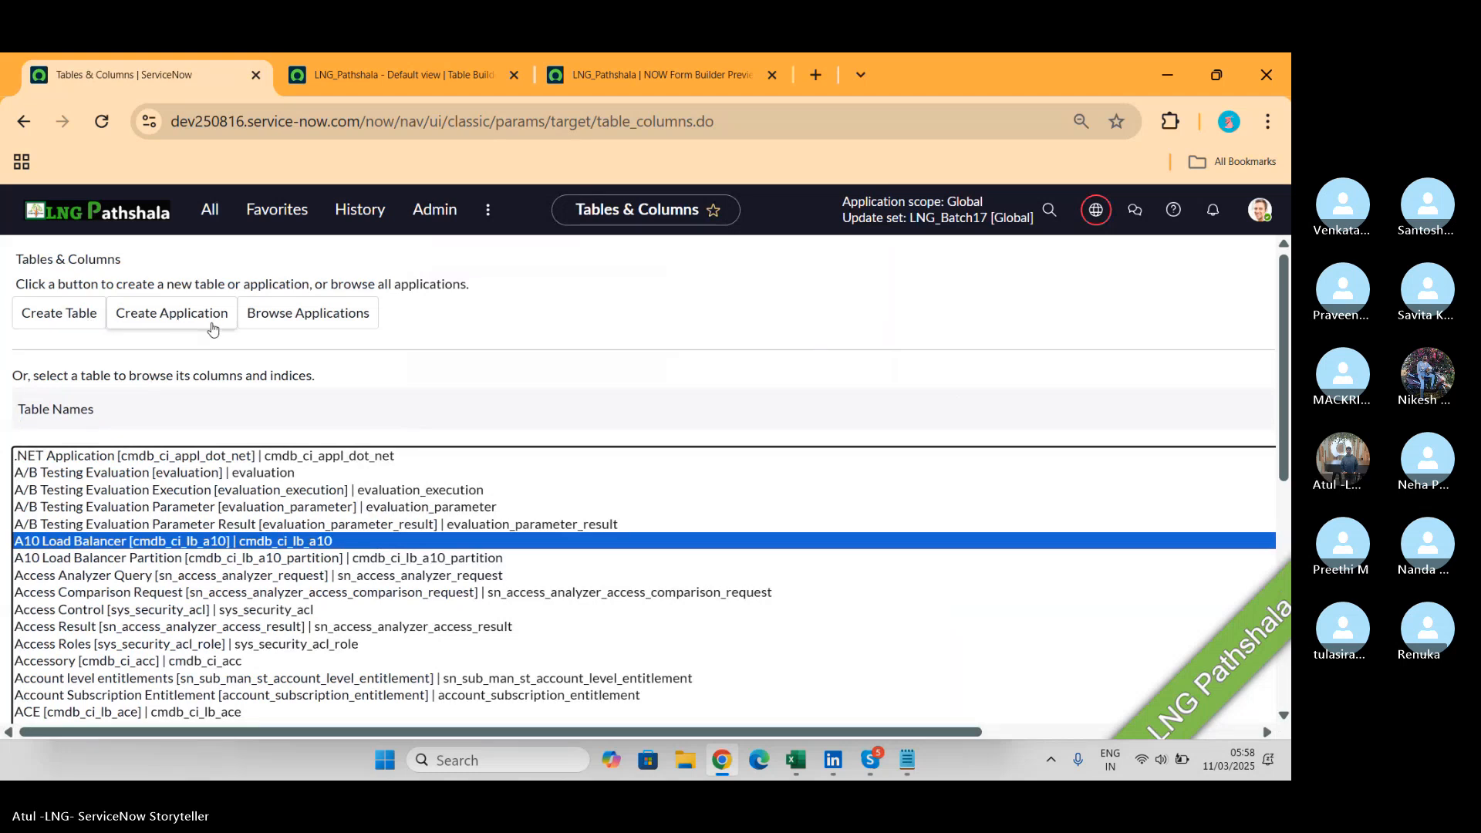
Open the form for creating a new table from Tables & Columns and leave it without saving.
click(75, 320)
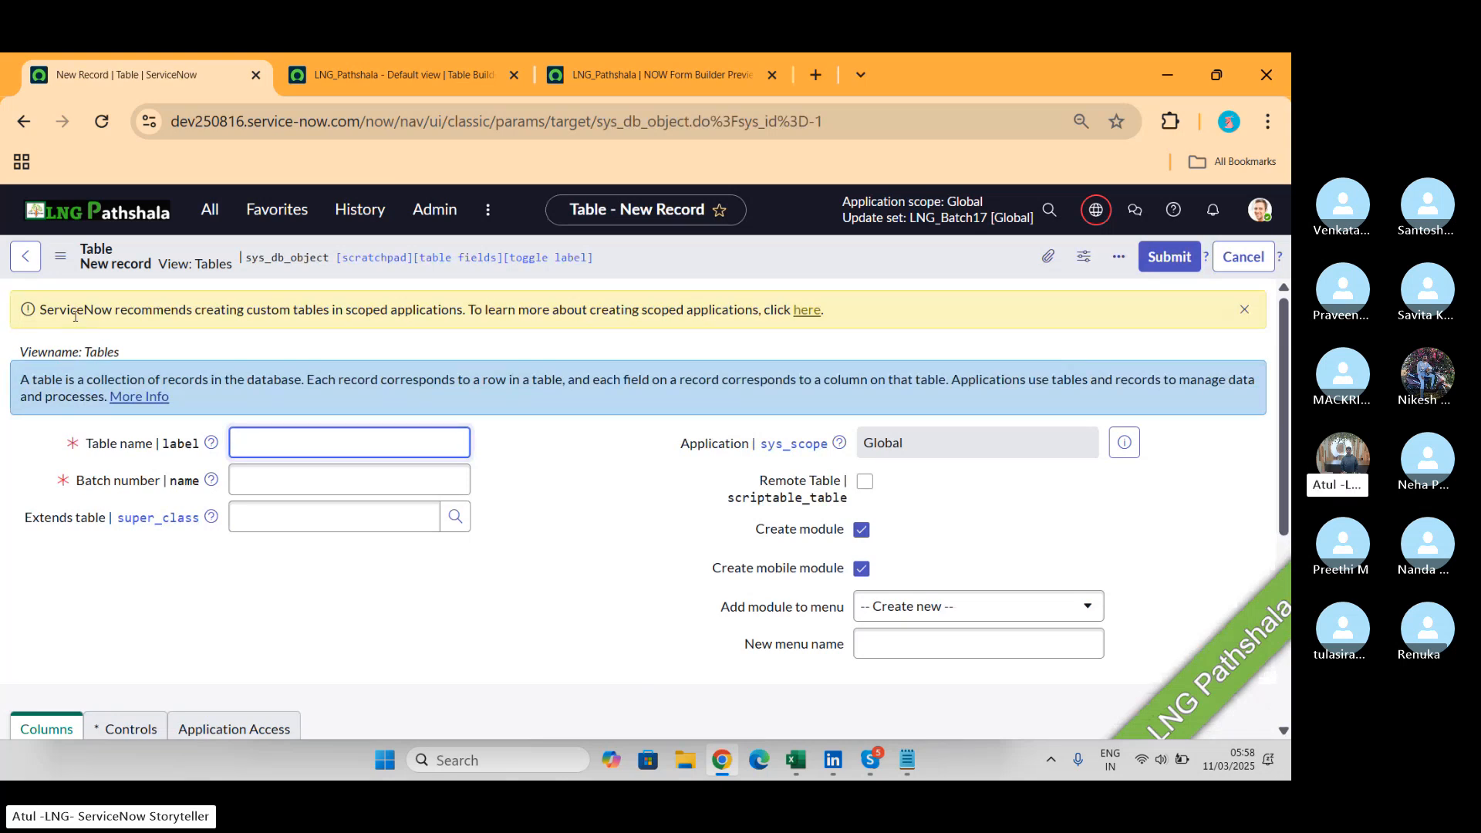
click(19, 281)
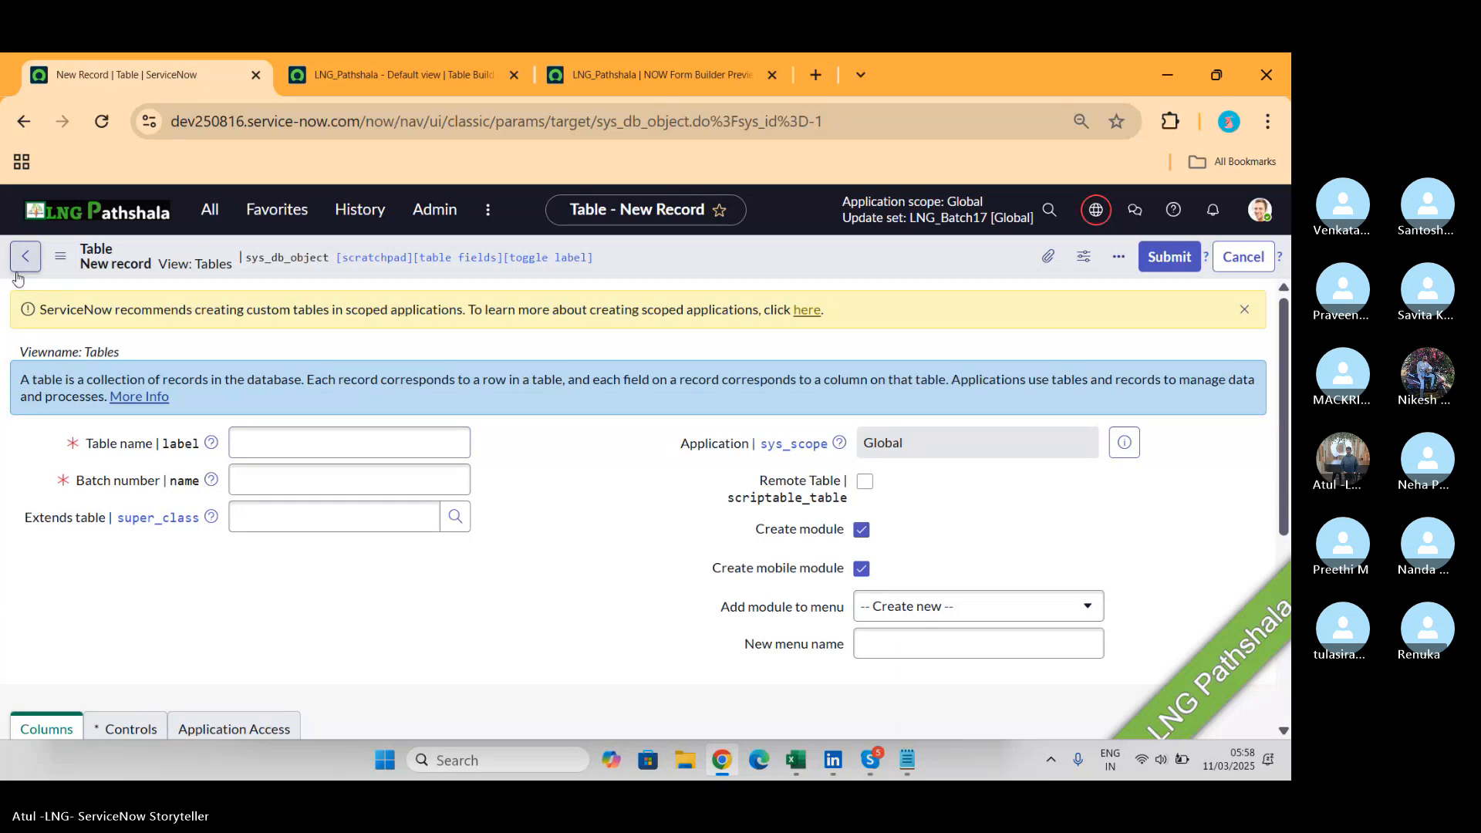
click(27, 254)
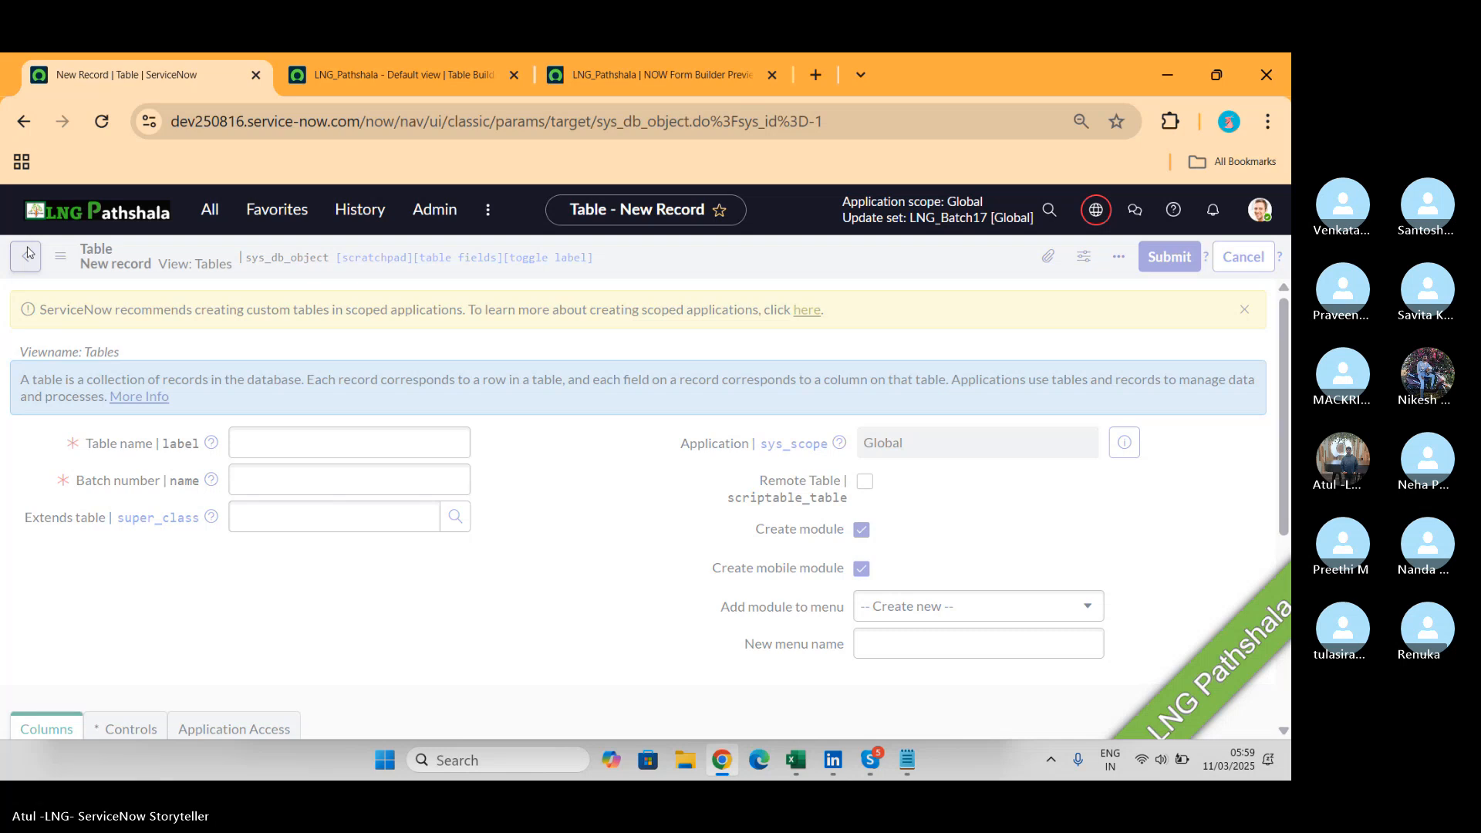
Switch to the Skype call window.
key(alt+Tab)
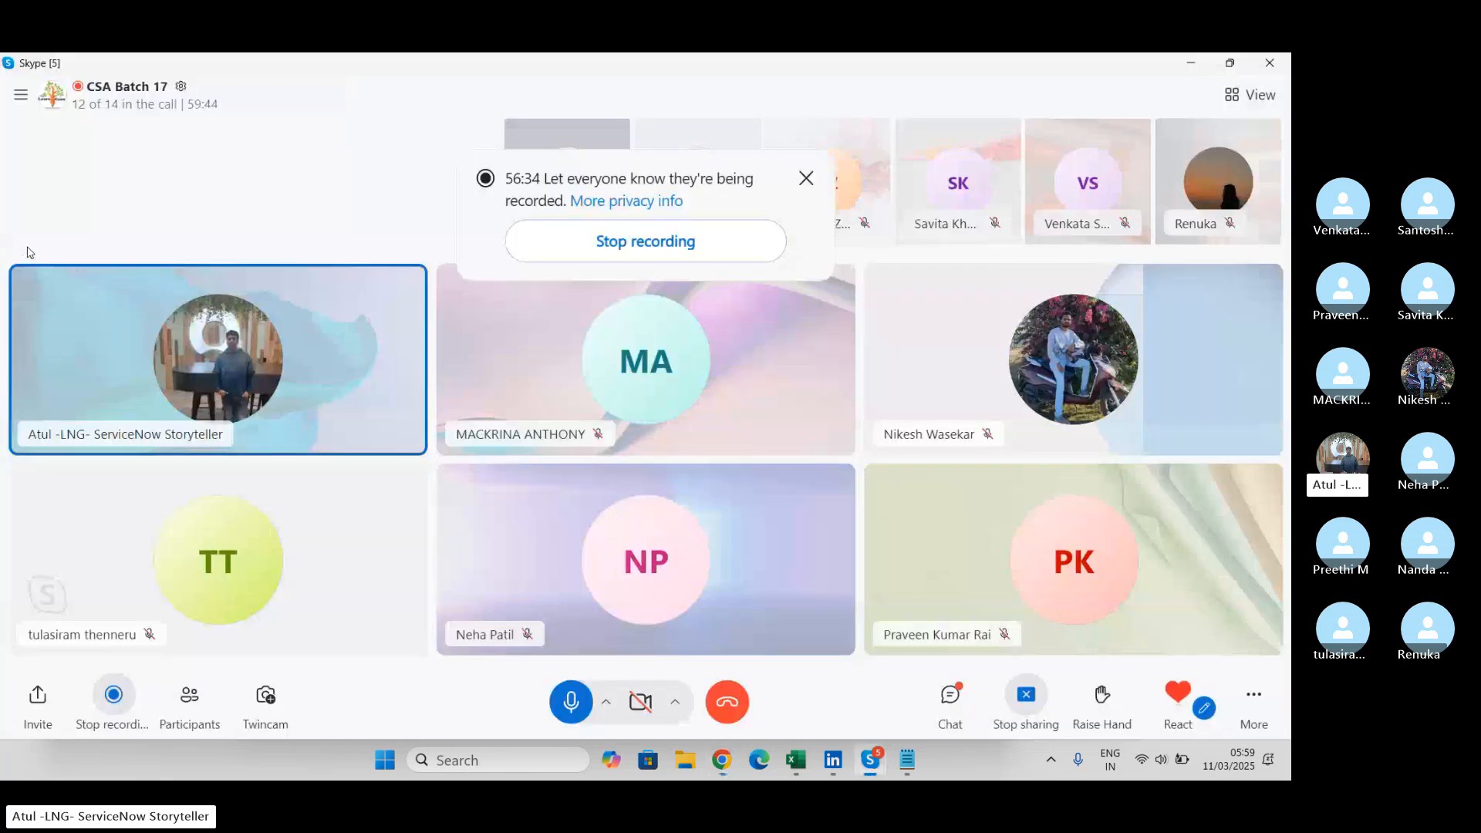